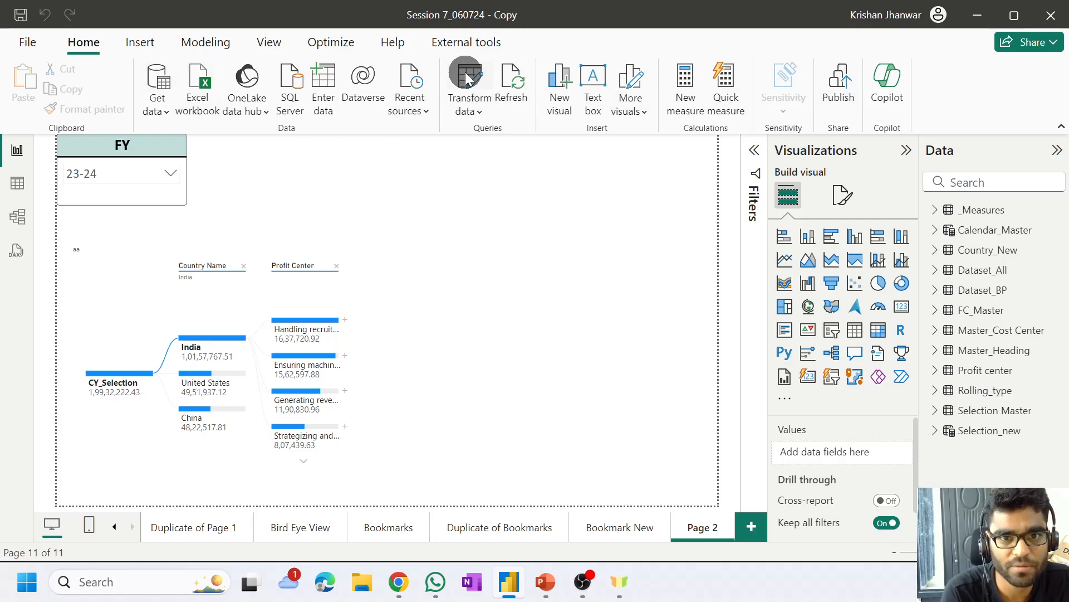
# - Add a new report page with a table of FC Description from FC_Master, placed mid-canvas and widened to fit the descriptions
pyautogui.click(749, 526)
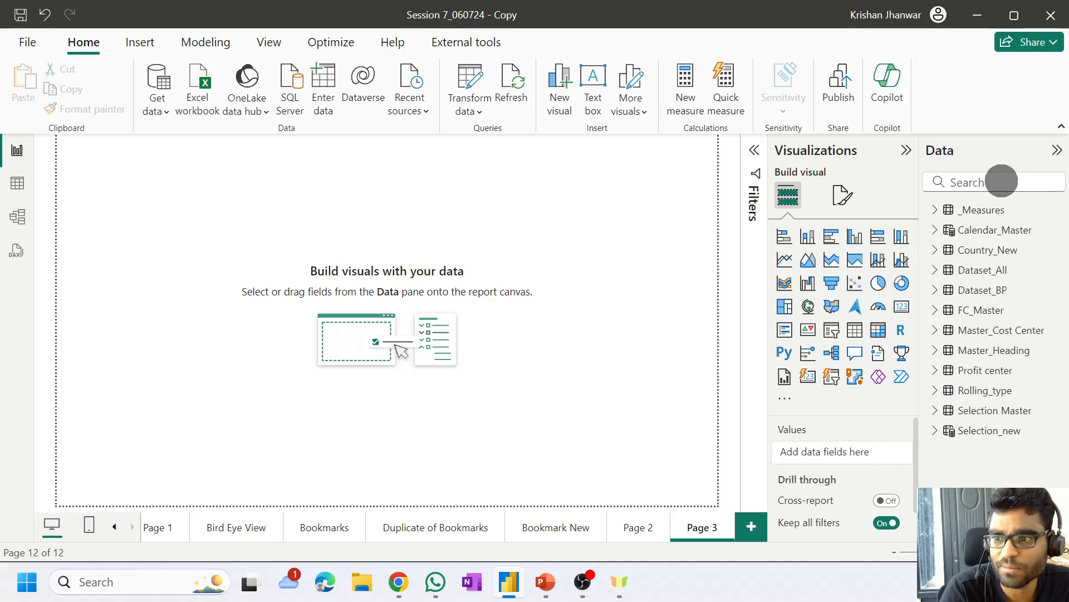
pyautogui.click(935, 311)
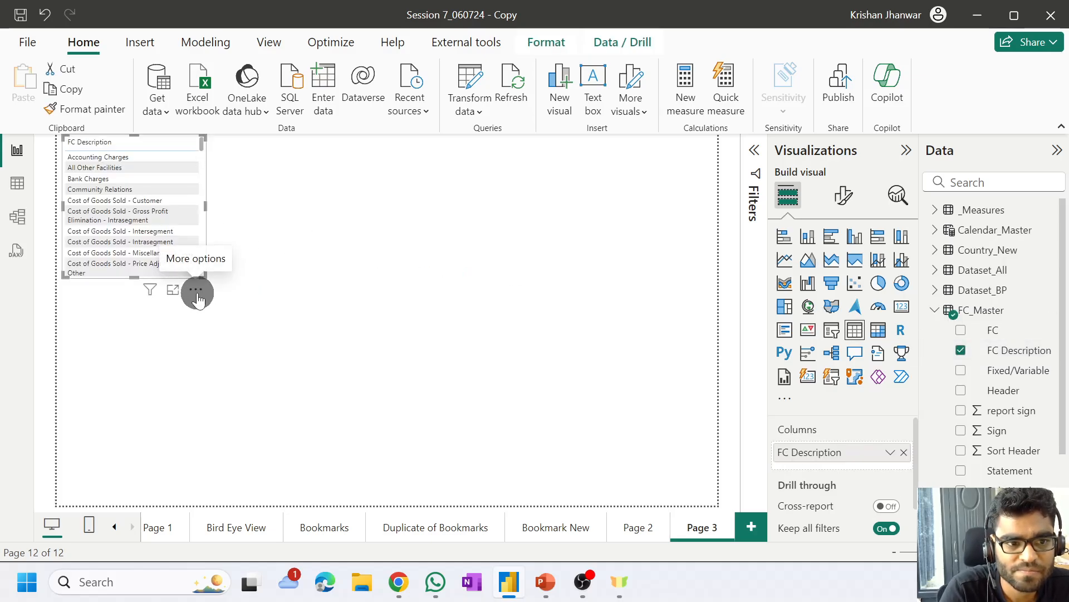
pyautogui.moveTo(198, 295); pyautogui.dragTo(290, 436)
pyautogui.moveTo(302, 344); pyautogui.dragTo(376, 357)
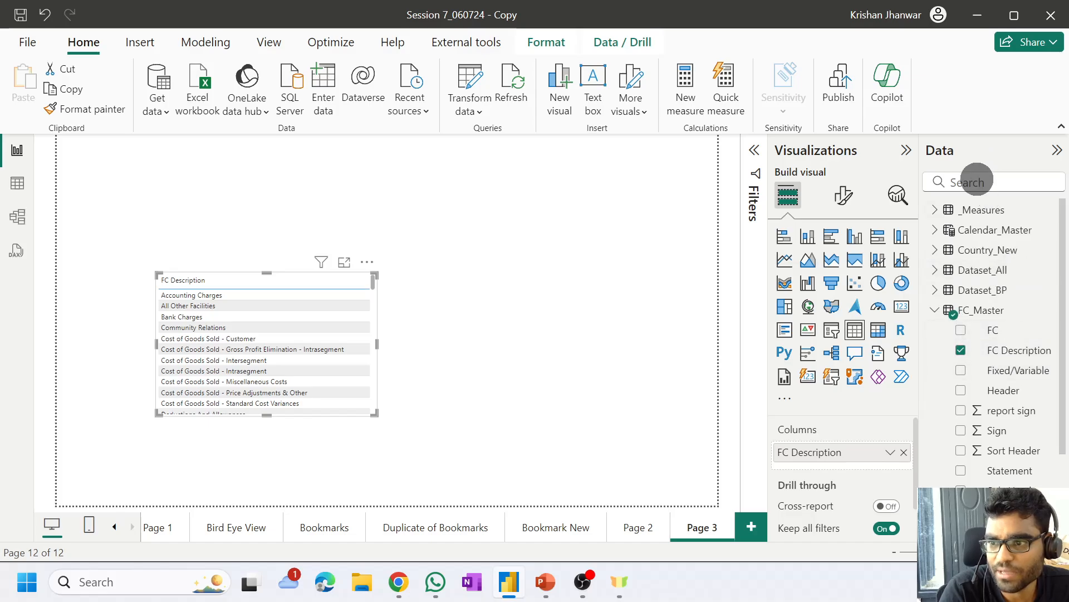
# - Add the CY_Selection measure to the FC Description table and enlarge the table so both columns fit
pyautogui.click(977, 182)
pyautogui.write('cy_')
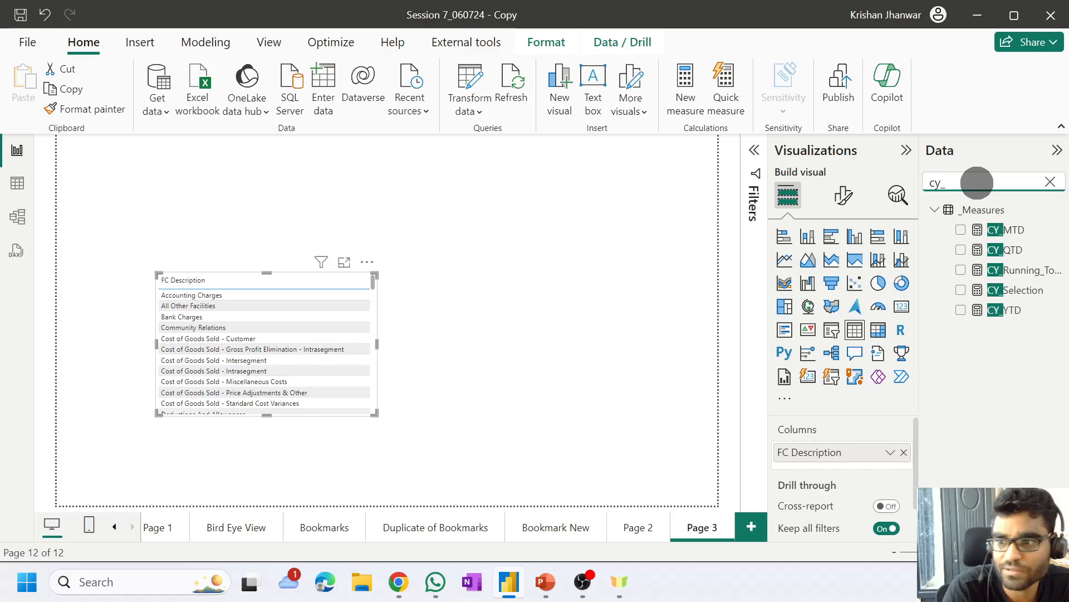
pyautogui.click(961, 290)
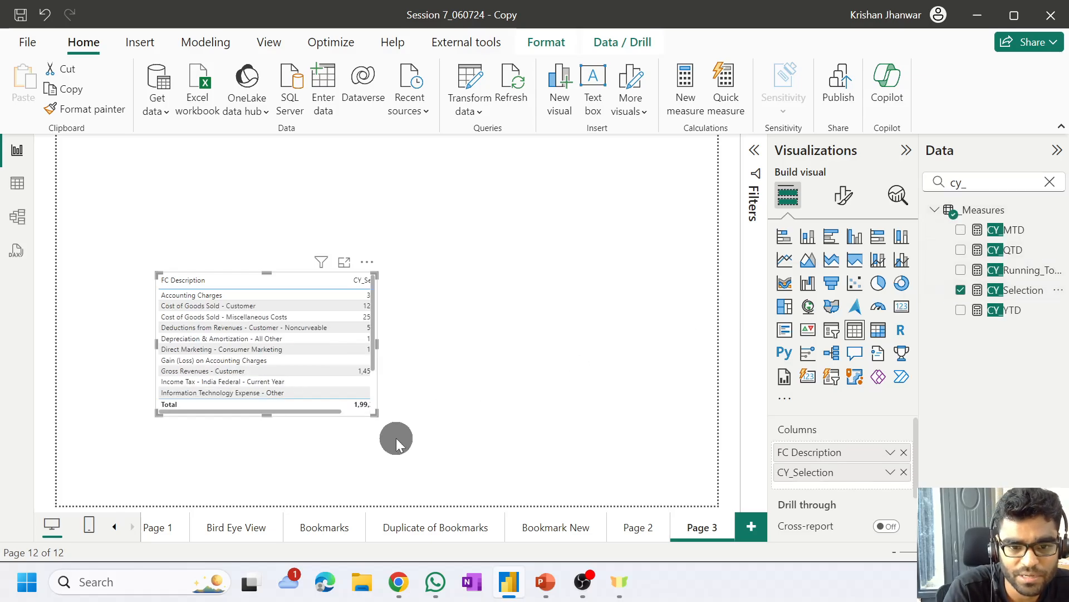
pyautogui.moveTo(374, 415); pyautogui.dragTo(529, 440)
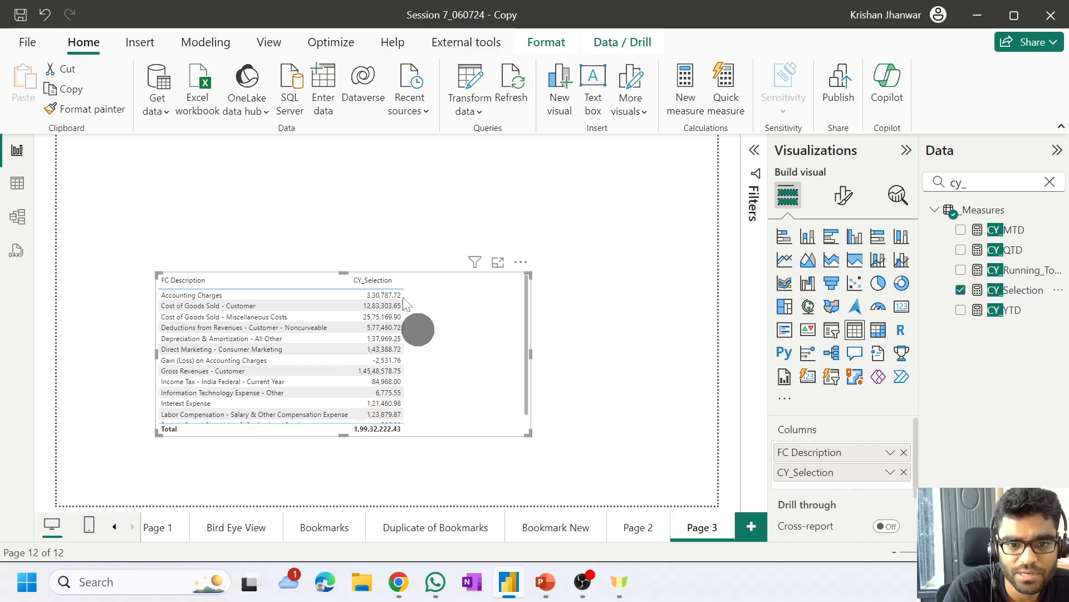
pyautogui.click(372, 243)
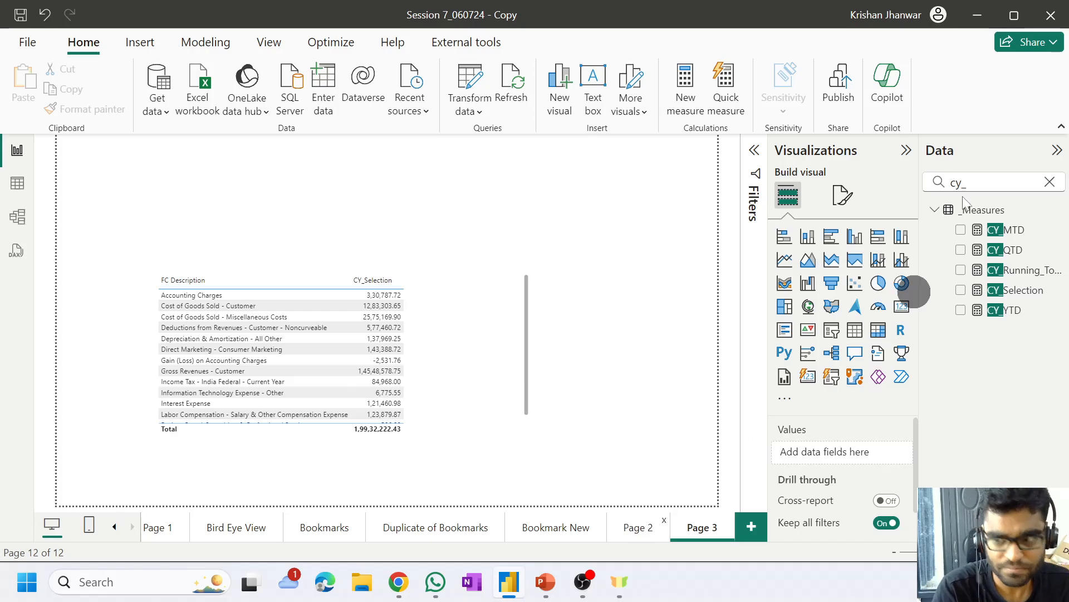
# - Create a slicer above the table using the Year field from Calendar_Master
pyautogui.click(986, 183)
pyautogui.press('BackSpace')
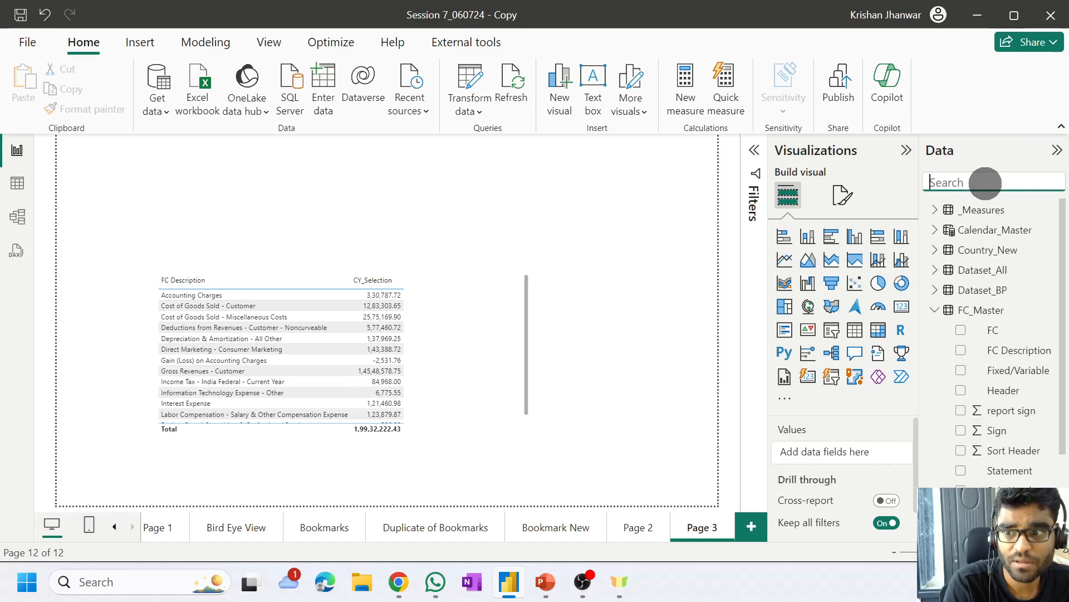
pyautogui.click(935, 230)
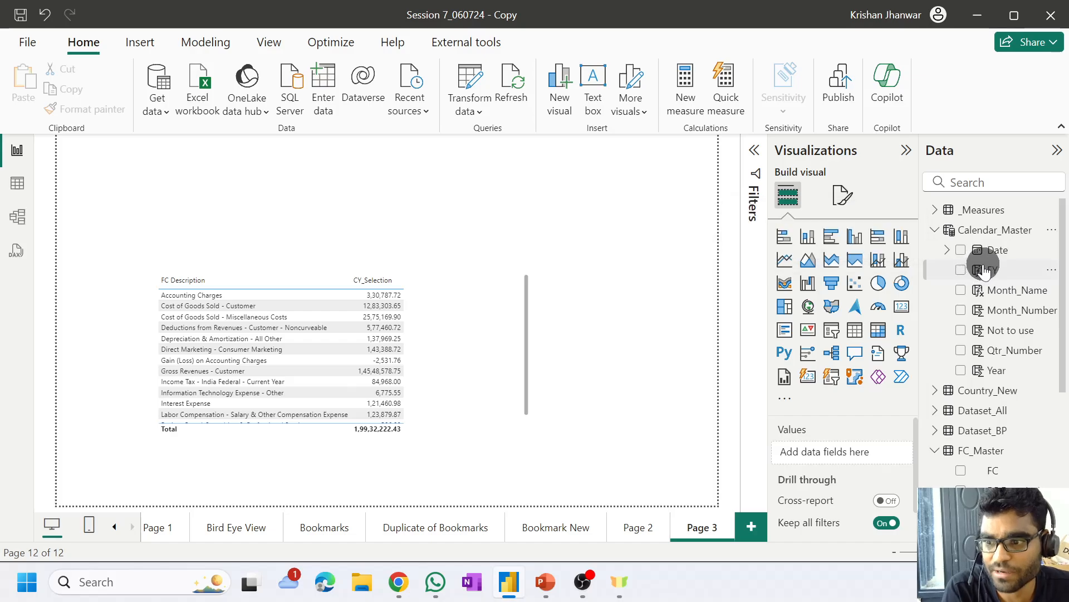
pyautogui.click(960, 370)
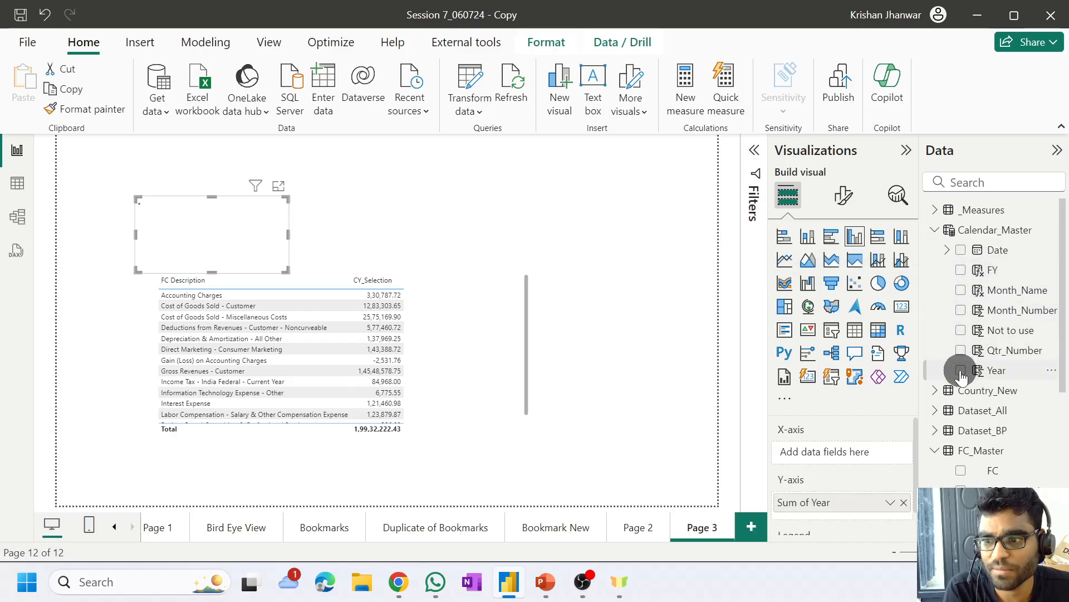
pyautogui.click(832, 333)
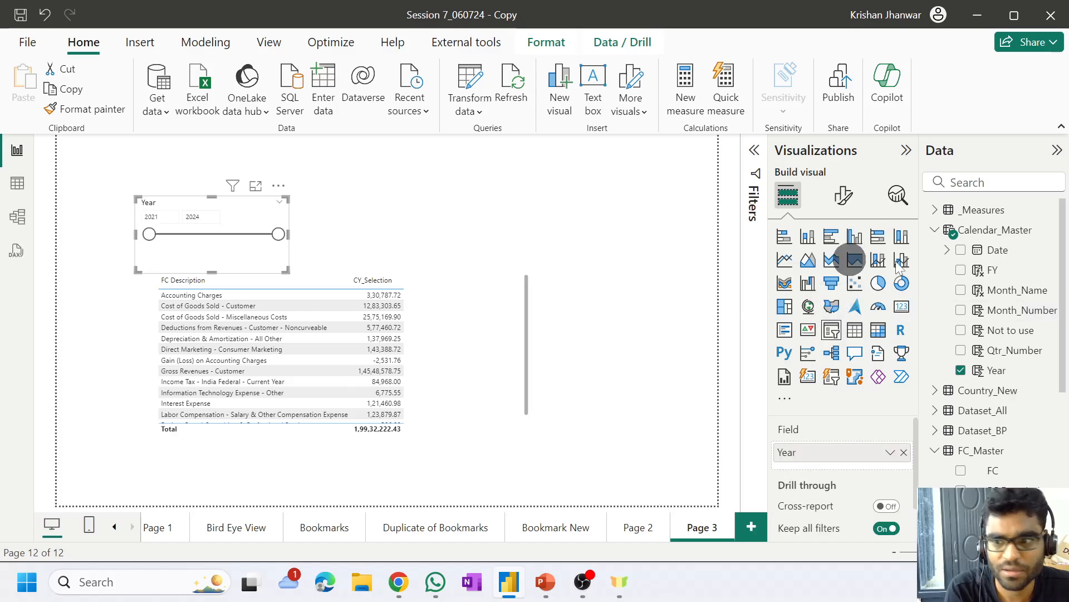
# - Set the Year slicer's style to Dropdown and shrink it to fit above the table
pyautogui.click(844, 196)
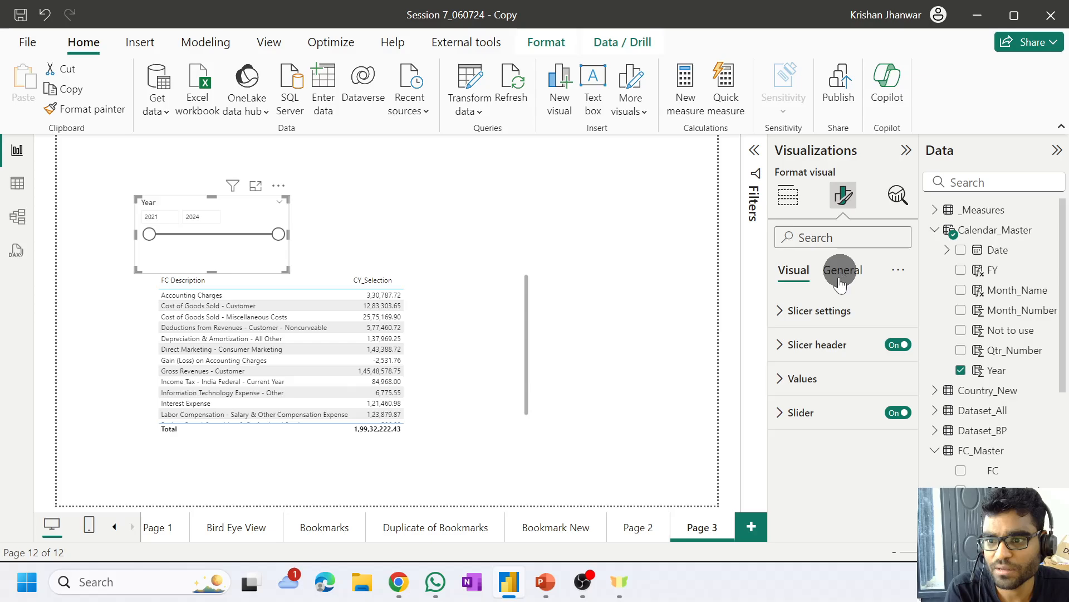
pyautogui.click(835, 310)
pyautogui.click(824, 393)
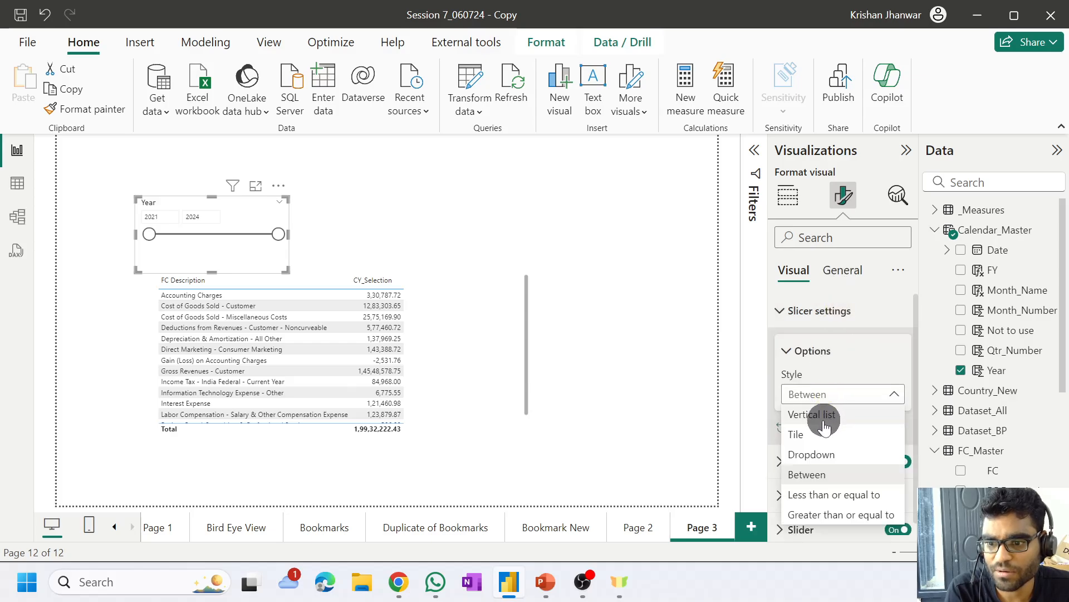
pyautogui.click(823, 454)
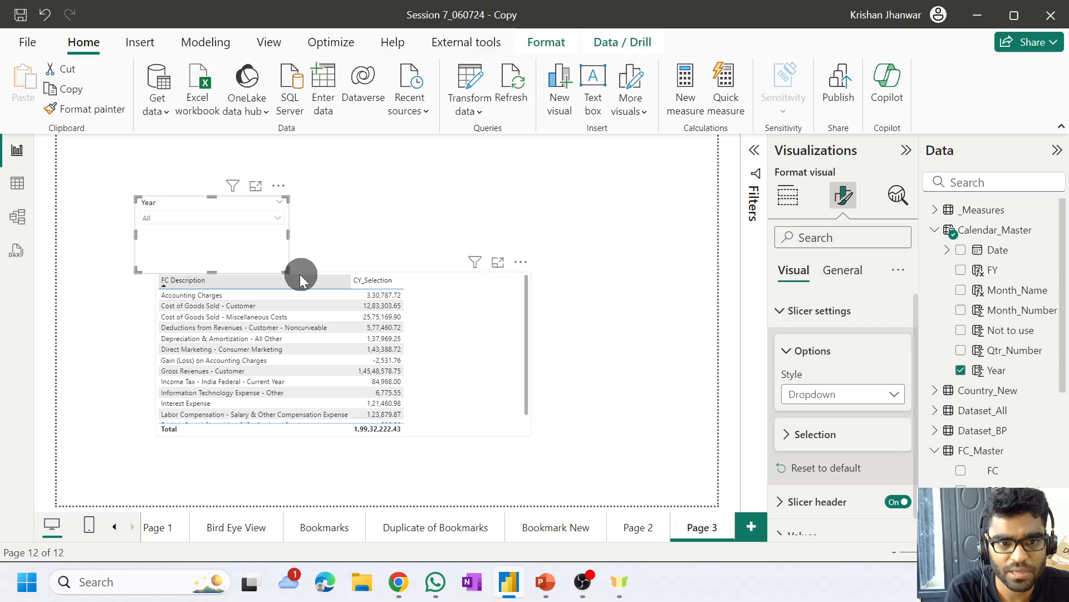
pyautogui.moveTo(286, 272); pyautogui.dragTo(240, 242)
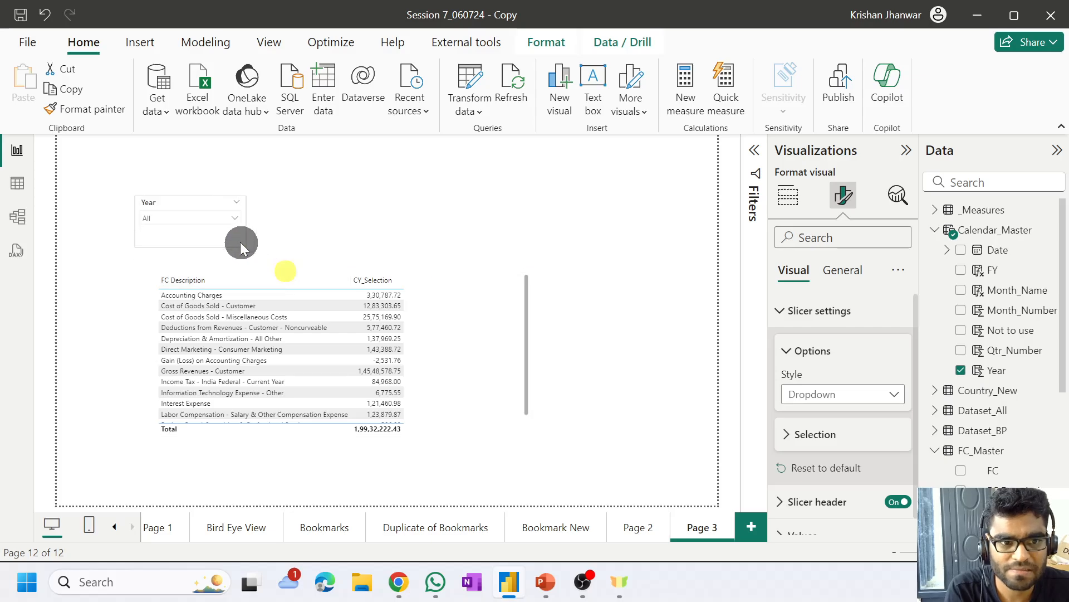
# - Duplicate the Year slicer, place the copy to its right, and replace the copy's field with Month_Name
pyautogui.click(70, 90)
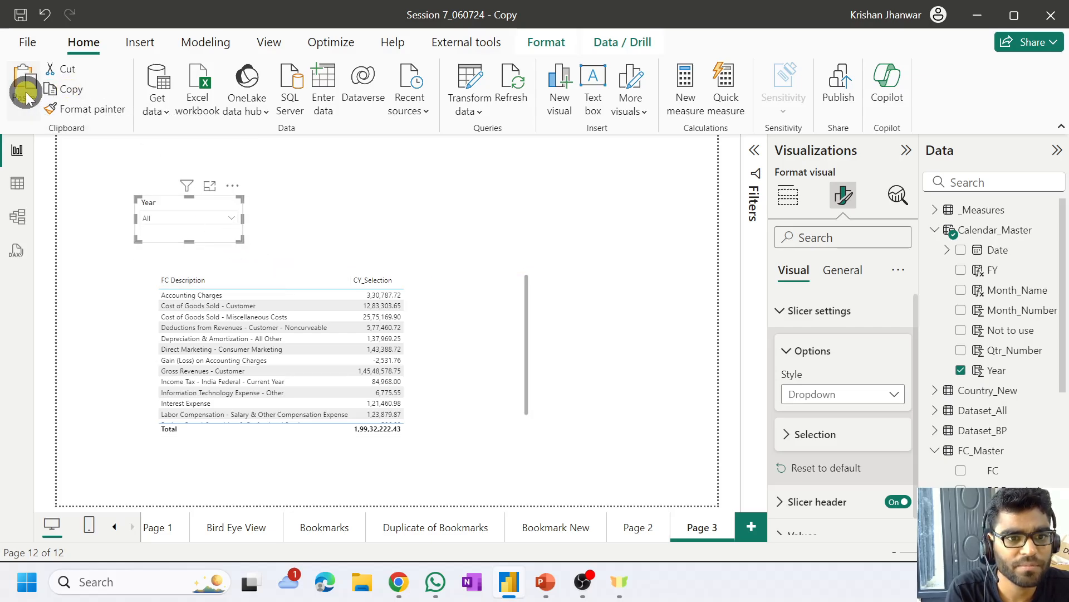
pyautogui.click(26, 92)
pyautogui.moveTo(239, 199); pyautogui.dragTo(369, 192)
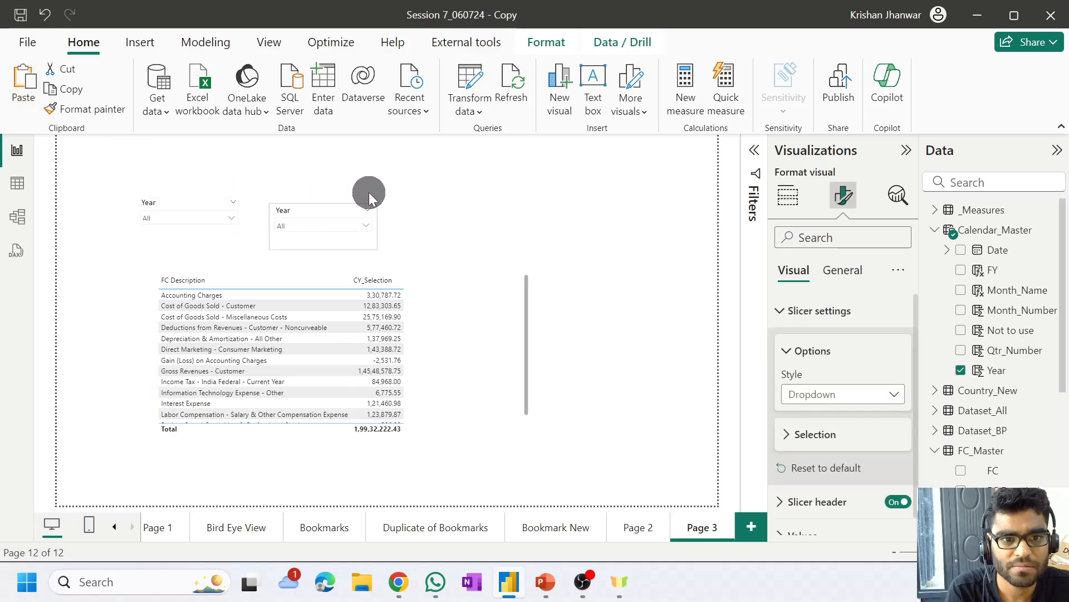
pyautogui.click(788, 195)
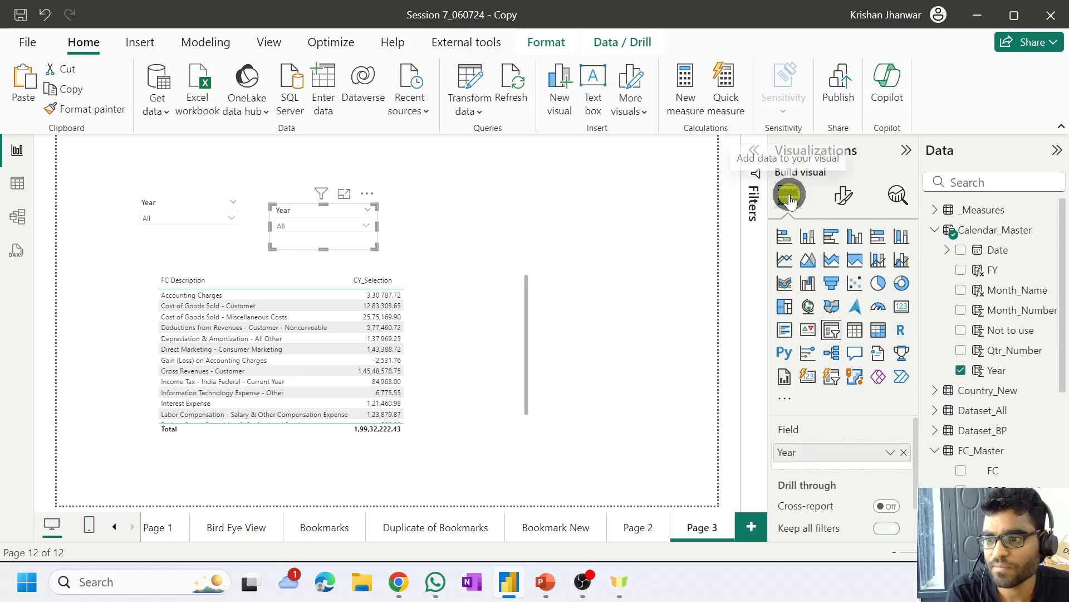
pyautogui.click(962, 370)
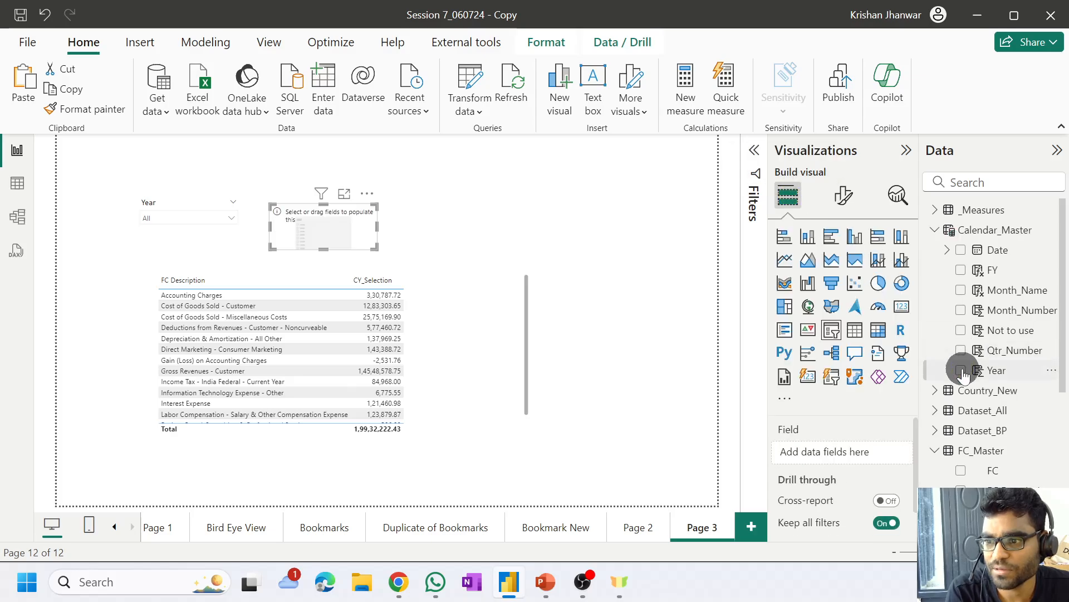
pyautogui.click(962, 289)
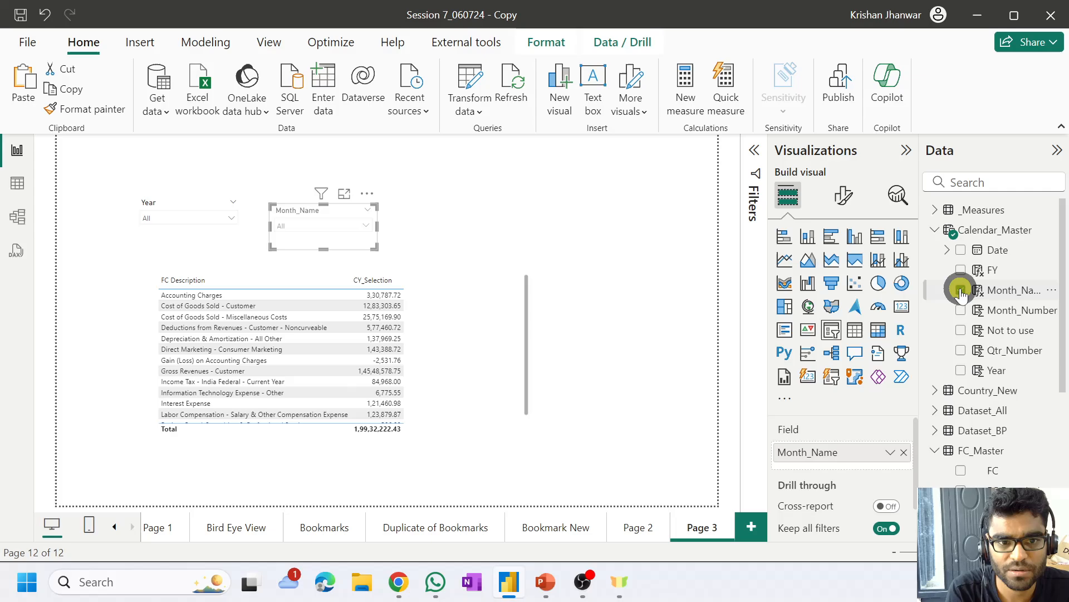
# - Duplicate the Month_Name slicer, place the copy to its right, and replace the copy's field with Rolling_type
pyautogui.click(68, 91)
pyautogui.click(17, 89)
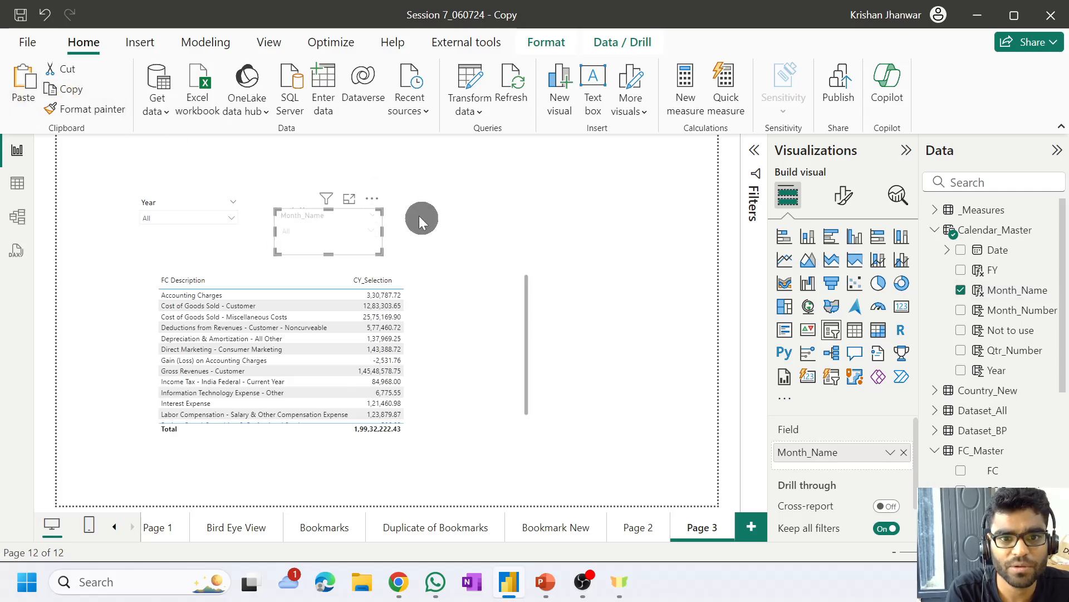
pyautogui.moveTo(375, 203); pyautogui.dragTo(509, 196)
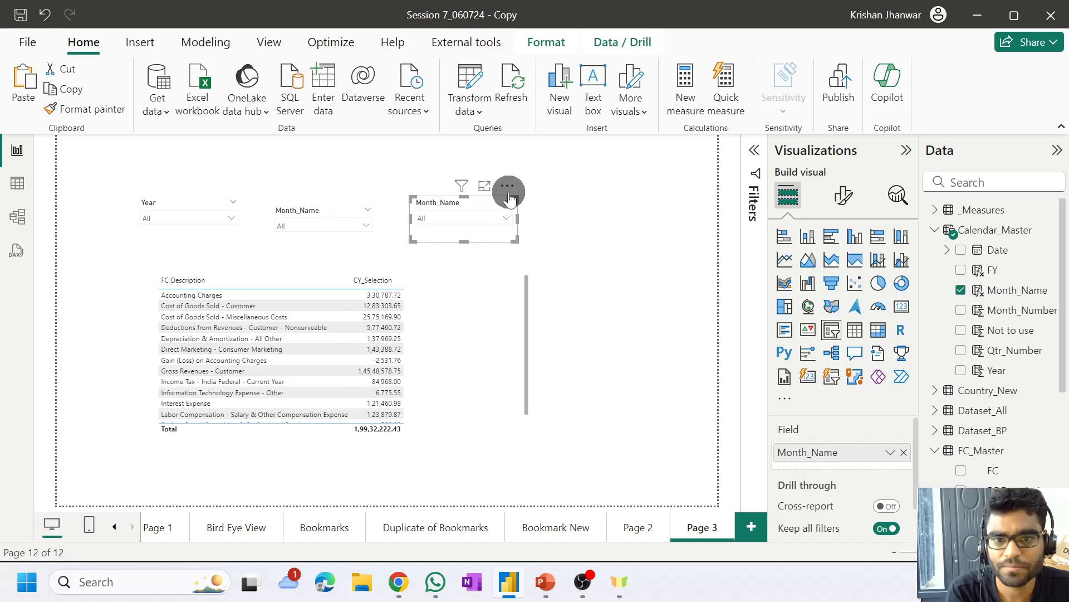
pyautogui.click(988, 184)
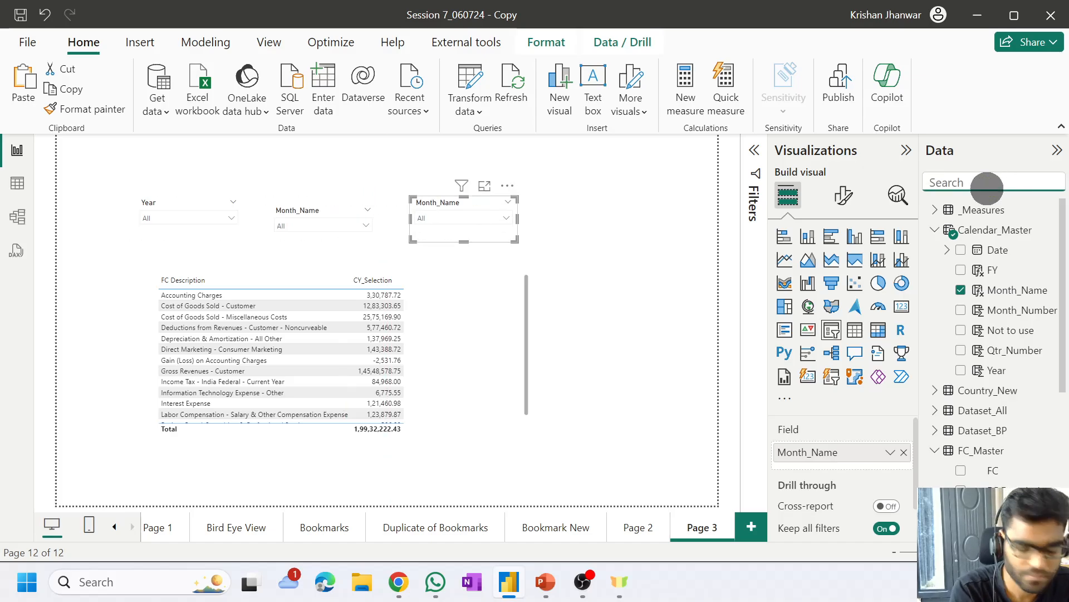
pyautogui.write('roll')
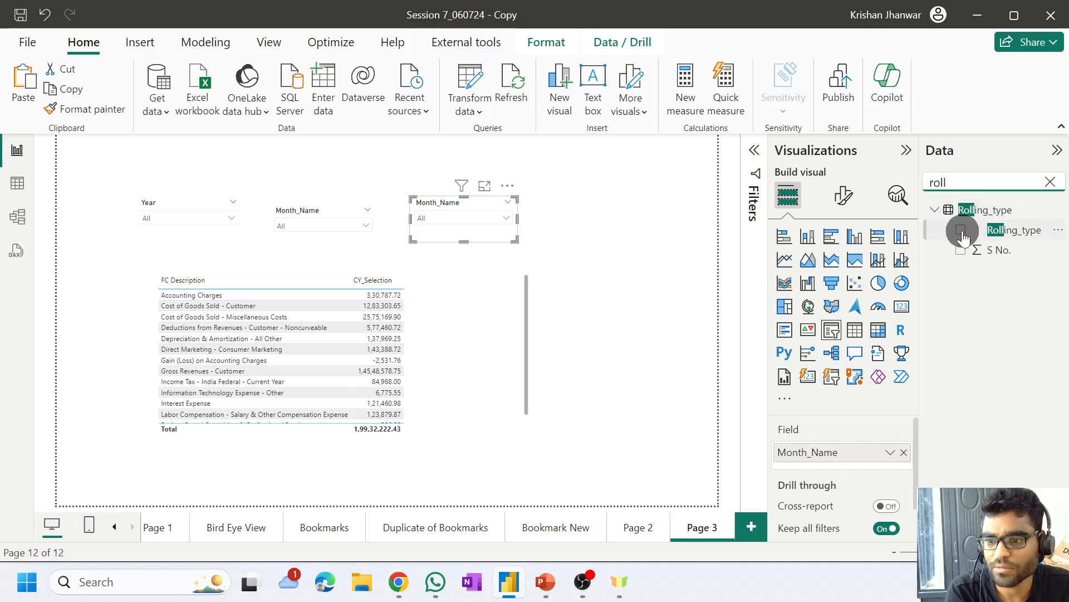
pyautogui.click(903, 452)
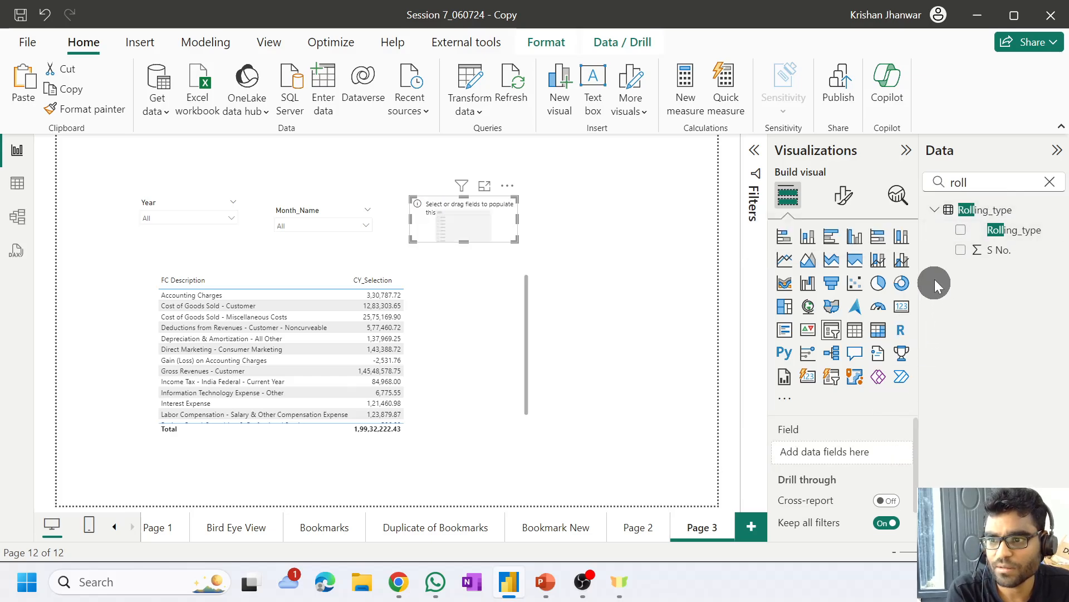
pyautogui.click(960, 231)
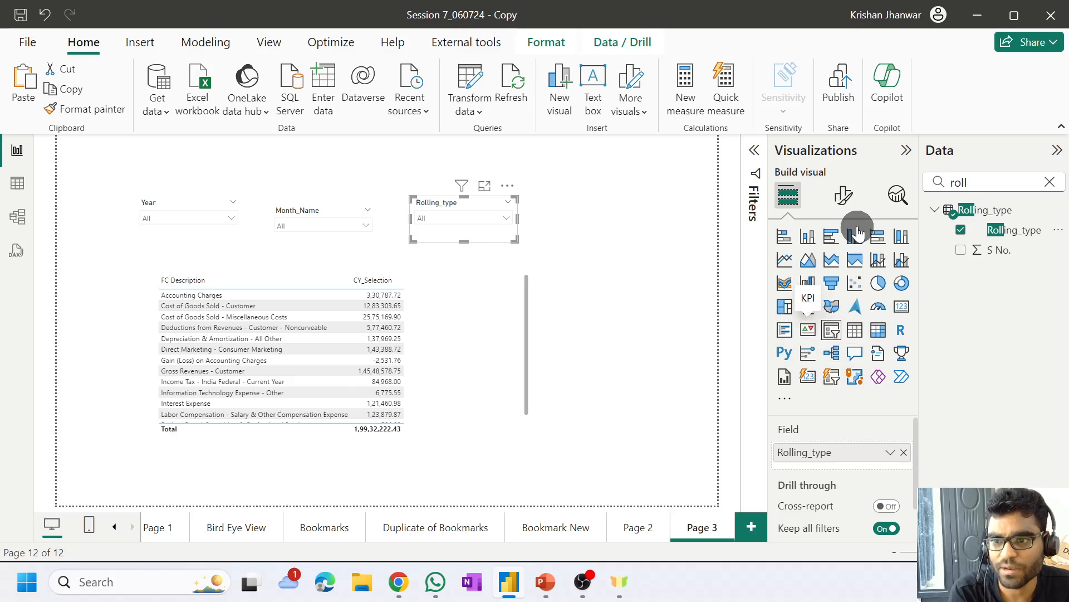
# - Set the Rolling_type slicer's style to Tile and widen it so the tiles sit in one row
pyautogui.click(847, 204)
pyautogui.click(840, 311)
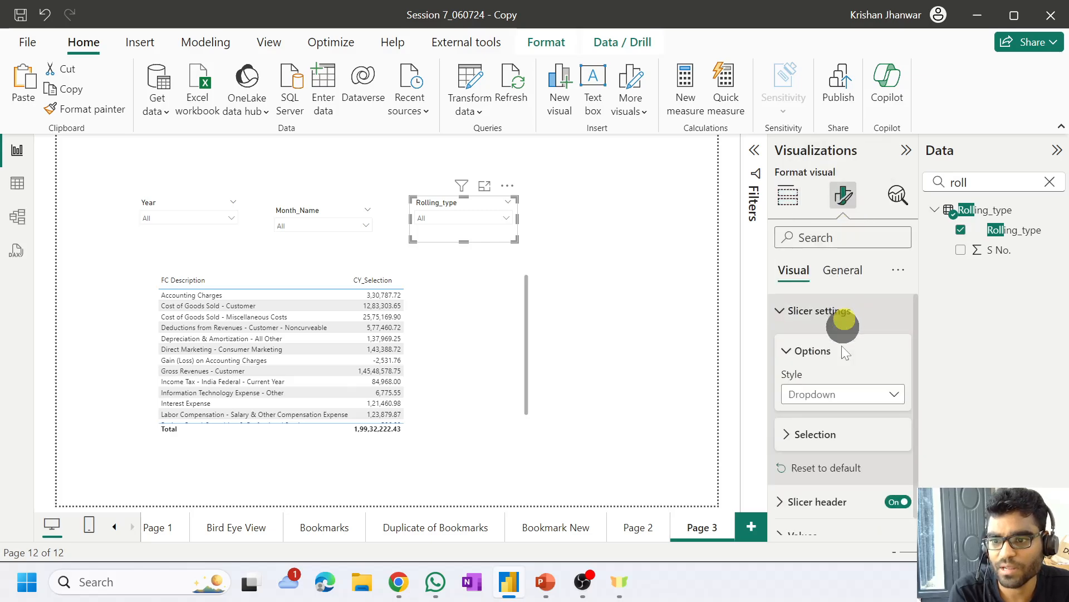
pyautogui.click(835, 406)
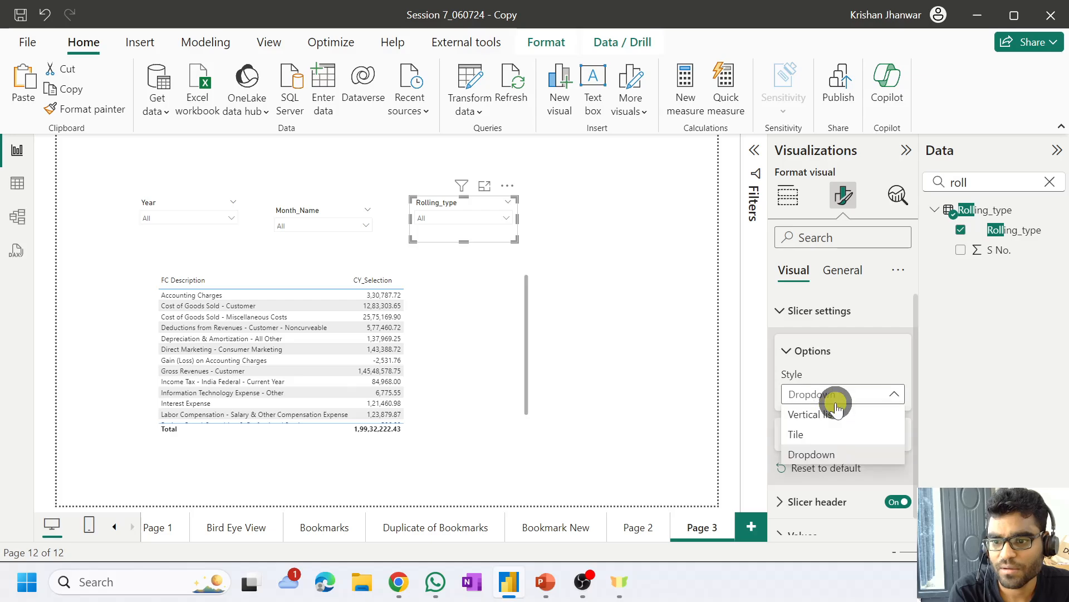
pyautogui.click(809, 437)
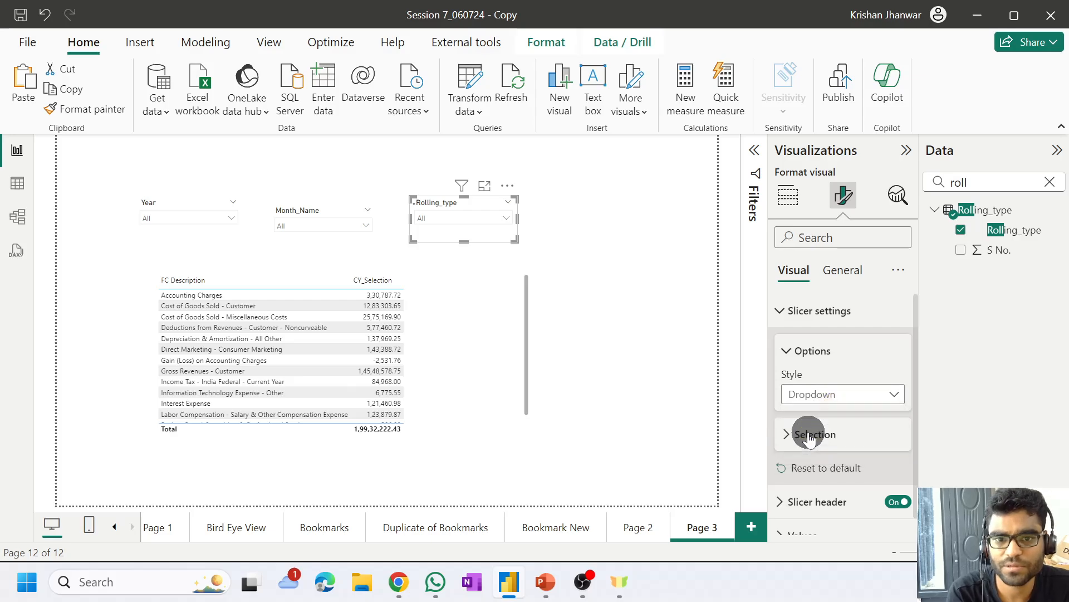
pyautogui.moveTo(515, 238); pyautogui.dragTo(576, 249)
# - Turn on single select for the Rolling_type slicer and the Month_Name slicer
pyautogui.click(854, 278)
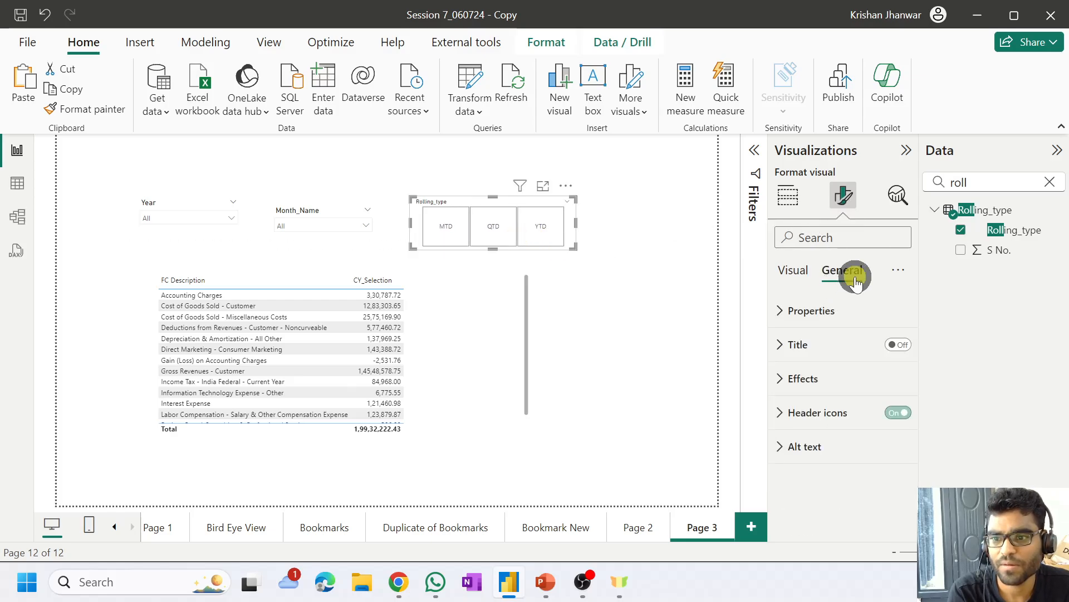
pyautogui.click(790, 281)
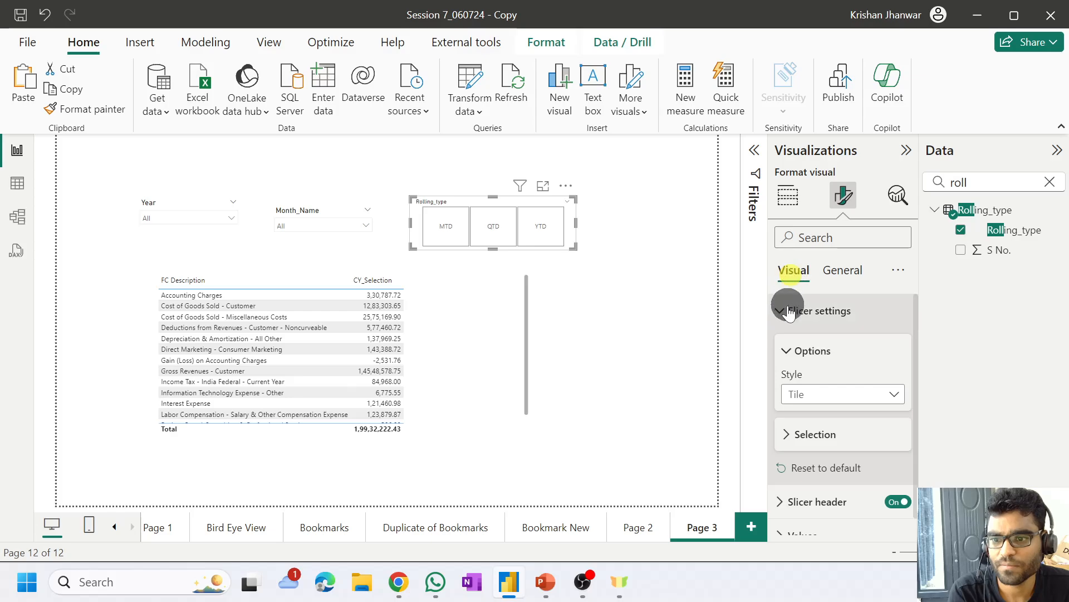
pyautogui.click(811, 443)
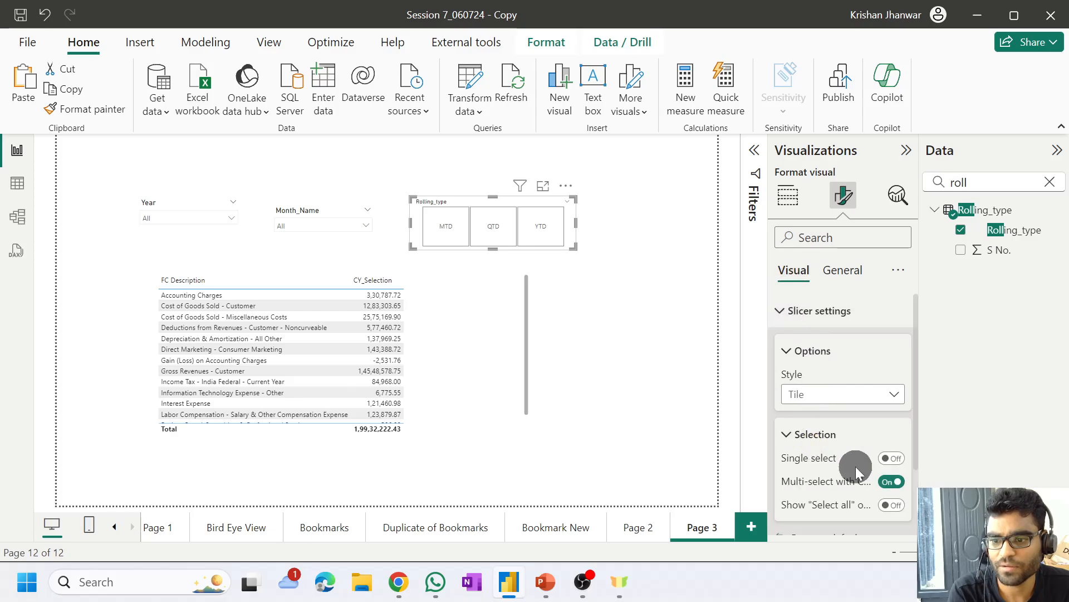
pyautogui.scroll(-1, 855, 466)
pyautogui.click(887, 390)
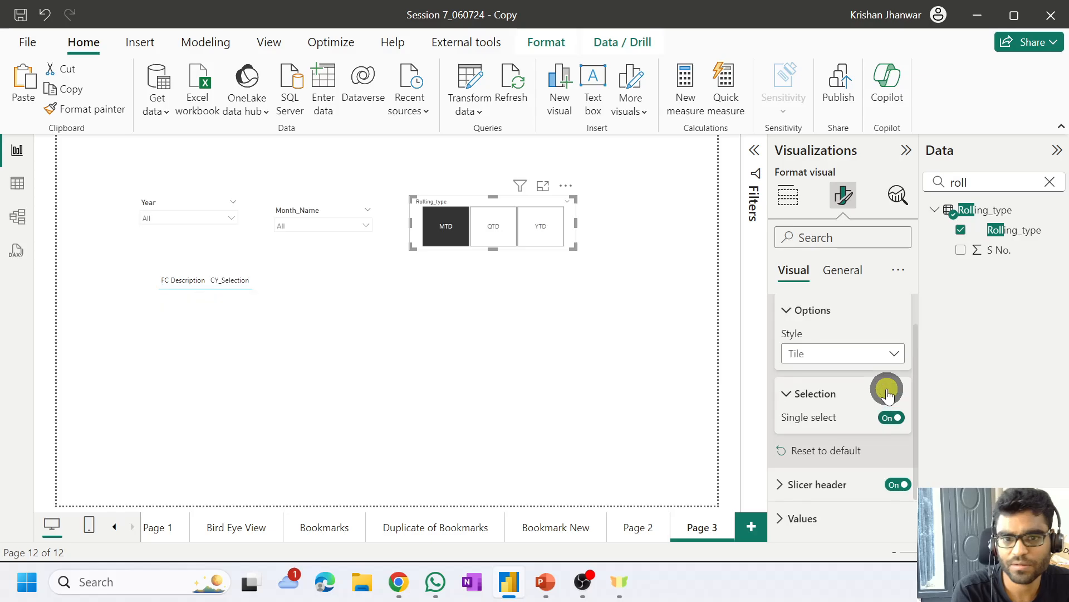
pyautogui.click(314, 210)
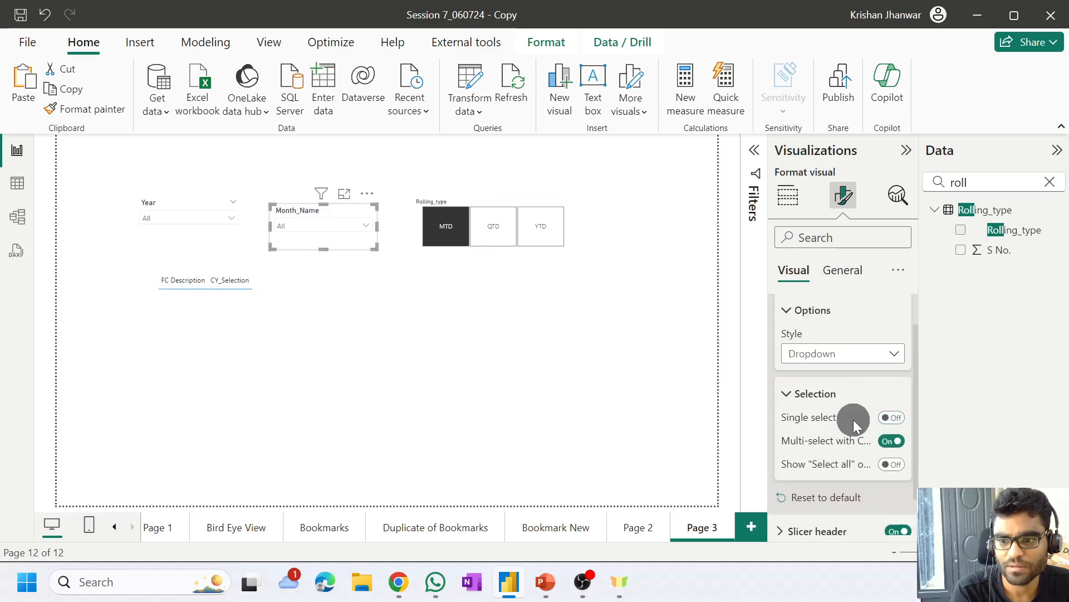
pyautogui.click(888, 419)
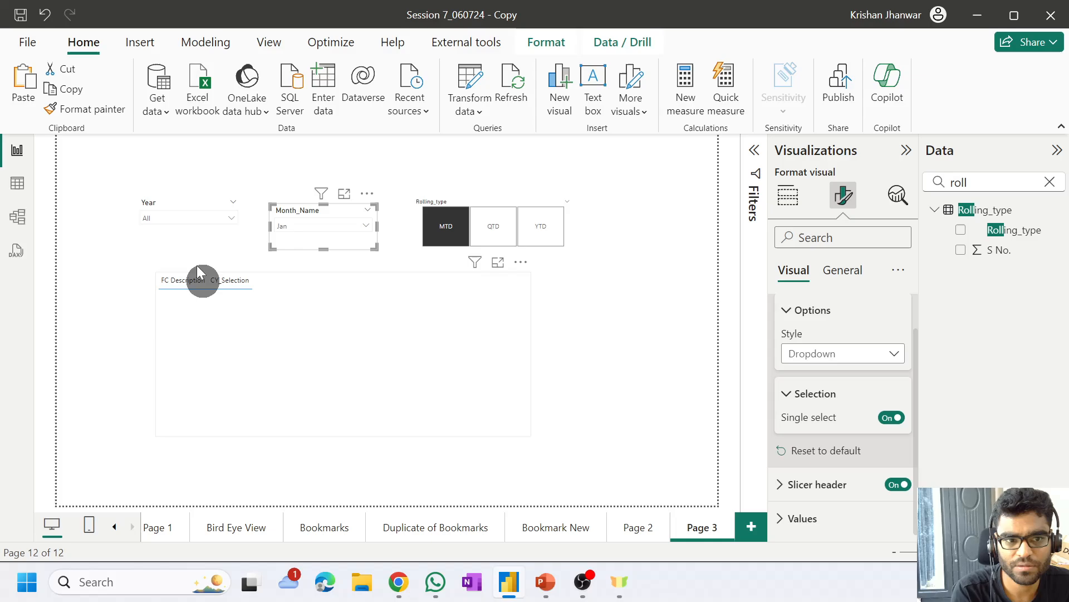
# - Turn on single select for the Year slicer and set its year to 2023
pyautogui.click(178, 202)
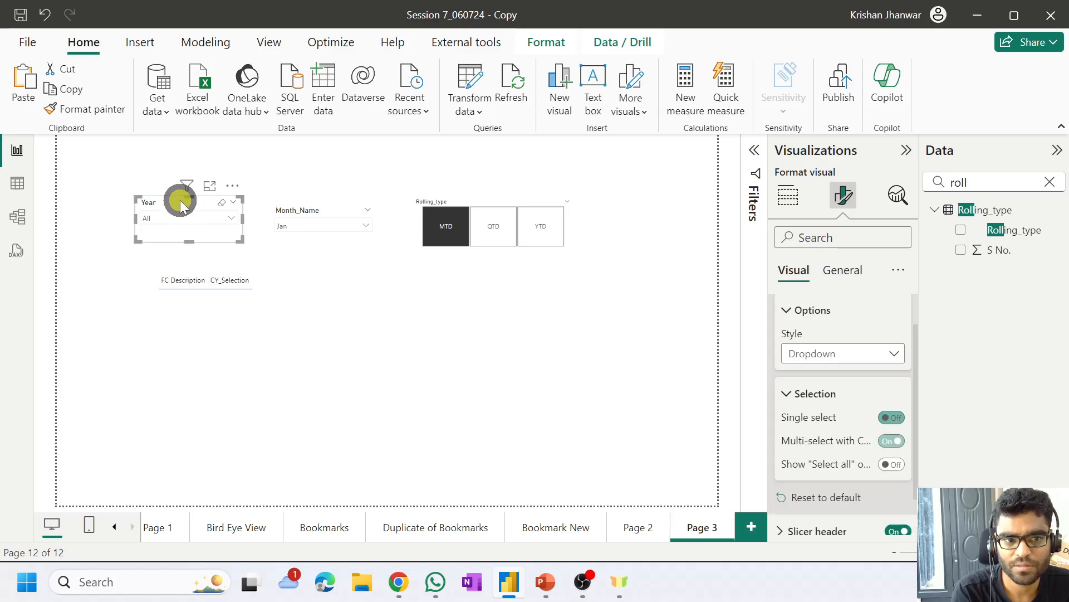
pyautogui.click(887, 418)
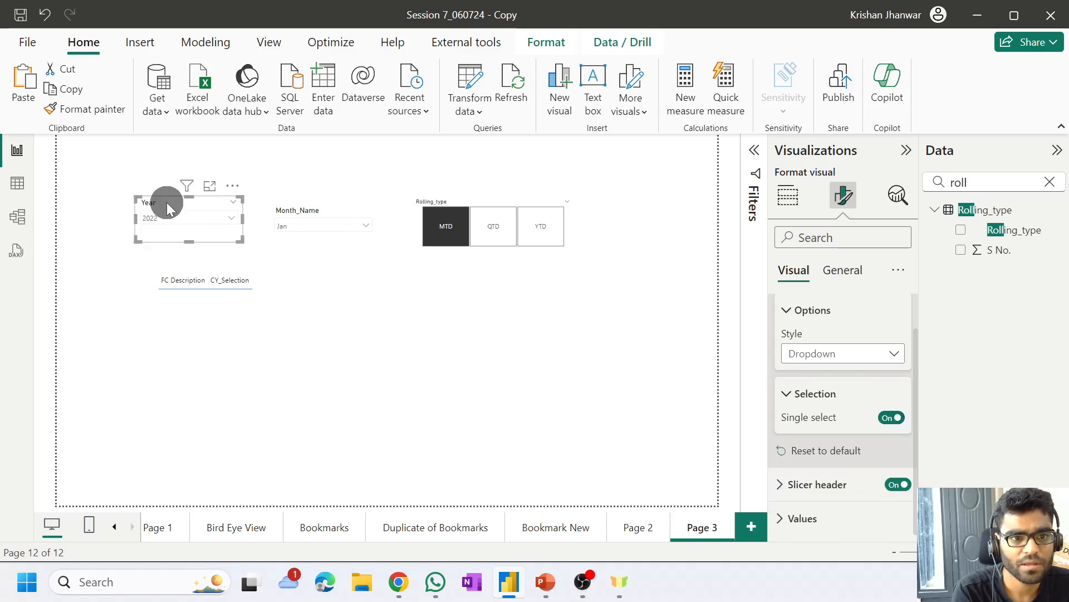
pyautogui.click(176, 219)
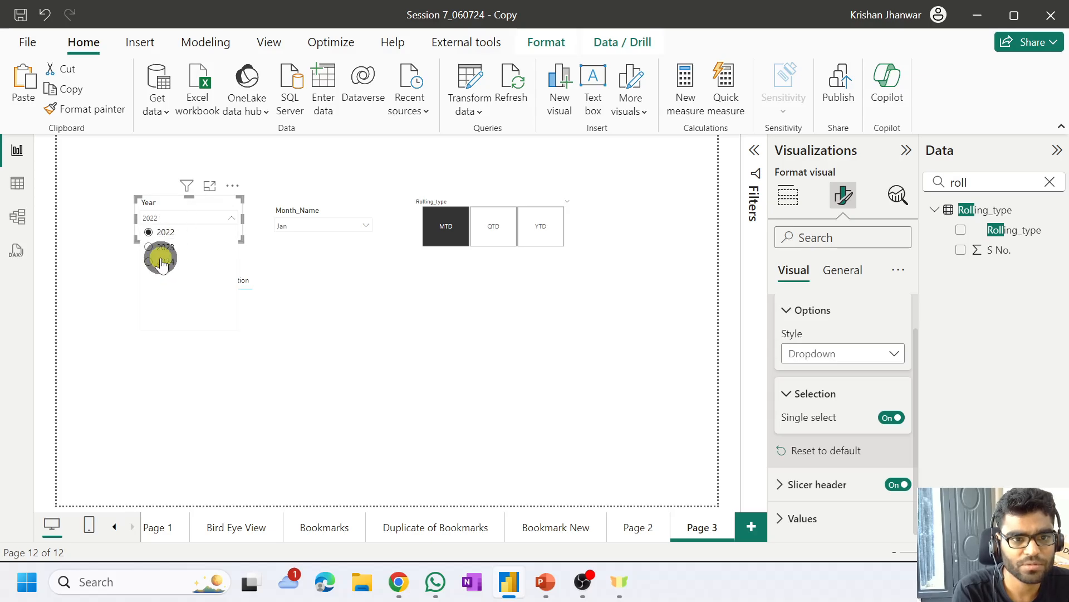
pyautogui.click(161, 261)
pyautogui.click(335, 226)
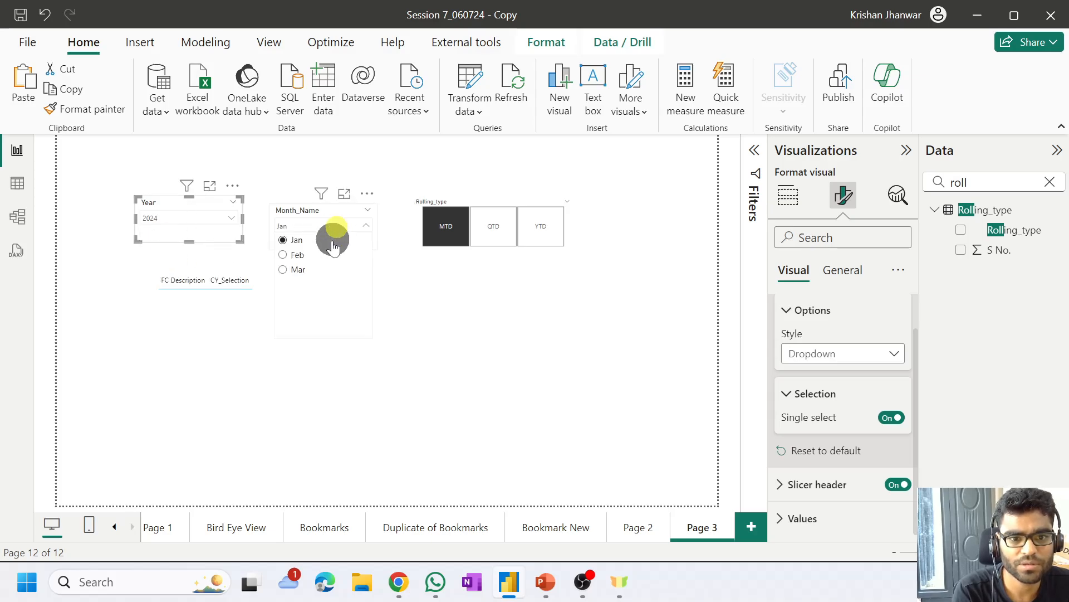
pyautogui.click(171, 219)
pyautogui.click(162, 245)
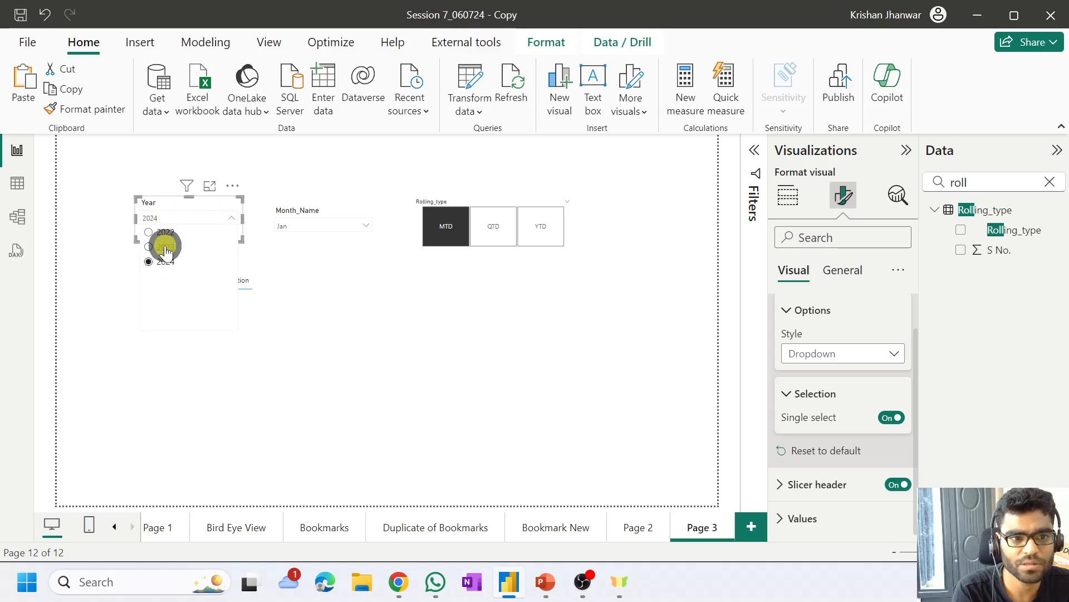
# - Set the Month_Name slicer to Sep and test the Rolling_type slicer with QTD before returning it to MTD
pyautogui.click(345, 232)
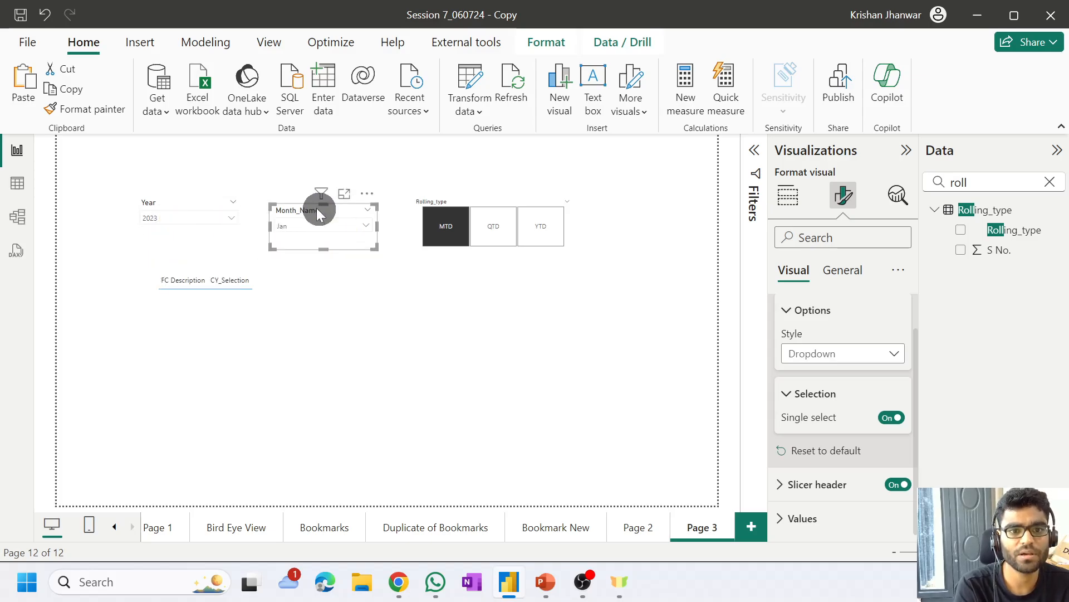
pyautogui.click(309, 222)
pyautogui.scroll(-3, 306, 256)
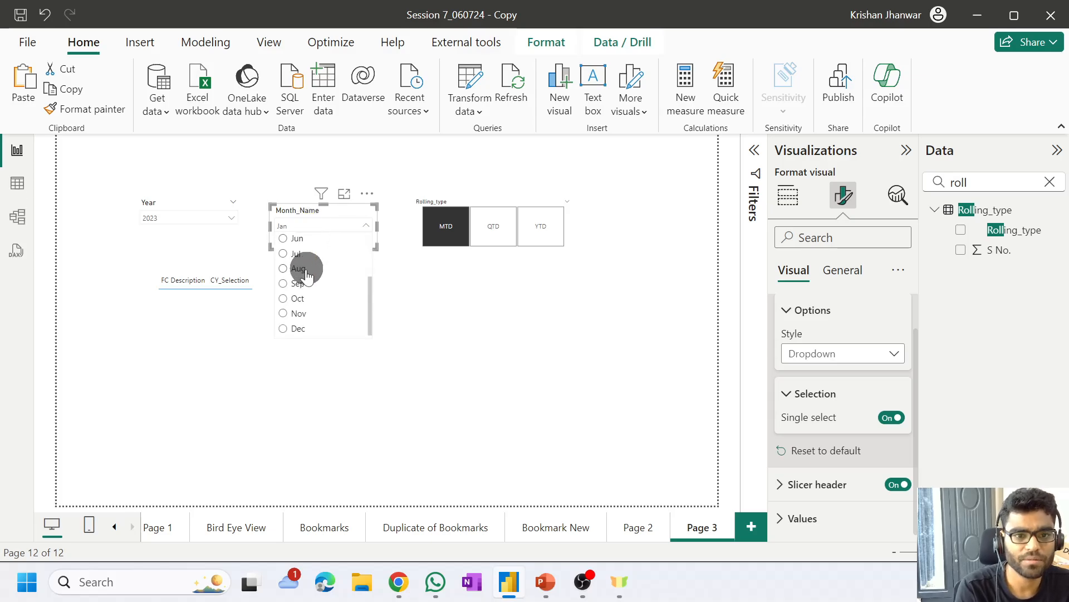
pyautogui.click(294, 285)
pyautogui.click(434, 245)
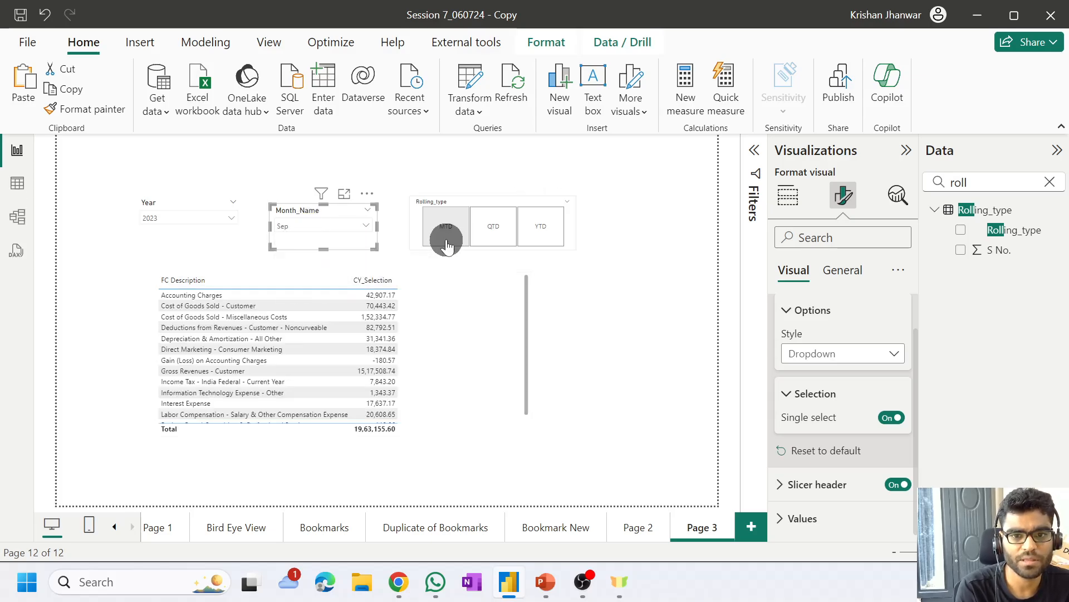
pyautogui.click(494, 232)
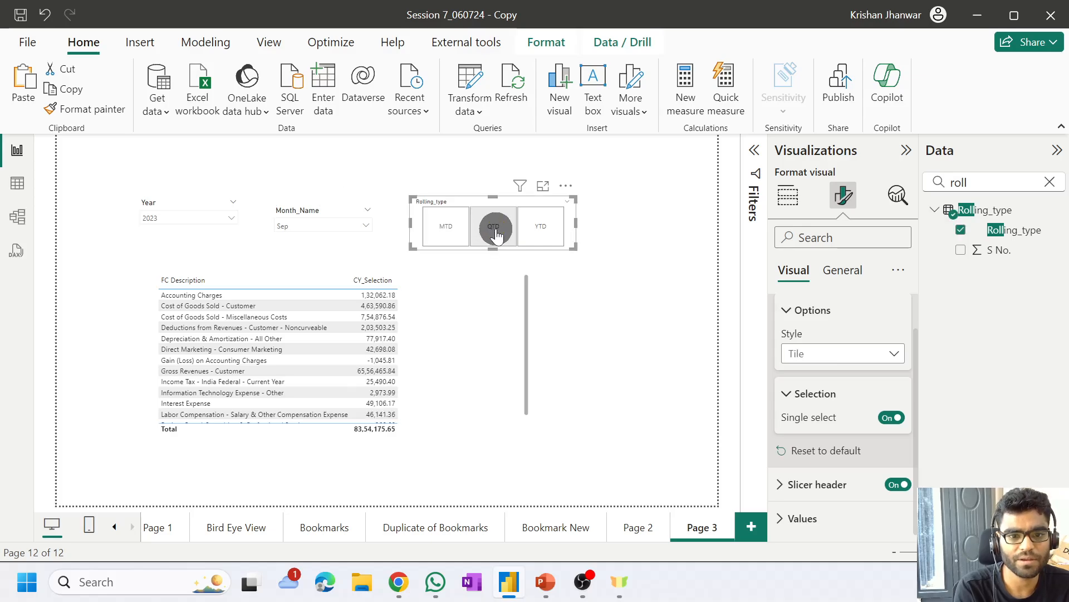
pyautogui.click(445, 226)
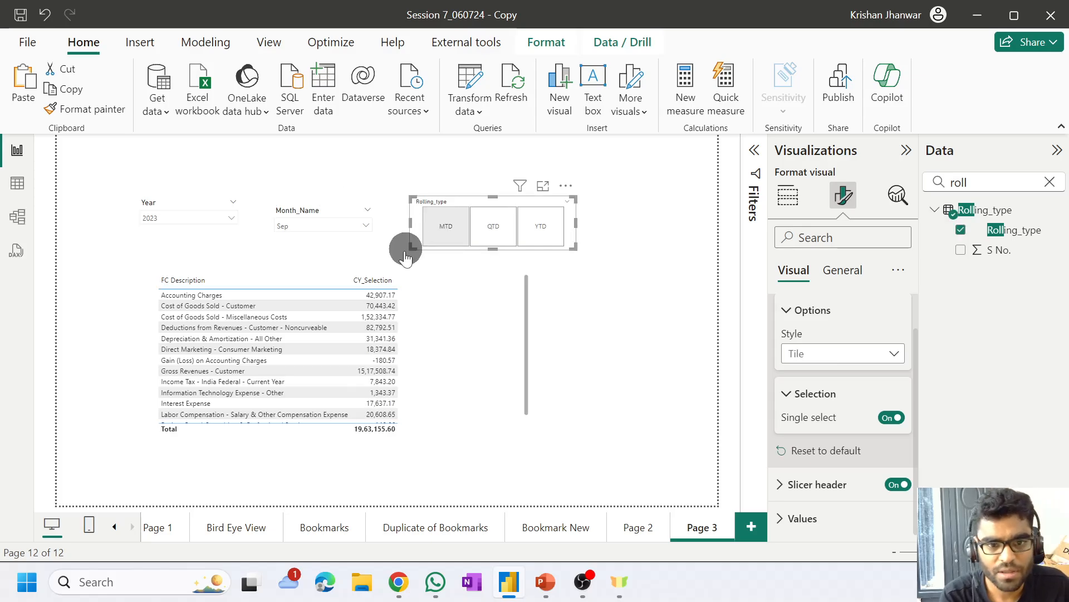
# - Sort the FC Description table by CY_Selection in descending order and place it lower on the page
pyautogui.click(356, 284)
pyautogui.moveTo(459, 350); pyautogui.dragTo(456, 392)
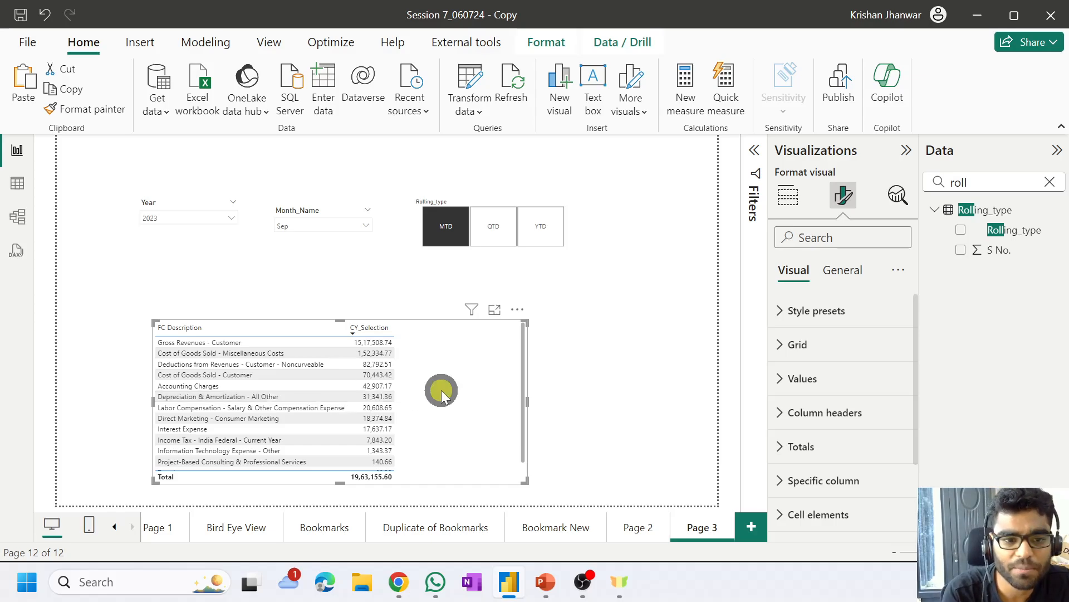
# - Change the table's FC Description filter type to Top N and set it to show the top 5 items
pyautogui.click(754, 152)
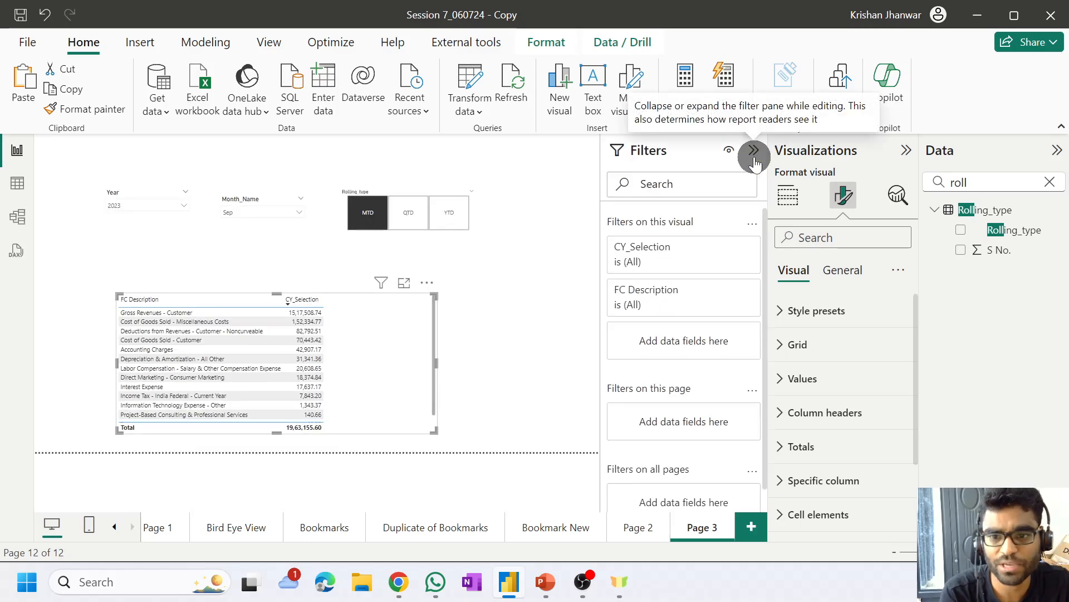
pyautogui.click(730, 289)
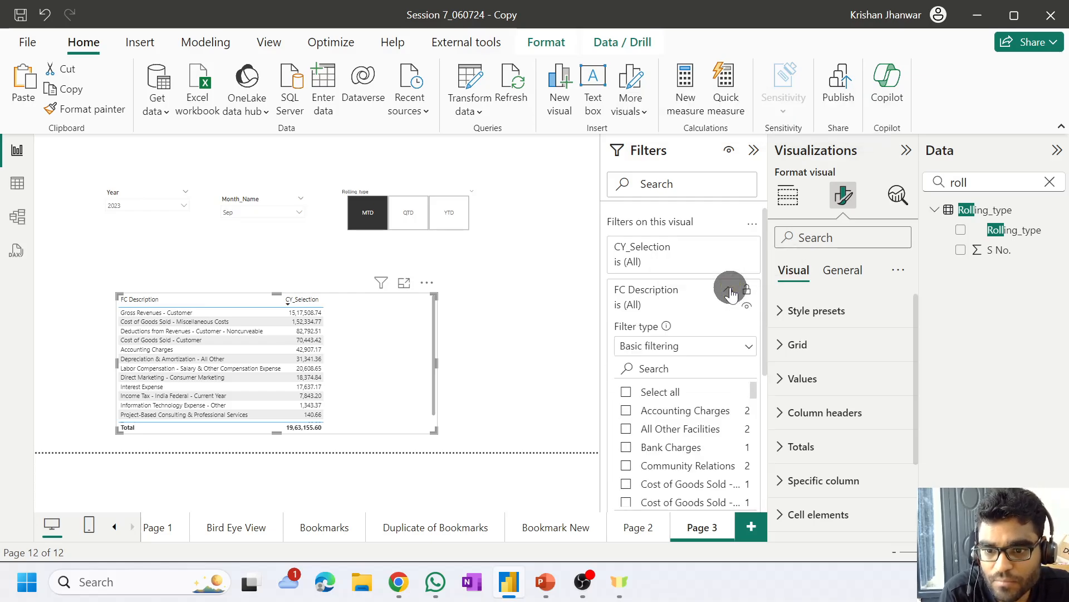
pyautogui.click(663, 347)
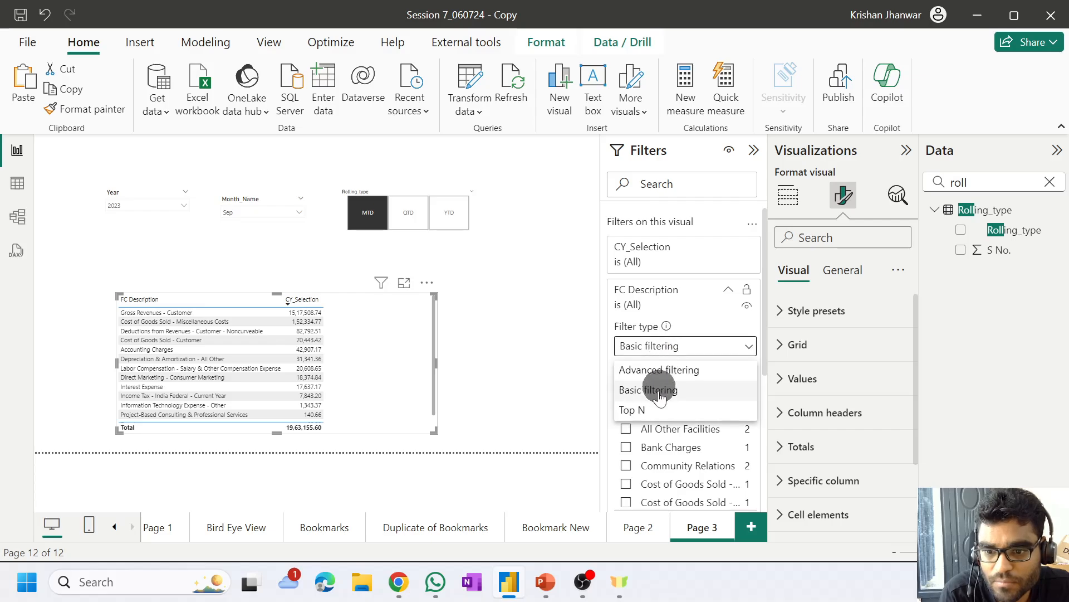
pyautogui.click(652, 410)
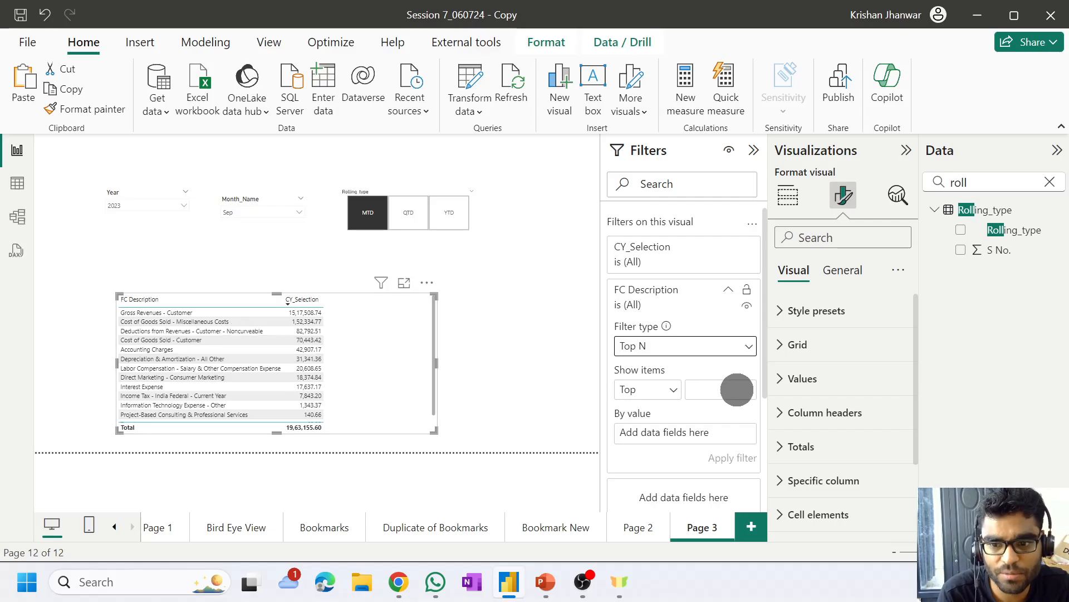
pyautogui.click(734, 395)
pyautogui.write('5')
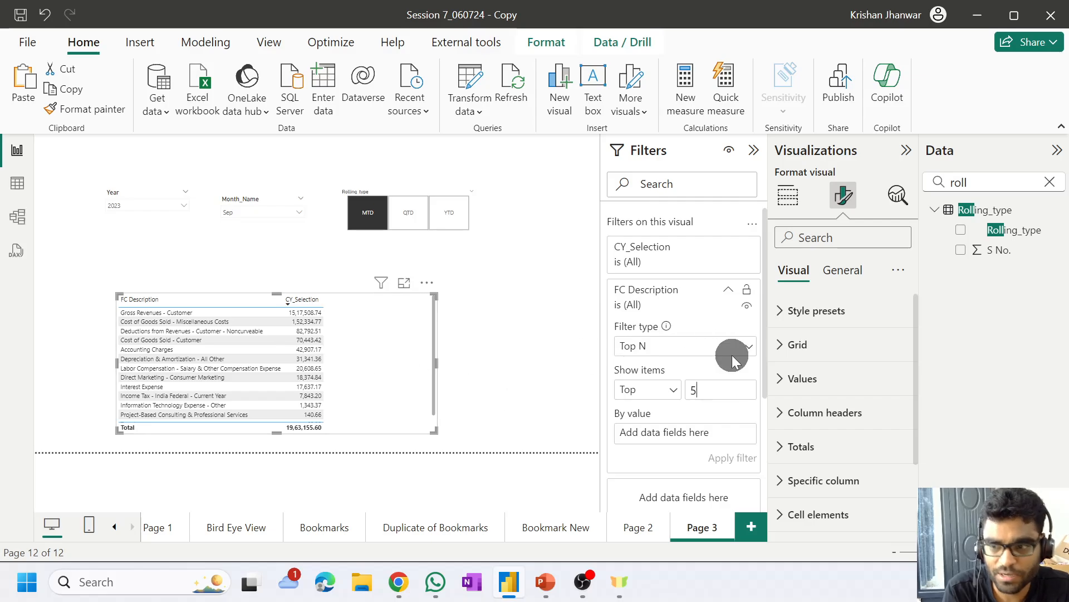
# - Use the CY_Selection measure as the ranking value of the FC Description Top N filter and apply the filter
pyautogui.click(1003, 189)
pyautogui.doubleClick(1004, 190)
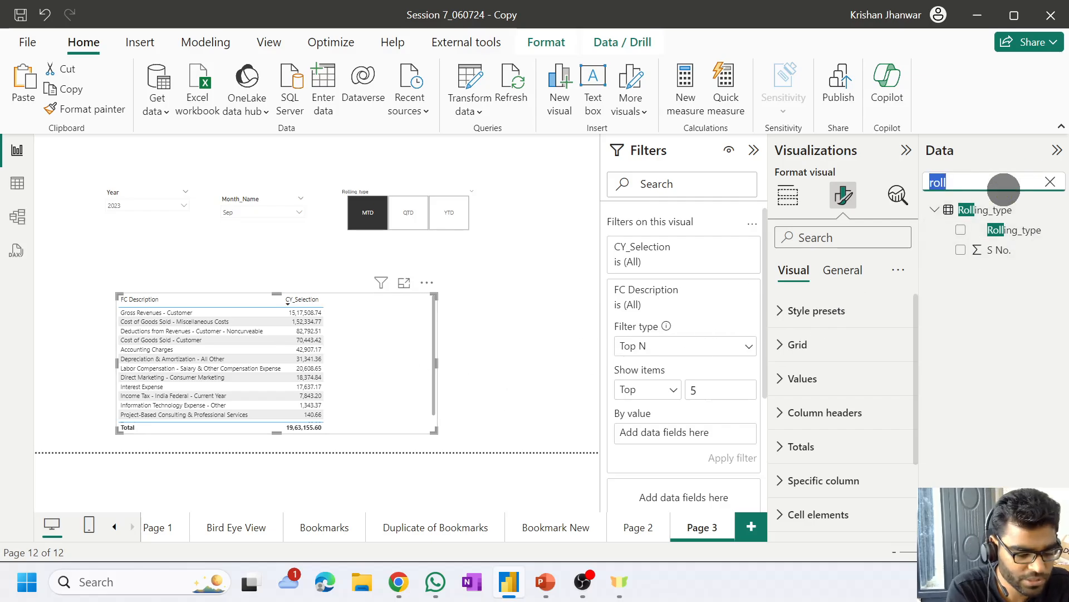
pyautogui.write('cy_')
pyautogui.moveTo(1015, 291); pyautogui.dragTo(685, 432)
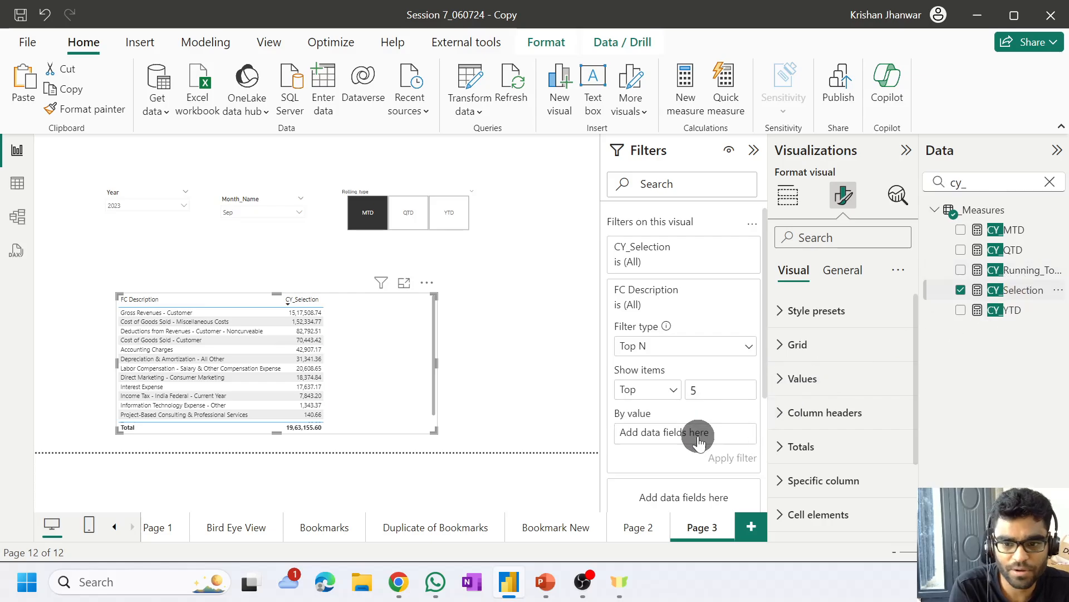
pyautogui.click(731, 456)
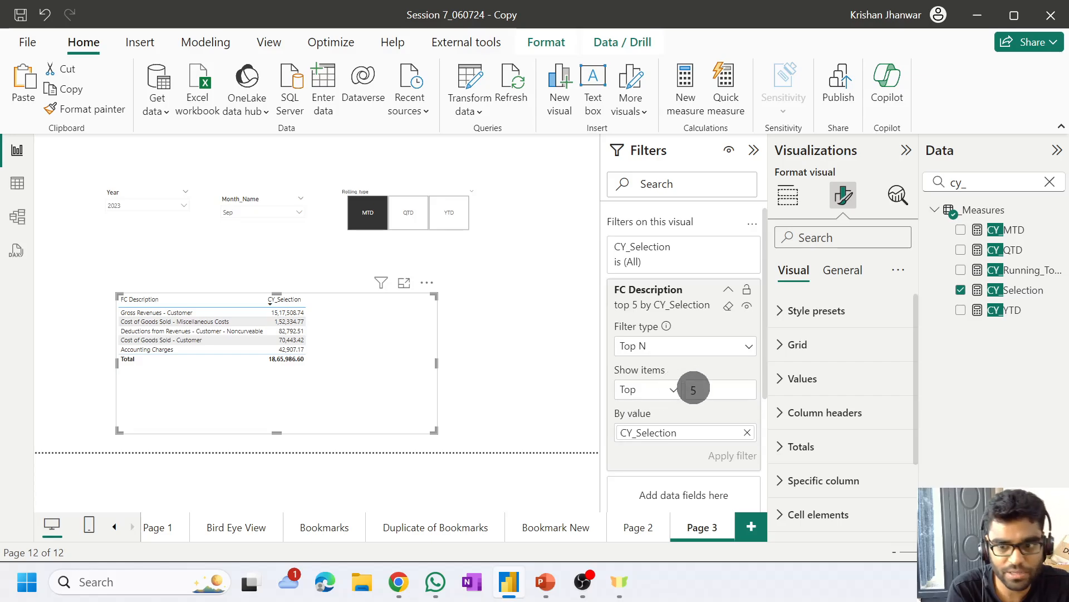
# - Change the FC Description Top N filter to show the top 2 items and apply it
pyautogui.click(708, 394)
pyautogui.press('BackSpace')
pyautogui.write('2')
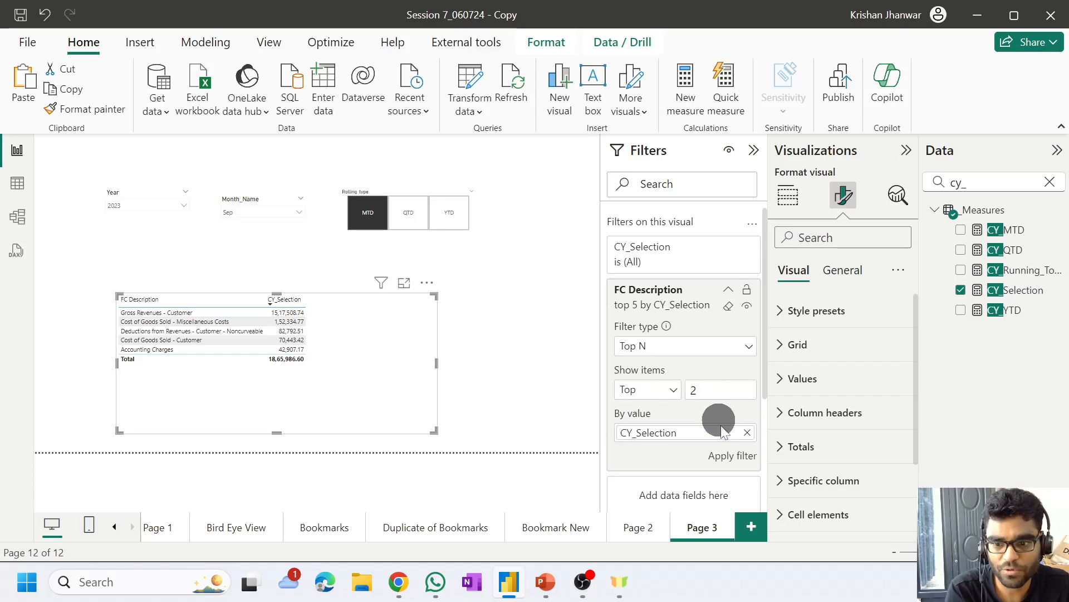
pyautogui.click(726, 457)
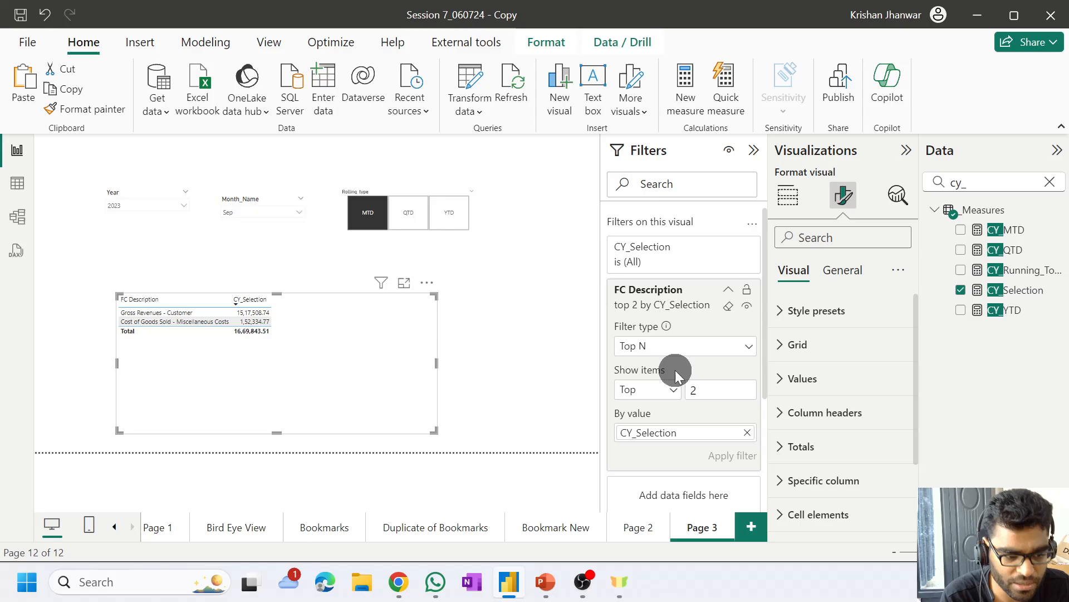
pyautogui.click(489, 298)
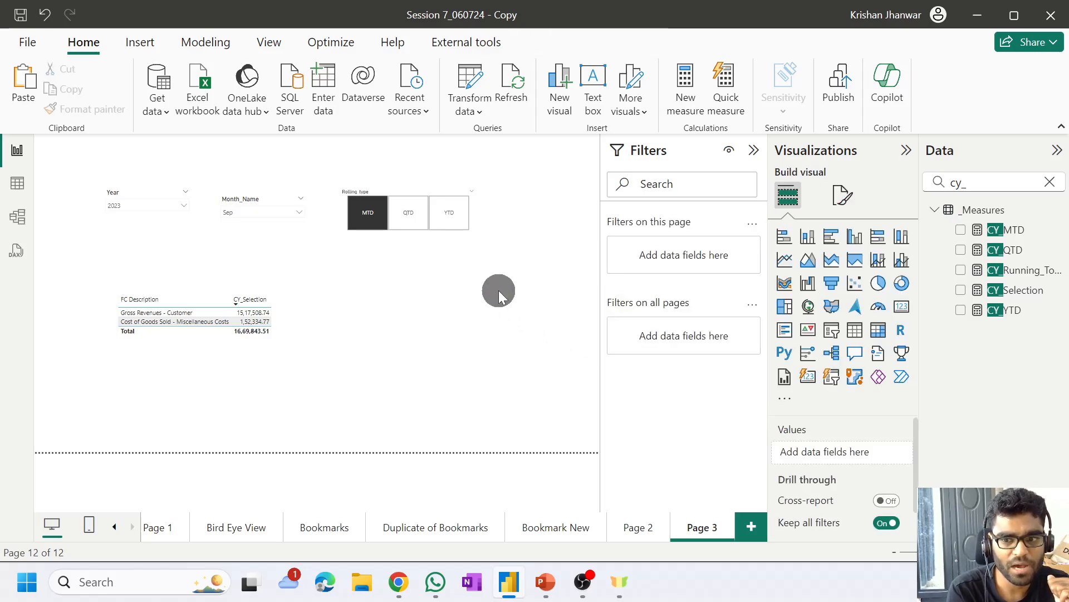
pyautogui.click(289, 316)
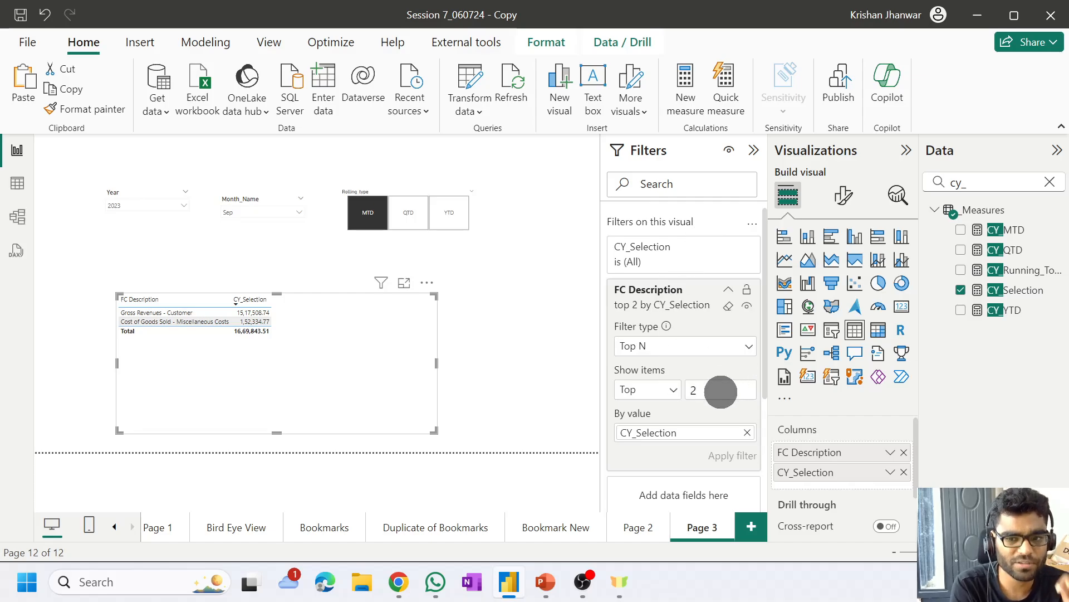
pyautogui.click(298, 276)
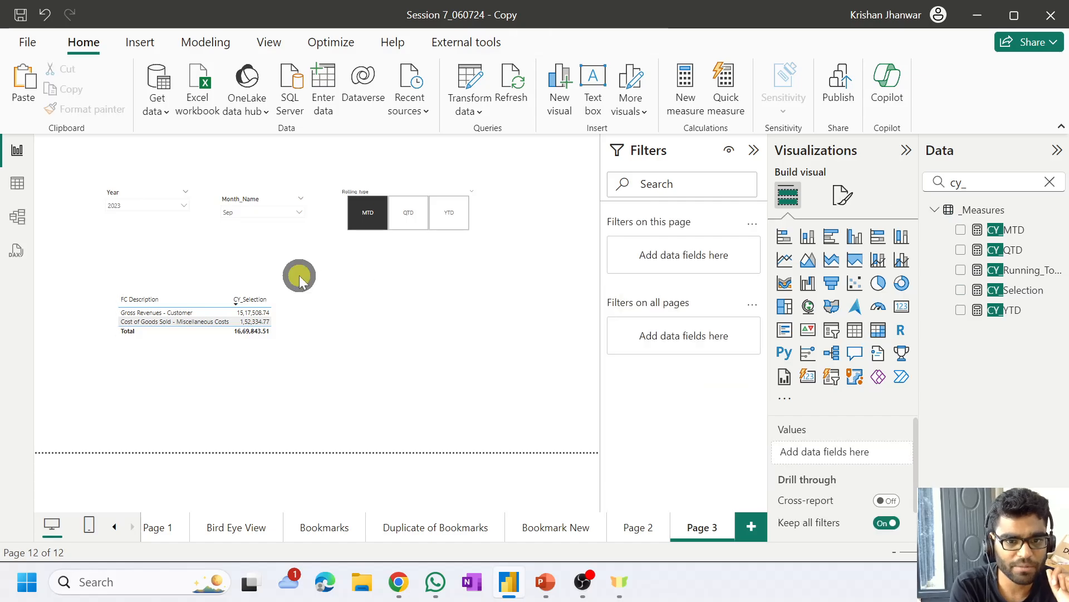
# - Shift the filtered table left, place a copy of it to its right, and clear the copy's FC Description filter
pyautogui.moveTo(299, 337); pyautogui.dragTo(226, 339)
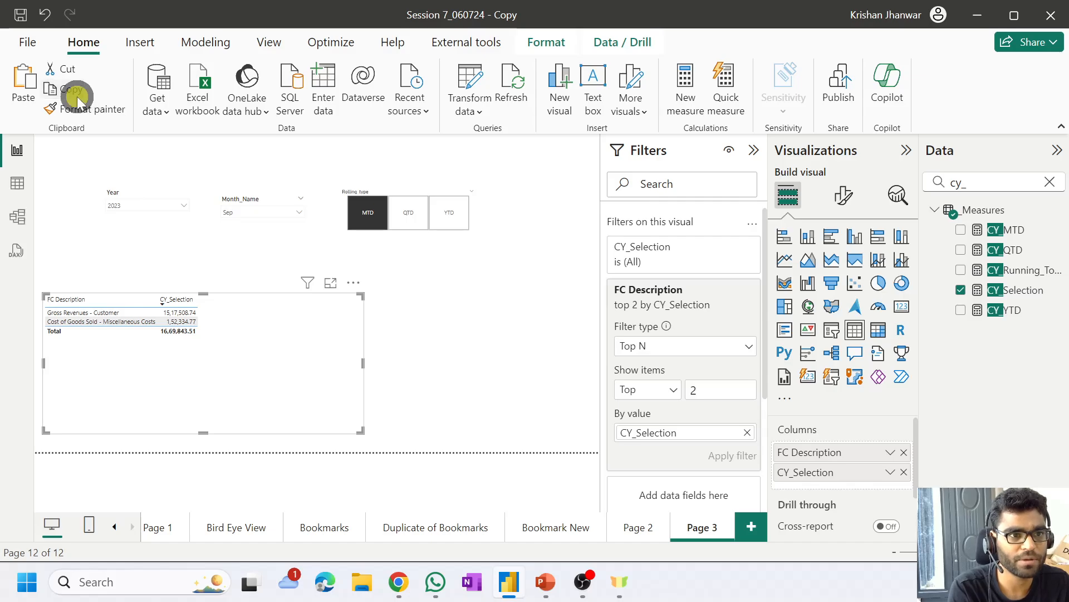
pyautogui.click(76, 95)
pyautogui.click(27, 92)
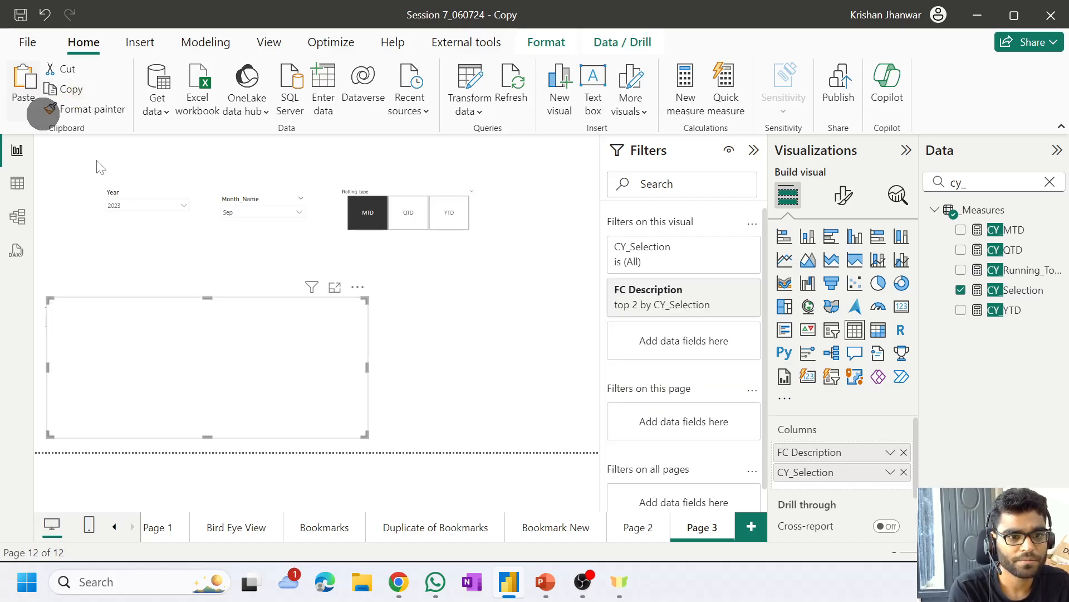
pyautogui.click(292, 346)
pyautogui.moveTo(292, 346); pyautogui.dragTo(497, 339)
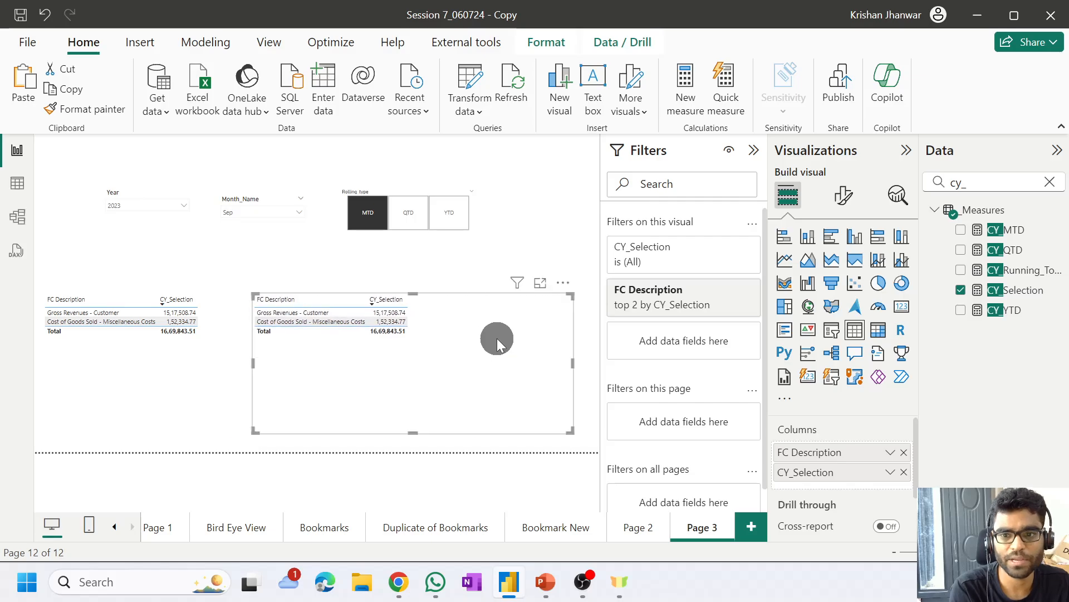
pyautogui.click(729, 306)
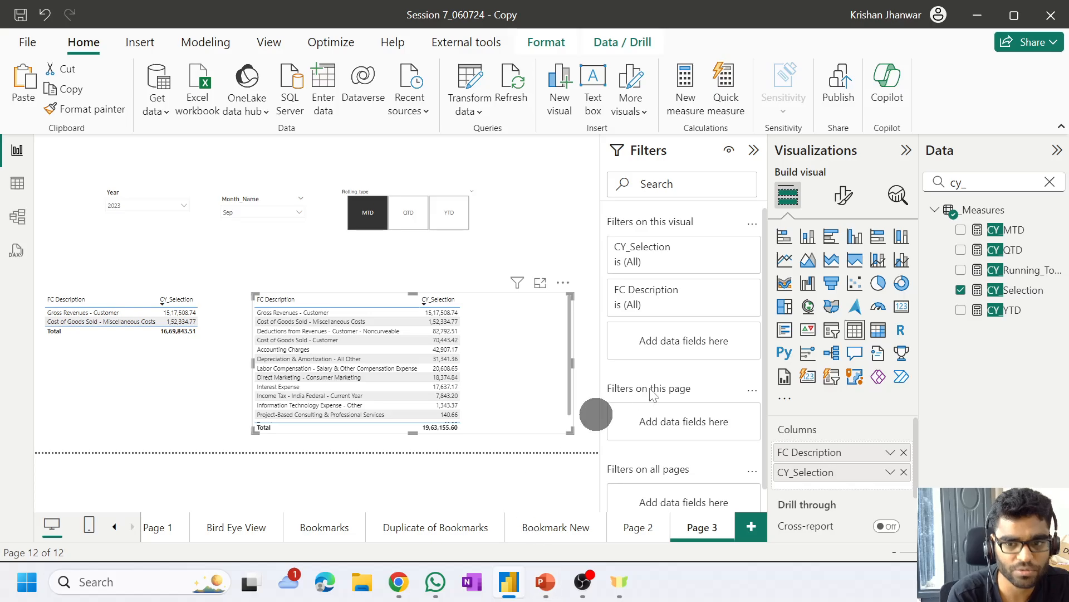
pyautogui.moveTo(545, 582)
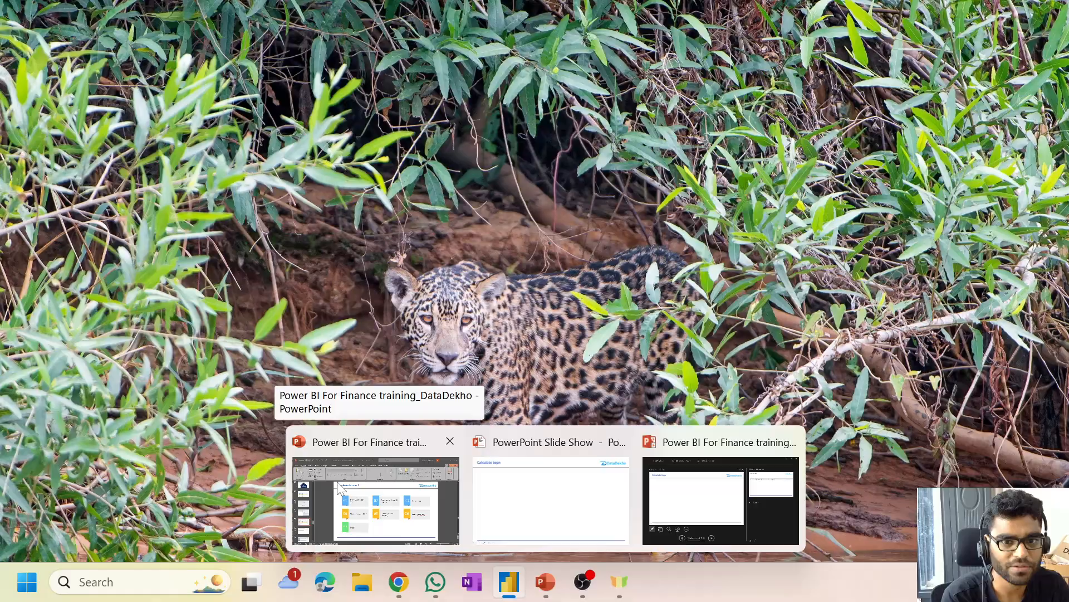
pyautogui.click(337, 482)
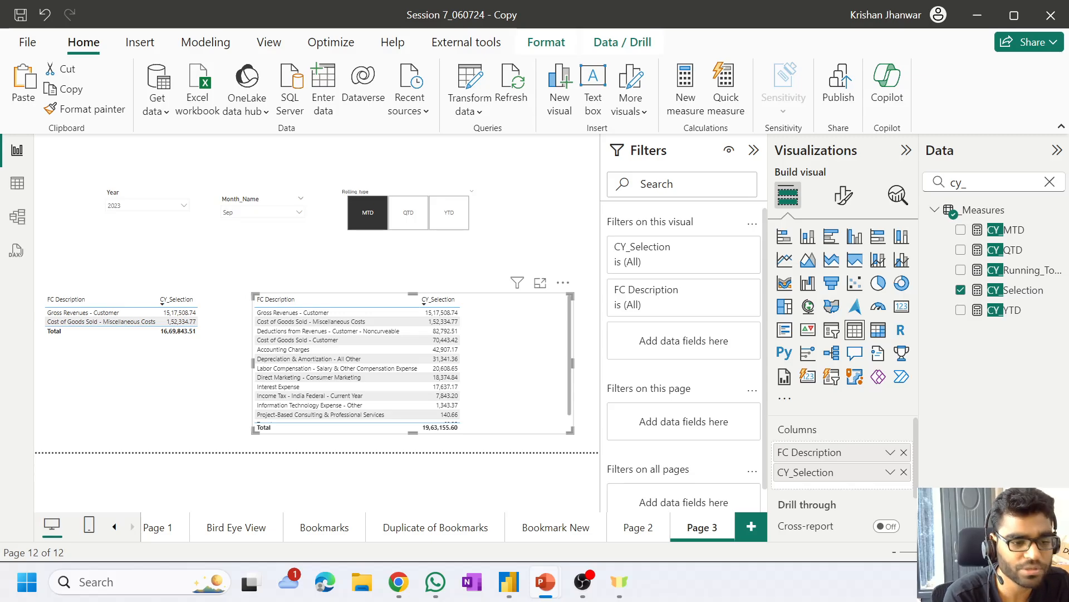
pyautogui.hotkey('alt', 'Tab')
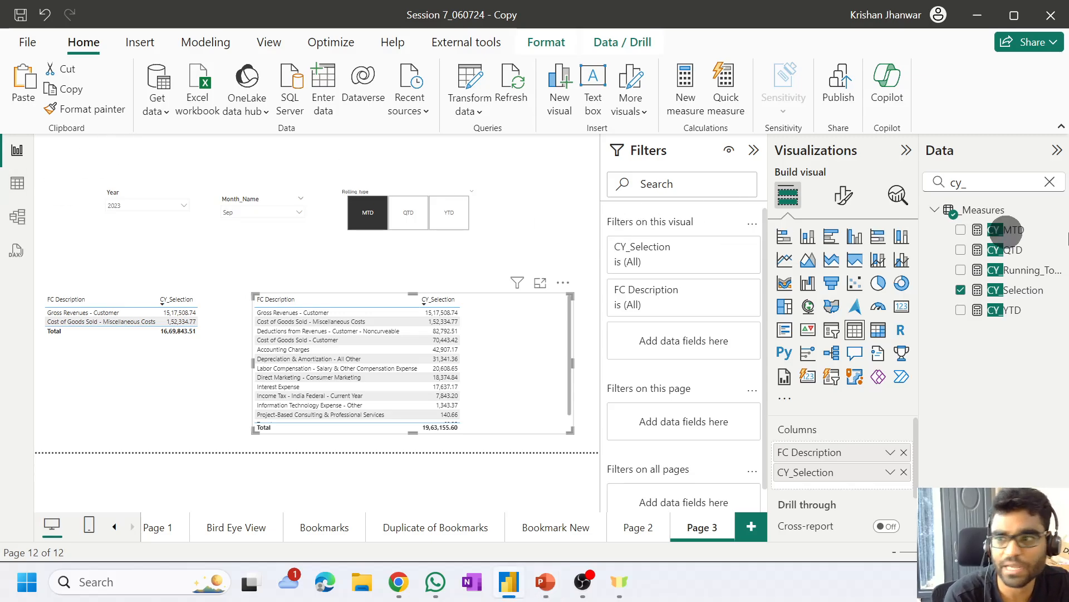
pyautogui.click(1050, 211)
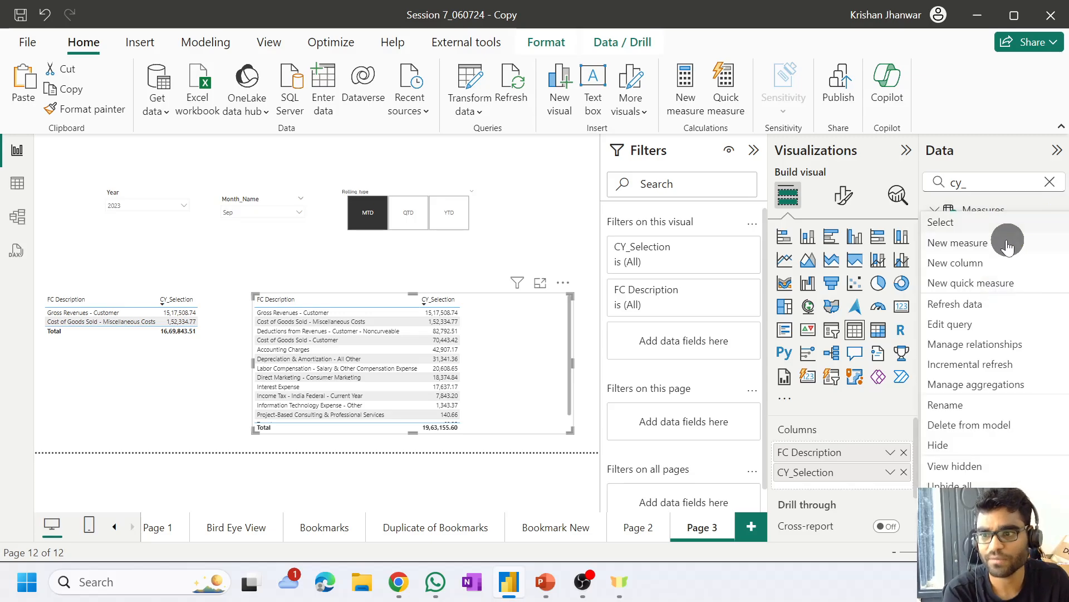
pyautogui.click(996, 244)
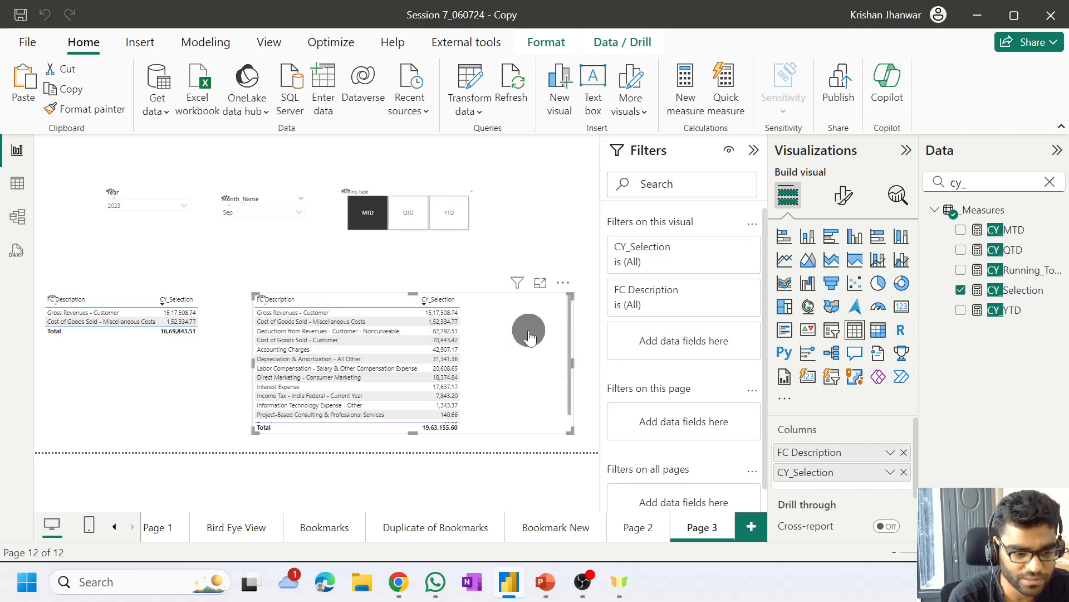
pyautogui.click(437, 172)
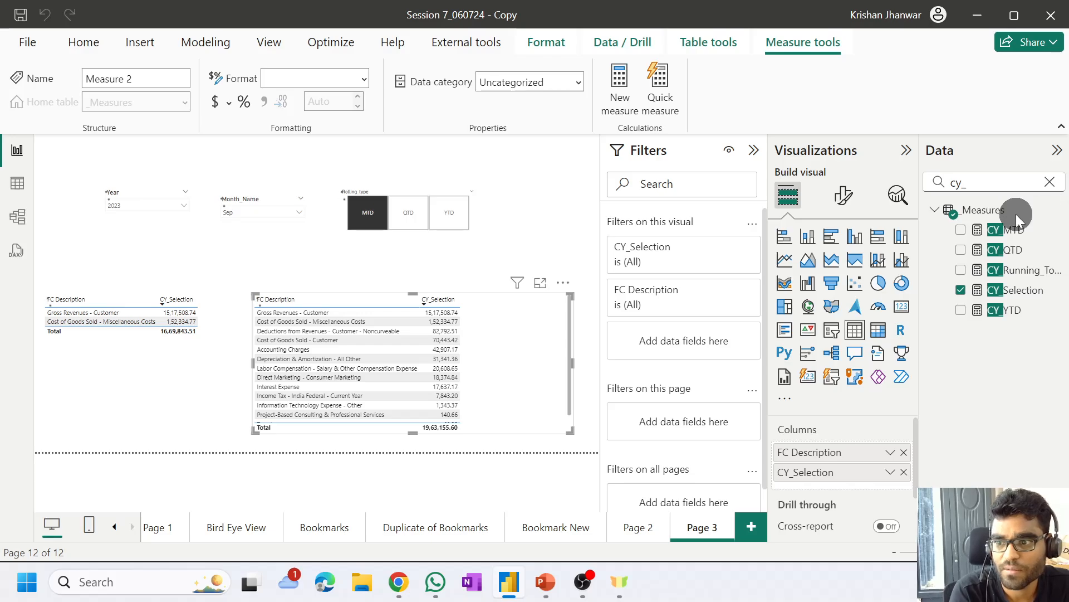
pyautogui.click(1008, 289)
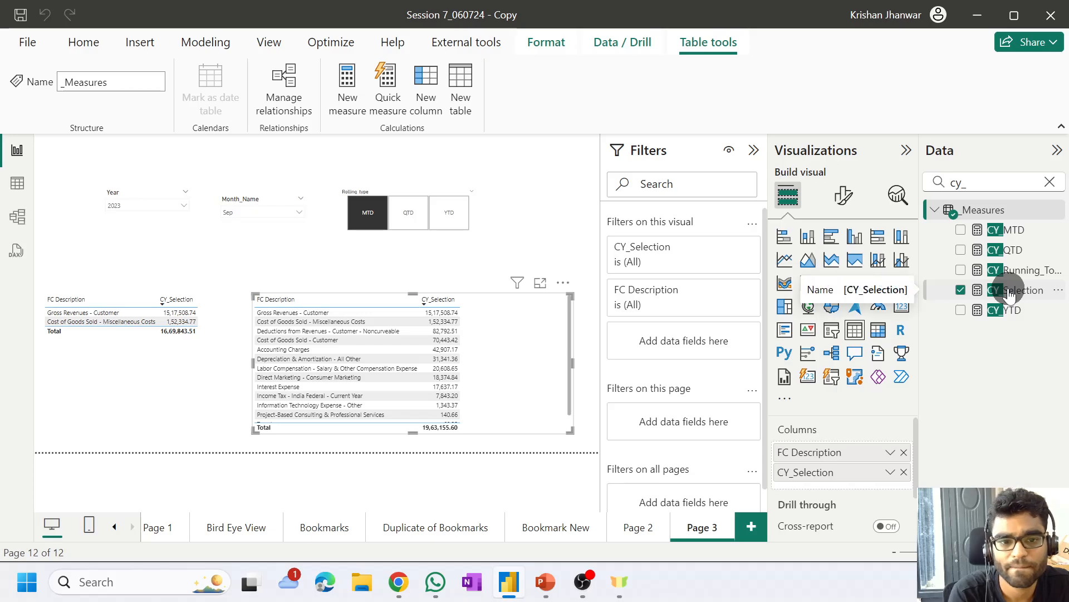
# - Create a new measure in the _Measures table and name it Rank FC
pyautogui.click(1060, 210)
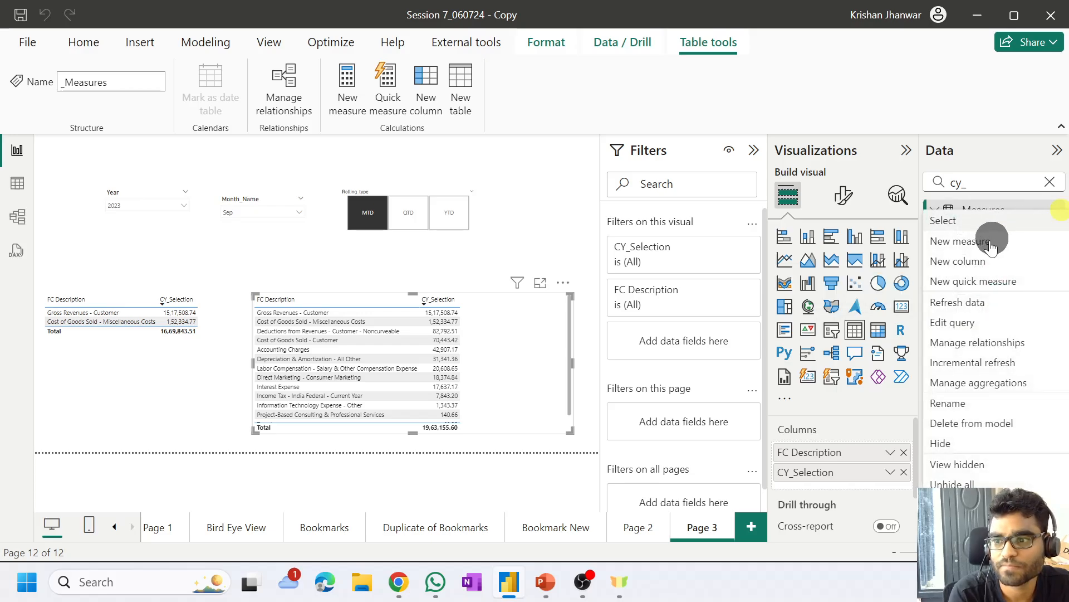
pyautogui.click(980, 248)
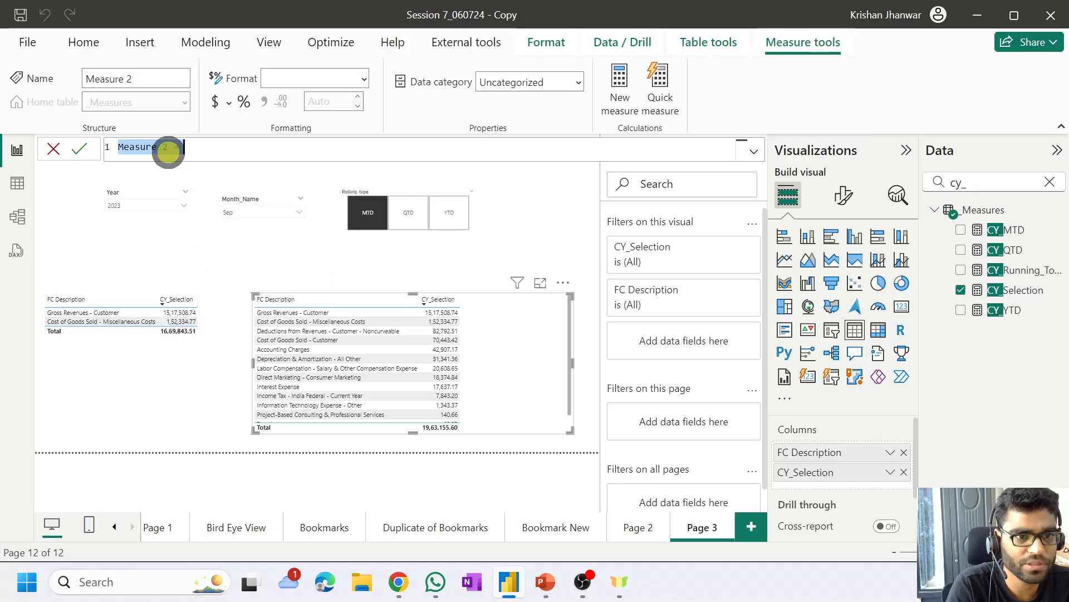
pyautogui.hotkey('shift', 'Left')
pyautogui.hotkey('shift', 'Left')
pyautogui.press('Left')
pyautogui.hotkey('shift', 'Right')
pyautogui.hotkey('shift', 'Right')
pyautogui.hotkey('shift', 'Right')
pyautogui.hotkey('shift', 'Right')
pyautogui.hotkey('shift', 'Right')
pyautogui.hotkey('shift', 'Right')
pyautogui.hotkey('shift', 'Right')
pyautogui.hotkey('shift', 'Right')
pyautogui.hotkey('shift', 'Right')
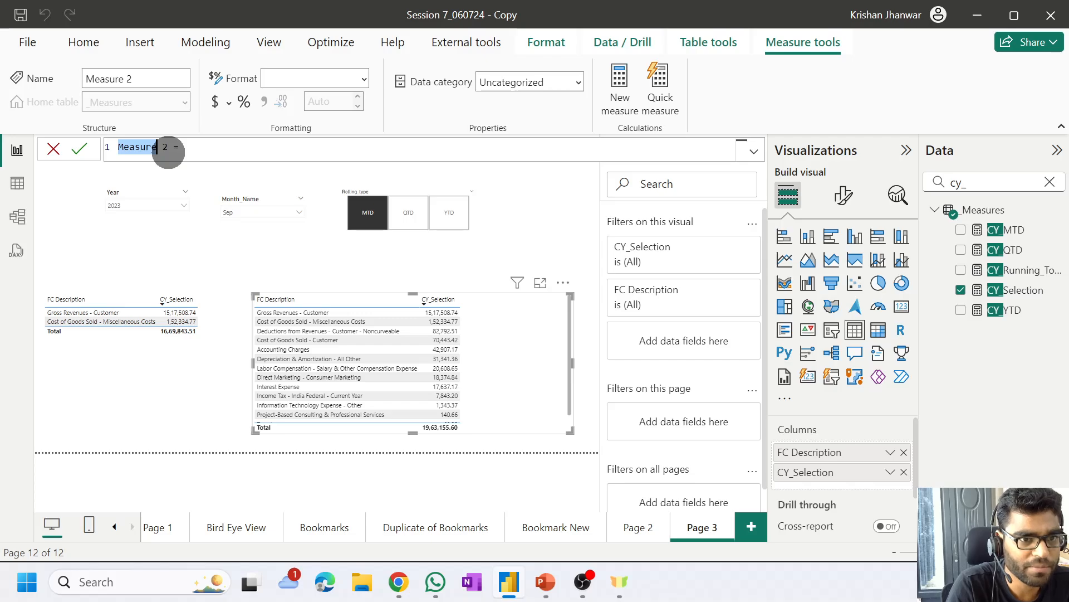
pyautogui.write('Rank FC')
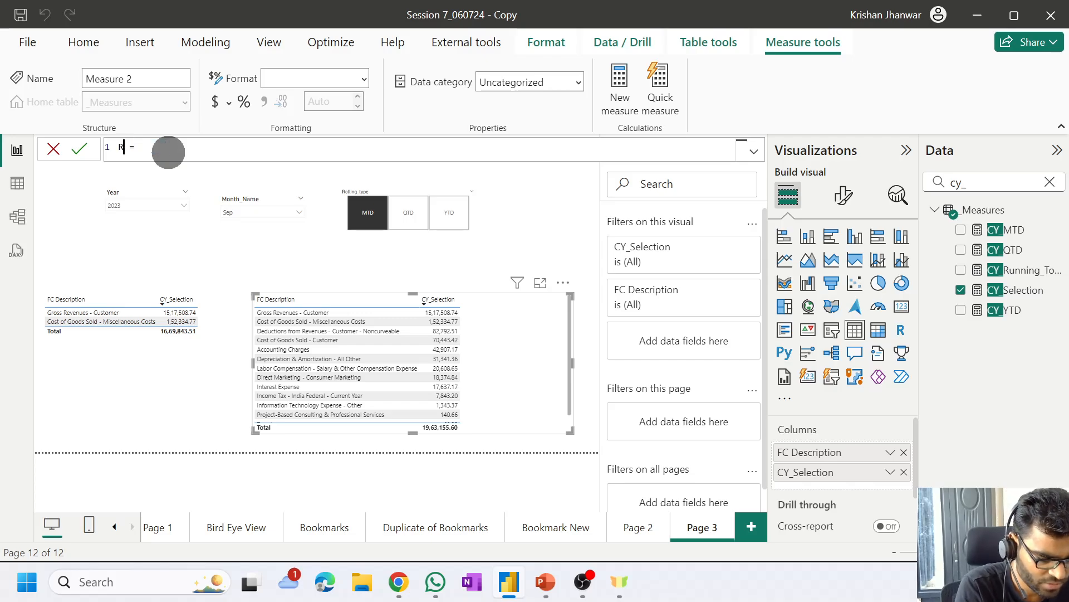
pyautogui.press('Right')
pyautogui.press('Right')
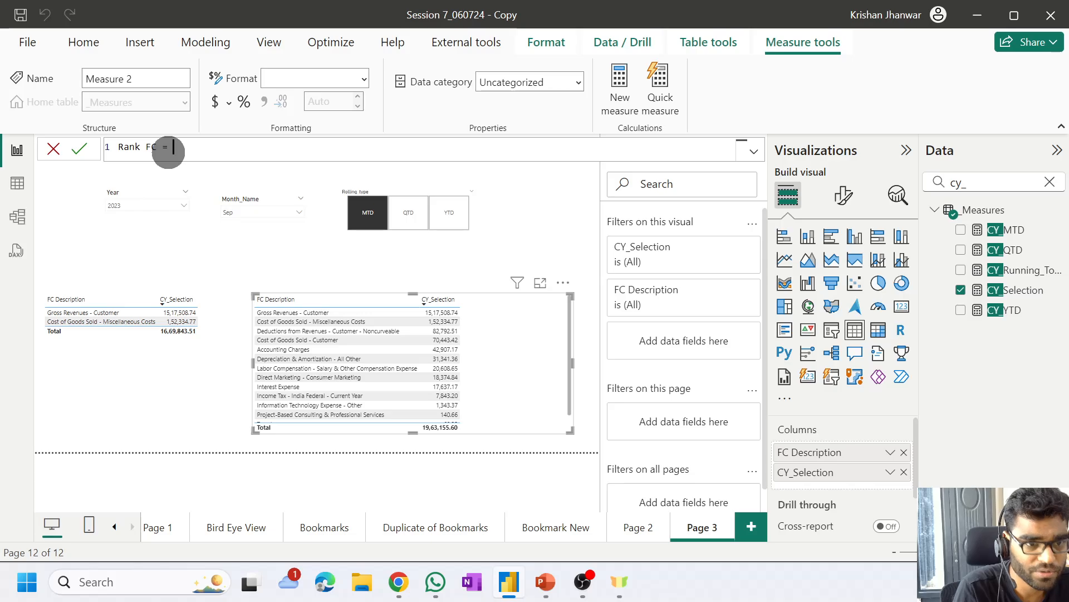
# - Begin the Rank FC formula with the RANKX function
pyautogui.write('rank')
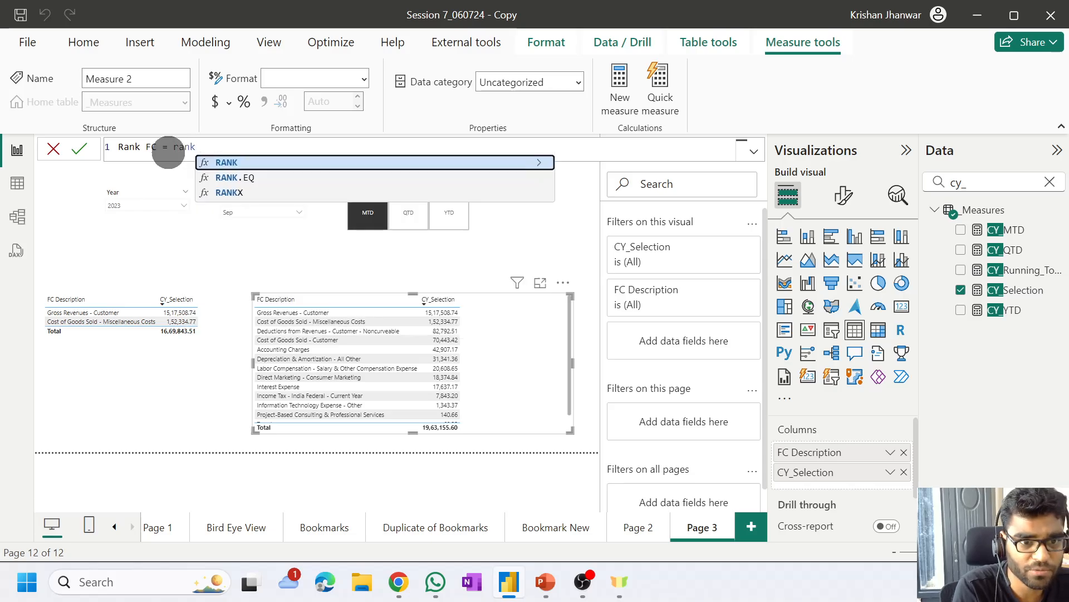
pyautogui.press('Down')
pyautogui.press('Down')
pyautogui.press('Down')
pyautogui.press('Down')
pyautogui.press('Tab')
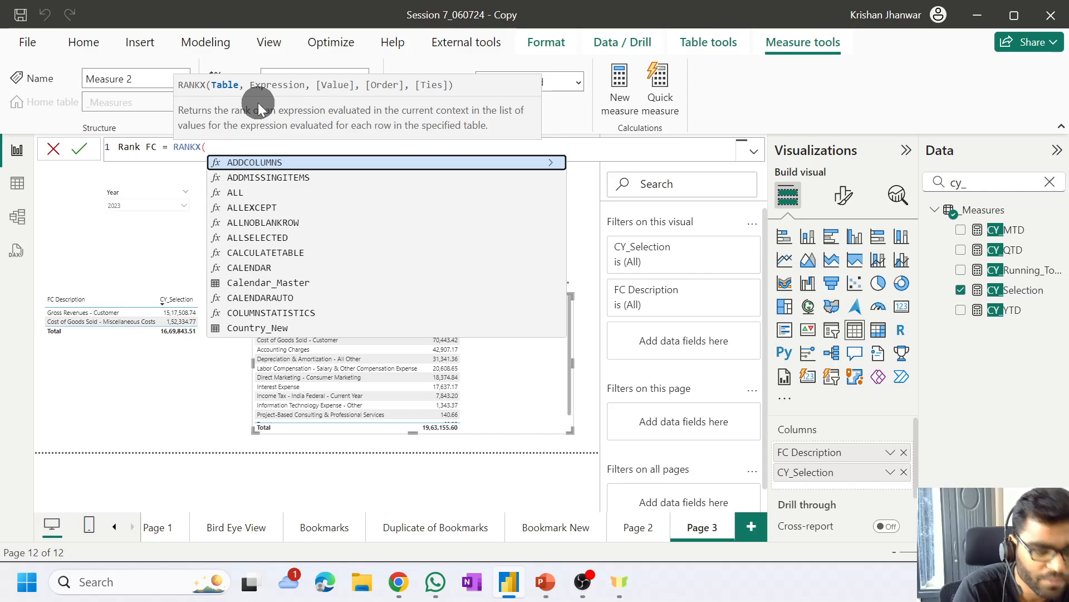
# - Enter ALL(FC_Master[FC Description]) as the table argument of RANKX
pyautogui.write('ALL(')
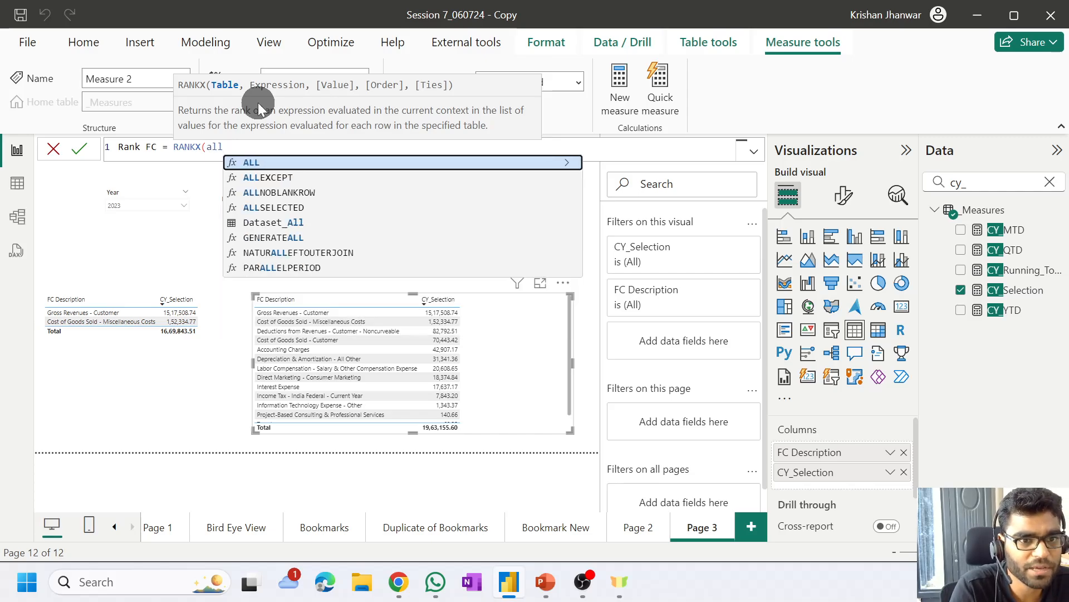
pyautogui.write('FC')
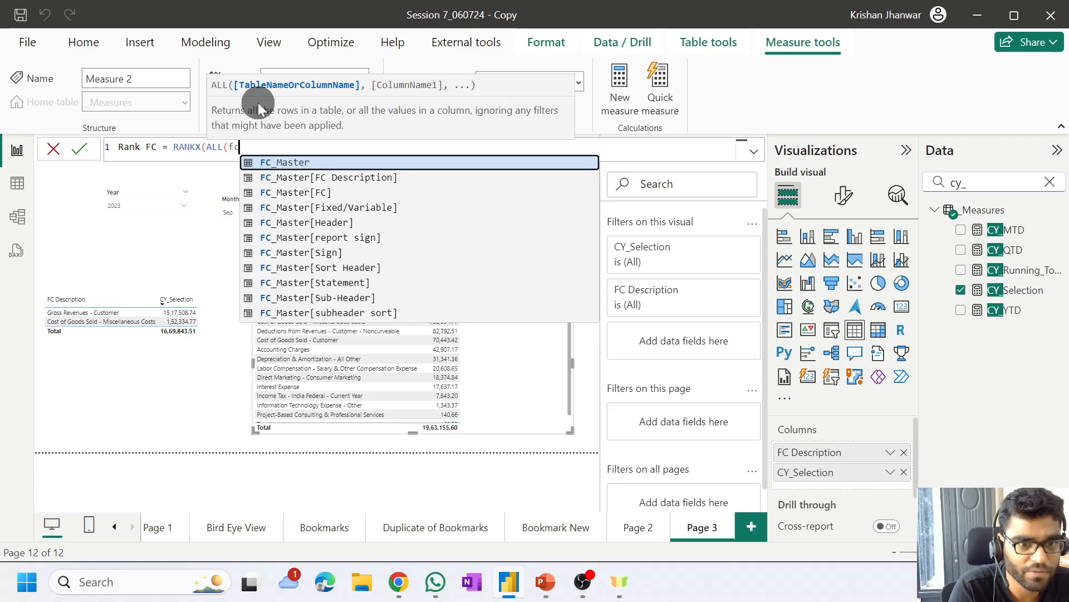
pyautogui.press('Down')
pyautogui.press('Tab')
pyautogui.write(')')
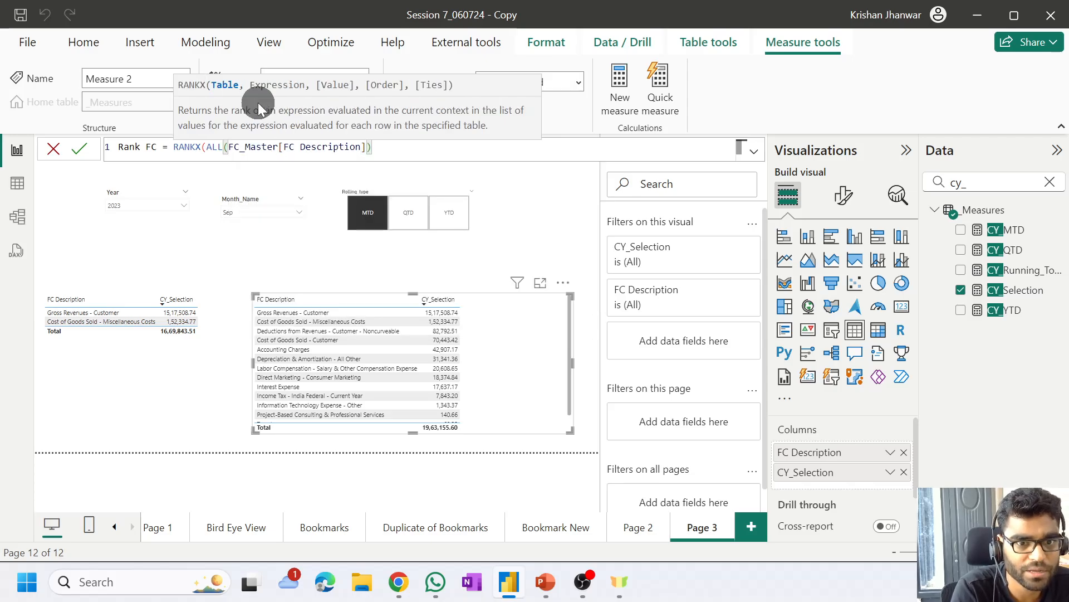
# - Remove the ALL function from the RANKX argument, leaving only the FC_Master[FC Description] reference
pyautogui.press('BackSpace')
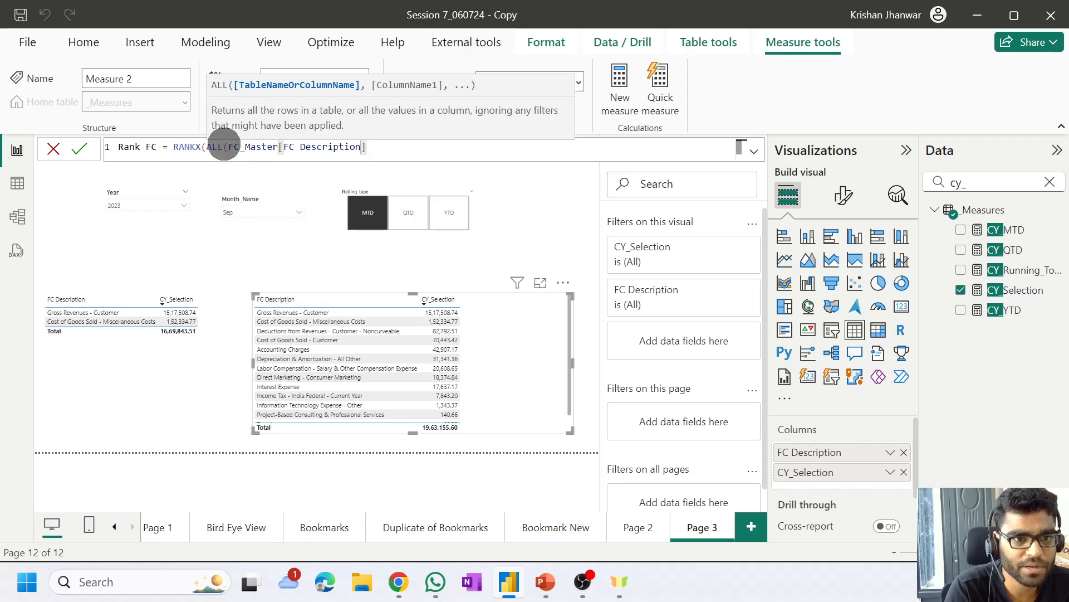
pyautogui.click(228, 146)
pyautogui.press('BackSpace')
pyautogui.press('BackSpace')
pyautogui.press('BackSpace')
pyautogui.press('BackSpace')
pyautogui.press('Left')
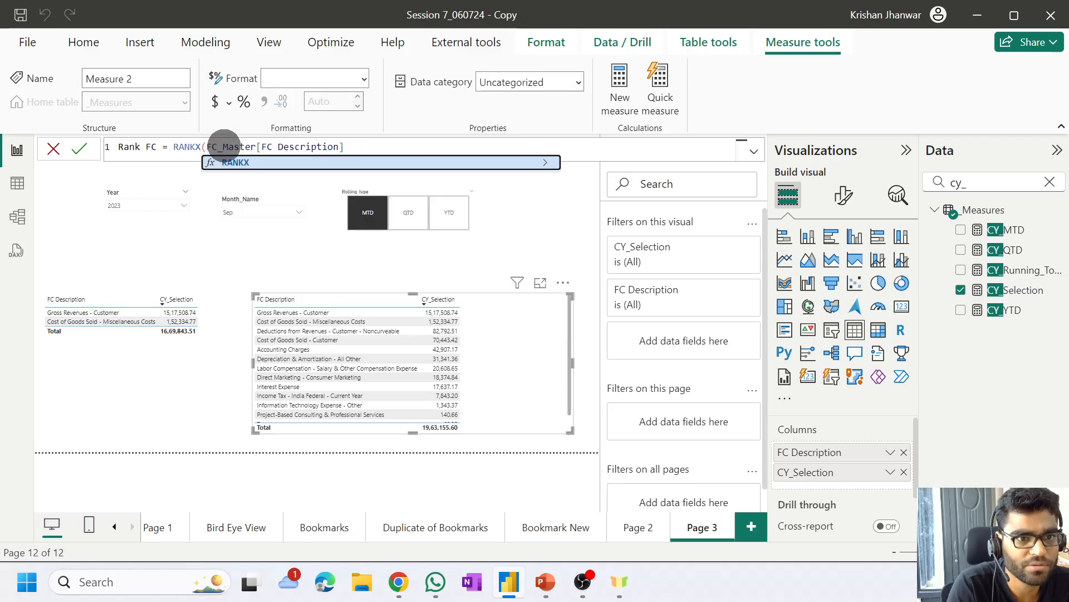
pyautogui.press('End')
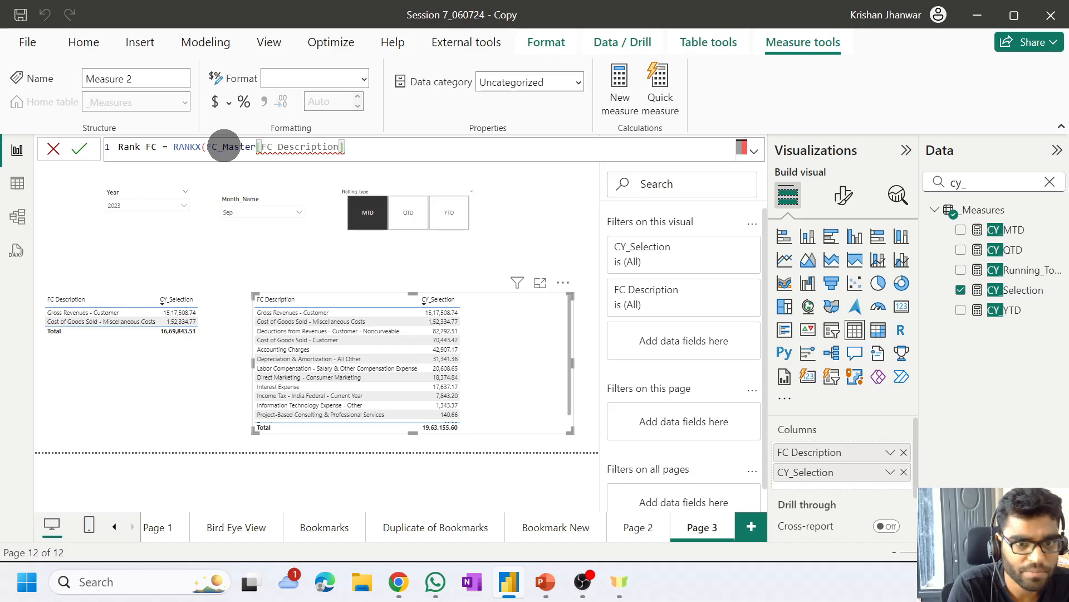
pyautogui.write(')')
pyautogui.press('BackSpace')
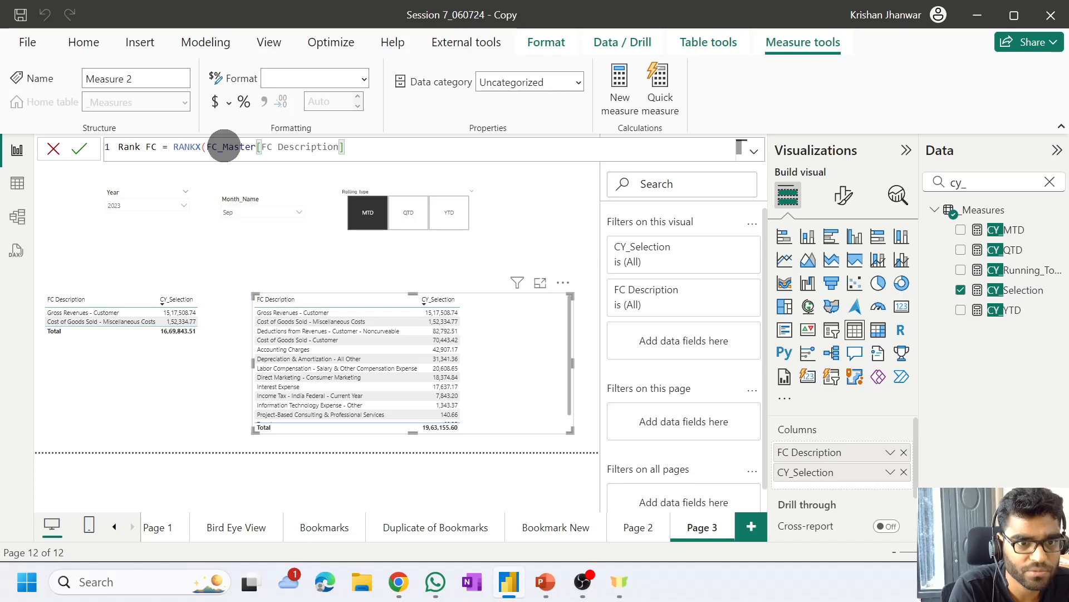
# - Replace the FC_Master[FC Description] column reference in RANKX with the whole FC_Master table
pyautogui.hotkey('ctrl', 'shift', 'Left')
pyautogui.hotkey('ctrl', 'shift', 'Left')
pyautogui.hotkey('ctrl', 'shift', 'Left')
pyautogui.hotkey('ctrl', 'shift', 'Left')
pyautogui.hotkey('ctrl', 'shift', 'Right')
pyautogui.press('Right')
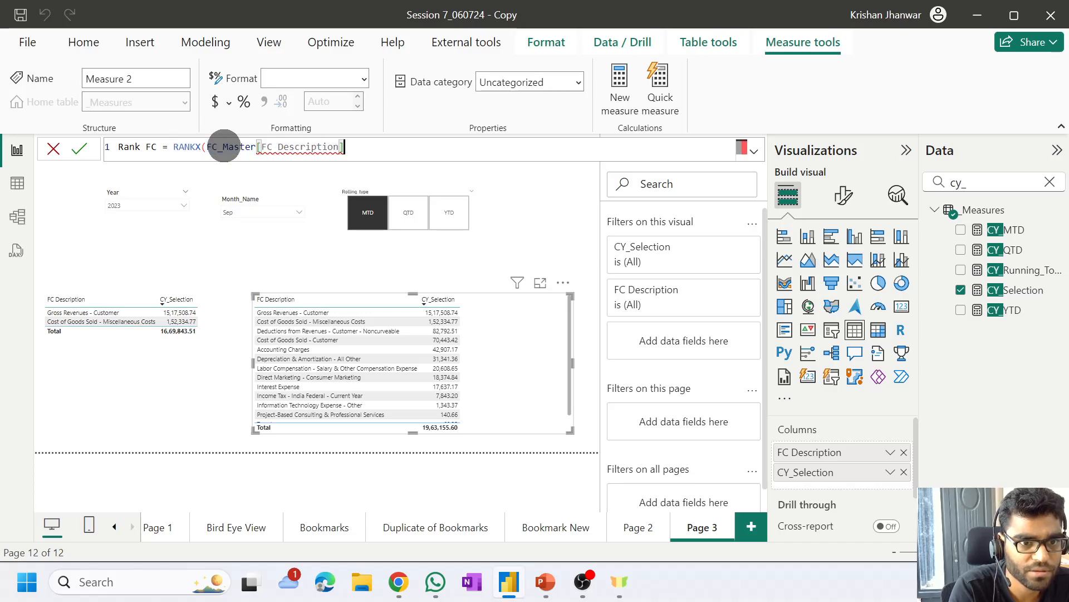
pyautogui.press('Left')
pyautogui.press('End')
pyautogui.hotkey('shift', 'Left')
pyautogui.hotkey('shift', 'Left')
pyautogui.hotkey('shift', 'Left')
pyautogui.hotkey('shift', 'Left')
pyautogui.hotkey('shift', 'Left')
pyautogui.hotkey('shift', 'Left')
pyautogui.hotkey('shift', 'Left')
pyautogui.hotkey('shift', 'Left')
pyautogui.hotkey('shift', 'Left')
pyautogui.hotkey('shift', 'Left')
pyautogui.hotkey('shift', 'Left')
pyautogui.hotkey('shift', 'Left')
pyautogui.hotkey('shift', 'Left')
pyautogui.hotkey('shift', 'Left')
pyautogui.hotkey('shift', 'Left')
pyautogui.hotkey('shift', 'Left')
pyautogui.hotkey('shift', 'Left')
pyautogui.hotkey('shift', 'Left')
pyautogui.hotkey('shift', 'Left')
pyautogui.hotkey('shift', 'Left')
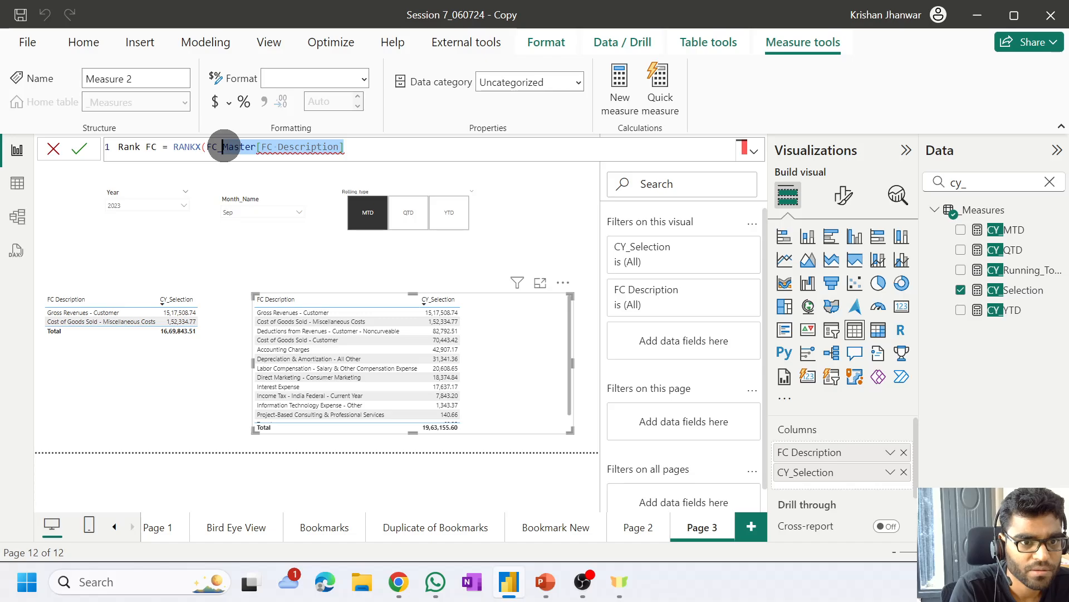
pyautogui.write('fc')
pyautogui.press('Tab')
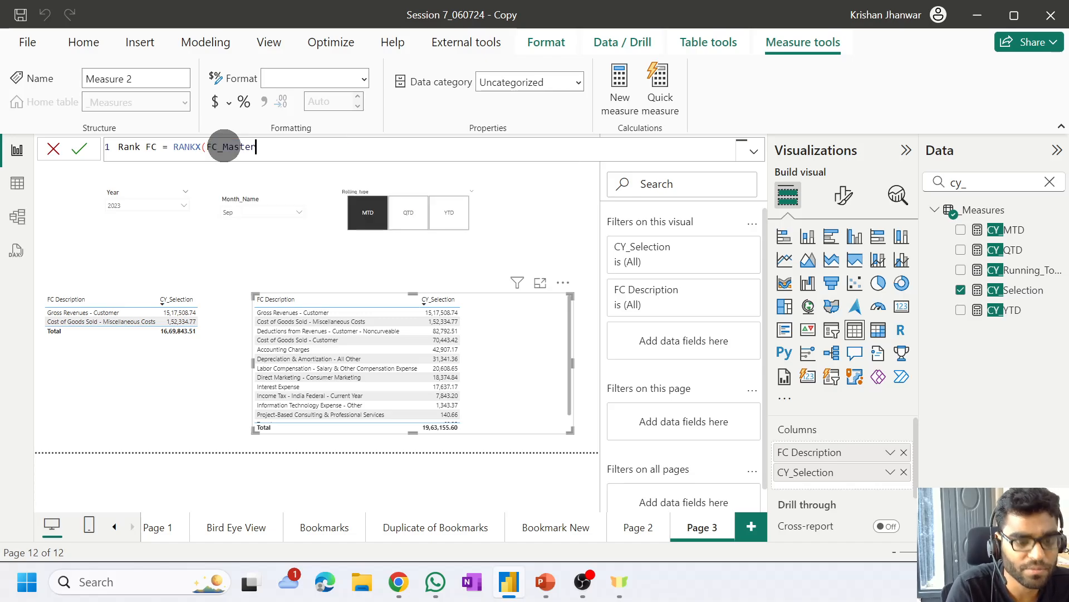
# - Complete the RANKX formula with [CY_Selection] as the expression, an empty value argument and DESC order, and commit the measure
pyautogui.write(',')
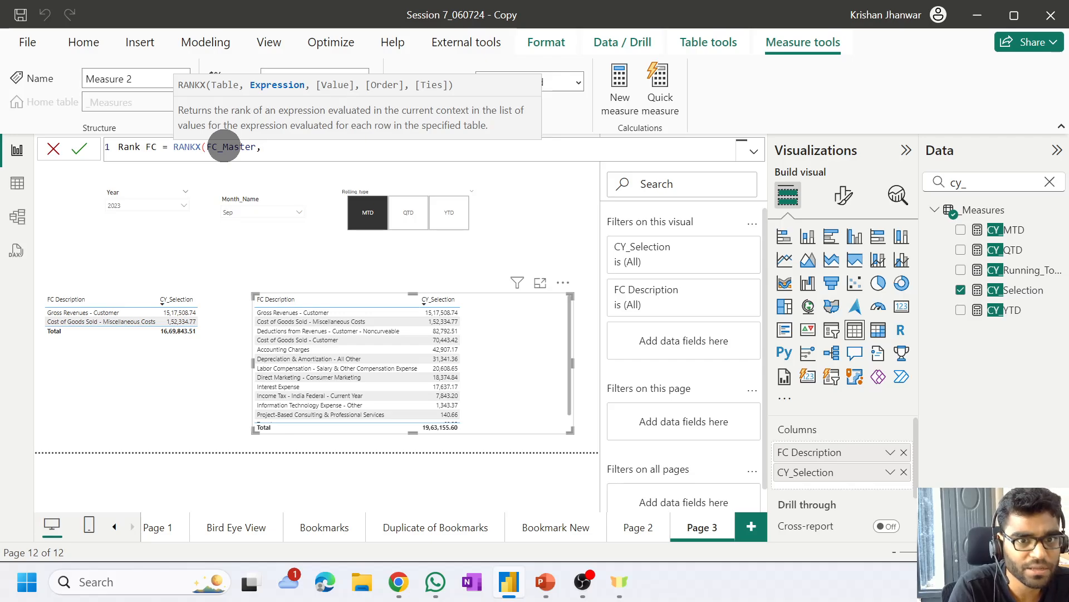
pyautogui.write('cy_se')
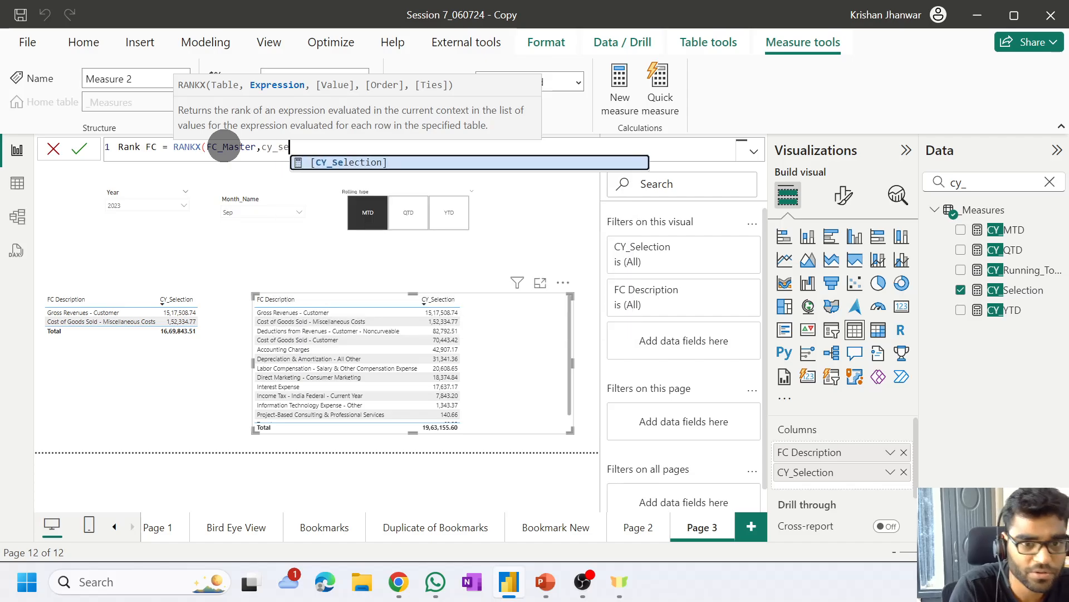
pyautogui.press('Tab')
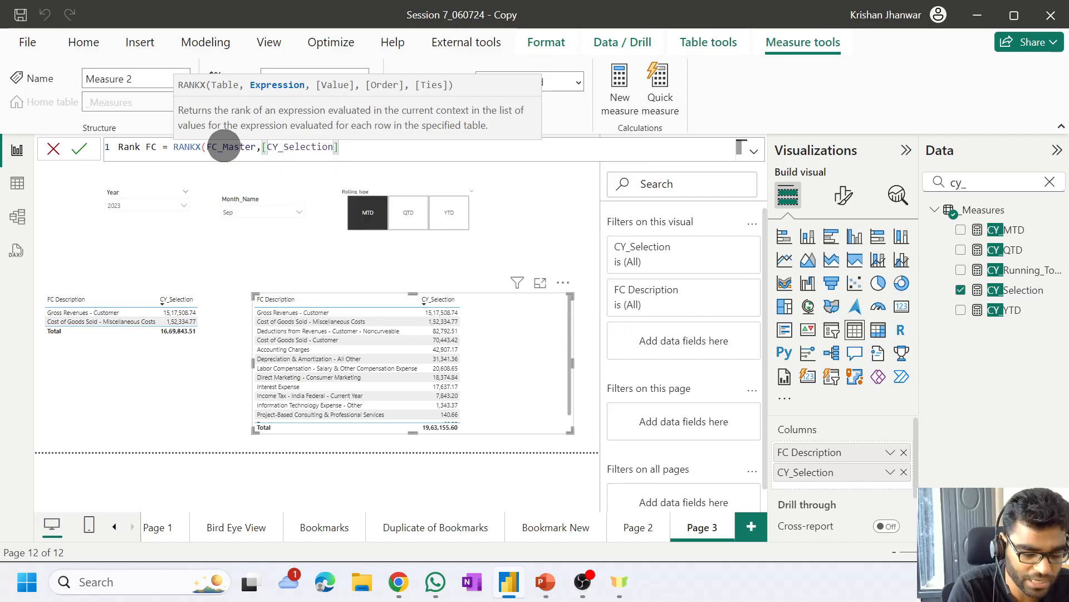
pyautogui.write(',')
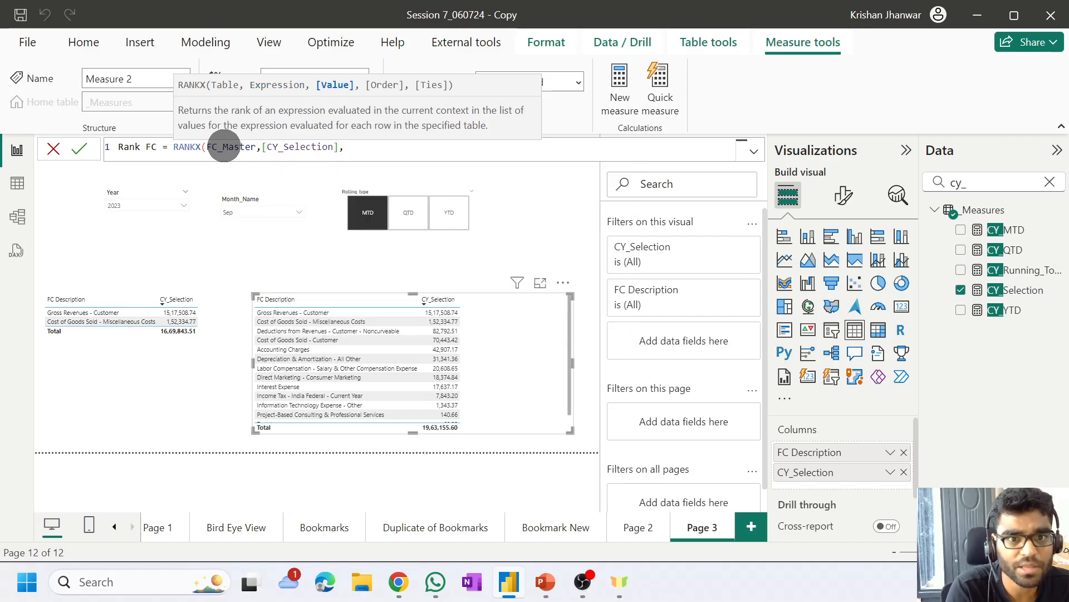
pyautogui.write(',')
pyautogui.press('Down')
pyautogui.press('Tab')
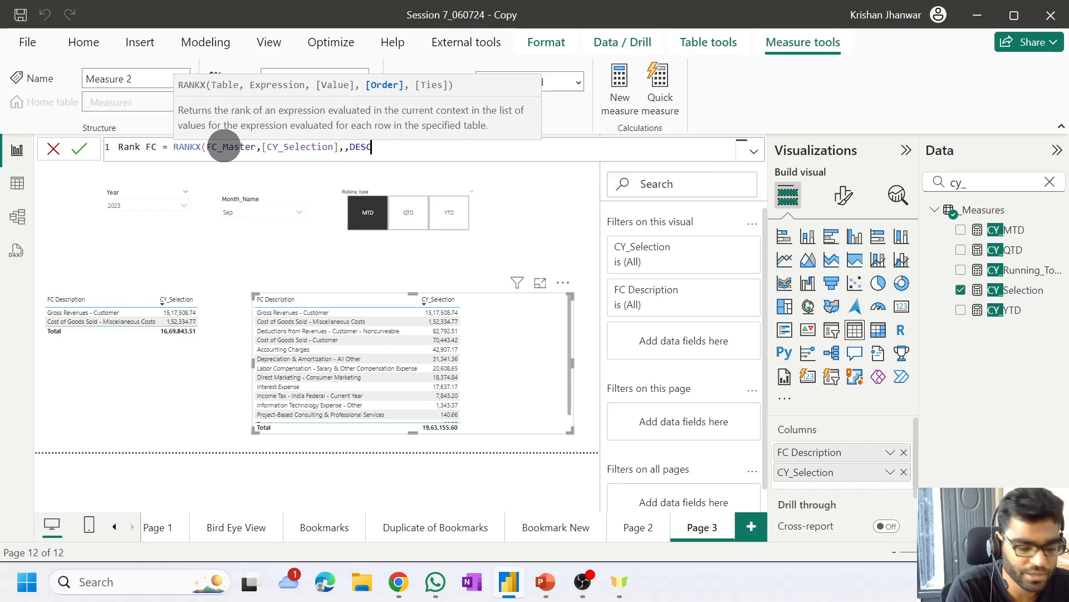
pyautogui.write(')')
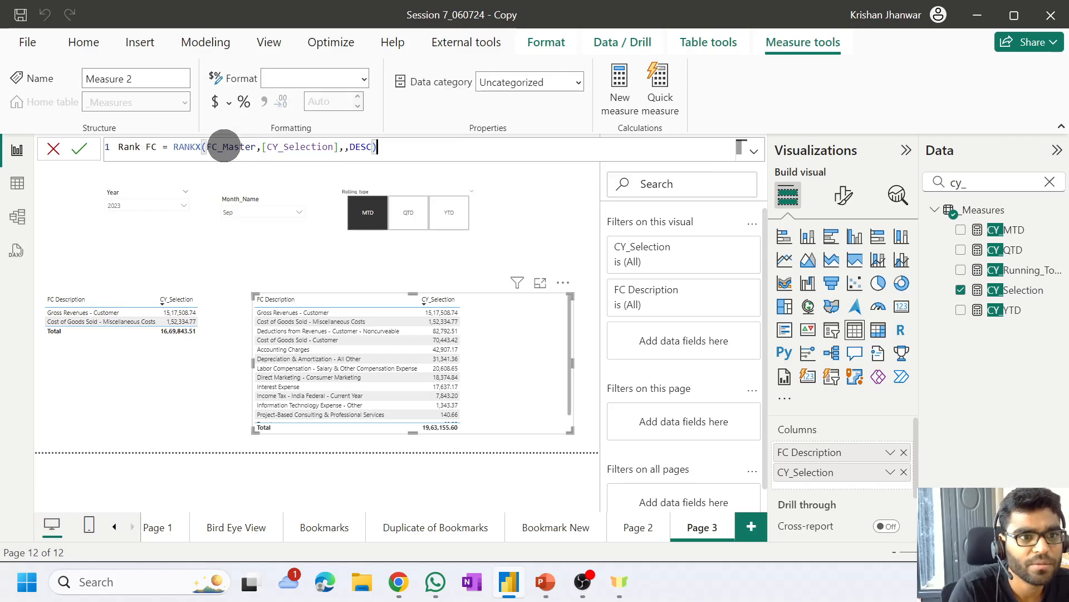
pyautogui.click(81, 150)
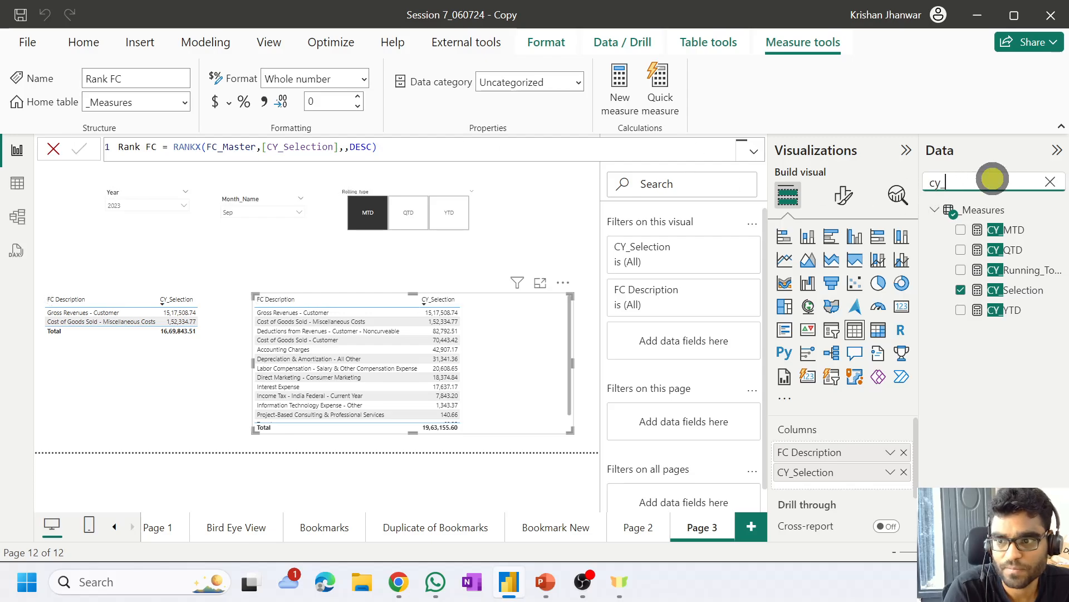
# - Find the Rank FC measure by searching the data fields for "ran" and add it to the unfiltered table
pyautogui.doubleClick(993, 179)
pyautogui.write('ran')
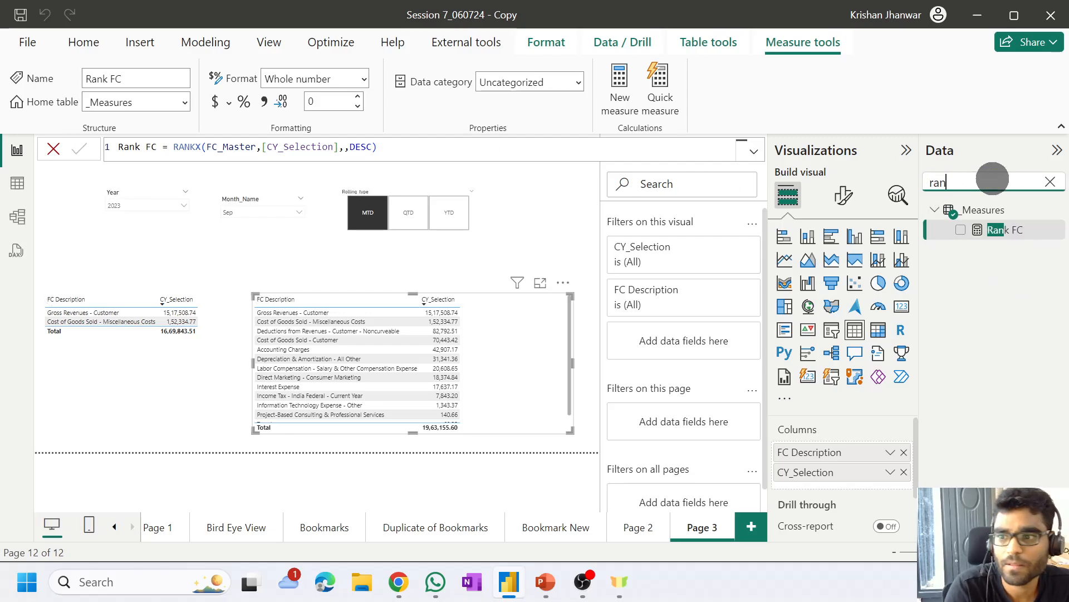
pyautogui.click(962, 230)
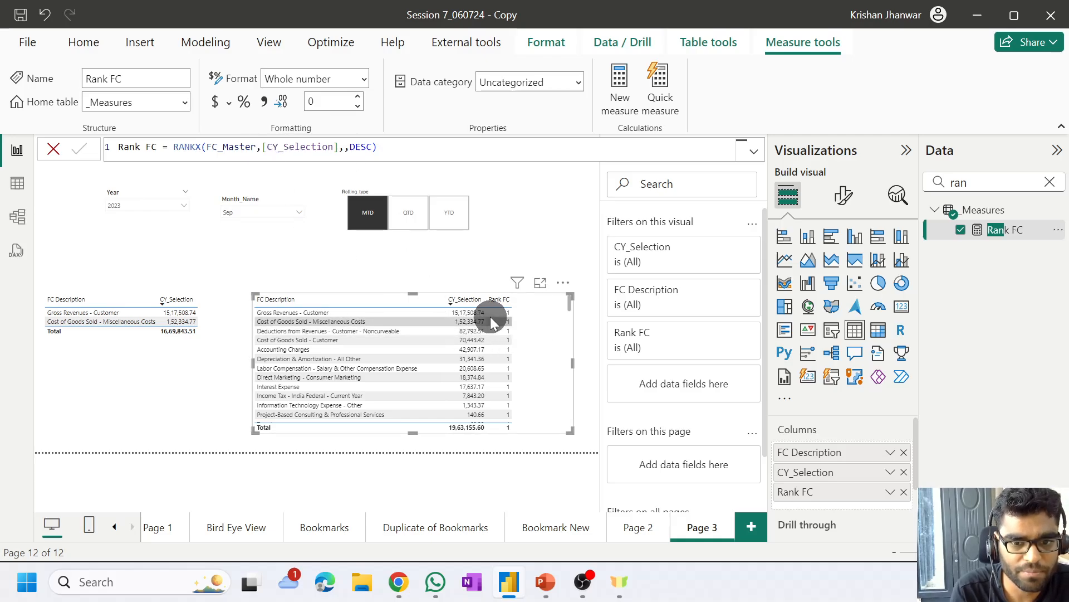
# - Insert the ALL function in front of FC_Master in the Rank FC formula's RANKX table argument
pyautogui.click(219, 139)
pyautogui.press('Left')
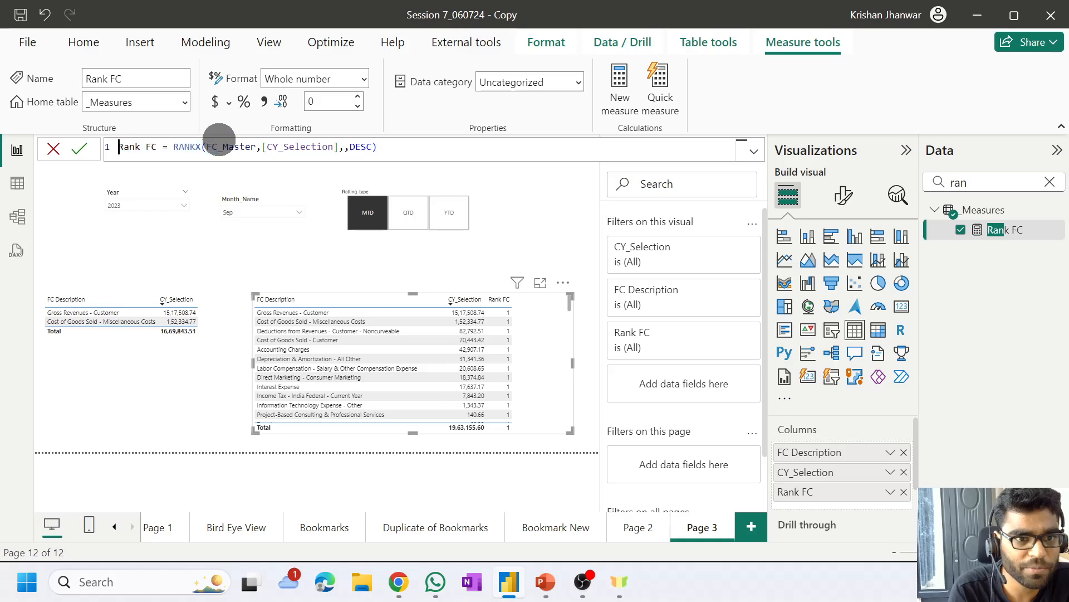
pyautogui.press('Right')
pyautogui.click(213, 146)
pyautogui.press('Left')
pyautogui.press('Left')
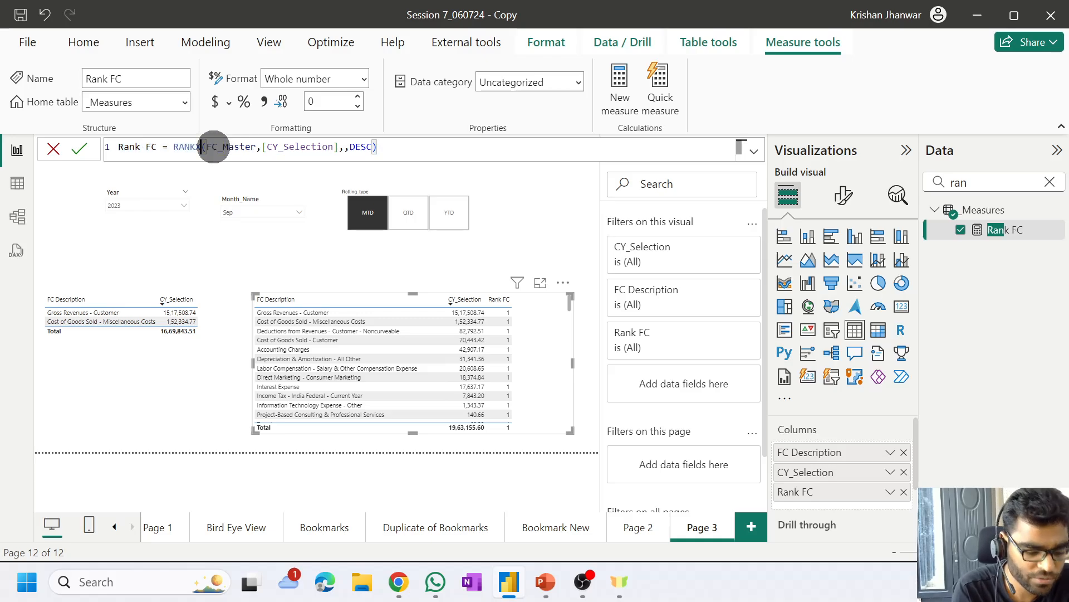
pyautogui.press('Right')
pyautogui.write('all')
pyautogui.press('Tab')
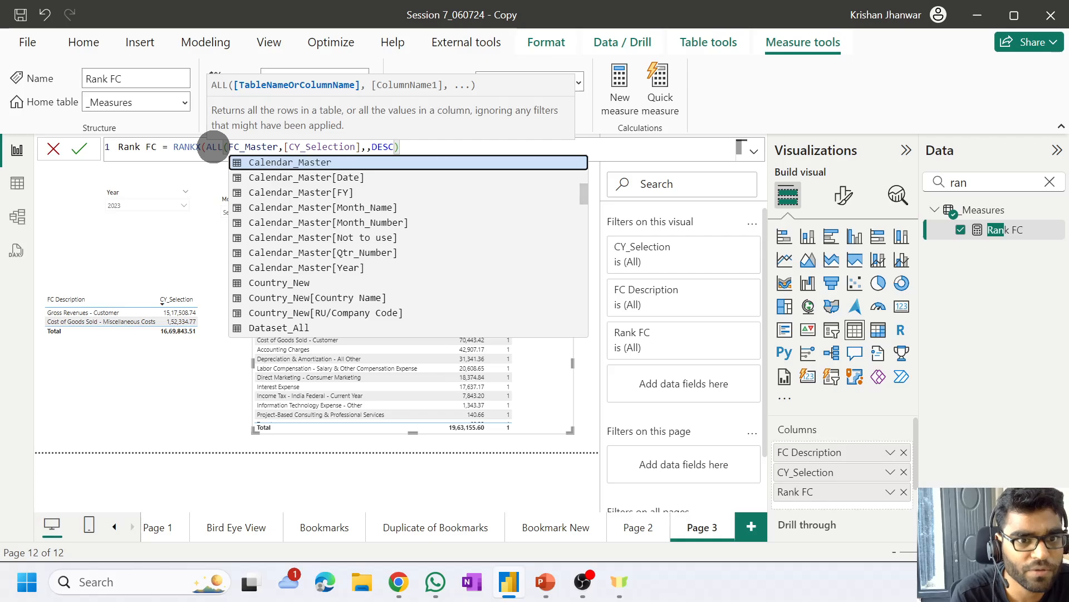
# - Change the ALL argument in the Rank FC formula to FC_Master[FC Description], close its parenthesis and commit the measure
pyautogui.press('Right')
pyautogui.press('Right')
pyautogui.press('Right')
pyautogui.press('Right')
pyautogui.press('Right')
pyautogui.press('Right')
pyautogui.press('Right')
pyautogui.press('Right')
pyautogui.press('Right')
pyautogui.write('[')
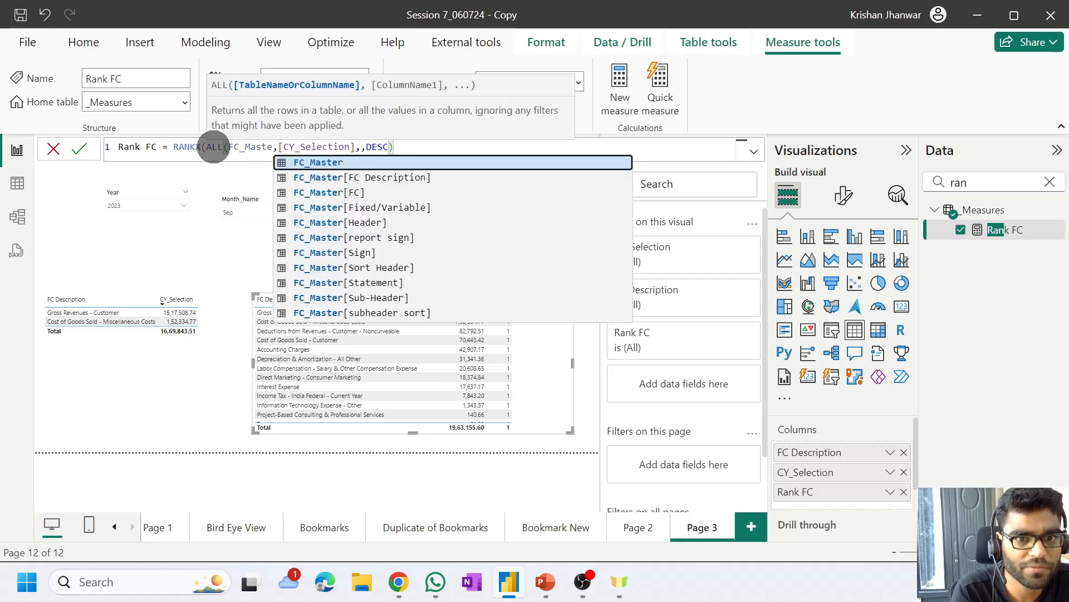
pyautogui.press('Down')
pyautogui.press('Tab')
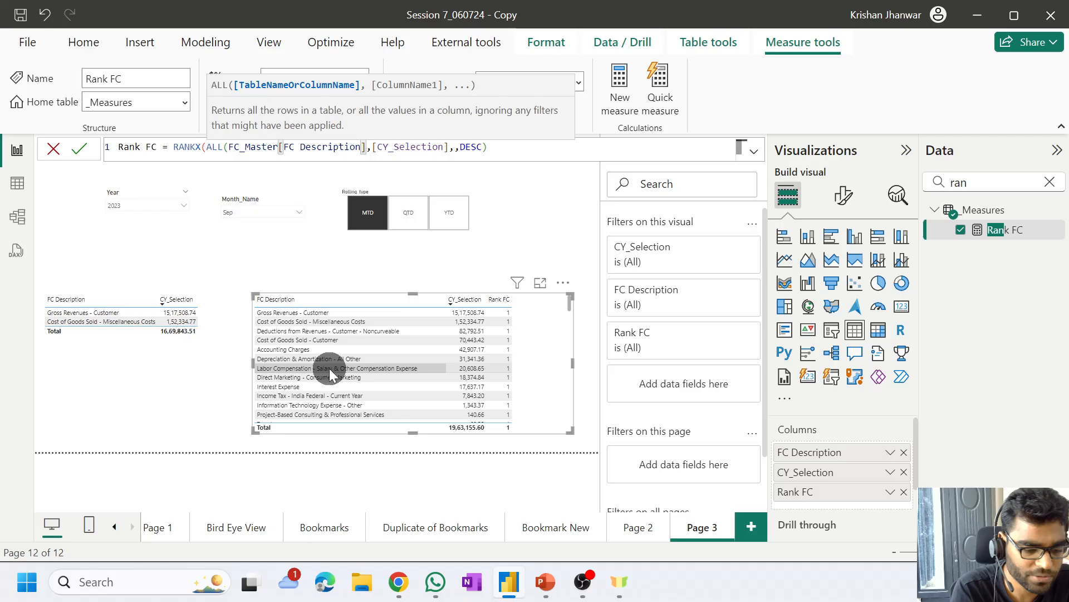
pyautogui.write(')')
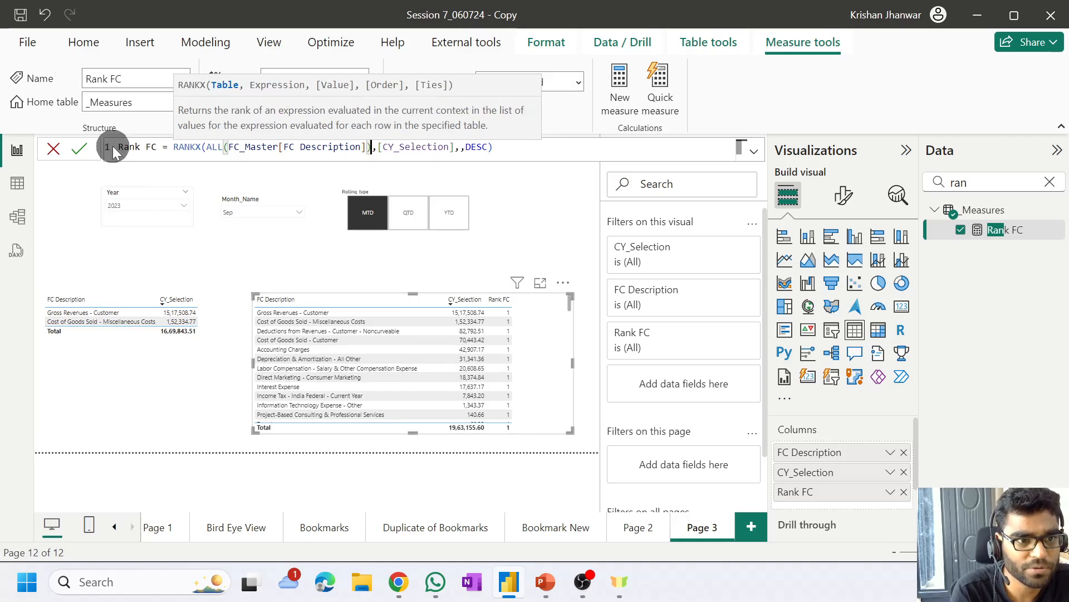
pyautogui.click(84, 150)
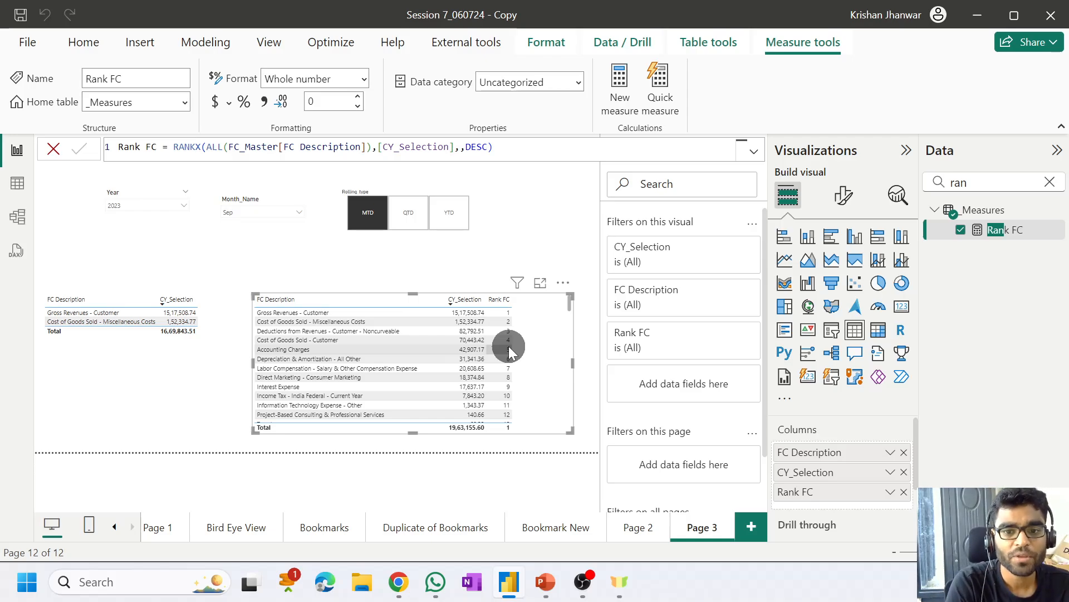
pyautogui.click(544, 355)
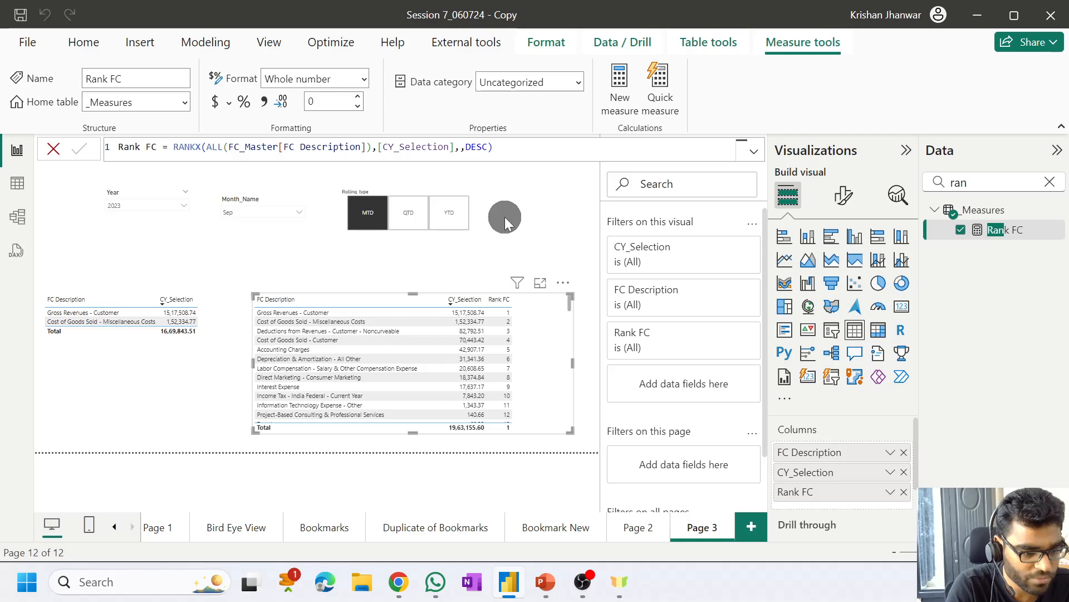
# - Create a new measure in the _Measures table and name it Top FC
pyautogui.click(1057, 213)
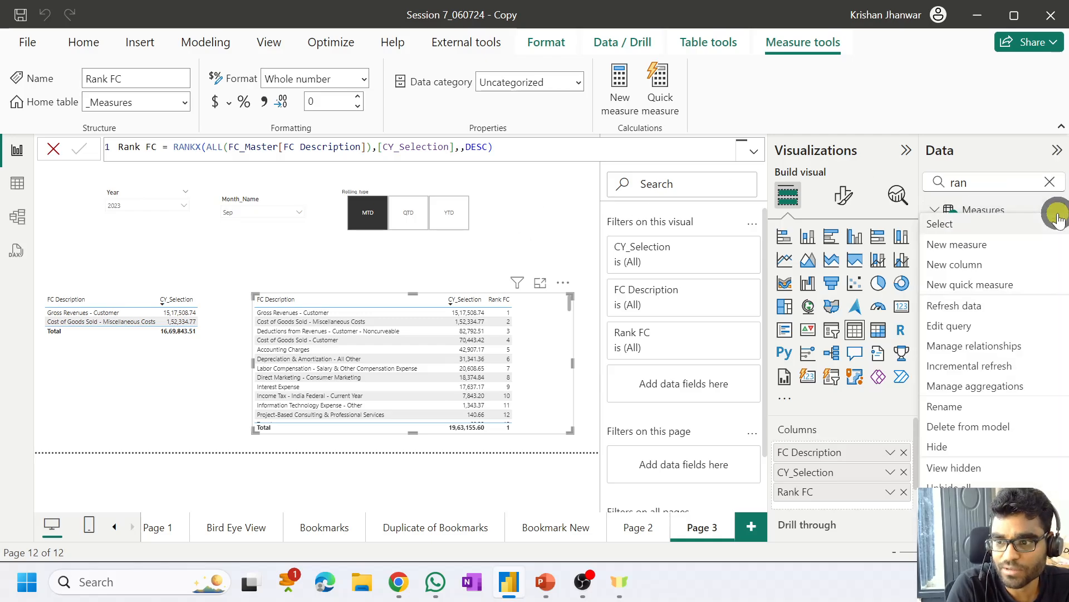
pyautogui.click(972, 246)
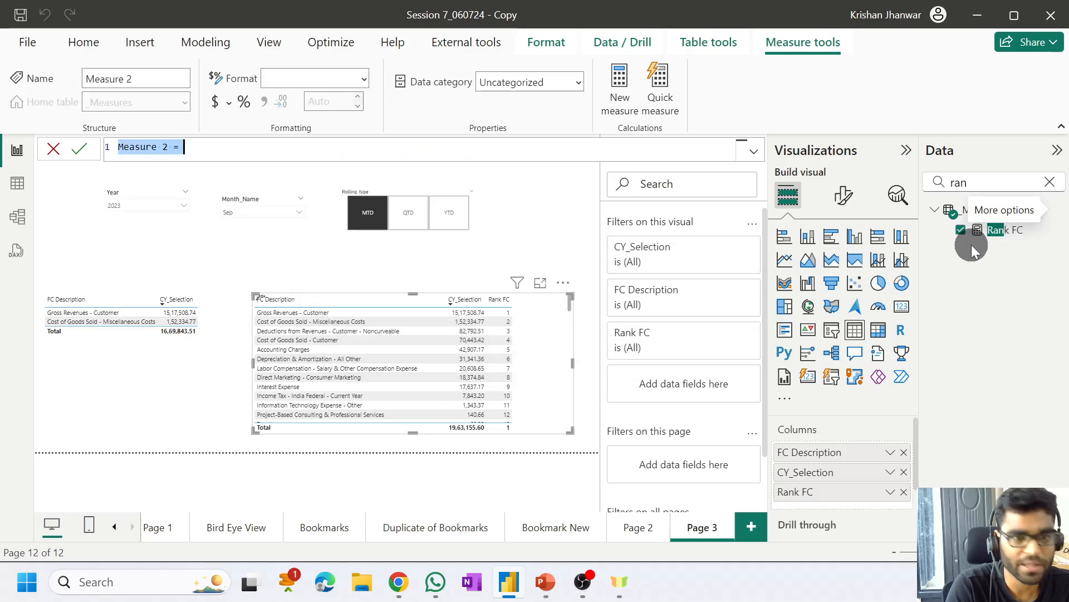
pyautogui.press('Left')
pyautogui.press('Left')
pyautogui.press('Left')
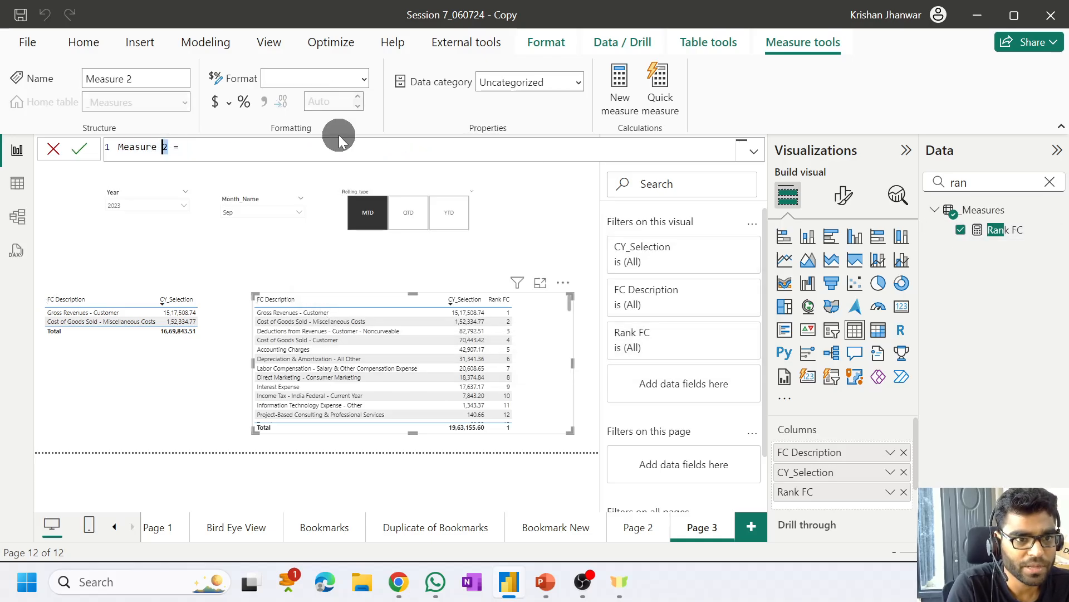
pyautogui.hotkey('shift', 'Home')
pyautogui.write('Top FC')
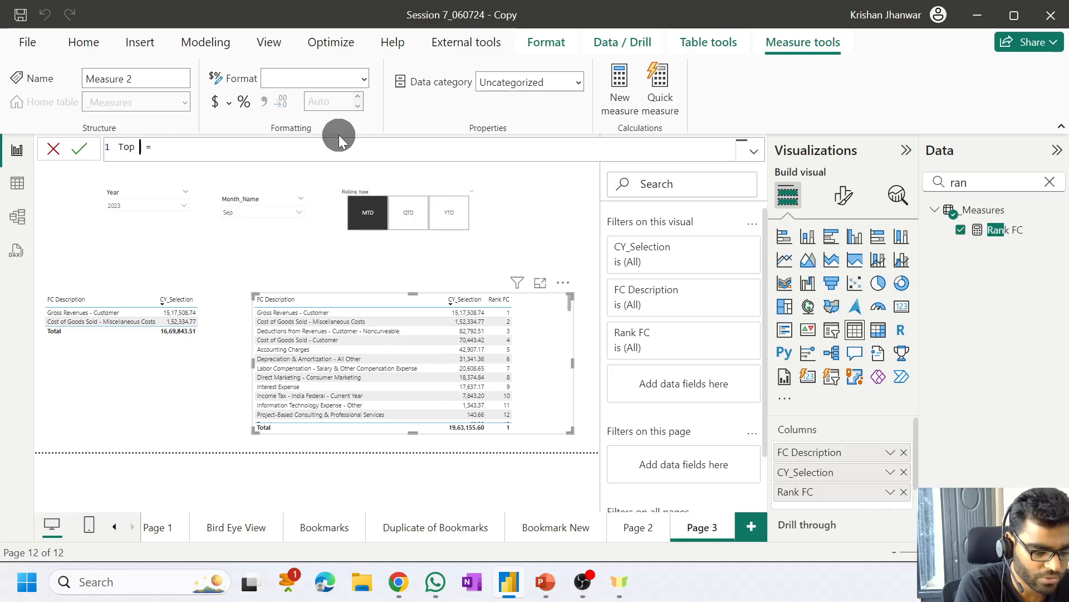
pyautogui.press('Right')
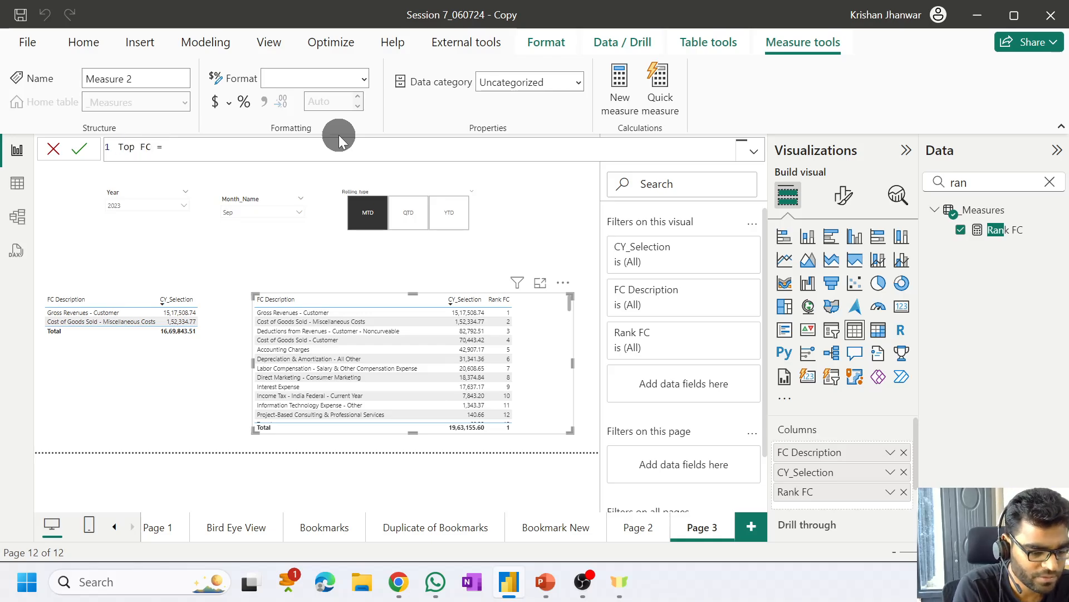
# - Begin the Top FC formula with an IF function testing whether [Rank FC] is less than or equal to 3
pyautogui.write('IF(')
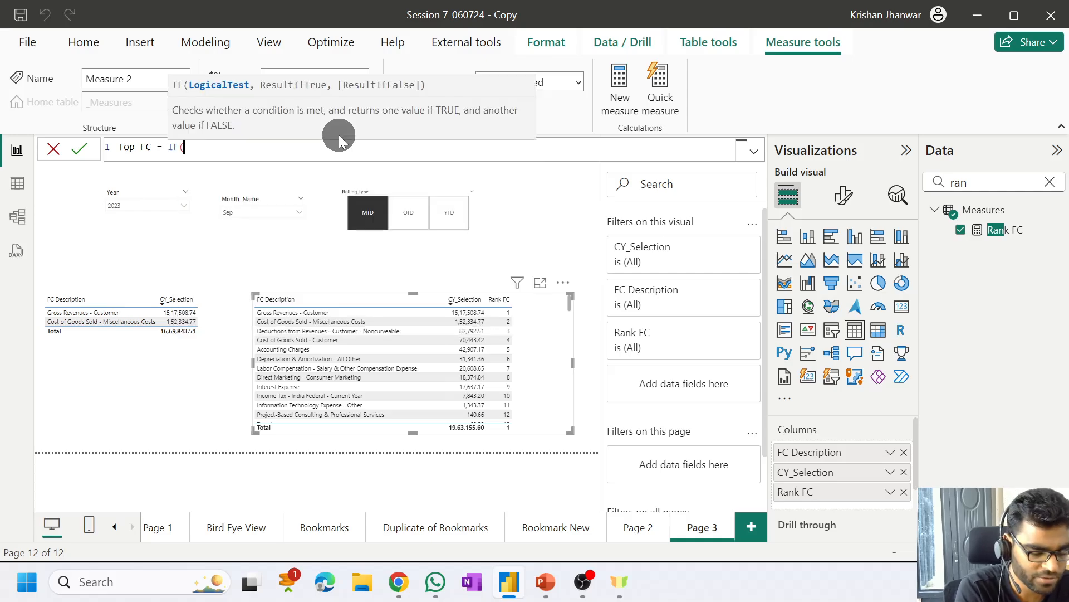
pyautogui.write('ran')
pyautogui.press('Up')
pyautogui.press('Up')
pyautogui.press('Tab')
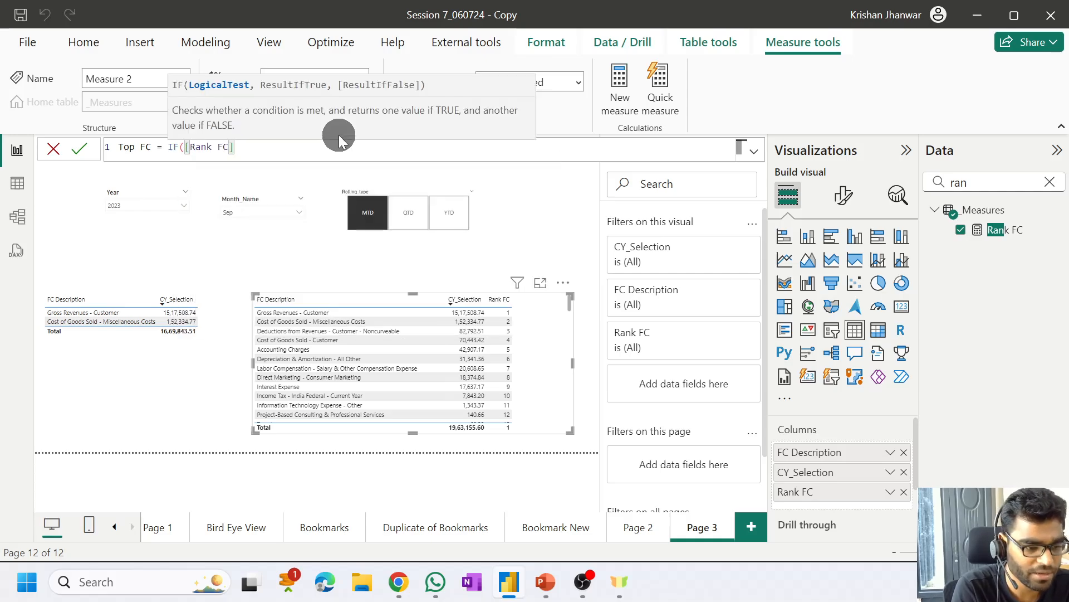
pyautogui.write('<=')
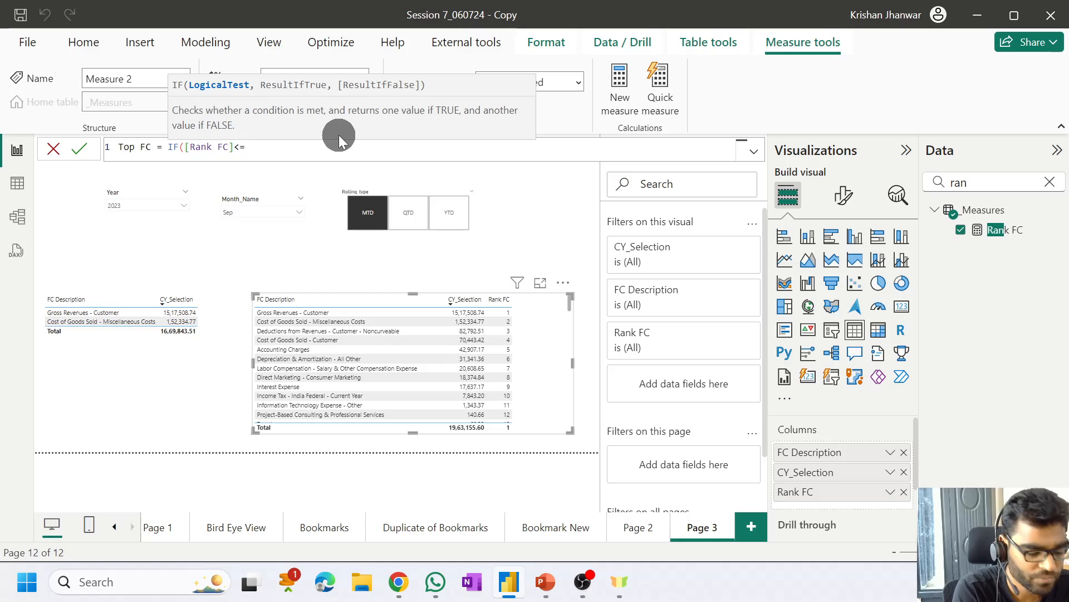
pyautogui.write('3,')
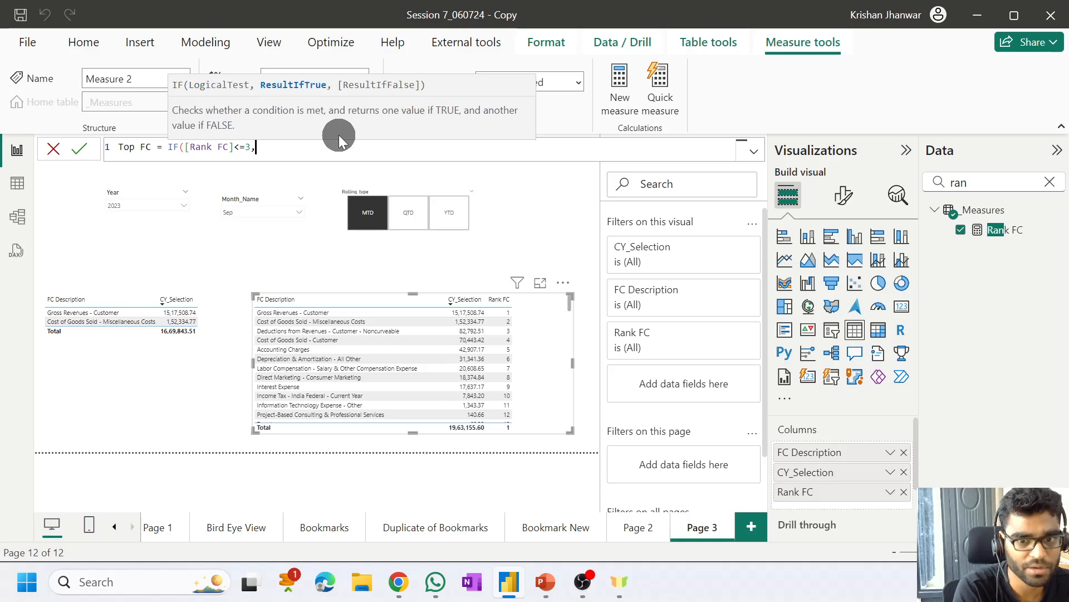
# - Return [CY_Selection] as the IF function's true result, close the formula and commit the Top FC measure
pyautogui.write('cy')
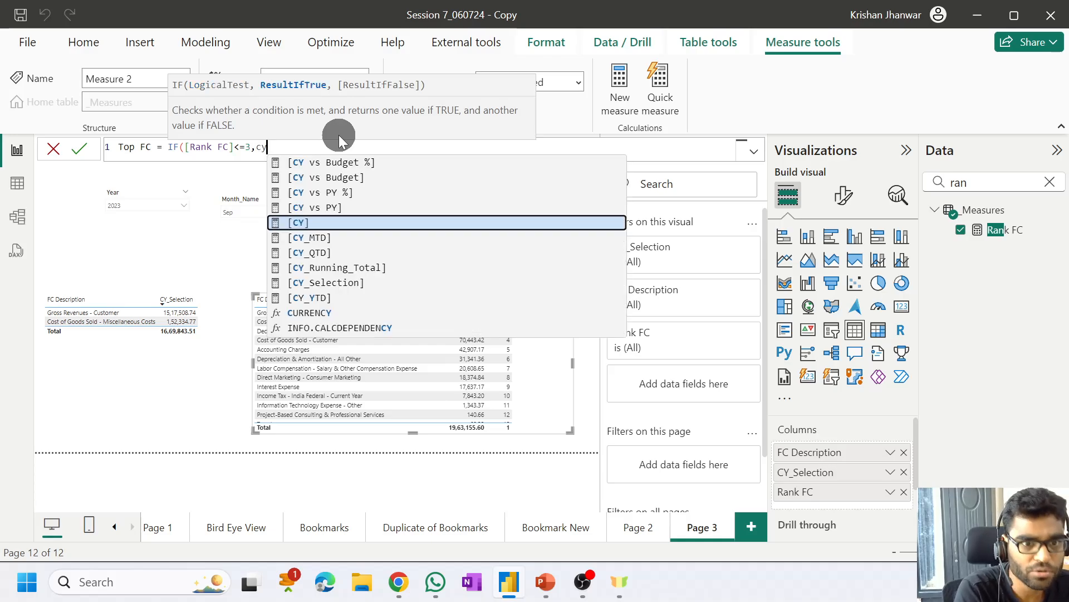
pyautogui.press('Down')
pyautogui.press('Down')
pyautogui.press('Down')
pyautogui.press('Down')
pyautogui.press('Tab')
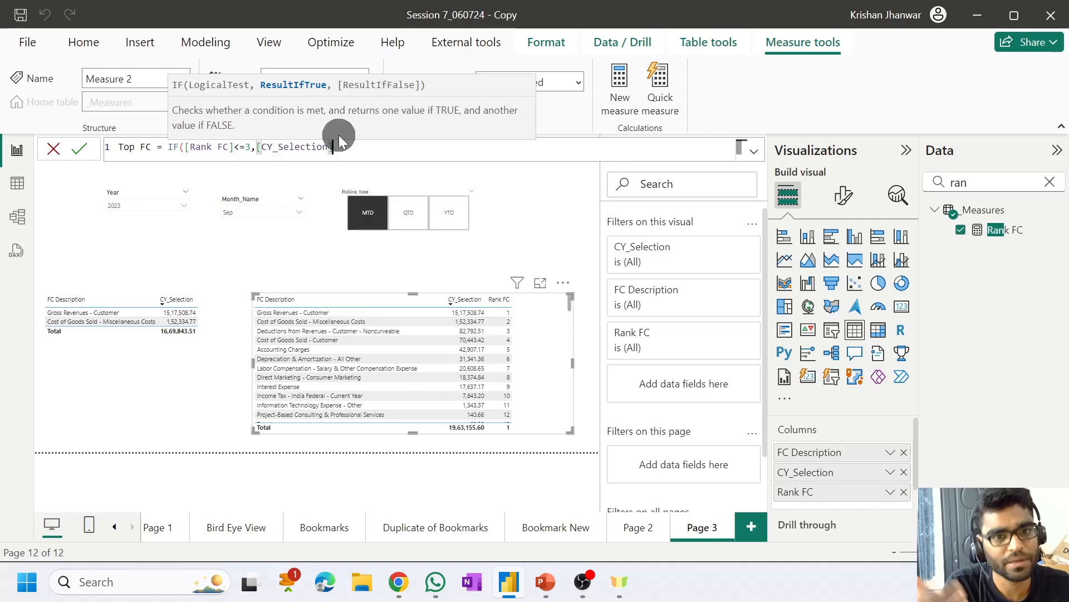
pyautogui.write(')')
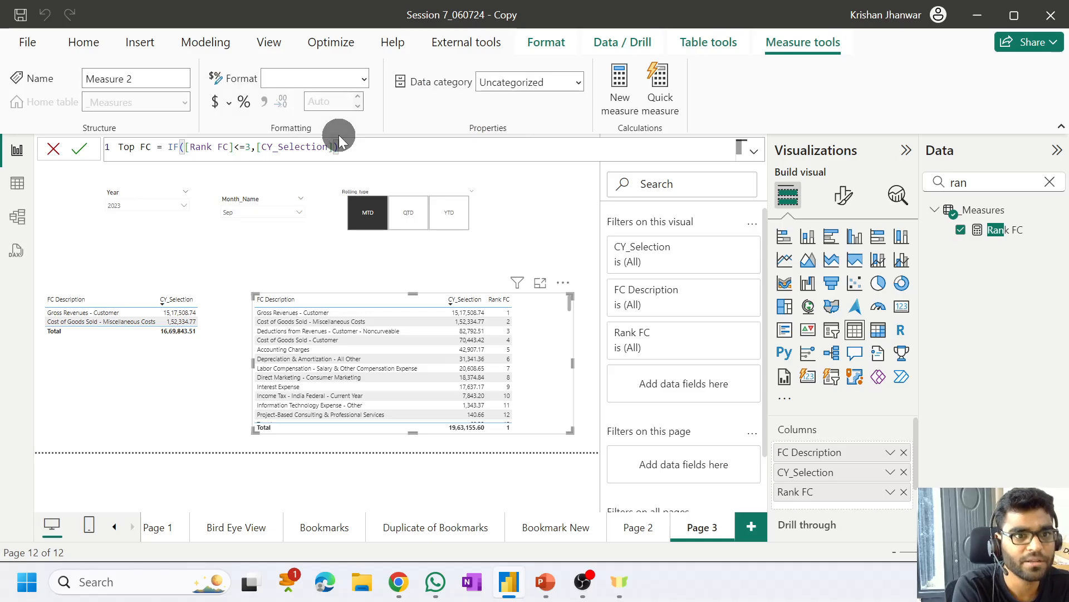
pyautogui.click(77, 149)
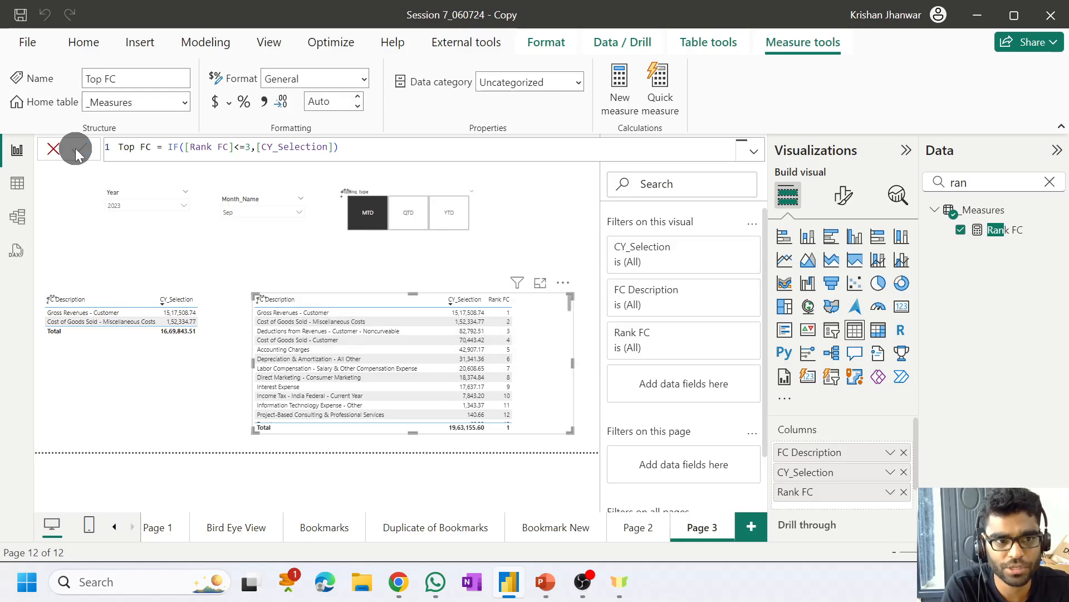
# - Find the Top FC measure by searching the data fields for "top" and add it to the unfiltered table
pyautogui.click(978, 185)
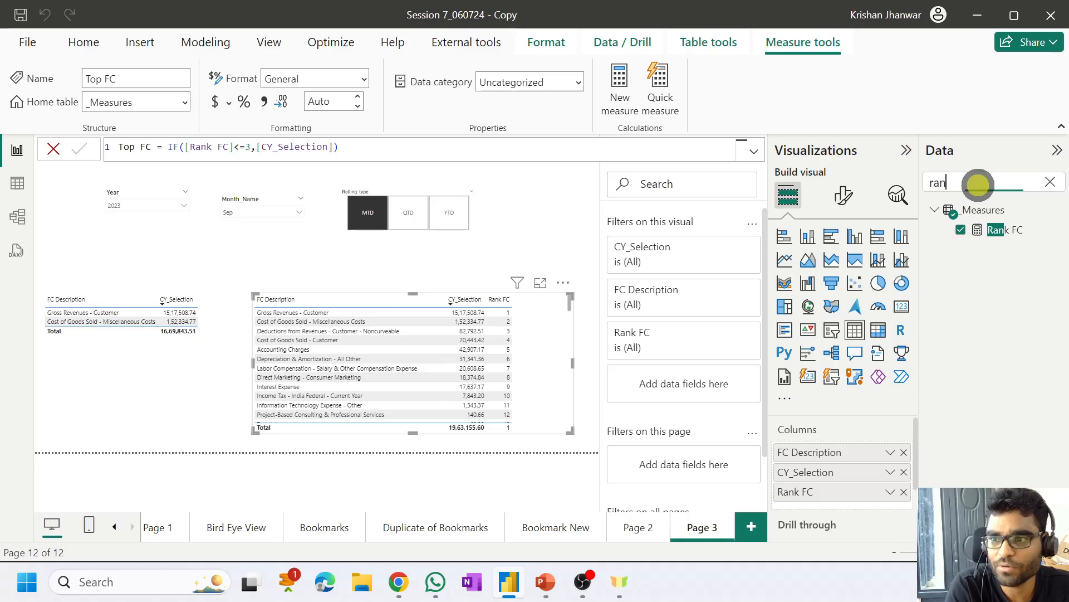
pyautogui.hotkey('ctrl', 'a')
pyautogui.press('BackSpace')
pyautogui.write('top')
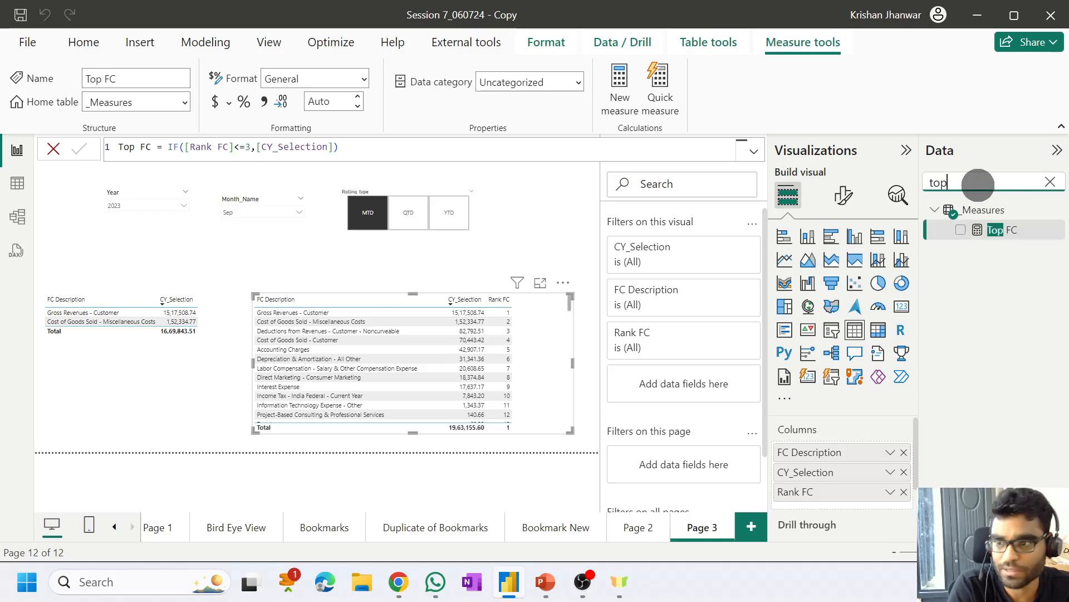
pyautogui.click(963, 231)
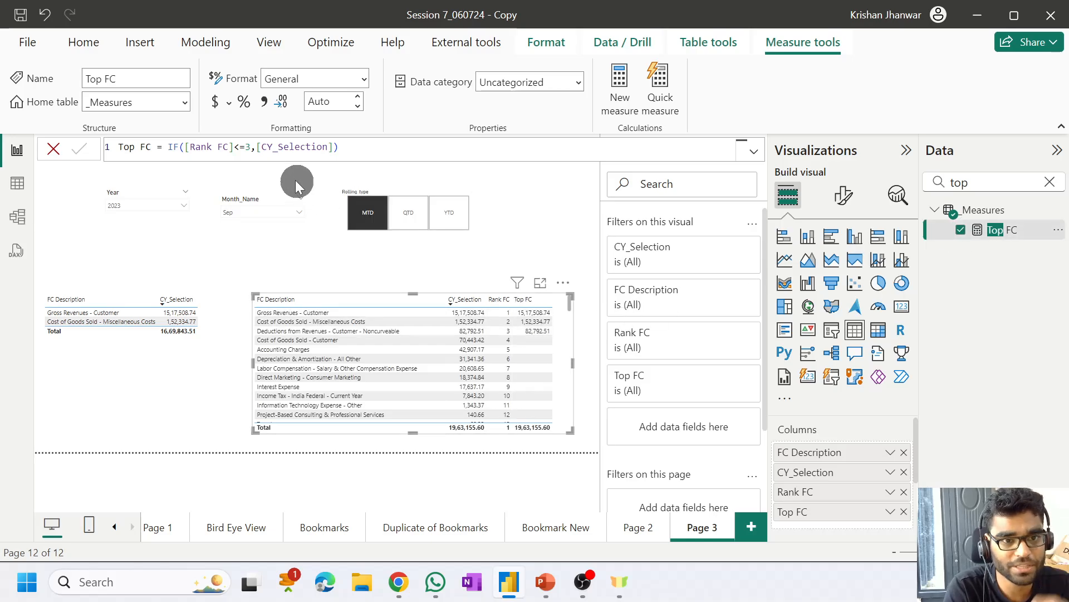
# - Set the rank threshold in the Top FC formula to 5 and commit the measure
pyautogui.doubleClick(249, 148)
pyautogui.write('5')
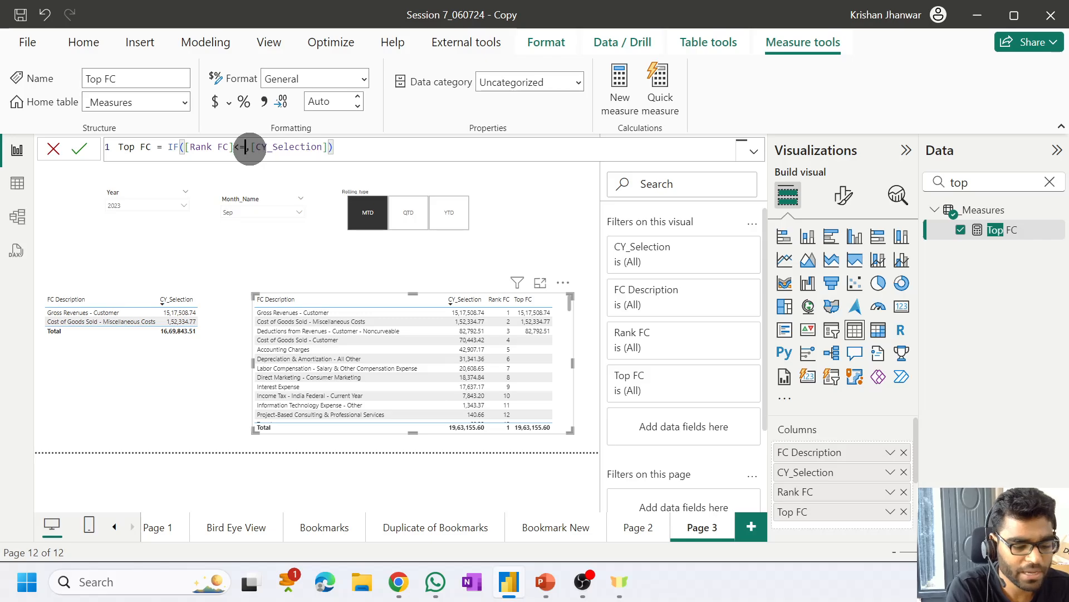
pyautogui.click(81, 156)
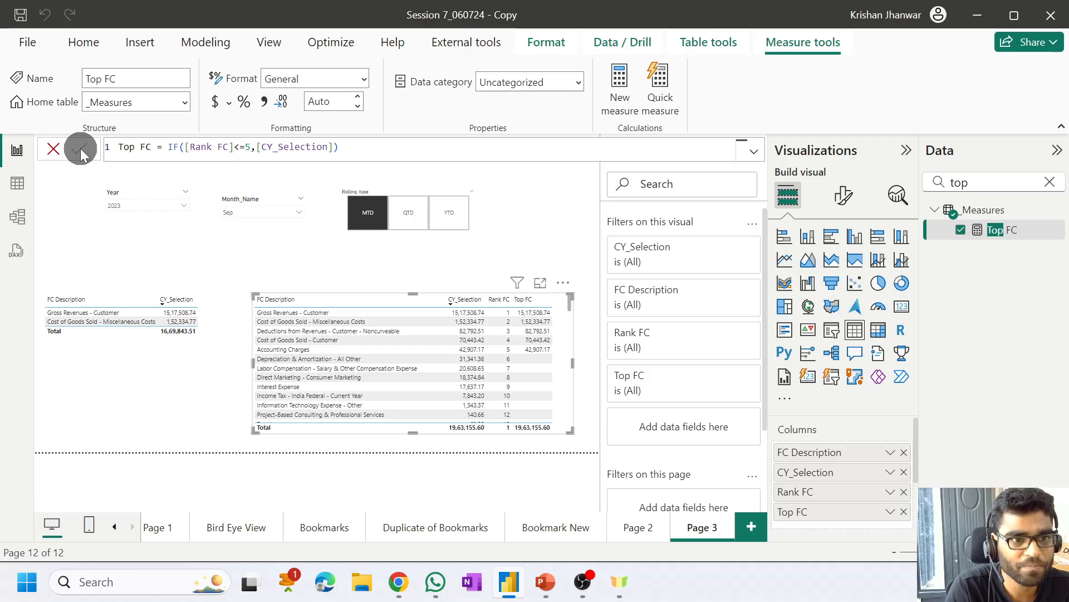
pyautogui.click(250, 146)
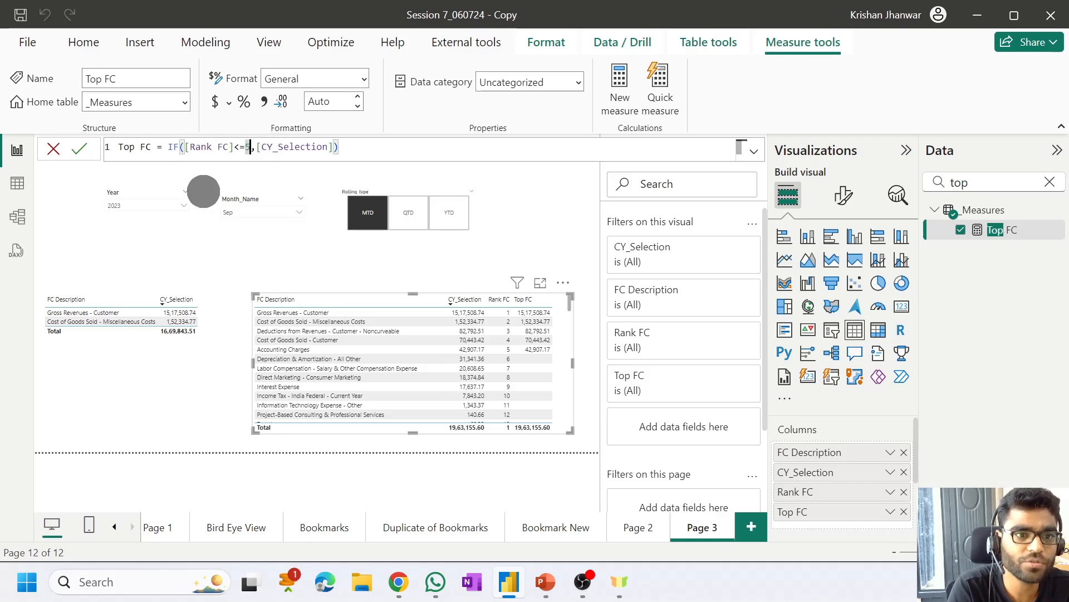
# - Start a new numeric range parameter with no visual selected and name it Top_FC
pyautogui.click(172, 235)
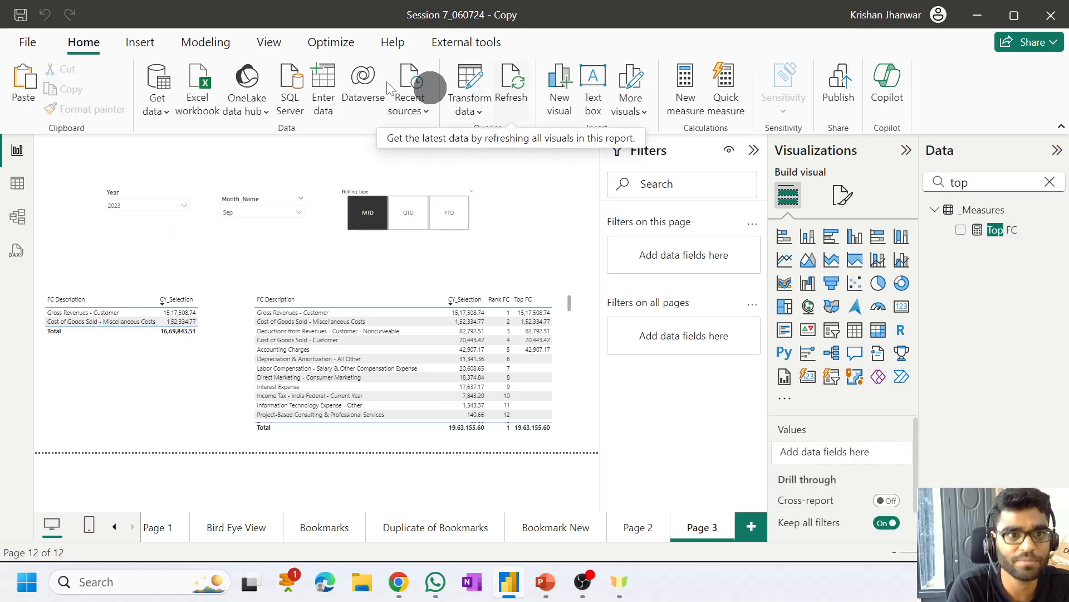
pyautogui.click(147, 49)
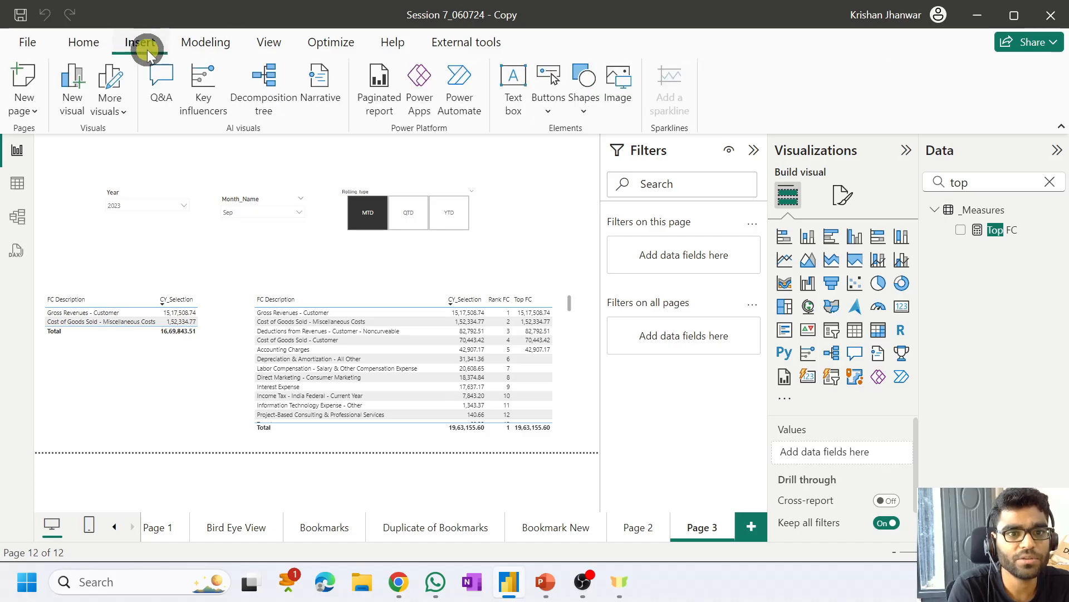
pyautogui.click(199, 49)
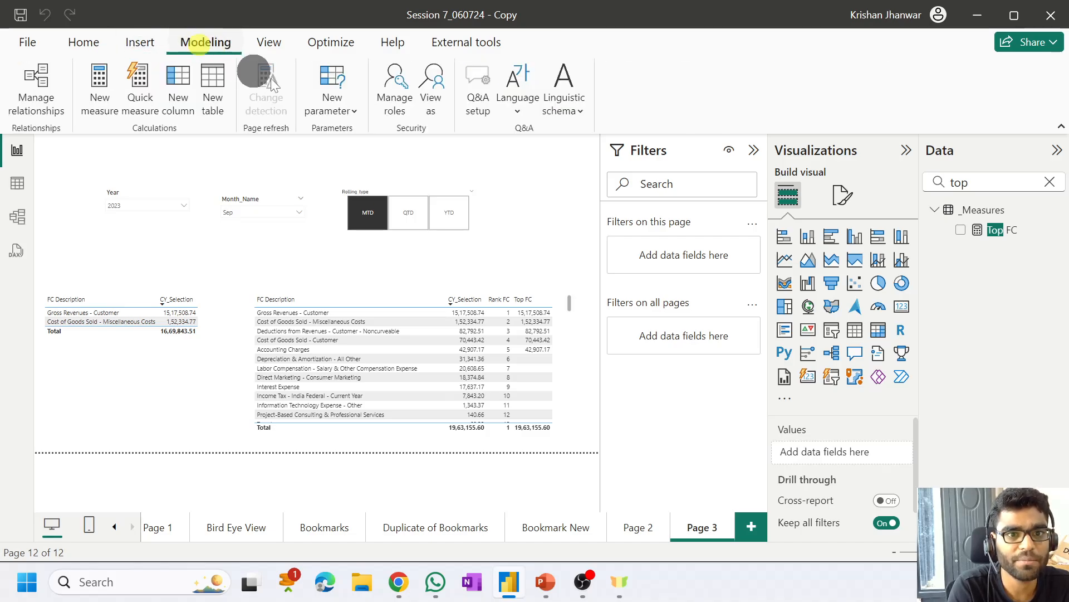
pyautogui.click(329, 111)
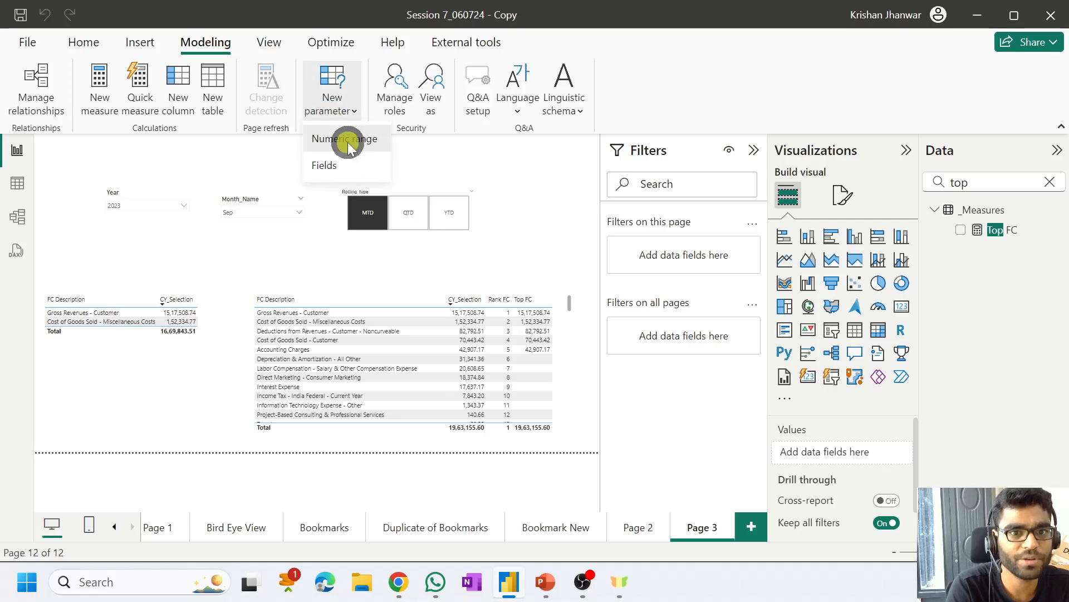
pyautogui.click(346, 142)
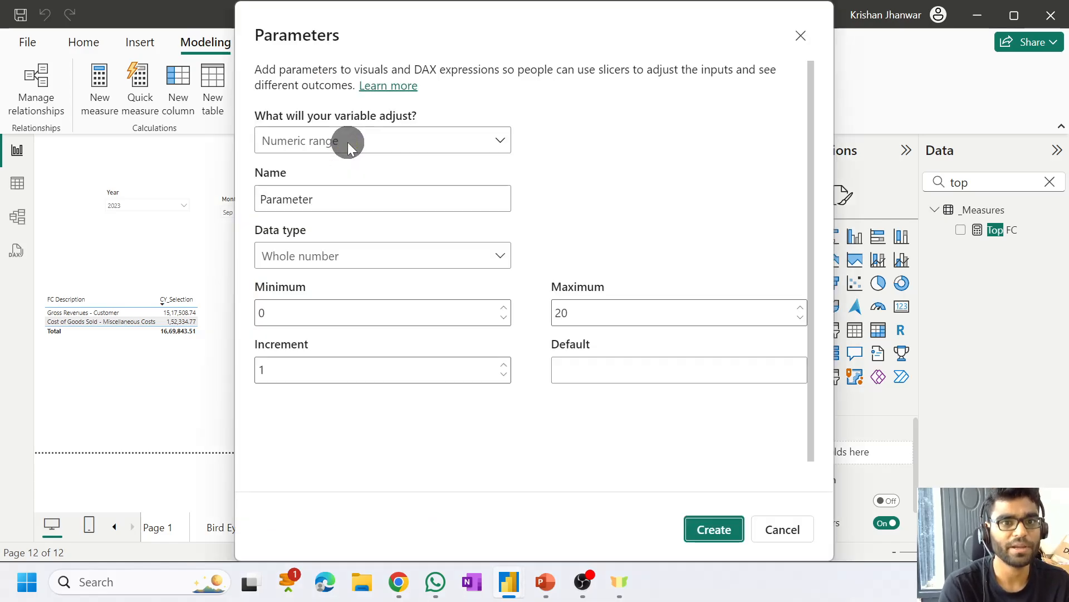
pyautogui.click(345, 192)
pyautogui.doubleClick(345, 192)
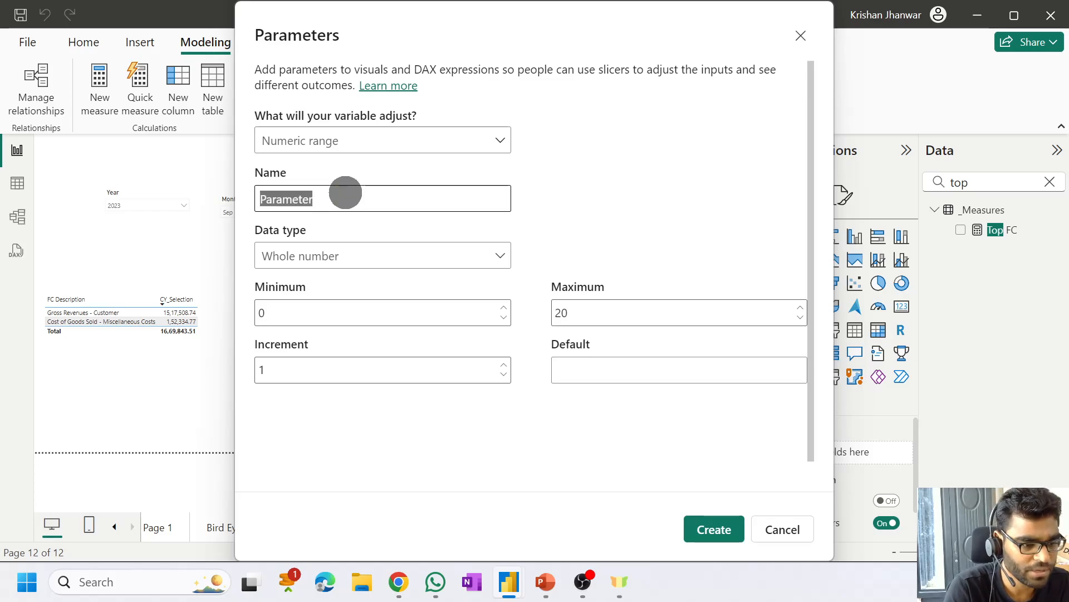
pyautogui.write('Top_FC')
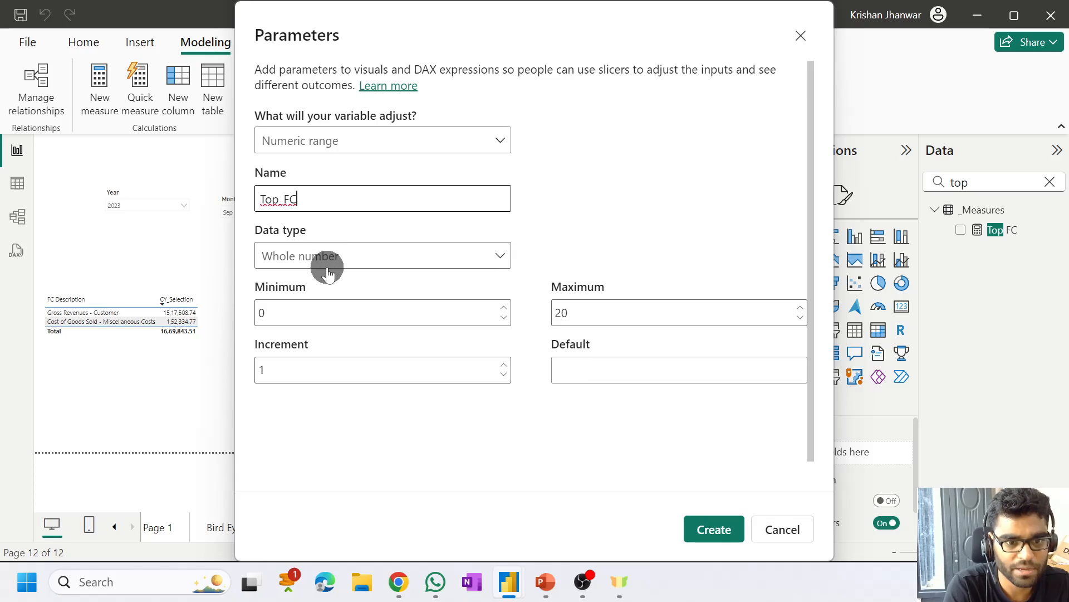
# - Set the Top_FC parameter's minimum to 1 and its maximum to 10
pyautogui.doubleClick(310, 308)
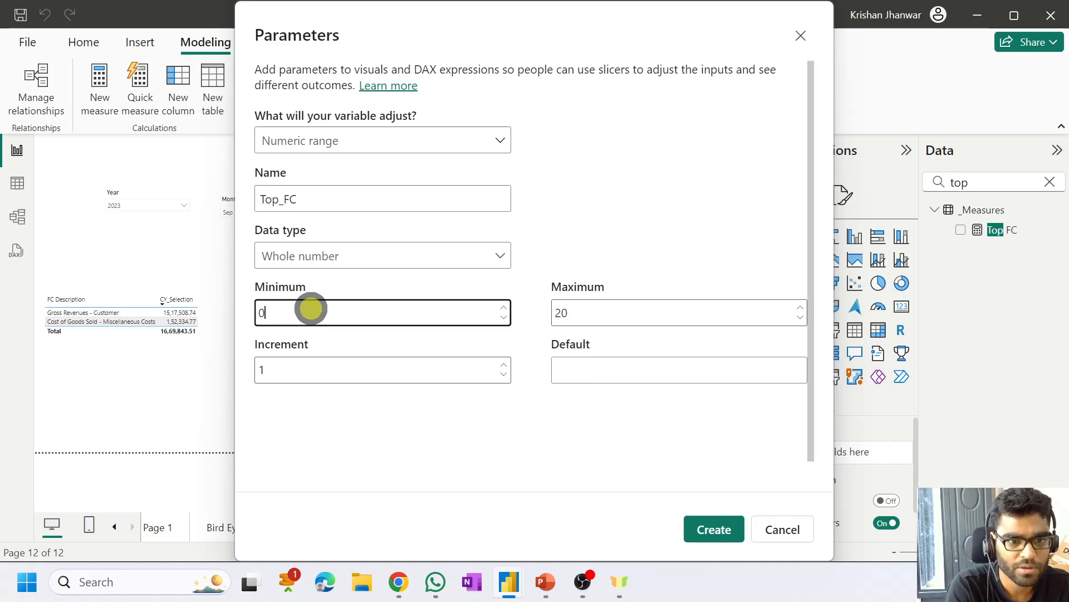
pyautogui.write('1')
pyautogui.doubleClick(617, 321)
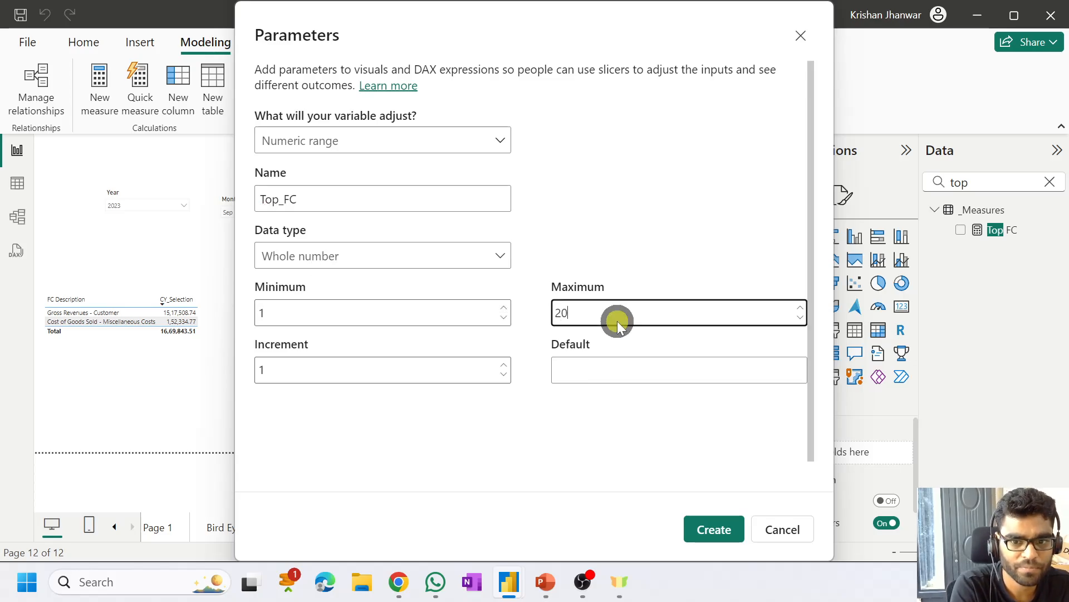
pyautogui.press('BackSpace')
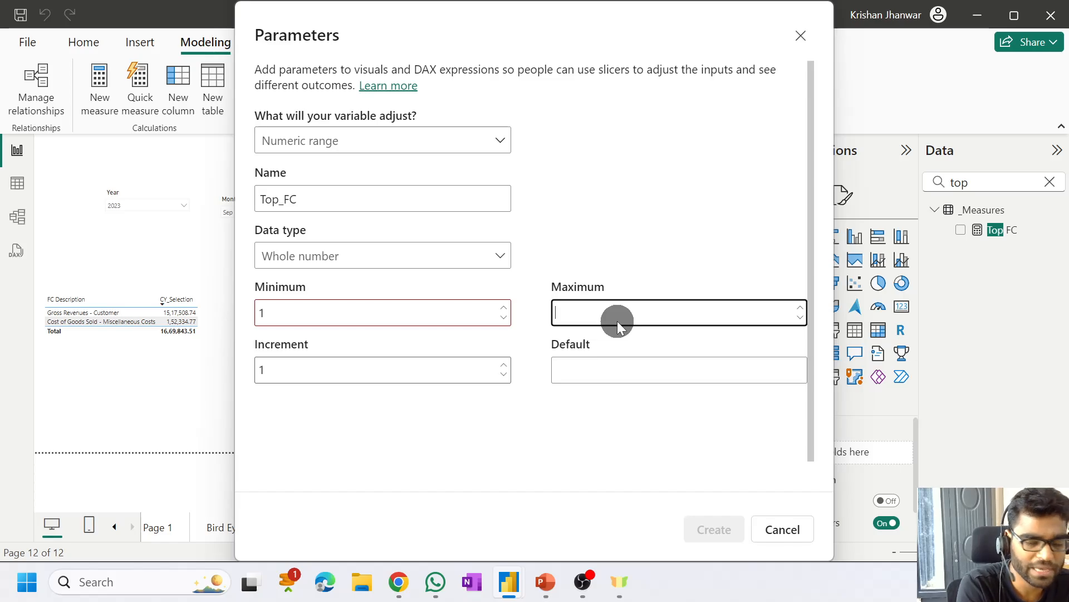
pyautogui.write('10')
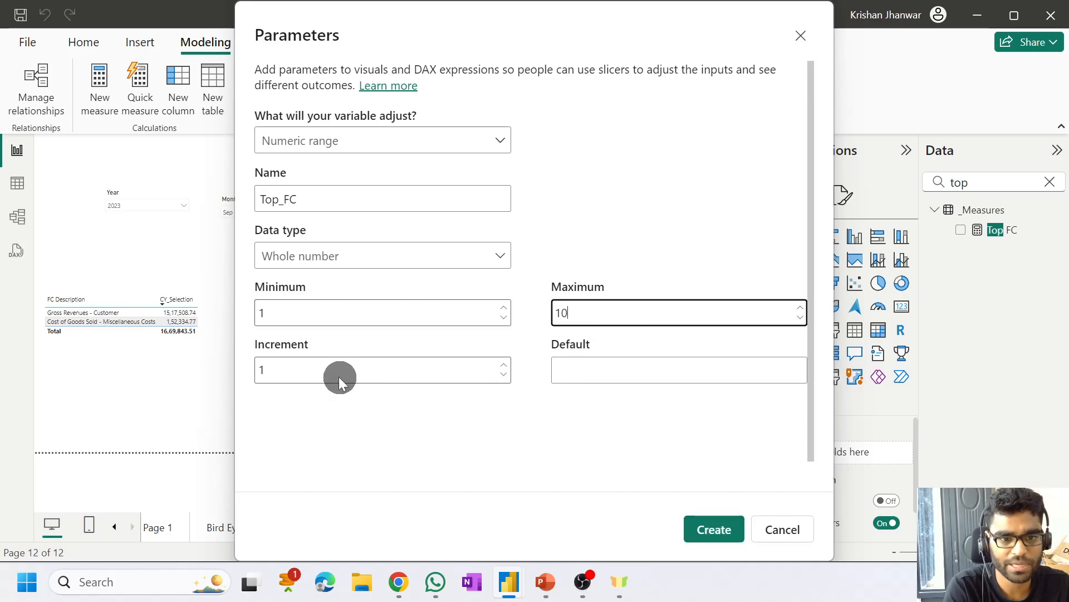
# - Create the Top_FC parameter, and examine its generated number series and the Top_FC Value formula in the table view
pyautogui.click(717, 530)
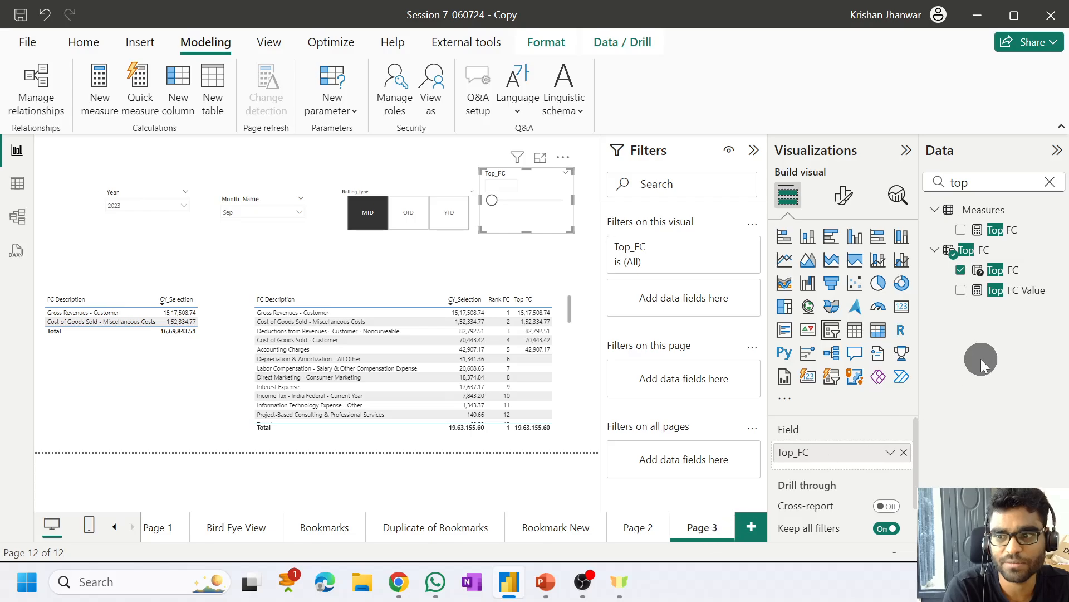
pyautogui.click(19, 189)
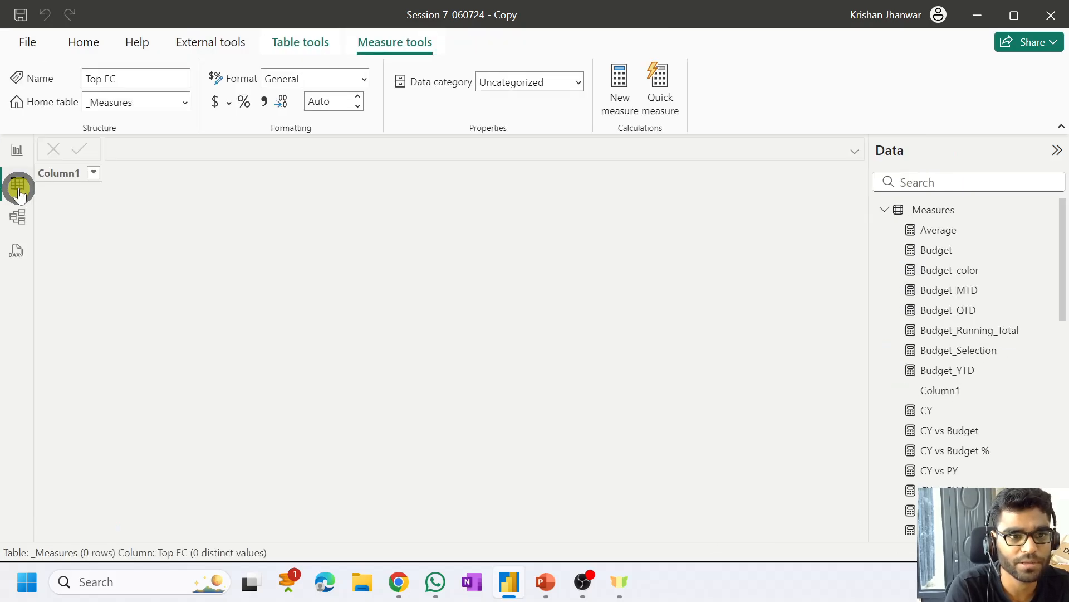
pyautogui.click(941, 183)
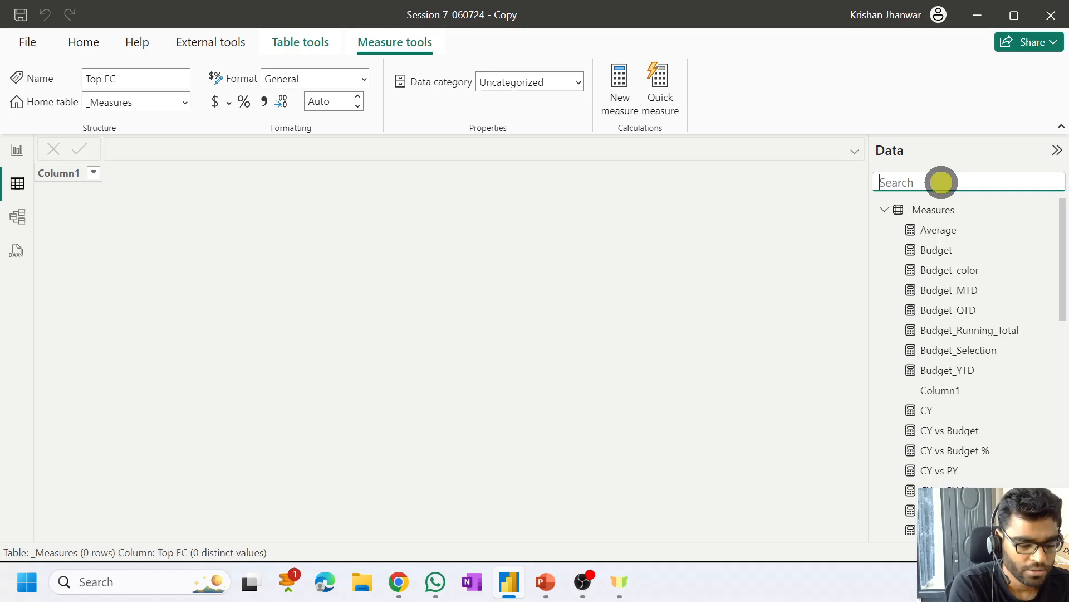
pyautogui.write('top_')
pyautogui.click(929, 206)
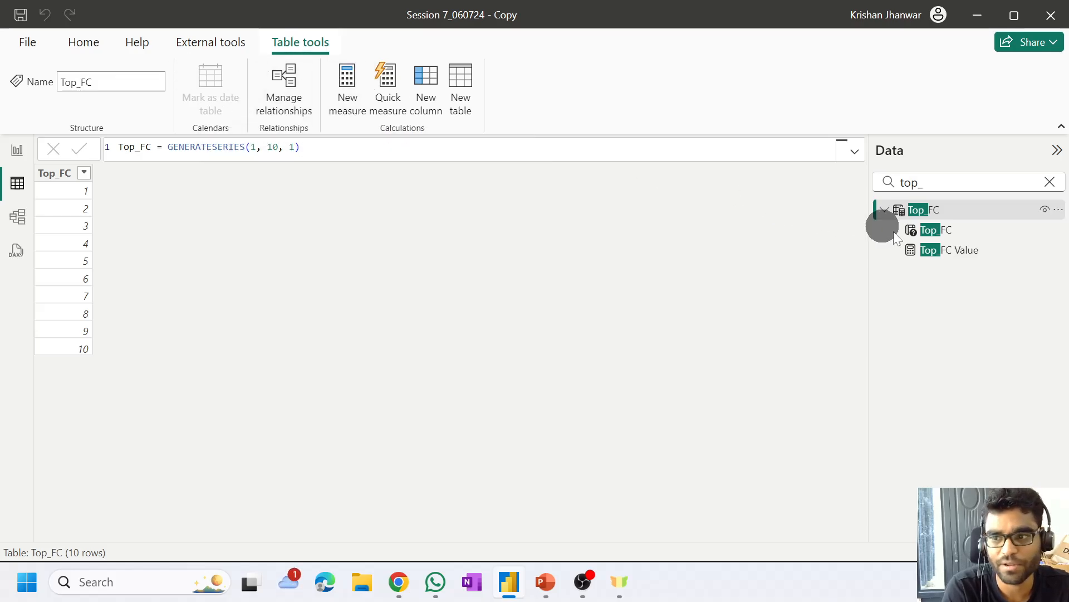
pyautogui.click(957, 256)
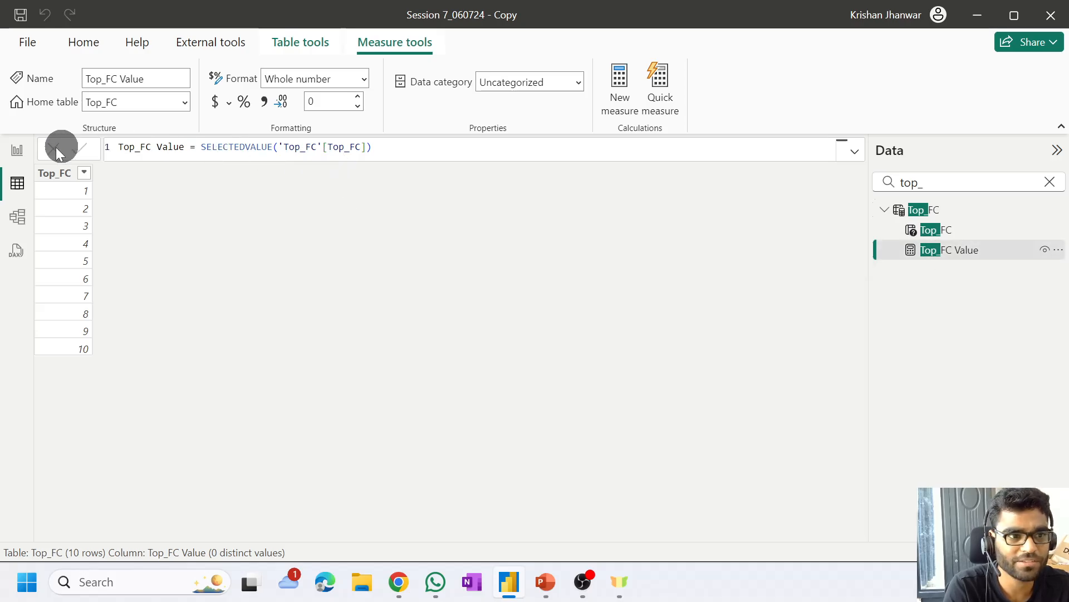
pyautogui.click(18, 151)
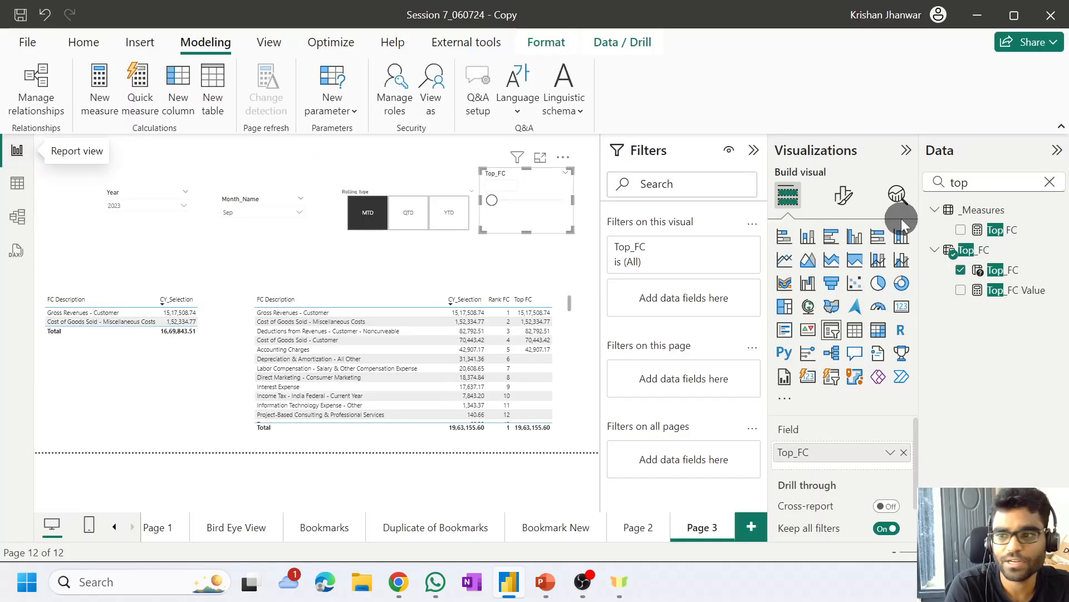
# - Replace the fixed threshold 5 in the Top FC measure with Top_FC[Top_FC Value] and commit the formula
pyautogui.click(1014, 236)
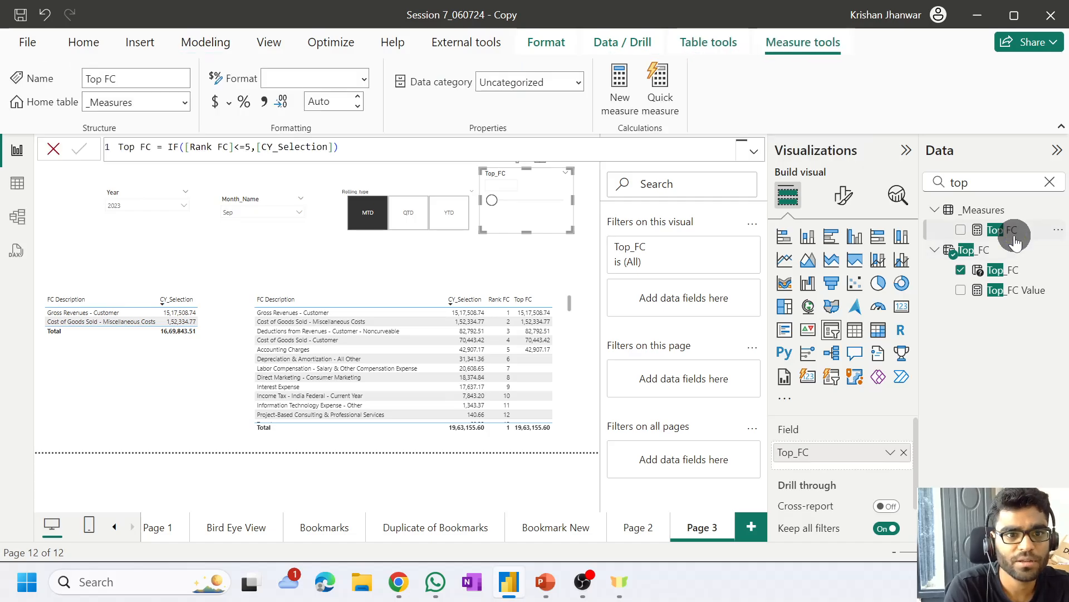
pyautogui.click(253, 148)
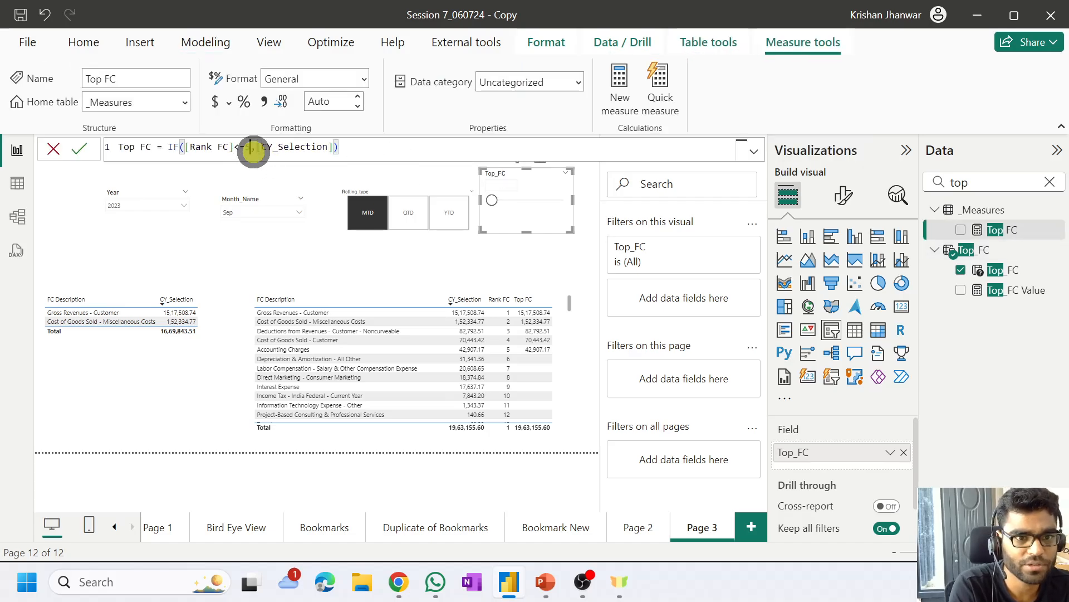
pyautogui.press('BackSpace')
pyautogui.write('top')
pyautogui.press('Up')
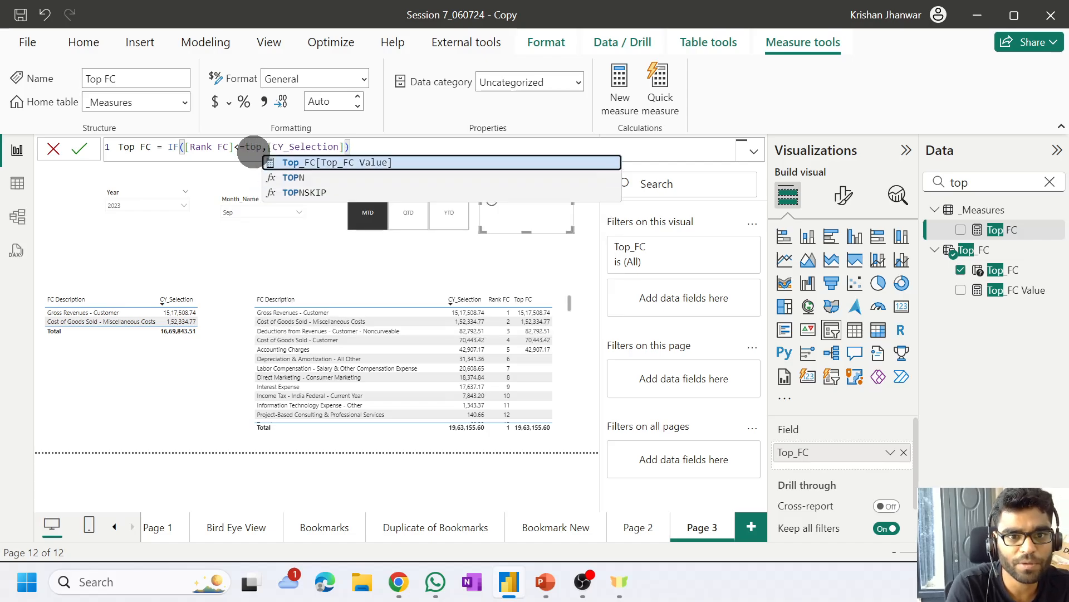
pyautogui.press('Tab')
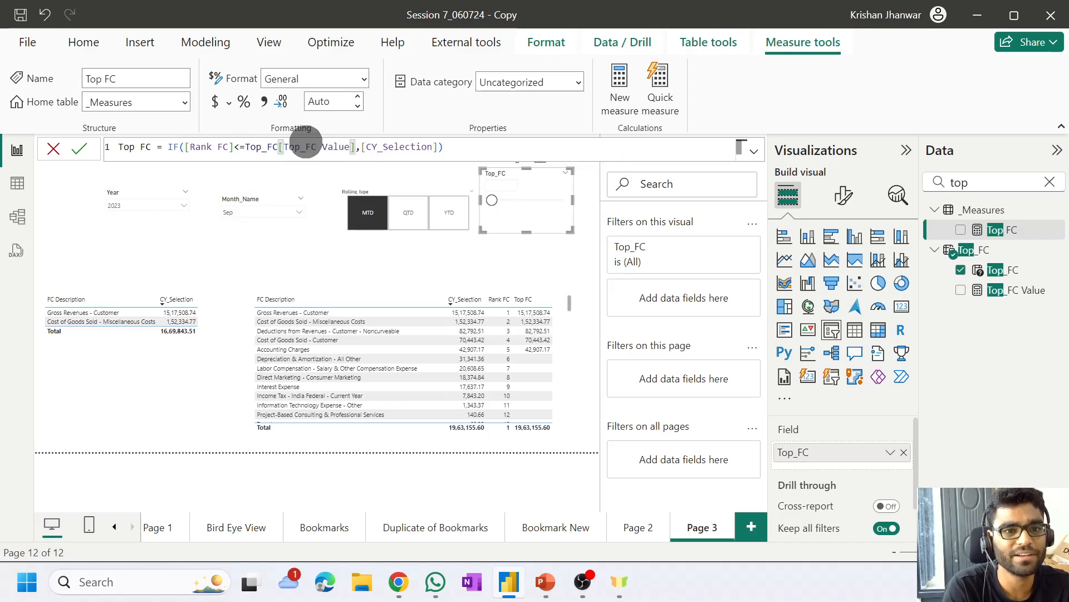
pyautogui.click(77, 150)
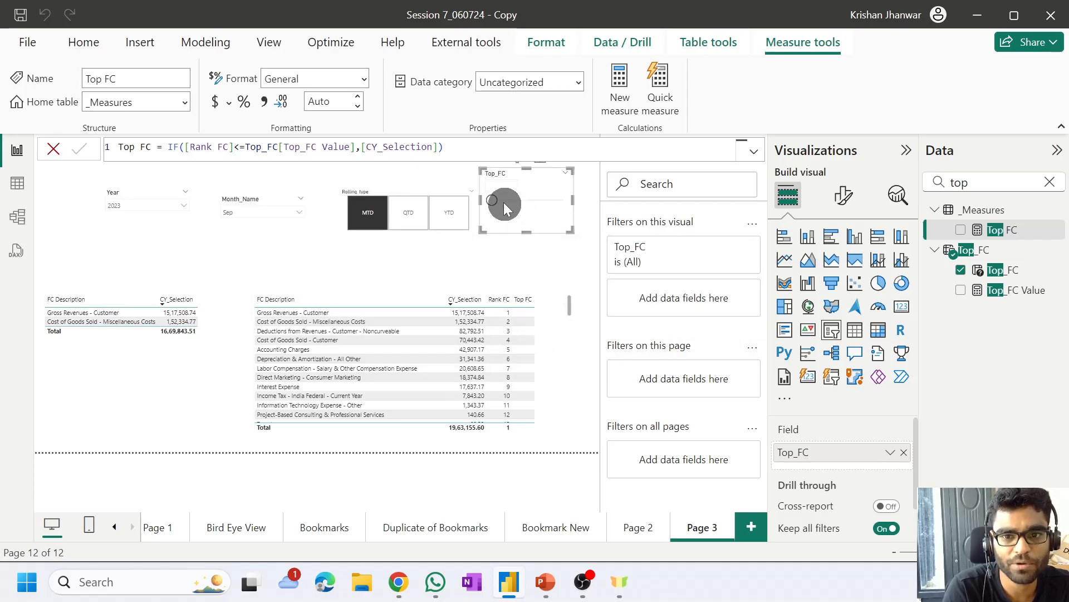
# - Try the Top_FC slicer at 5, and enter 4 as its value
pyautogui.moveTo(492, 204); pyautogui.dragTo(528, 207)
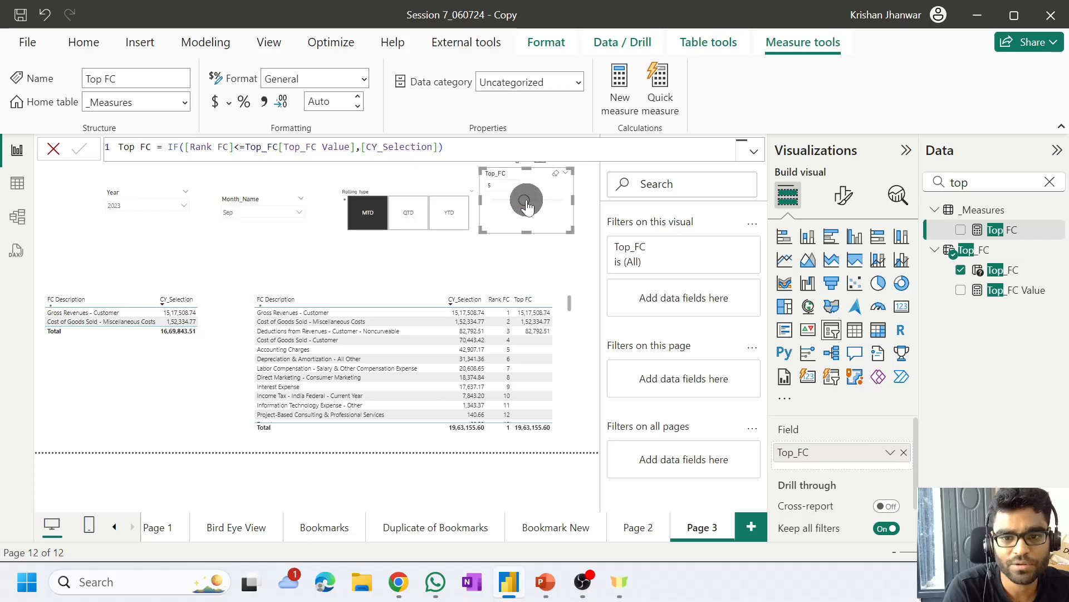
pyautogui.click(496, 184)
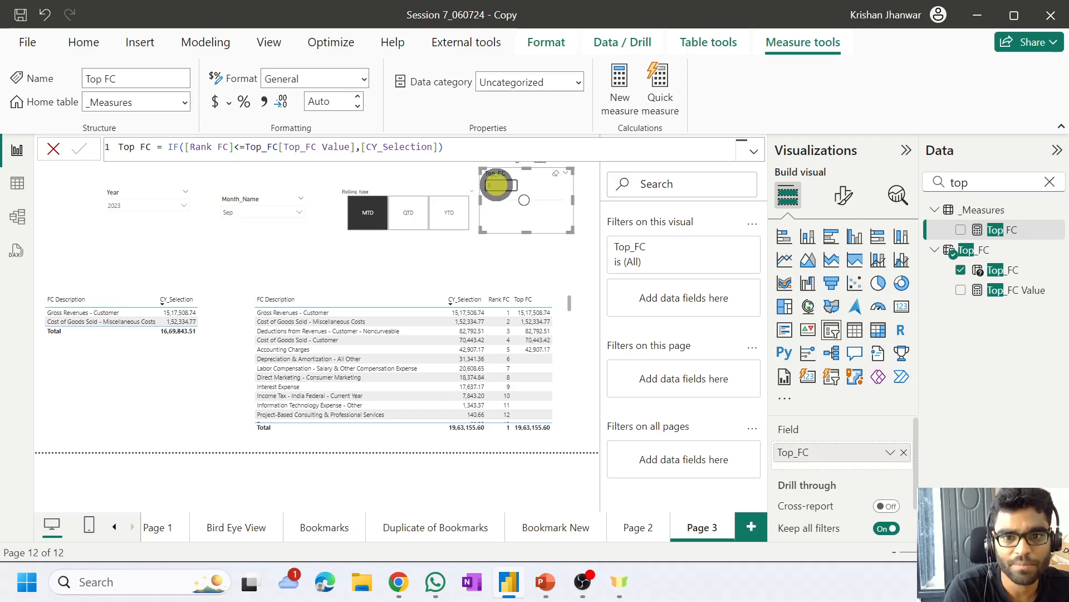
pyautogui.write('4')
pyautogui.press('Return')
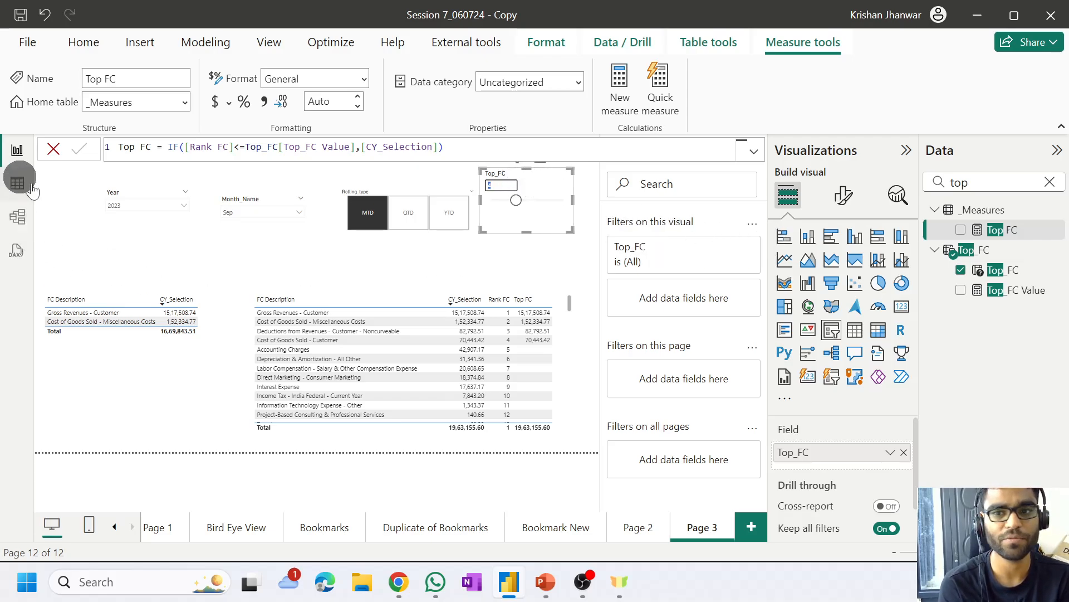
# - Review the formulas behind the Top_FC parameter column, the Top_FC Value measure and the Top FC measure
pyautogui.click(1005, 272)
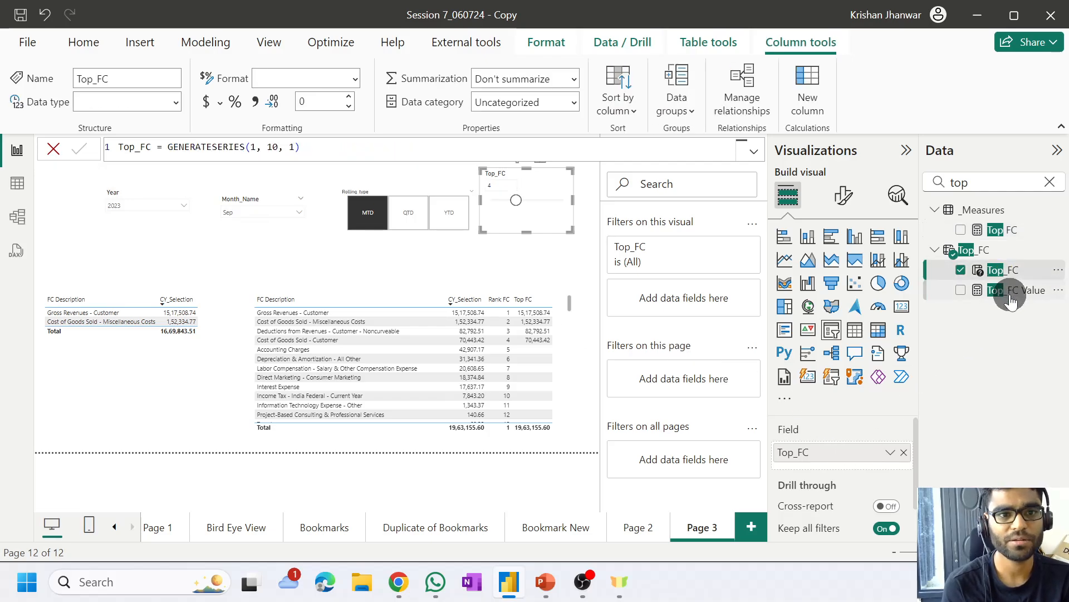
pyautogui.click(1010, 294)
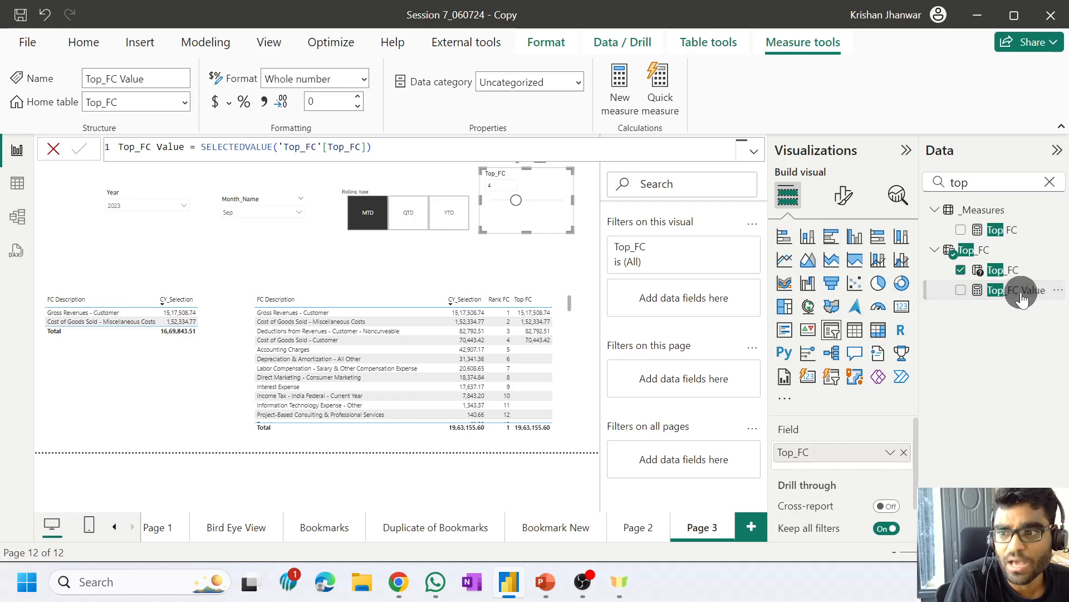
pyautogui.click(1007, 234)
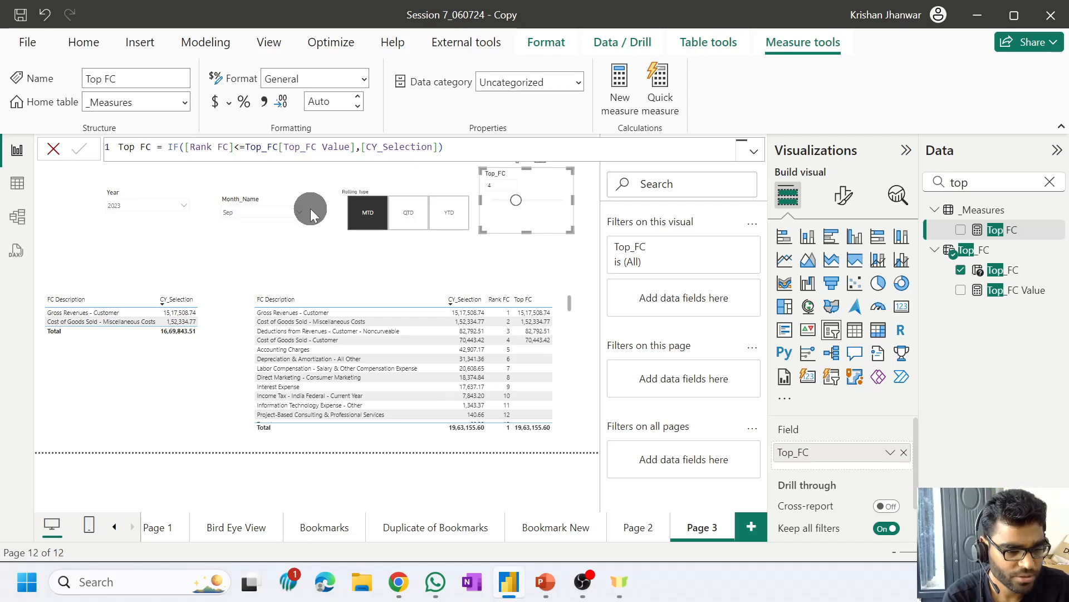
pyautogui.hotkey('alt', 'Tab')
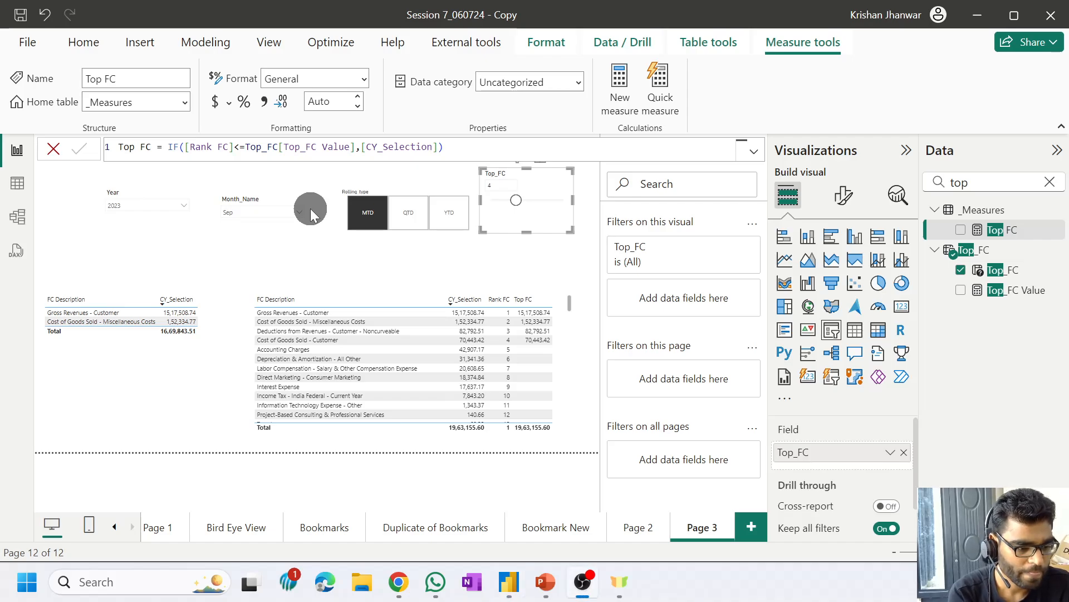
pyautogui.hotkey('alt', 'Tab')
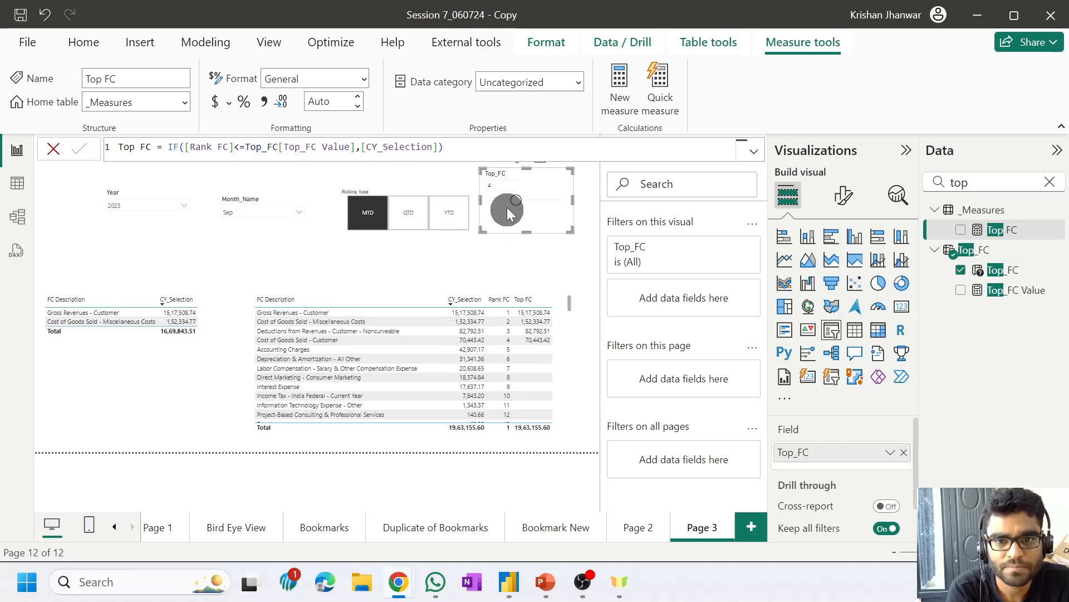
# - Lower the Top_FC slicer to 2 and then to 1, checking the Top FC column of the ranked table
pyautogui.moveTo(513, 200); pyautogui.dragTo(498, 201)
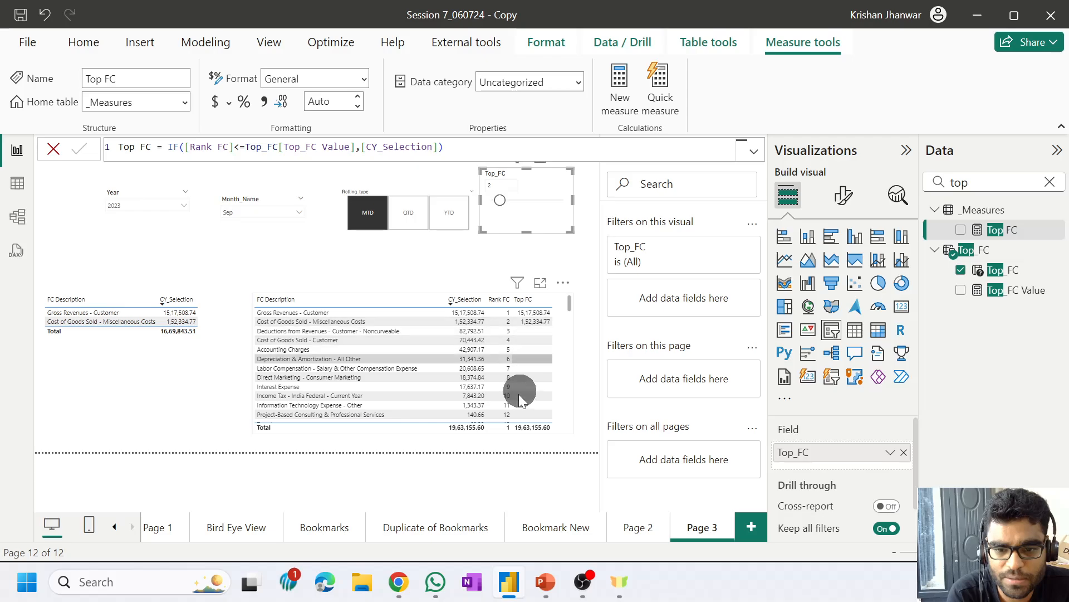
pyautogui.moveTo(503, 207); pyautogui.dragTo(491, 200)
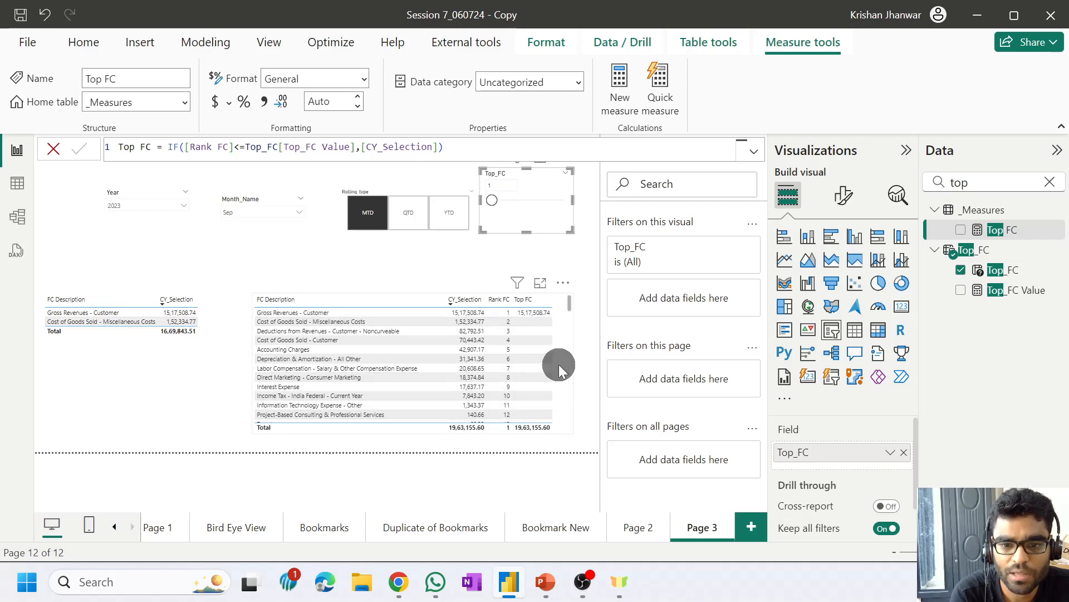
pyautogui.scroll(-2, 559, 366)
pyautogui.scroll(2, 559, 366)
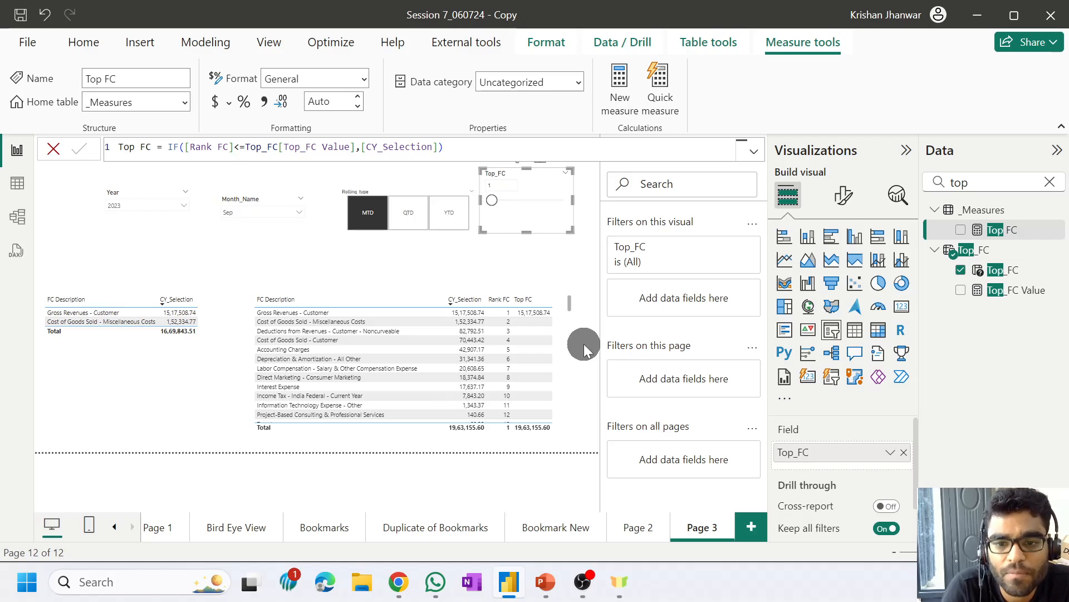
# - Remove CY_Selection and Rank FC from the ranked table, keeping only FC Description and Top FC
pyautogui.click(563, 354)
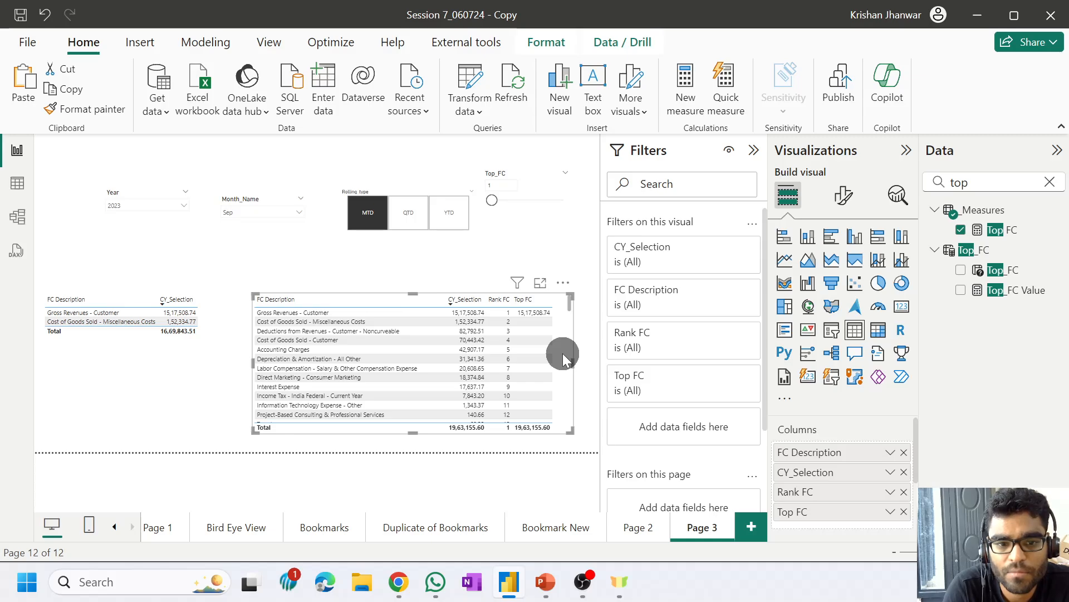
pyautogui.click(904, 473)
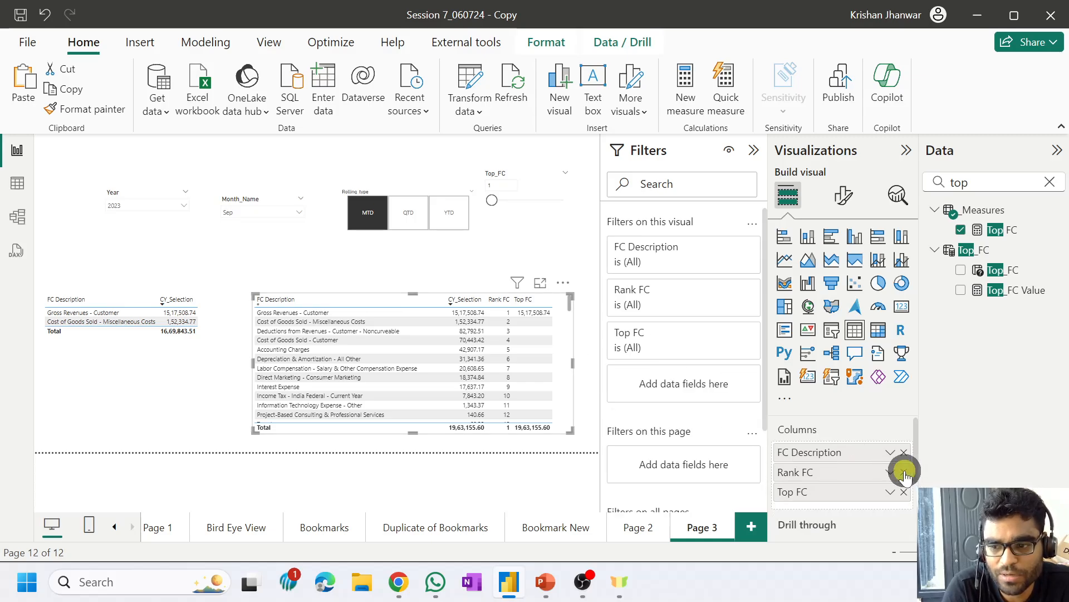
pyautogui.click(904, 473)
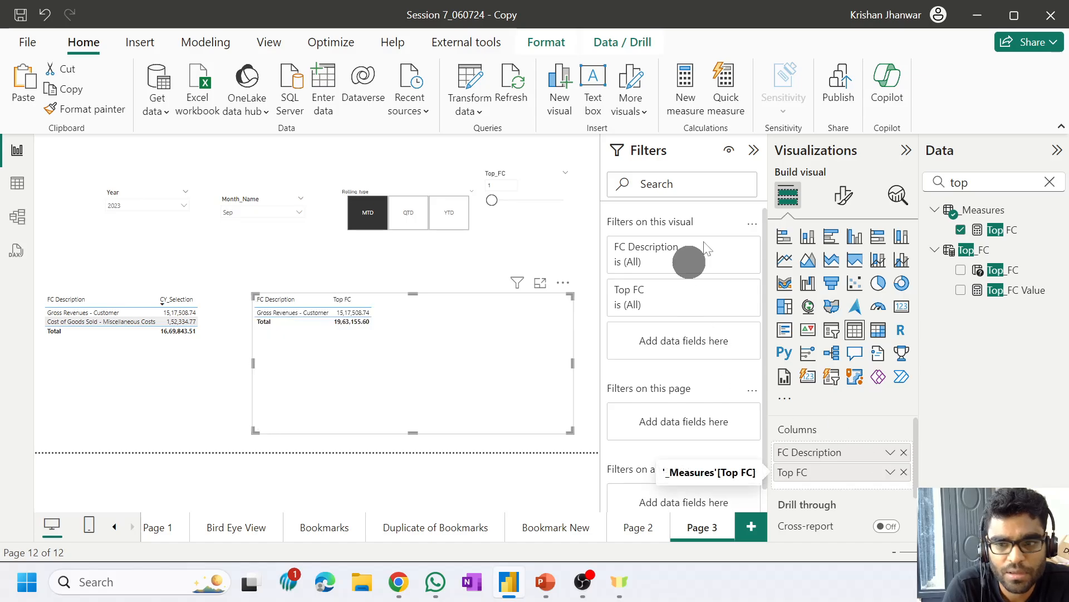
# - Convert the Top FC table to a clustered bar chart with data labels on, and set the Top_FC slicer to 5
pyautogui.click(840, 241)
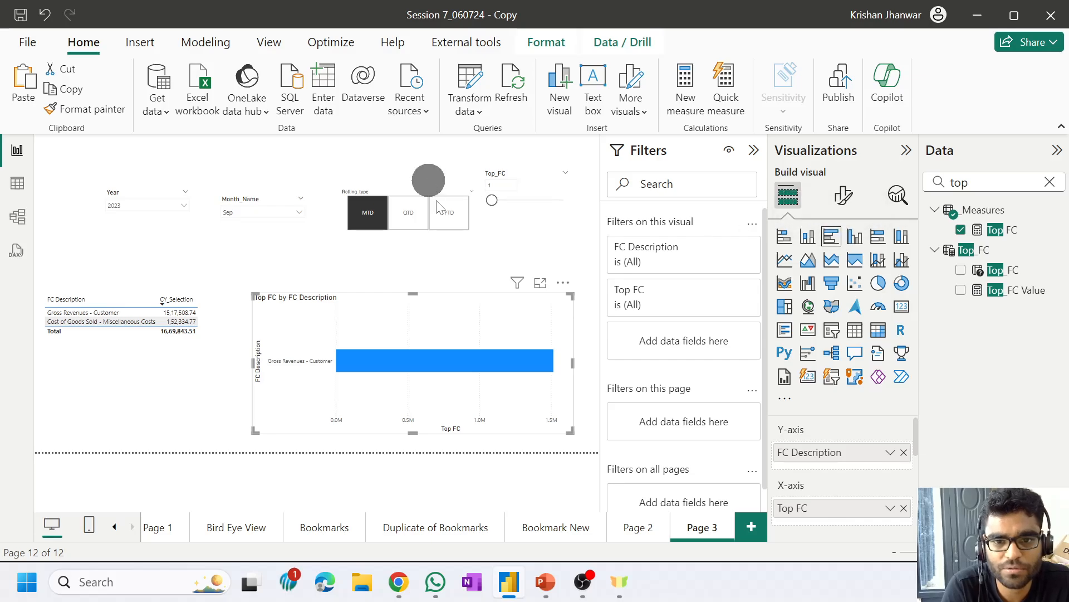
pyautogui.click(843, 194)
pyautogui.scroll(-1, 830, 477)
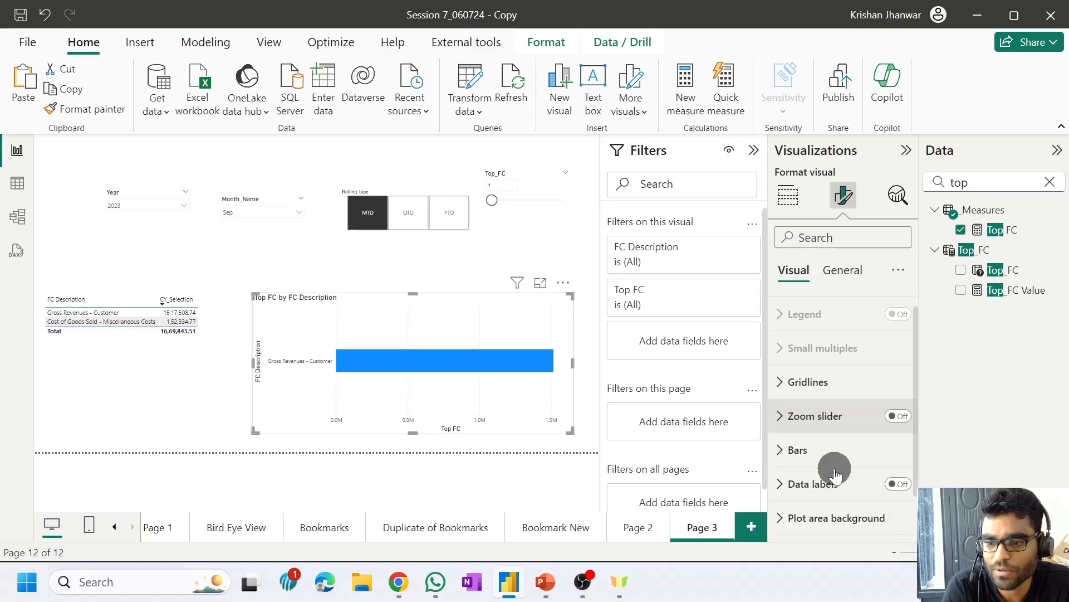
pyautogui.click(895, 484)
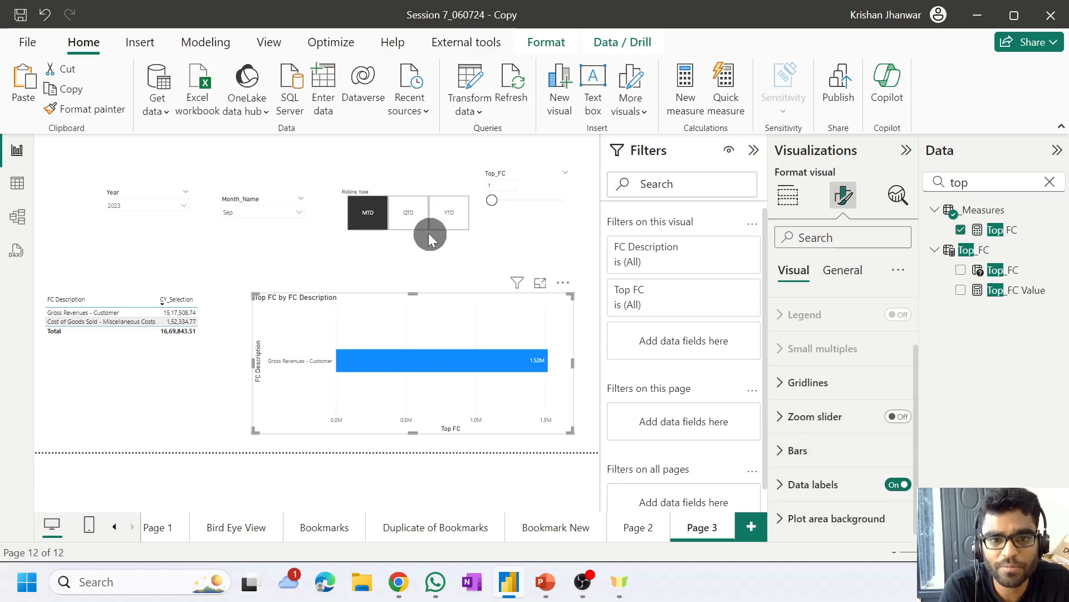
pyautogui.moveTo(518, 212); pyautogui.dragTo(521, 206)
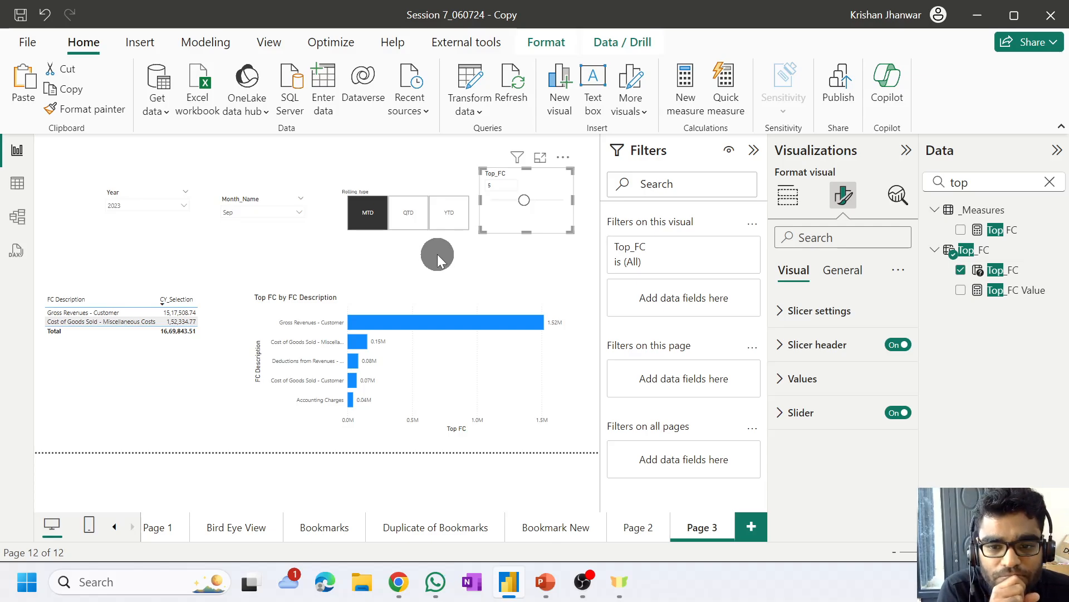
# - Change the Top FC by FC Description bar chart back to a table
pyautogui.click(459, 421)
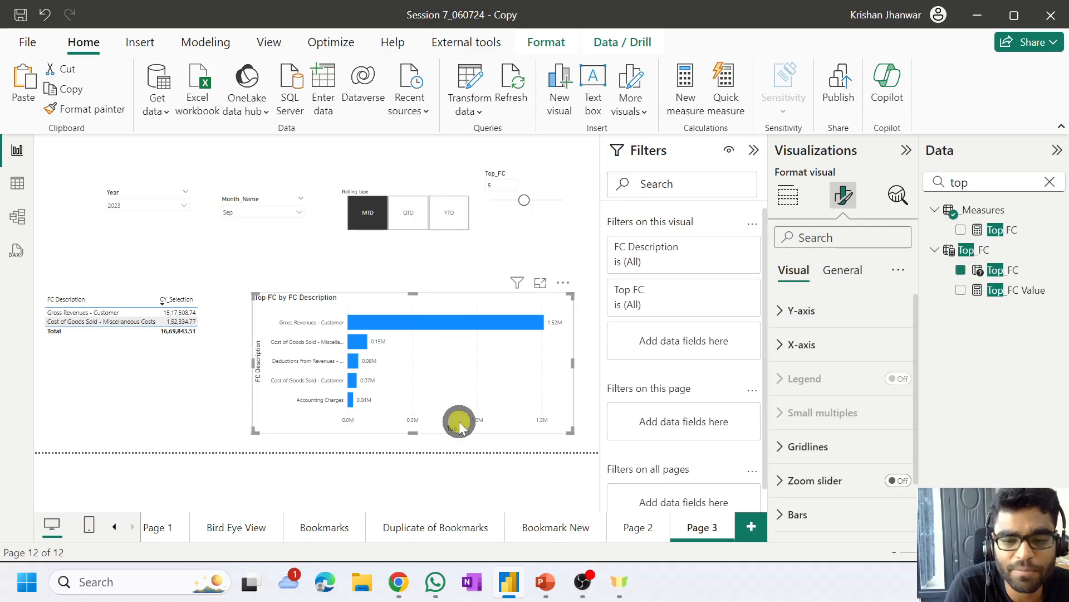
pyautogui.click(790, 202)
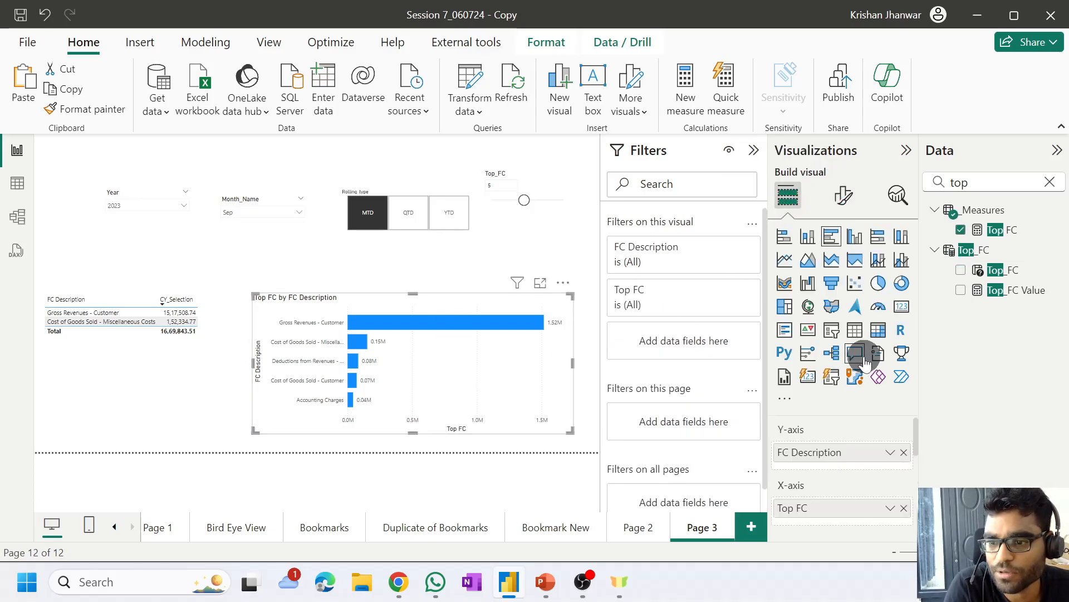
pyautogui.click(855, 330)
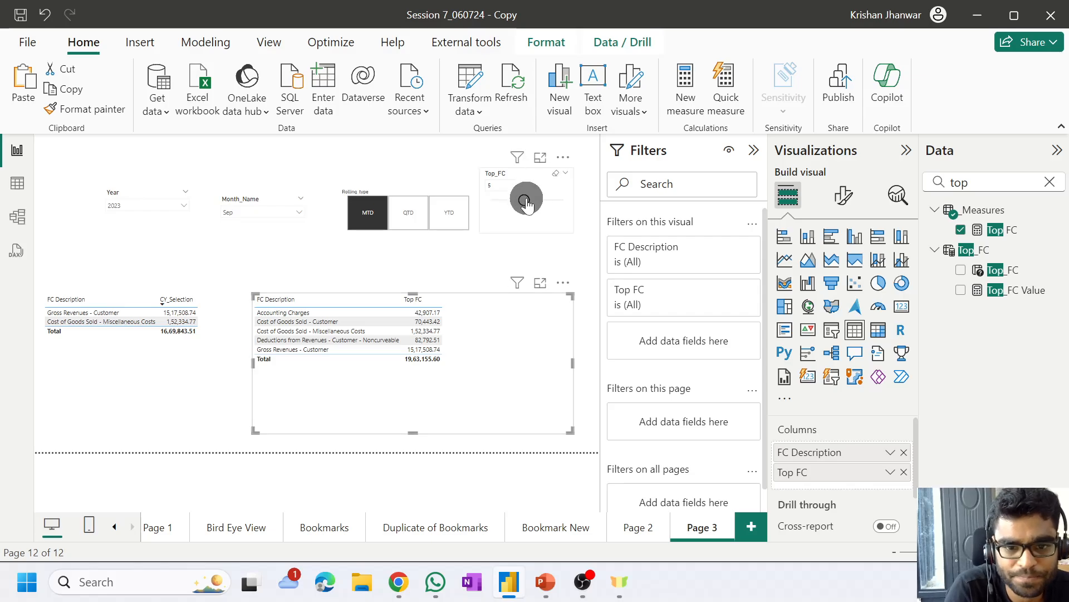
# - Test the Top FC table with the Top_FC slicer at 2 and 4, and set the slicer to 5
pyautogui.moveTo(528, 204); pyautogui.dragTo(508, 207)
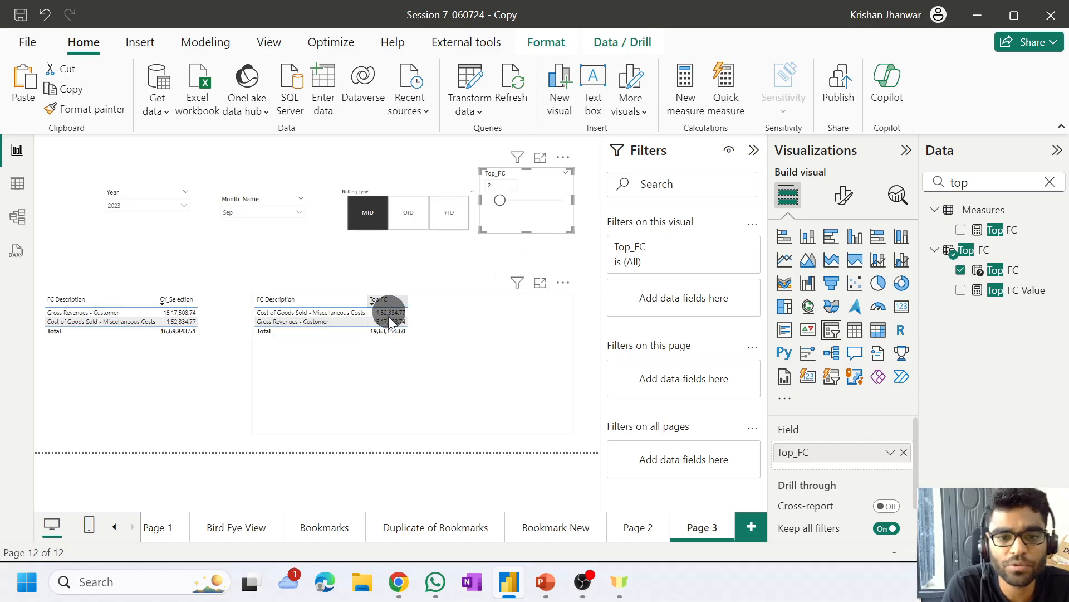
pyautogui.moveTo(499, 199); pyautogui.dragTo(517, 208)
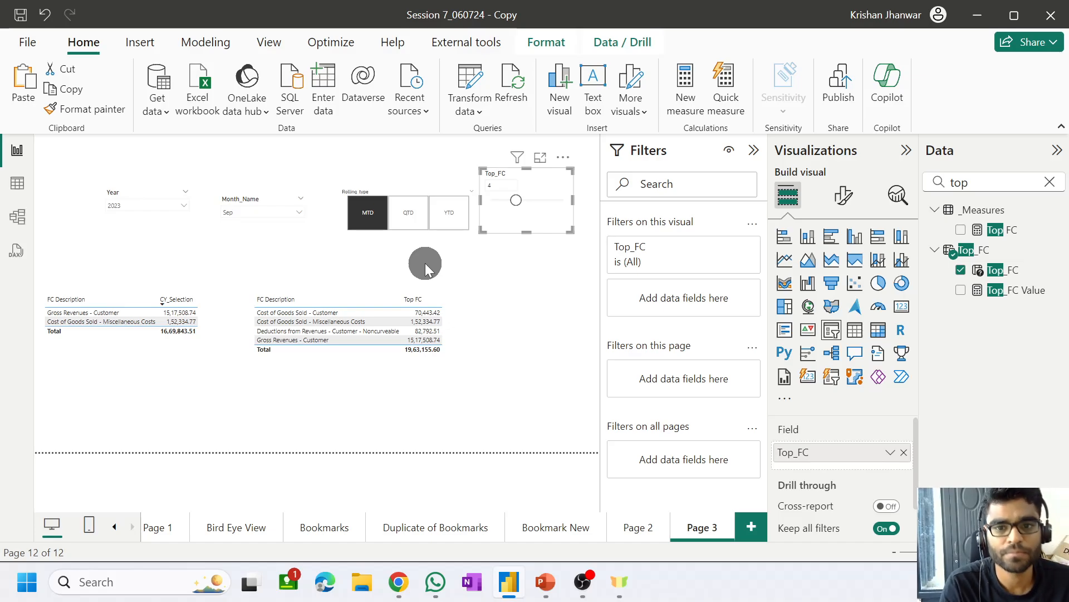
pyautogui.moveTo(519, 209)
pyautogui.mouseDown()
pyautogui.moveTo(510, 200)
pyautogui.moveTo(524, 201)
pyautogui.mouseUp()
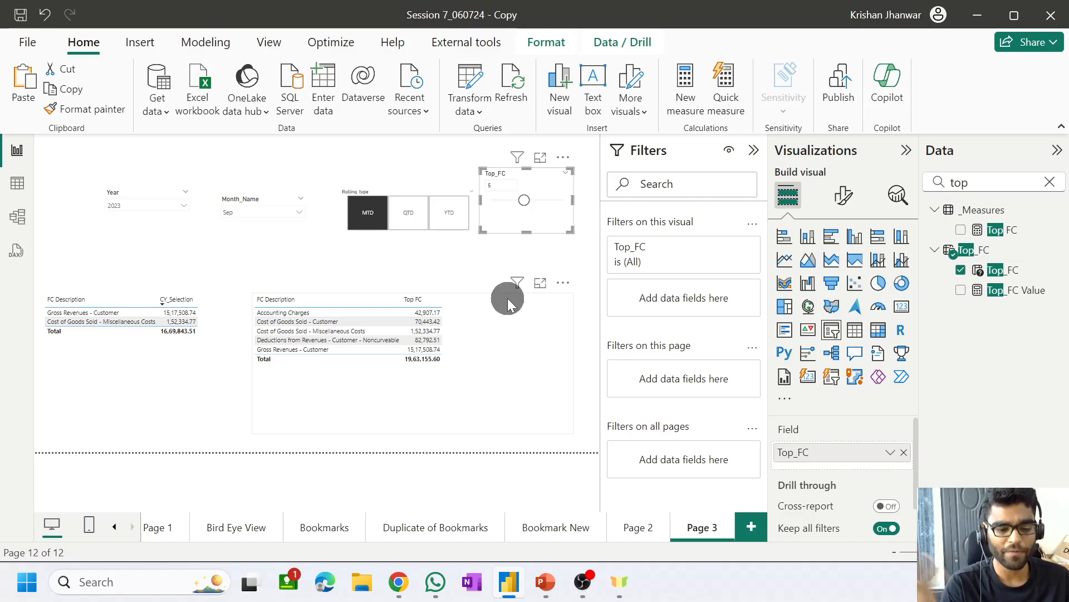
pyautogui.click(482, 272)
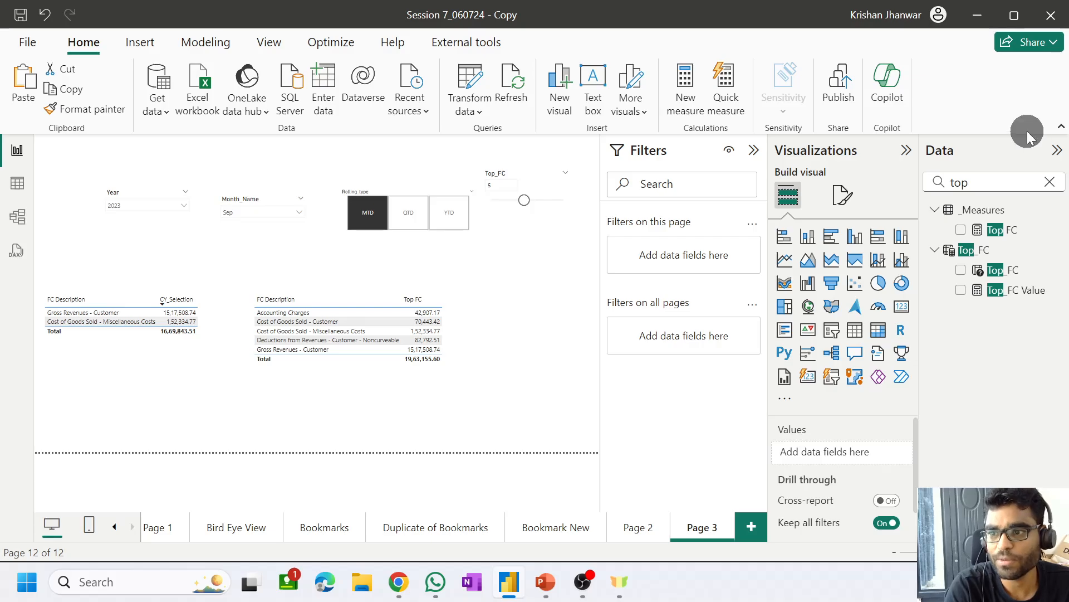
pyautogui.click(1049, 182)
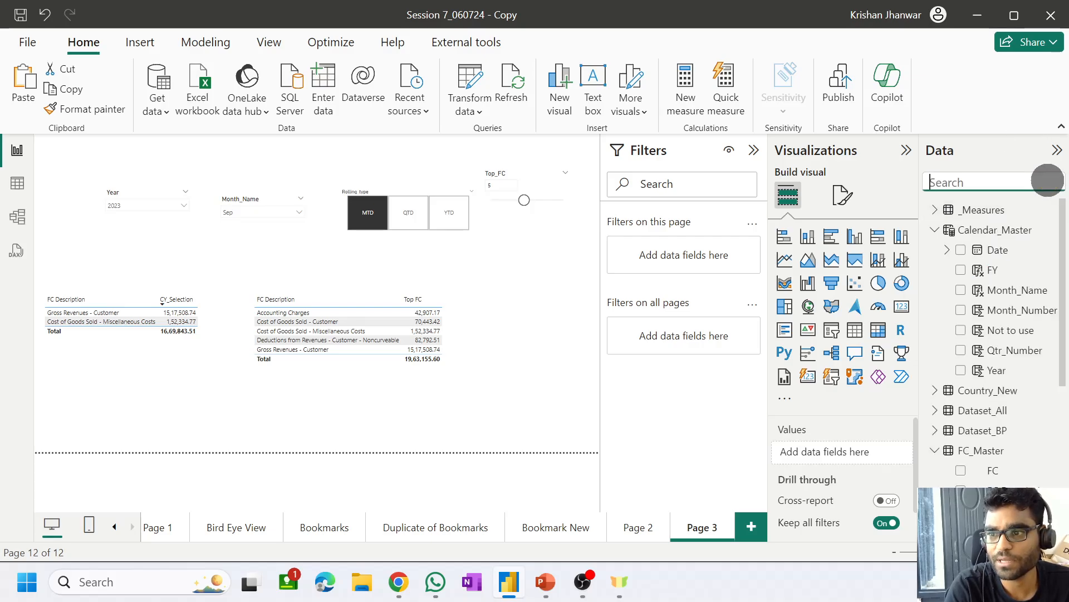
pyautogui.click(1052, 209)
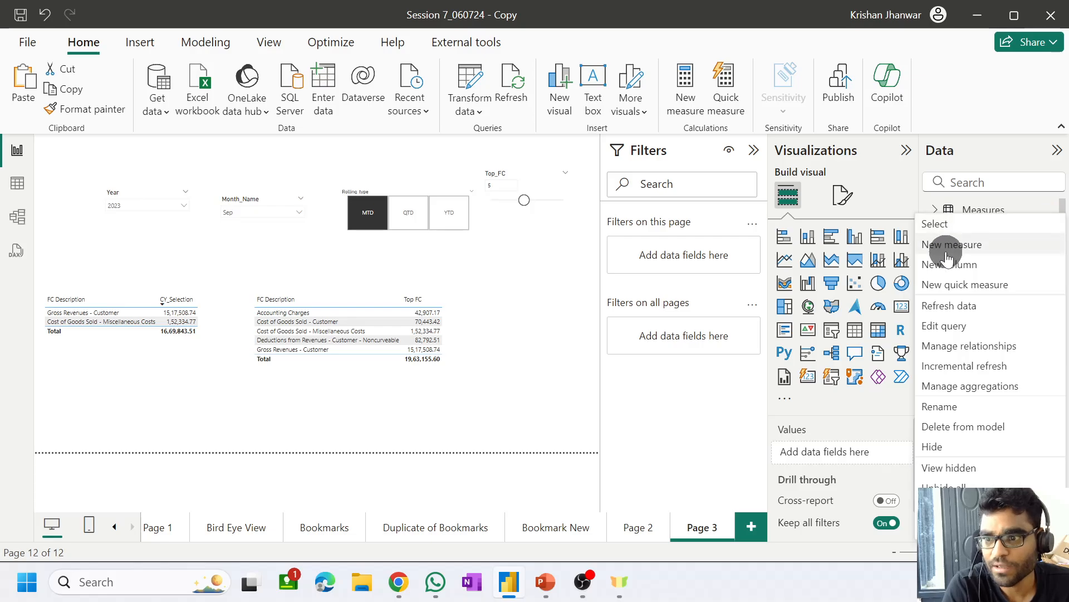
pyautogui.press('Escape')
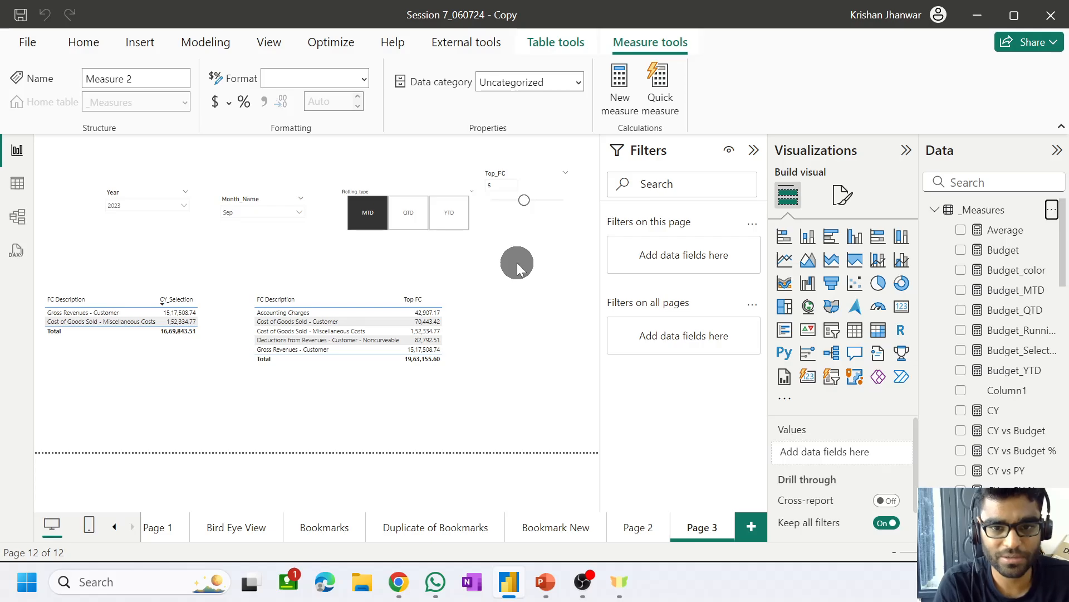
pyautogui.press('Right')
pyautogui.press('Left')
pyautogui.press('Left')
pyautogui.press('Left')
pyautogui.hotkey('shift', 'Left')
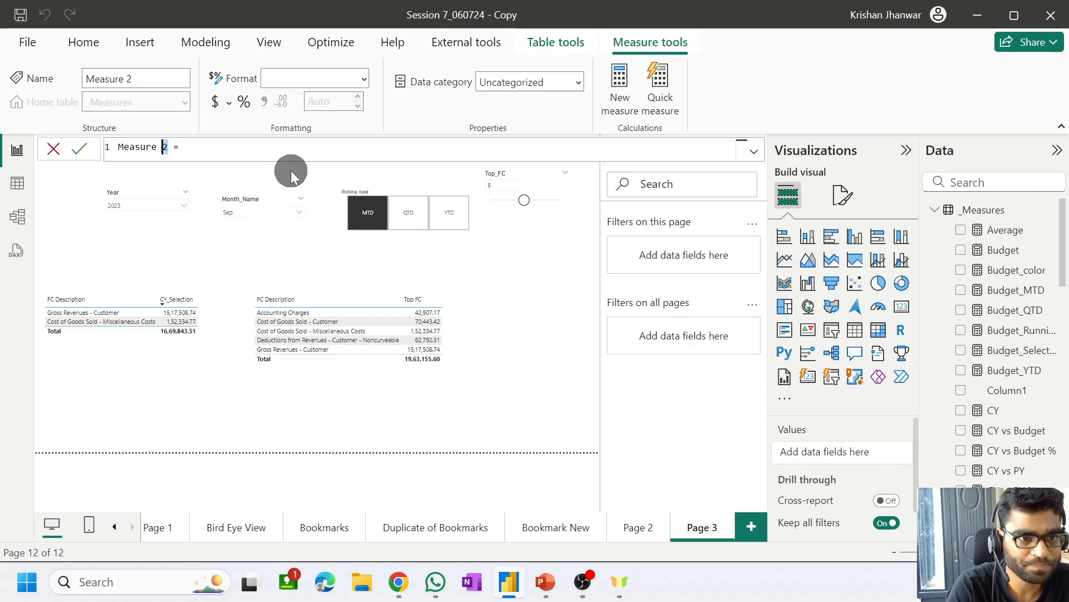
pyautogui.hotkey('shift', 'Home')
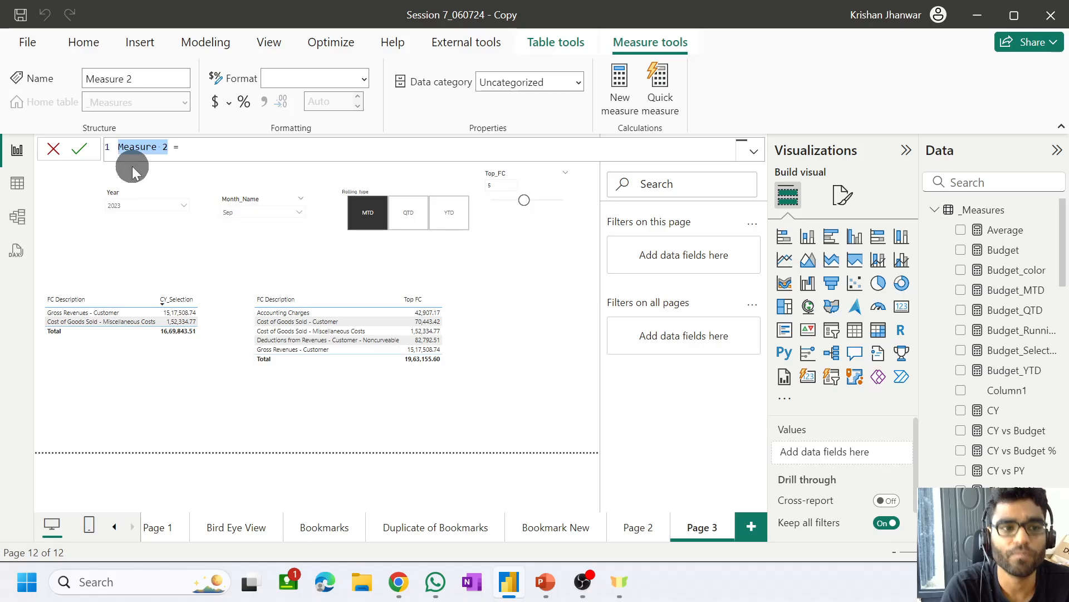
pyautogui.click(53, 152)
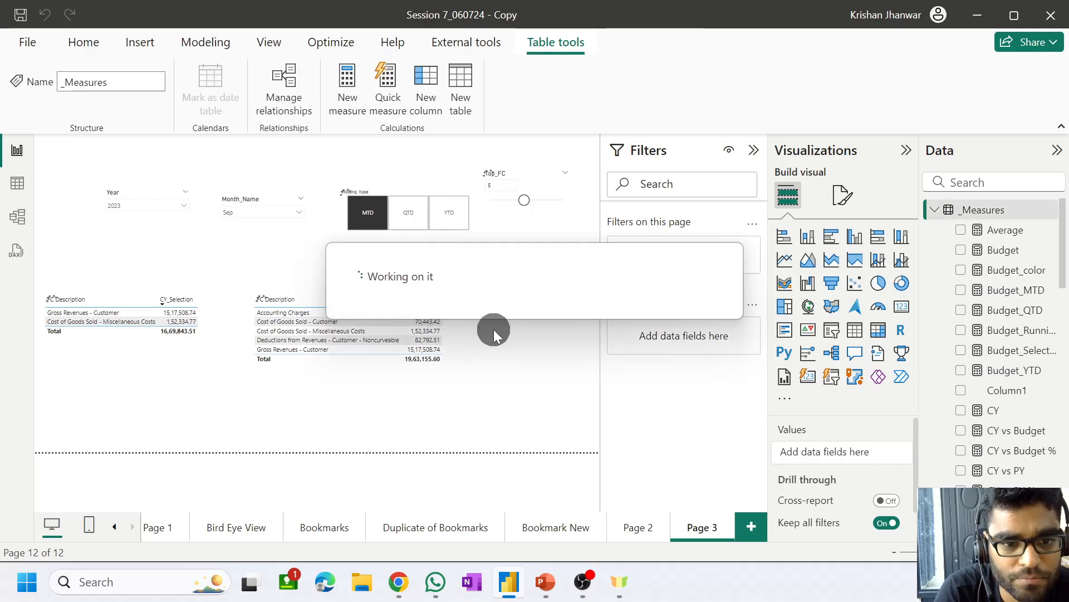
pyautogui.click(493, 329)
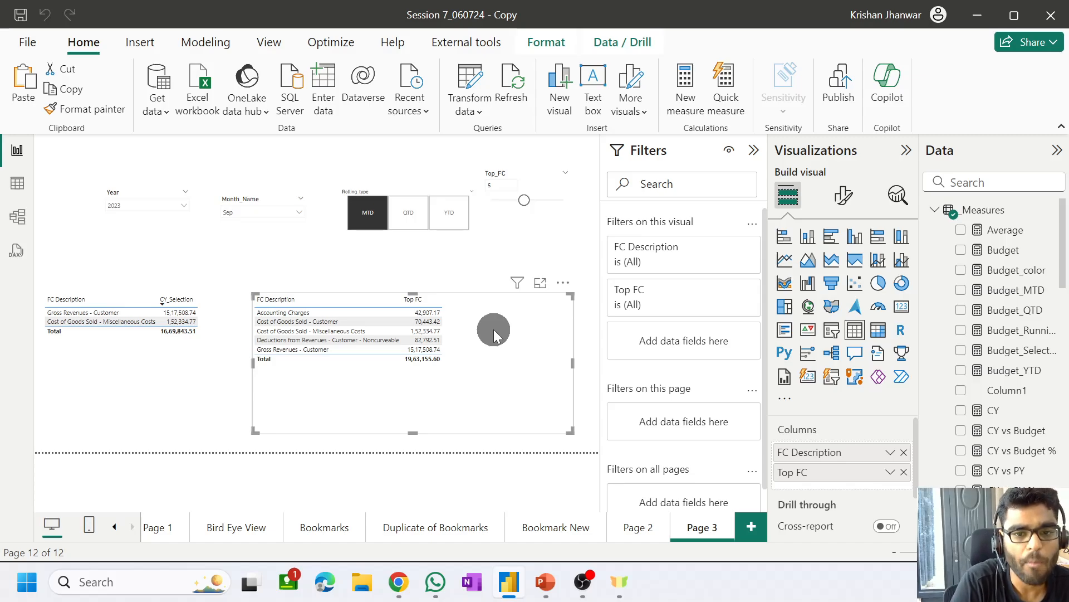
pyautogui.click(476, 255)
# - Add a new measure named experiment to the _Measures table
pyautogui.click(1007, 176)
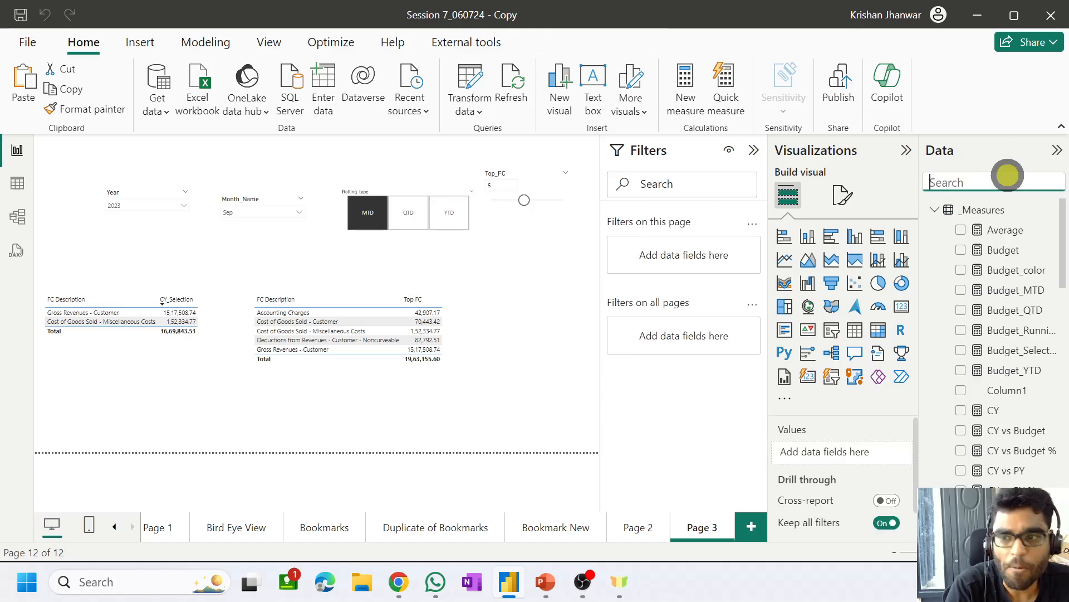
pyautogui.click(1053, 212)
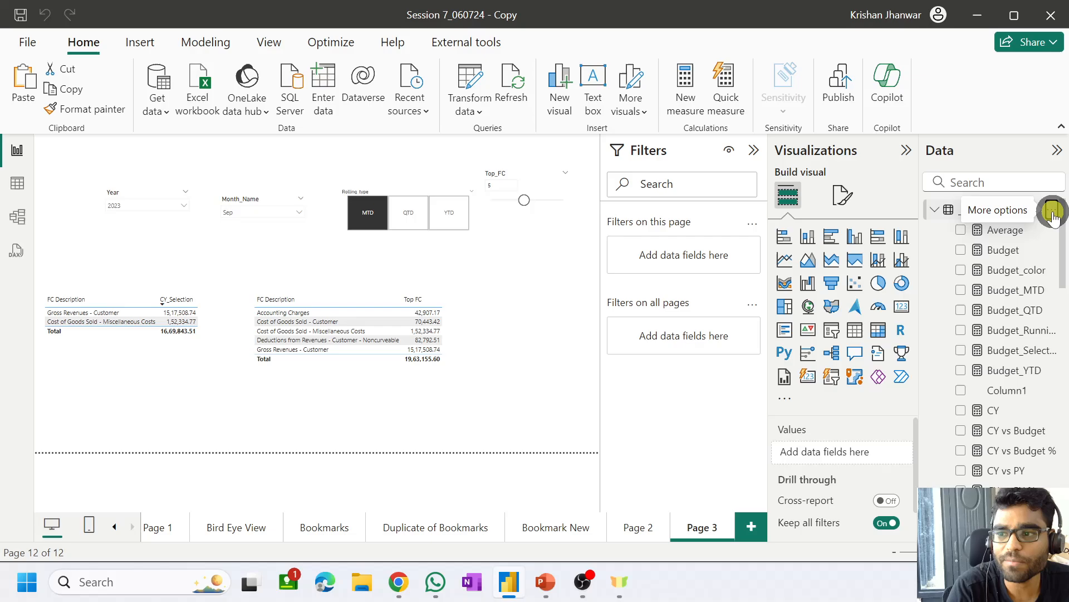
pyautogui.click(979, 245)
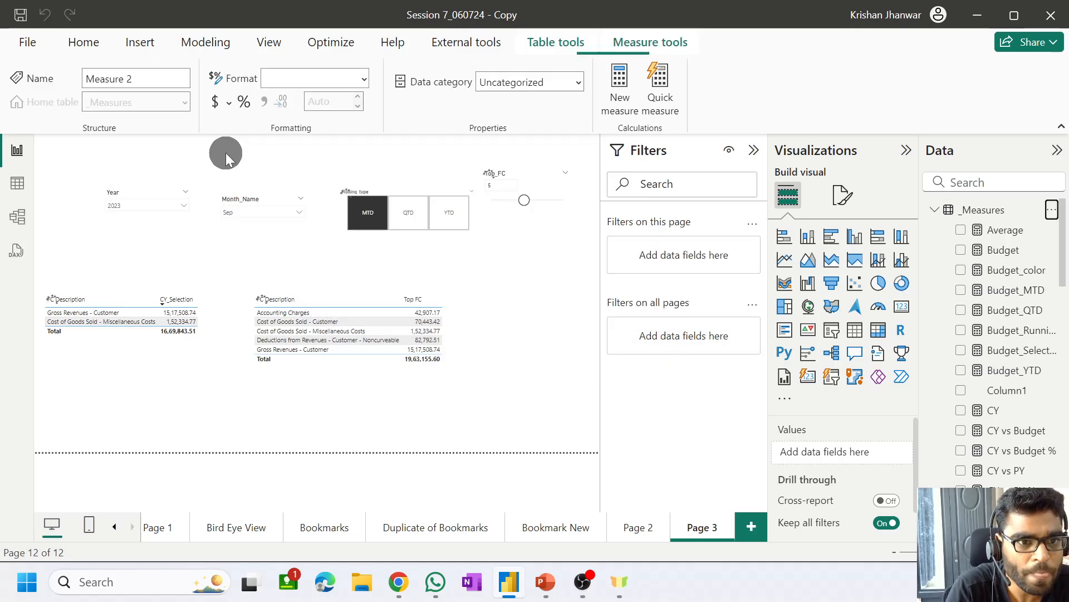
pyautogui.press('Right')
pyautogui.press('Left')
pyautogui.press('Left')
pyautogui.press('Left')
pyautogui.hotkey('shift', 'Home')
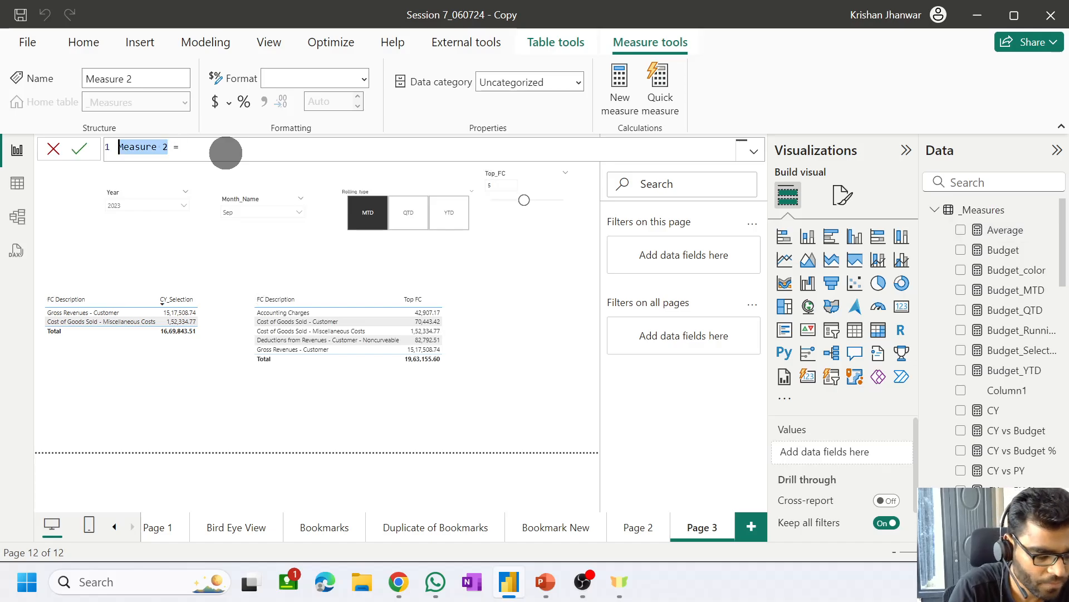
pyautogui.write('experiment')
pyautogui.press('Right')
pyautogui.press('Right')
pyautogui.press('Right')
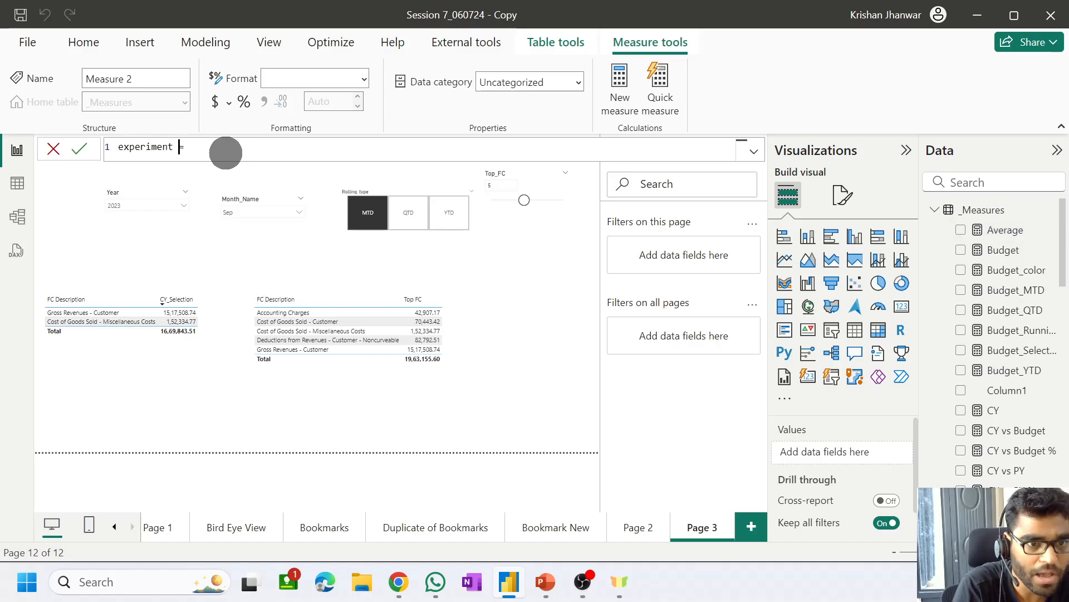
# - Define the experiment measure as [CY_Selection] and commit the formula
pyautogui.write('sum(')
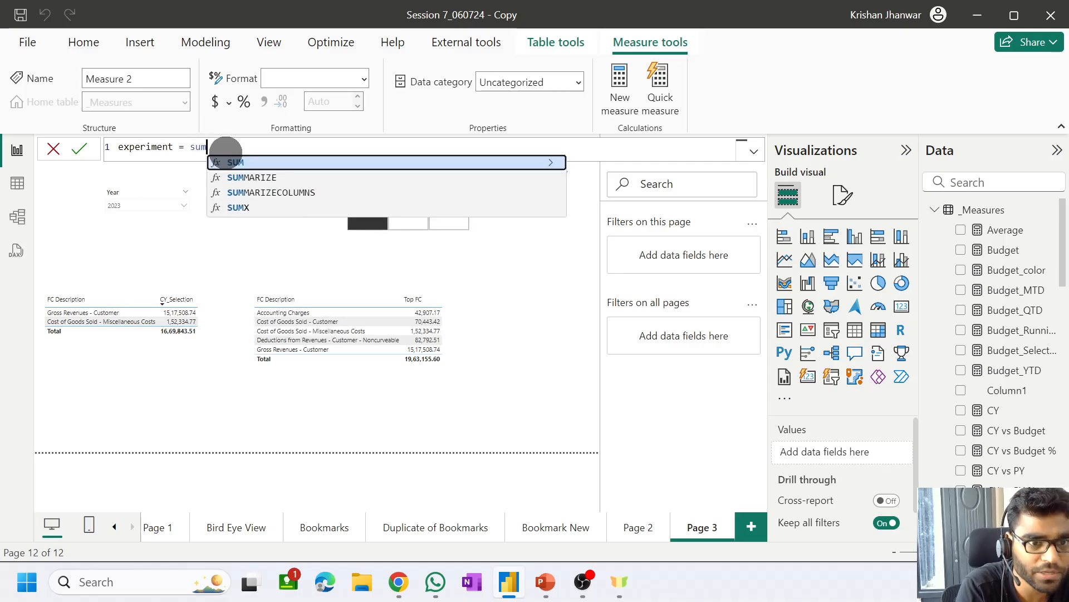
pyautogui.hotkey('ctrl', 'shift', 'Left')
pyautogui.press('BackSpace')
pyautogui.write('cy')
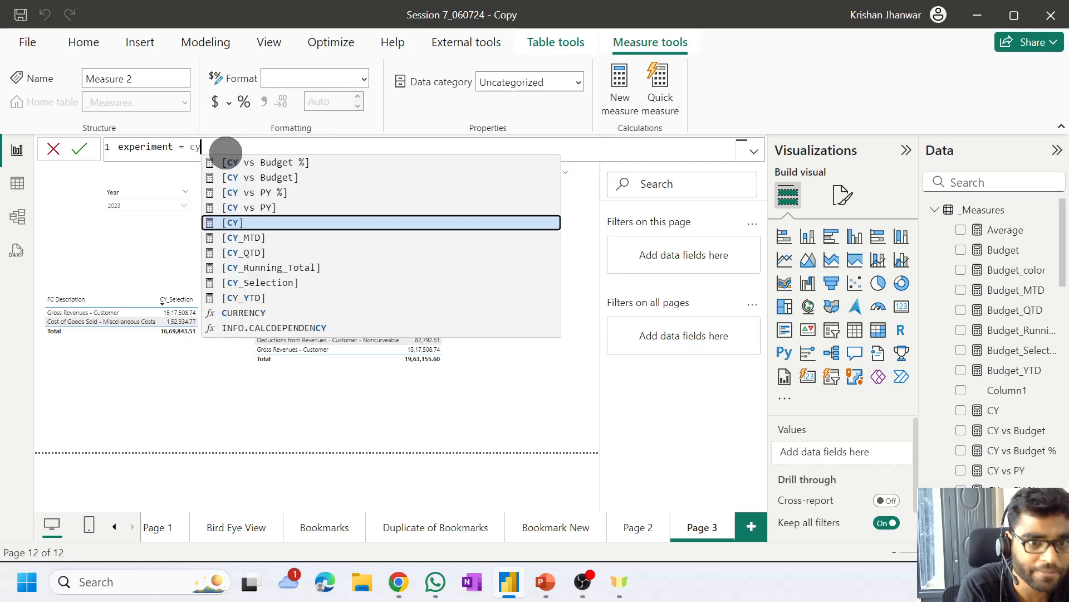
pyautogui.press('Down')
pyautogui.press('Down')
pyautogui.press('Down')
pyautogui.press('Down')
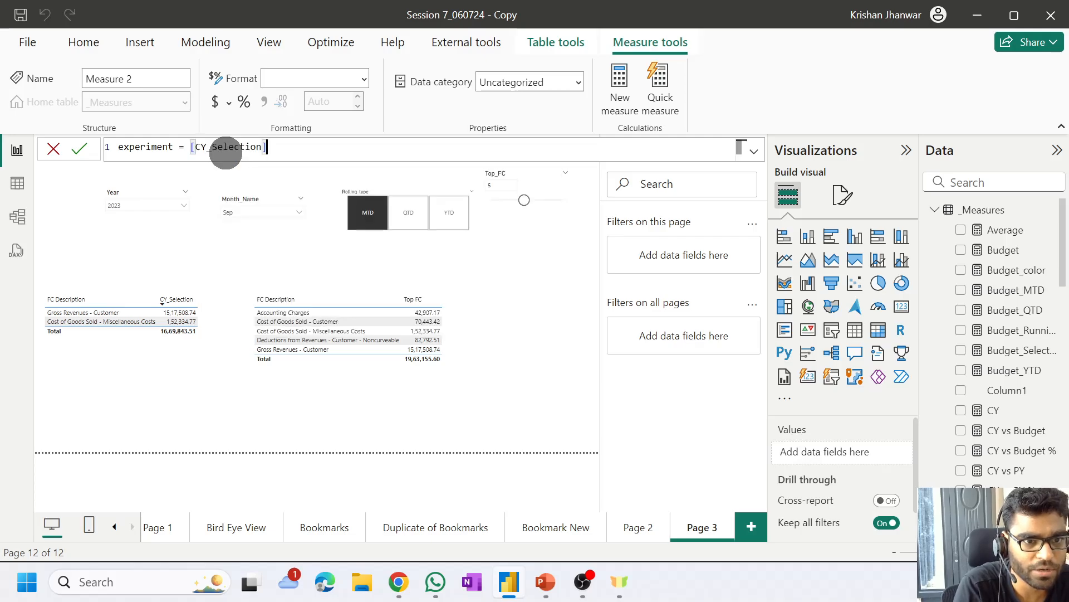
pyautogui.press('Tab')
pyautogui.click(83, 148)
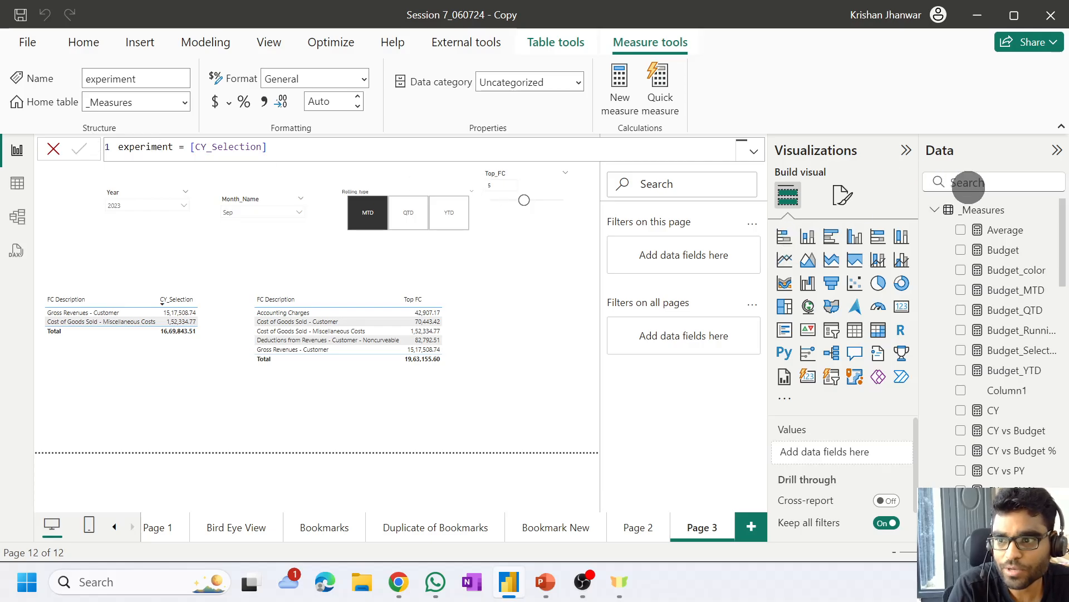
# - Show the experiment measure in a card visual placed below the Top_FC slicer, beside the Top FC table
pyautogui.click(968, 184)
pyautogui.write('exp')
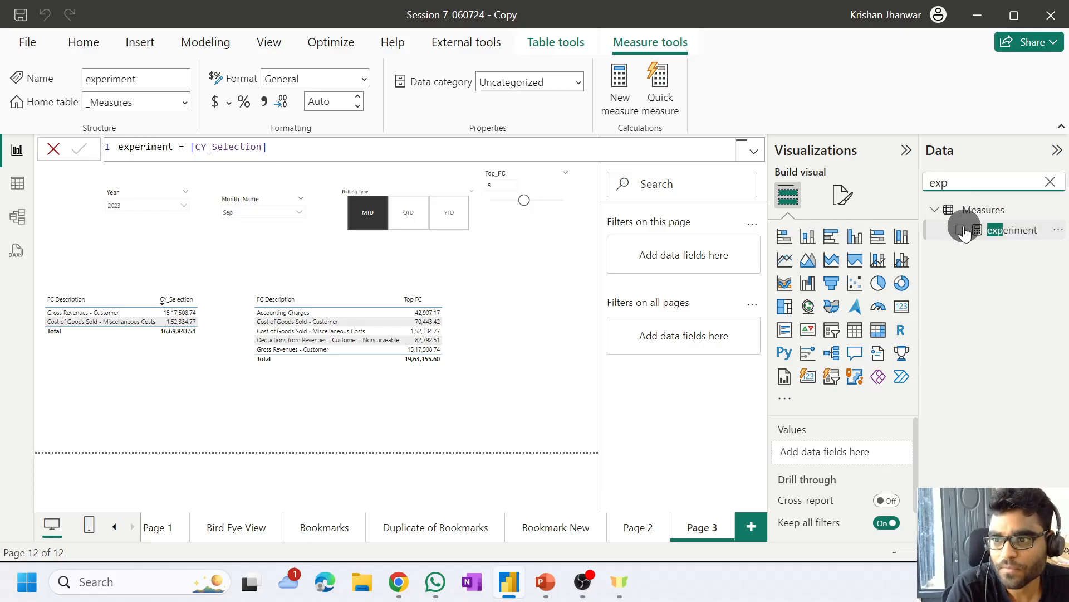
pyautogui.click(963, 229)
pyautogui.click(962, 230)
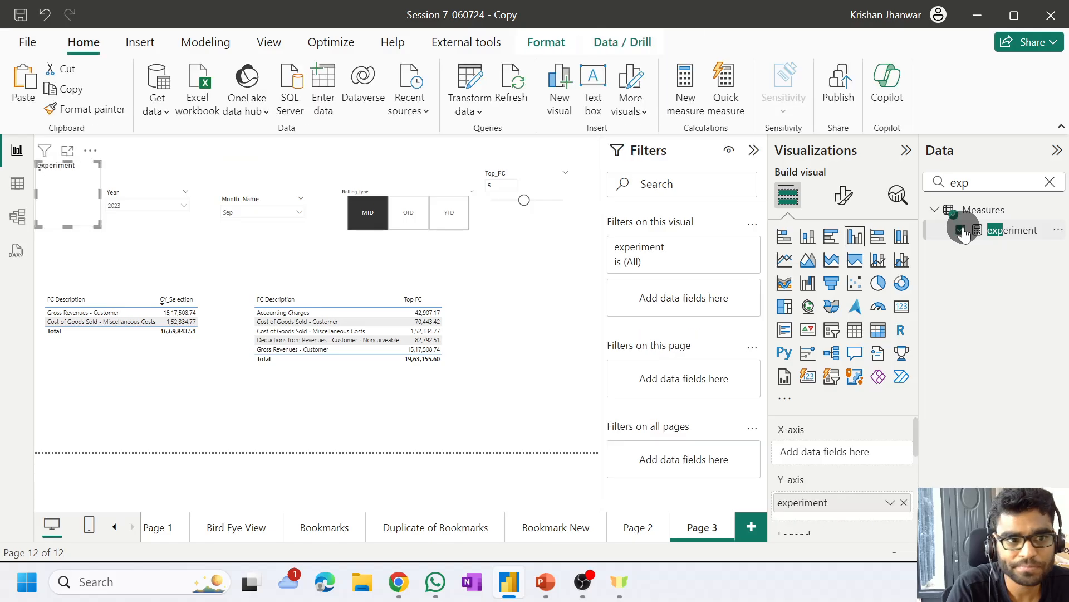
pyautogui.moveTo(246, 184); pyautogui.dragTo(565, 269)
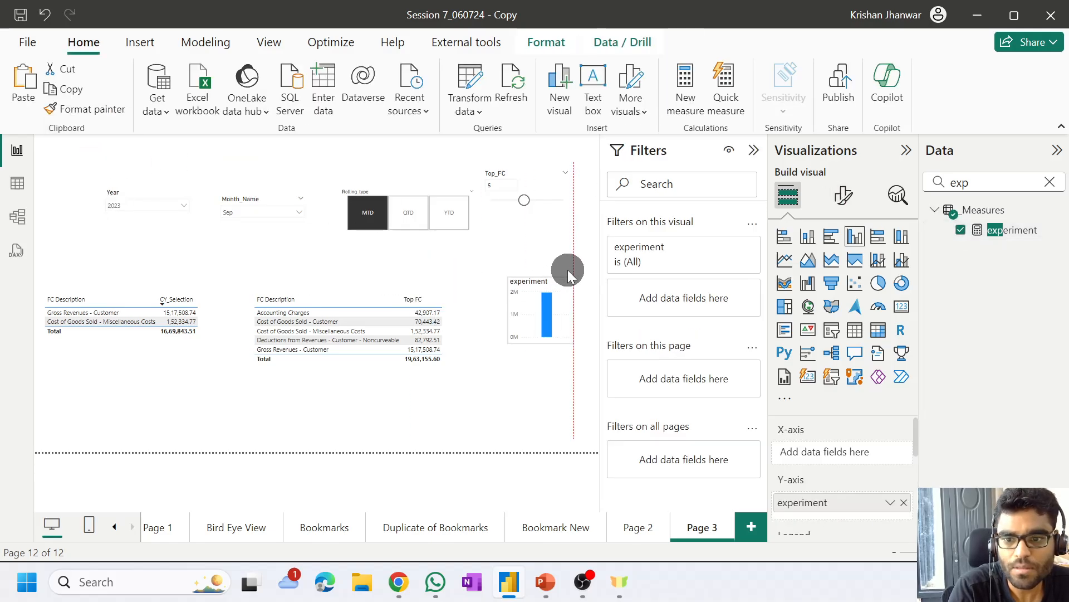
pyautogui.click(902, 307)
pyautogui.moveTo(509, 309); pyautogui.dragTo(480, 310)
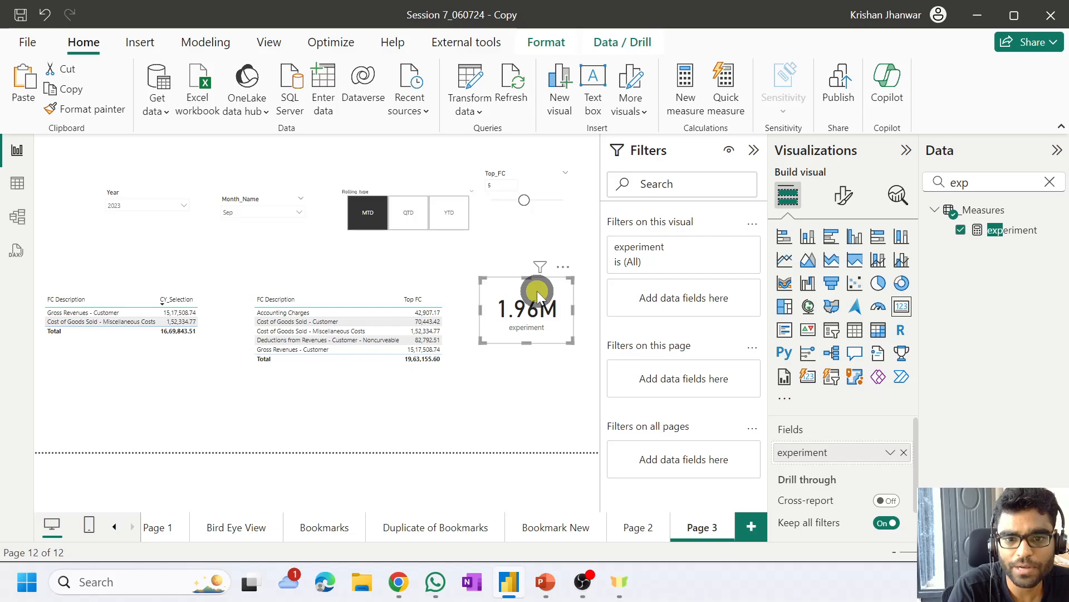
pyautogui.moveTo(537, 291); pyautogui.dragTo(552, 292)
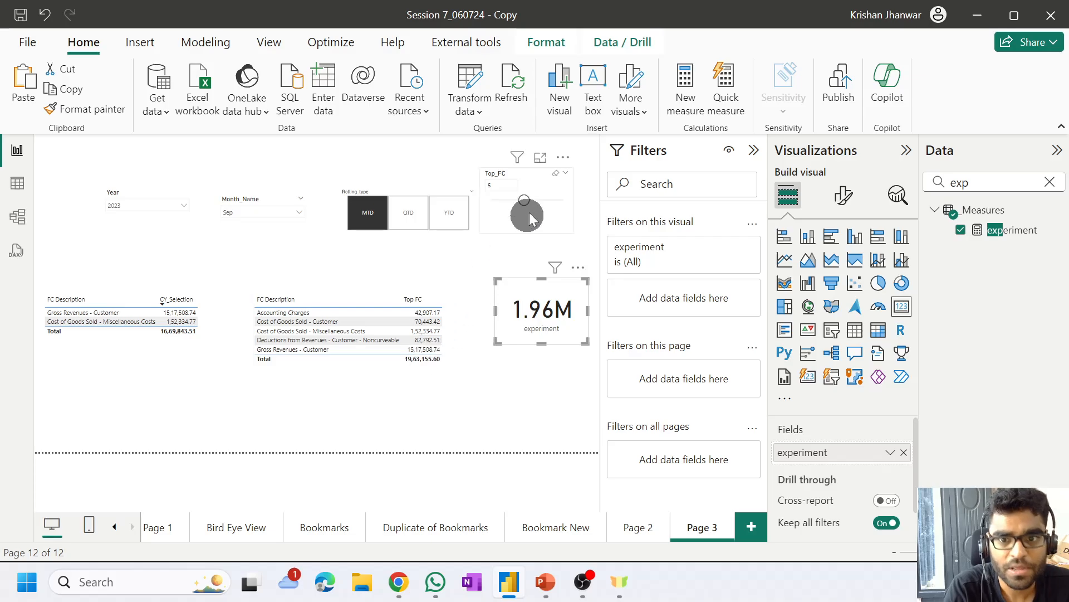
# - Set the Top_FC slicer to 2 and redefine the experiment measure as [CY_Selection] - [Top FC]
pyautogui.moveTo(528, 207); pyautogui.dragTo(499, 201)
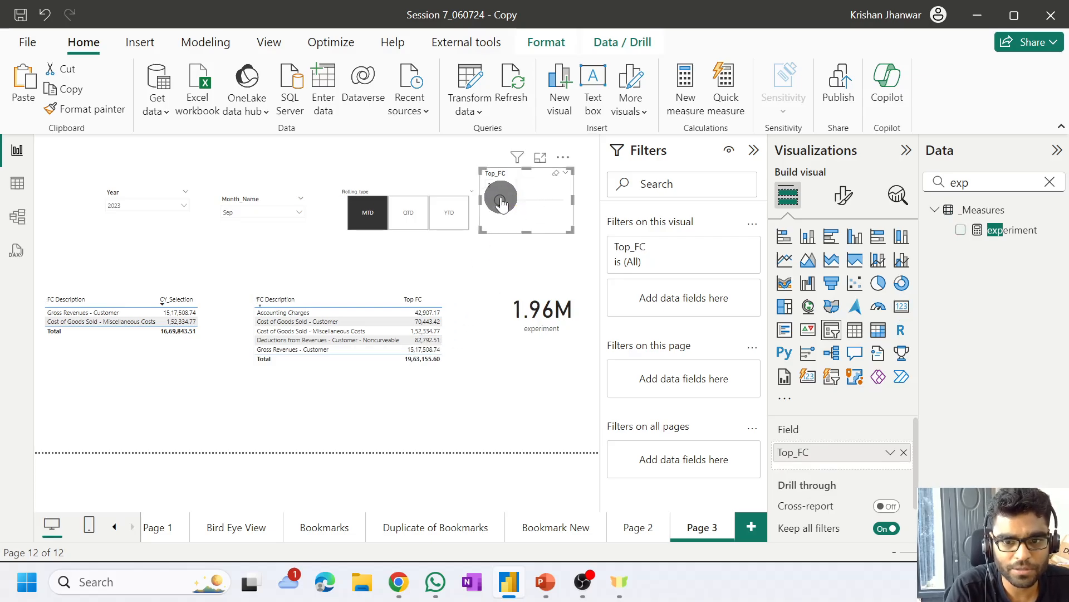
pyautogui.click(553, 287)
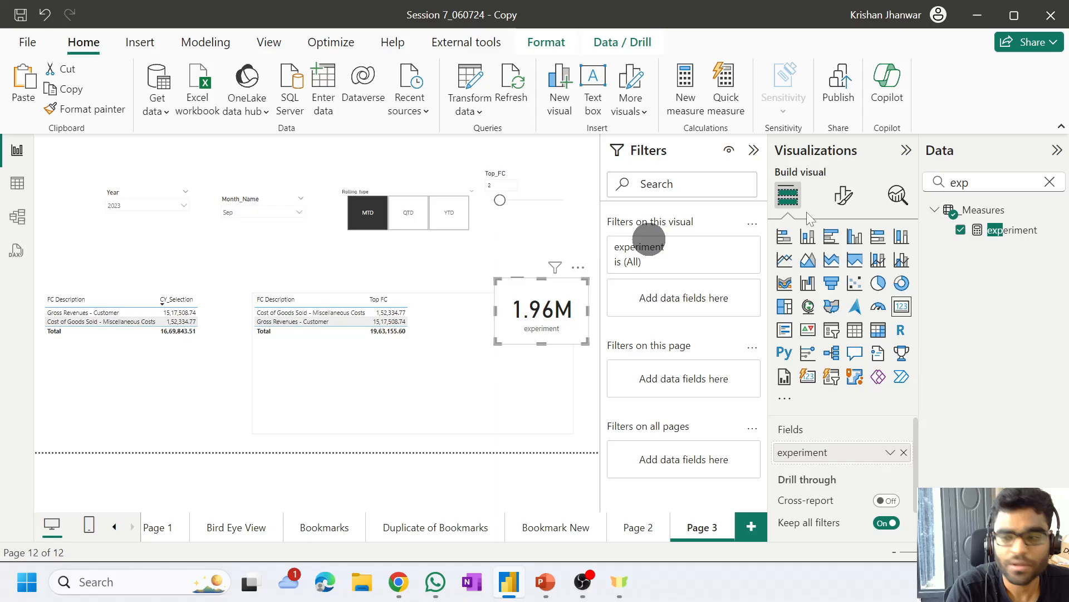
pyautogui.click(1013, 230)
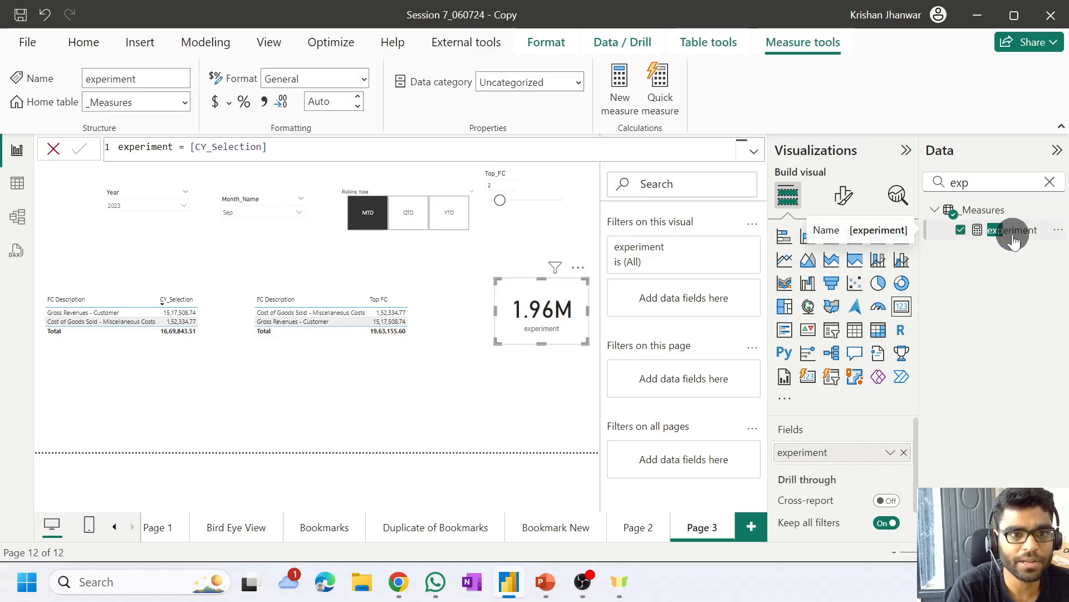
pyautogui.click(309, 149)
pyautogui.write('- top')
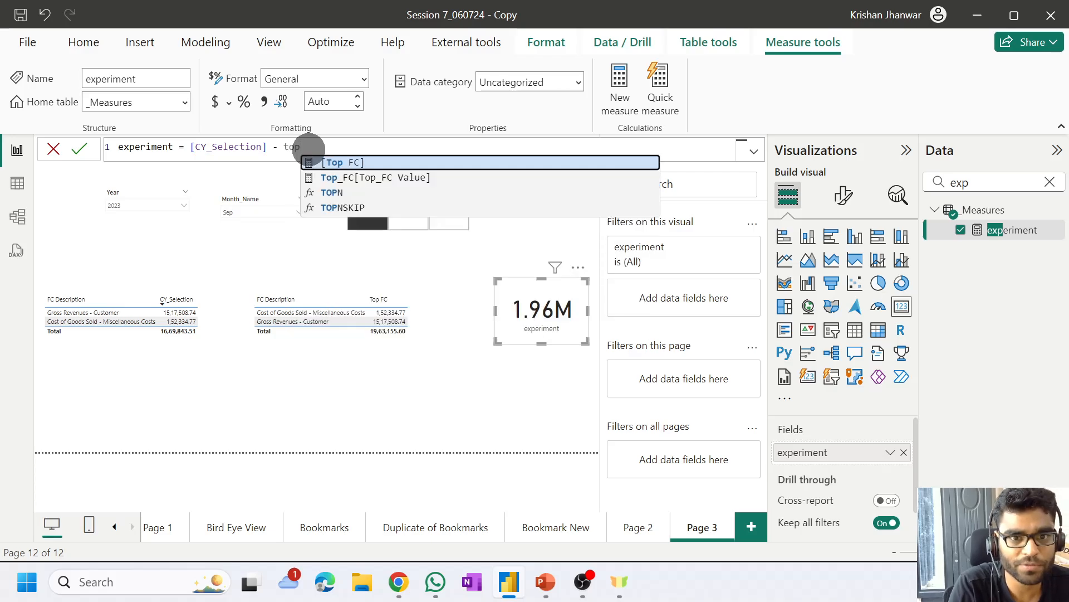
pyautogui.press('Tab')
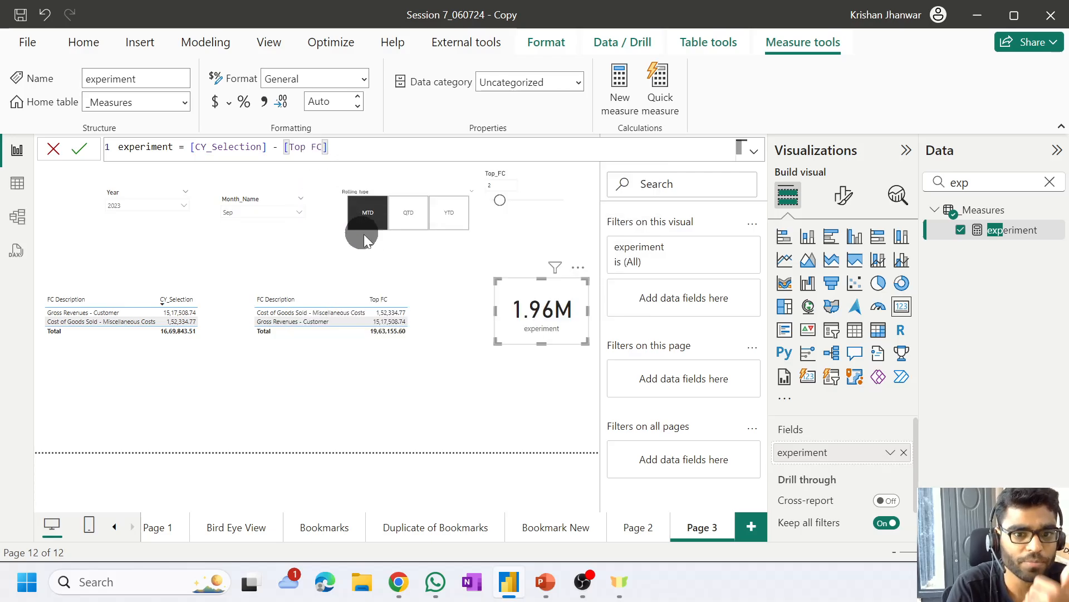
pyautogui.click(81, 149)
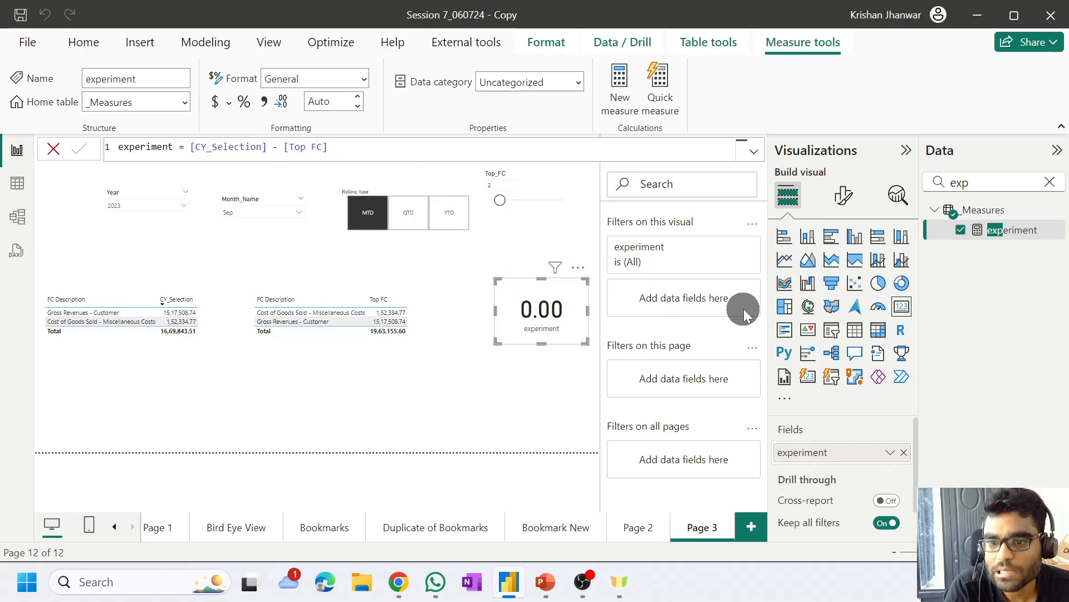
# - Set the display units of the experiment card's callout value to None
pyautogui.click(843, 194)
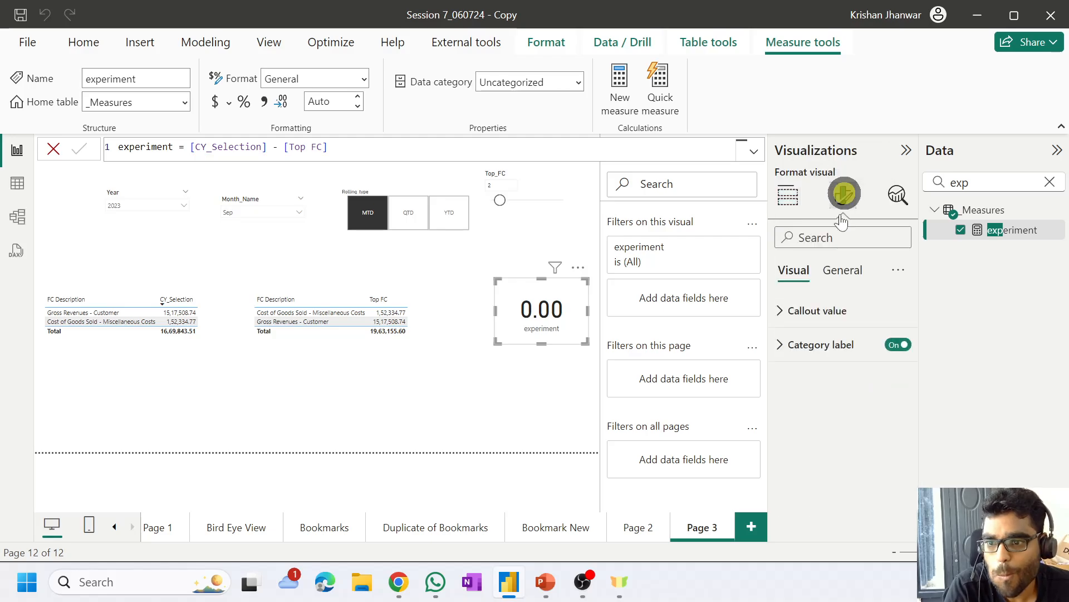
pyautogui.click(842, 269)
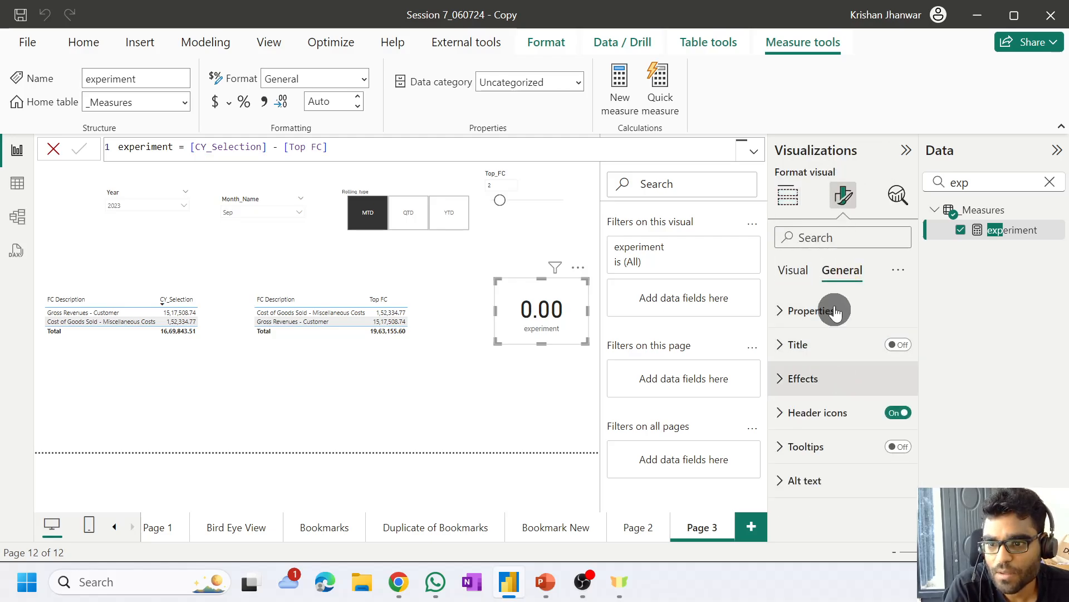
pyautogui.click(802, 278)
pyautogui.click(781, 344)
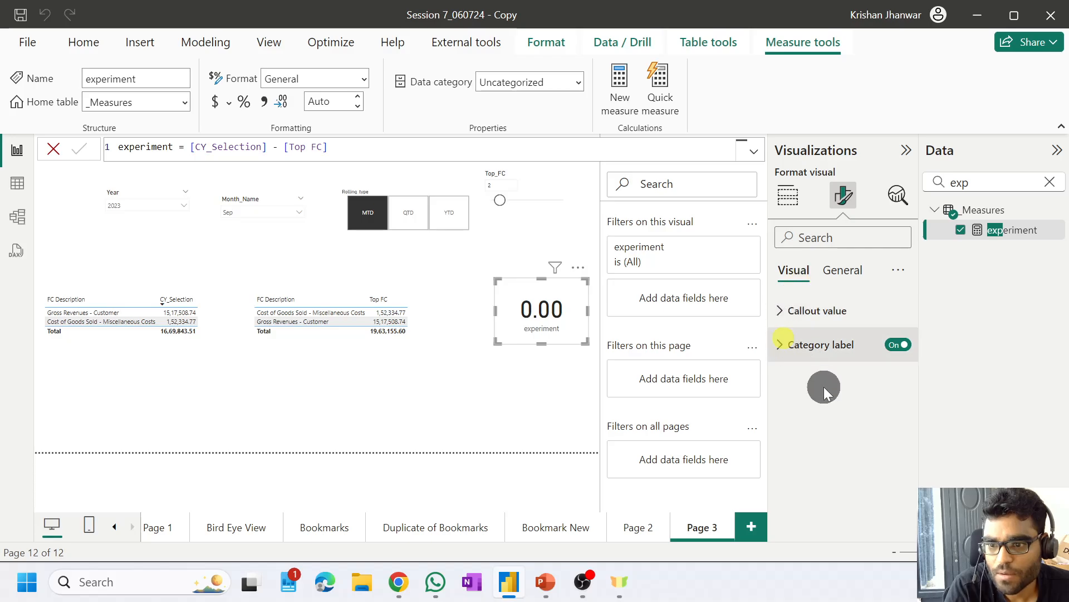
pyautogui.click(782, 309)
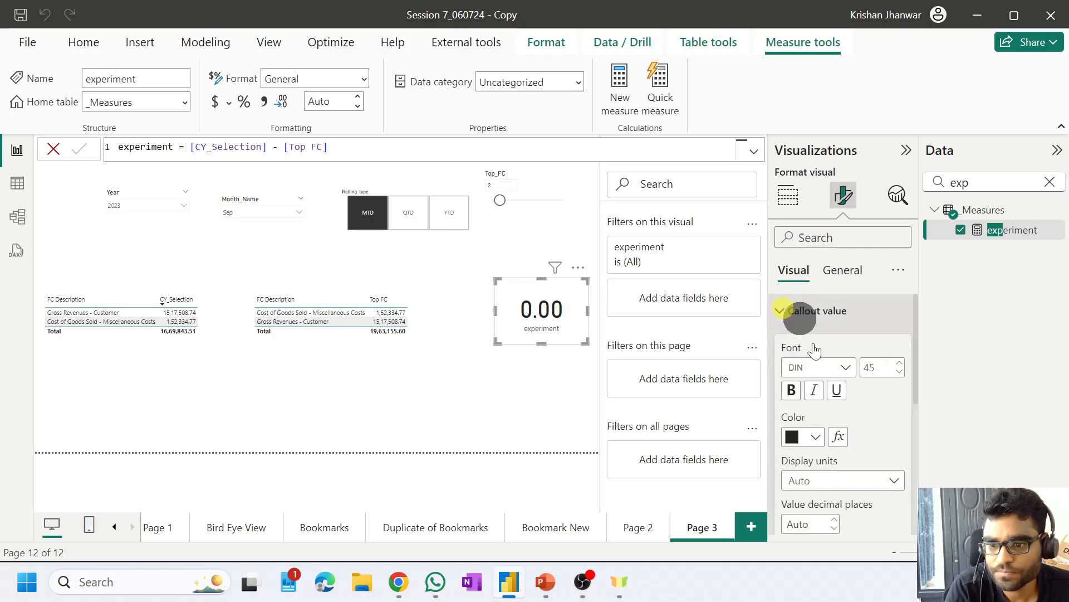
pyautogui.scroll(-2, 847, 389)
pyautogui.click(847, 384)
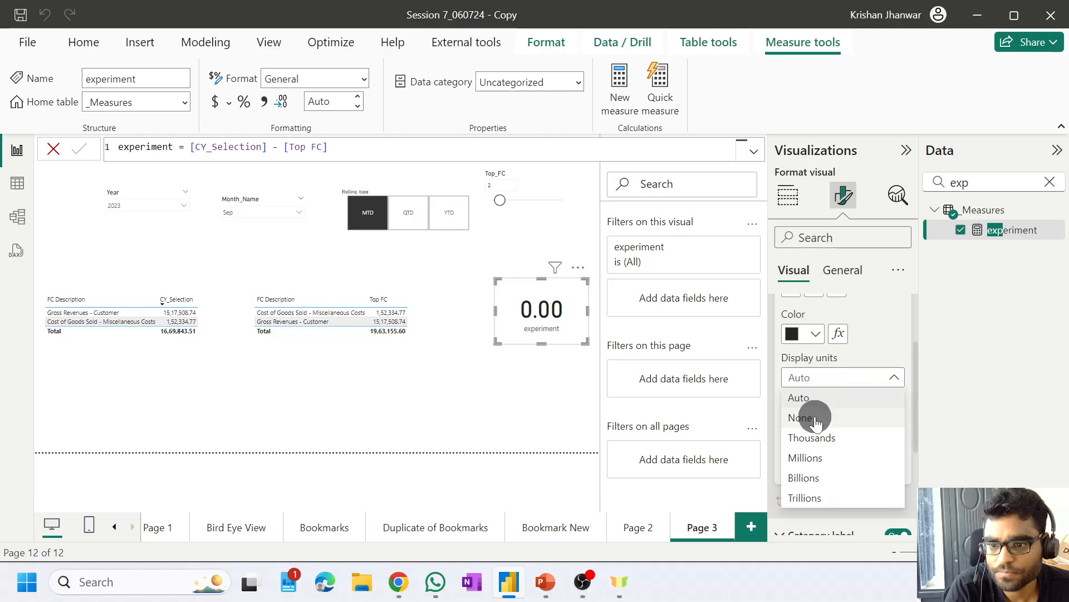
pyautogui.click(814, 419)
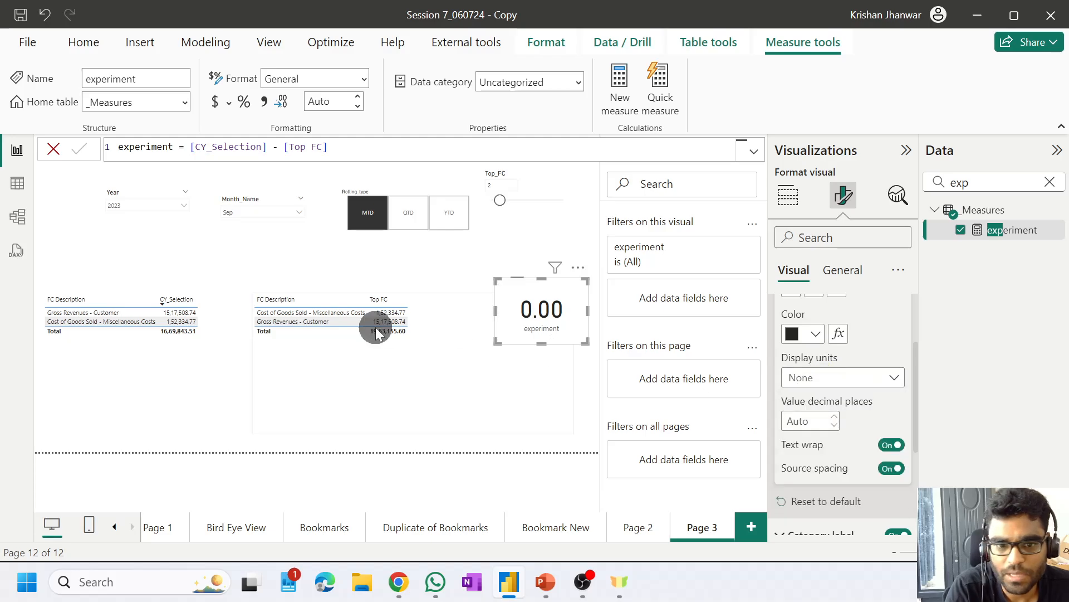
# - Redefine the experiment measure as [Top FC] and commit the formula
pyautogui.click(284, 150)
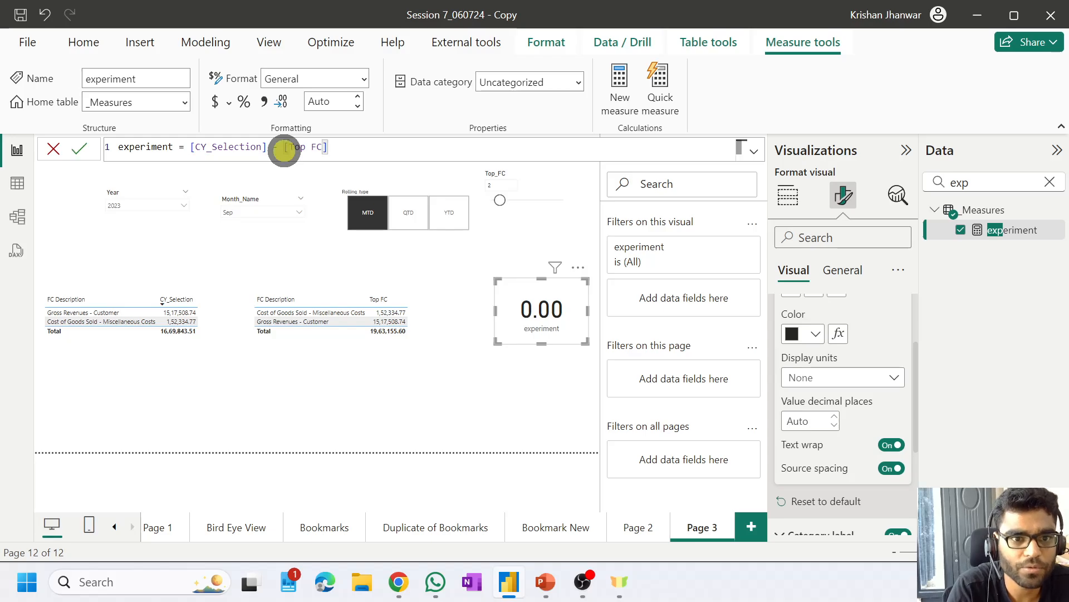
pyautogui.hotkey('ctrl', 'shift', 'Left')
pyautogui.hotkey('ctrl', 'shift', 'Left')
pyautogui.hotkey('ctrl', 'shift', 'Left')
pyautogui.hotkey('shift', 'Left')
pyautogui.press('BackSpace')
pyautogui.press('BackSpace')
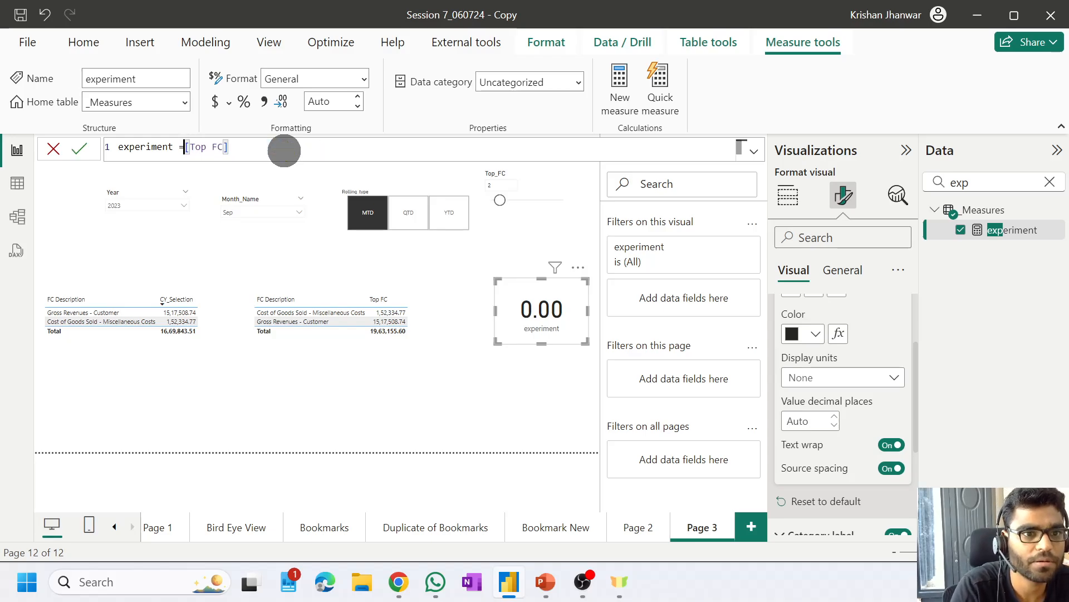
pyautogui.click(74, 146)
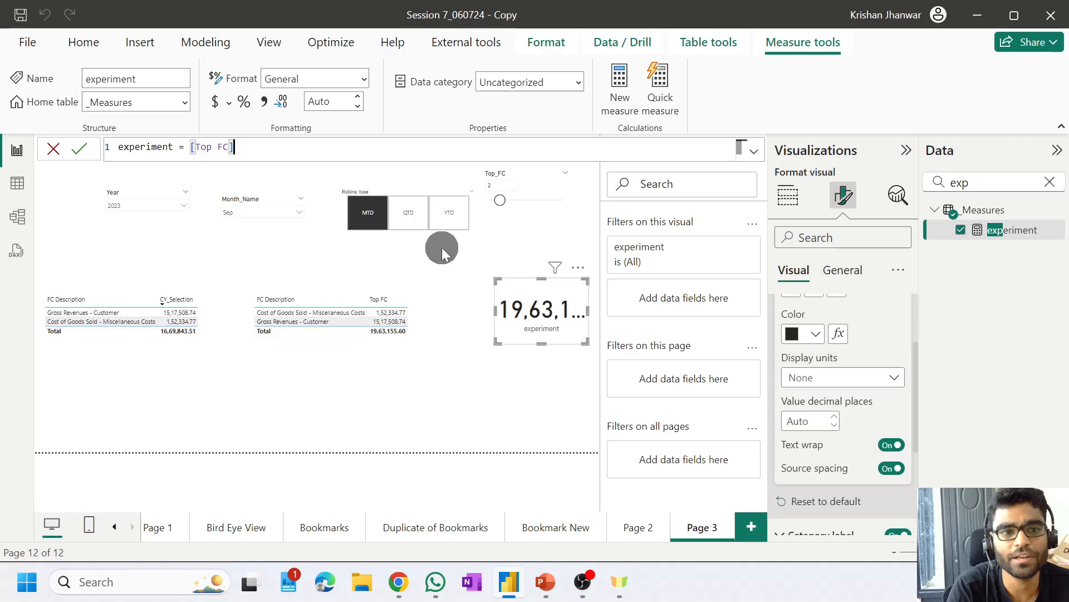
# - Set the Top_FC slicer to 5 and display the experiment measure's formula
pyautogui.moveTo(499, 200); pyautogui.dragTo(525, 202)
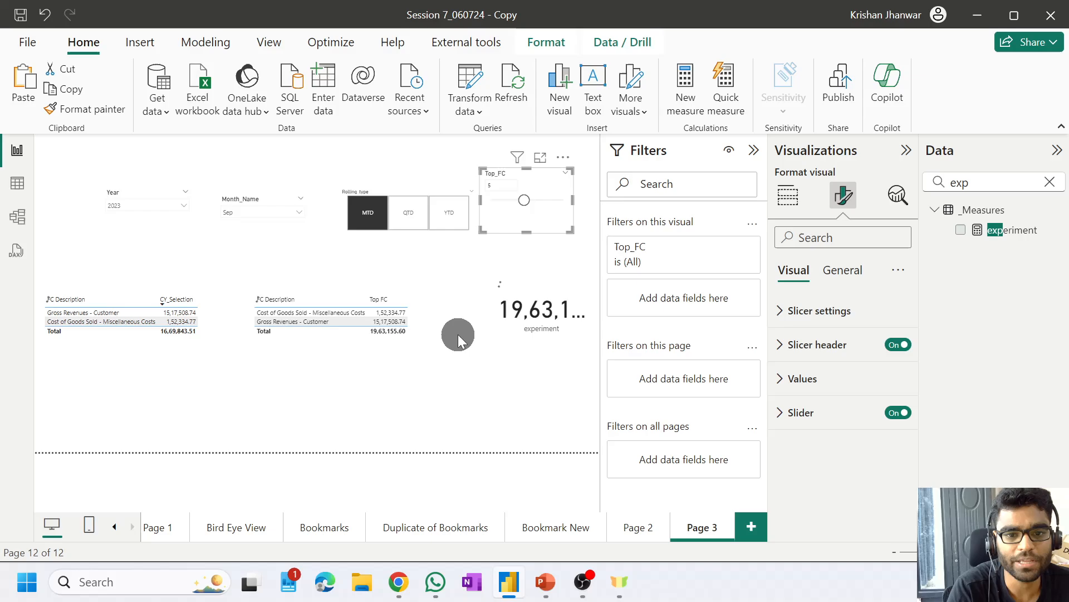
pyautogui.click(554, 291)
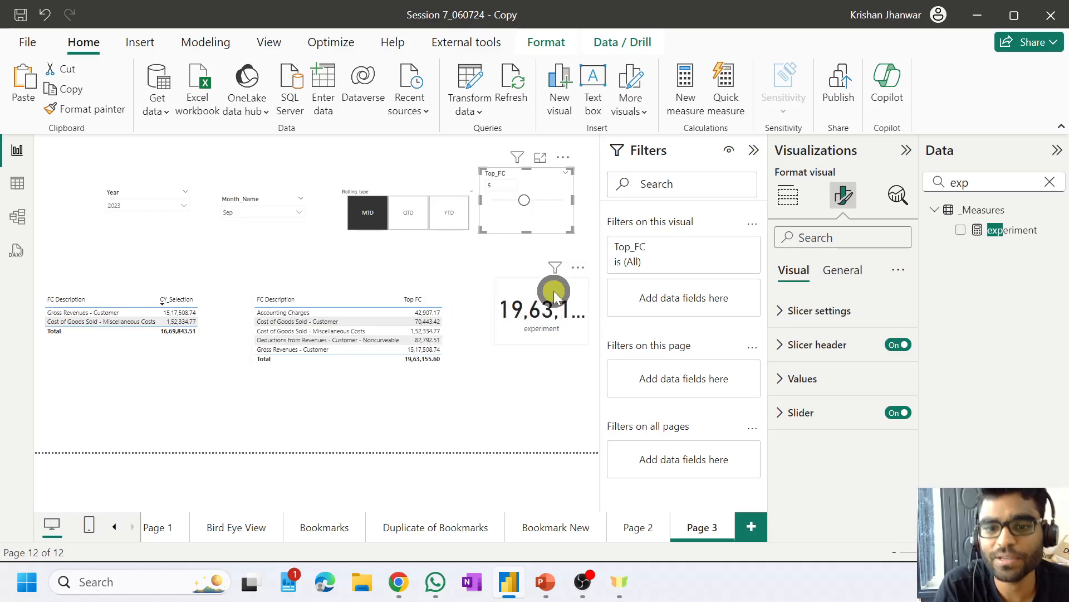
pyautogui.click(1003, 235)
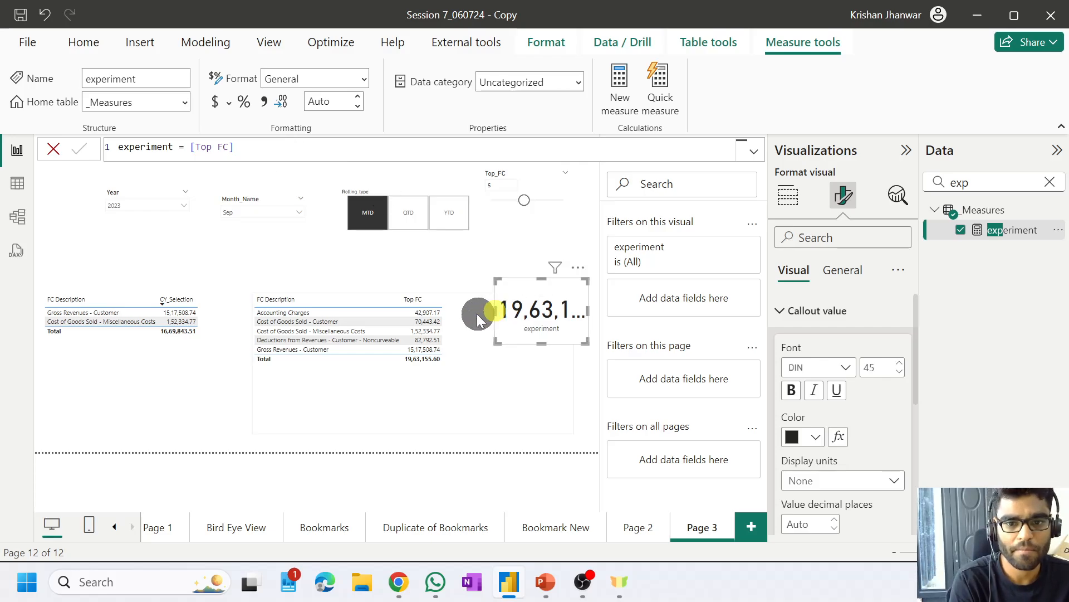
# - Widen the experiment card, move it up beneath the Top_FC slicer, and shift the Top FC table down below the card
pyautogui.moveTo(495, 311); pyautogui.dragTo(471, 316)
pyautogui.moveTo(541, 294); pyautogui.dragTo(536, 249)
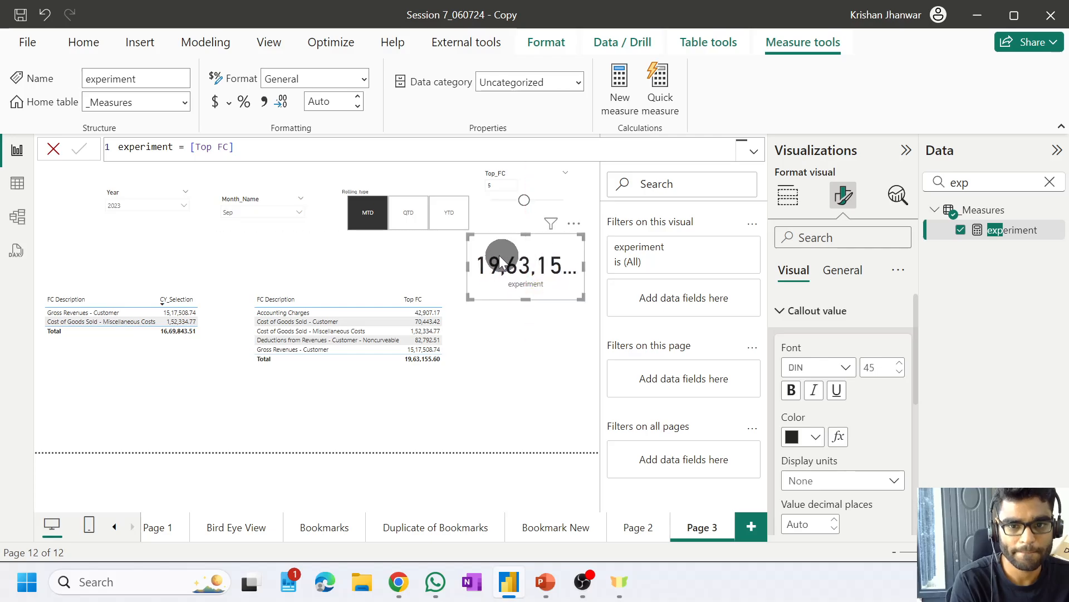
pyautogui.moveTo(468, 266); pyautogui.dragTo(428, 269)
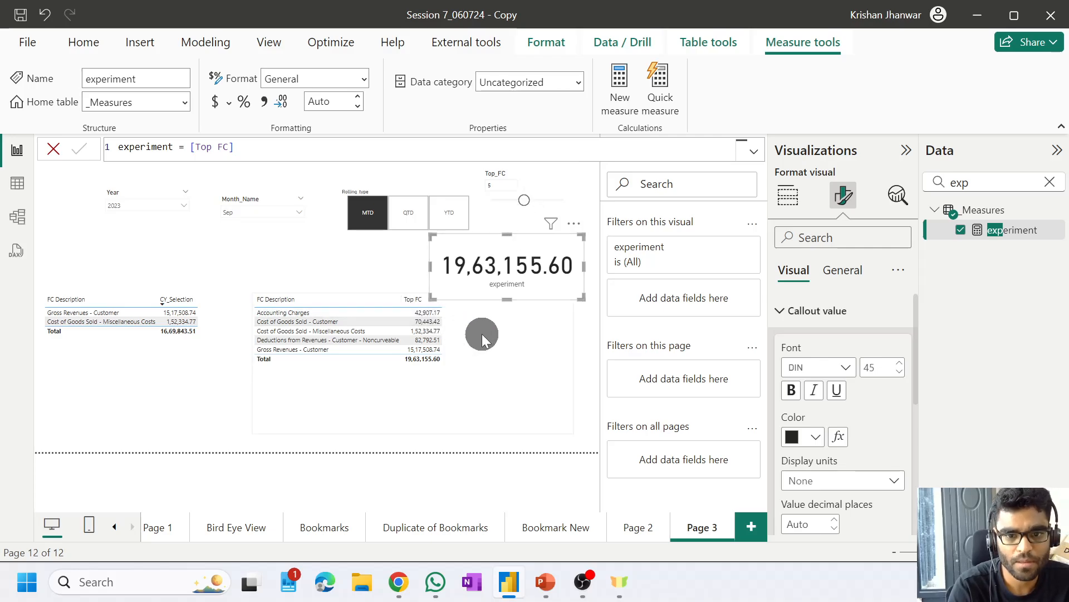
pyautogui.moveTo(483, 356); pyautogui.dragTo(483, 365)
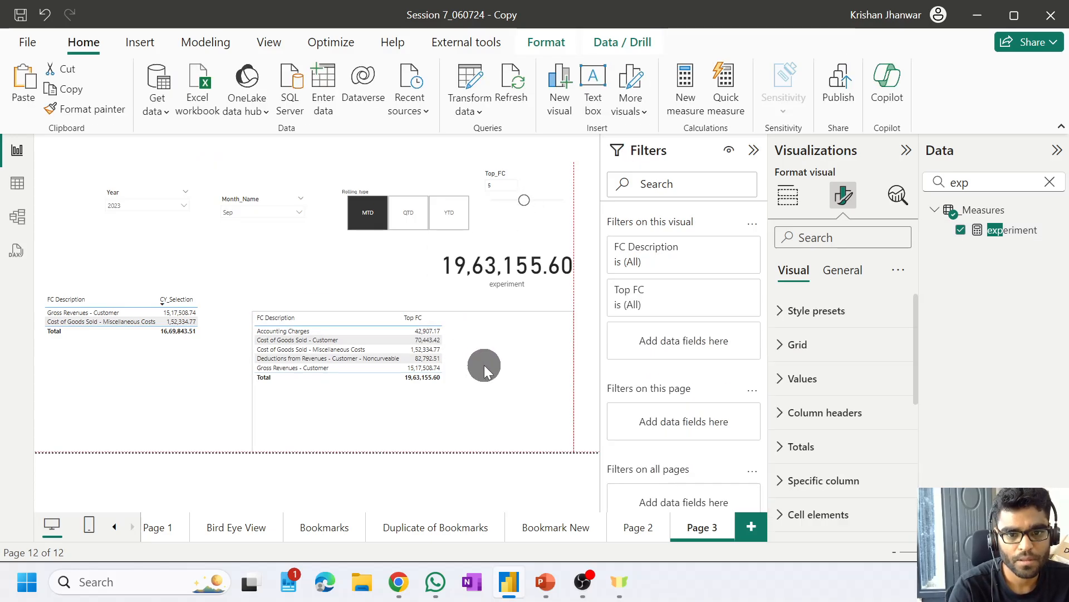
# - Add the CY_Selection measure to the Top FC table and sort the table by CY_Selection in descending order
pyautogui.click(795, 199)
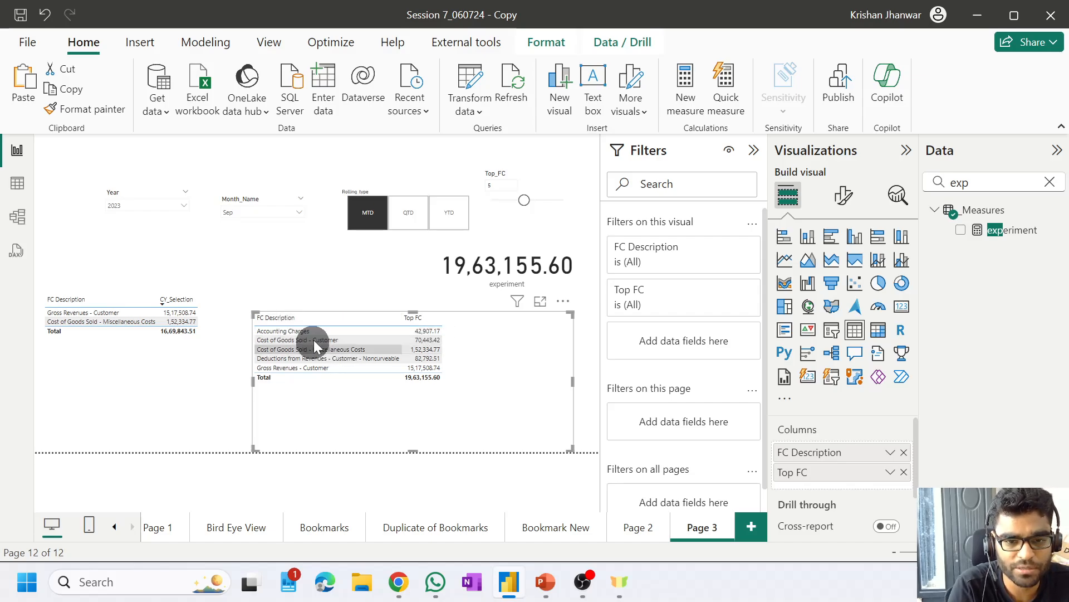
pyautogui.click(376, 289)
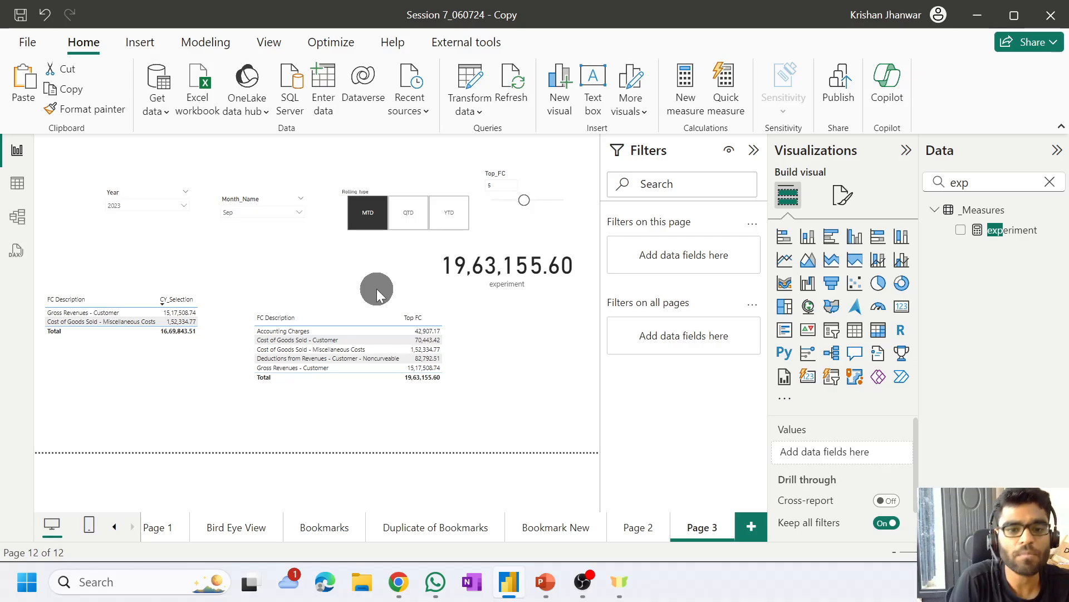
pyautogui.click(470, 370)
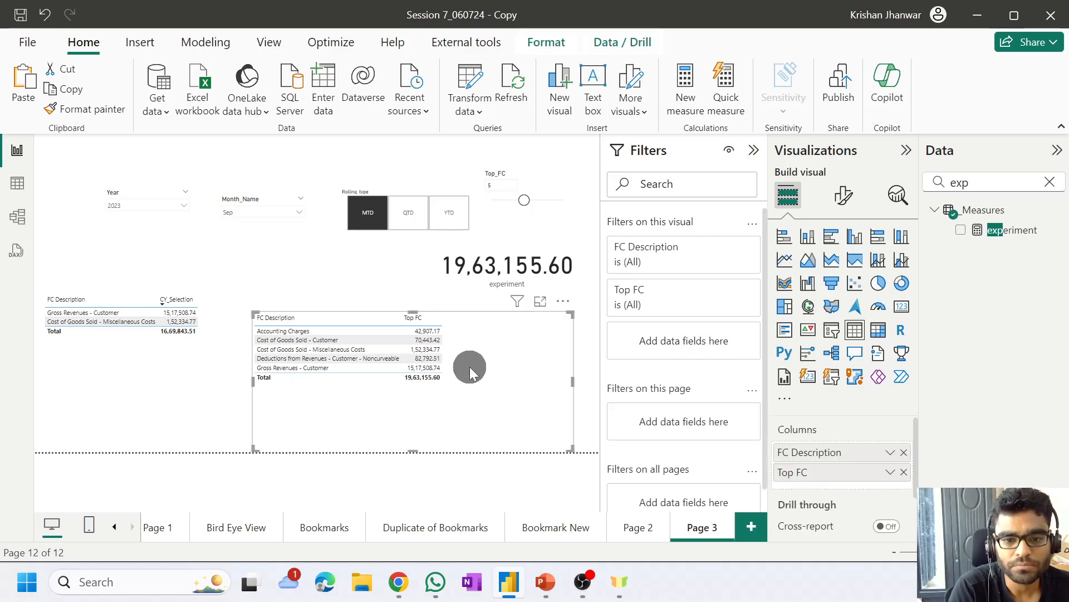
pyautogui.click(986, 177)
pyautogui.hotkey('ctrl', 'a')
pyautogui.write('e')
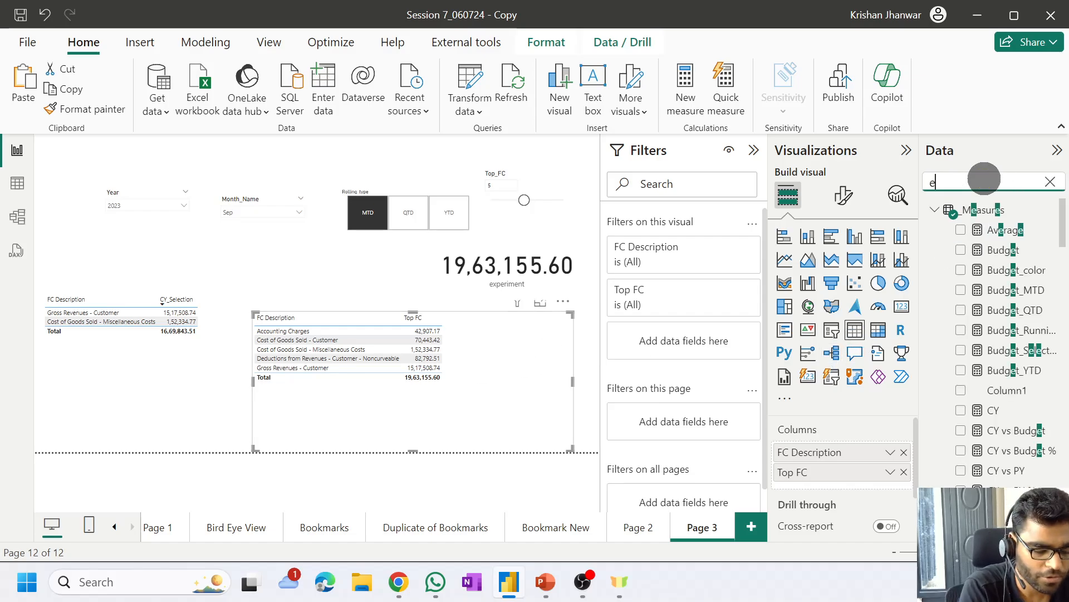
pyautogui.press('BackSpace')
pyautogui.write('cy_s')
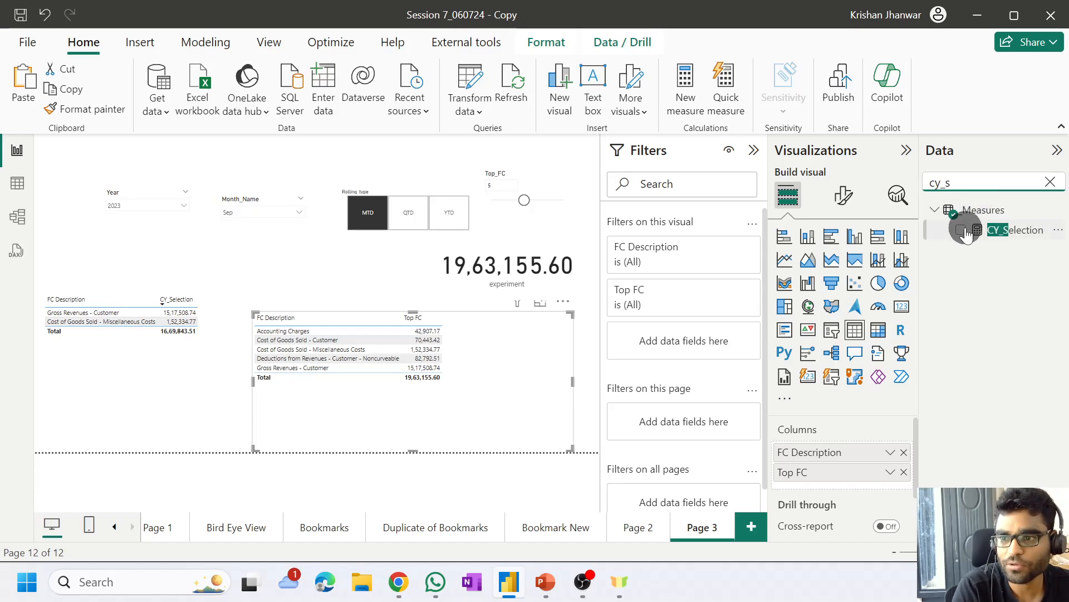
pyautogui.click(961, 230)
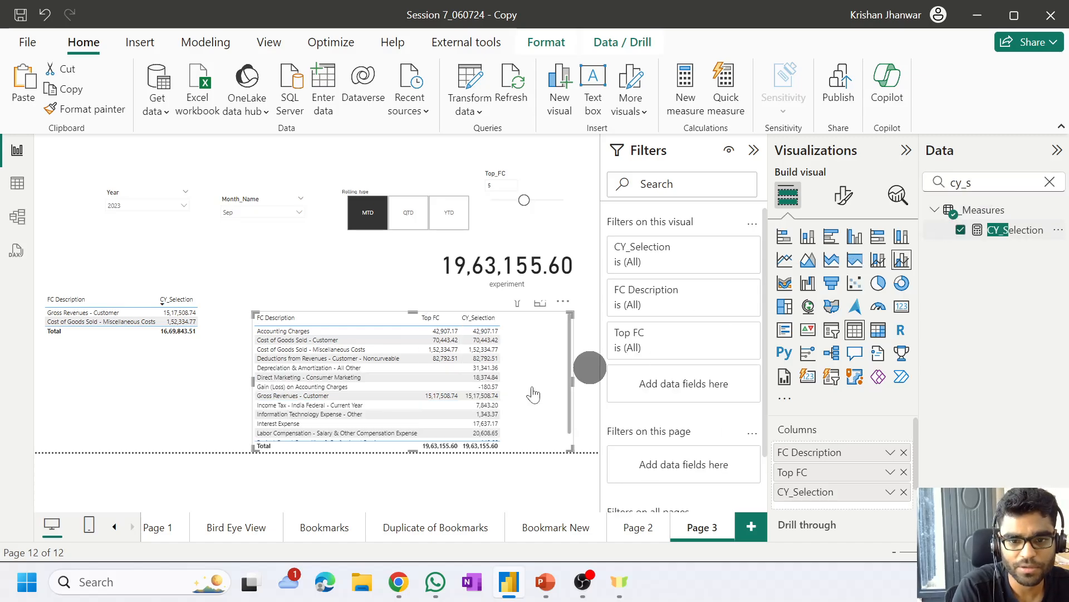
pyautogui.click(463, 323)
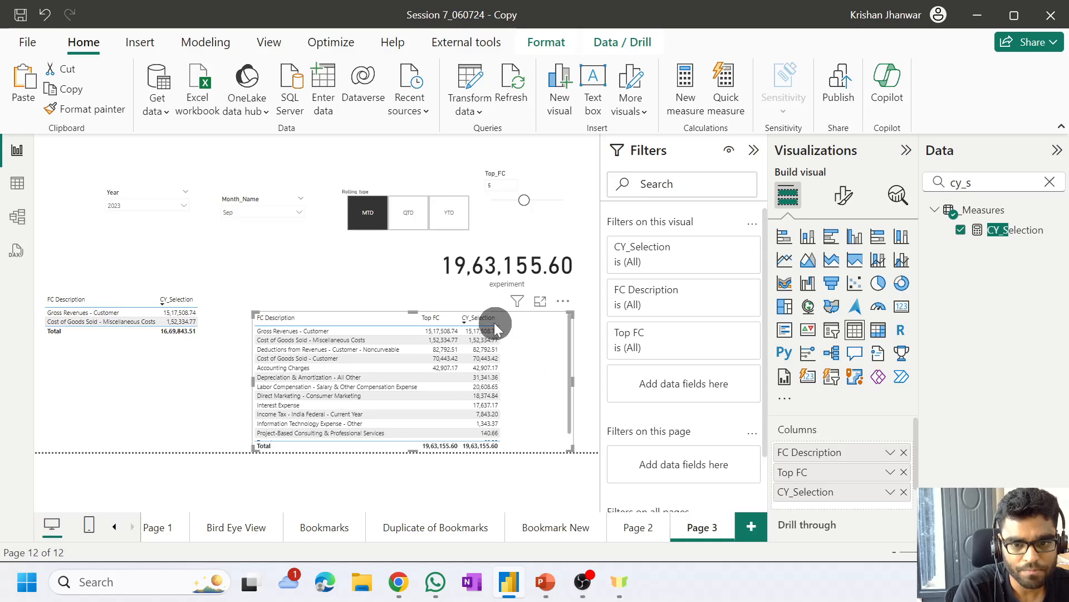
pyautogui.click(521, 354)
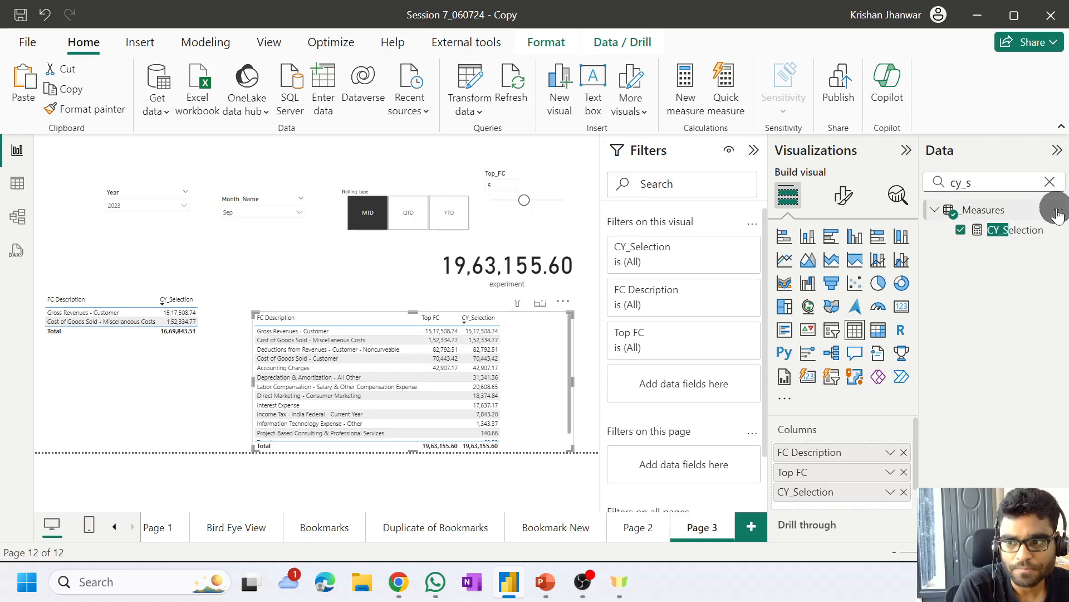
# - Clear the field search and collapse the _Measures, Calendar_Master and FC_Master tables in the field list
pyautogui.click(1050, 184)
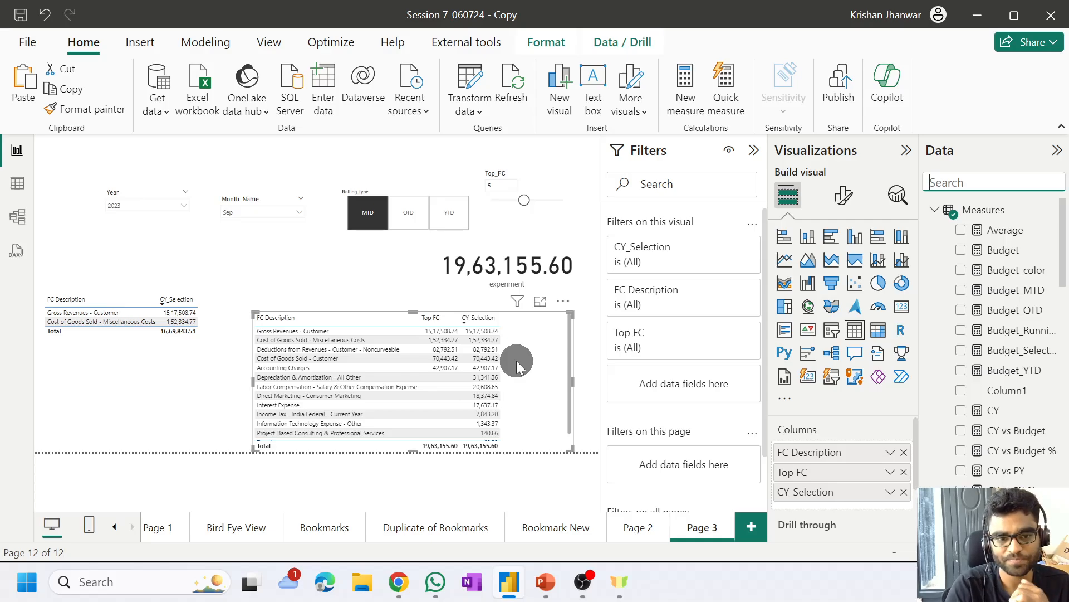
pyautogui.click(565, 378)
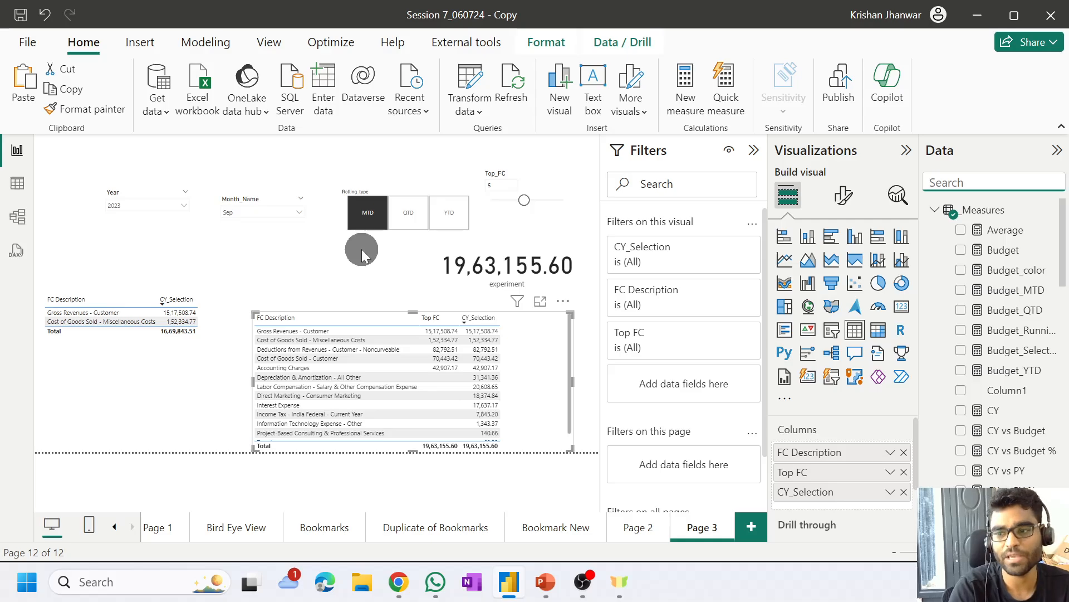
pyautogui.click(934, 212)
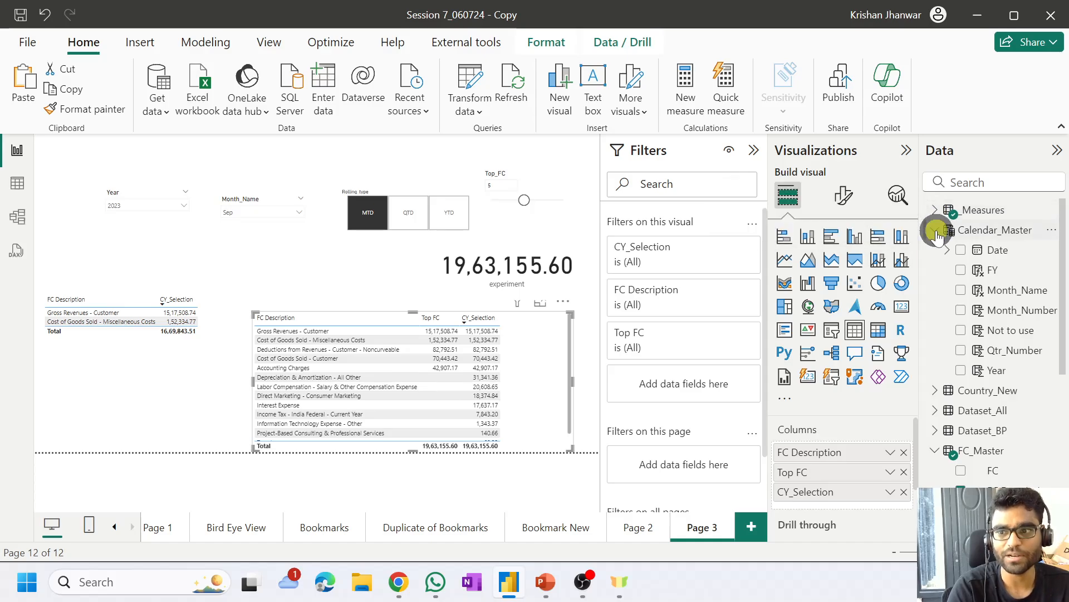
pyautogui.click(936, 231)
pyautogui.click(937, 312)
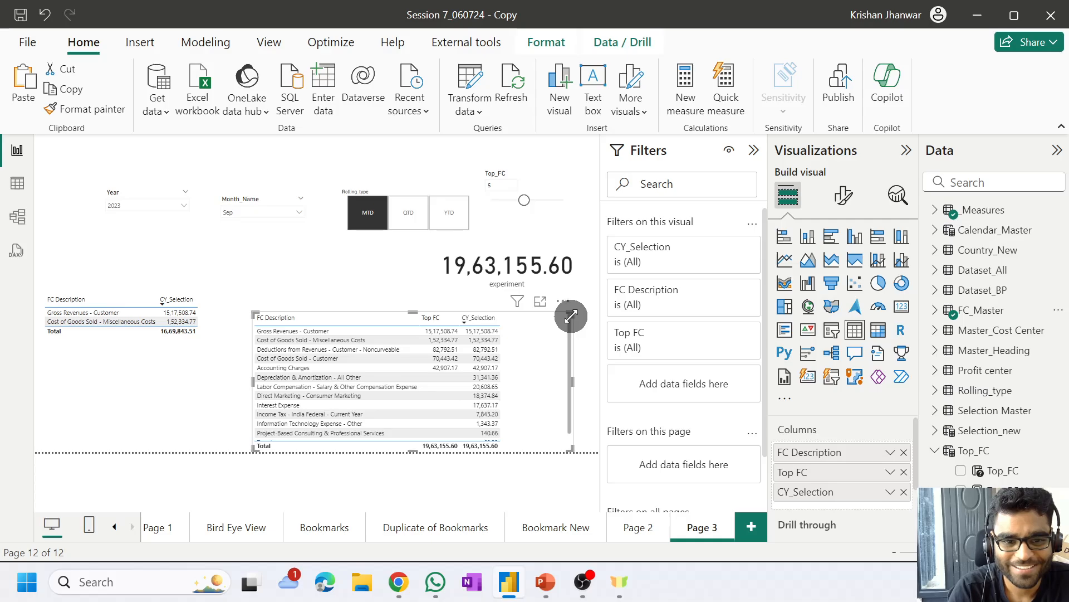
# - Deselect the Top FC table and switch to PowerPoint to look at the Power BI For Finance training presentation
pyautogui.click(346, 282)
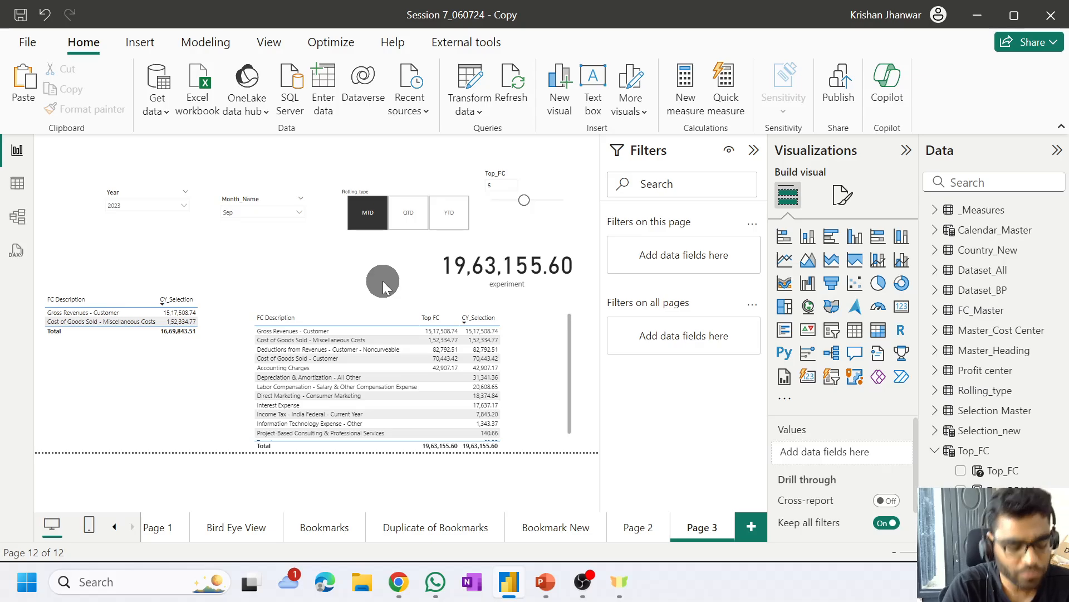
pyautogui.click(388, 280)
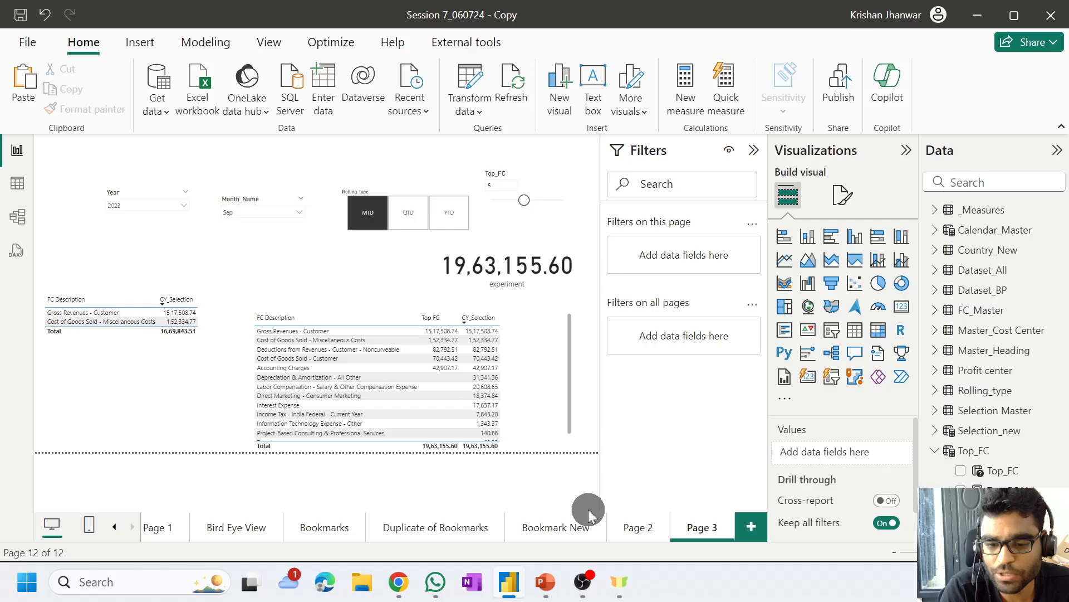
pyautogui.moveTo(552, 593)
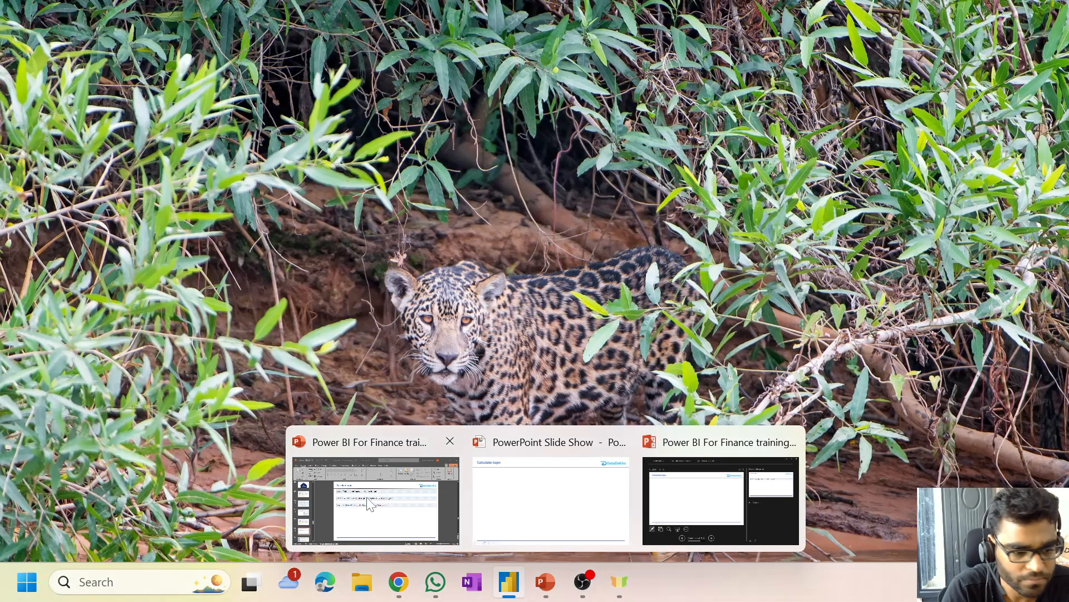
pyautogui.click(364, 494)
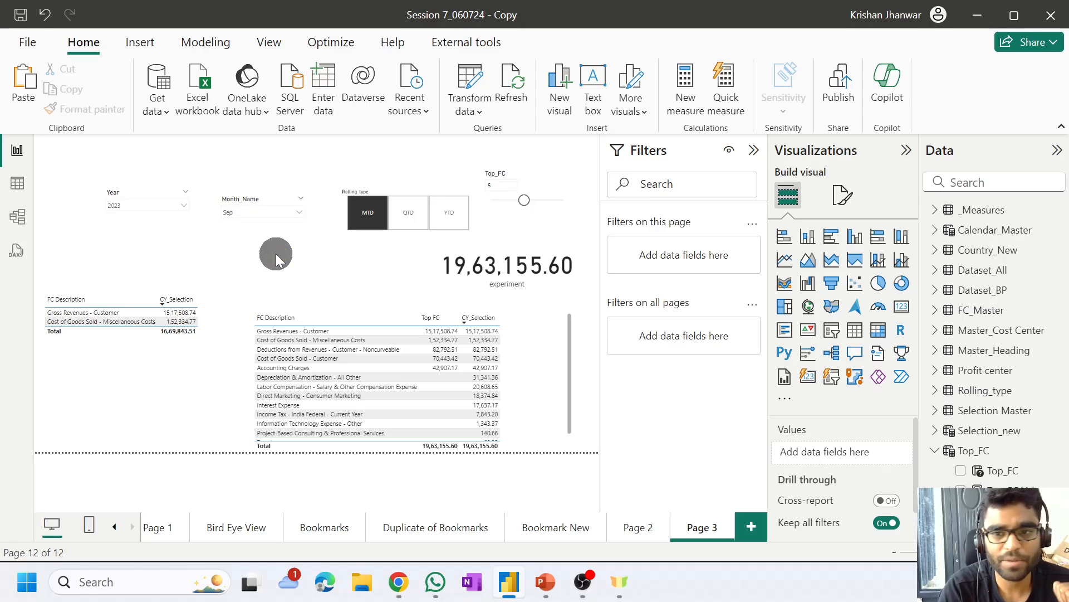
# - Collapse the Filters and Visualizations panes to enlarge the report canvas
pyautogui.click(753, 150)
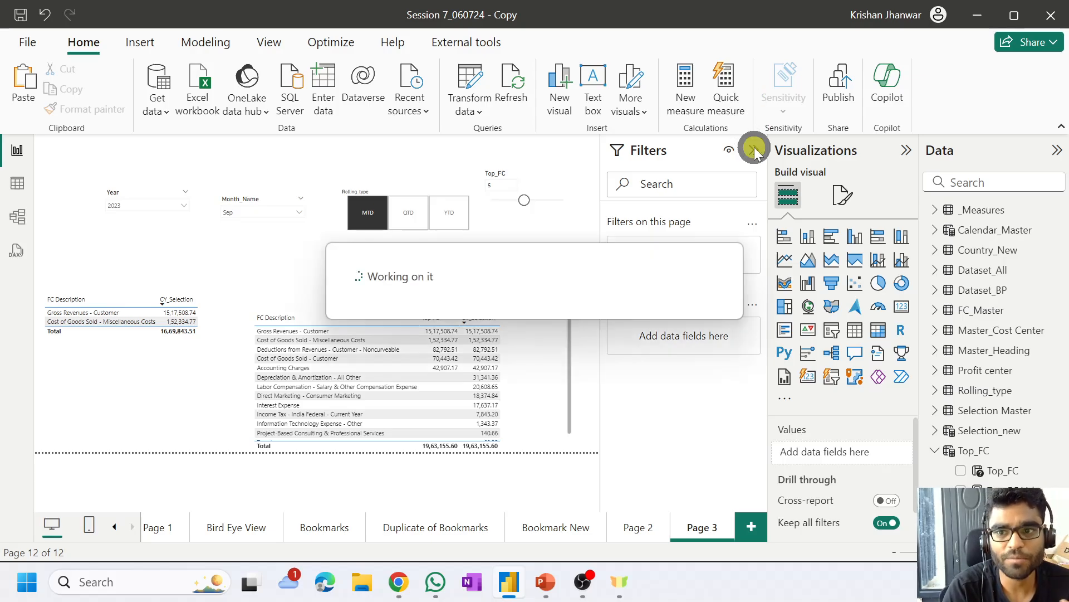
pyautogui.click(753, 150)
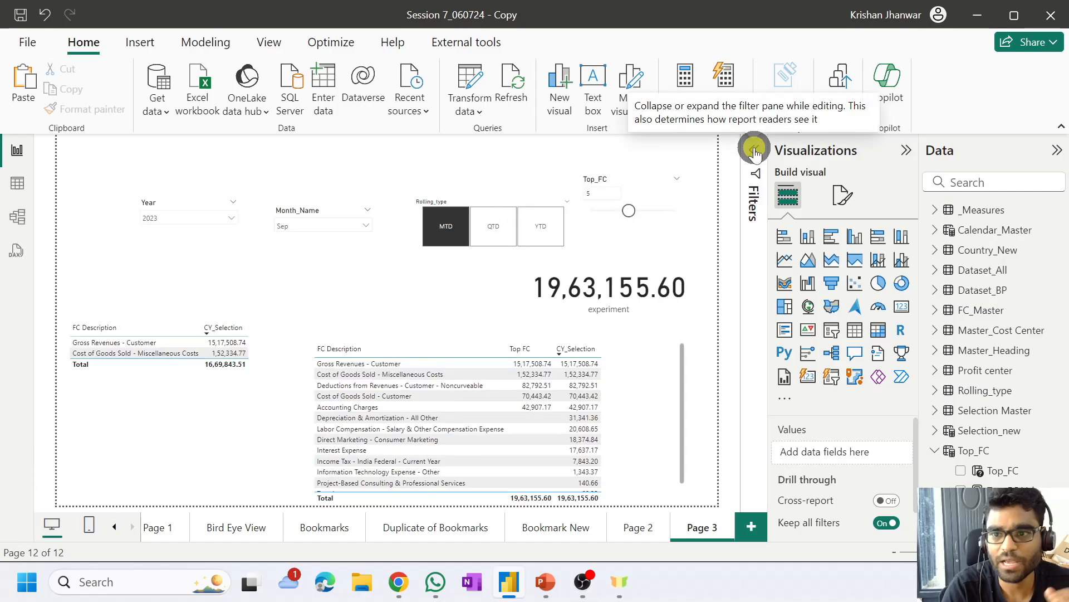
pyautogui.click(906, 150)
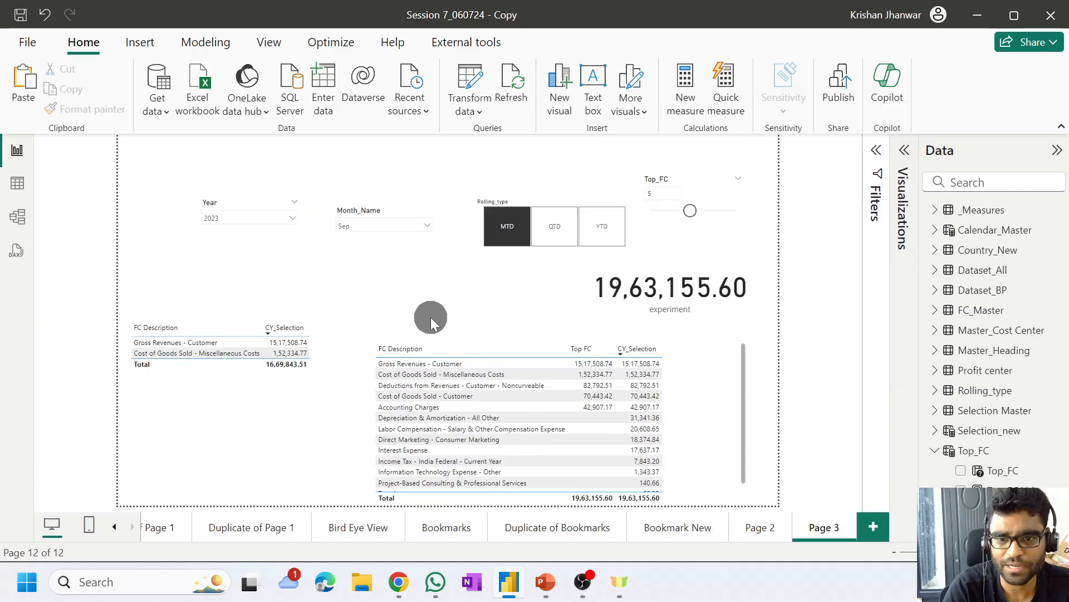
# - Save the changes and publish the report to My workspace in the Power BI service
pyautogui.click(843, 100)
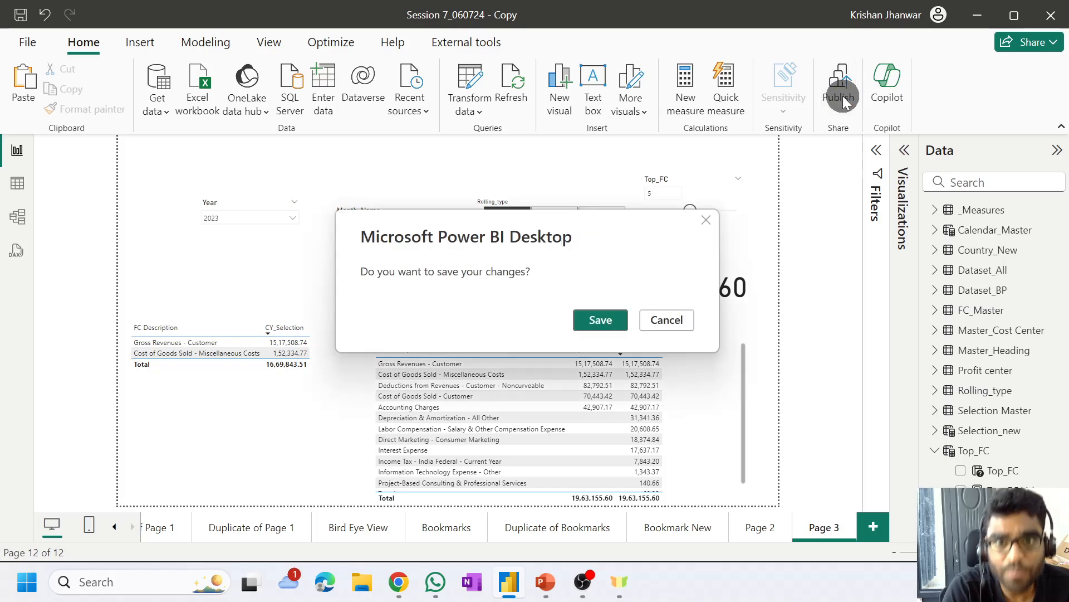
pyautogui.click(606, 324)
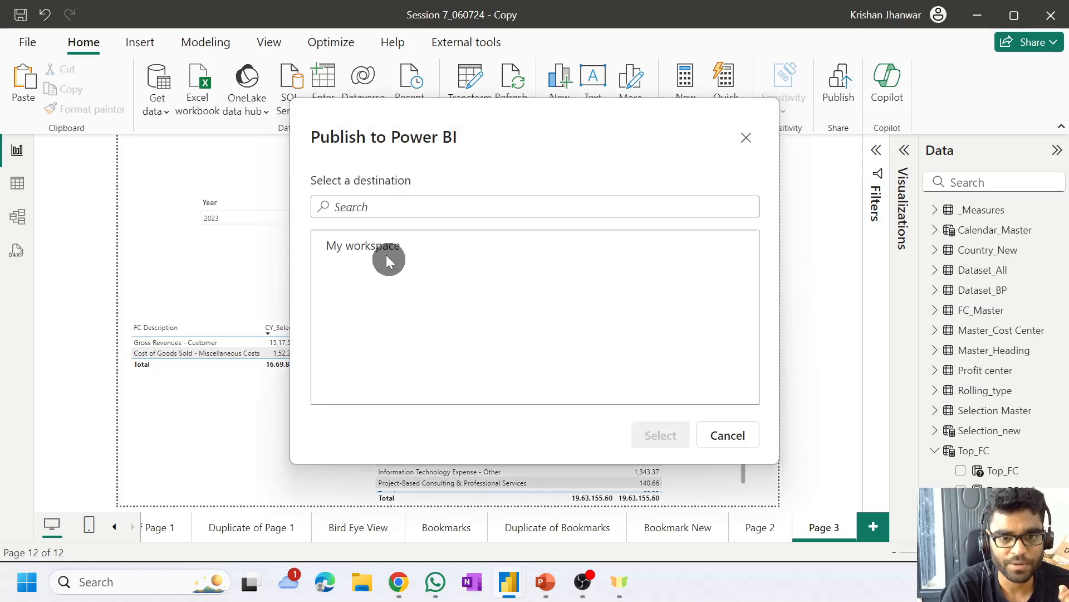
pyautogui.click(390, 246)
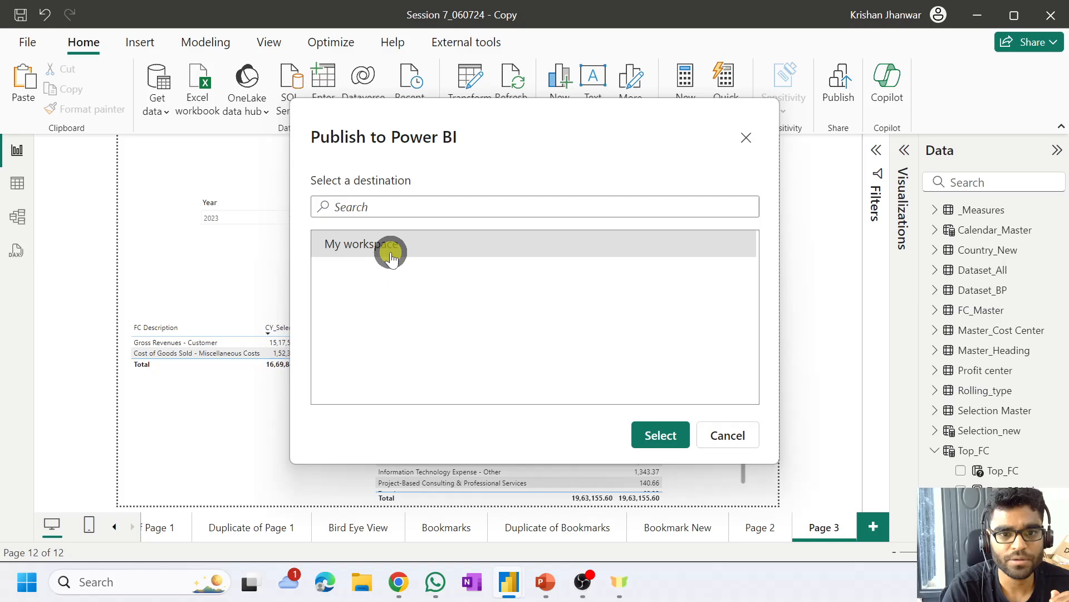
pyautogui.click(676, 434)
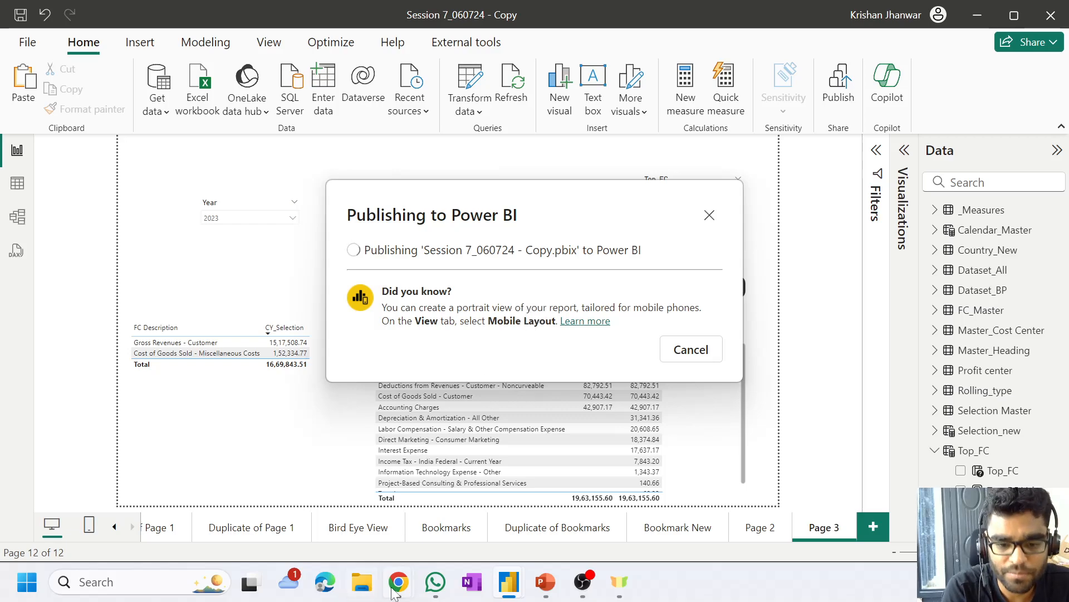
# - Switch to the Edge browser, go to app.powerbi.com and maximize the browser window
pyautogui.moveTo(395, 594)
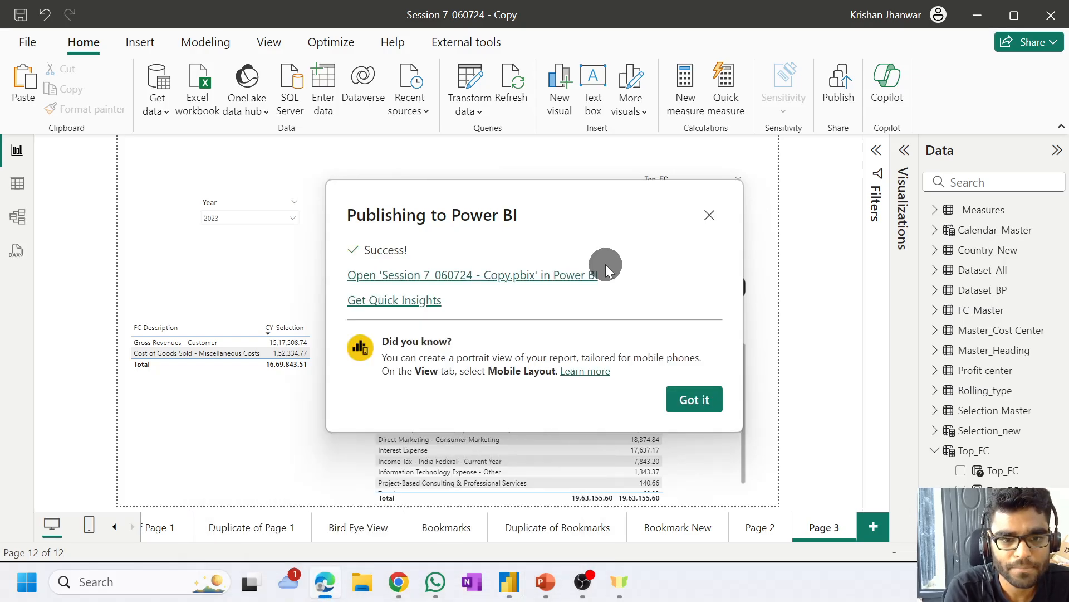
pyautogui.click(454, 276)
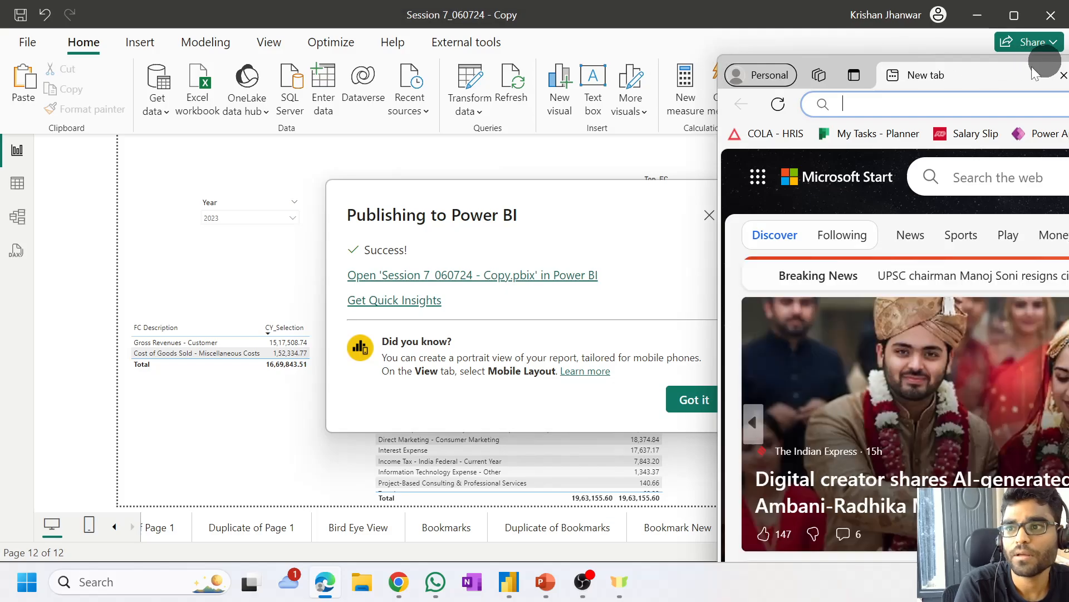
pyautogui.click(954, 104)
pyautogui.write('app.powerbi.com')
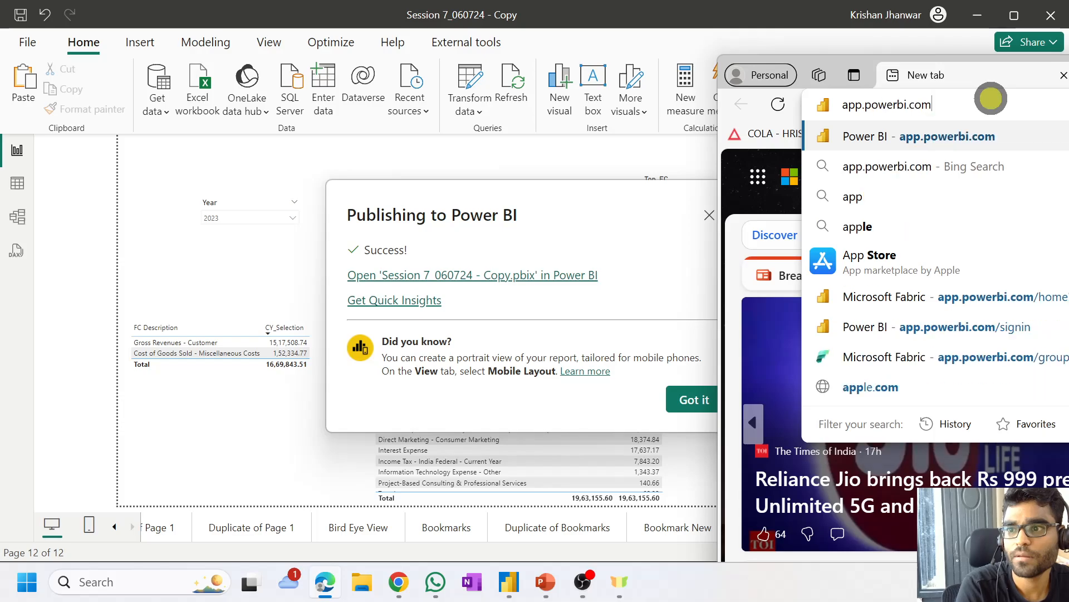
pyautogui.press('Return')
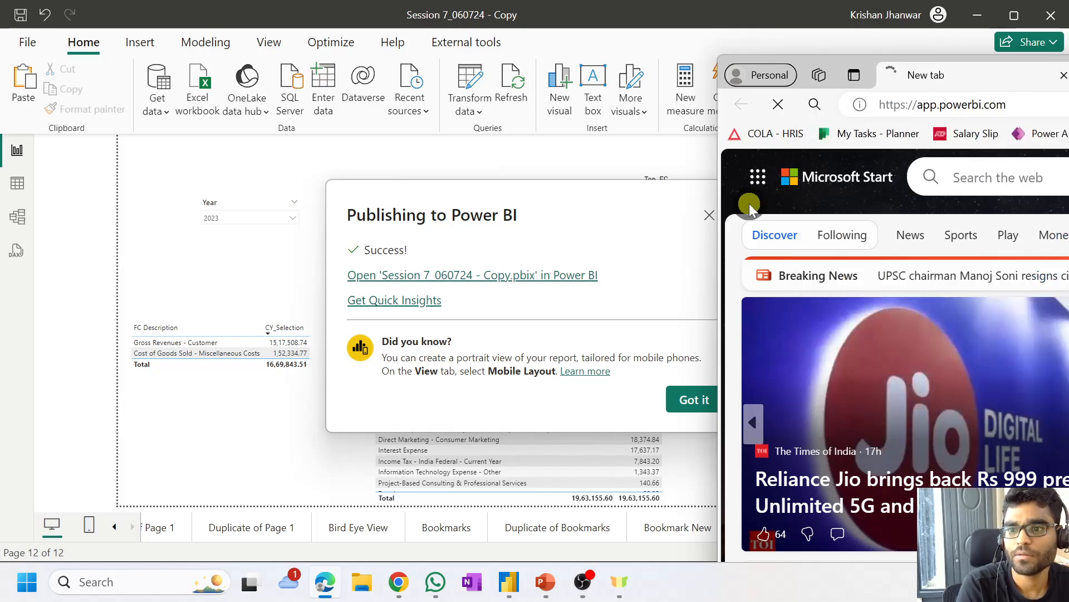
pyautogui.moveTo(773, 205); pyautogui.dragTo(394, 212)
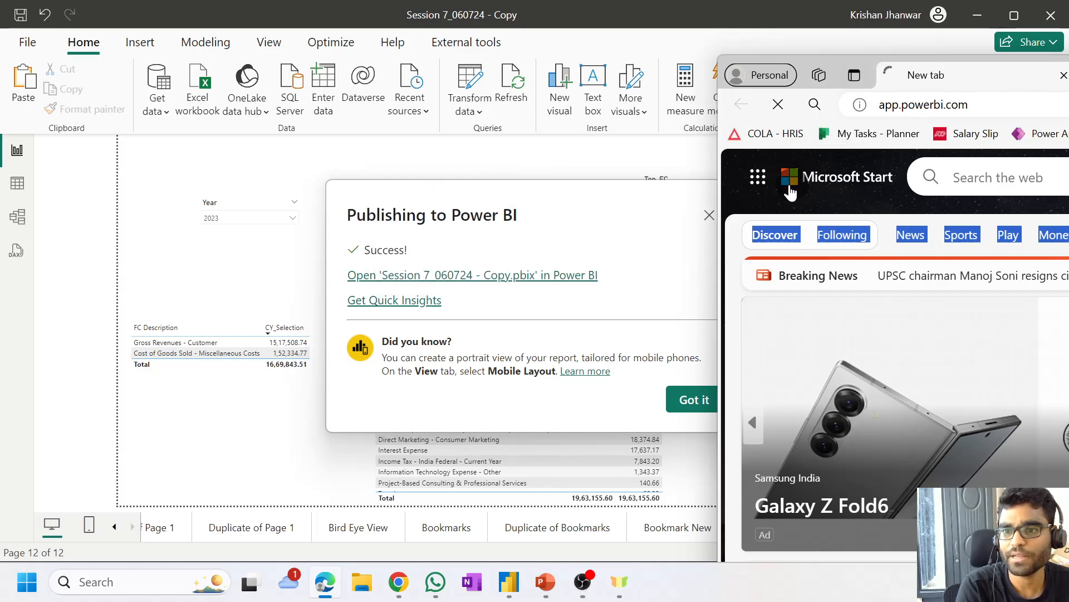
pyautogui.click(768, 206)
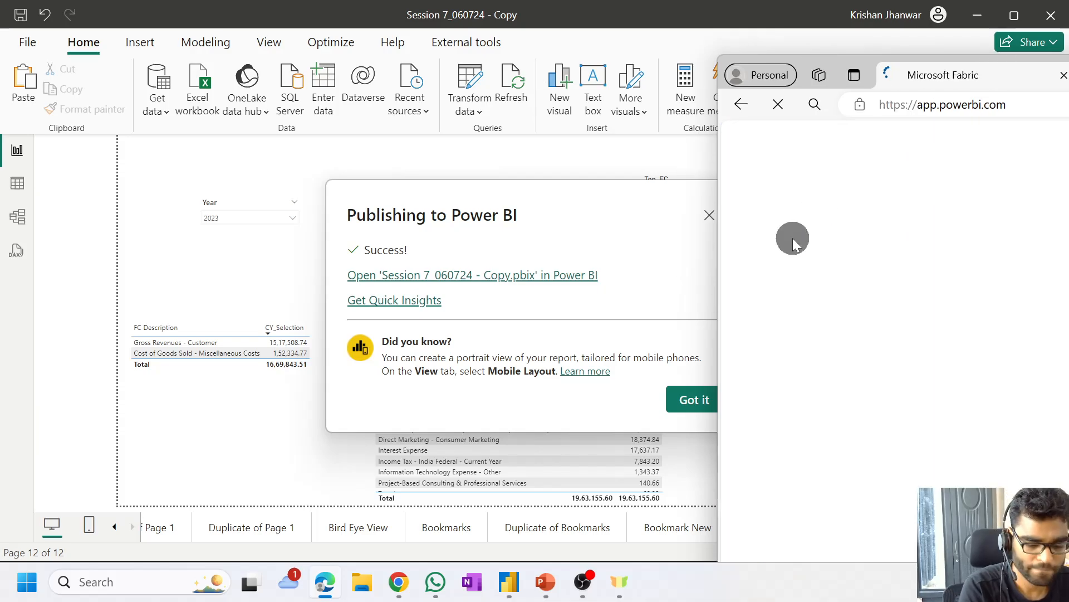
pyautogui.press('super+Up')
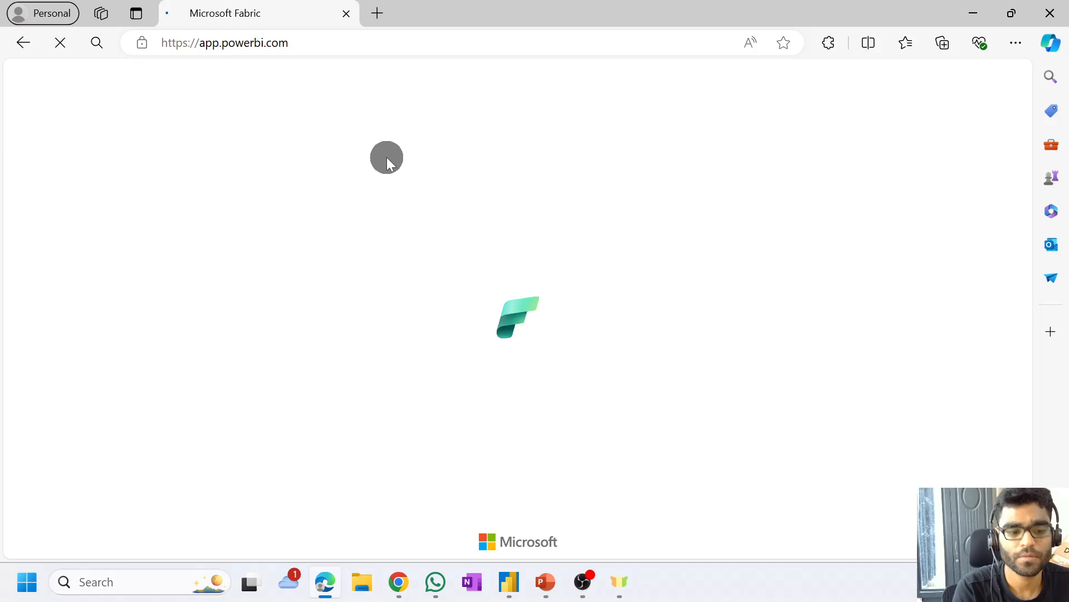
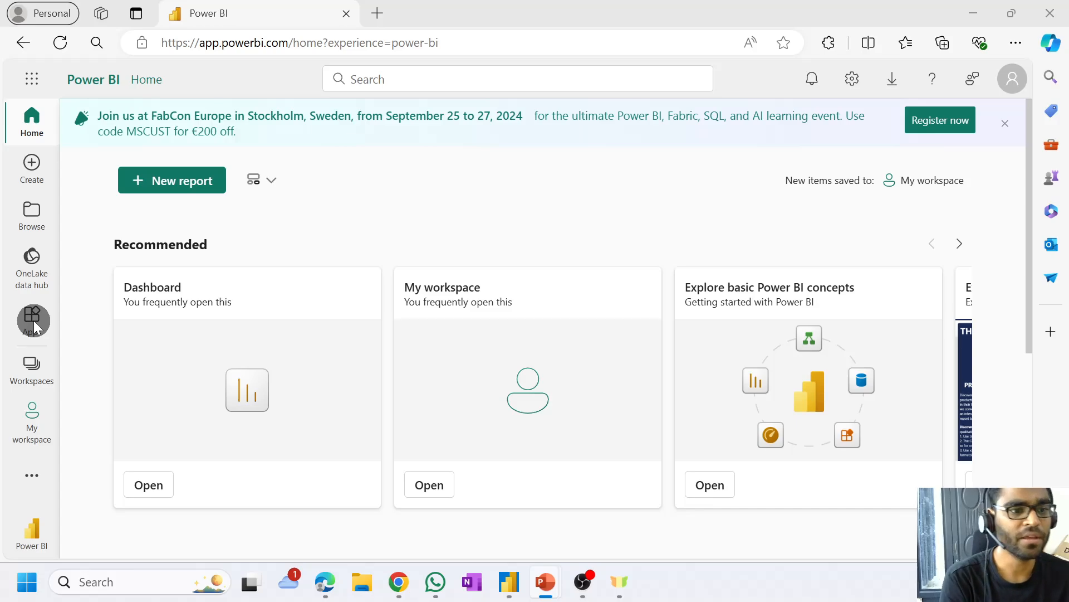
# - Look over the service's Home page and the Create page's data and Fabric item options, and open the list of workspaces
pyautogui.click(32, 372)
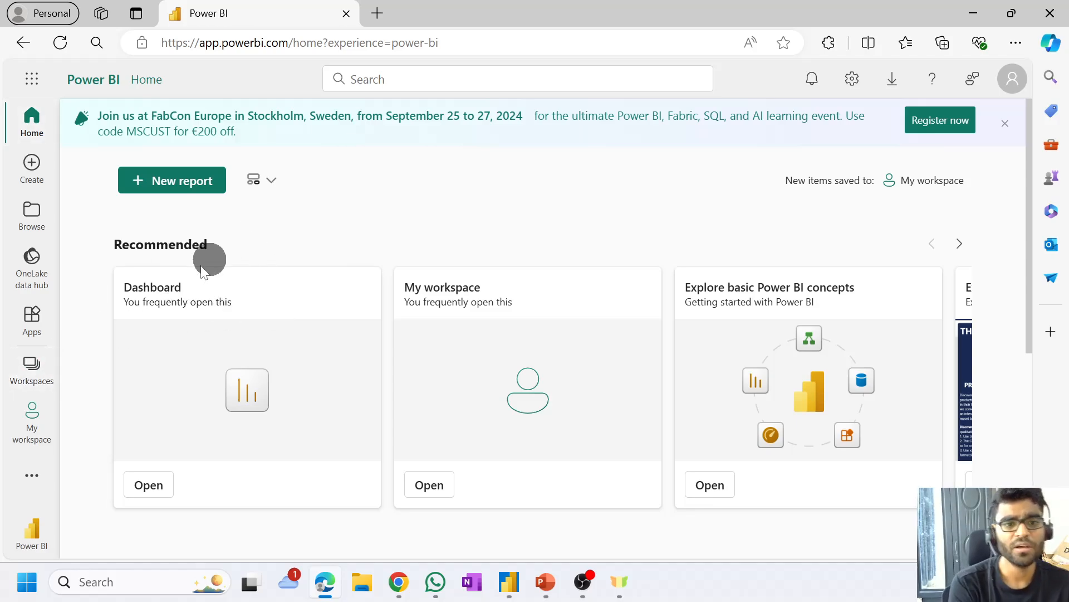
pyautogui.scroll(-1, 370, 302)
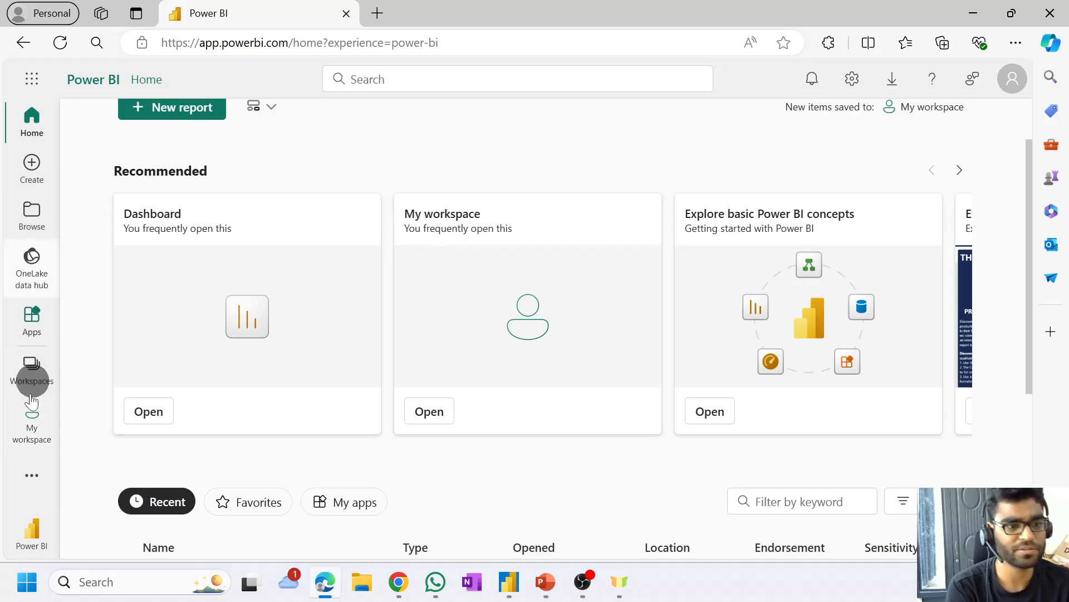
pyautogui.click(48, 172)
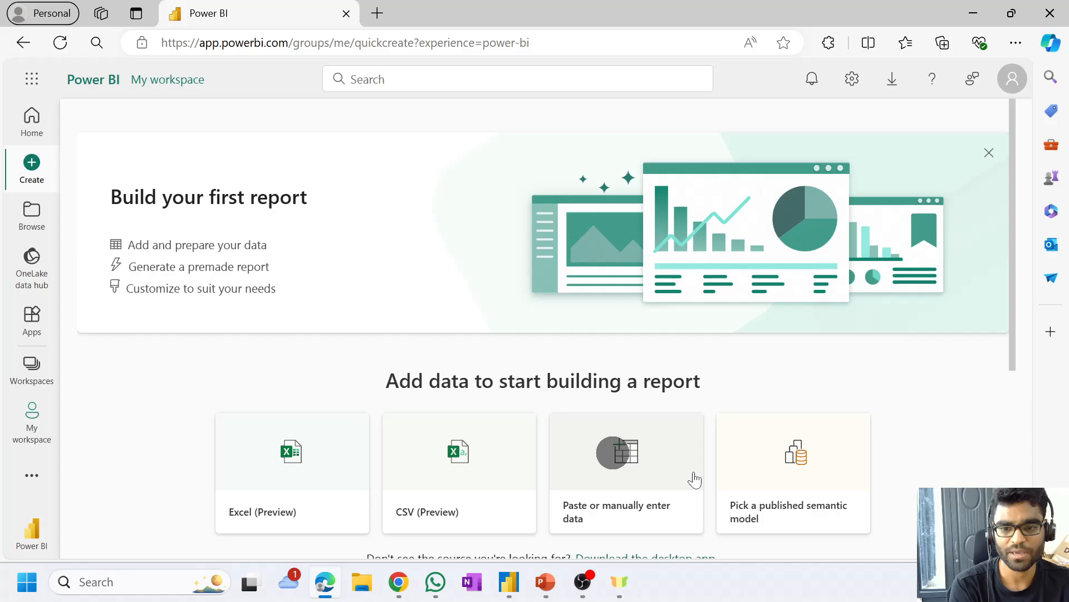
pyautogui.scroll(-5, 739, 452)
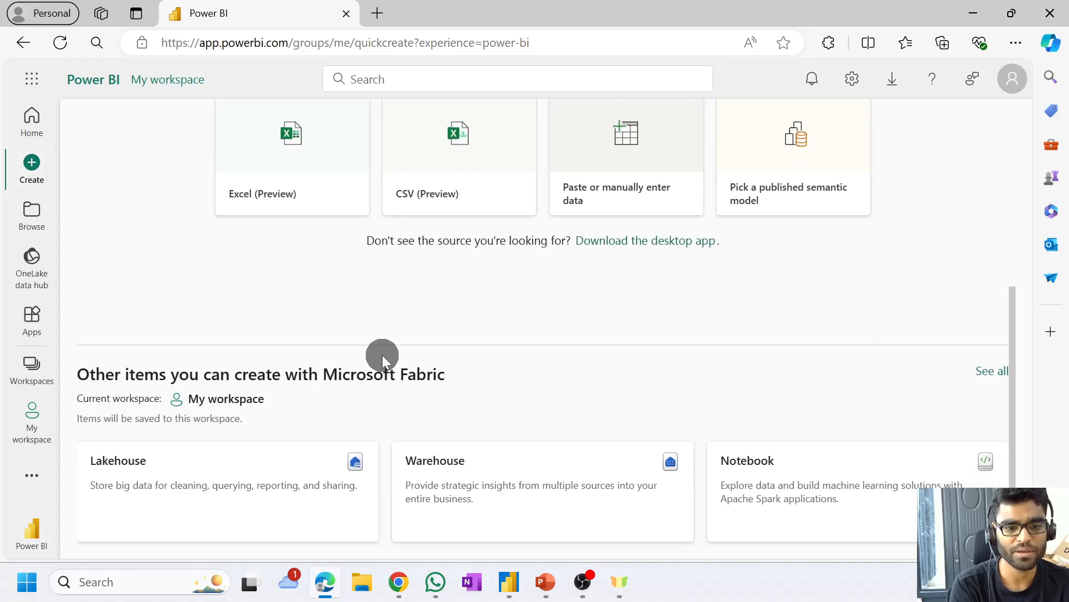
pyautogui.scroll(5, 382, 355)
pyautogui.scroll(-5, 382, 355)
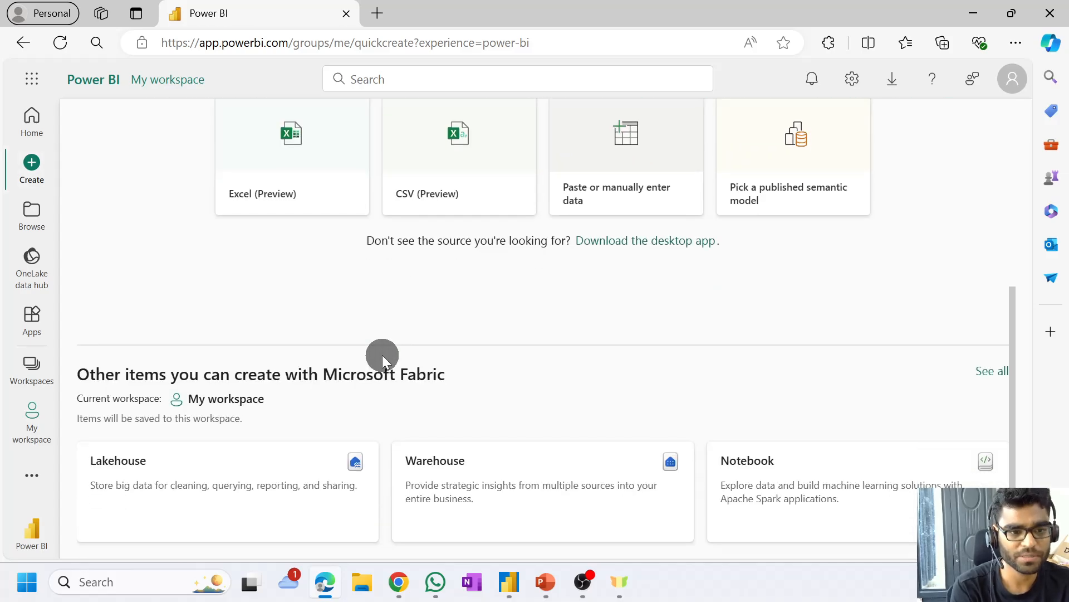
pyautogui.scroll(5, 382, 356)
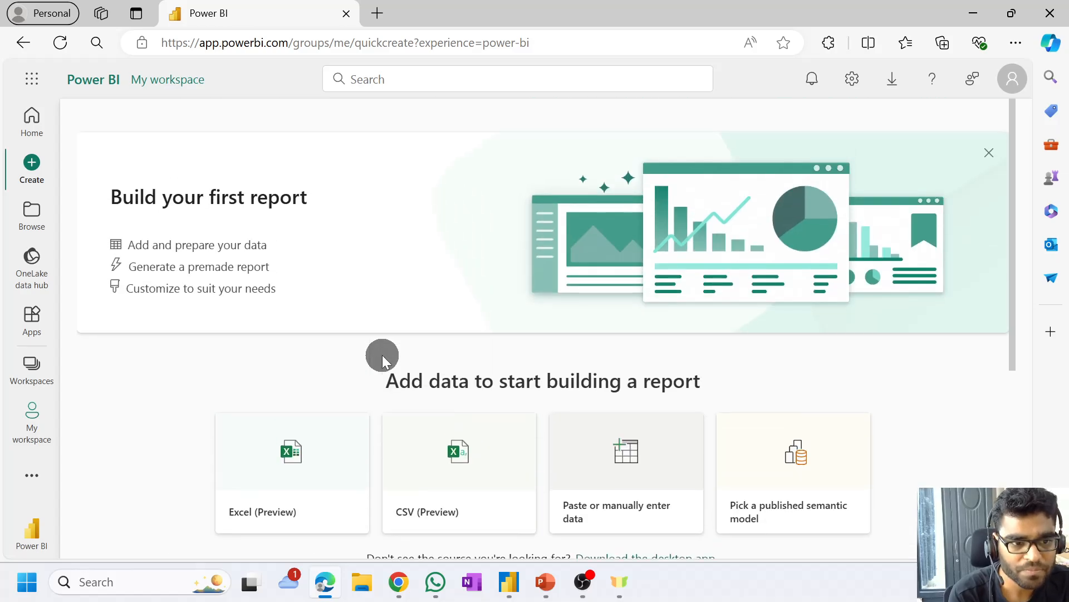
pyautogui.click(16, 372)
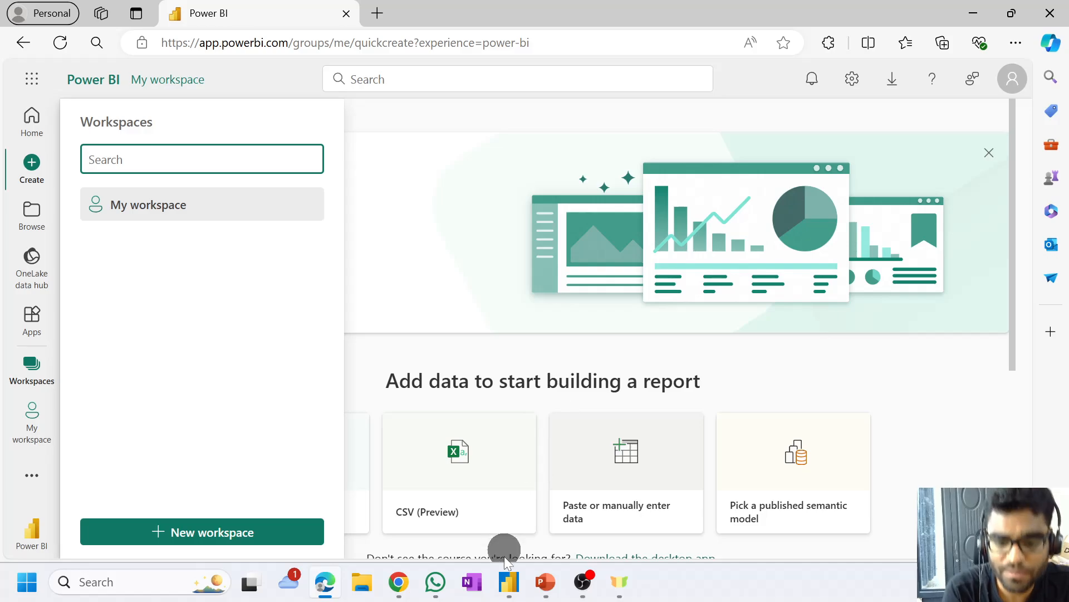
# - Switch to Power BI Desktop, close the publishing dialog and expand the Visualizations pane
pyautogui.moveTo(507, 591)
pyautogui.click(443, 493)
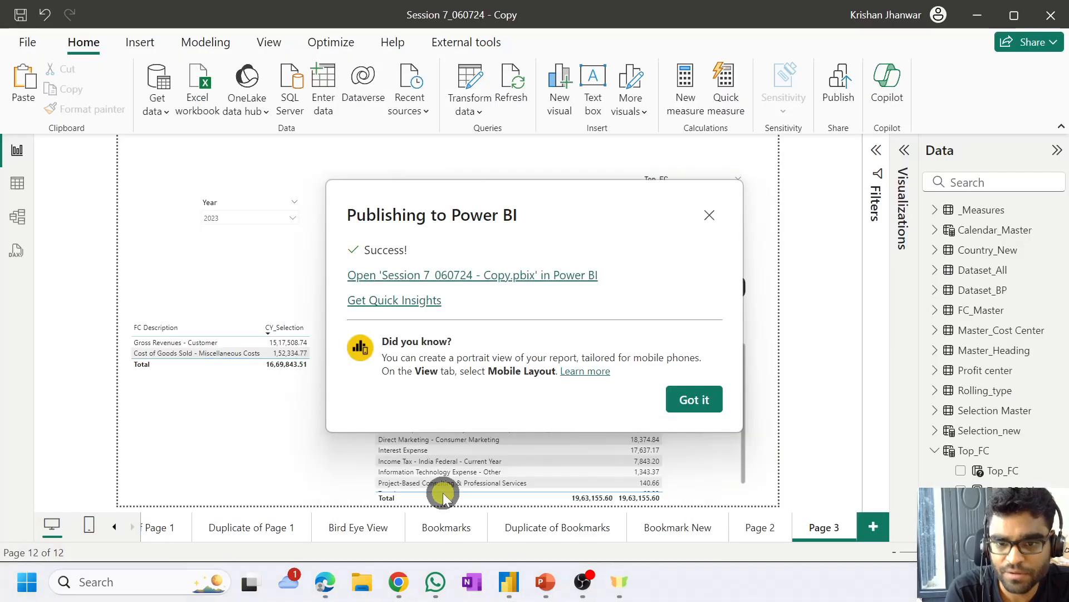
pyautogui.click(714, 216)
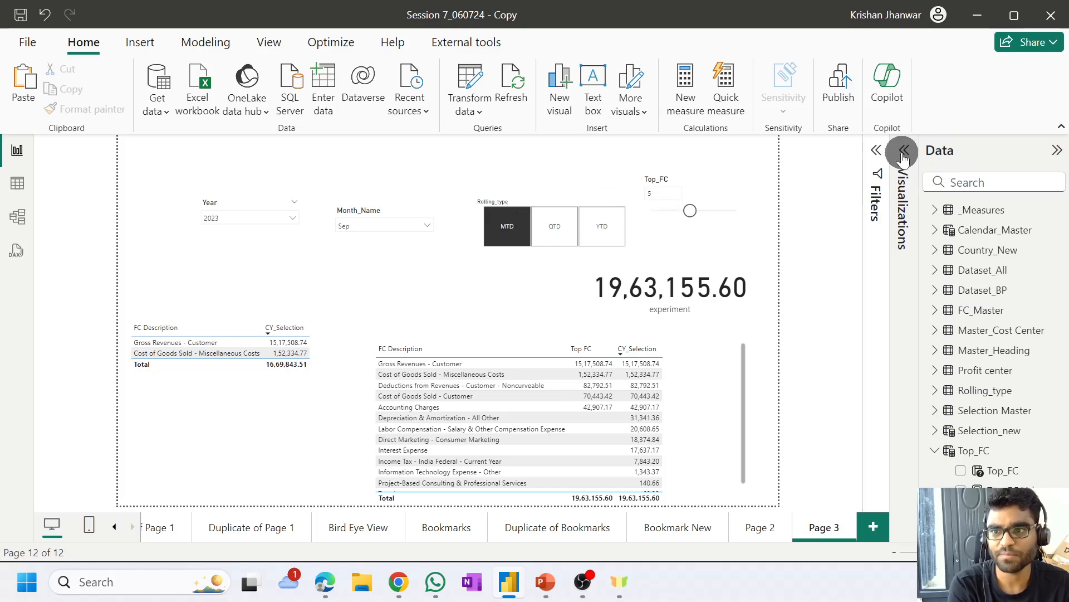
pyautogui.click(904, 150)
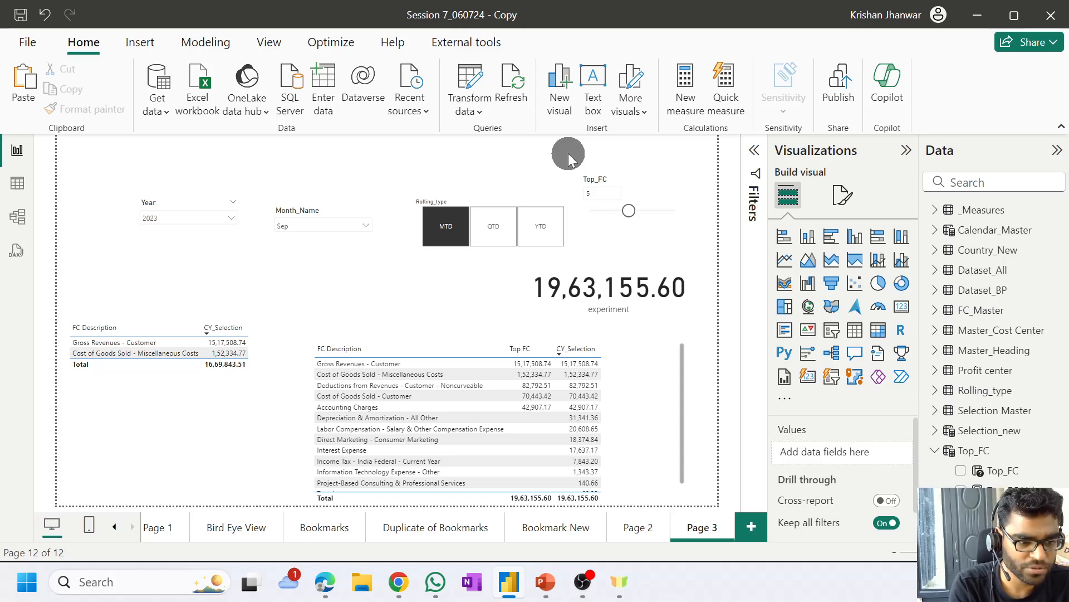
# - Switch back to the browser, open My workspace and enlarge its item list
pyautogui.hotkey('alt', 'Tab')
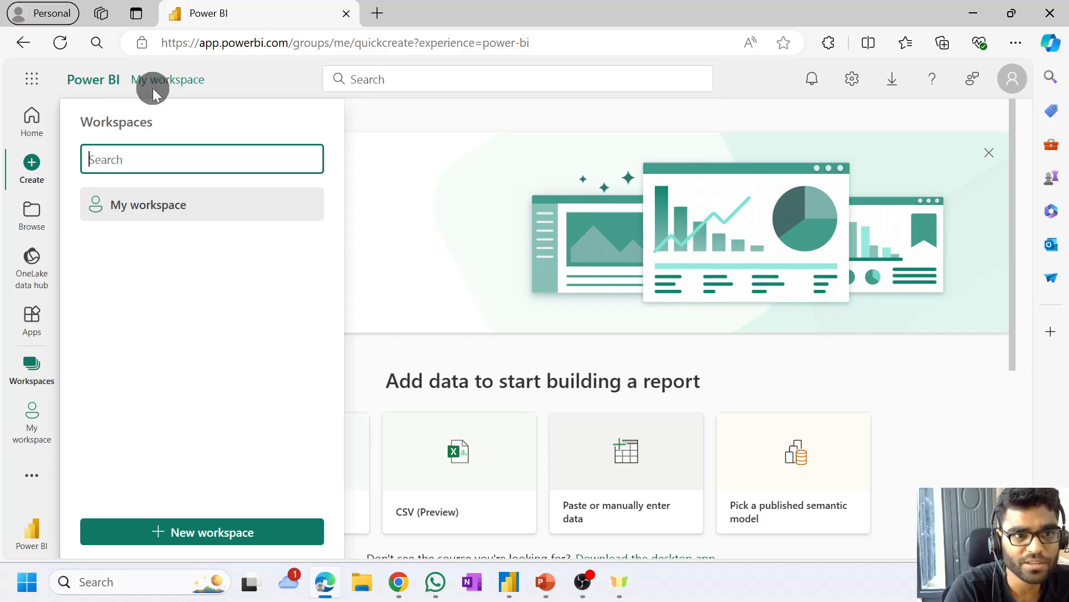
pyautogui.click(147, 207)
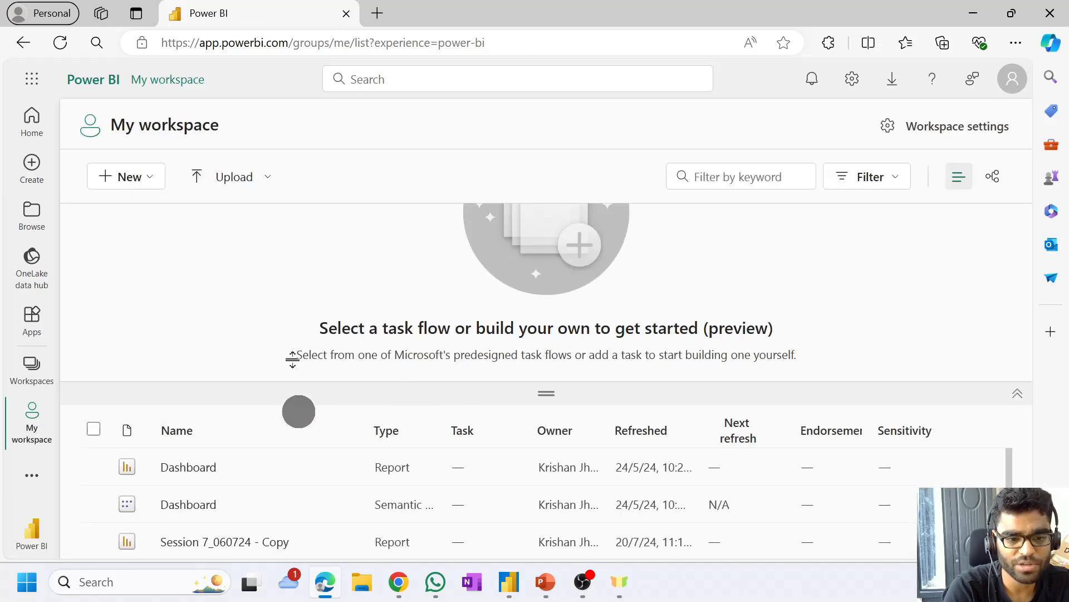
pyautogui.scroll(-2, 296, 468)
pyautogui.moveTo(522, 384); pyautogui.dragTo(523, 252)
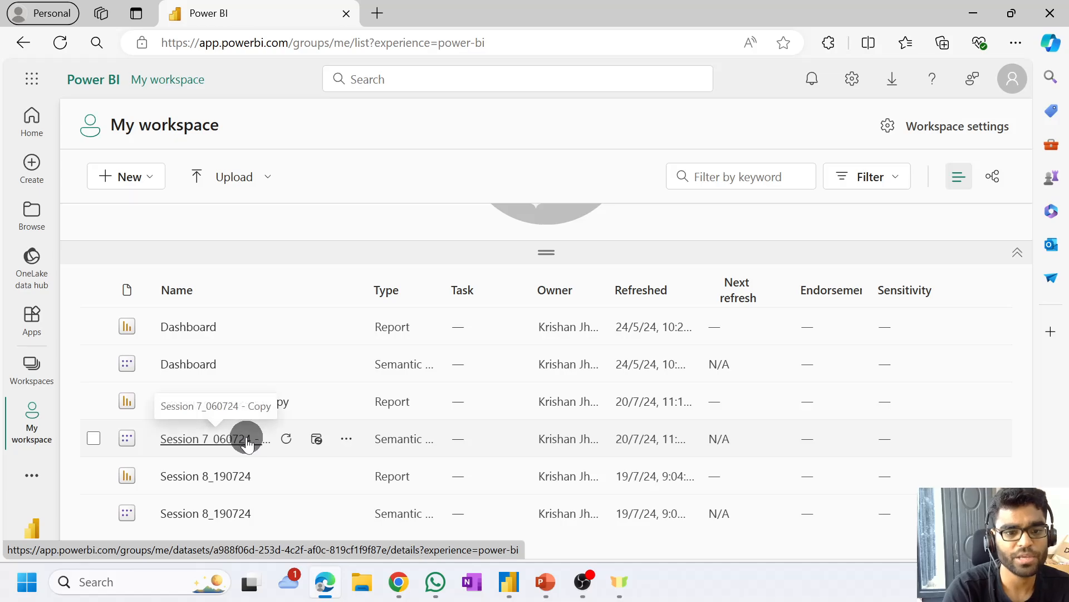
# - Open the refresh settings of the Session 7_060724 - Copy semantic model and examine its refresh schedule options
pyautogui.click(315, 442)
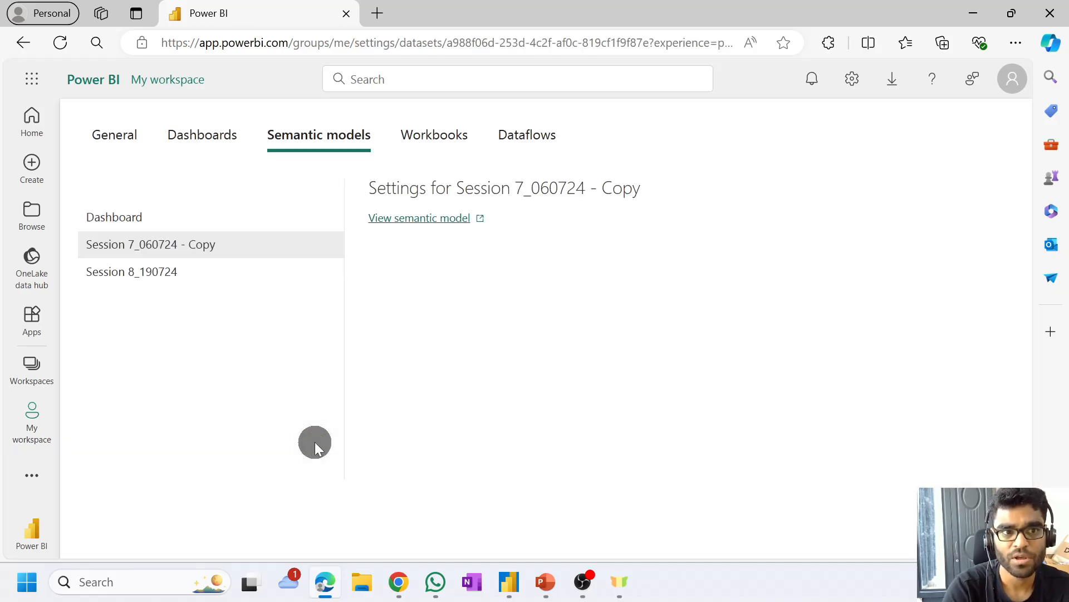
pyautogui.scroll(-3, 667, 439)
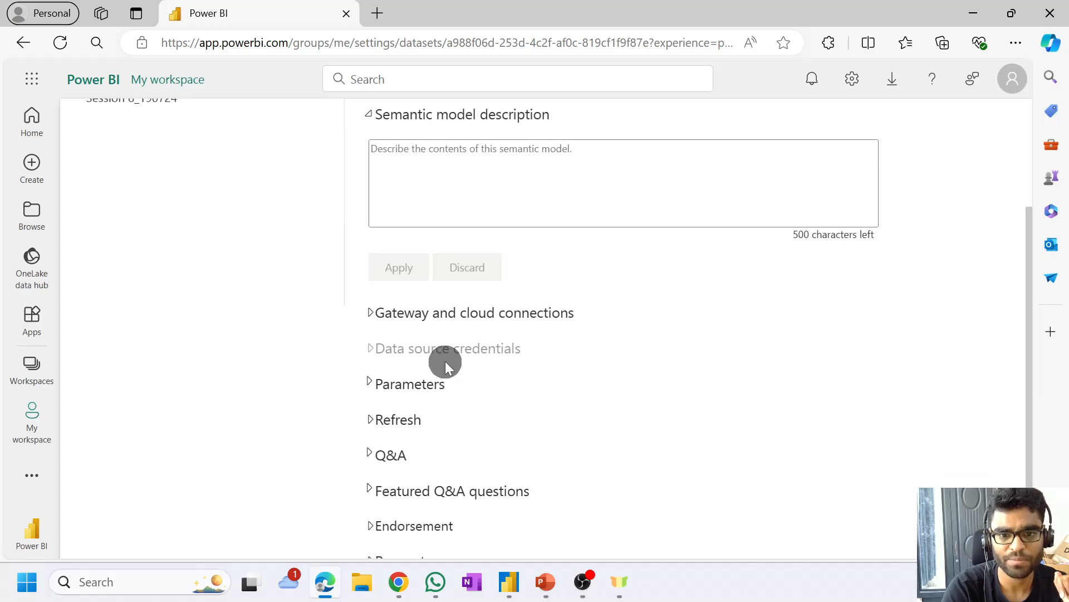
pyautogui.click(401, 421)
pyautogui.scroll(-3, 610, 417)
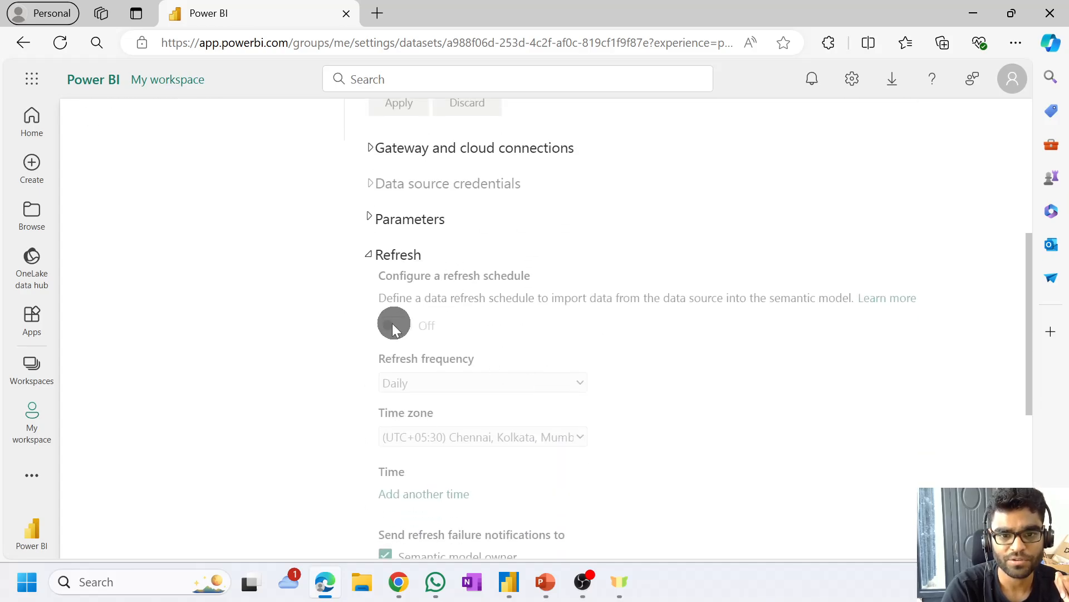
pyautogui.scroll(-2, 509, 399)
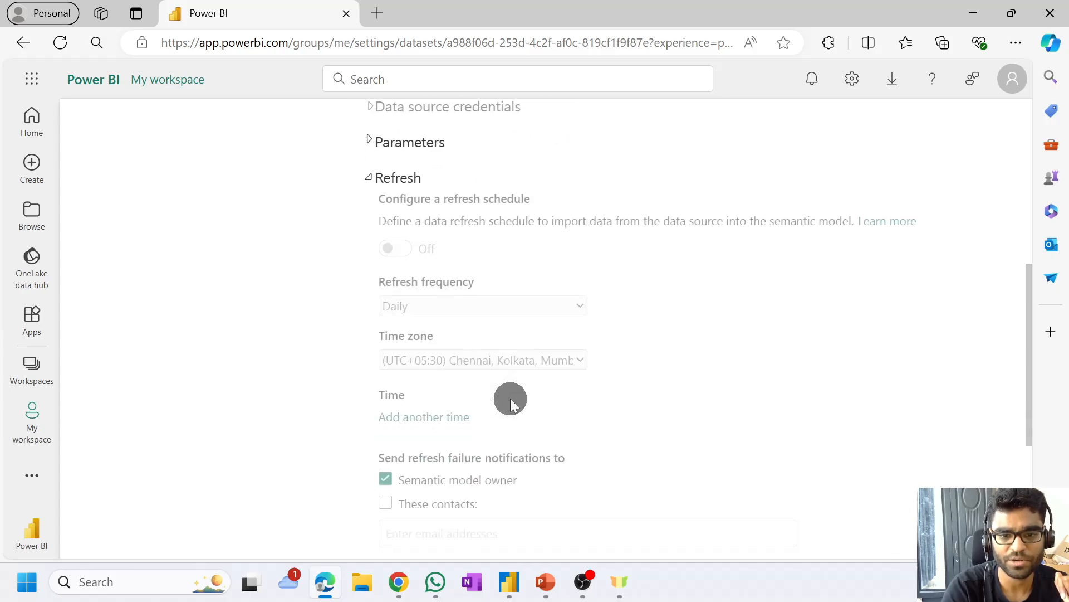
pyautogui.scroll(3, 509, 398)
pyautogui.scroll(2, 510, 399)
pyautogui.scroll(-6, 510, 398)
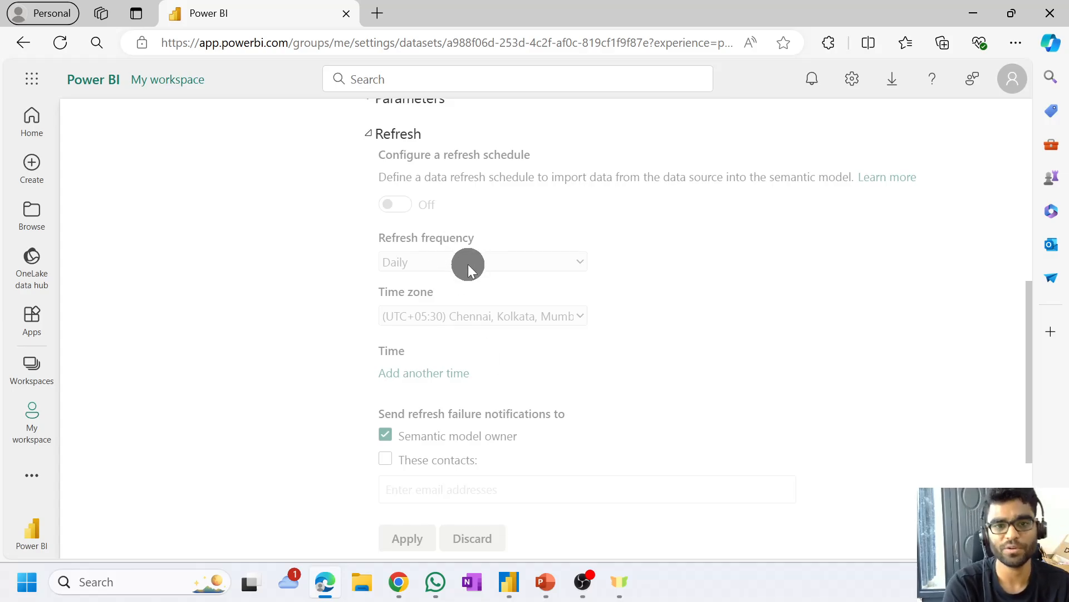
pyautogui.scroll(4, 468, 264)
pyautogui.scroll(4, 497, 272)
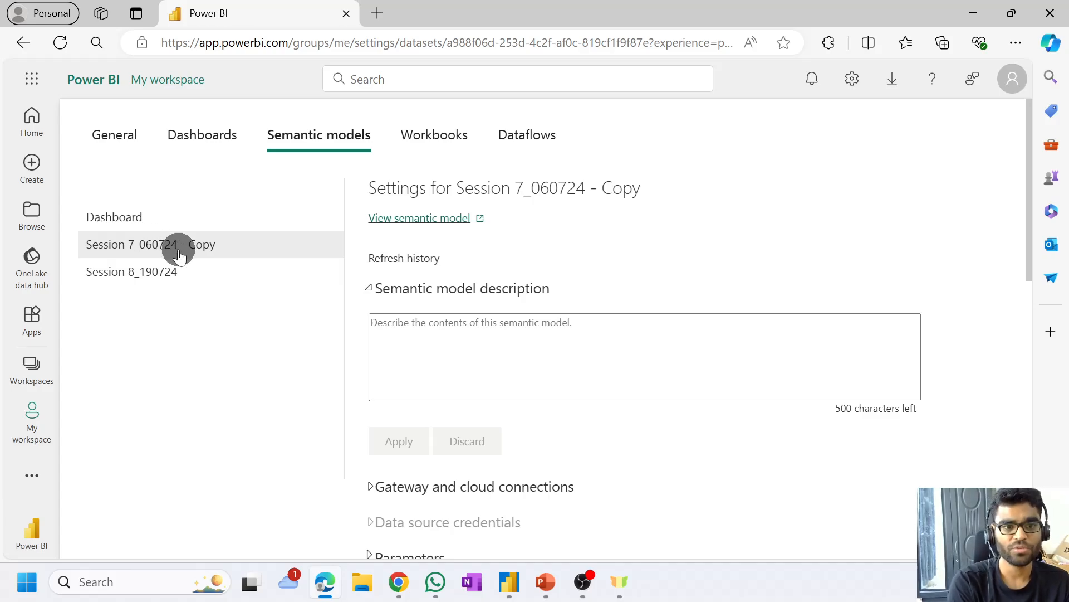
# - Open the settings of the Session 8_190724 semantic model and check its Gateway and cloud connections section
pyautogui.click(159, 275)
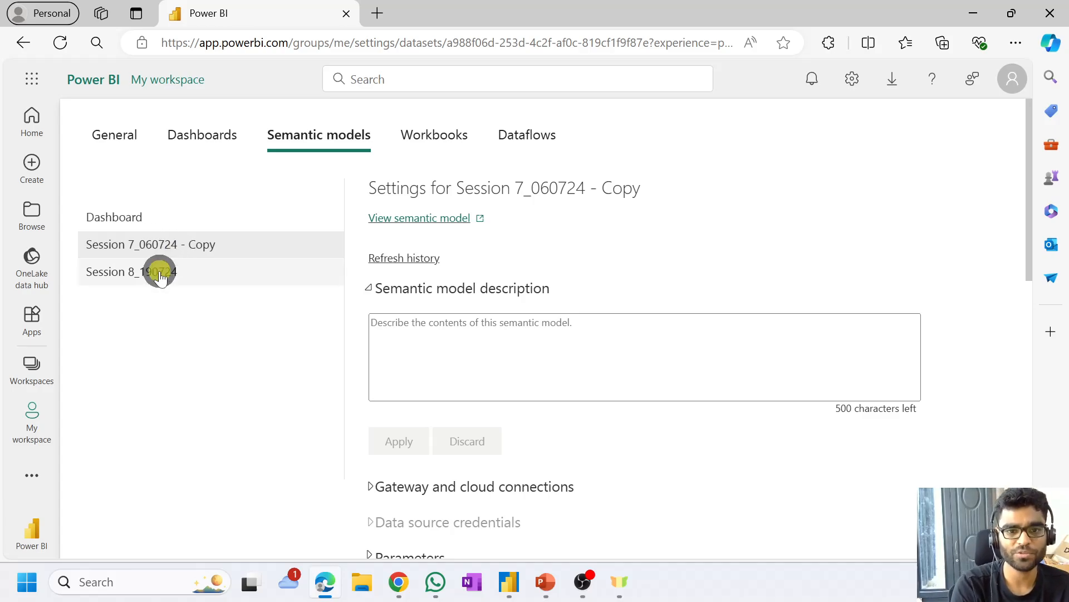
pyautogui.scroll(-3, 551, 406)
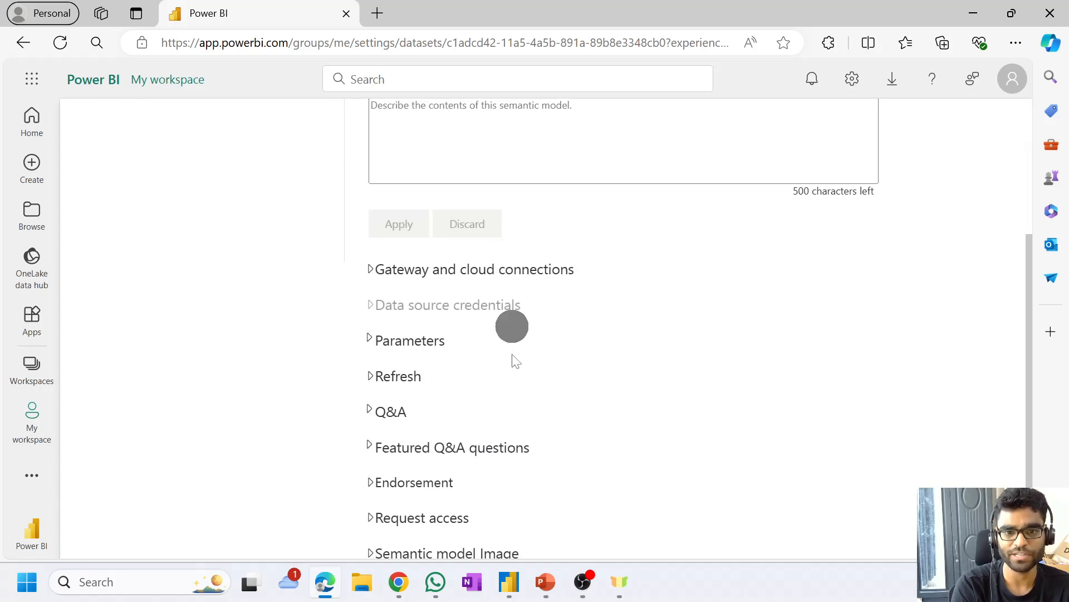
pyautogui.scroll(3, 512, 344)
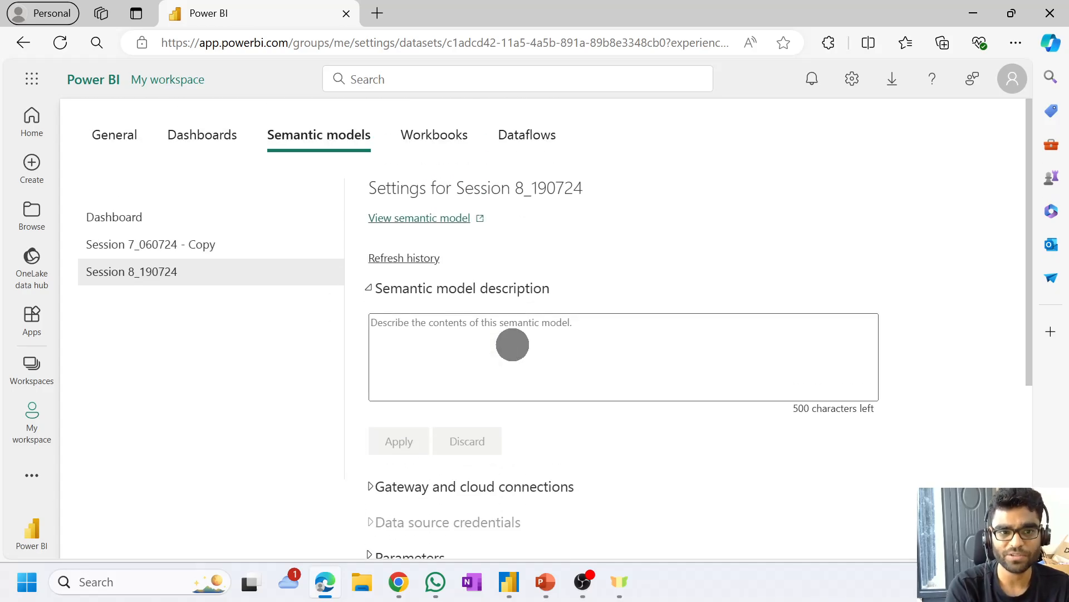
pyautogui.scroll(-3, 513, 344)
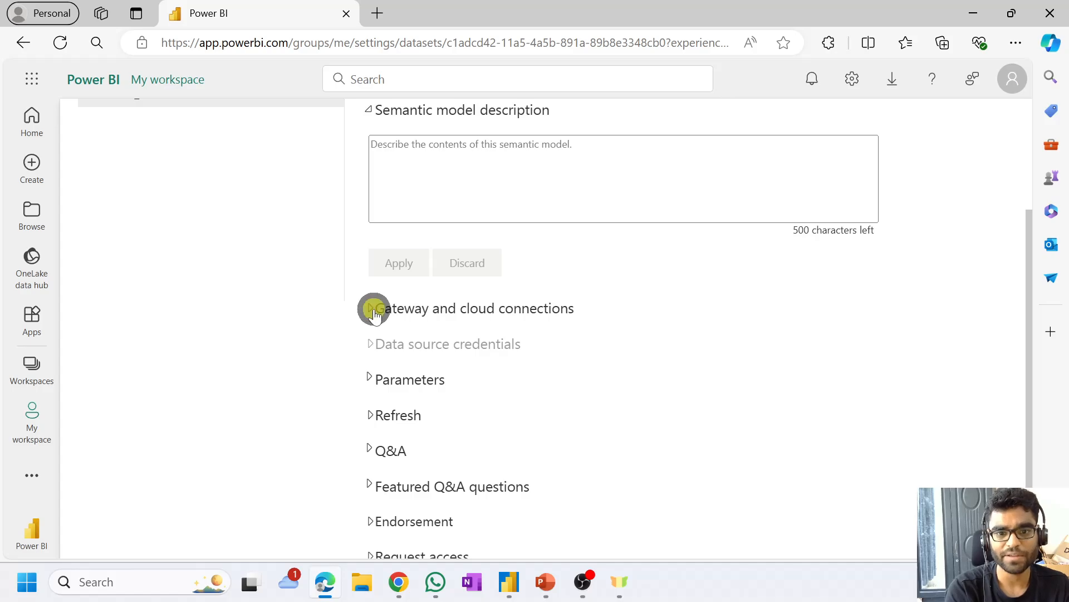
pyautogui.click(372, 309)
pyautogui.click(372, 309)
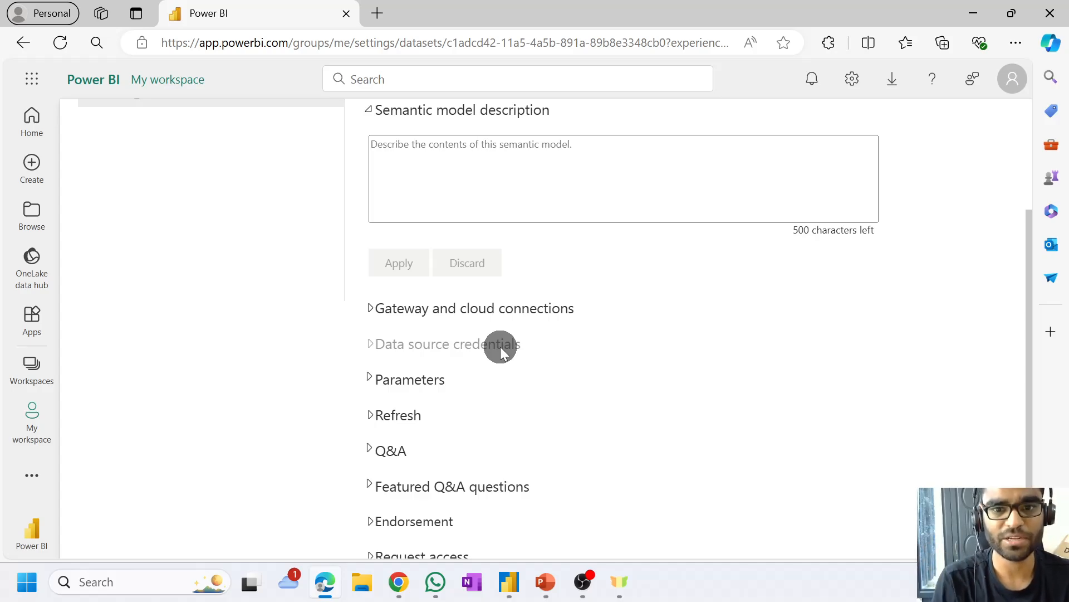
# - Expand the Parameters section in the Session 8_190724 settings and review it
pyautogui.scroll(2, 500, 347)
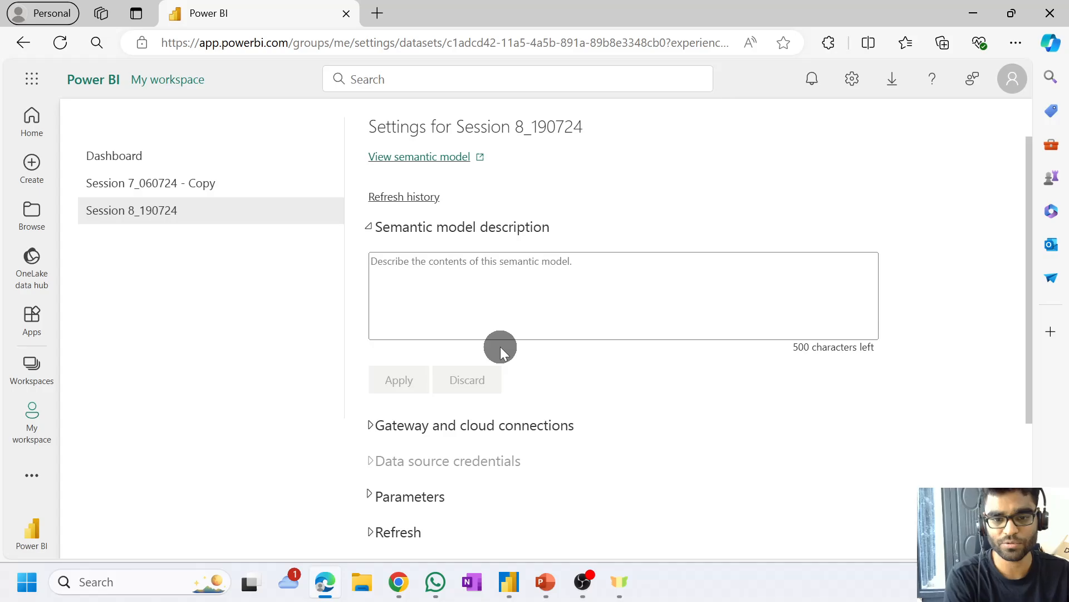
pyautogui.scroll(-2, 494, 496)
pyautogui.click(426, 392)
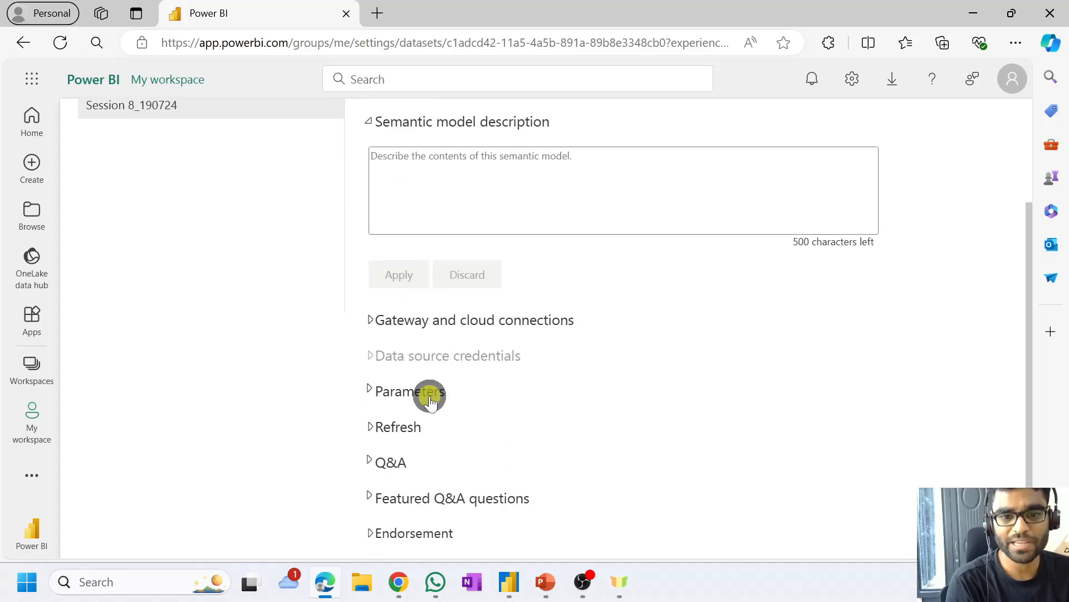
pyautogui.scroll(-2, 570, 421)
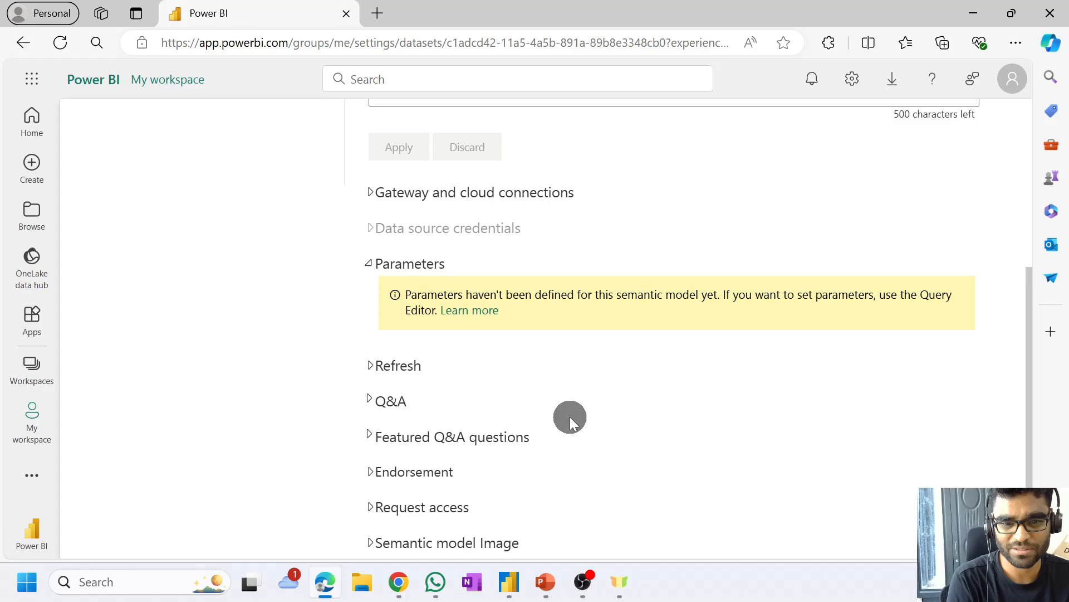
# - Expand the Request access section in the Session 8_190724 settings and review its permission request options
pyautogui.scroll(-1, 476, 413)
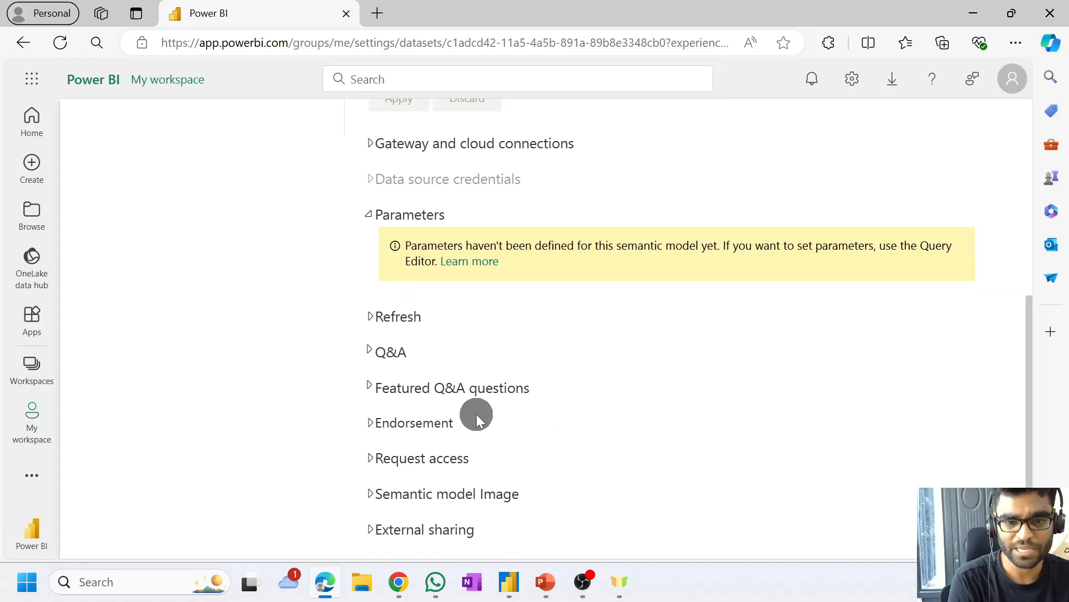
pyautogui.click(429, 458)
pyautogui.scroll(-3, 570, 499)
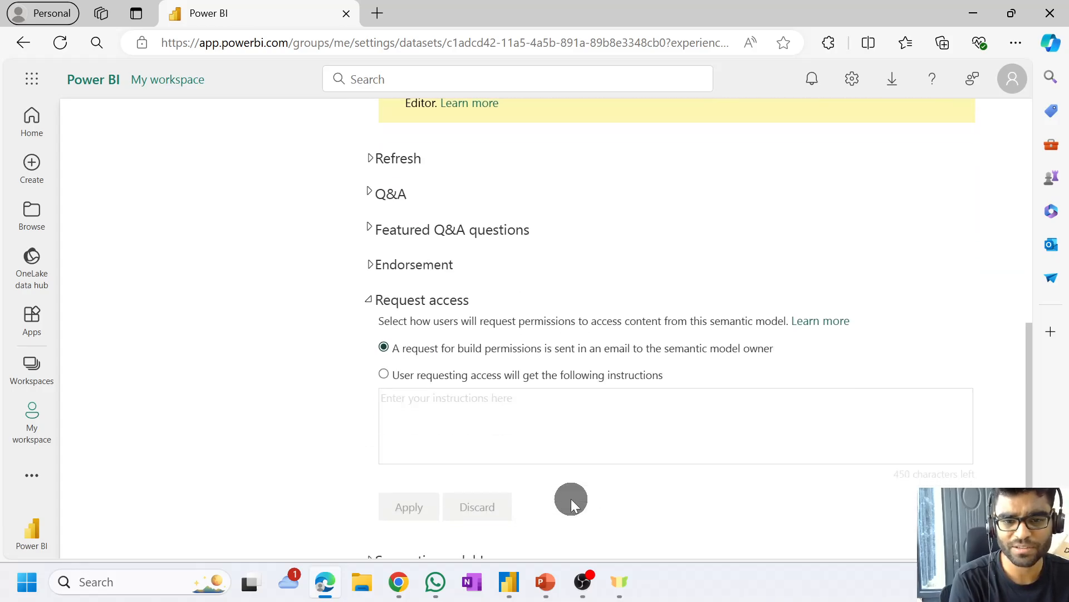
pyautogui.scroll(-1, 527, 472)
pyautogui.scroll(5, 527, 473)
pyautogui.scroll(5, 527, 473)
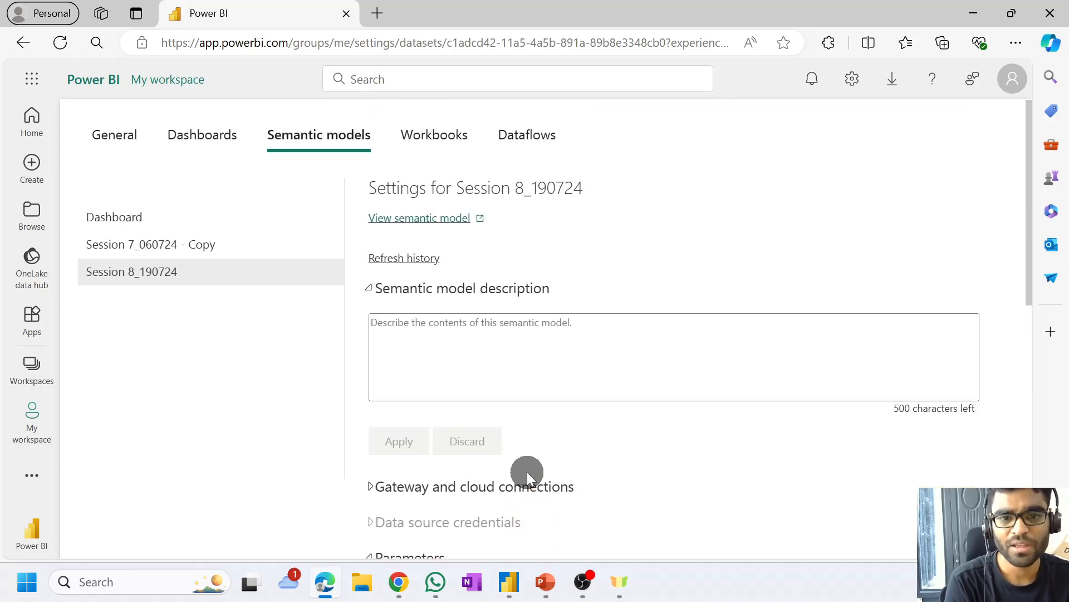
# - Review the Dashboards, Workbooks, Dataflows and General settings categories
pyautogui.click(210, 144)
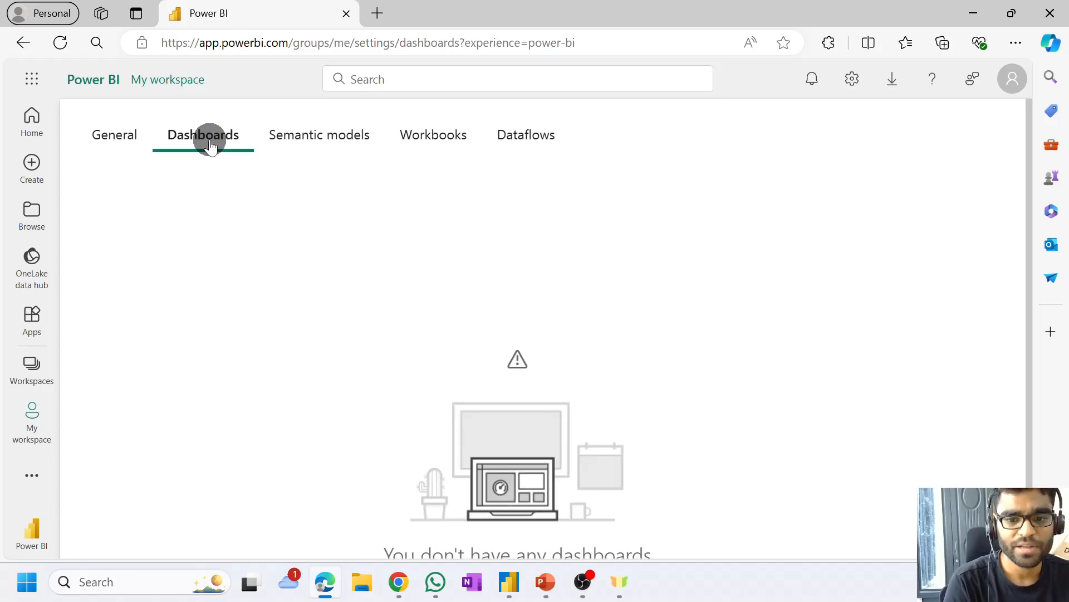
pyautogui.click(433, 144)
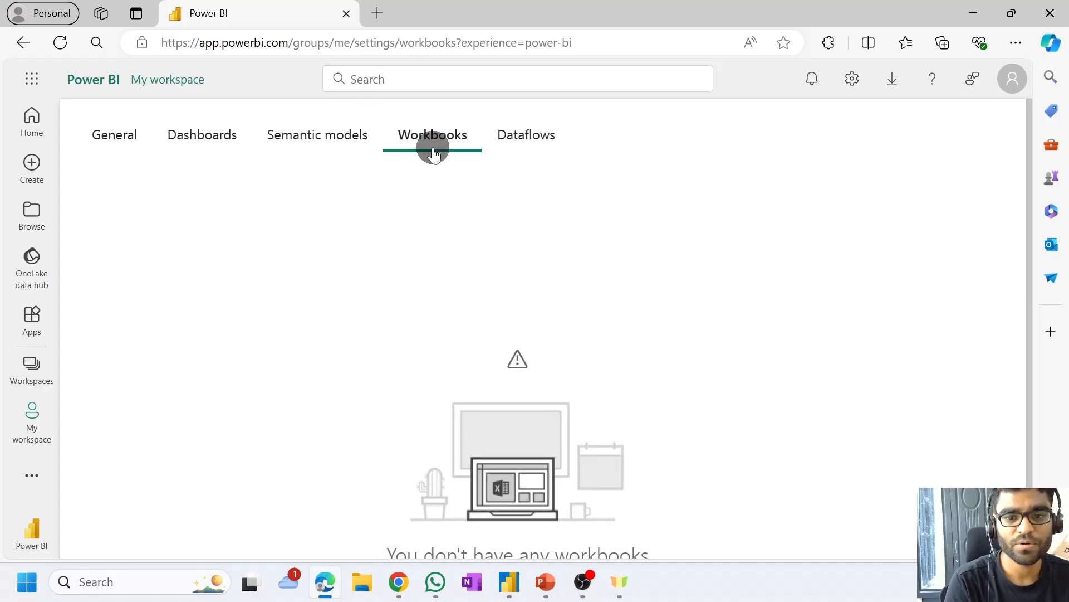
pyautogui.click(531, 133)
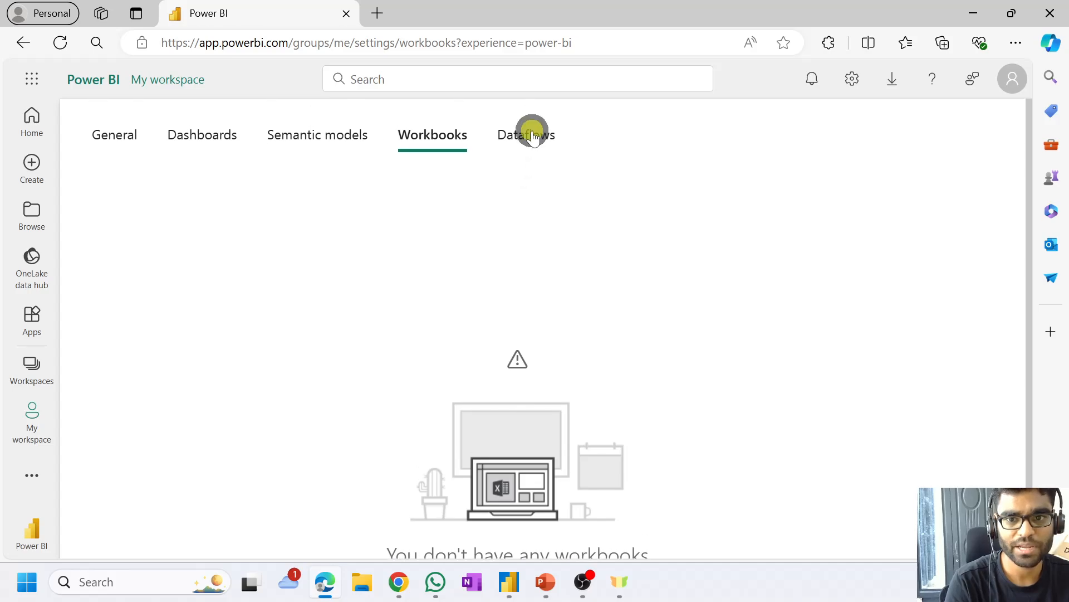
pyautogui.click(116, 139)
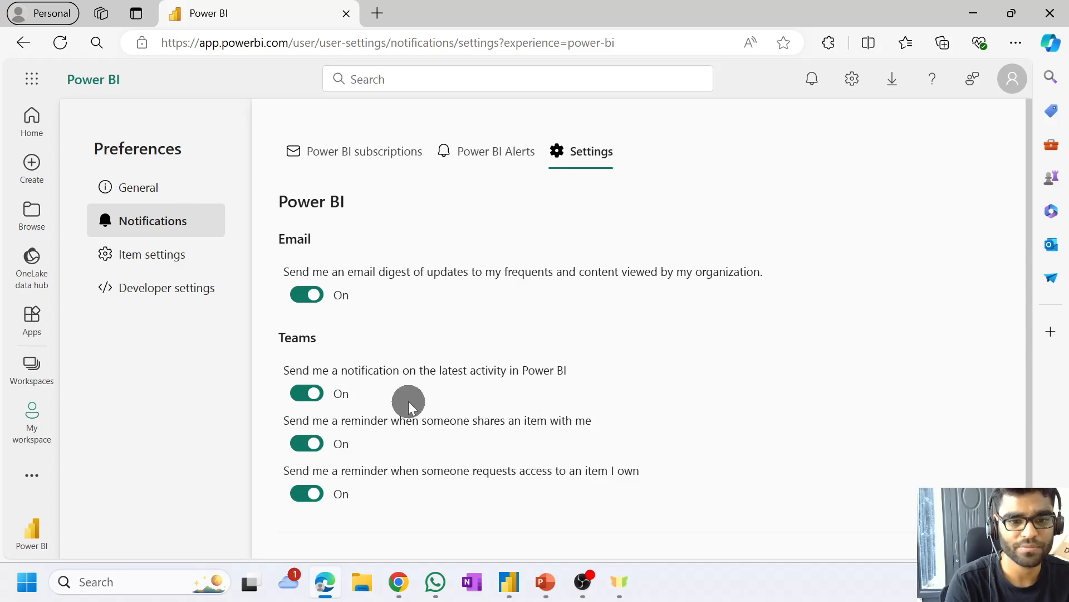
pyautogui.scroll(-1, 408, 401)
pyautogui.scroll(1, 408, 401)
# - Return to My workspace and open the PNL Dashboard page of the Session 7_060724 - Copy report
pyautogui.click(31, 376)
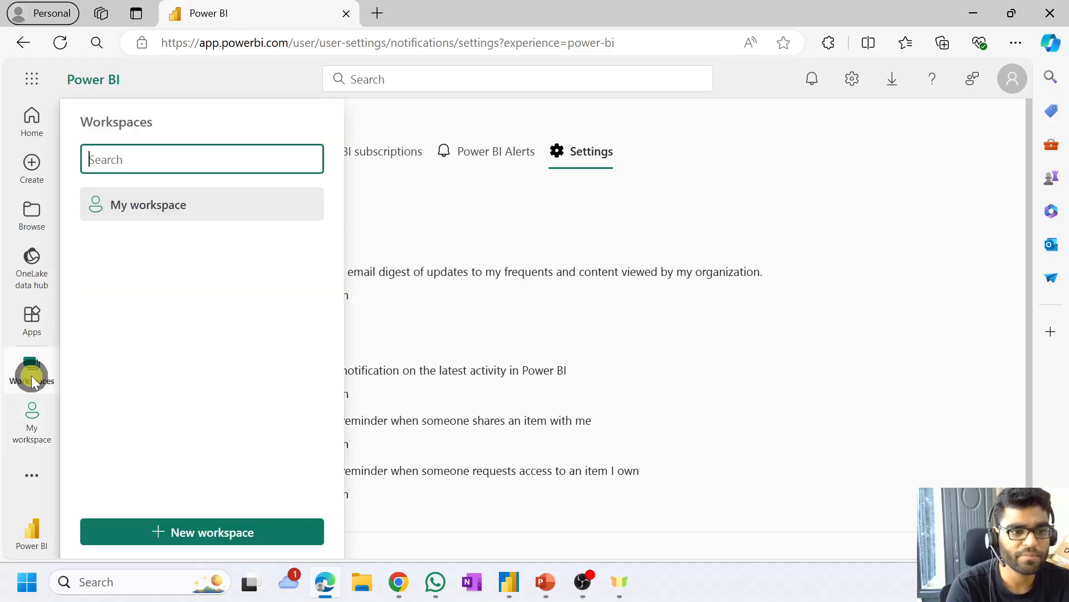
pyautogui.click(185, 205)
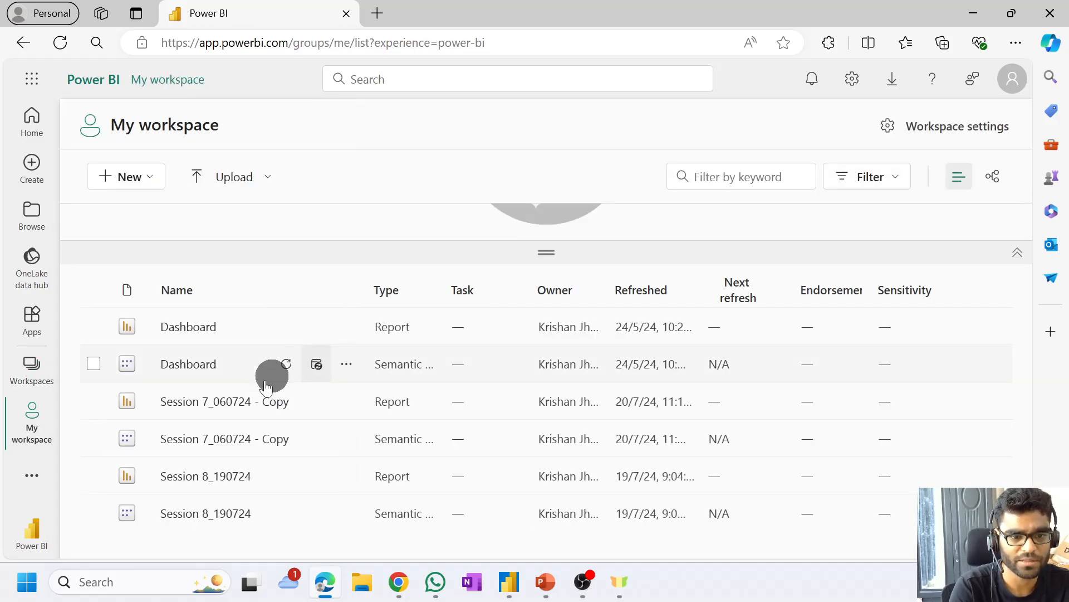
pyautogui.click(241, 403)
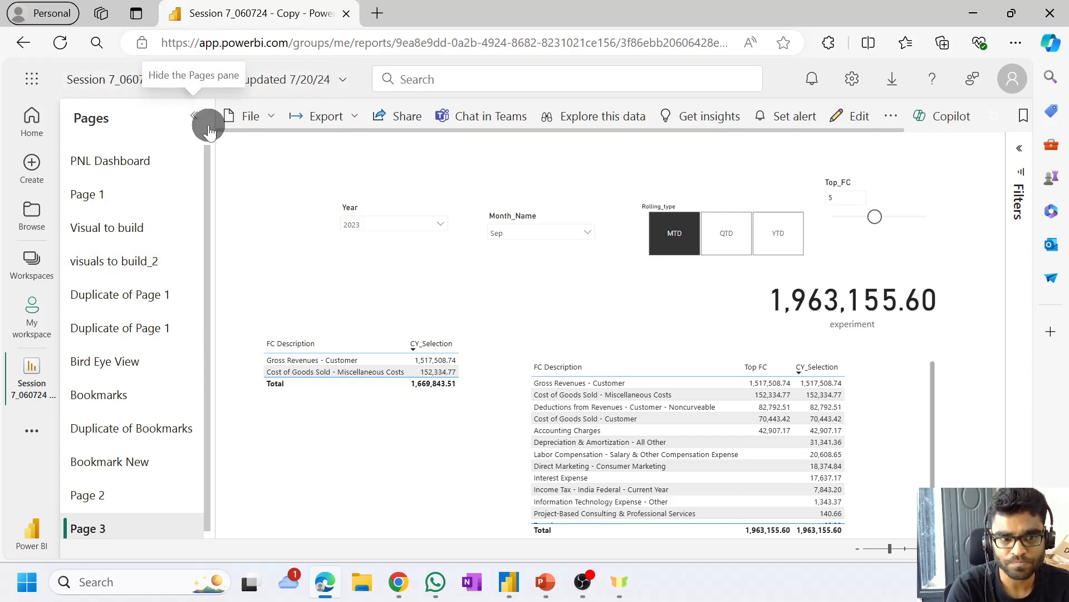
pyautogui.click(128, 167)
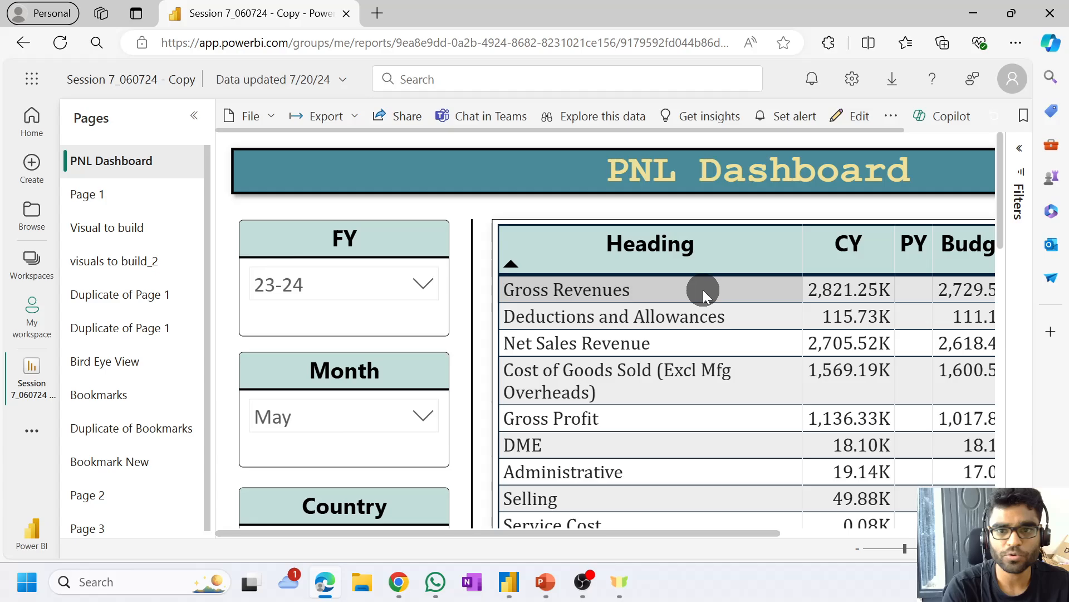
# - Examine the PNL Dashboard's table and slicers along with the commands available for the report
pyautogui.hscroll(3, 703, 290)
pyautogui.hscroll(5, 749, 273)
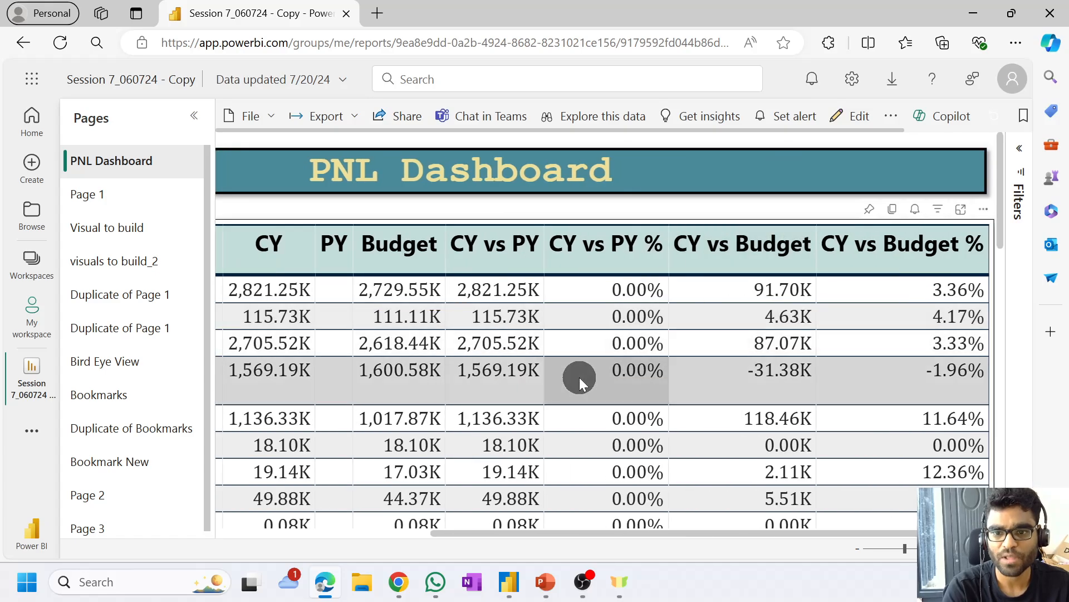
pyautogui.hscroll(-5, 579, 376)
pyautogui.hscroll(1, 580, 376)
pyautogui.scroll(-10, 579, 377)
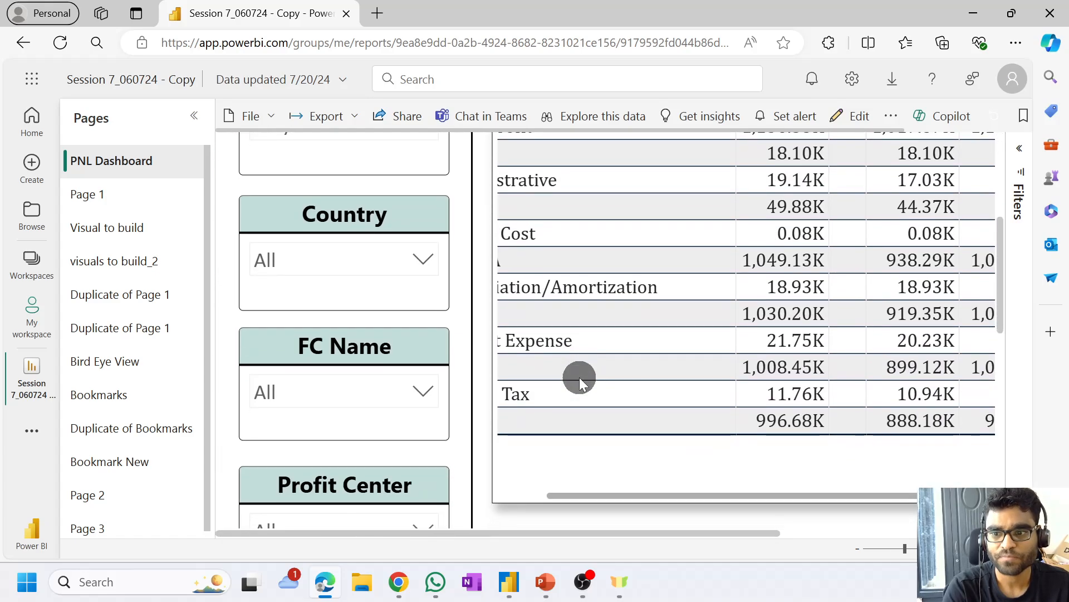
pyautogui.scroll(10, 579, 377)
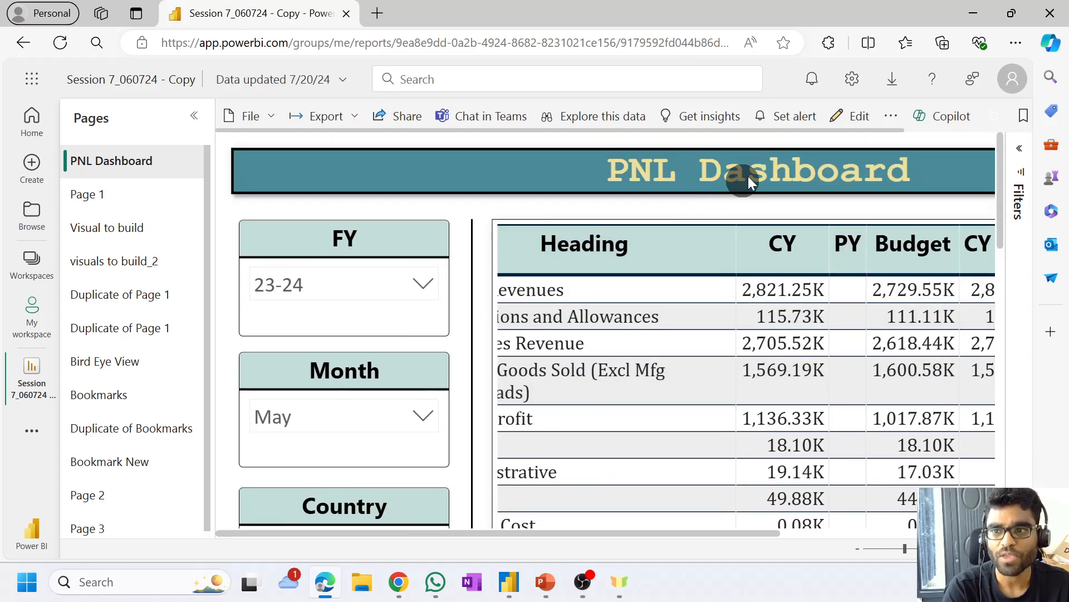
pyautogui.hscroll(5, 748, 176)
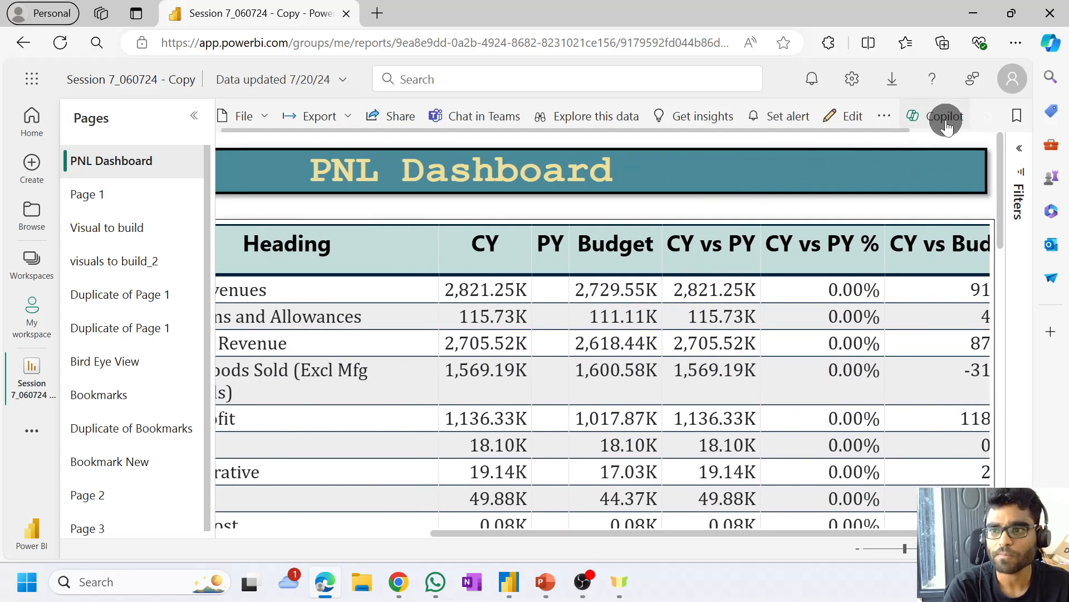
pyautogui.hscroll(3, 944, 117)
pyautogui.hscroll(-3, 583, 117)
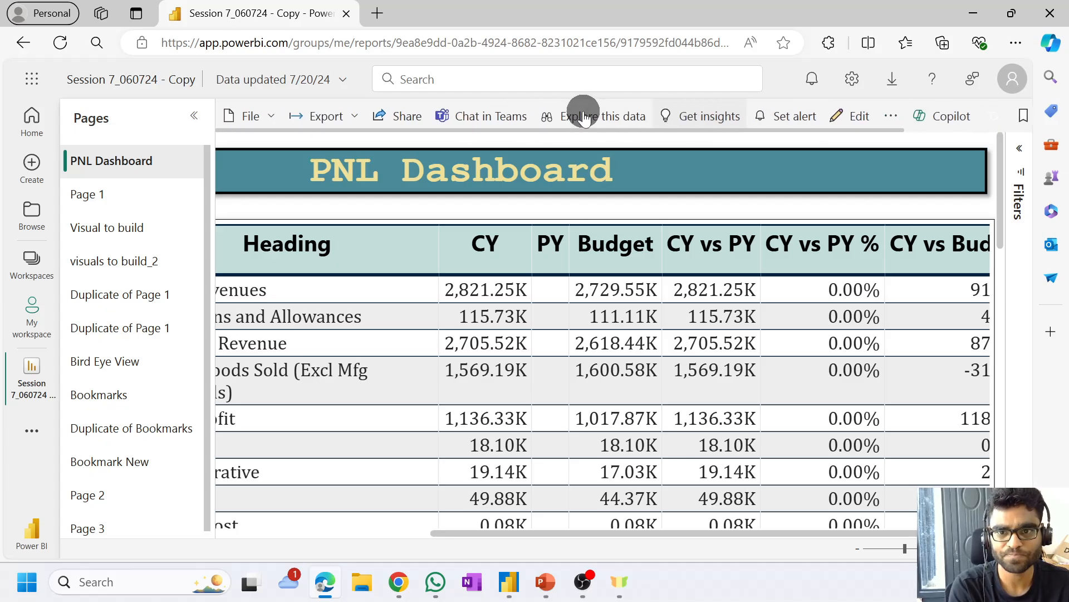
pyautogui.hscroll(3, 583, 117)
pyautogui.hscroll(-3, 583, 117)
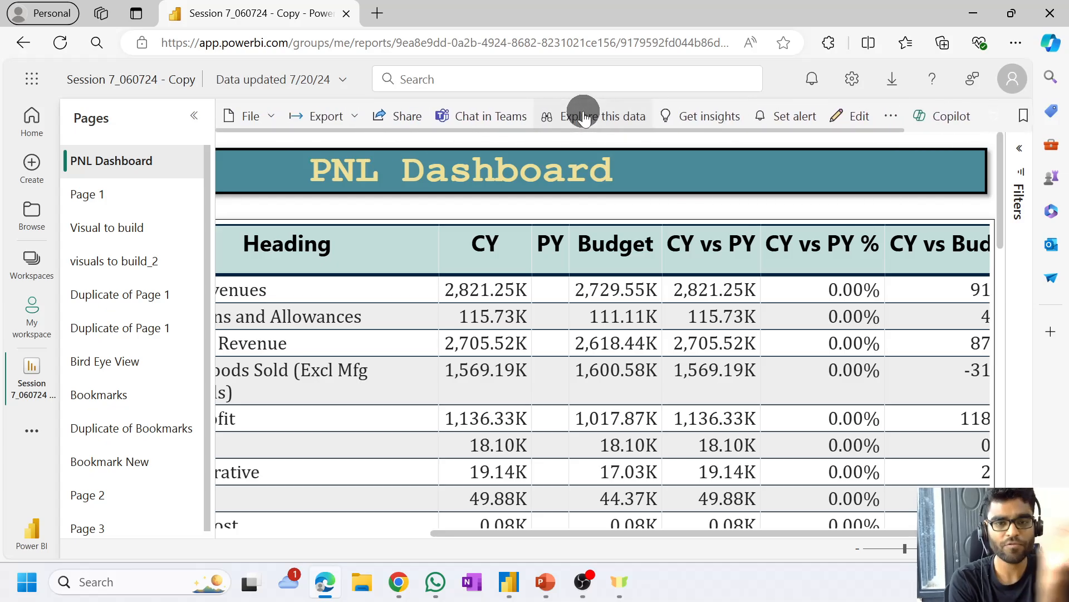
# - View the PNL Dashboard in full screen, review its table and comparison charts, and exit full screen
pyautogui.hscroll(3, 583, 117)
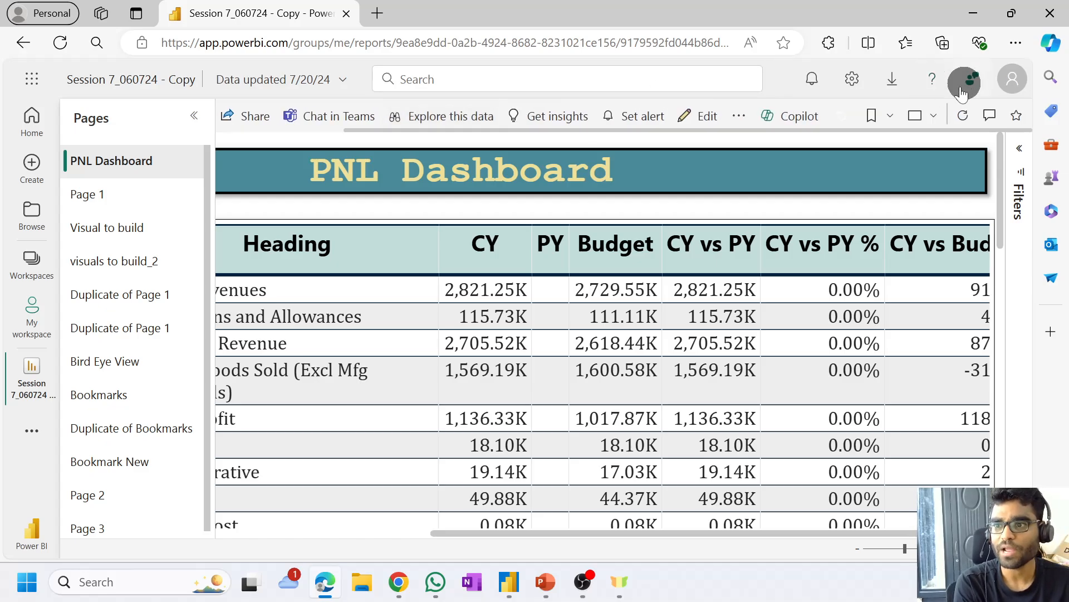
pyautogui.click(929, 118)
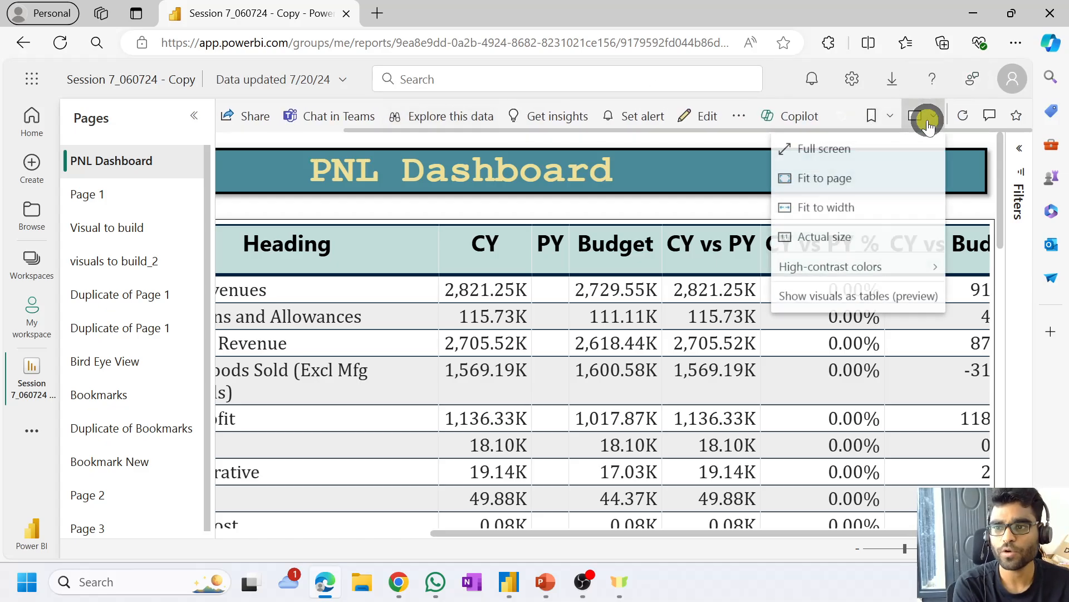
pyautogui.click(838, 153)
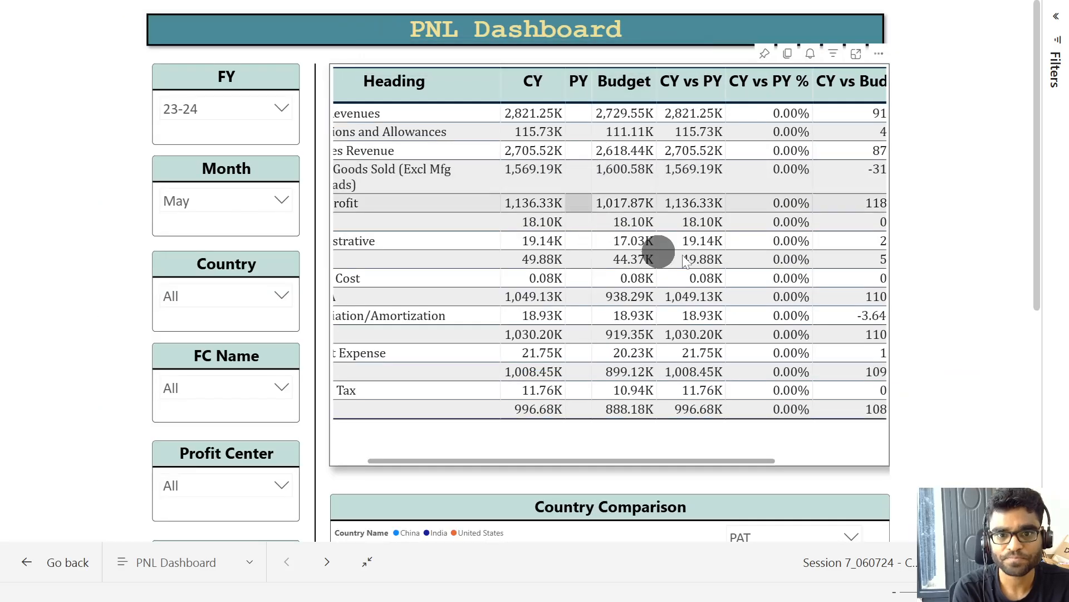
pyautogui.hscroll(-2, 687, 273)
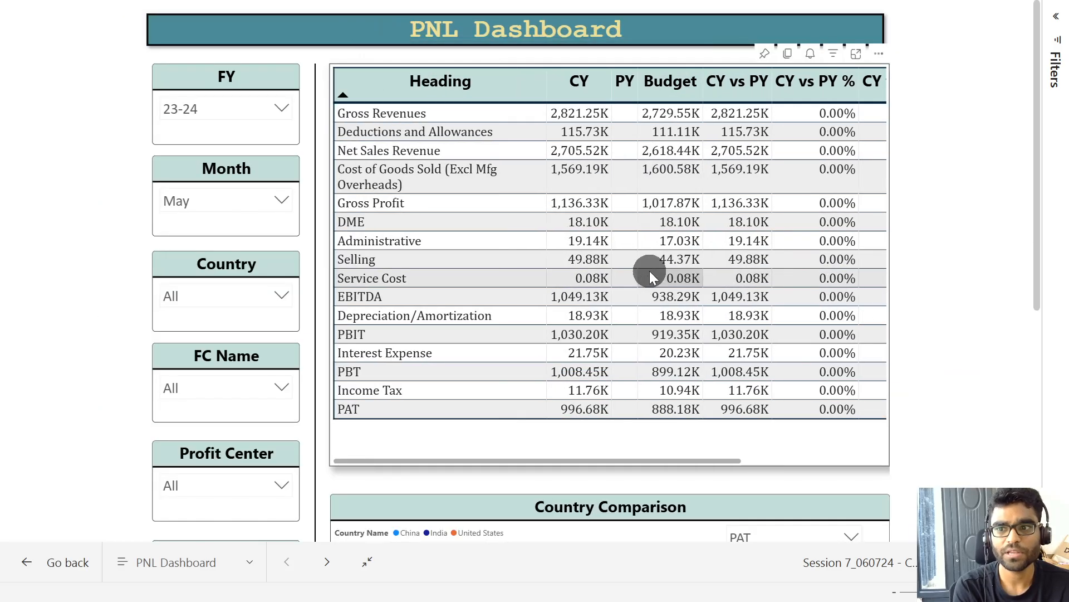
pyautogui.scroll(-7, 618, 266)
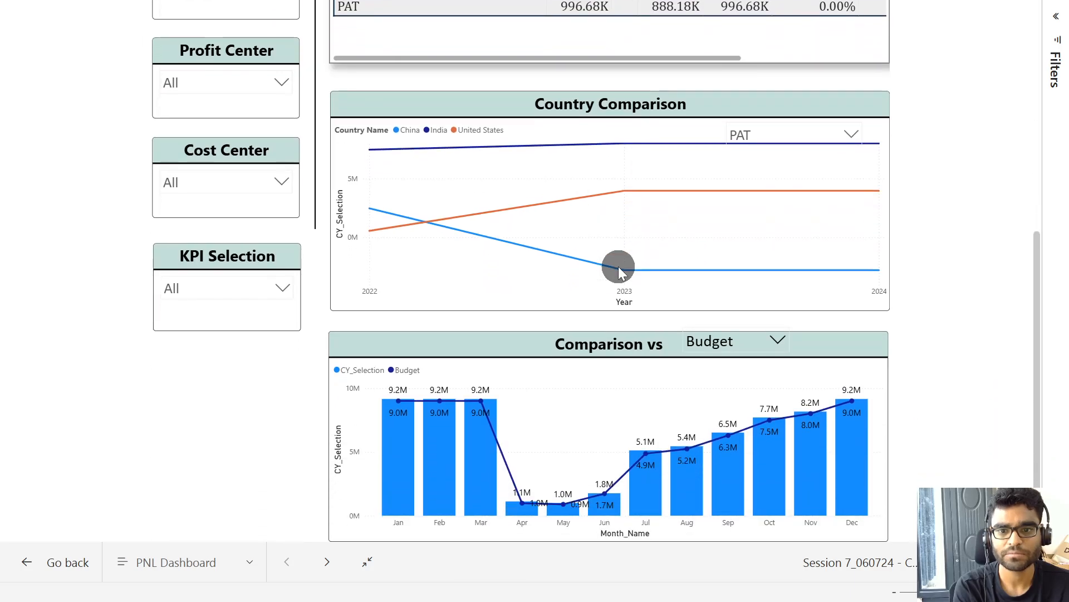
pyautogui.scroll(7, 620, 270)
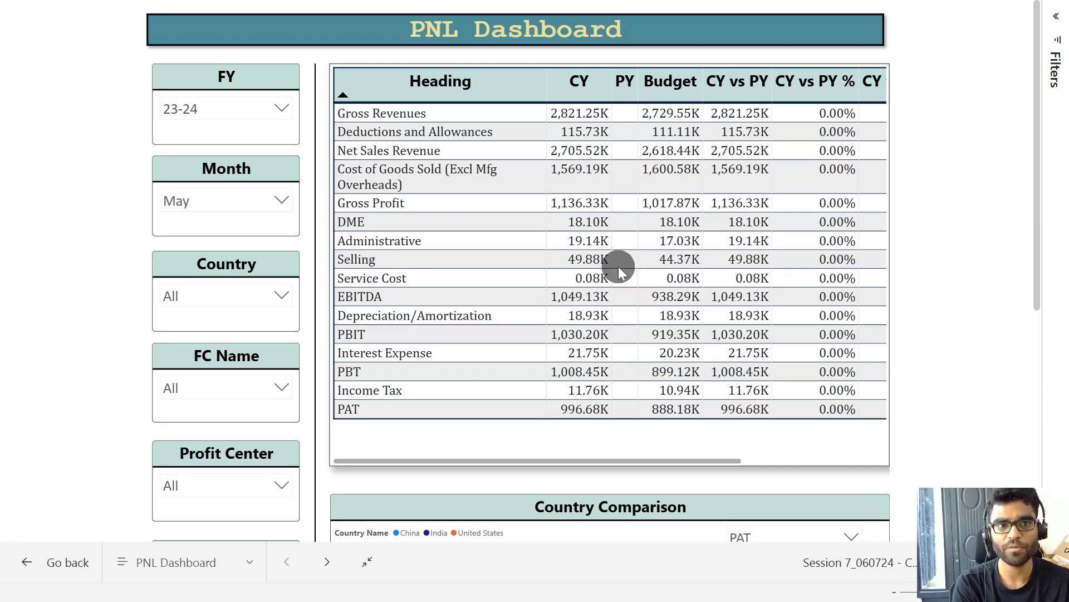
pyautogui.scroll(-7, 972, 365)
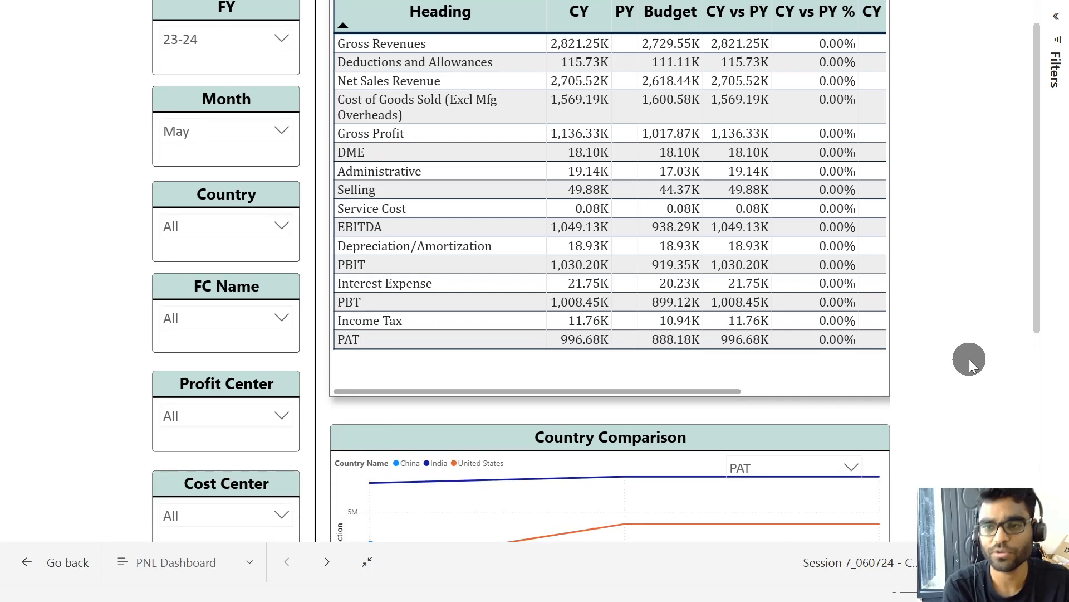
pyautogui.scroll(7, 970, 358)
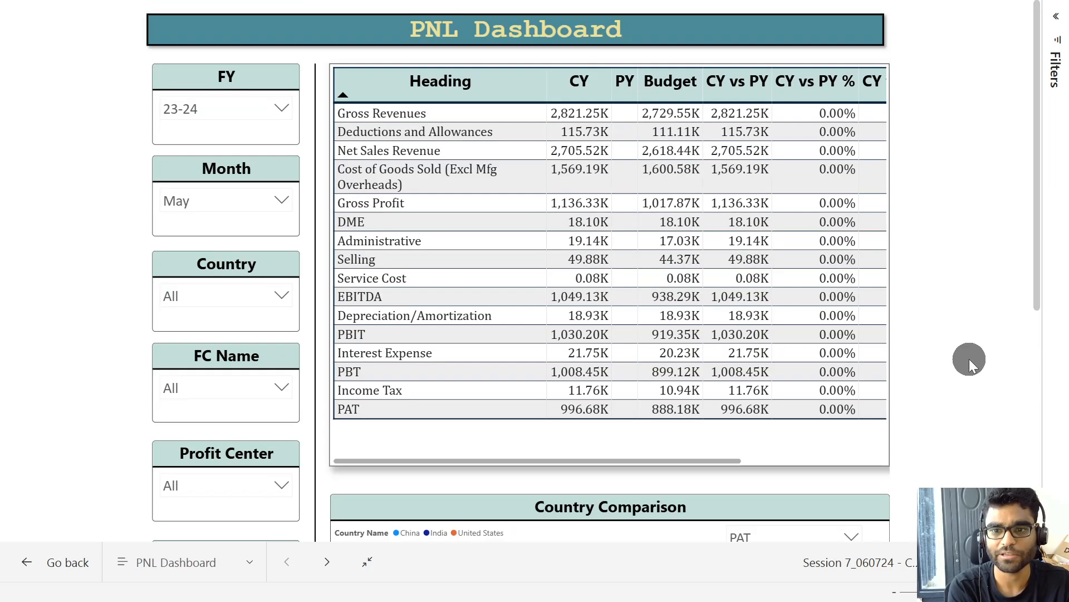
pyautogui.press('Escape')
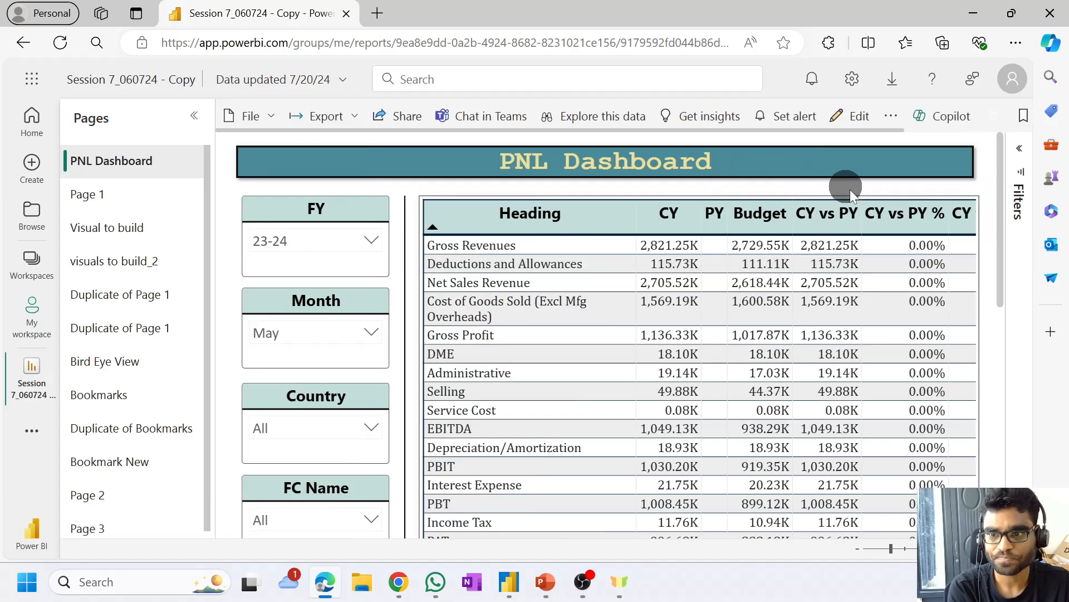
# - Try the Fit to page view on the PNL Dashboard and set its view to Fit to width
pyautogui.hscroll(3, 914, 107)
pyautogui.click(922, 118)
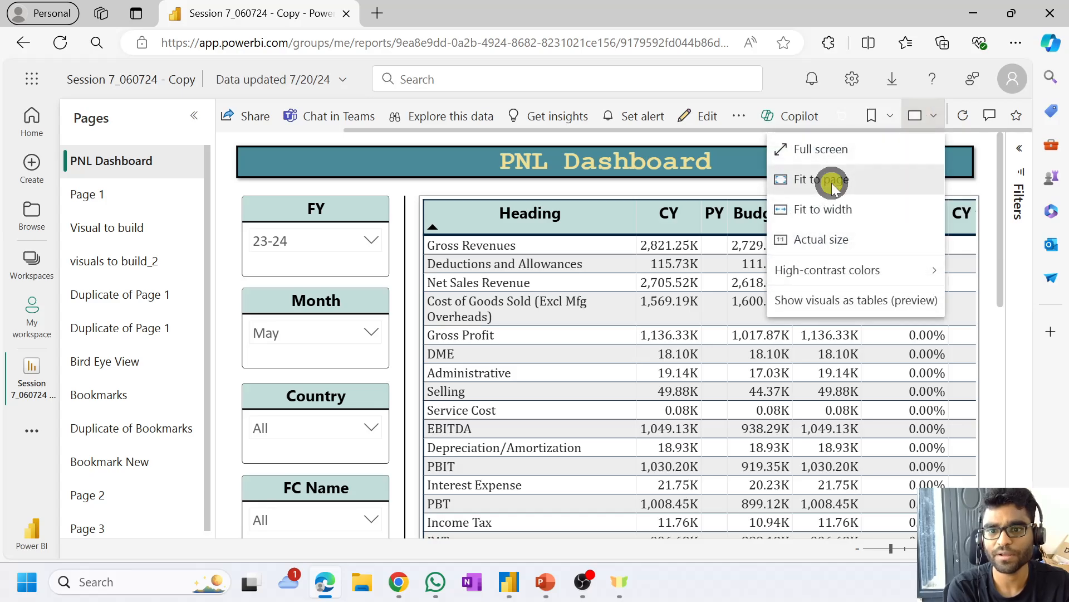
pyautogui.click(833, 187)
pyautogui.click(921, 125)
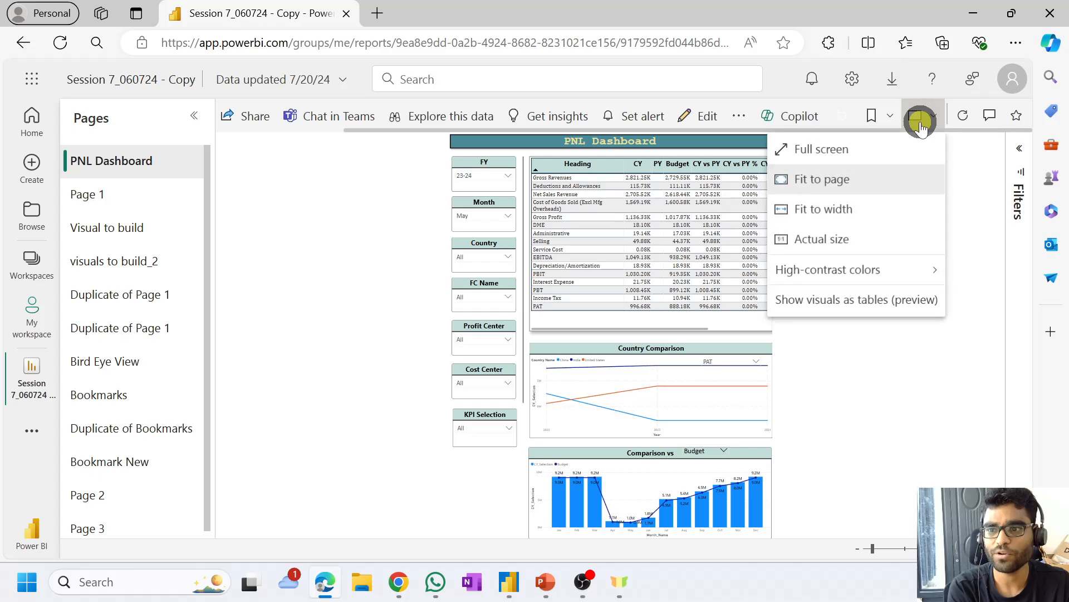
pyautogui.click(847, 209)
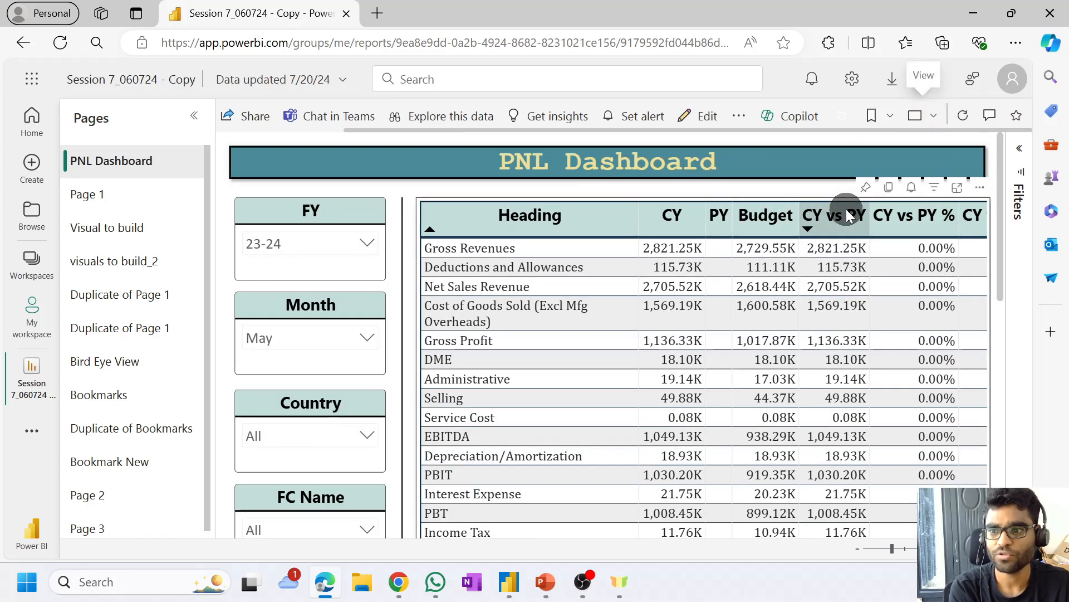
pyautogui.click(925, 116)
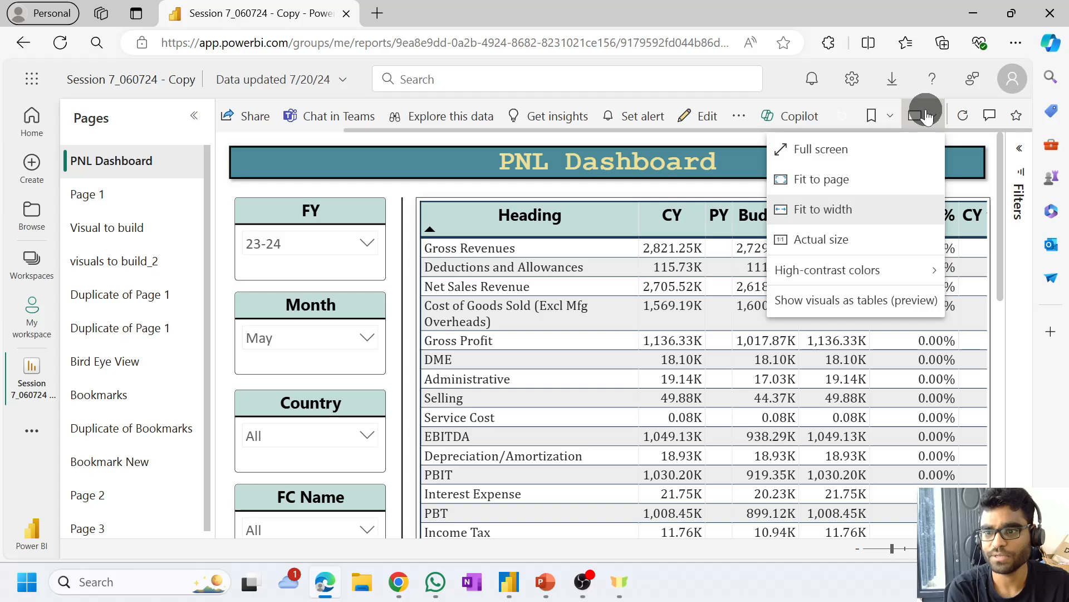
pyautogui.click(924, 115)
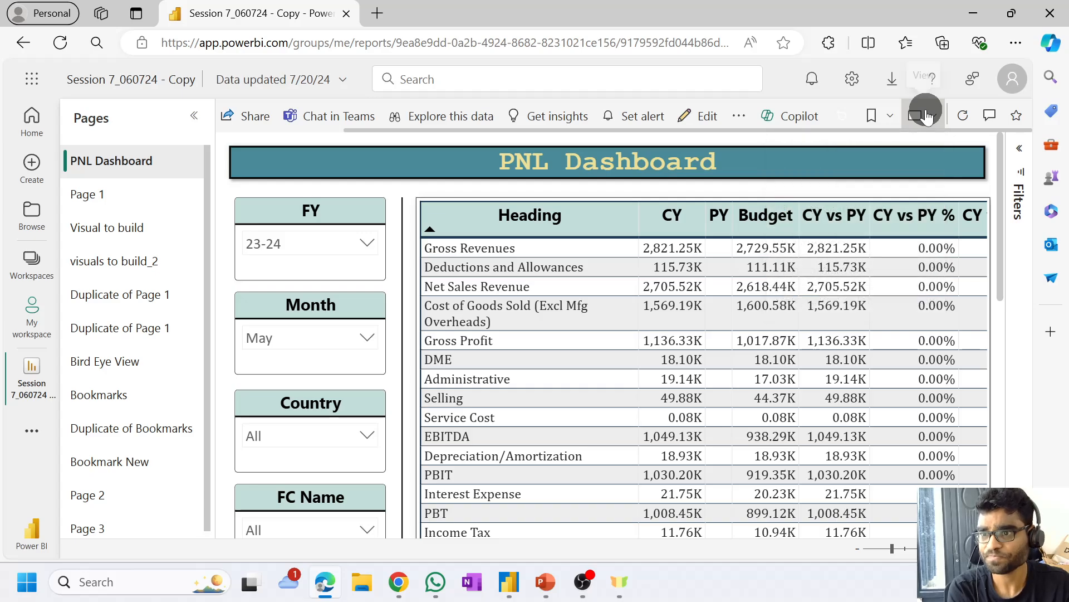
# - Check the report's personal bookmark options and Copilot pane, closing each one after viewing it
pyautogui.click(883, 120)
pyautogui.click(814, 191)
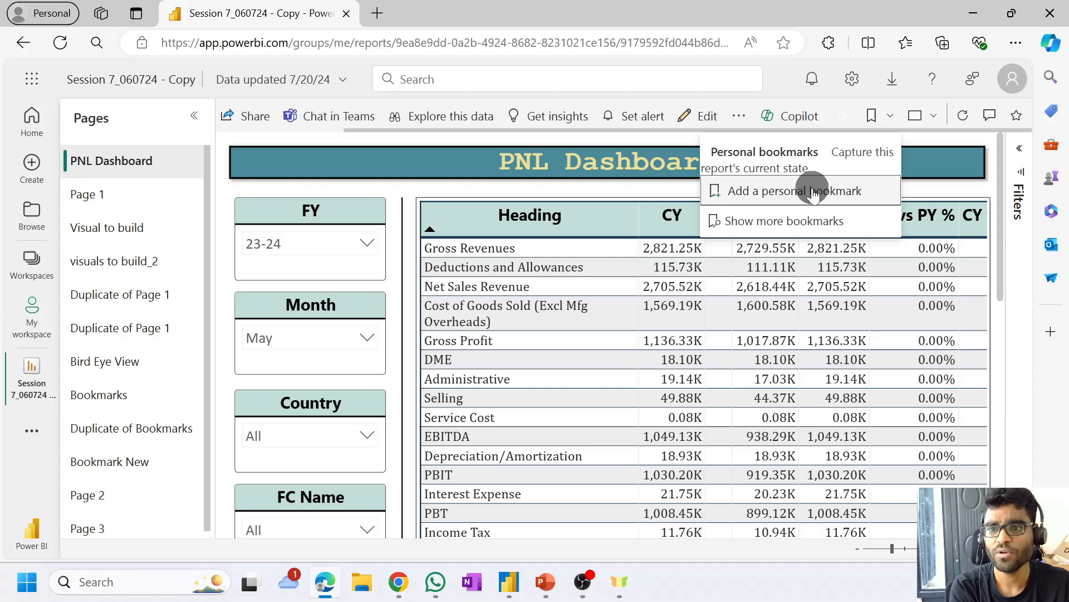
pyautogui.press('Escape')
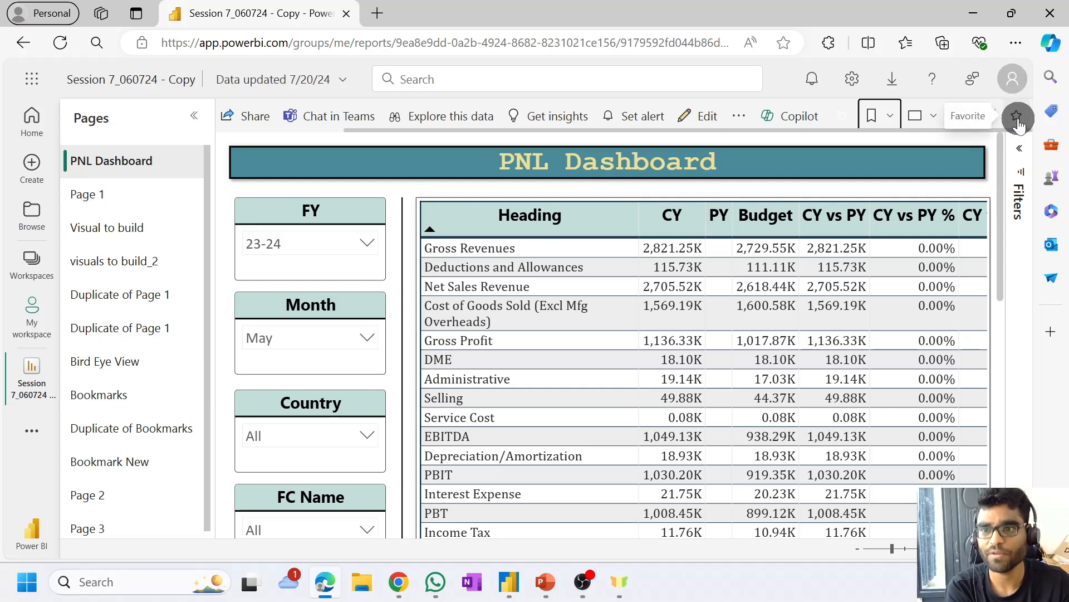
pyautogui.click(787, 127)
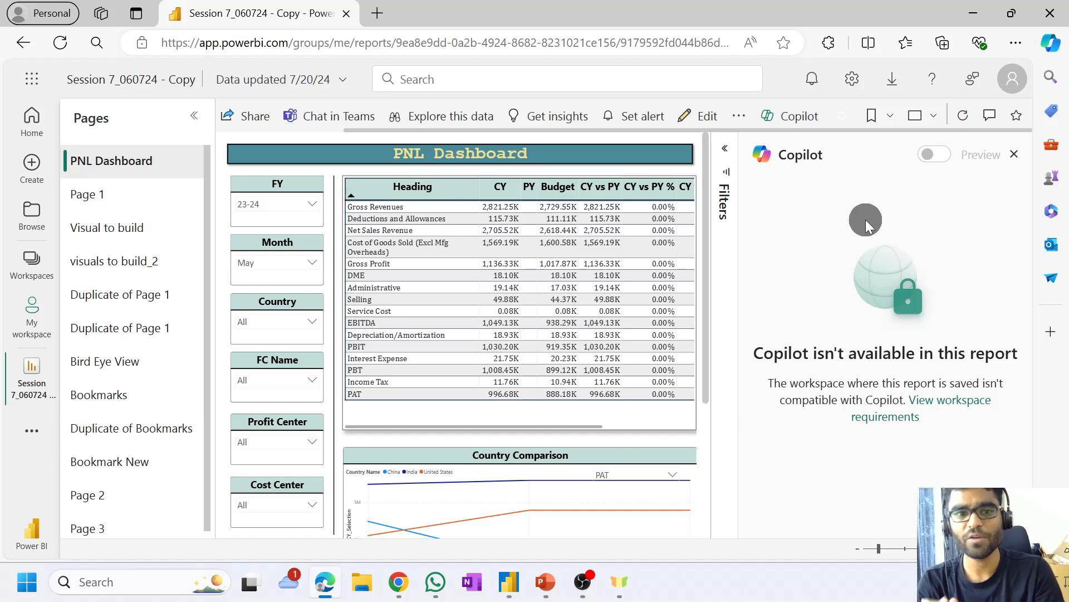
pyautogui.click(1015, 154)
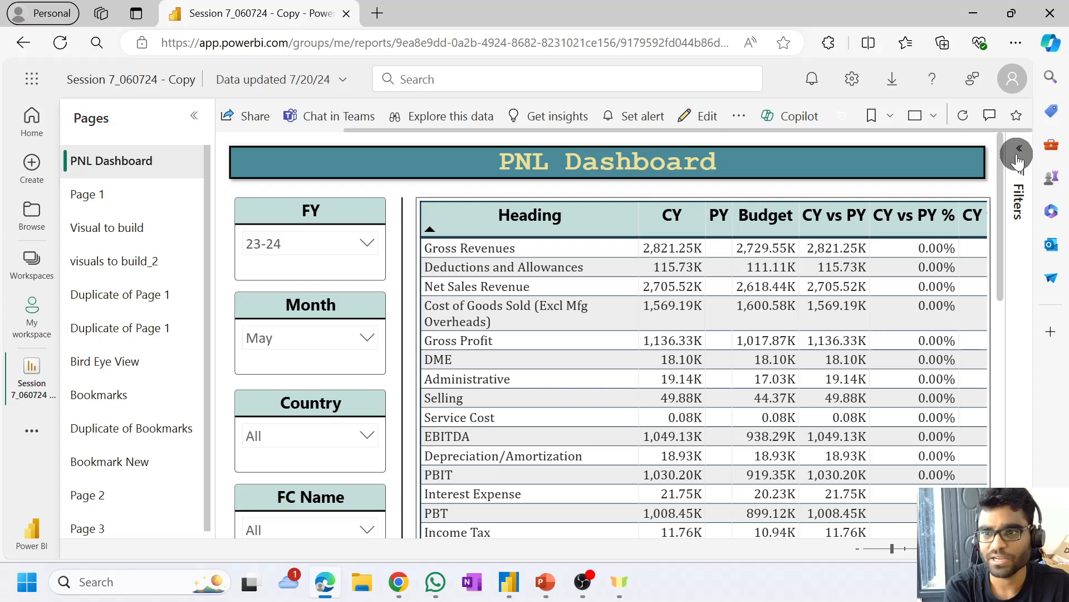
# - Try to subscribe to the report and dismiss the paid license upgrade offer
pyautogui.click(745, 125)
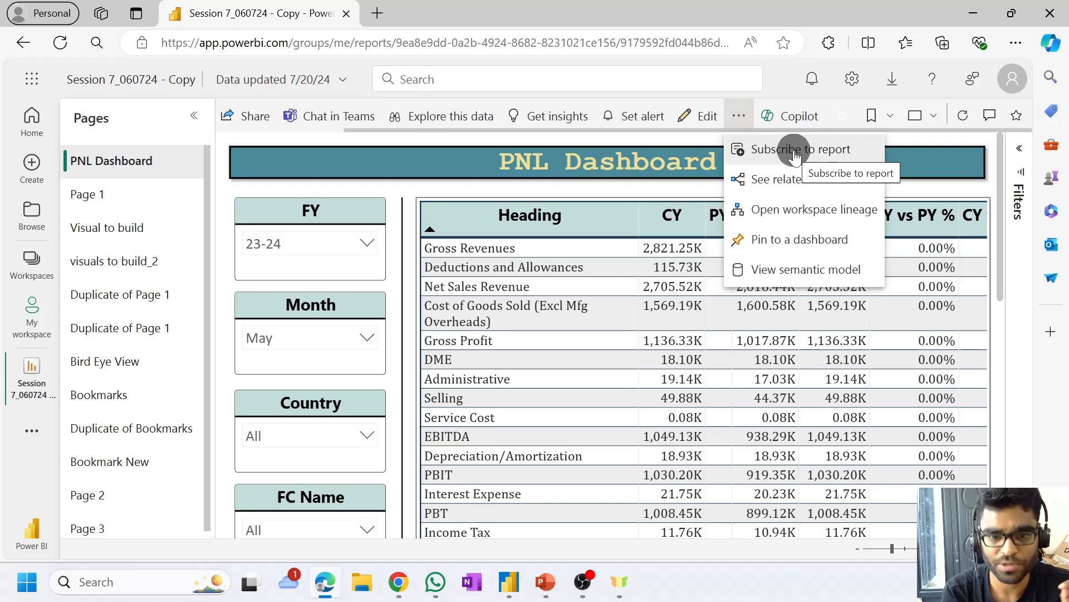
pyautogui.click(794, 150)
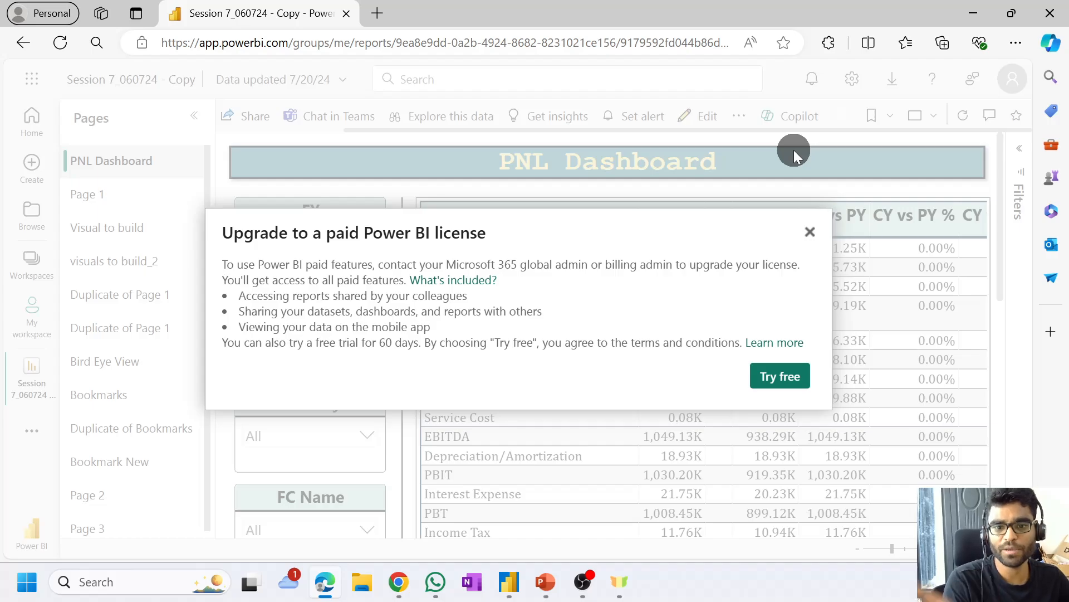
pyautogui.click(811, 246)
# - Open the Bird Eye View page of the report and set its view to Fit to page
pyautogui.hscroll(2, 757, 325)
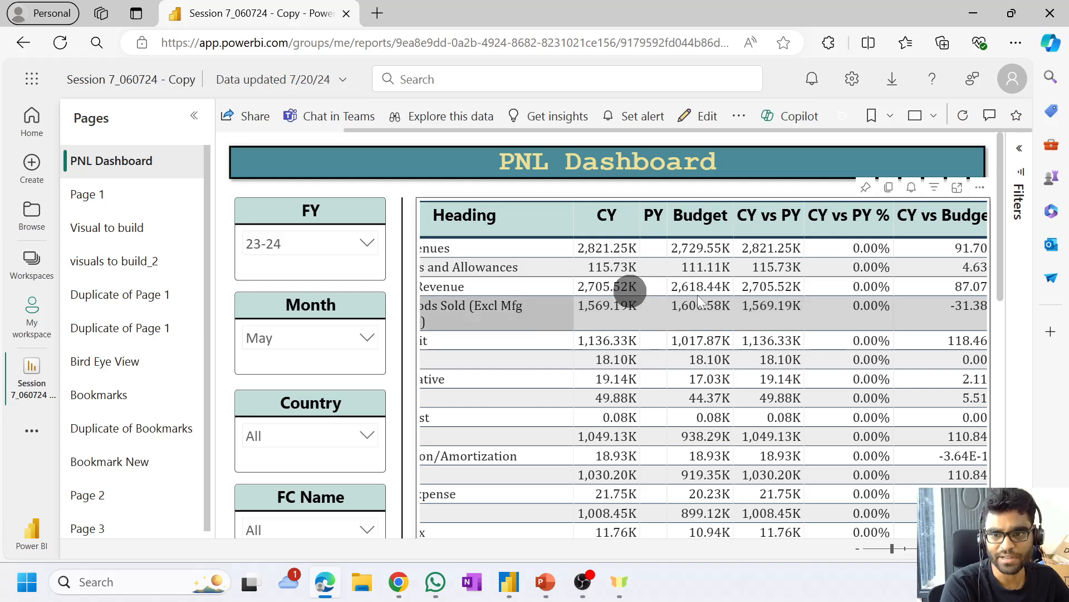
pyautogui.scroll(-1, 118, 259)
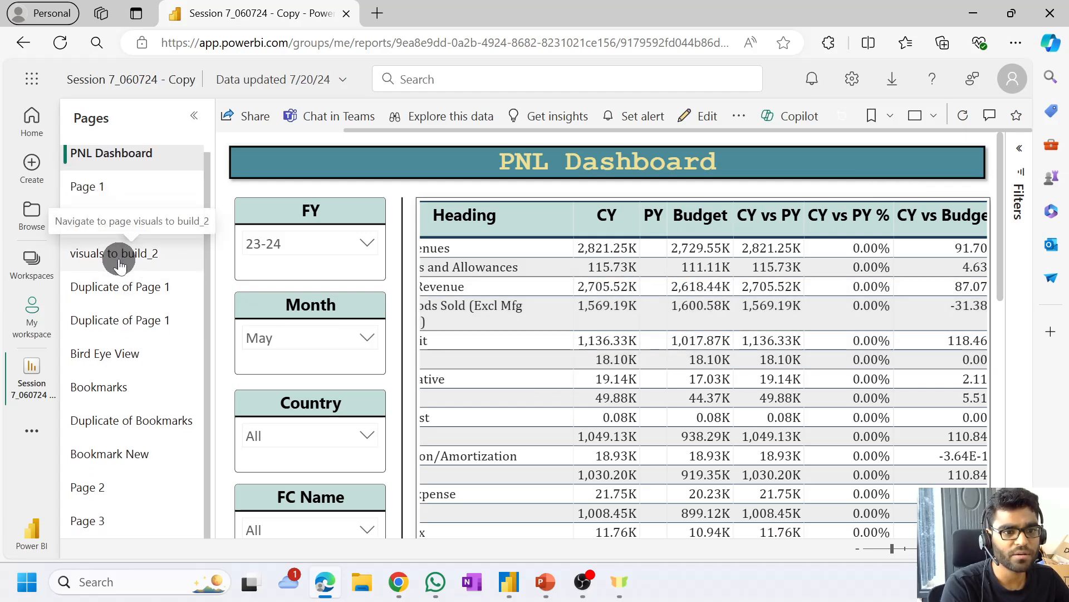
pyautogui.click(134, 359)
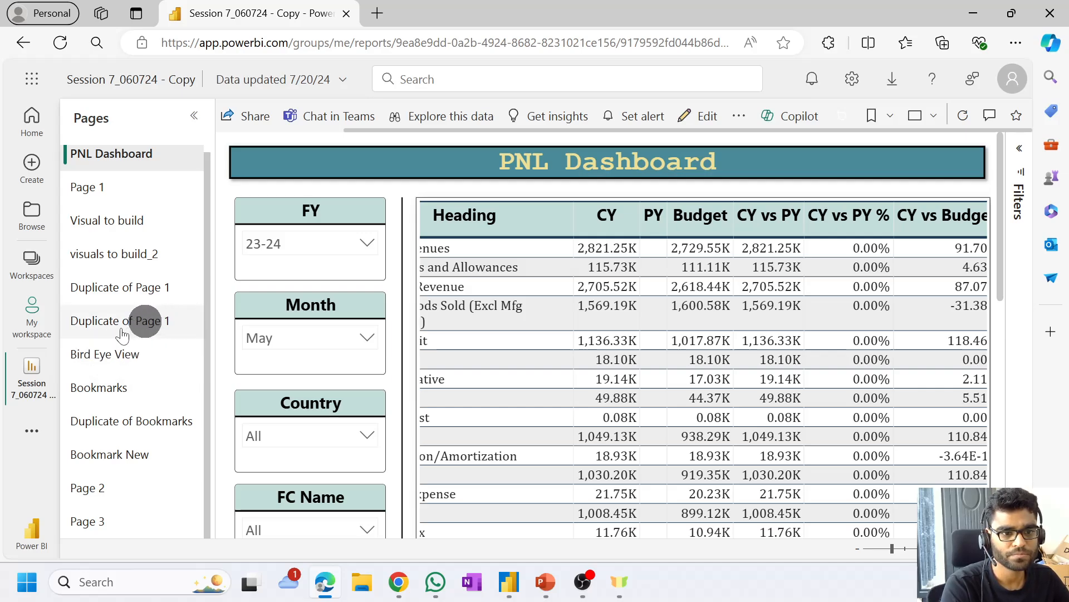
pyautogui.click(95, 358)
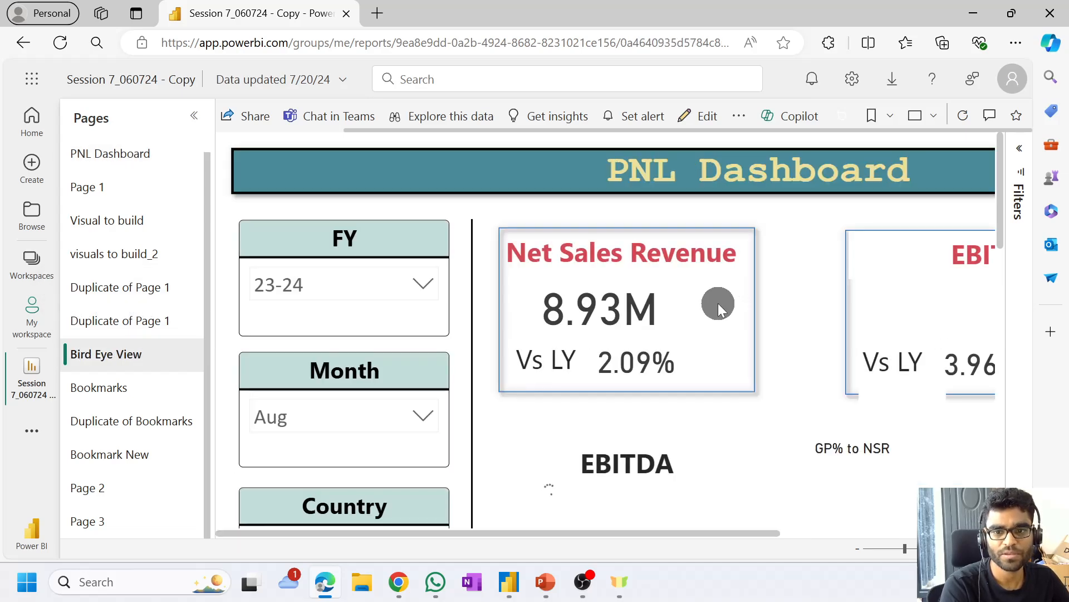
pyautogui.hscroll(3, 783, 344)
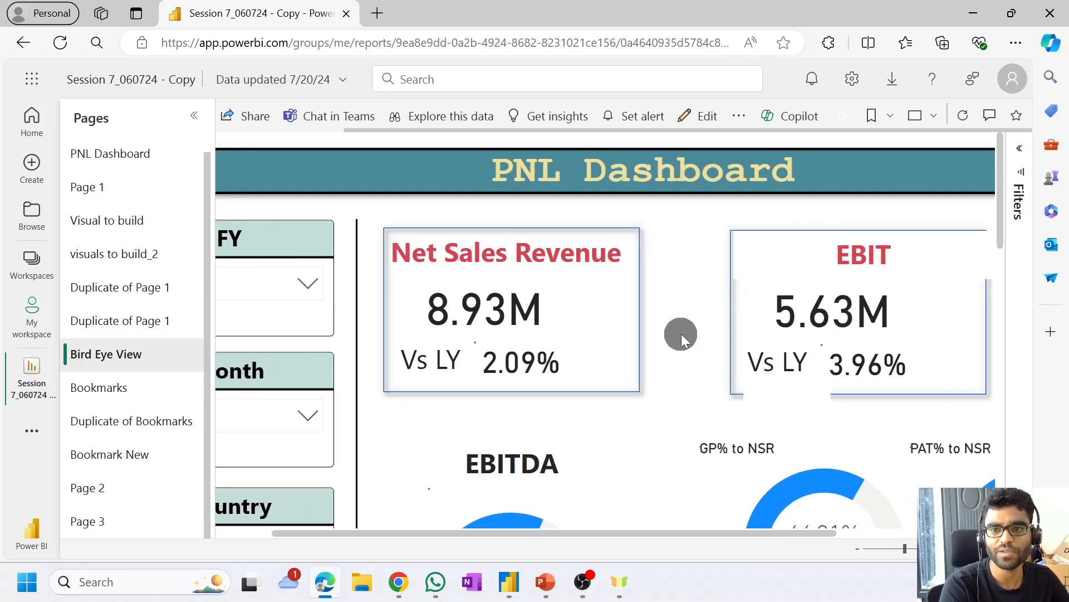
pyautogui.hscroll(4, 681, 333)
pyautogui.hscroll(-5, 681, 333)
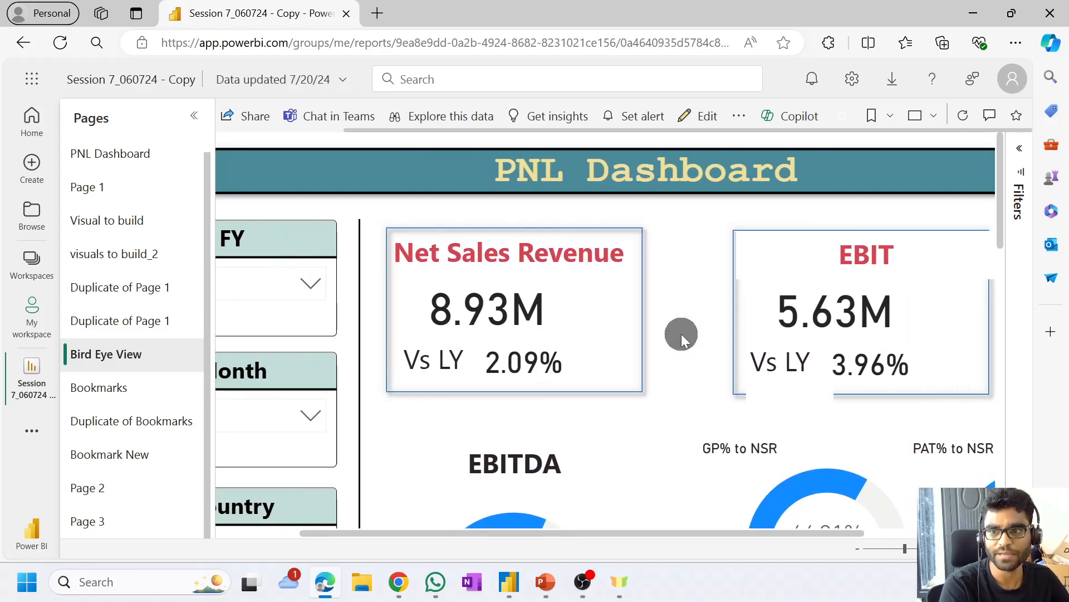
pyautogui.click(926, 119)
pyautogui.click(859, 178)
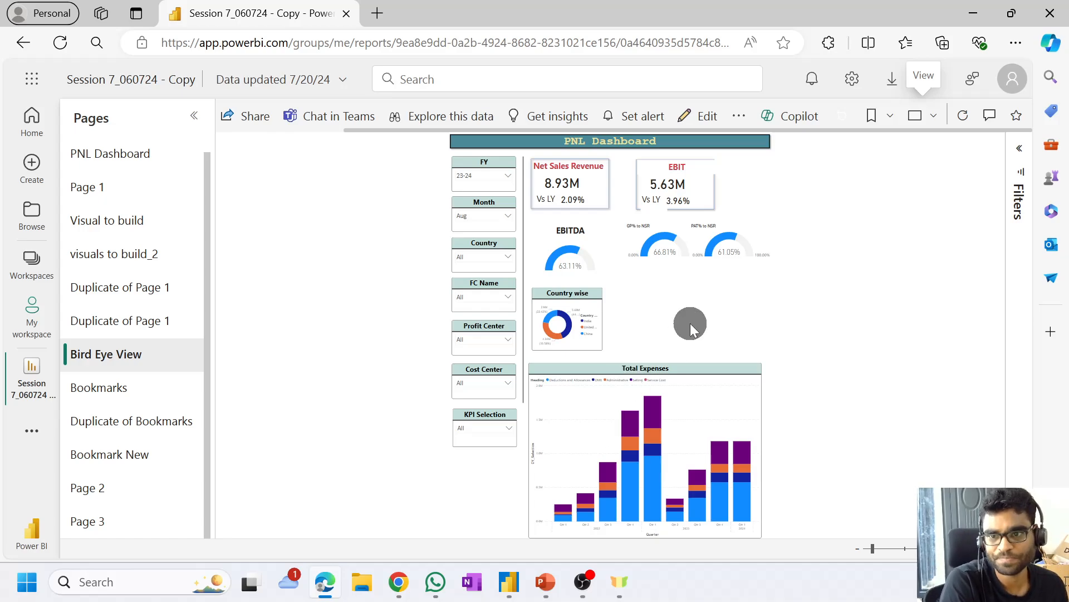
# - View the report's related content in My workspace and close the overview
pyautogui.click(739, 115)
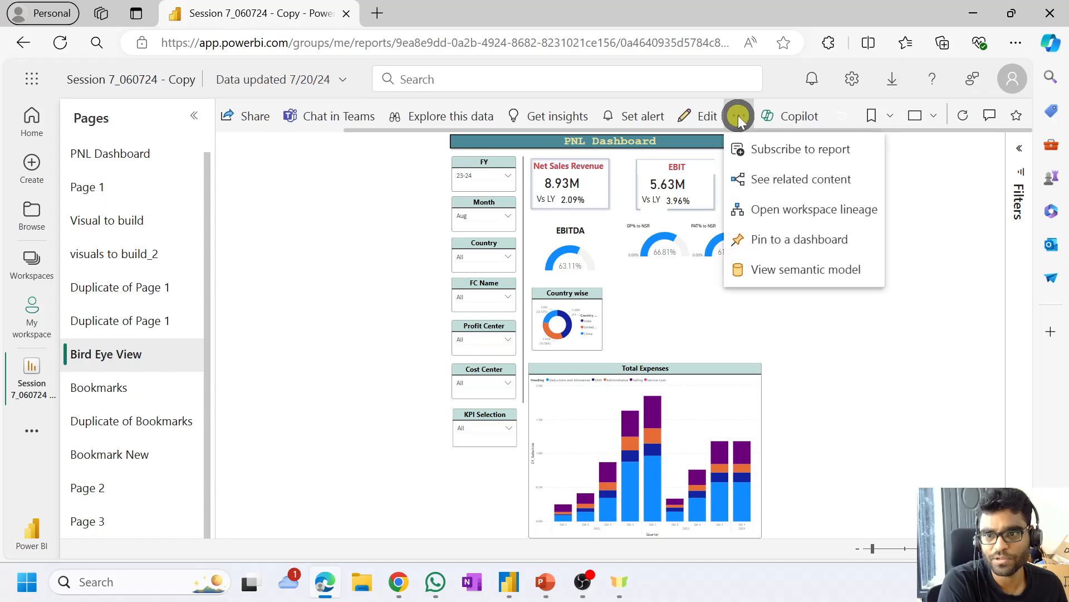
pyautogui.click(788, 184)
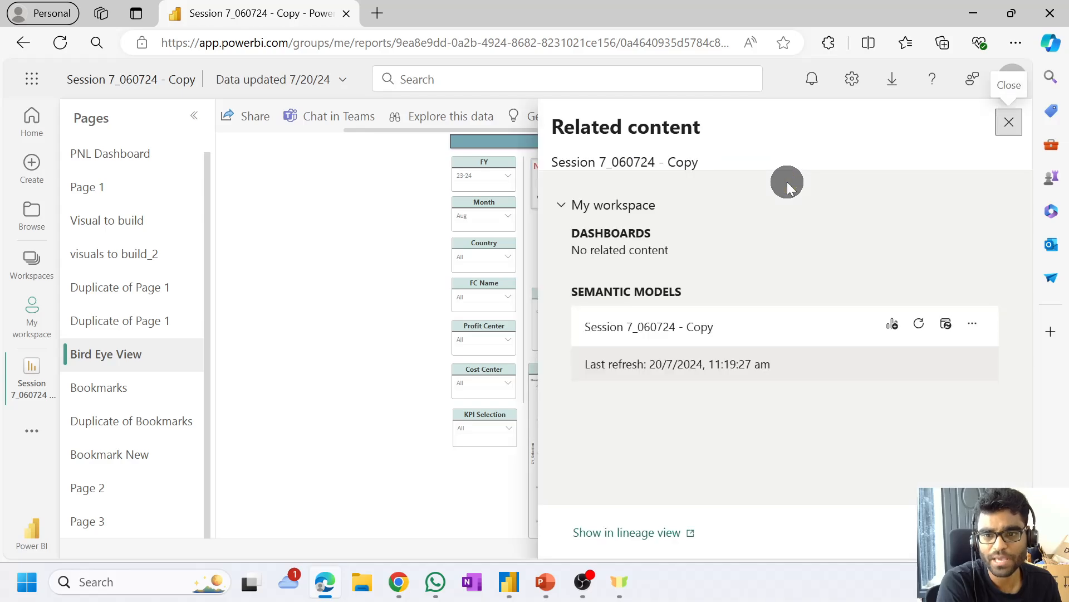
pyautogui.click(1010, 127)
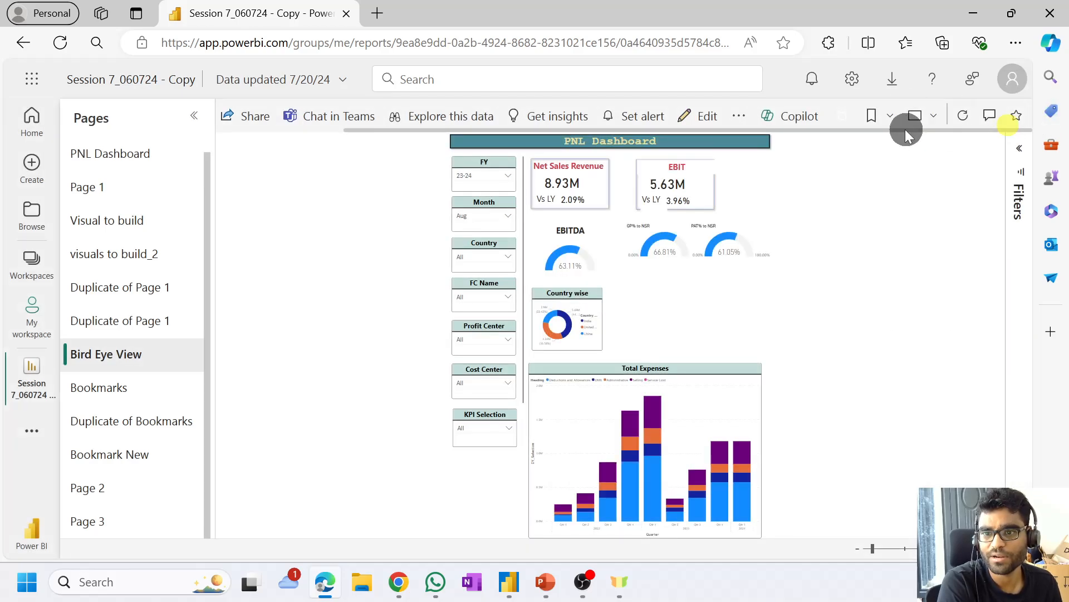
# - Open the workspace lineage from the report and return to the report's browser tab
pyautogui.click(740, 121)
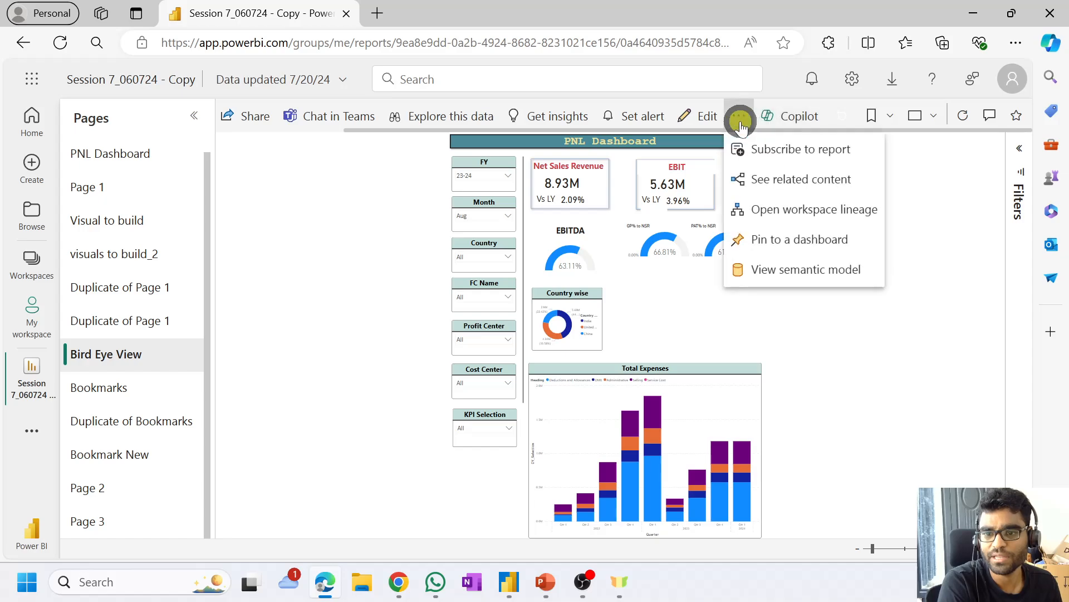
pyautogui.click(781, 210)
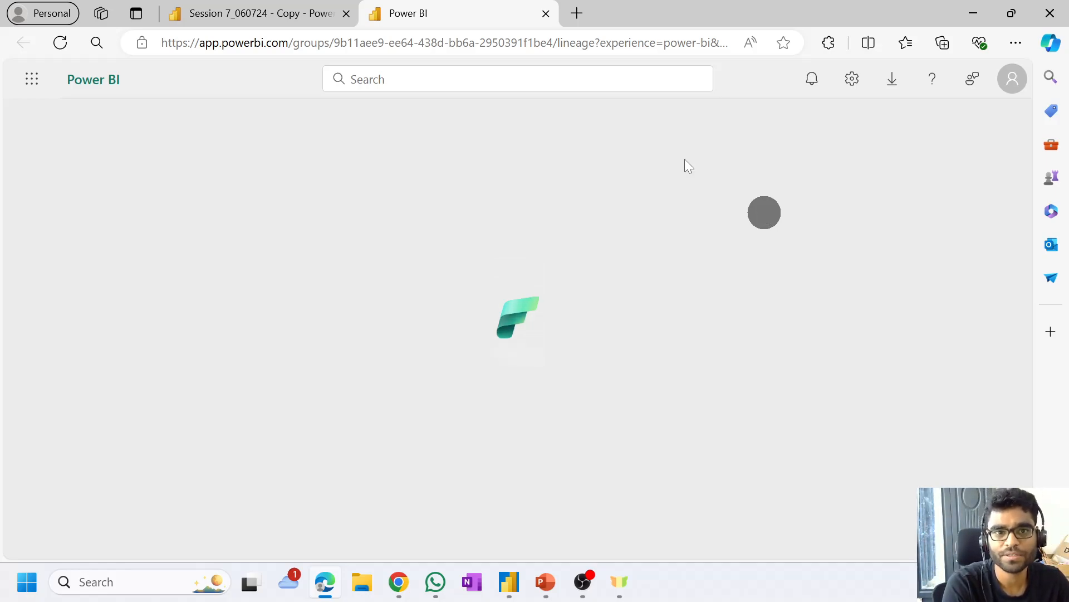
pyautogui.click(298, 13)
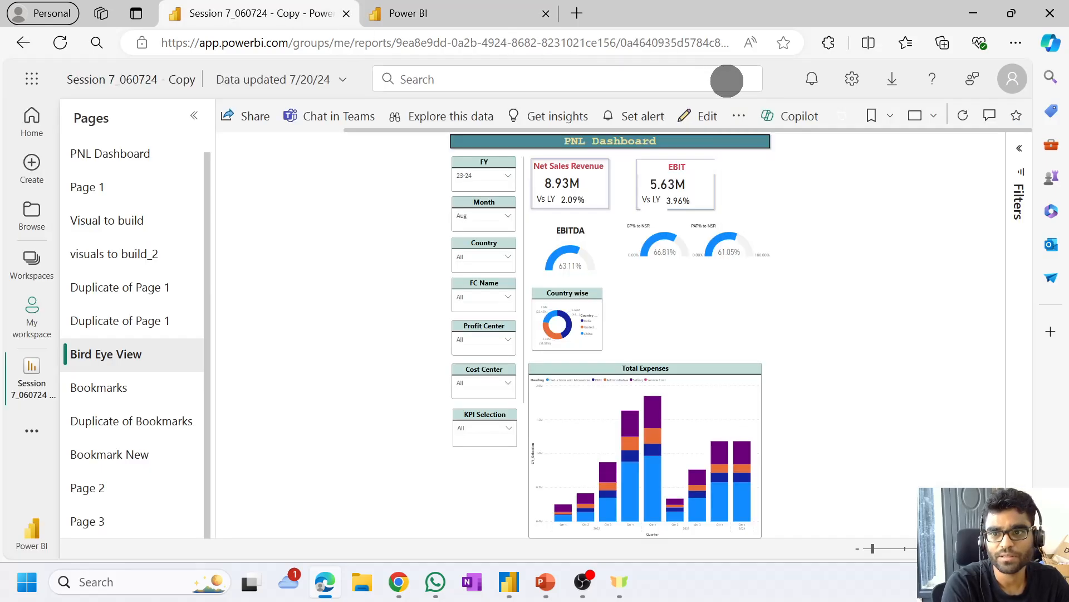
# - Open the report's semantic model and review its details, sharing options and downstream items
pyautogui.click(739, 116)
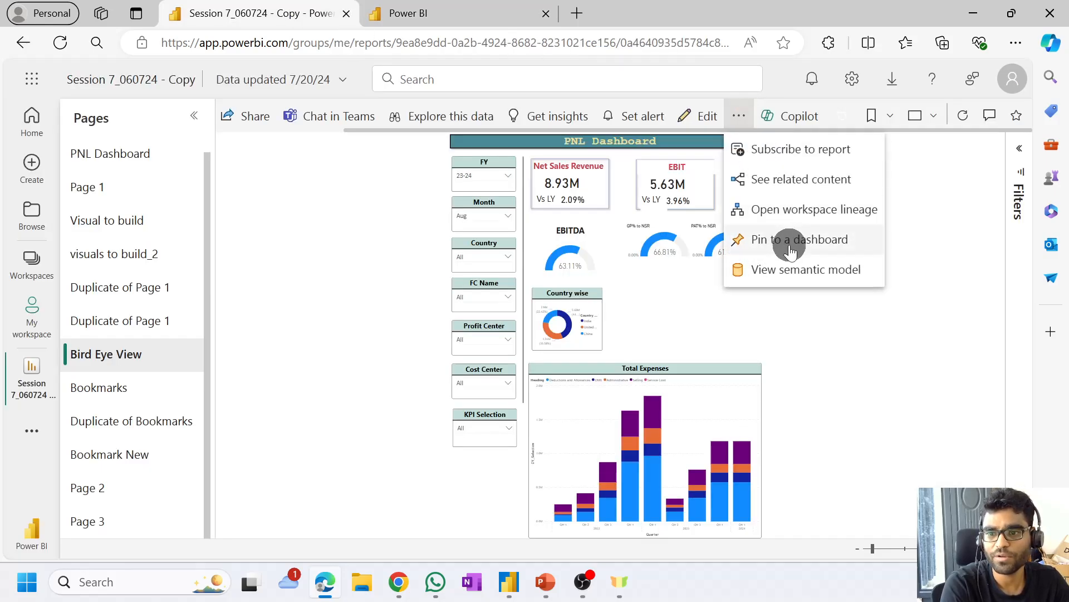
pyautogui.click(807, 269)
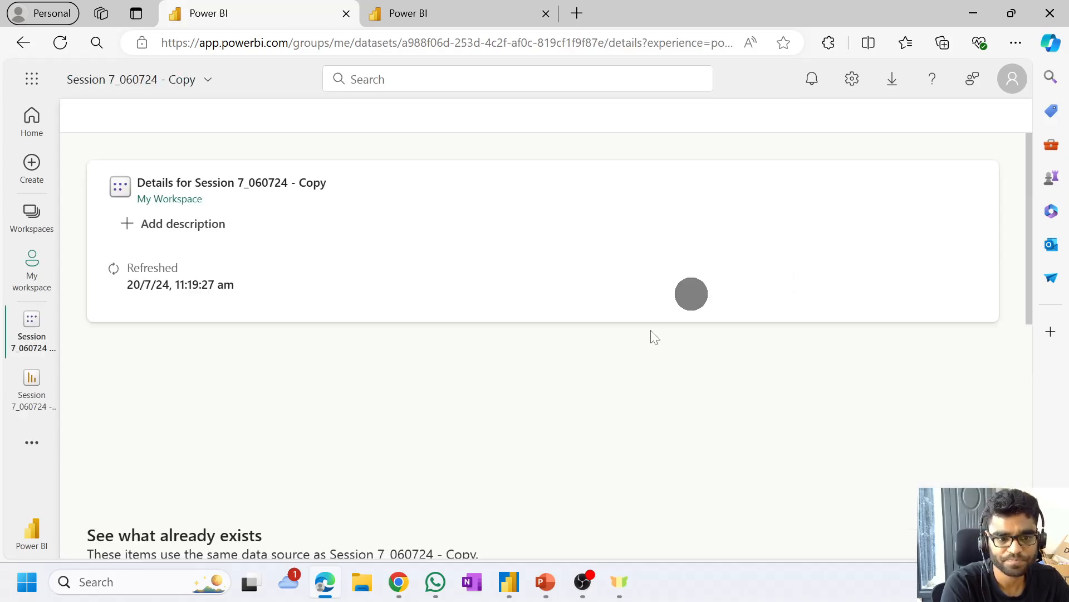
pyautogui.scroll(-2, 579, 360)
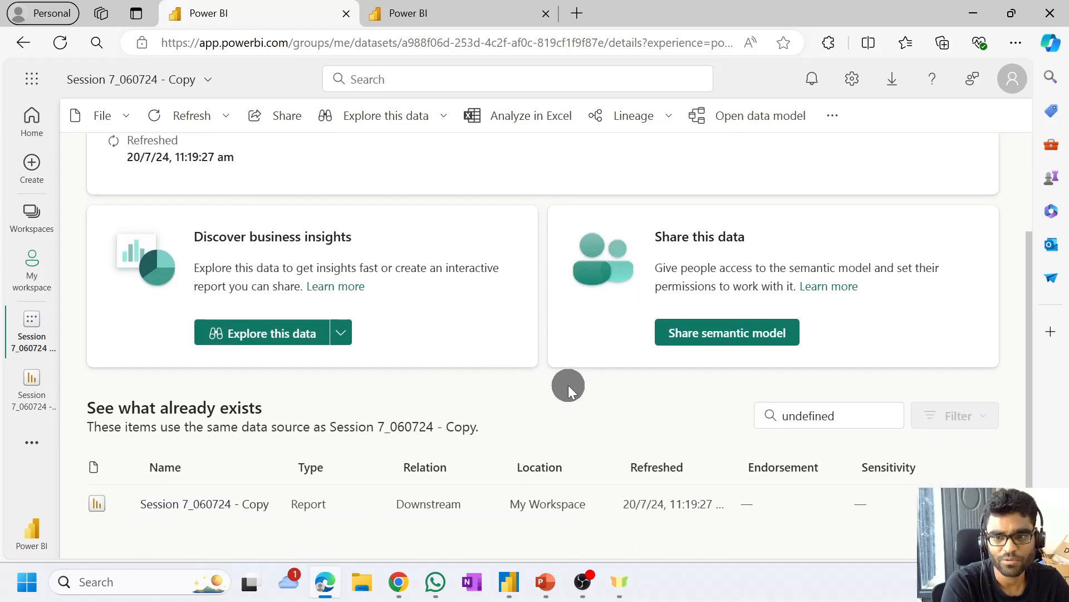
pyautogui.scroll(2, 568, 386)
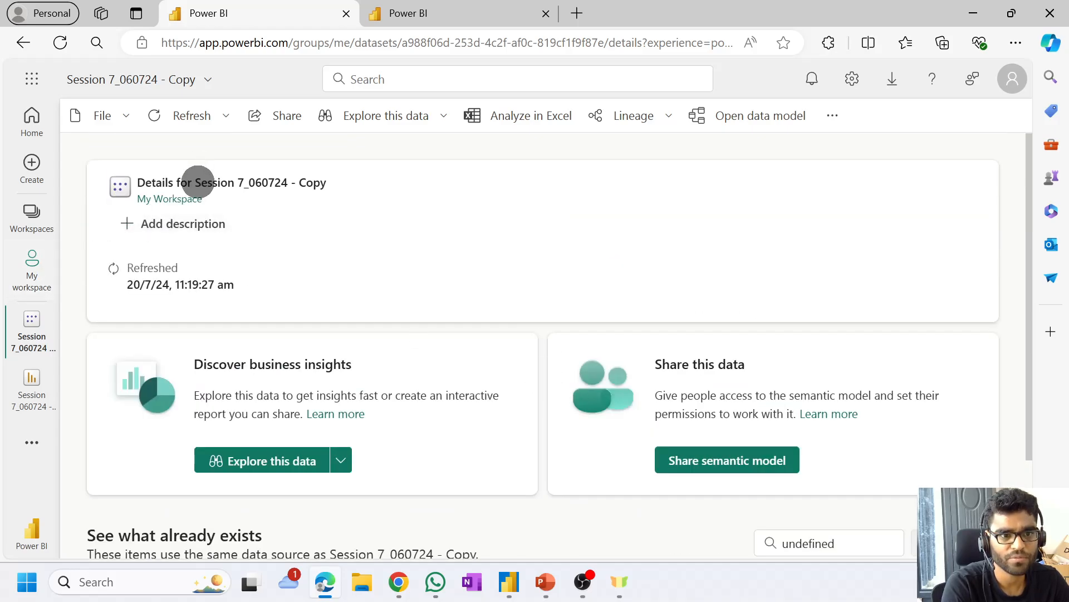
# - Reopen the Session 7_060724 - Copy report from My workspace and set the Top_FC slicer on Page 3 to 4
pyautogui.click(181, 200)
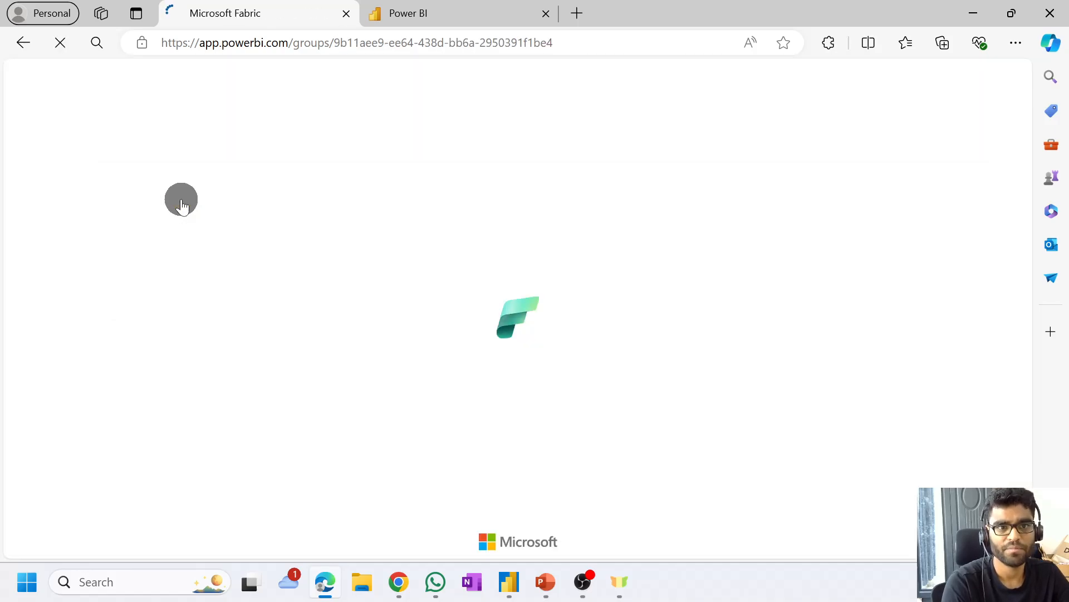
pyautogui.click(423, 8)
pyautogui.click(221, 7)
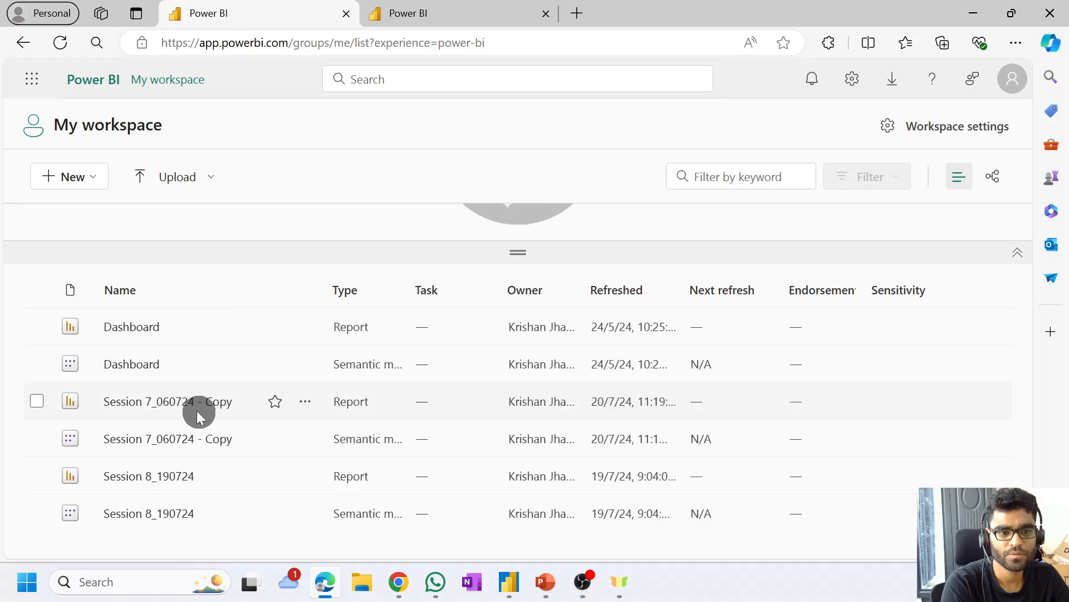
pyautogui.click(204, 405)
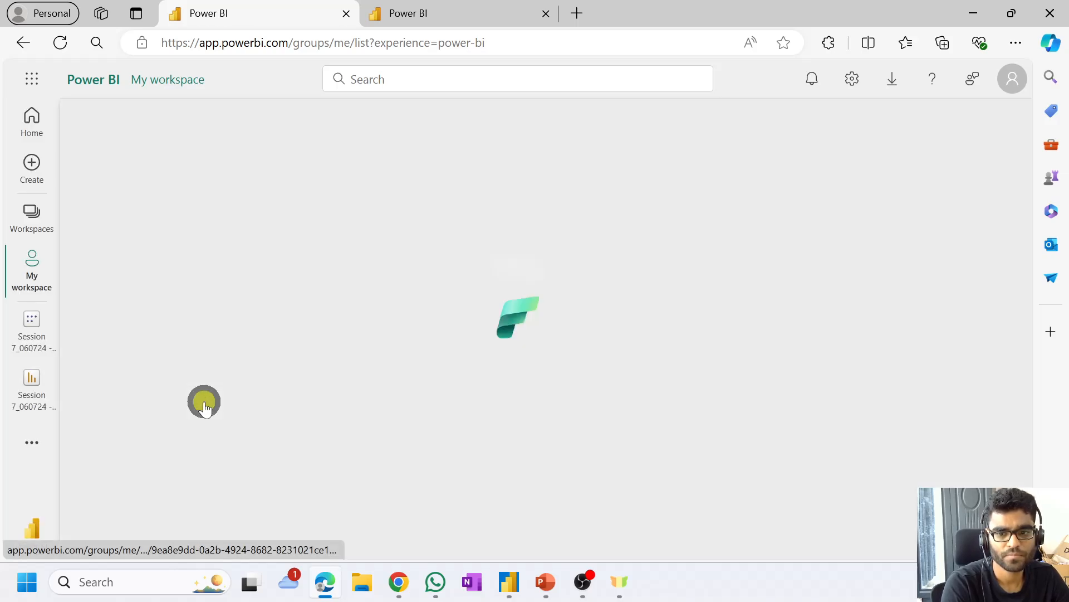
pyautogui.click(456, 8)
pyautogui.click(237, 7)
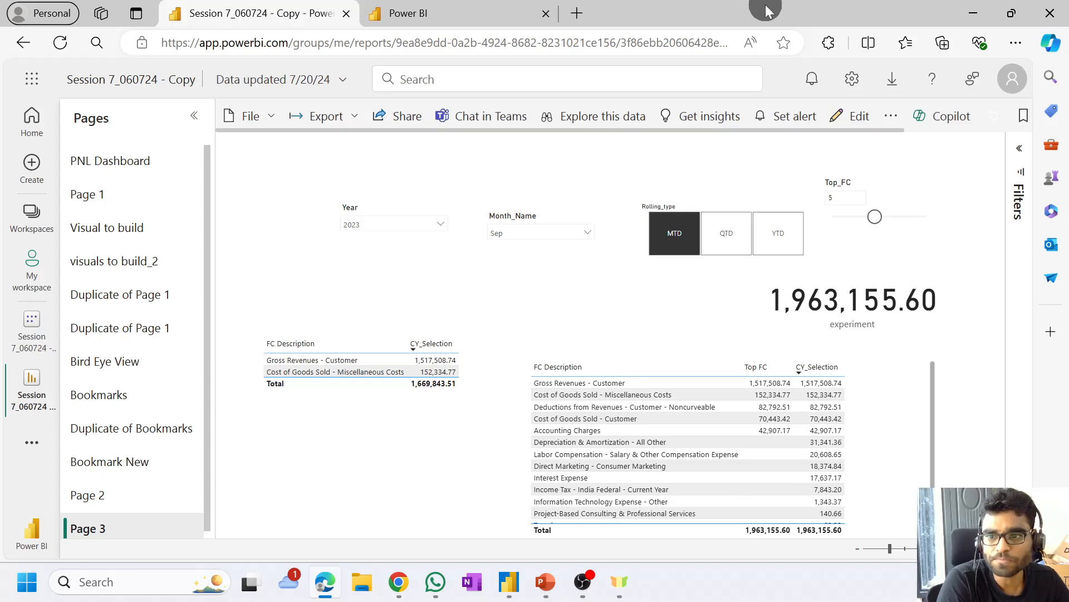
pyautogui.moveTo(875, 220); pyautogui.dragTo(860, 221)
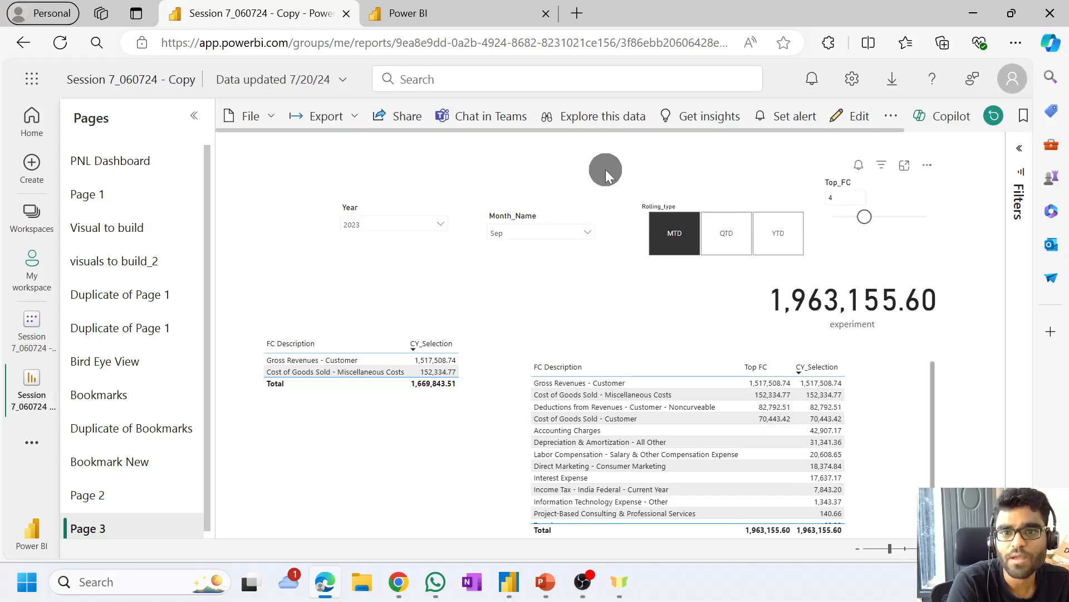
# - Open the report for editing, dismiss the Copilot suggestion, look over the visuals and data tables, and return to reading view
pyautogui.click(901, 114)
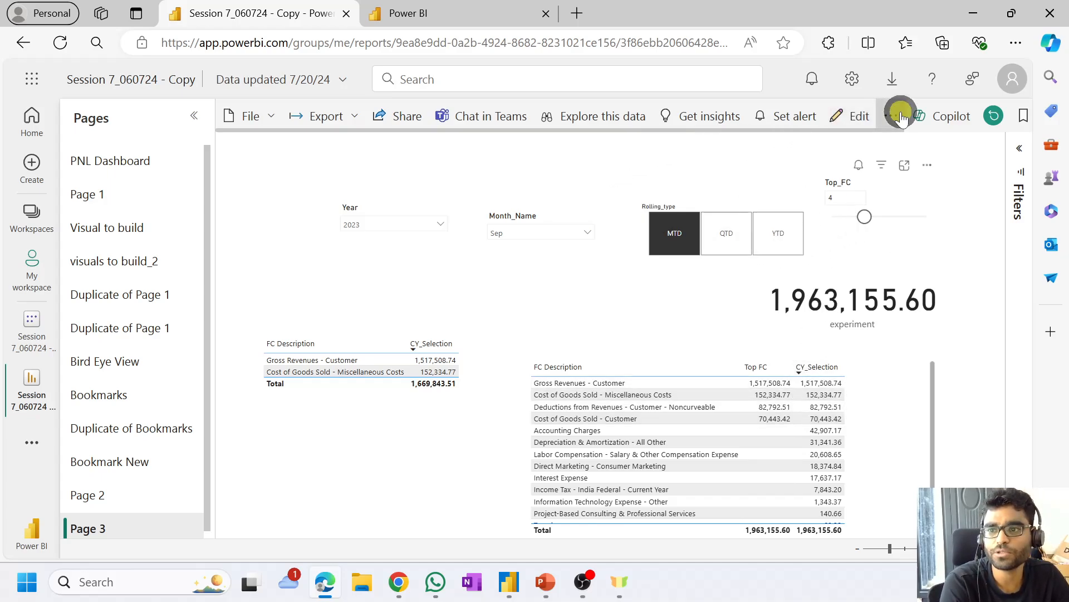
pyautogui.click(901, 113)
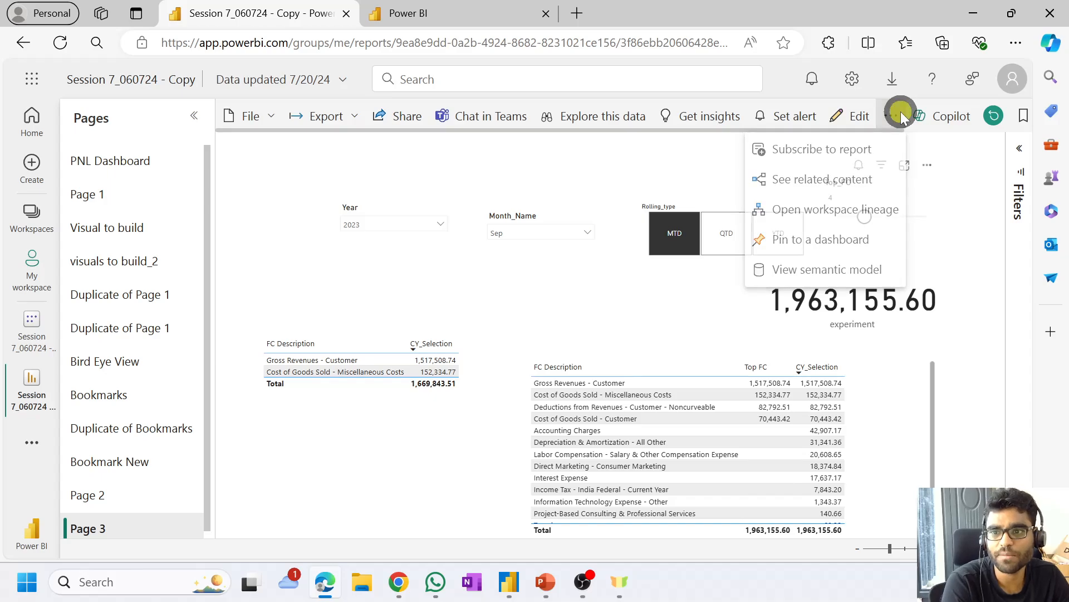
pyautogui.click(857, 120)
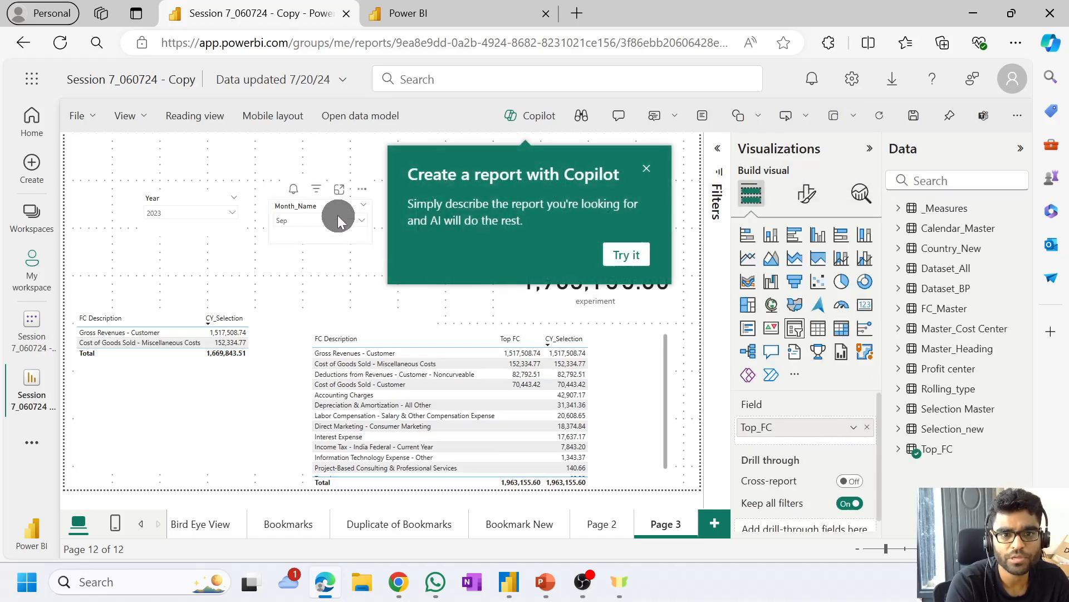
pyautogui.click(647, 168)
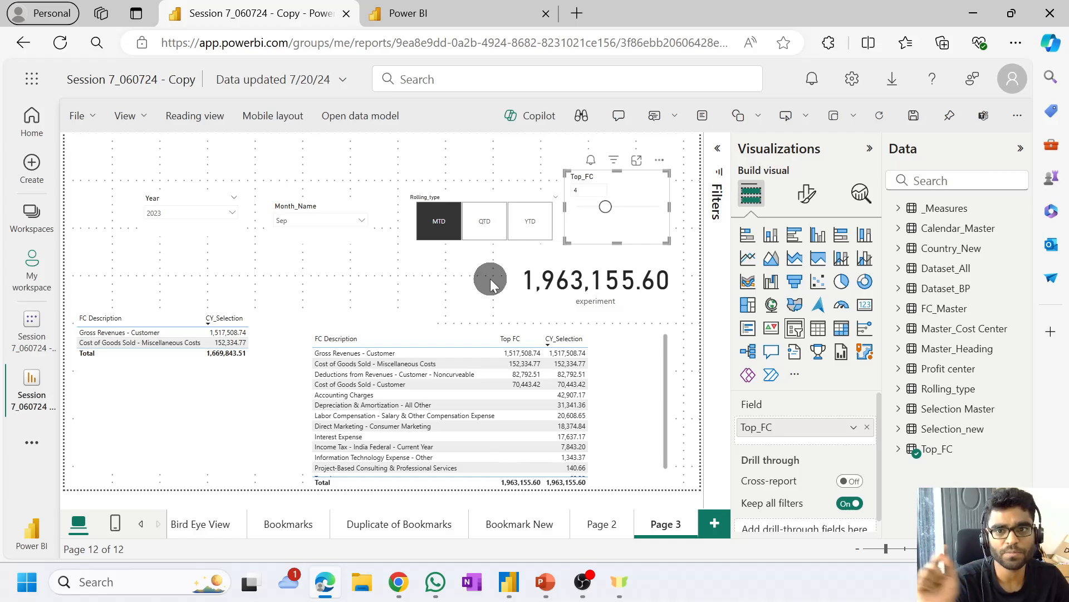
pyautogui.click(905, 233)
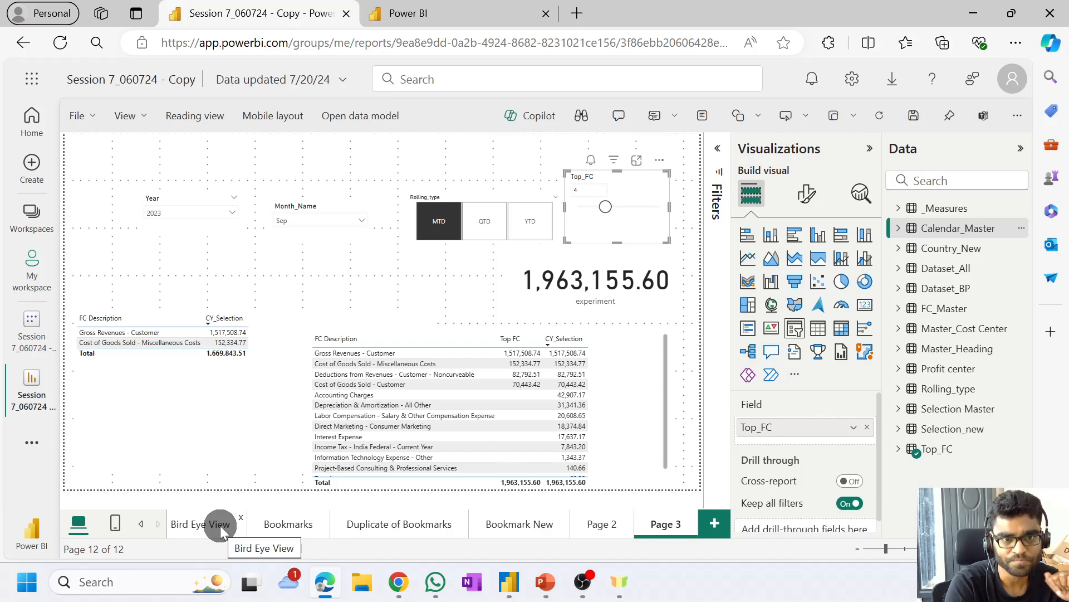
pyautogui.click(195, 123)
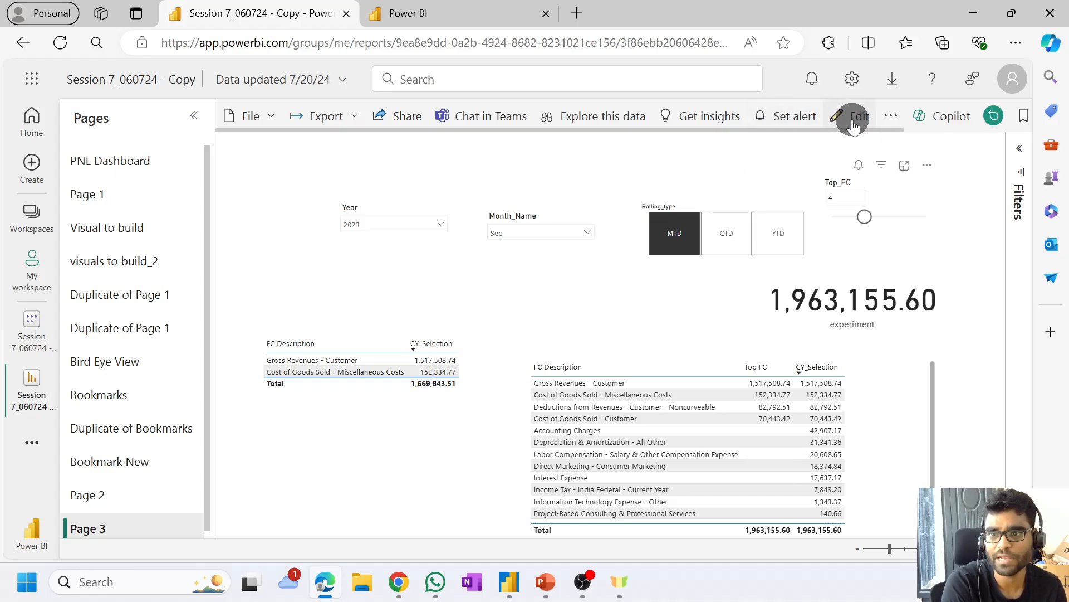
# - Try to set an alert on the report and to share it, dismissing the upgrade offer each time
pyautogui.click(792, 122)
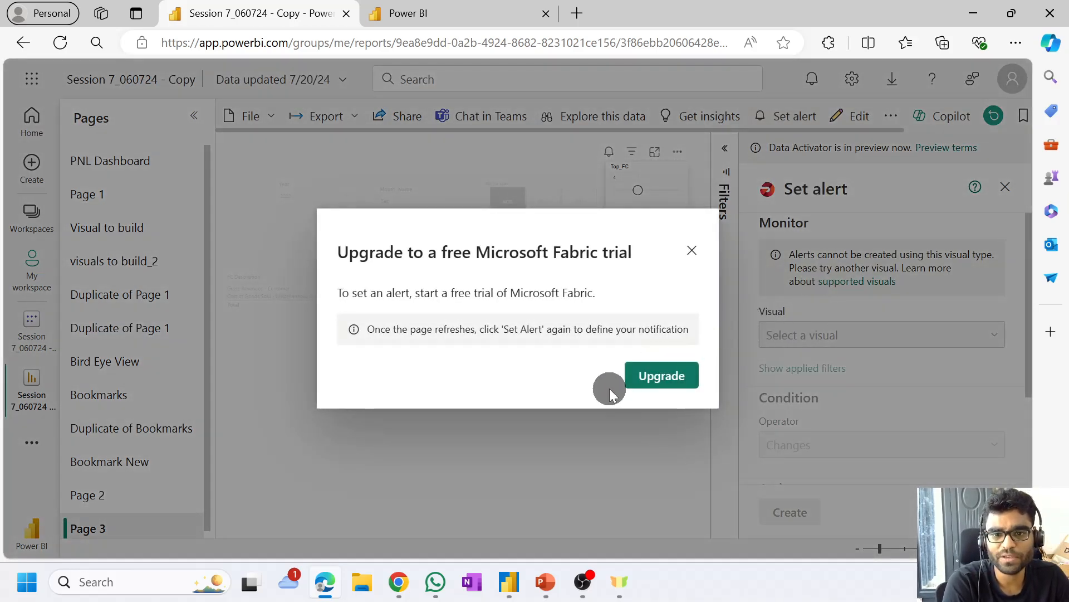
pyautogui.click(694, 249)
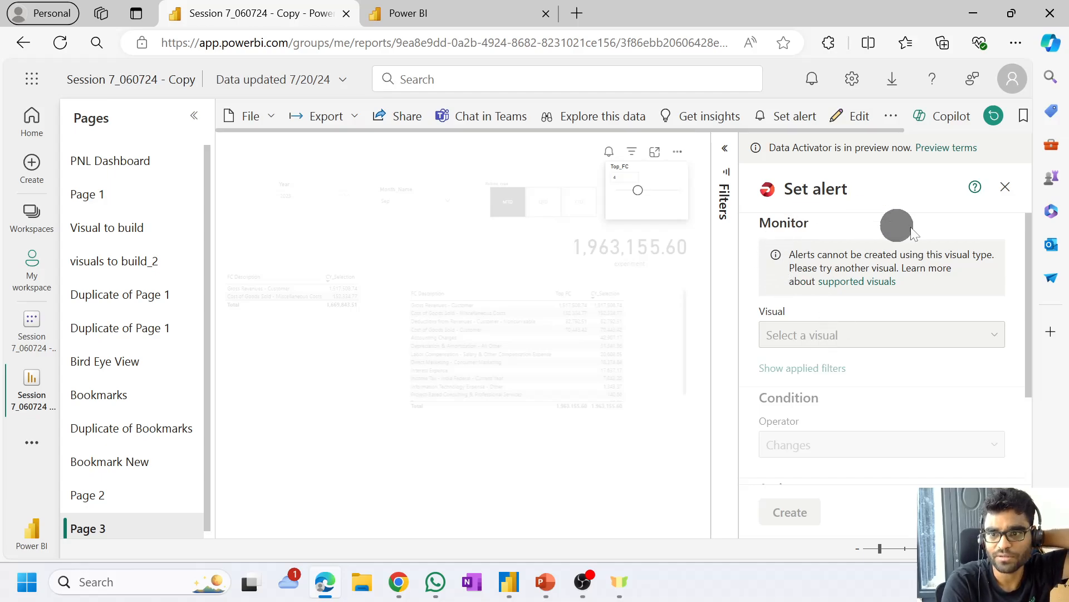
pyautogui.click(1005, 189)
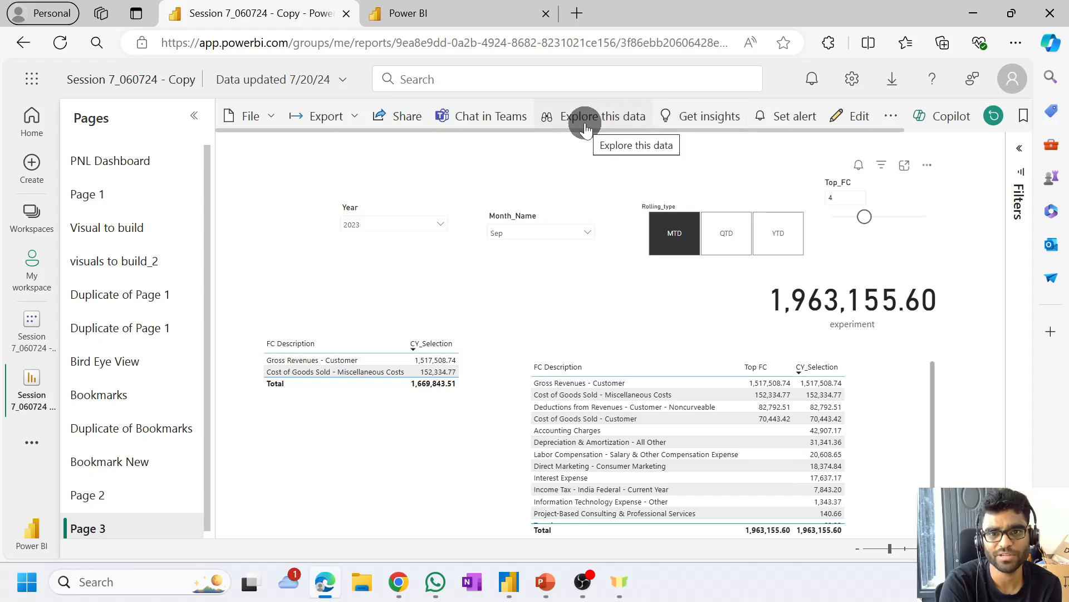
pyautogui.click(396, 121)
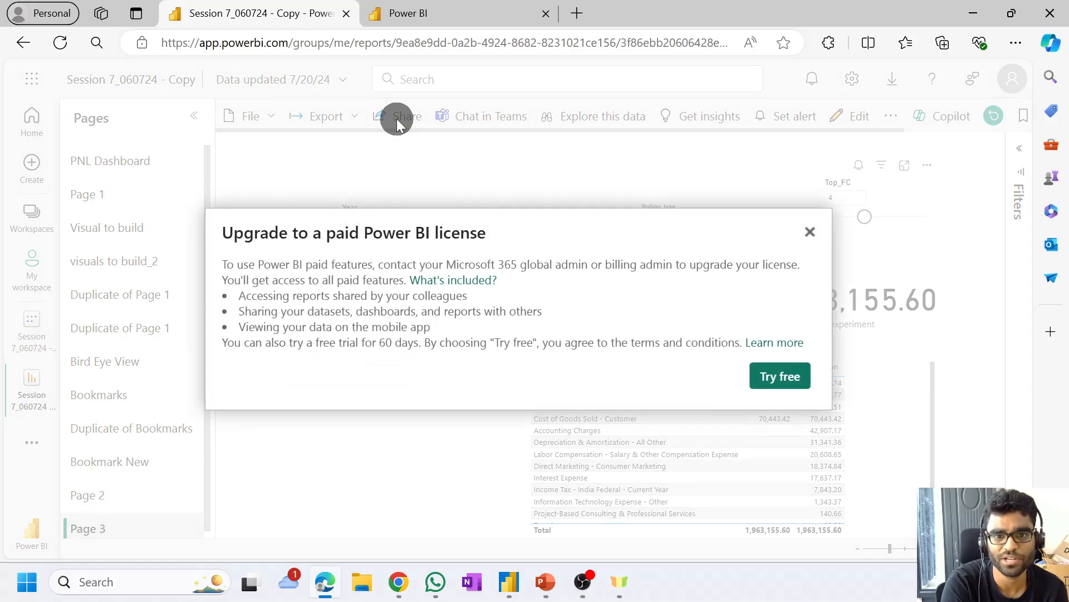
pyautogui.click(808, 231)
# - Check the report's export formats and open its file options
pyautogui.click(327, 117)
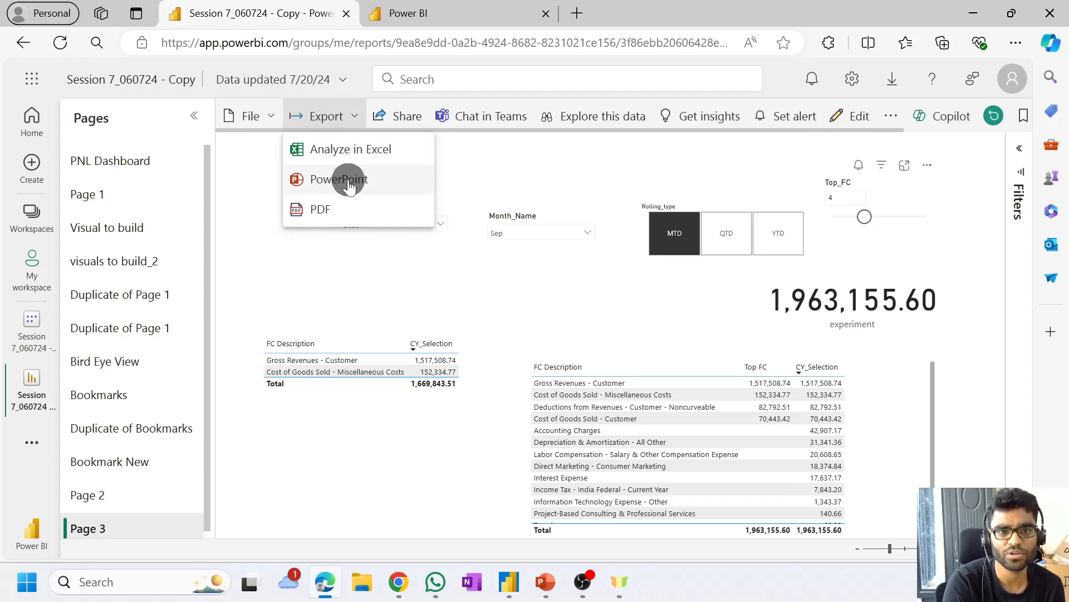
pyautogui.click(259, 122)
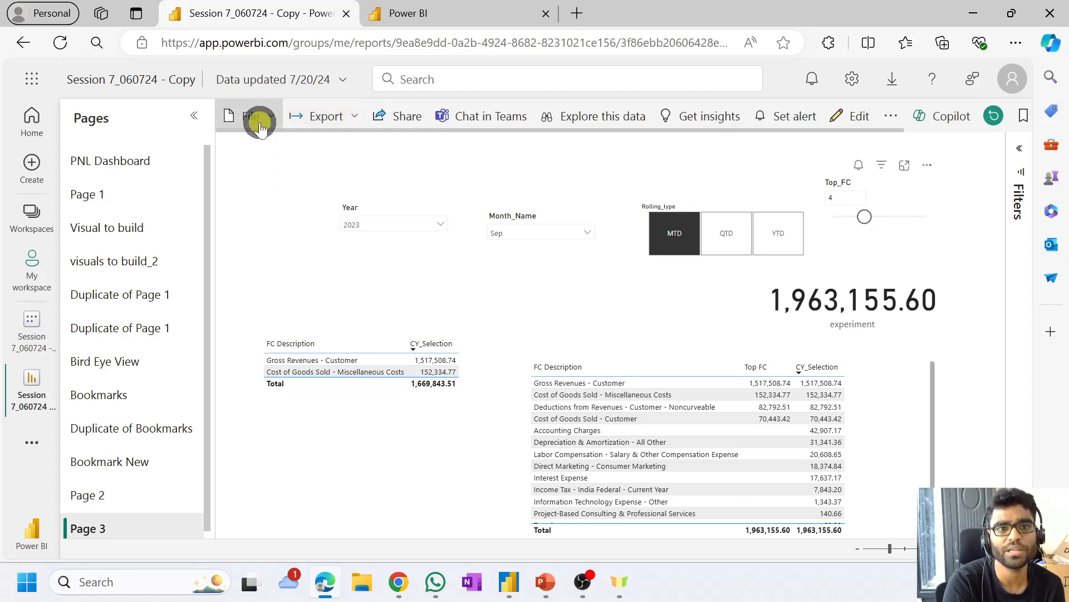
# - Generate a QR code for the Session 7_060724 - Copy report, view it, and close it without downloading
pyautogui.click(259, 119)
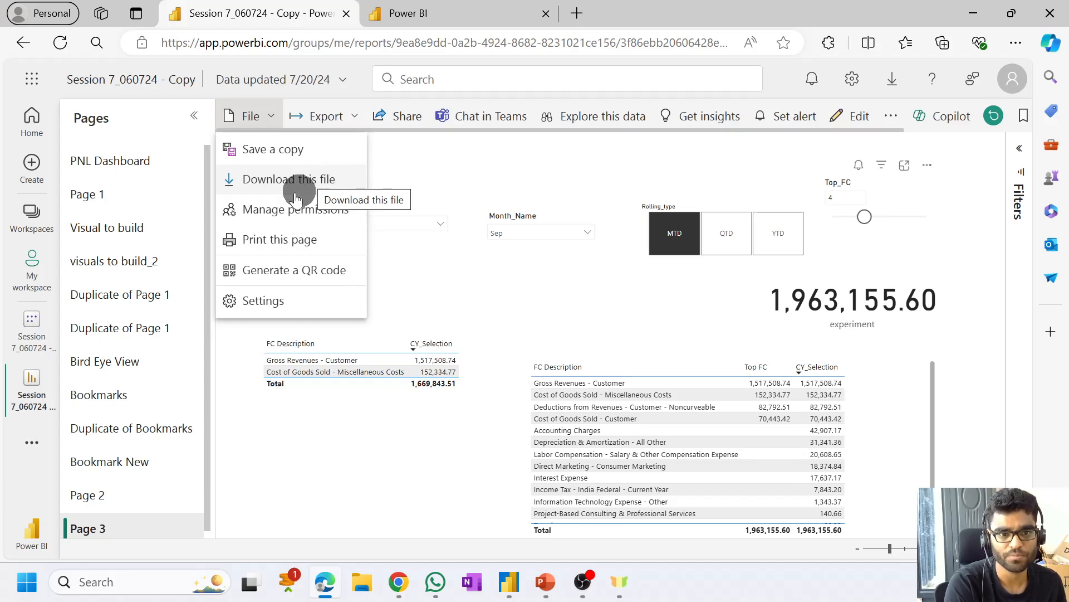
pyautogui.click(310, 271)
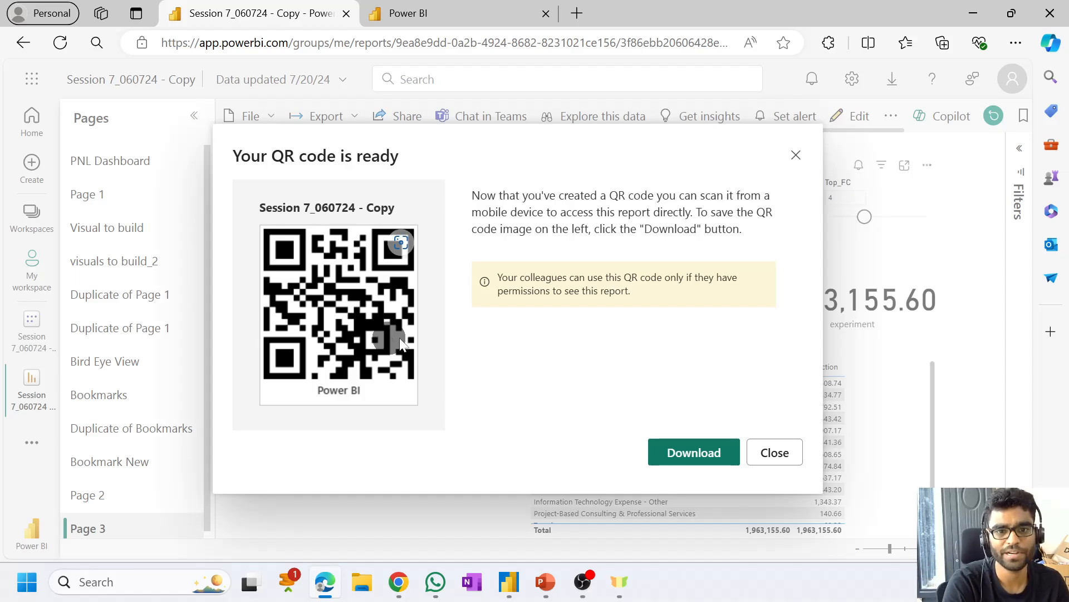
pyautogui.click(769, 454)
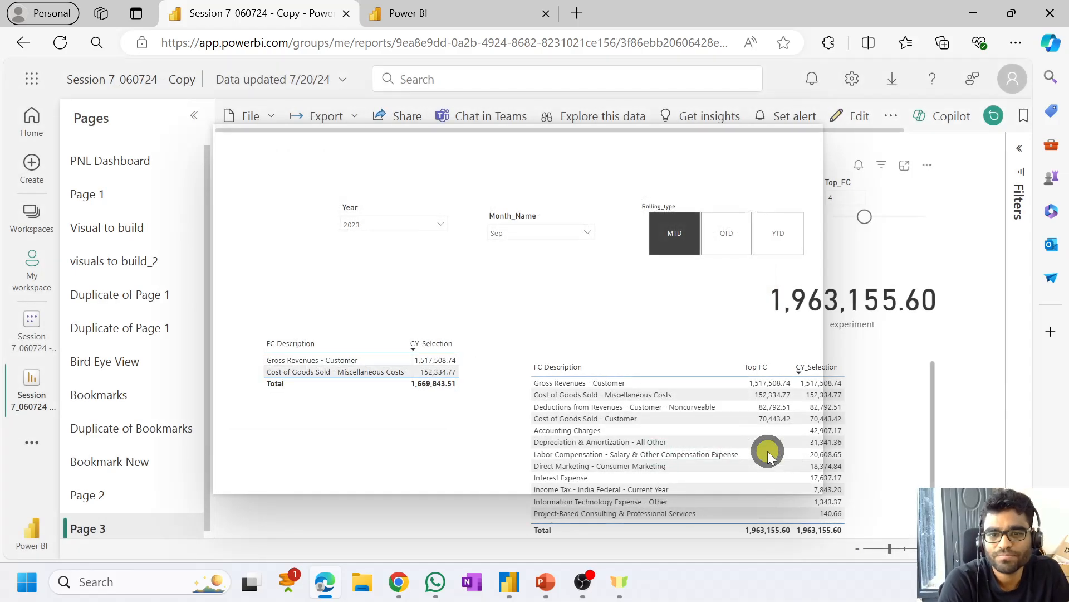
pyautogui.click(255, 124)
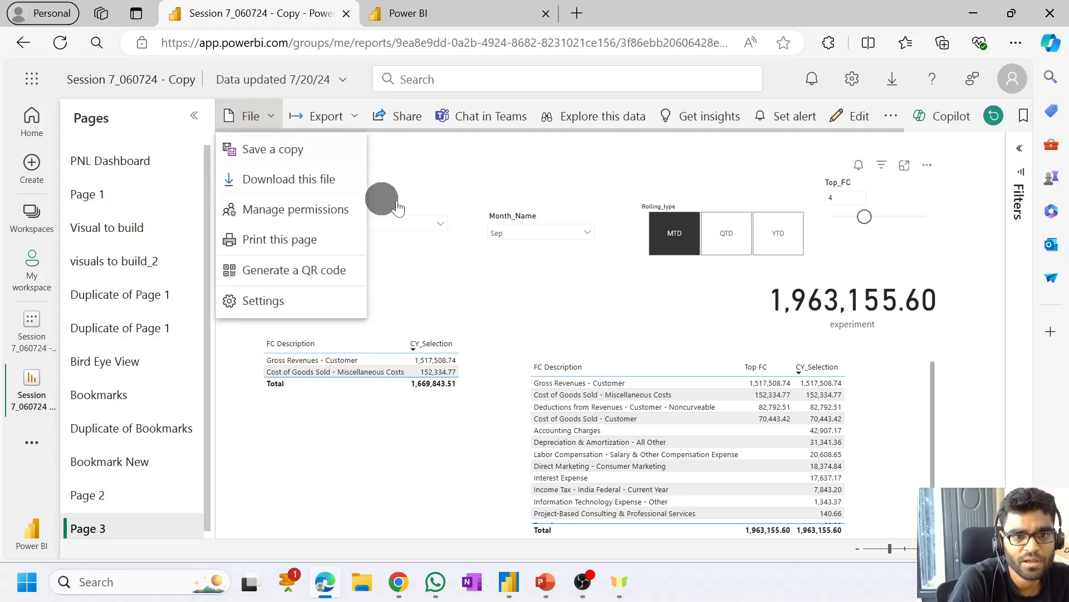
pyautogui.click(427, 176)
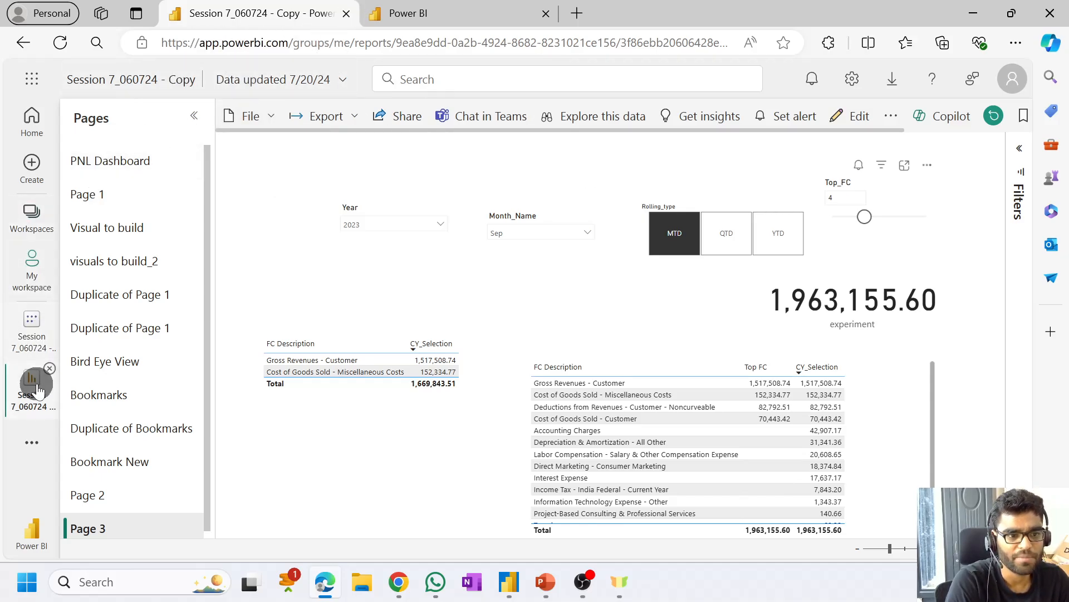
# - Close the open Session 7_060724 - Copy report and its semantic model to return to My workspace
pyautogui.click(50, 351)
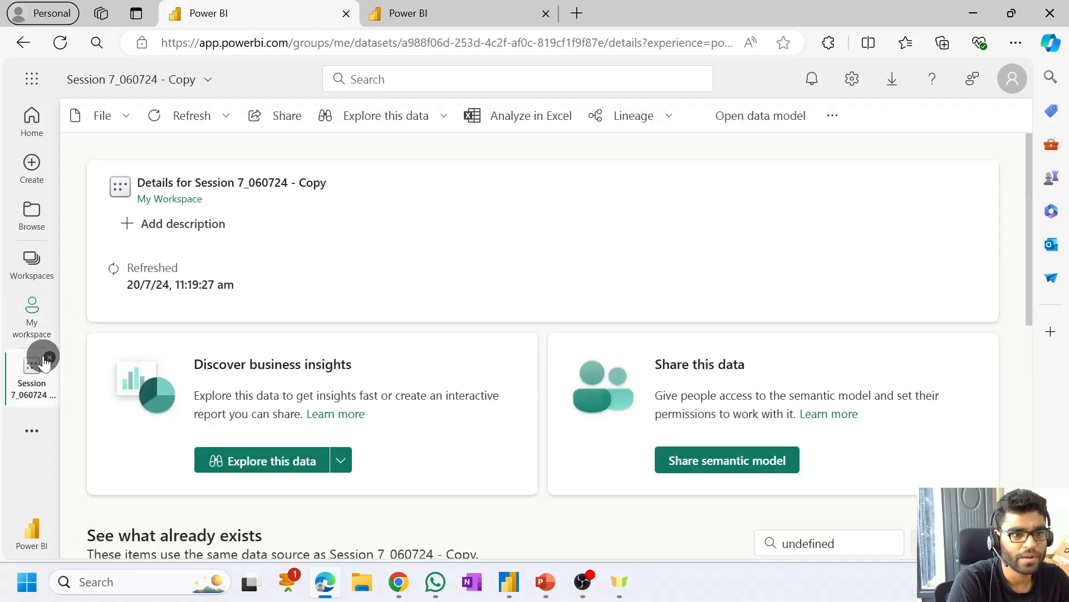
pyautogui.click(50, 359)
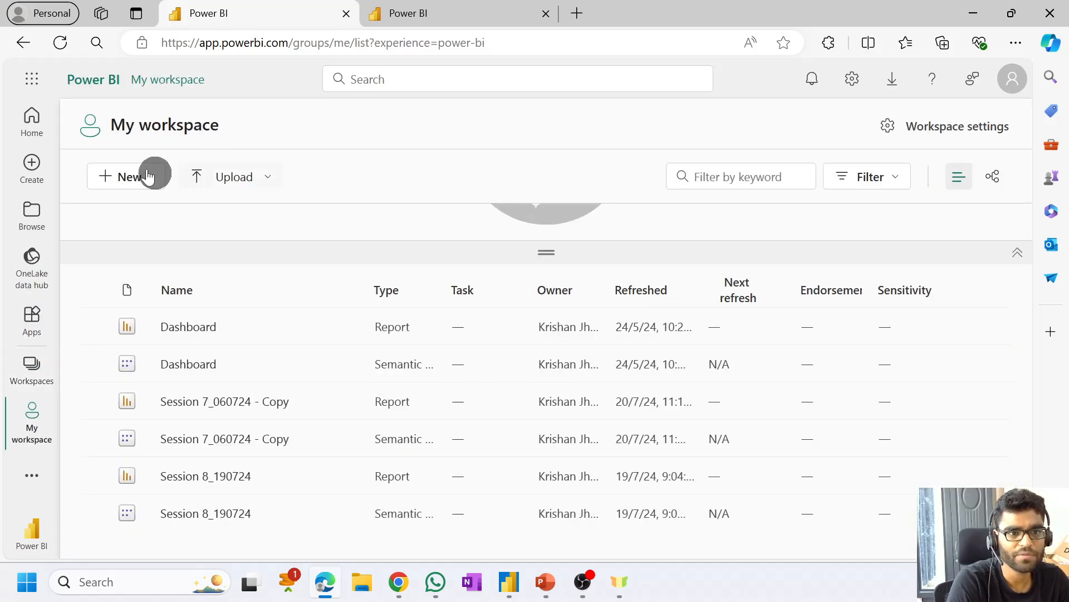
# - Review the fields of the form for creating a new workspace, and cancel it without creating one
pyautogui.click(17, 377)
pyautogui.click(207, 541)
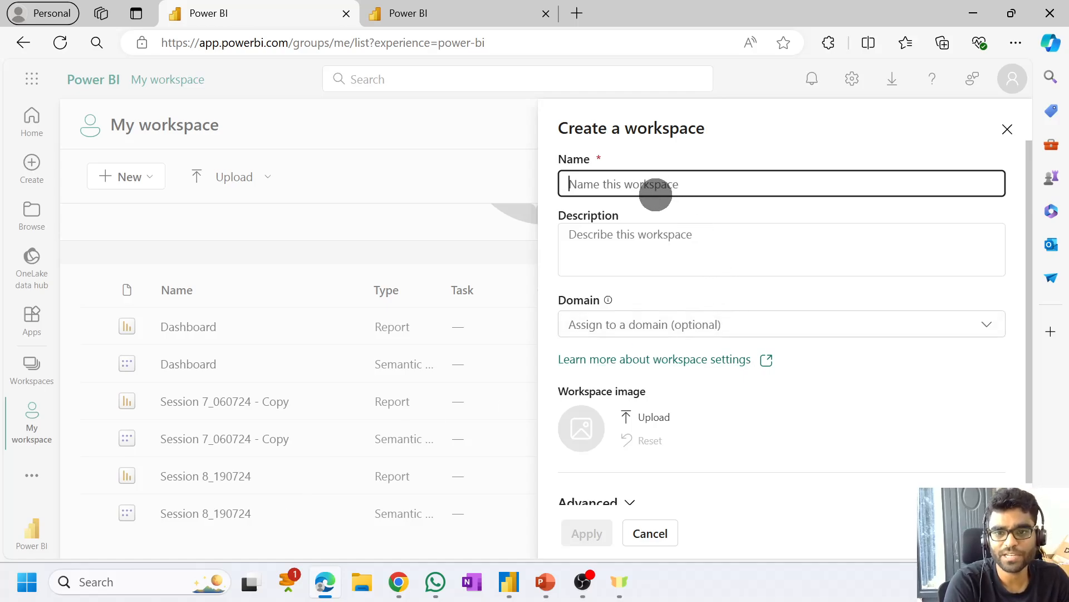
pyautogui.scroll(-1, 704, 393)
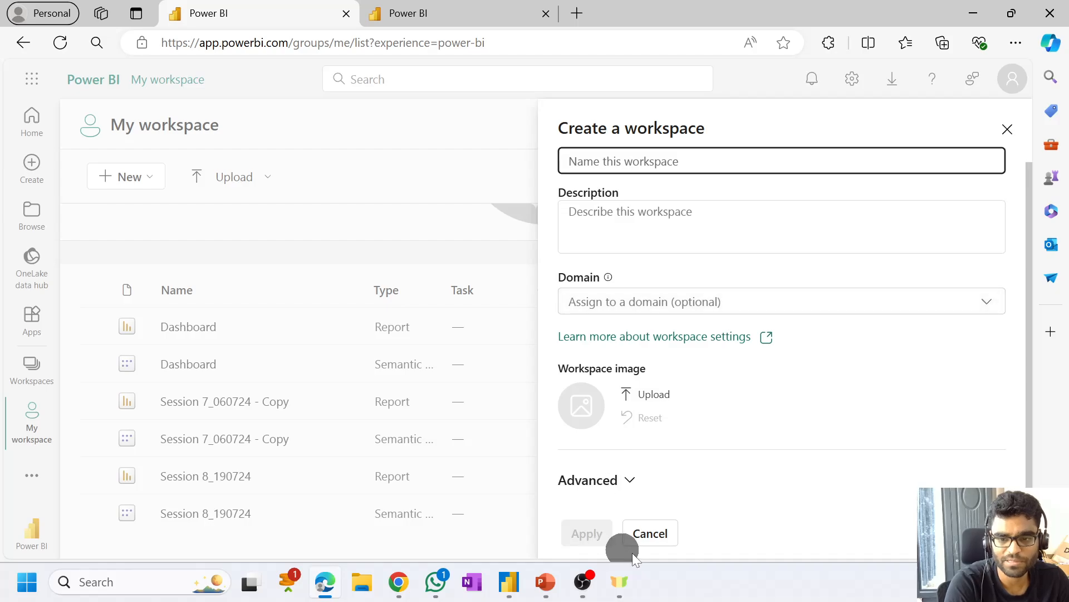
pyautogui.click(650, 534)
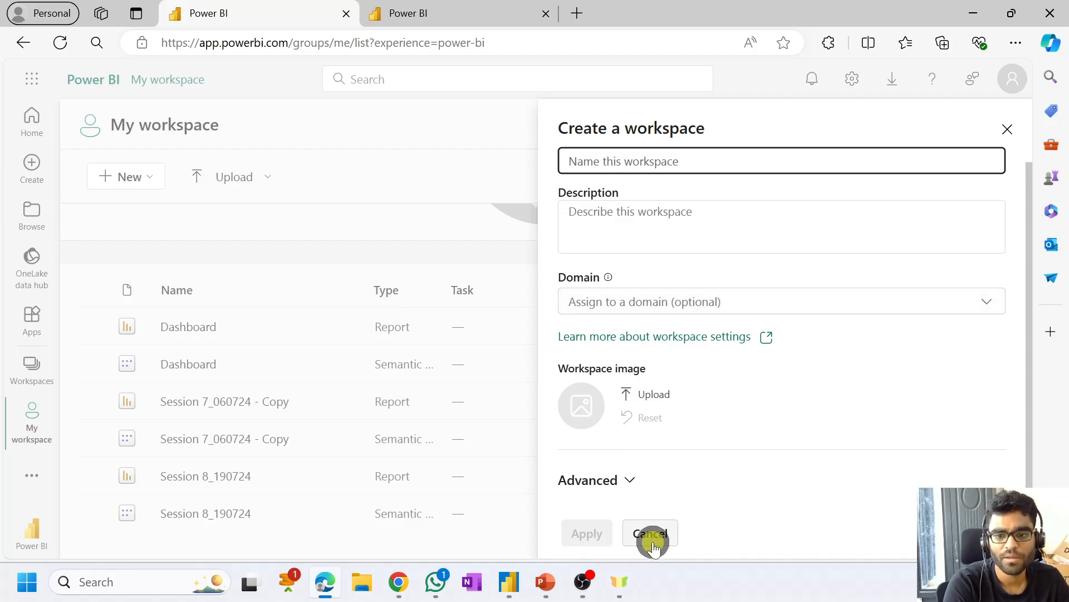
pyautogui.click(163, 366)
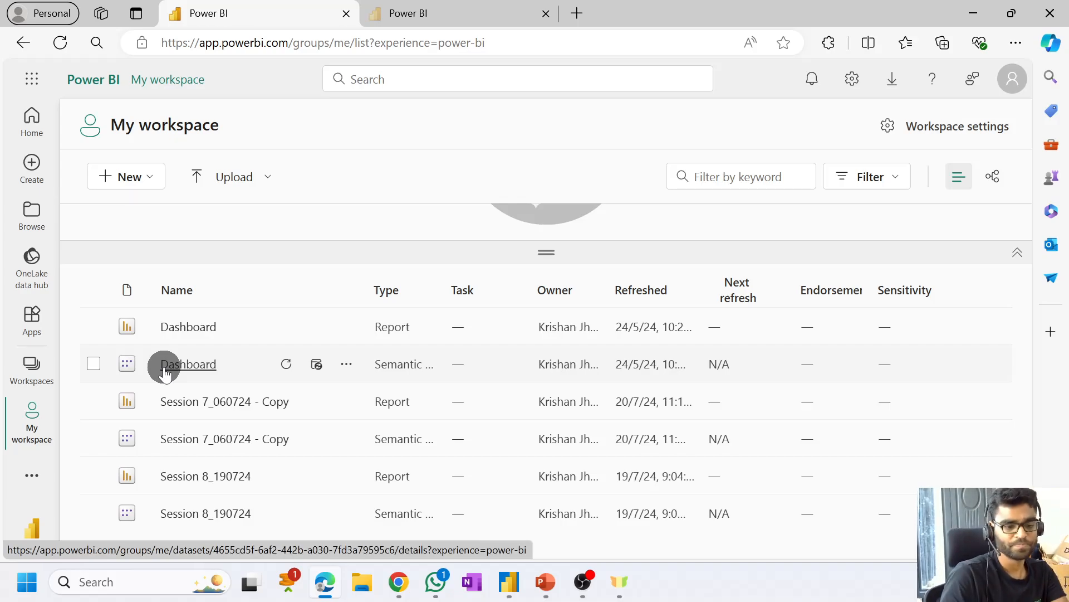
pyautogui.click(440, 592)
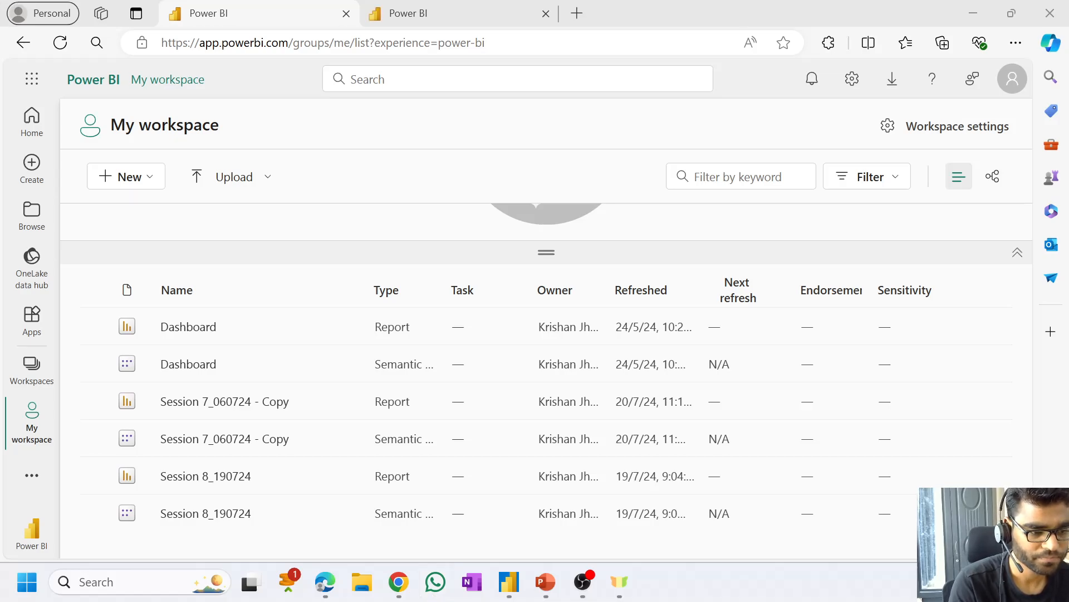
pyautogui.hotkey('alt', 'Tab')
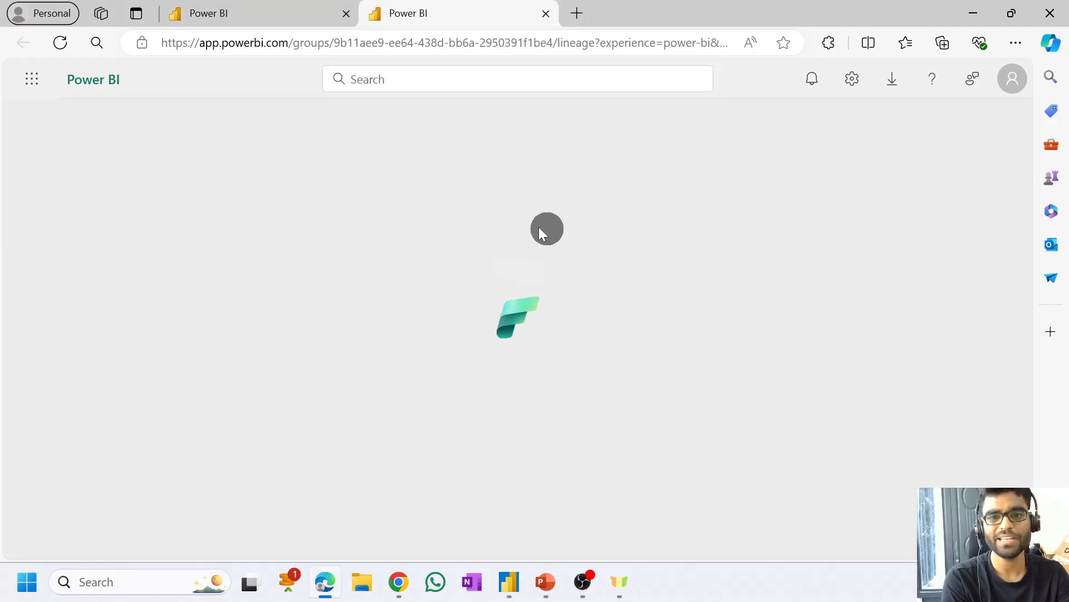
pyautogui.click(203, 8)
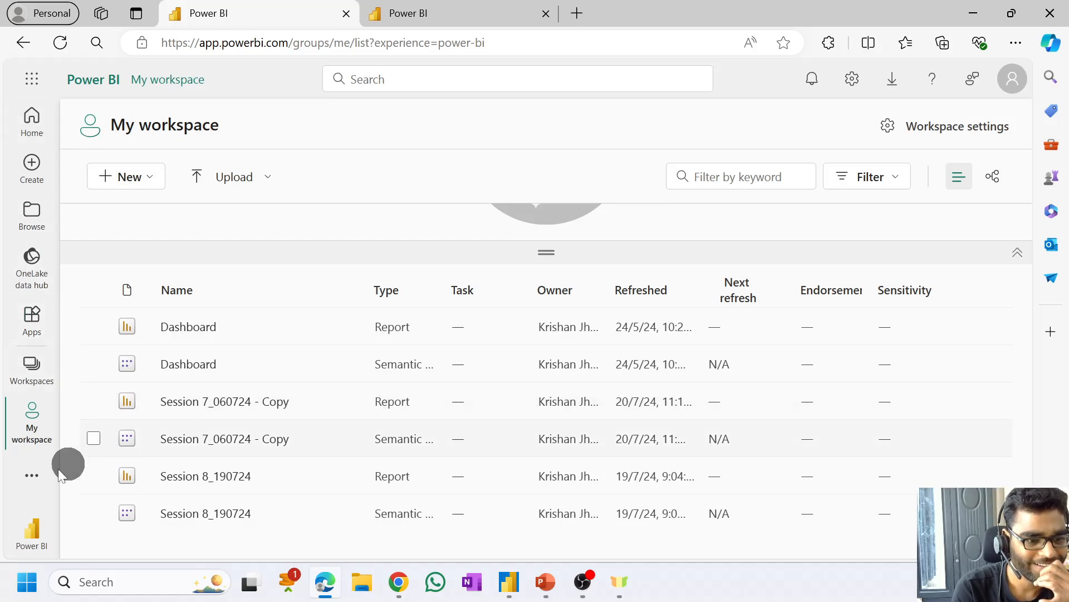
# - Look through the Apps page, dismissing its view preference tip, the recent items under Browse, and the Home page with its web address
pyautogui.click(39, 473)
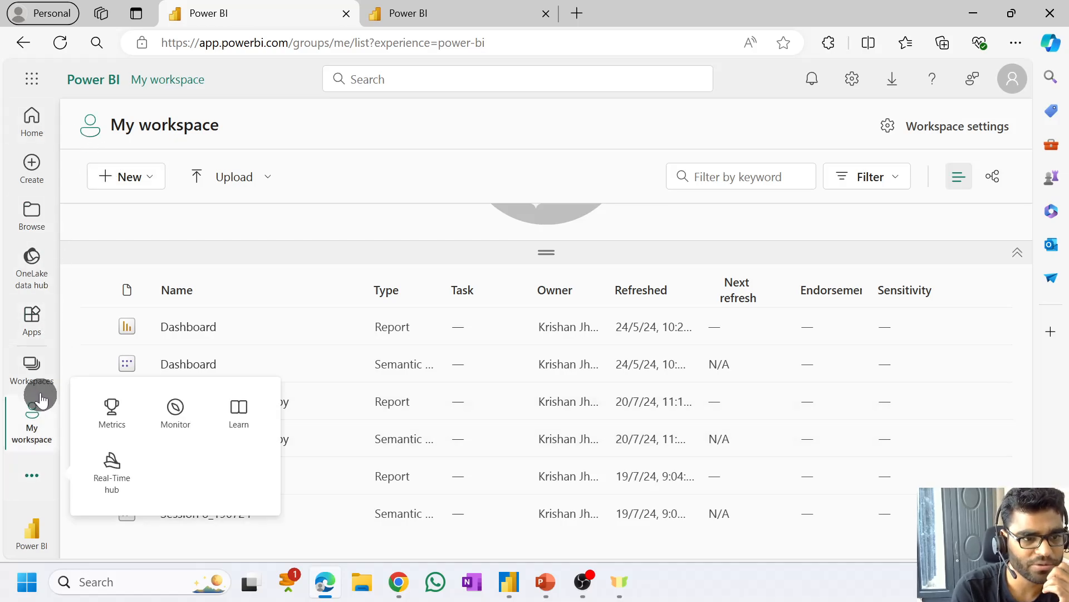
pyautogui.click(29, 317)
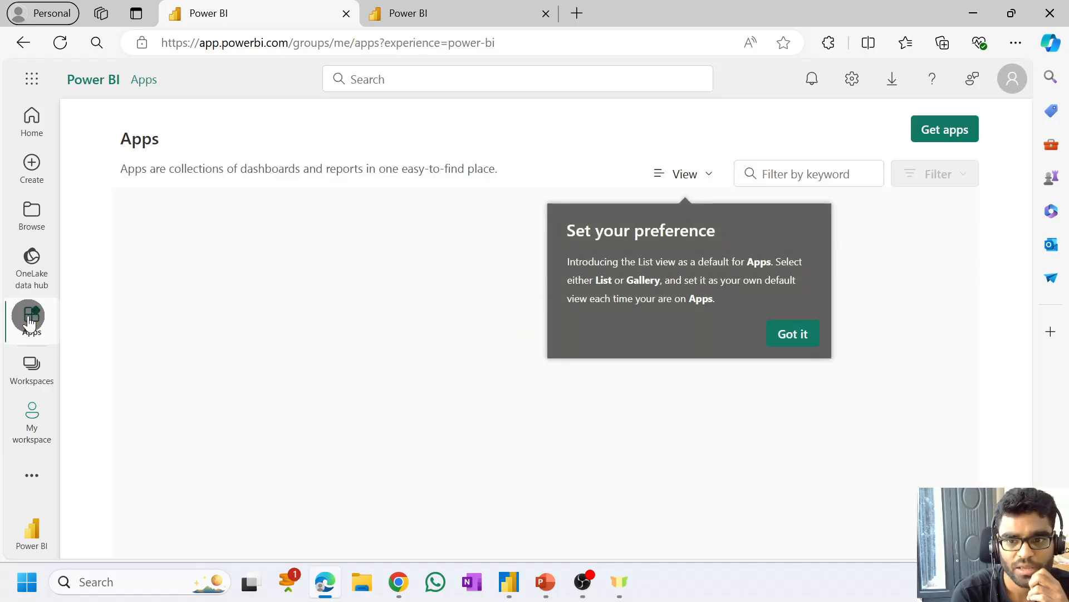
pyautogui.click(793, 332)
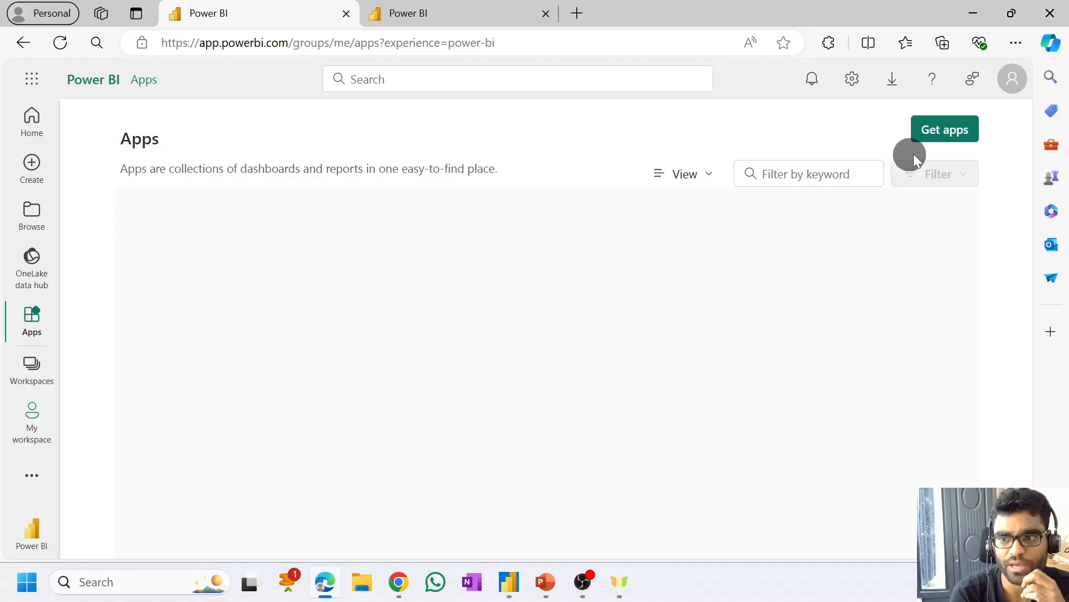
pyautogui.click(30, 216)
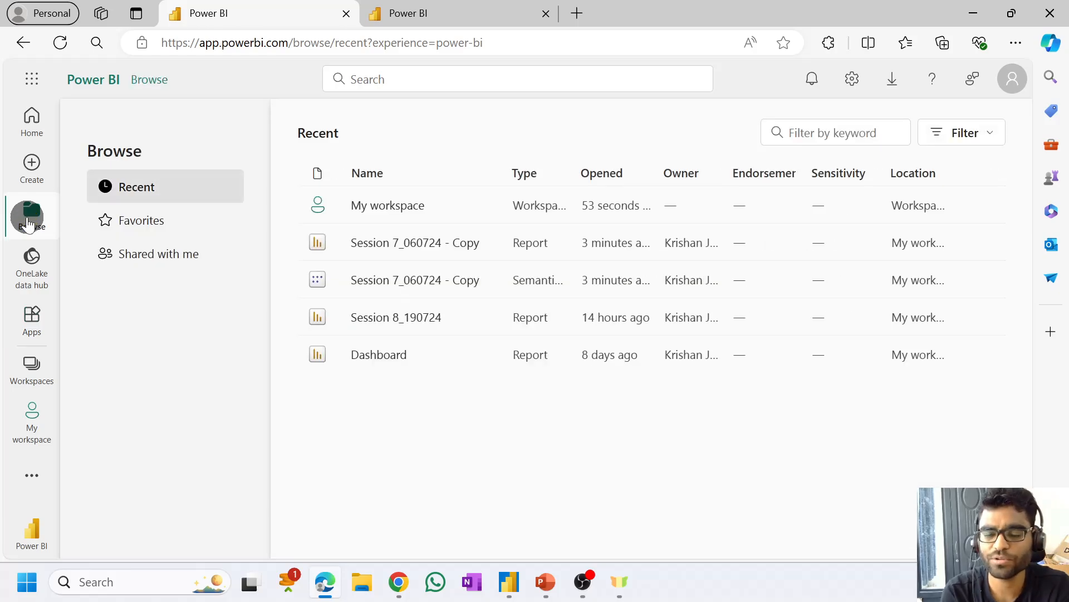
pyautogui.click(33, 139)
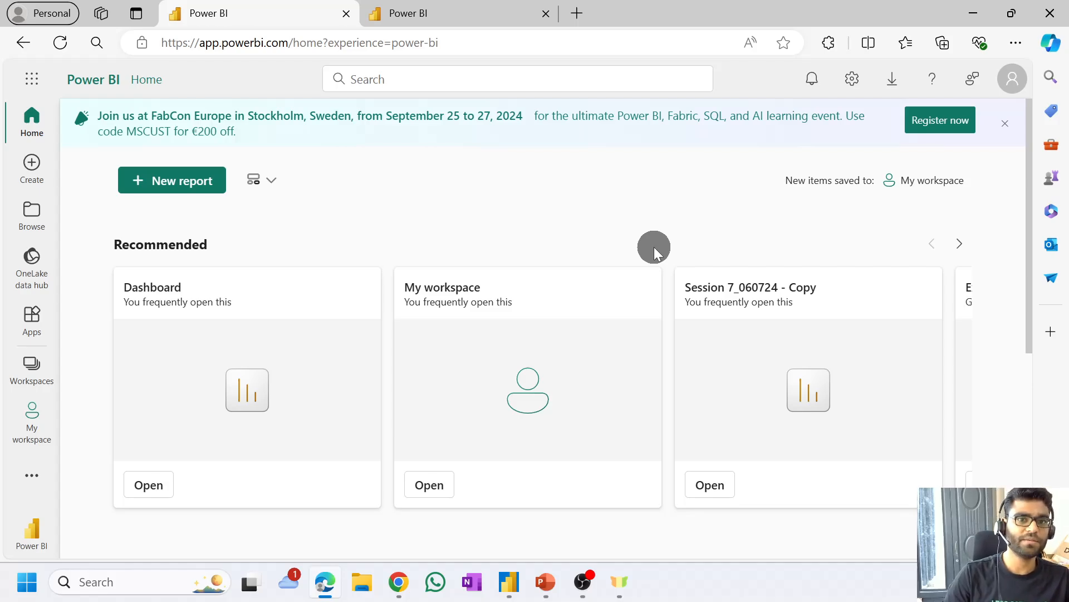
pyautogui.click(487, 44)
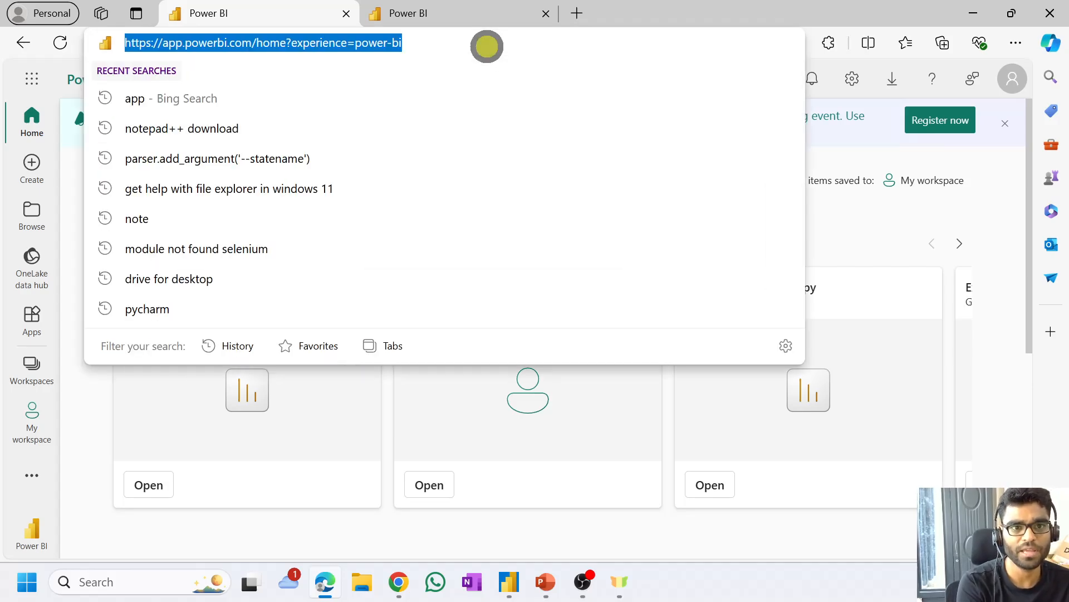
pyautogui.click(97, 449)
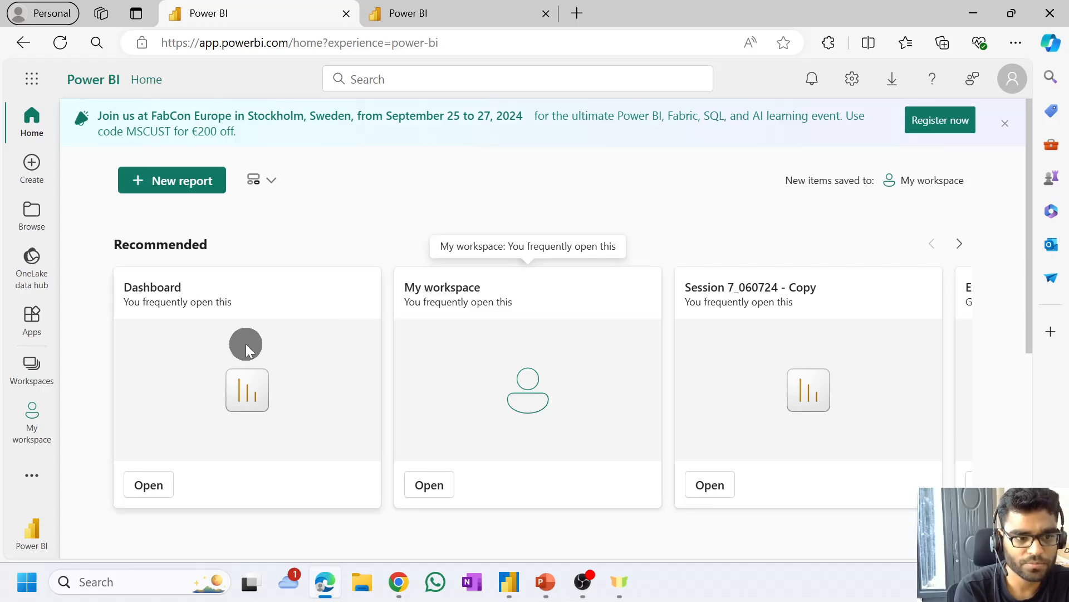
# - Switch to the PowerPoint slide show and advance it through the Calculate topn slide to the Math and Stat Function slide
pyautogui.moveTo(544, 589)
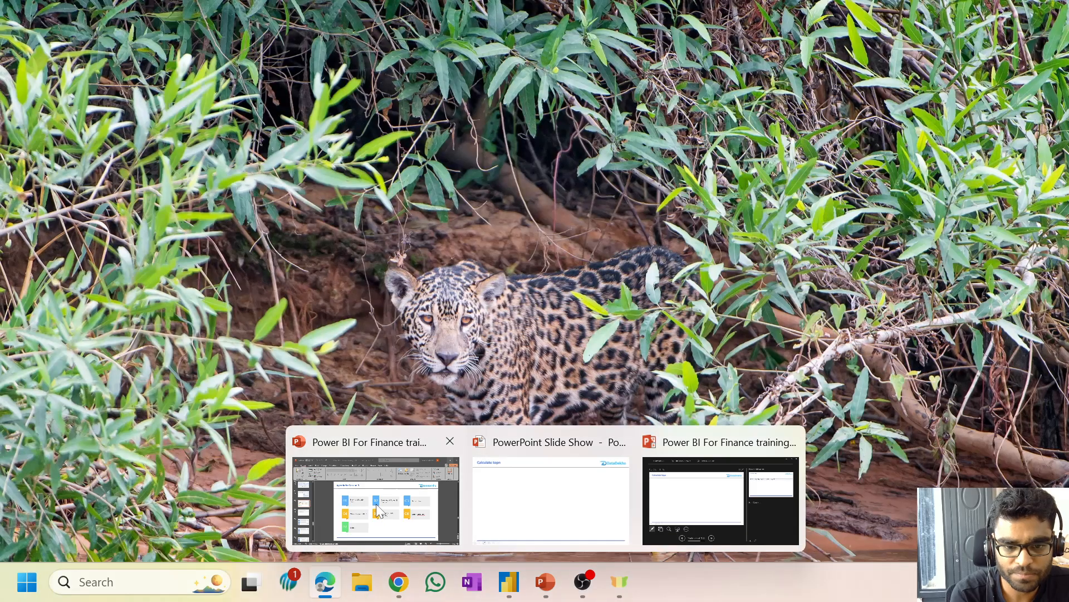
pyautogui.click(376, 504)
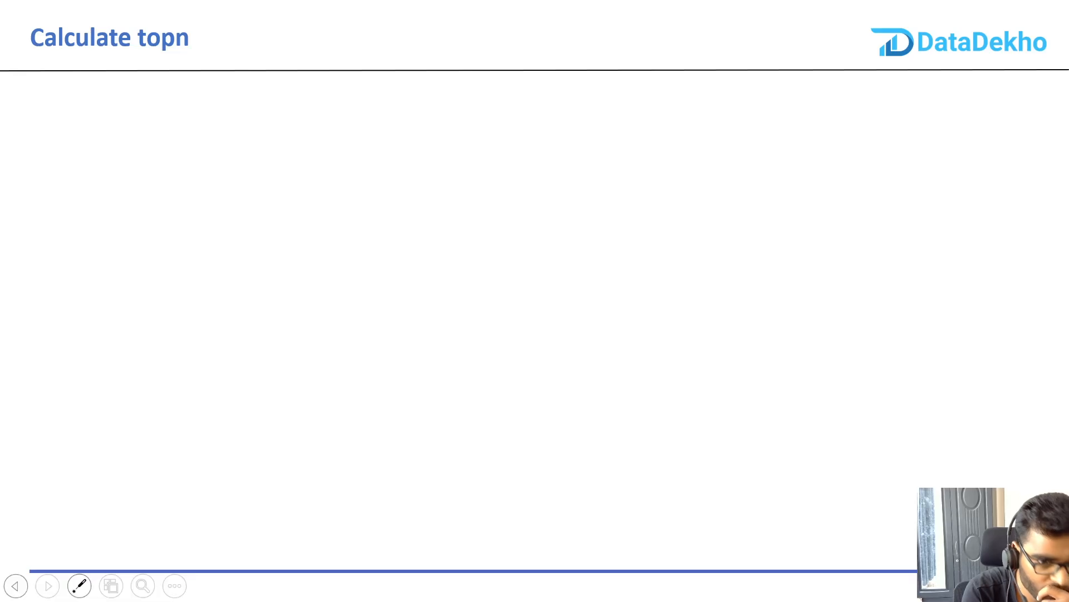
pyautogui.click(268, 273)
pyautogui.click(267, 273)
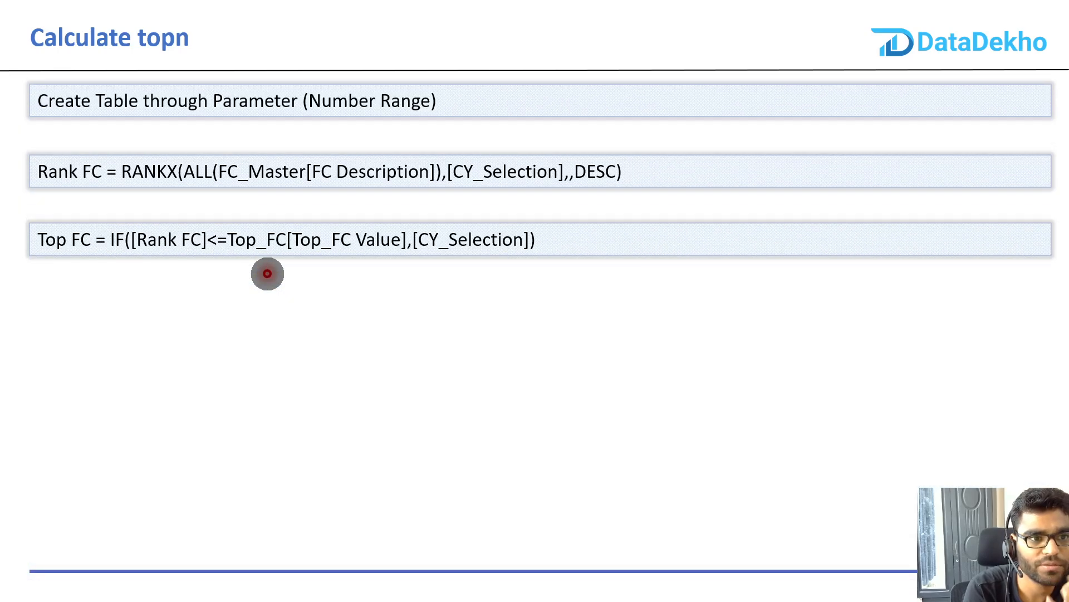
pyautogui.click(268, 273)
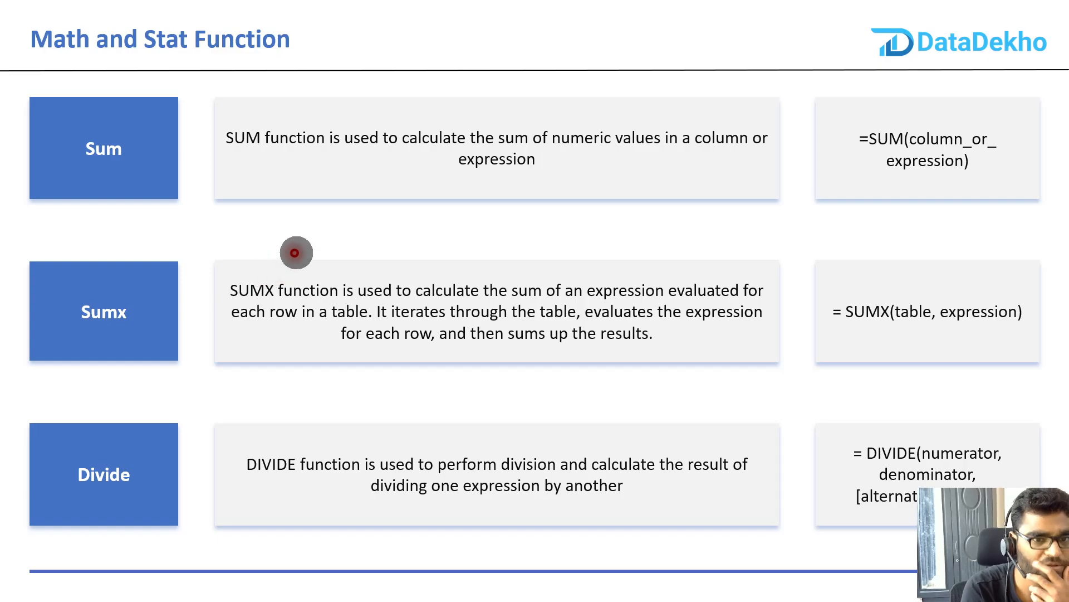
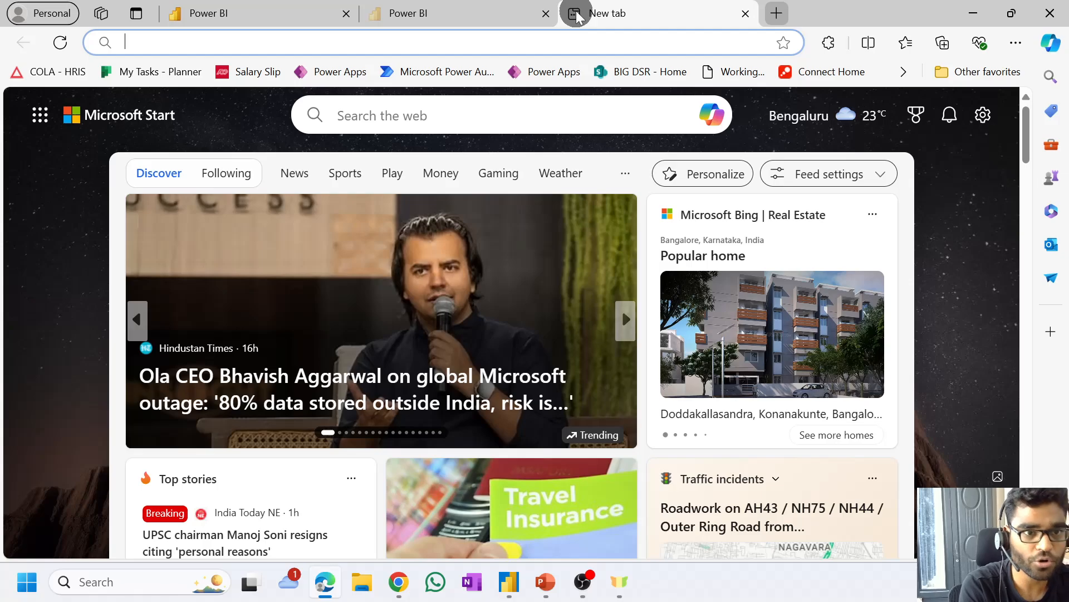
# - Search the web in a new Edge browser tab for "calculate fnction power bi"
pyautogui.write('topn power b')
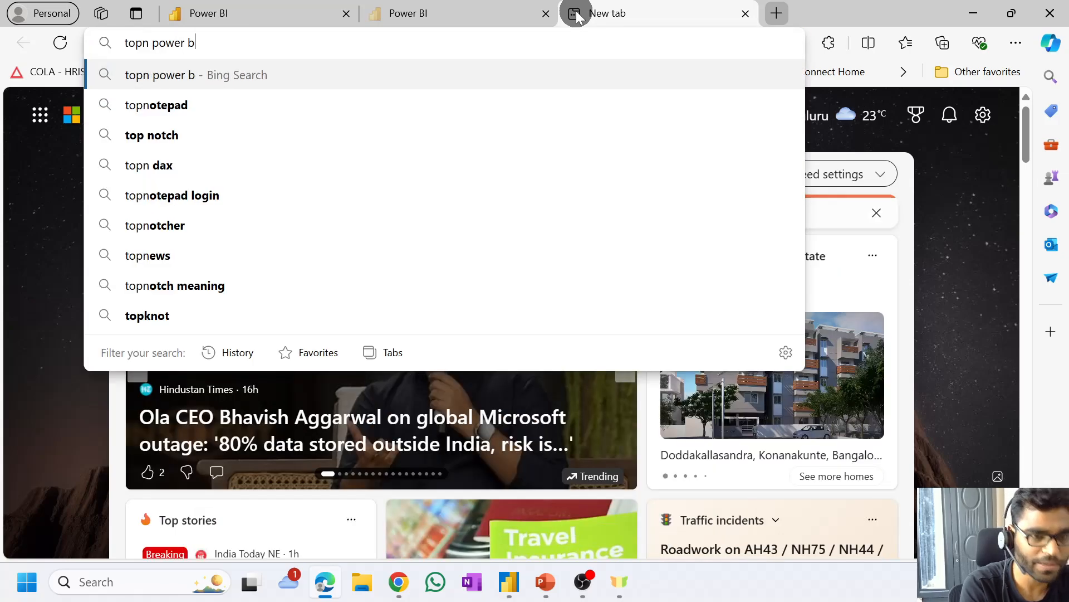
pyautogui.write('i')
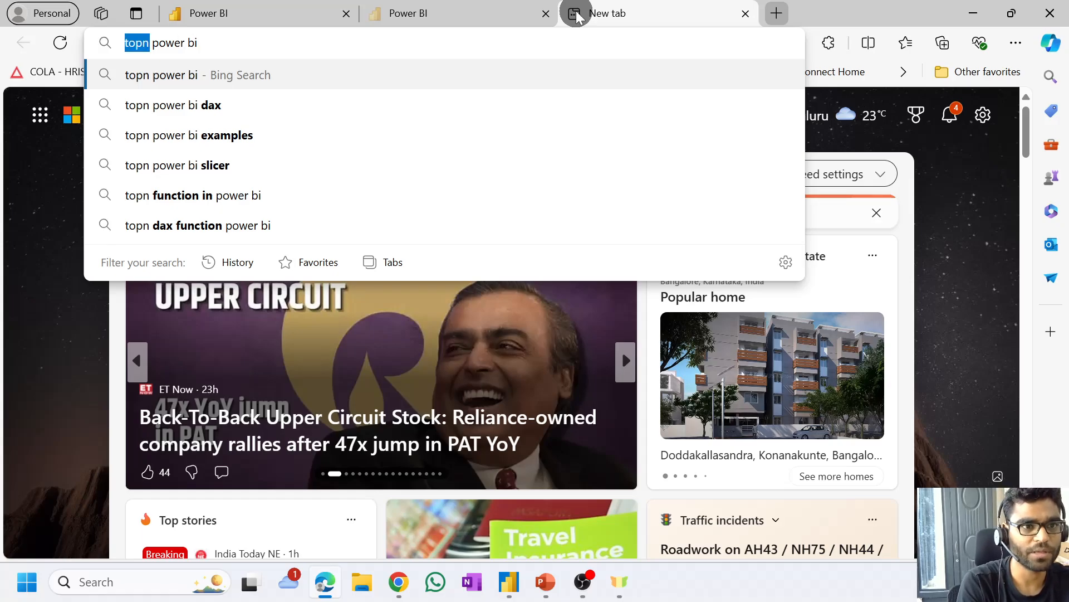
pyautogui.write('calculate')
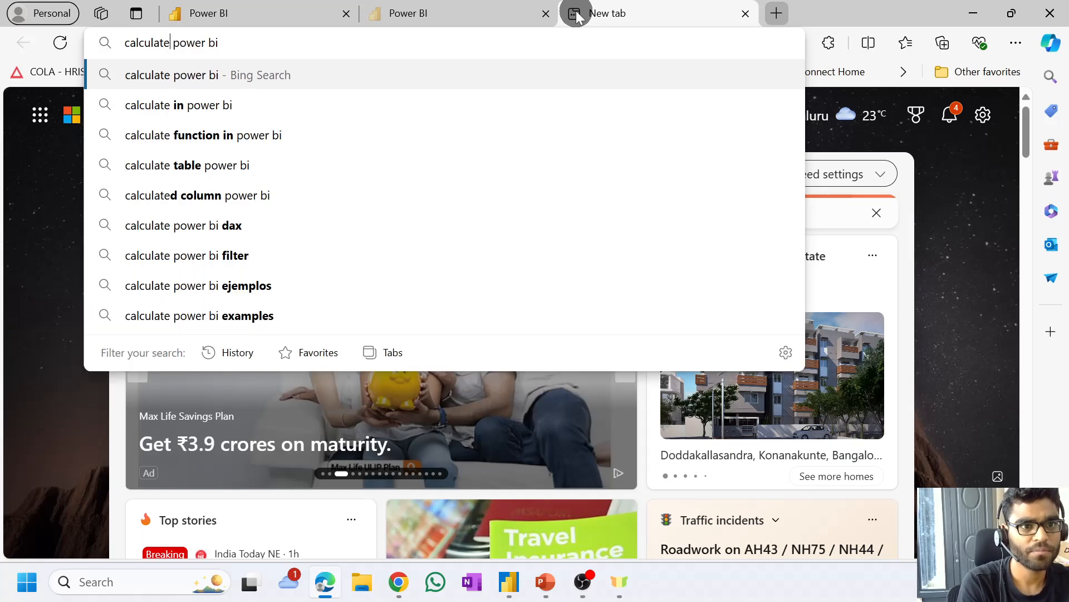
pyautogui.write('fnction')
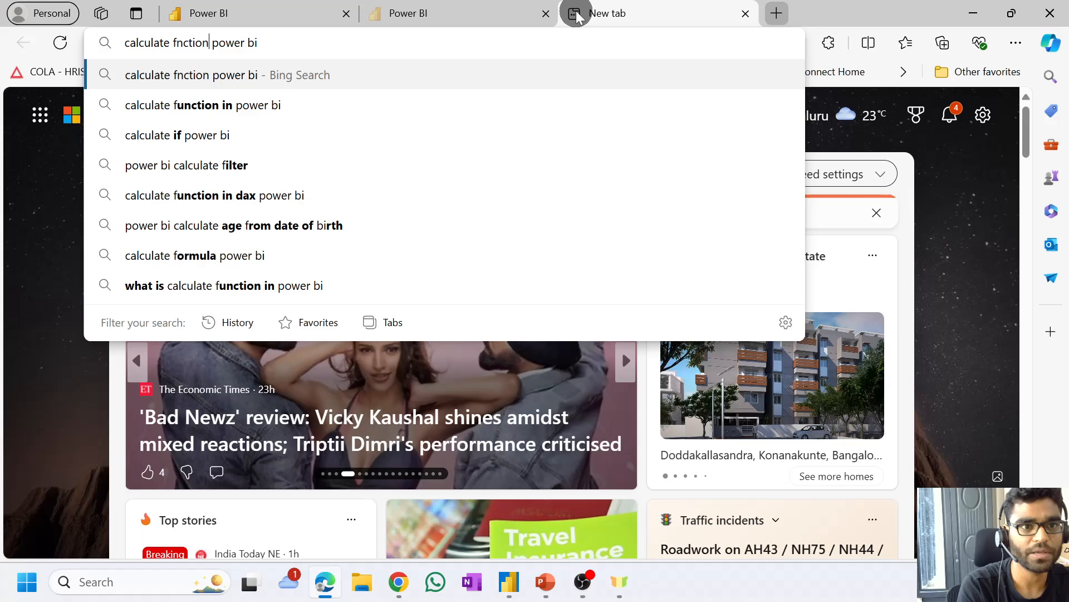
pyautogui.press('Return')
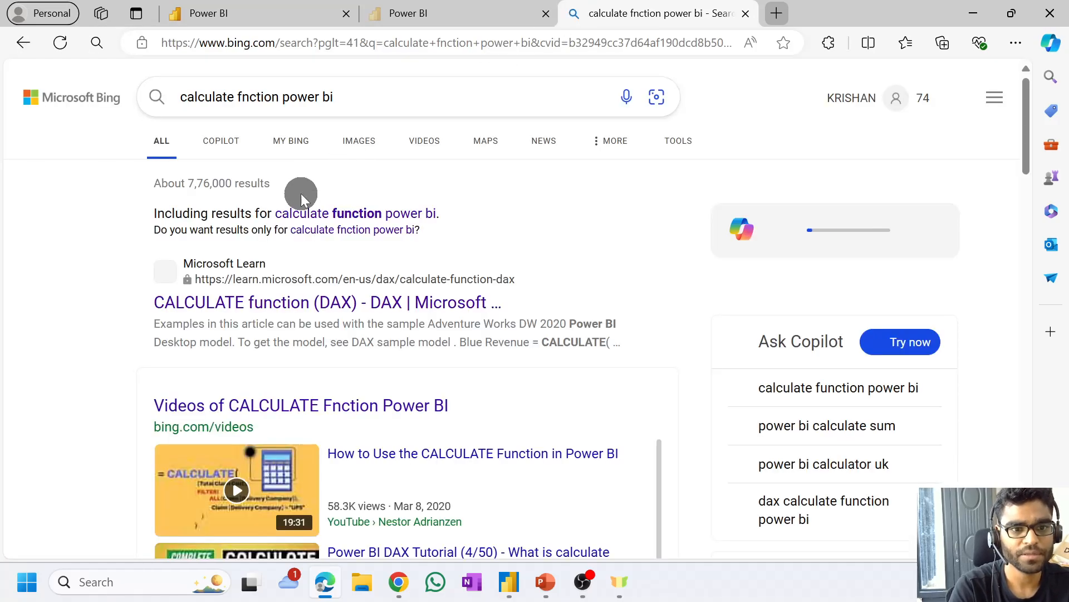
# - Open the Microsoft Learn article on the DAX CALCULATE function and read down to its Syntax section
pyautogui.scroll(-1, 334, 290)
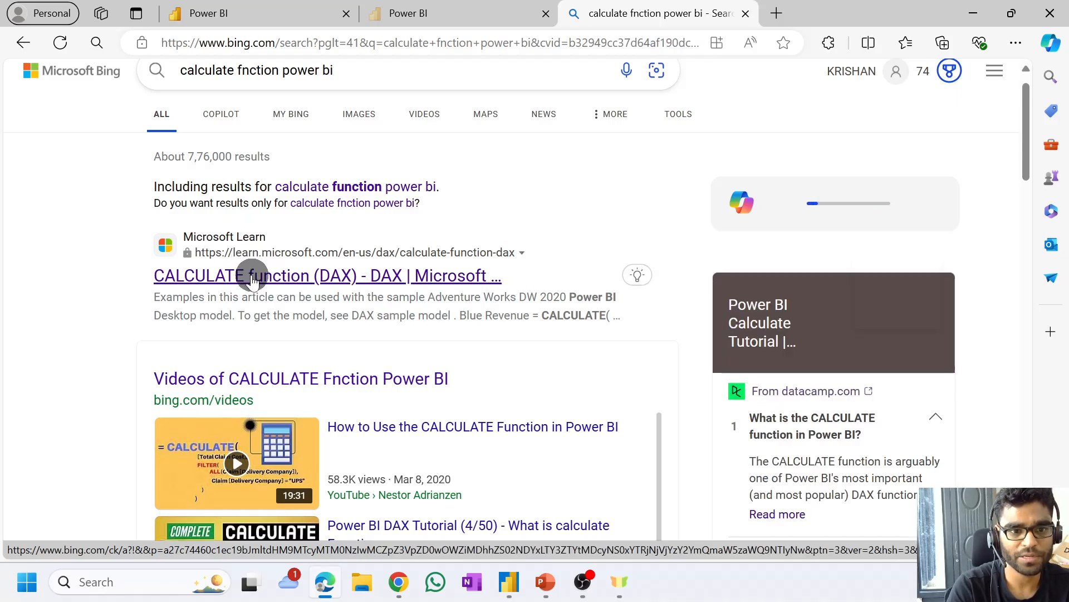
pyautogui.click(251, 277)
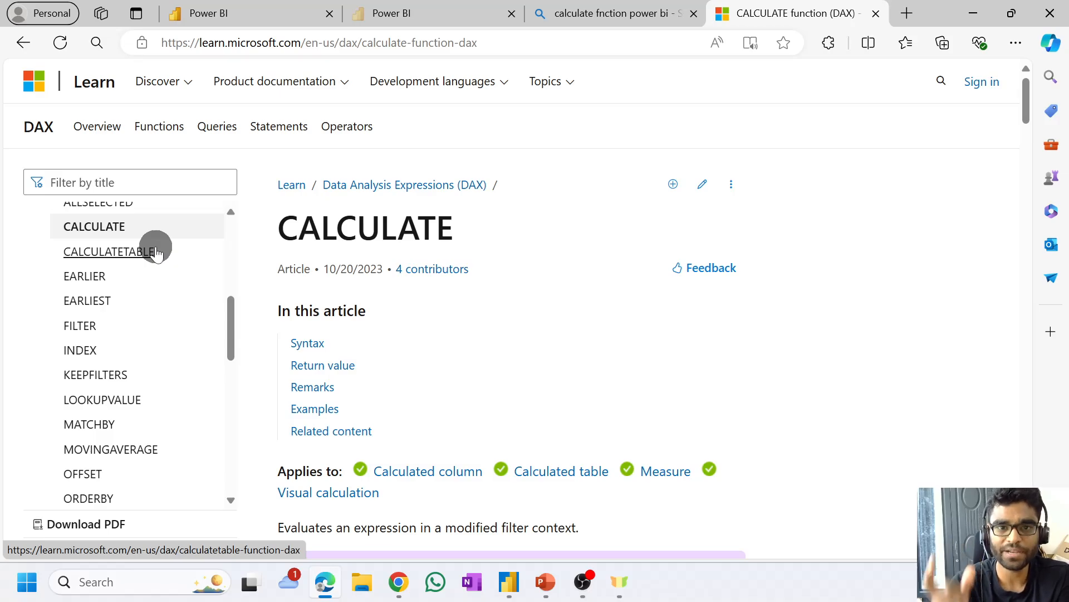
pyautogui.scroll(-3, 589, 379)
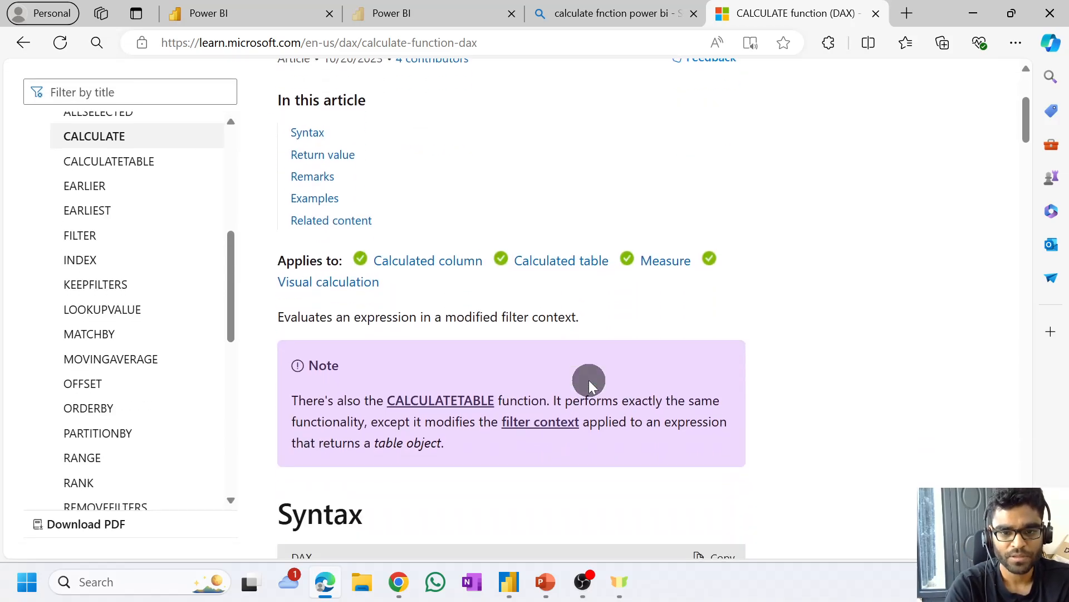
pyautogui.scroll(-3, 589, 380)
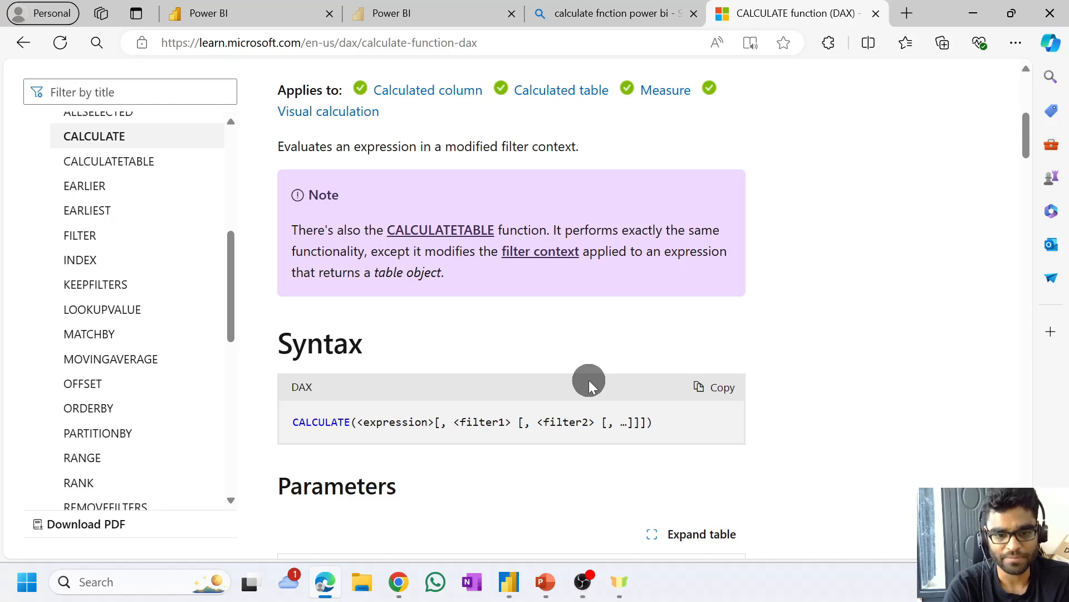
# - Read the CALCULATE article from its title through the syntax, parameters and Boolean filter expression rules to the Table filter expression section
pyautogui.scroll(5, 589, 380)
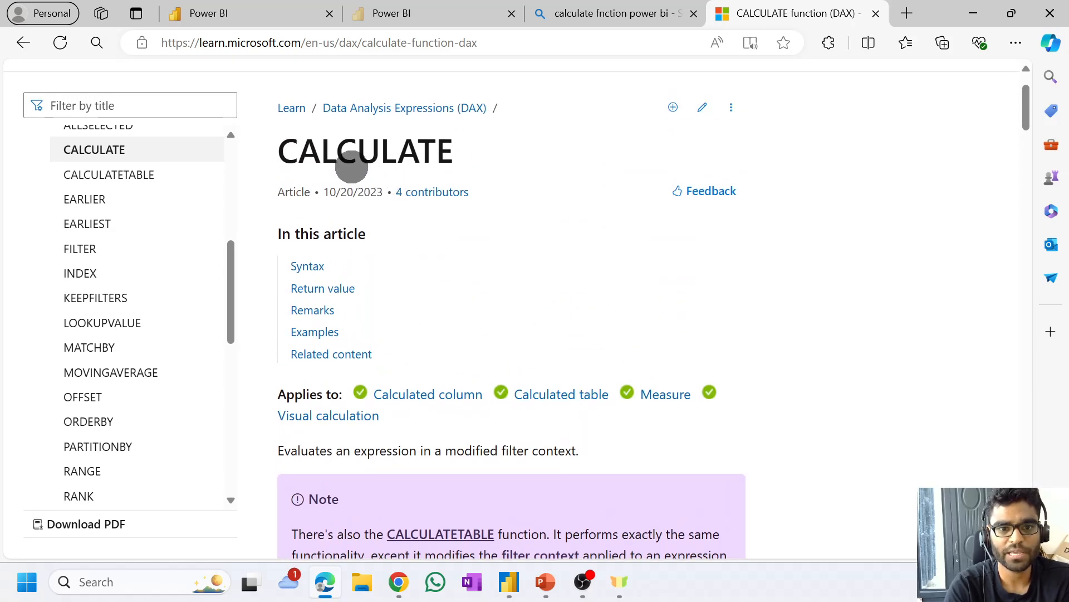
pyautogui.scroll(-3, 435, 334)
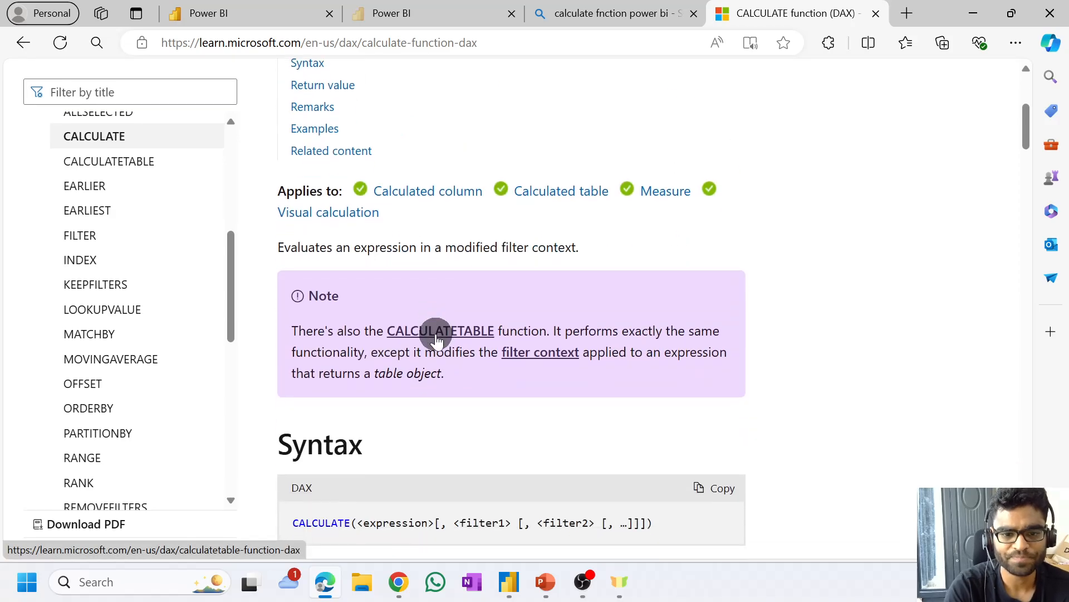
pyautogui.scroll(-3, 435, 335)
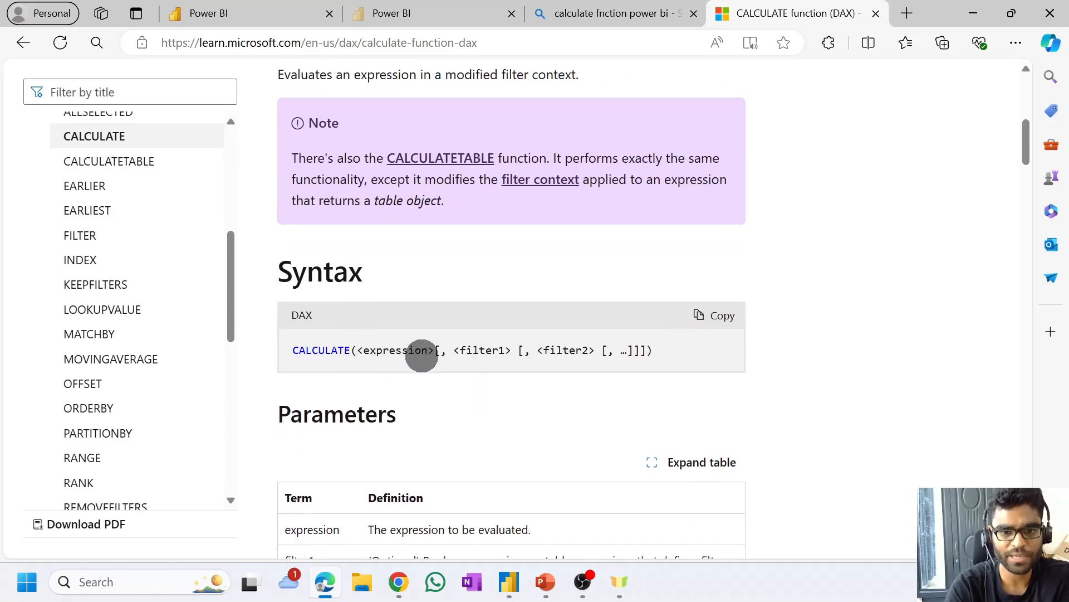
pyautogui.scroll(-3, 513, 354)
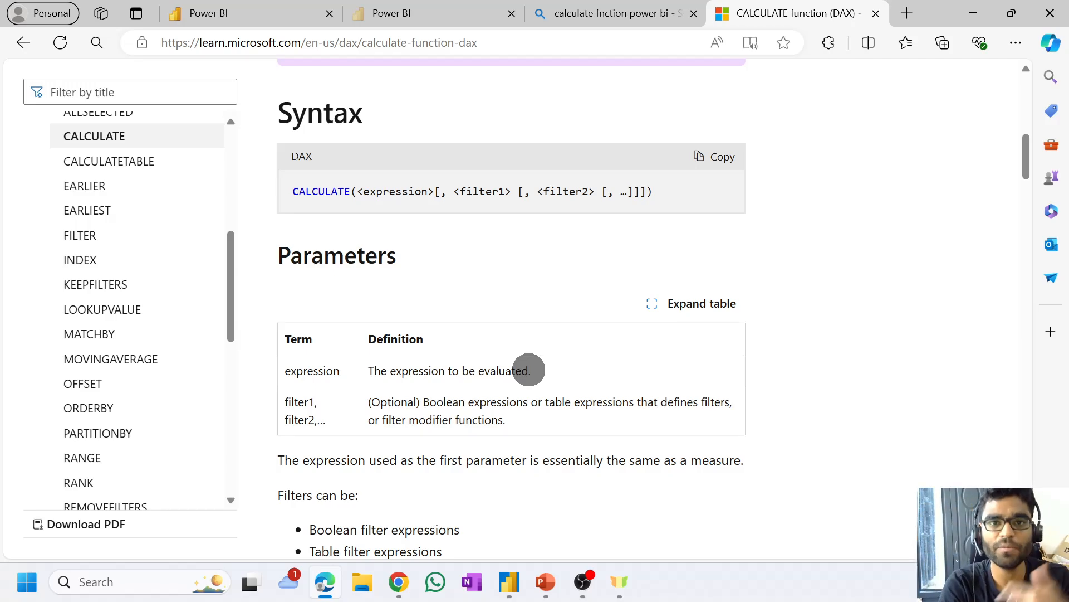
pyautogui.scroll(-3, 529, 369)
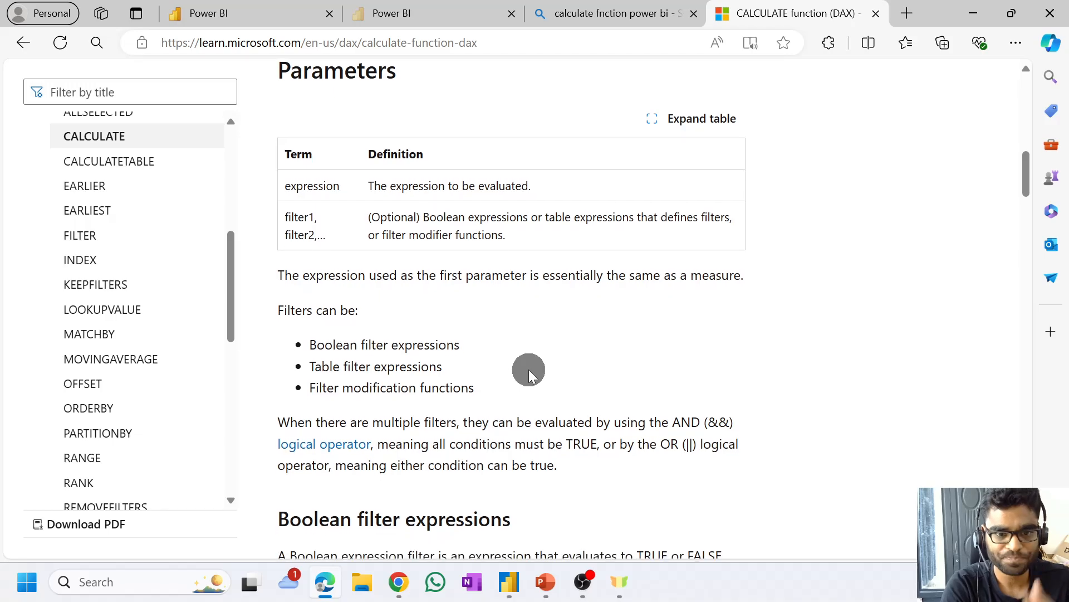
pyautogui.scroll(-2, 388, 359)
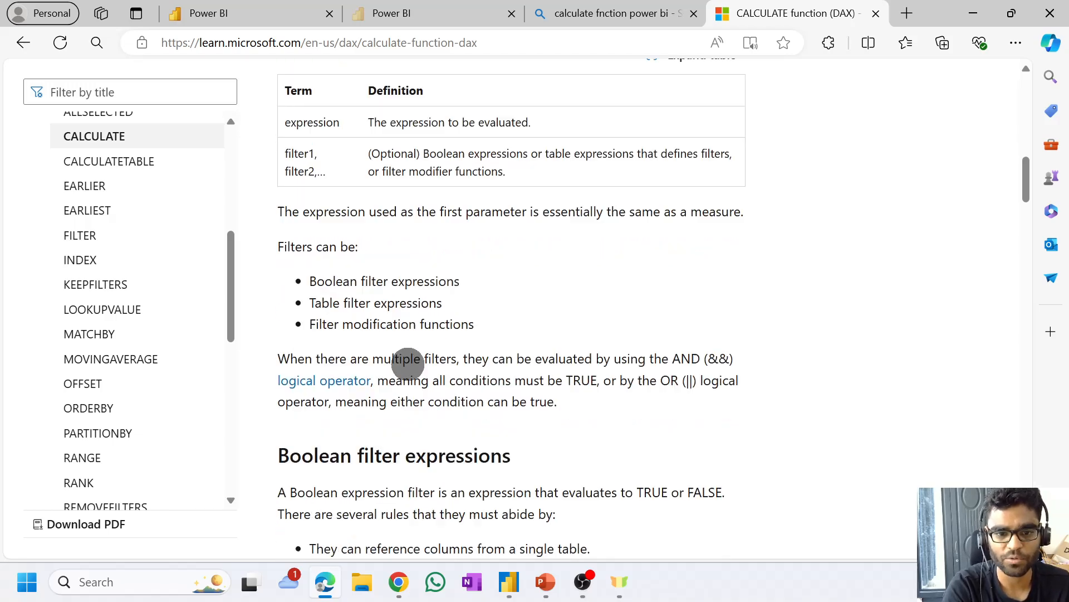
pyautogui.scroll(-2, 362, 390)
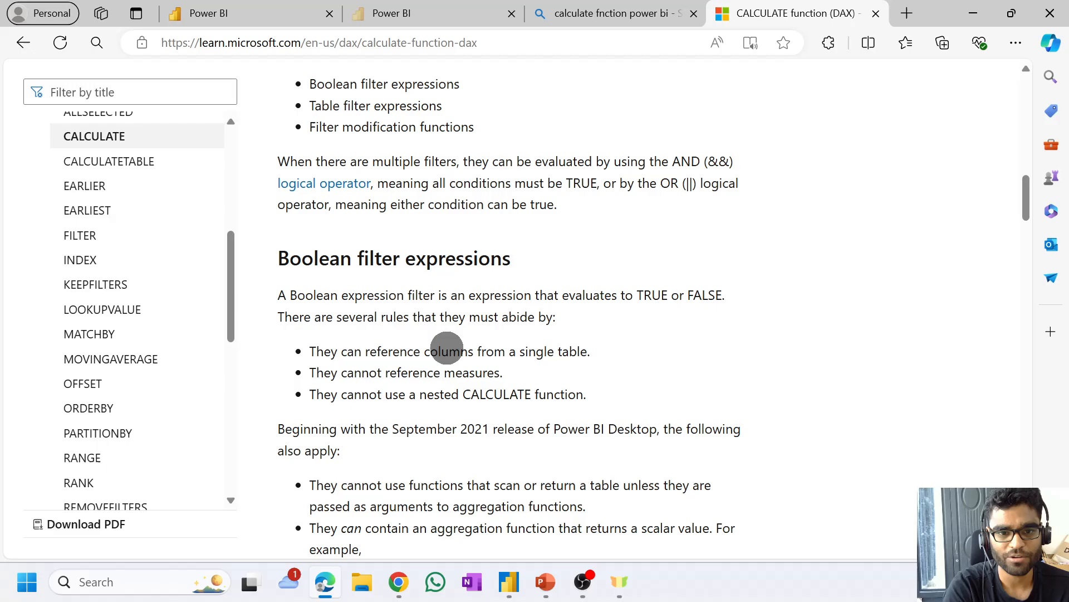
pyautogui.scroll(-1, 444, 349)
pyautogui.scroll(-5, 490, 335)
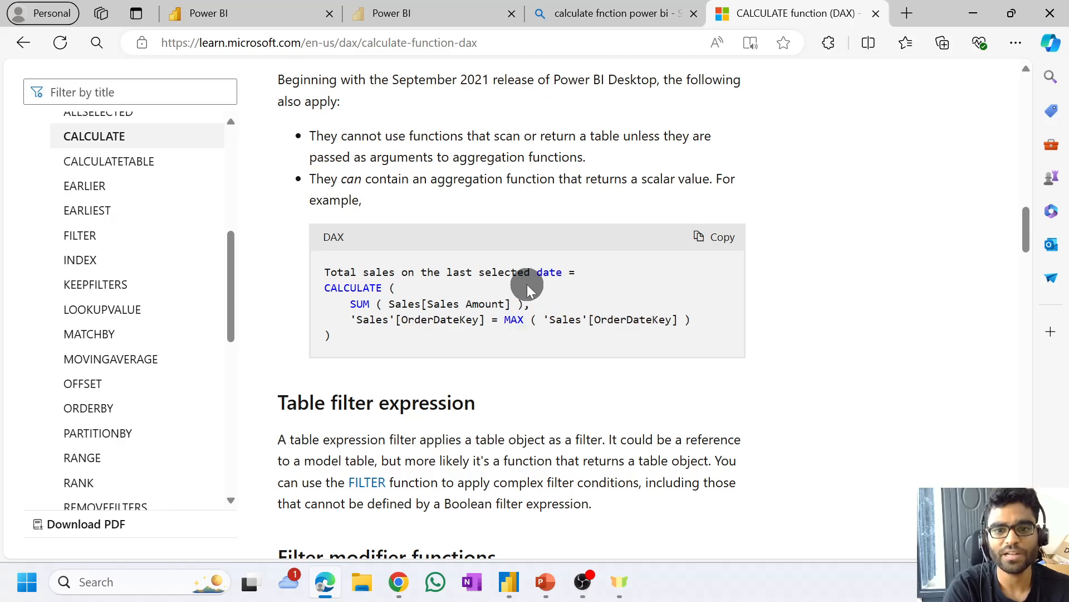
pyautogui.scroll(-2, 526, 284)
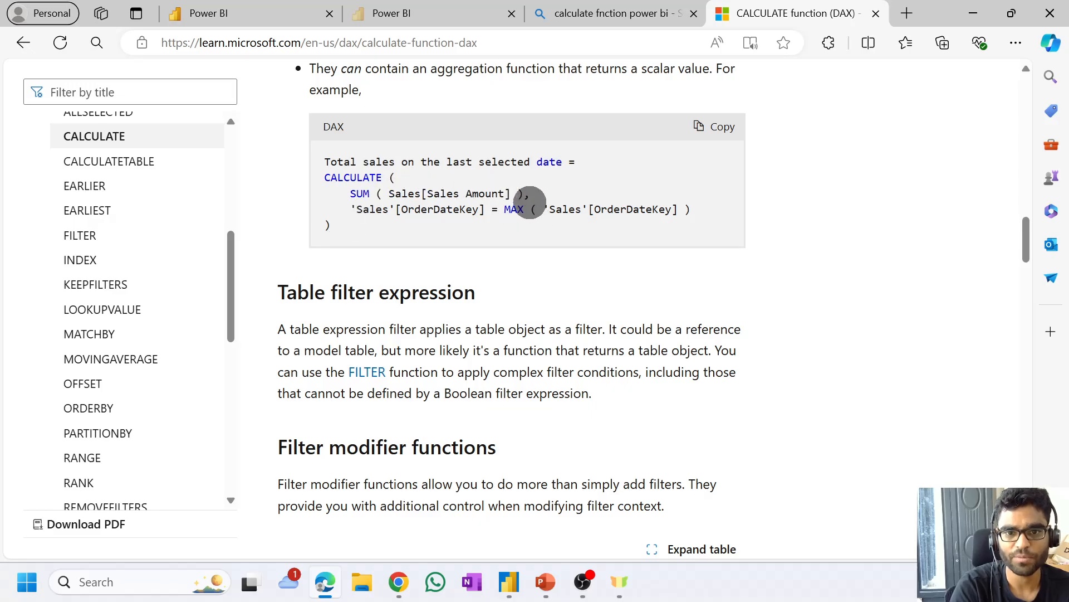
# - Revisit the CALCULATE syntax and examine the Filter modifier functions table, including REMOVEFILTERS, ALL and KEEPFILTERS
pyautogui.scroll(18, 530, 203)
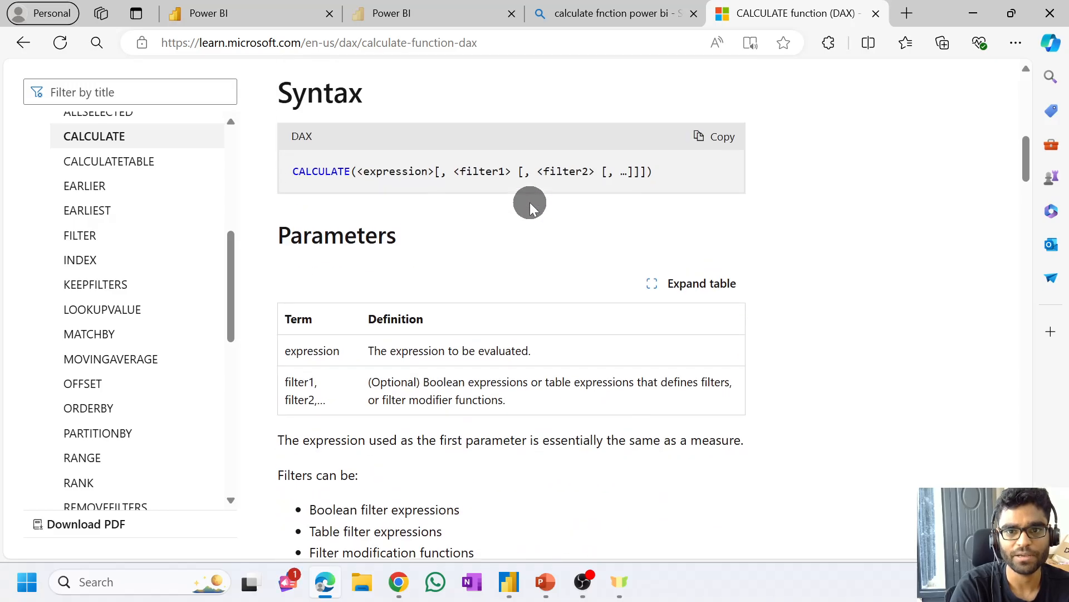
pyautogui.scroll(2, 530, 202)
pyautogui.scroll(-20, 540, 286)
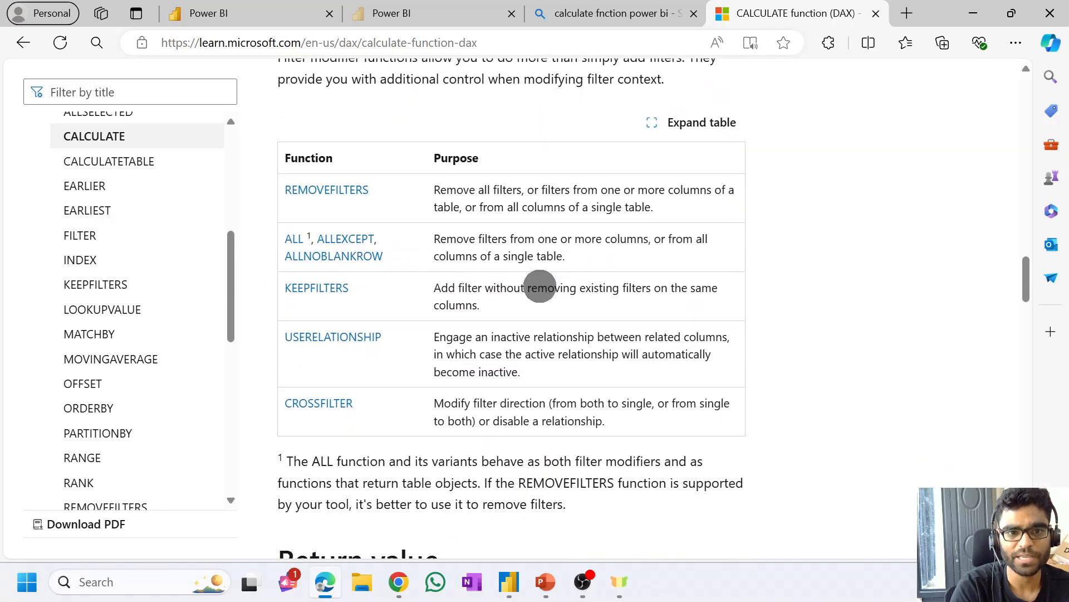
pyautogui.scroll(2, 540, 286)
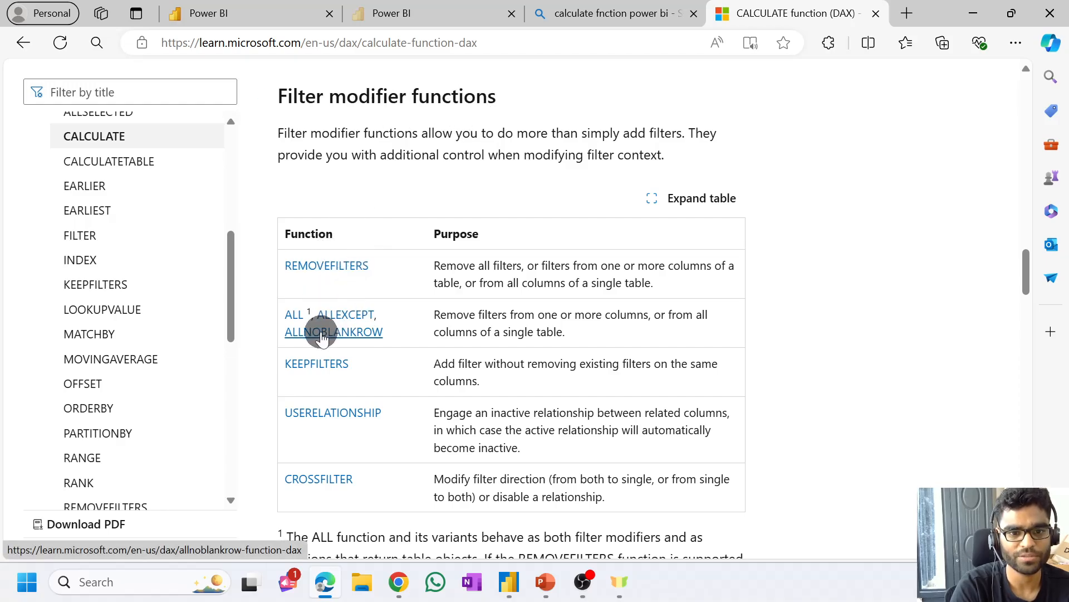
# - Examine the article's DAX examples for Blue Revenue, Revenue % Total Channel and Customer Segment
pyautogui.scroll(-15, 399, 413)
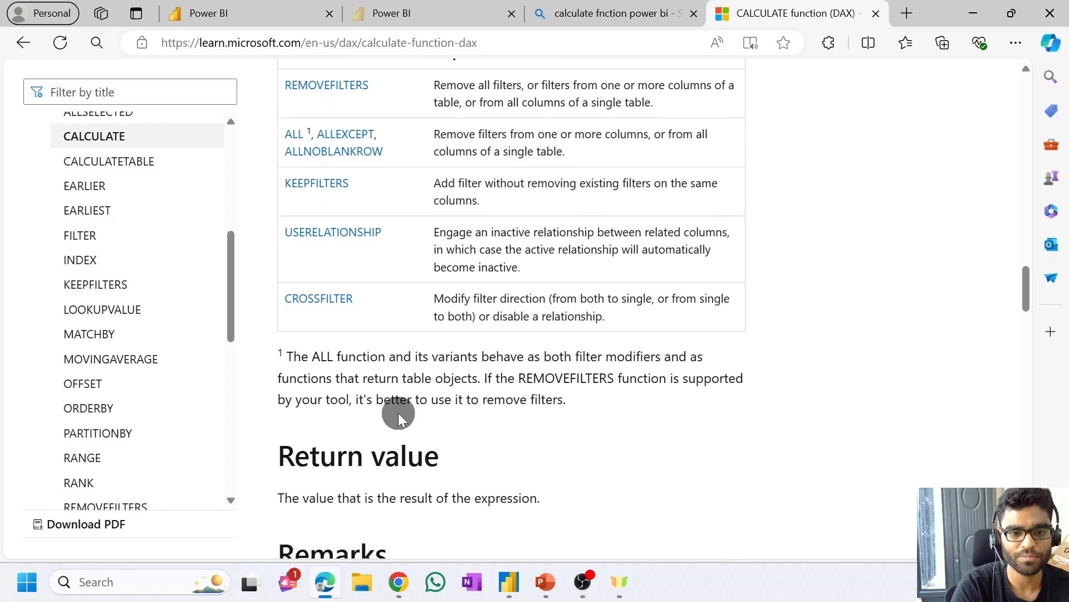
pyautogui.scroll(-4, 398, 413)
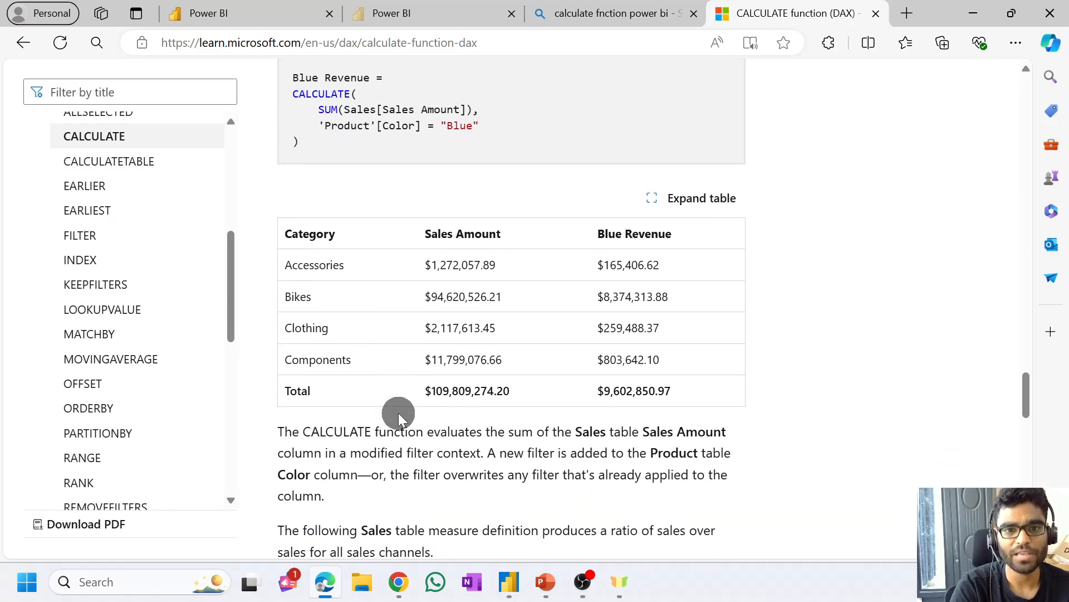
pyautogui.scroll(2, 398, 411)
pyautogui.scroll(-2, 453, 246)
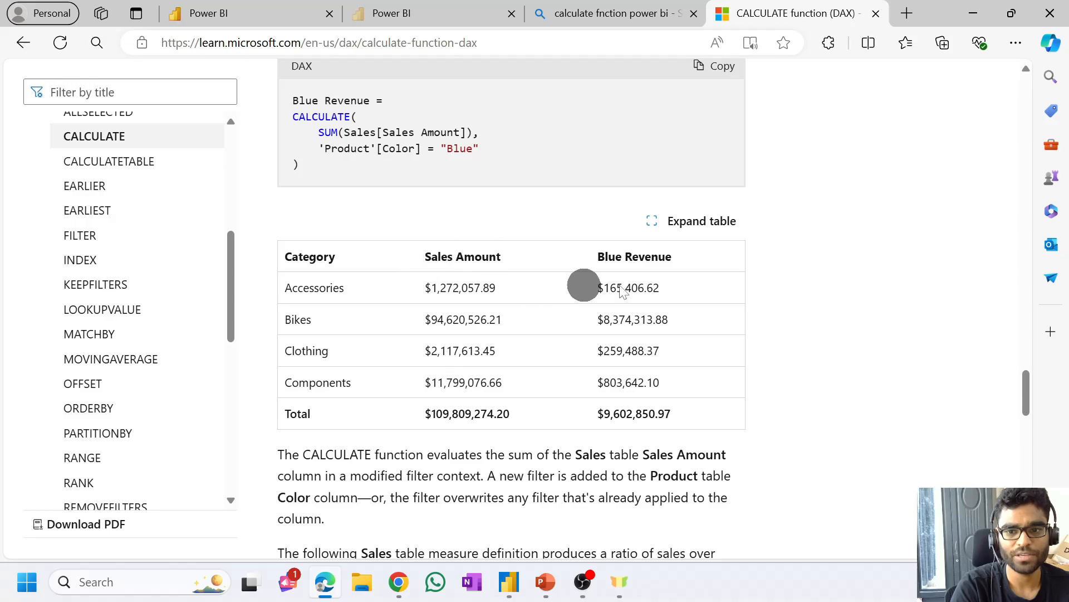
pyautogui.scroll(2, 592, 289)
pyautogui.scroll(-7, 586, 336)
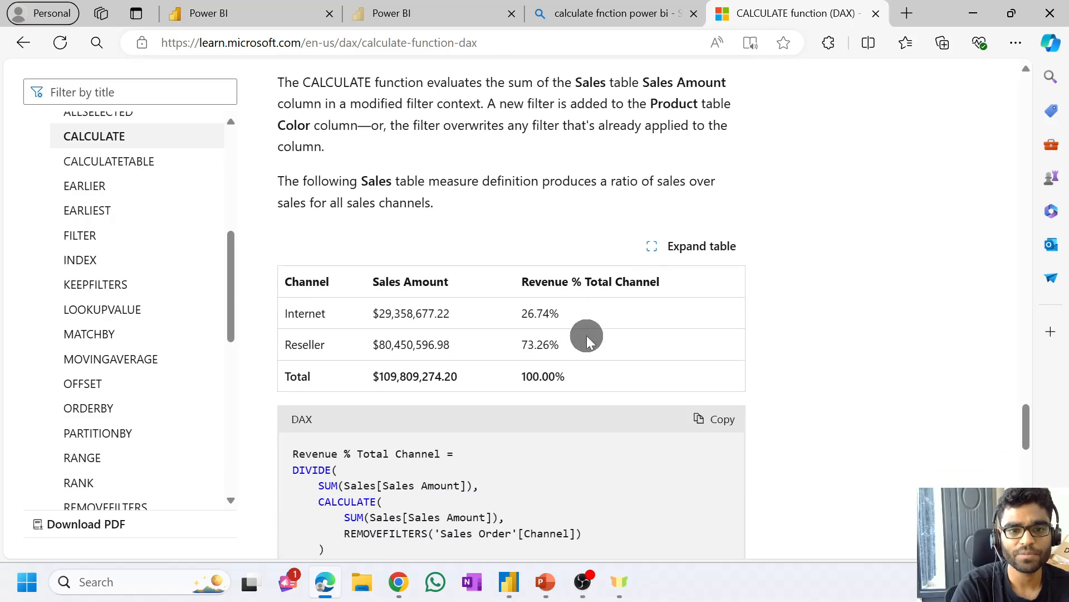
pyautogui.scroll(-3, 587, 335)
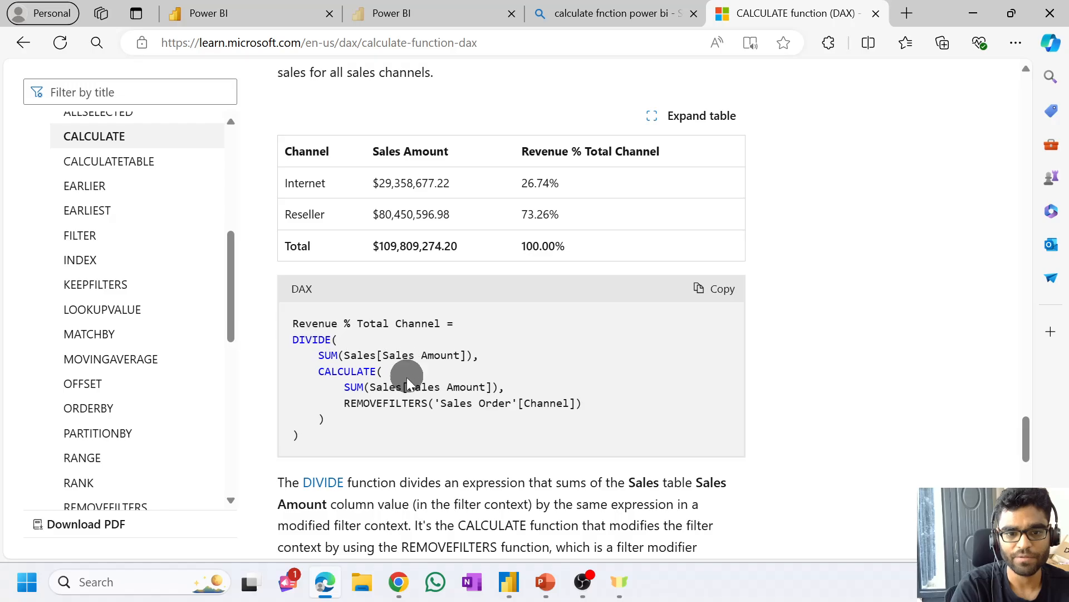
pyautogui.scroll(-15, 462, 417)
pyautogui.scroll(7, 462, 417)
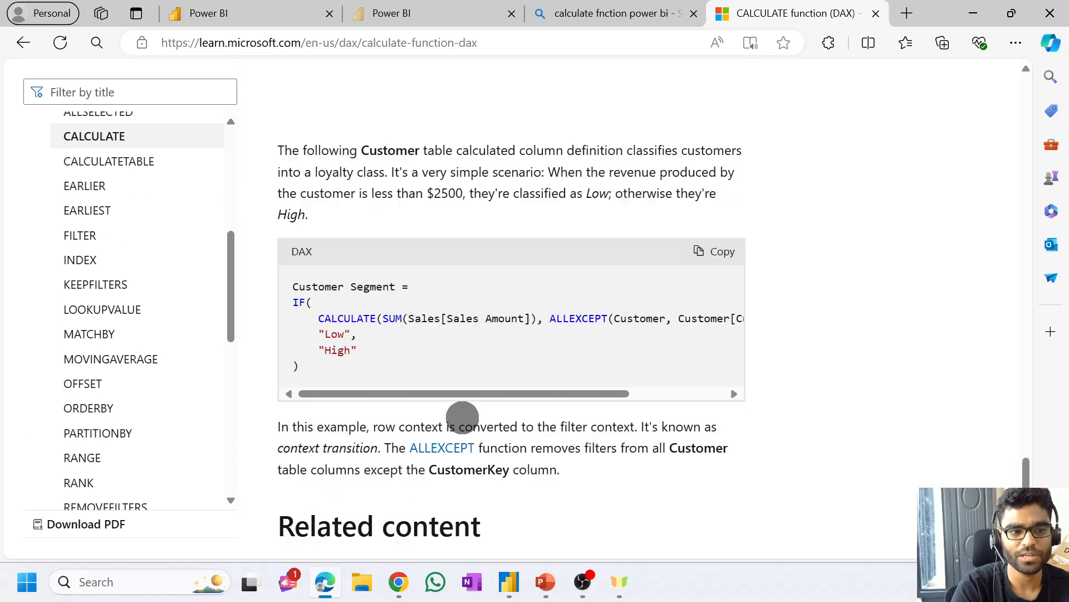
# - Collapse the Filter functions group in the article's table of contents and expand Aggregation functions, reviewing its entries through SUMX
pyautogui.scroll(12, 462, 417)
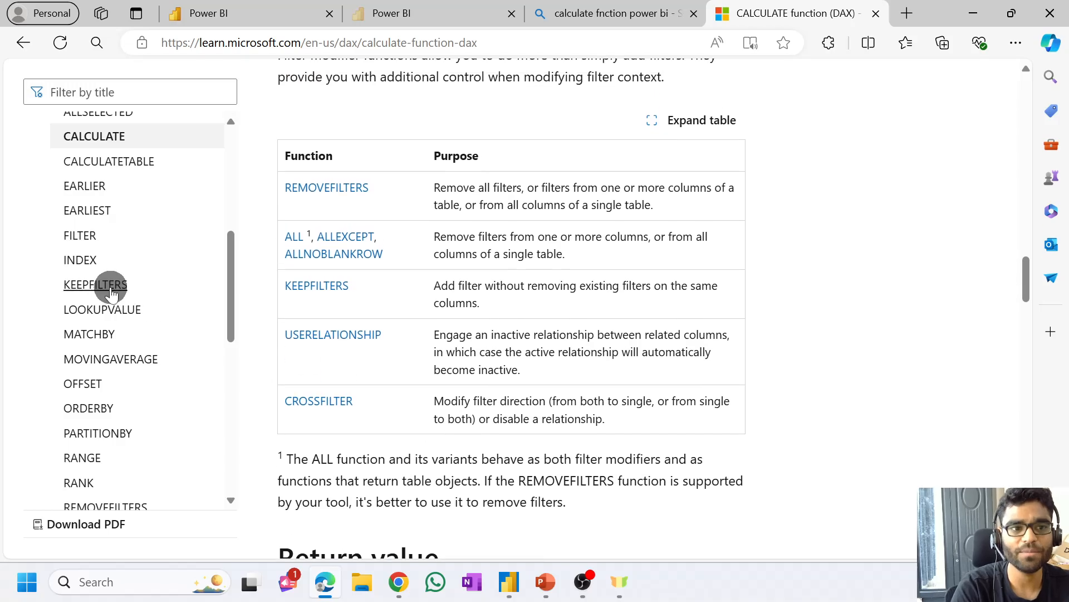
pyautogui.scroll(6, 110, 290)
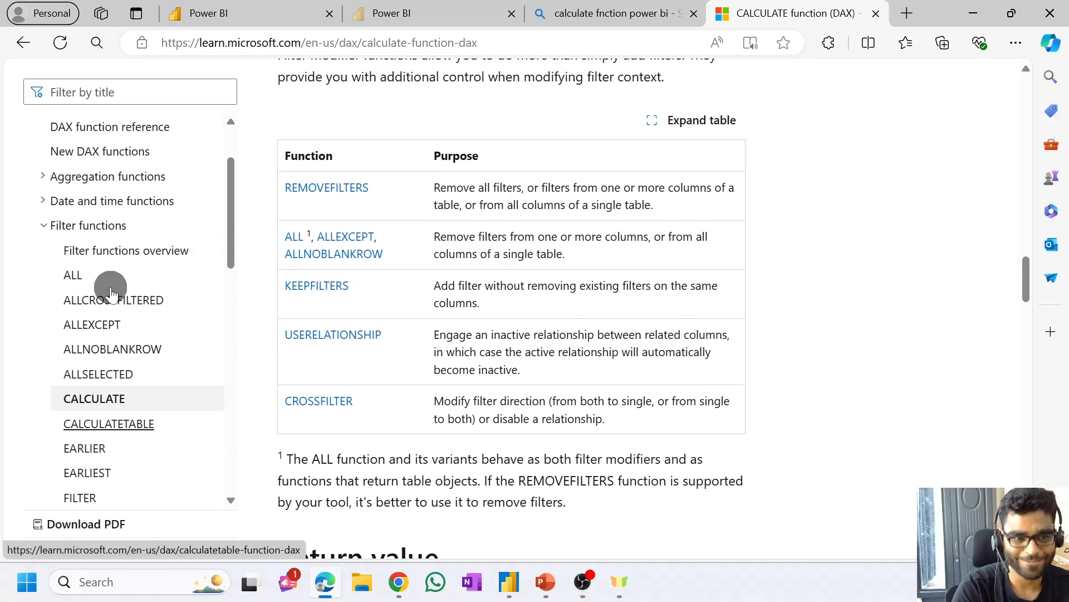
pyautogui.click(55, 315)
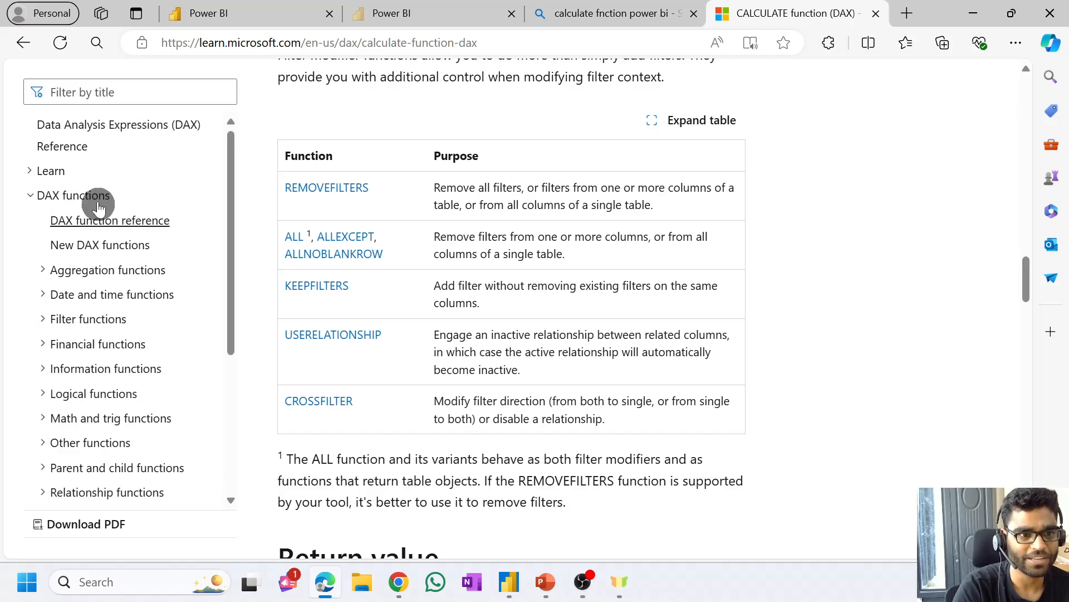
pyautogui.click(42, 271)
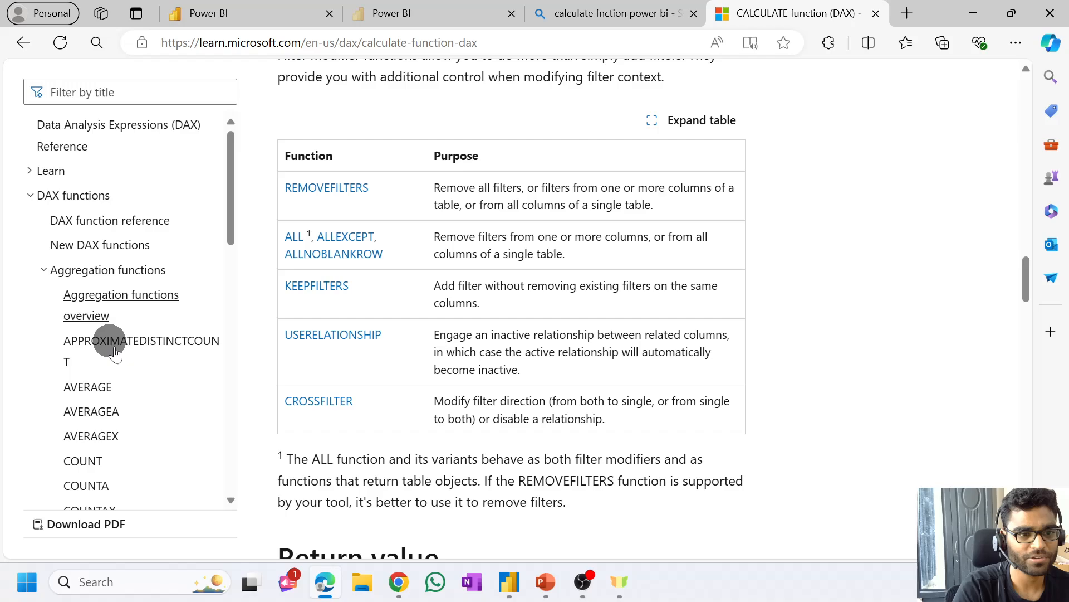
pyautogui.scroll(-2, 136, 372)
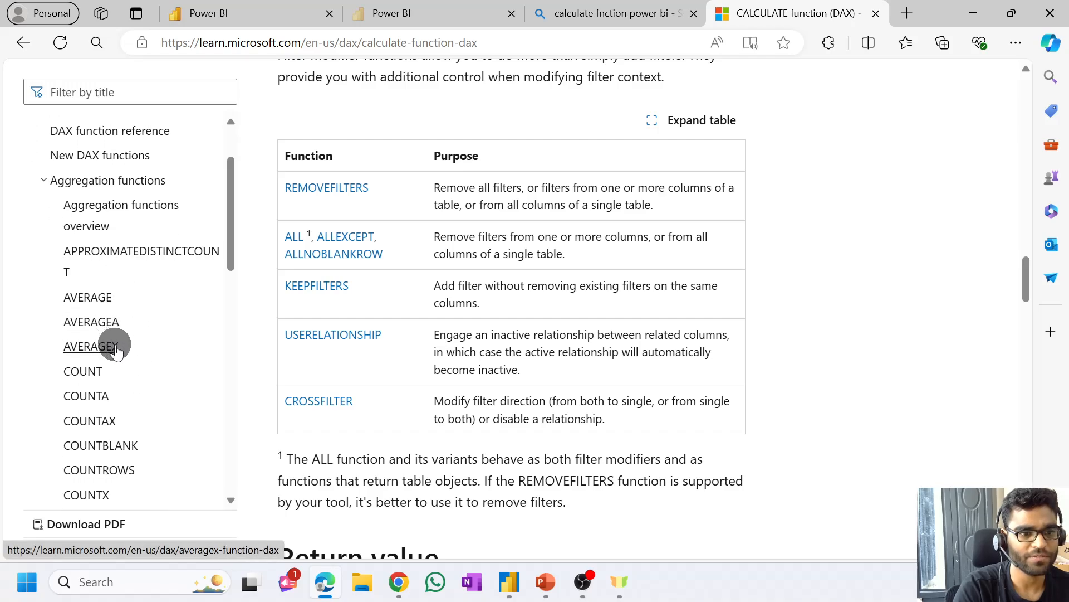
pyautogui.scroll(-2, 112, 346)
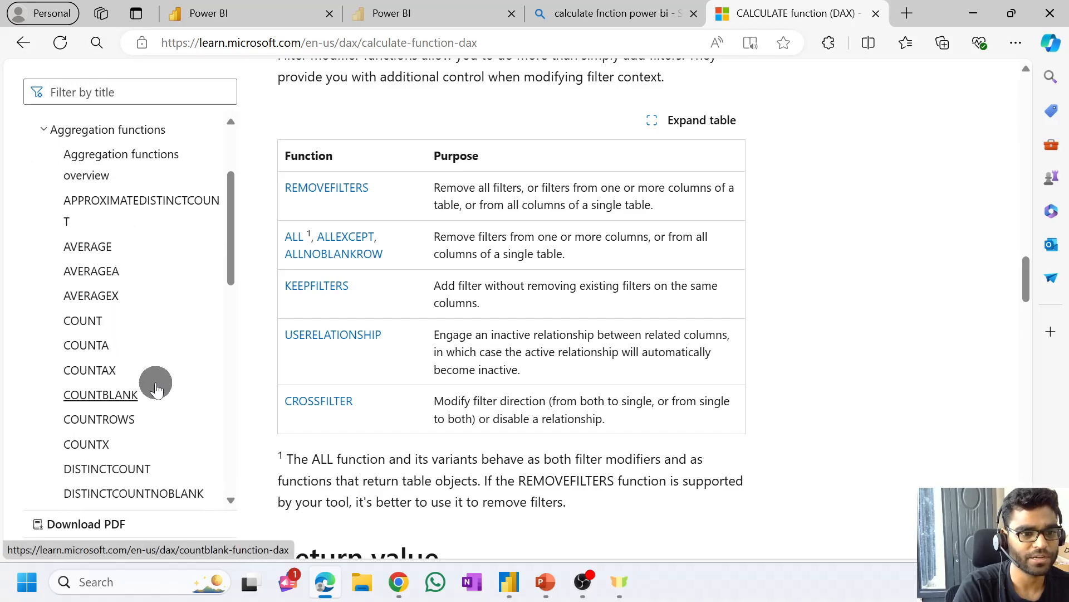
pyautogui.scroll(-2, 155, 382)
pyautogui.scroll(-4, 177, 387)
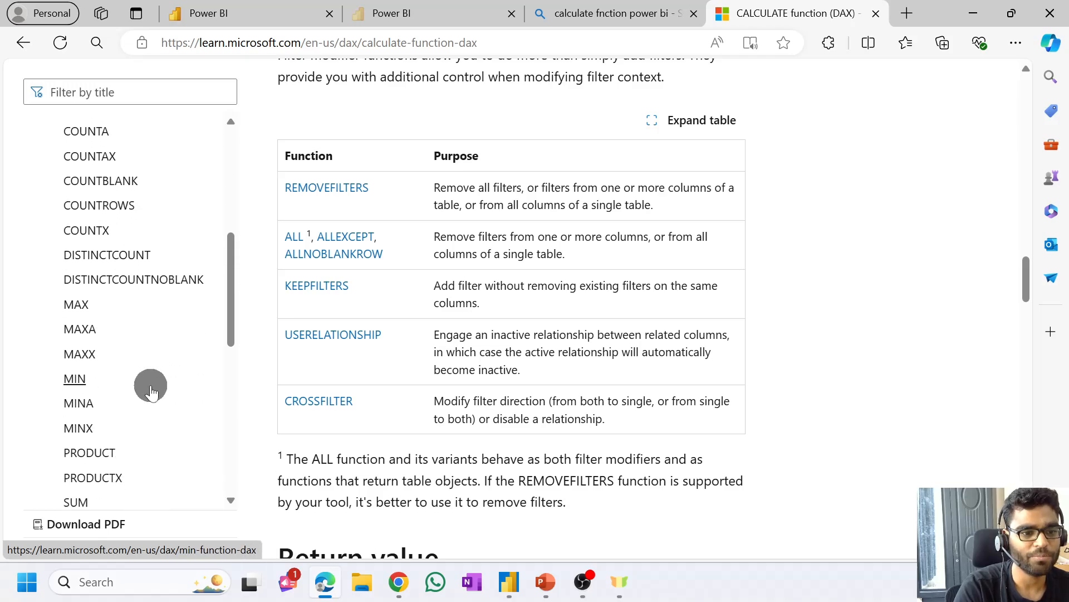
pyautogui.scroll(-3, 133, 389)
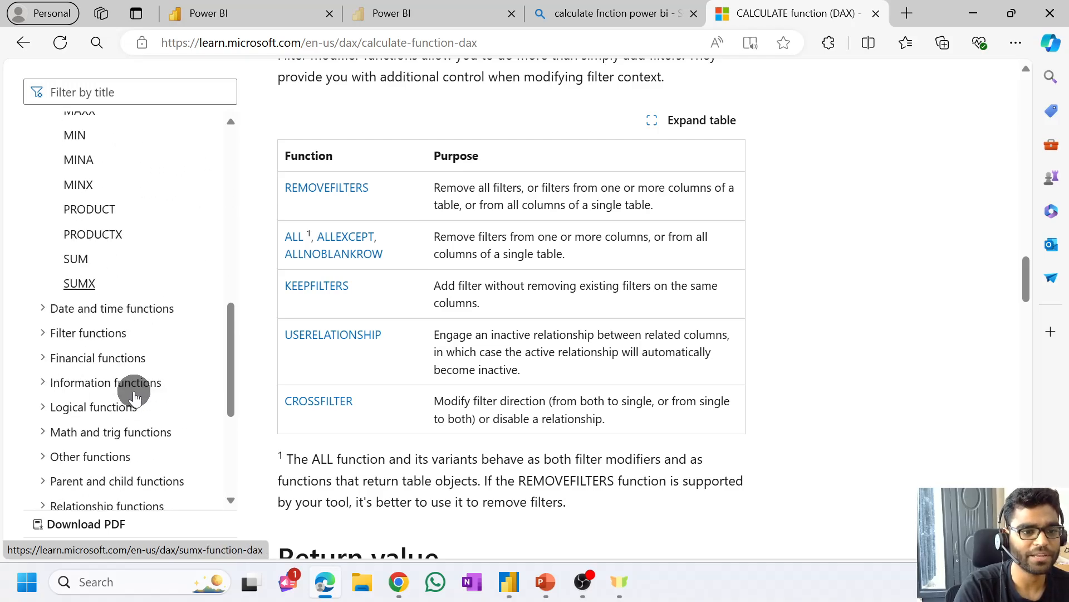
# - Expand the Date and time functions group in the table of contents and review its entries through YEARFRAC
pyautogui.click(43, 270)
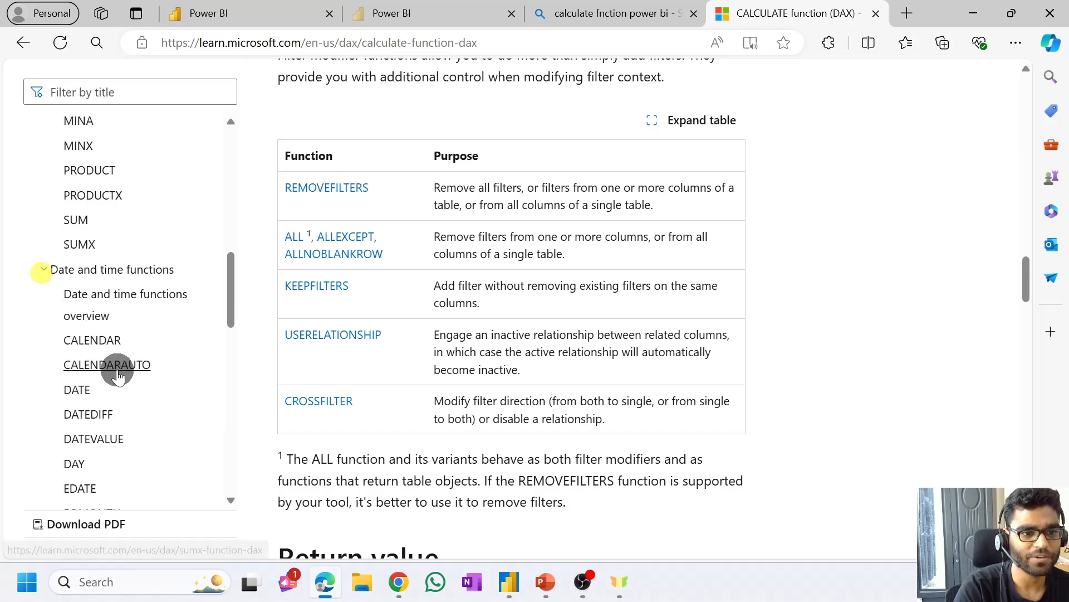
pyautogui.scroll(-3, 116, 368)
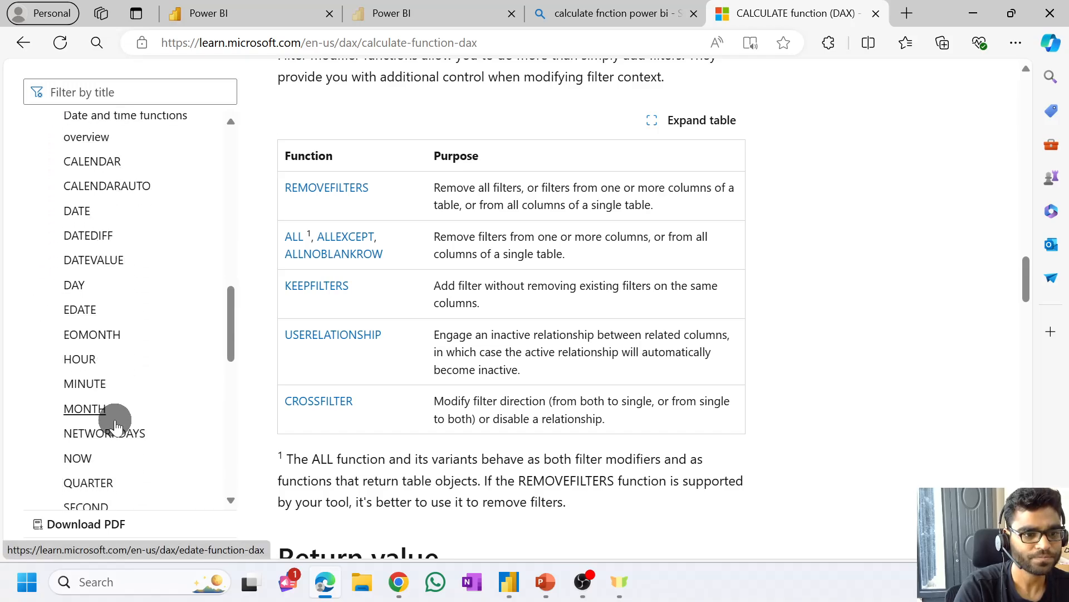
pyautogui.scroll(-3, 112, 420)
pyautogui.scroll(-4, 115, 426)
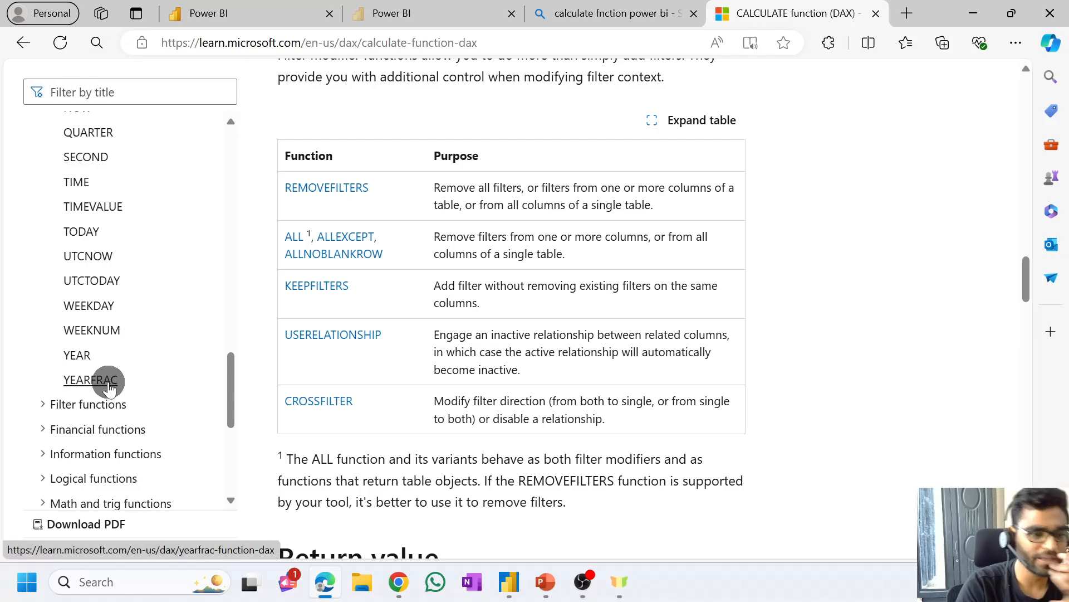
pyautogui.scroll(-1, 108, 384)
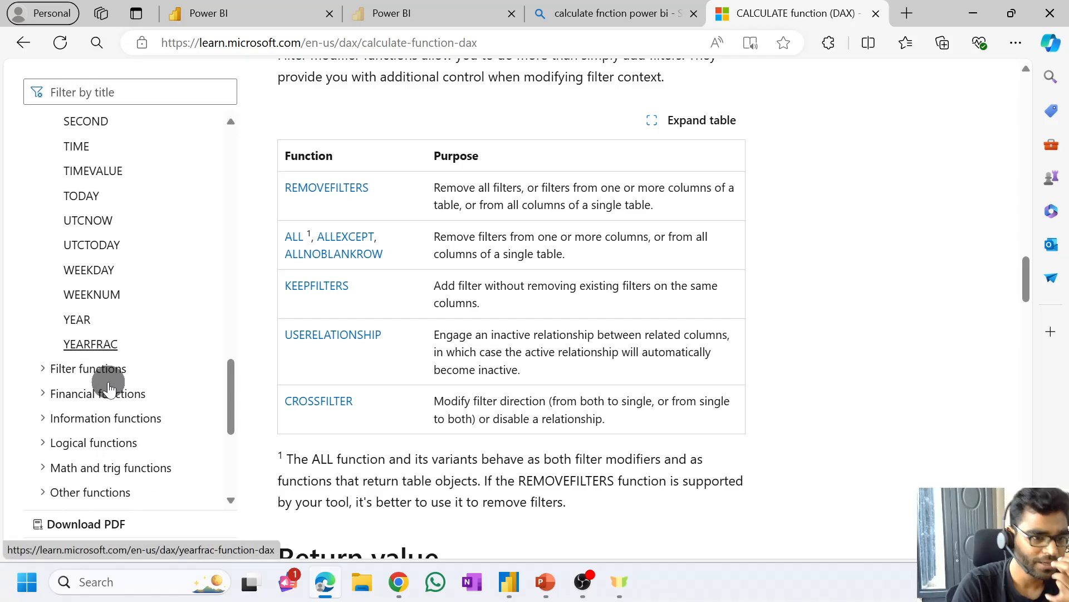
# - Expand the Filter functions group again and review its entries through WINDOW
pyautogui.click(42, 372)
pyautogui.scroll(-8, 143, 390)
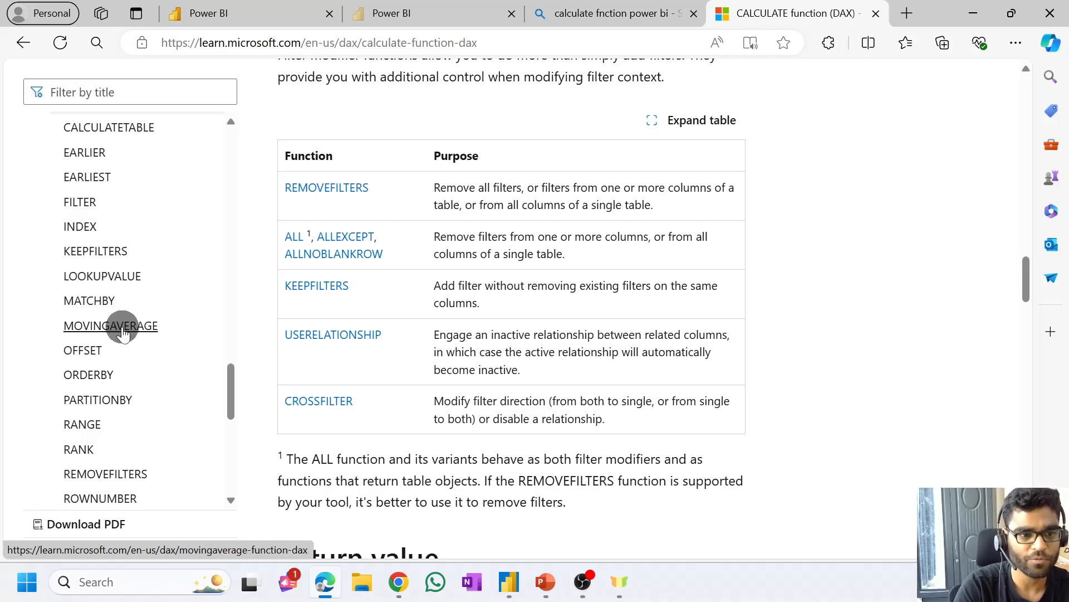
pyautogui.scroll(-1, 118, 328)
pyautogui.scroll(-3, 115, 329)
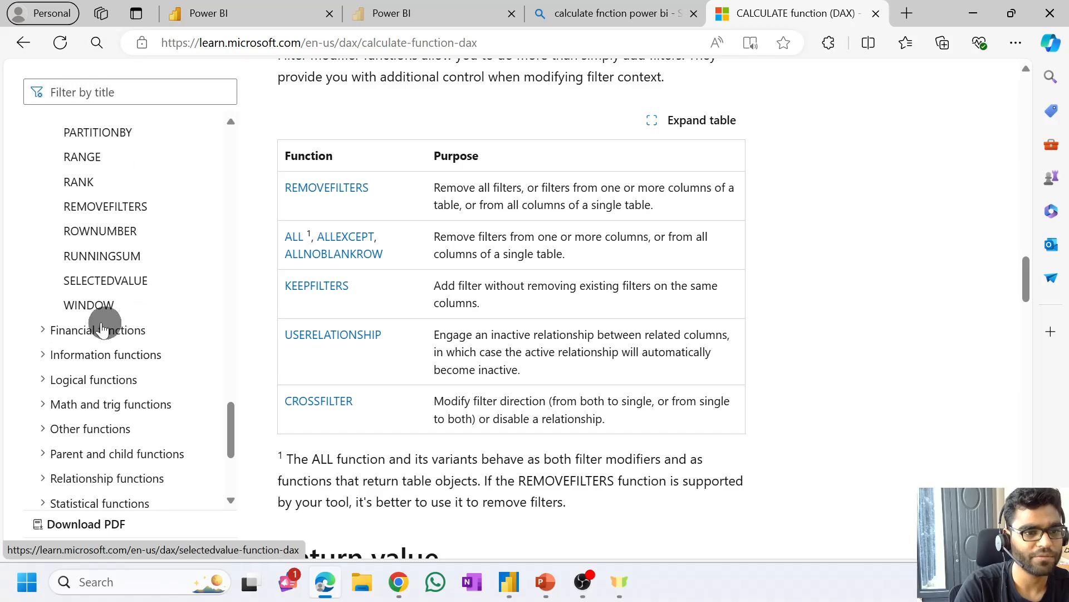
# - Expand the Financial functions group and look over its first entries, such as ACCRINT and COUPDAYS
pyautogui.click(45, 333)
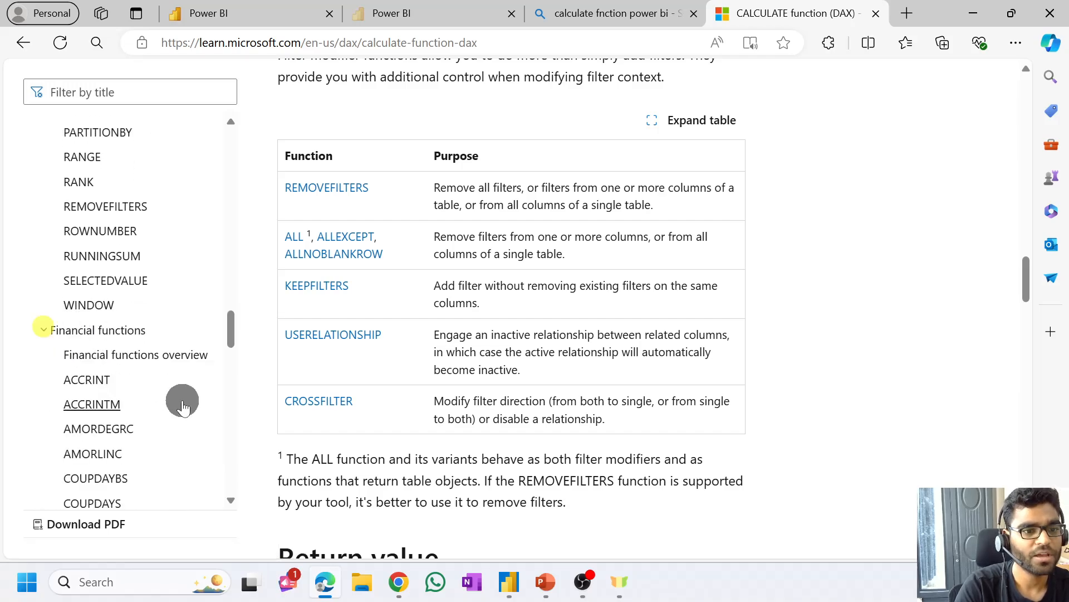
pyautogui.scroll(-2, 168, 417)
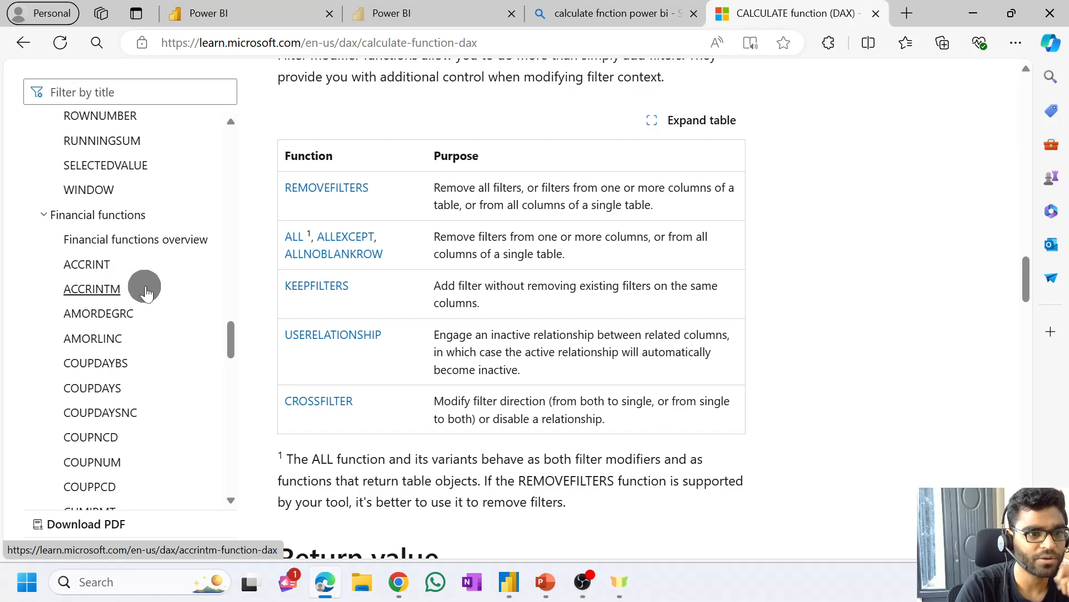
pyautogui.scroll(-1, 166, 337)
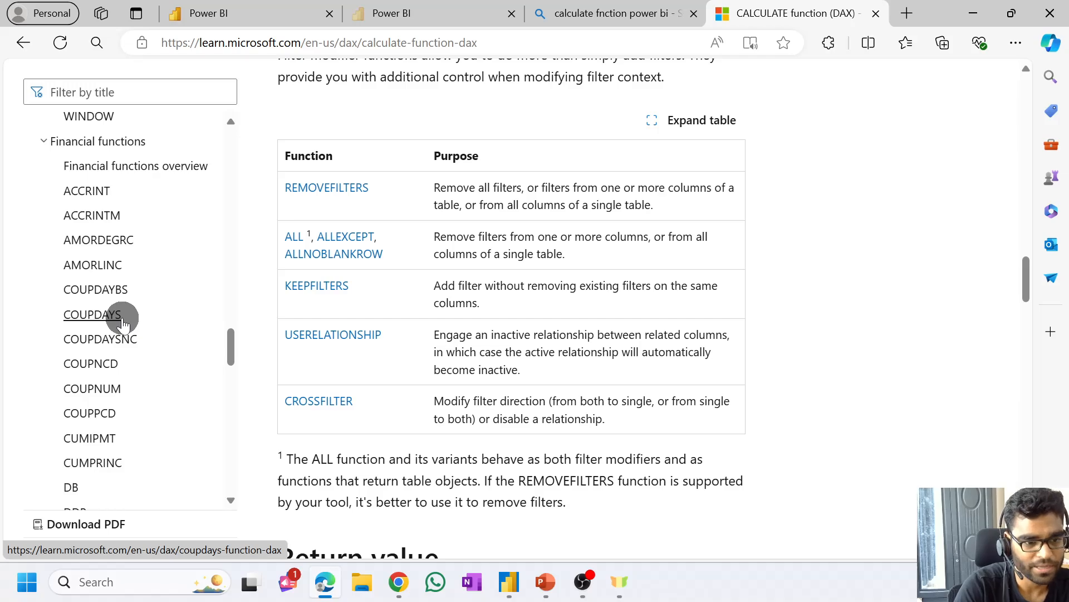
# - Review the remaining Financial functions entries in the table of contents, from COUPPCD through YIELDMAT
pyautogui.scroll(-4, 123, 323)
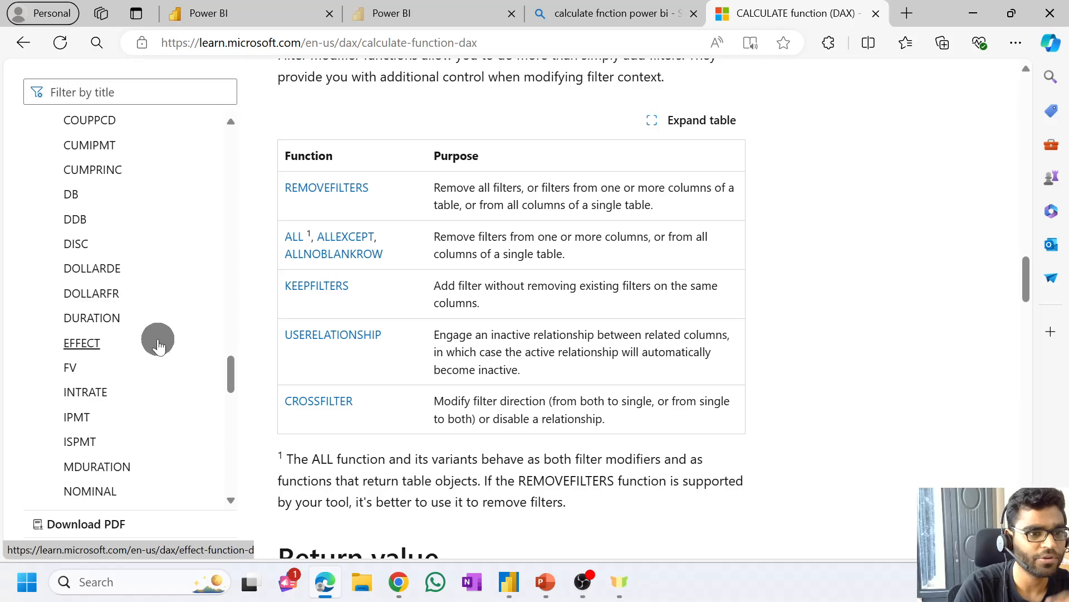
pyautogui.scroll(-1, 158, 338)
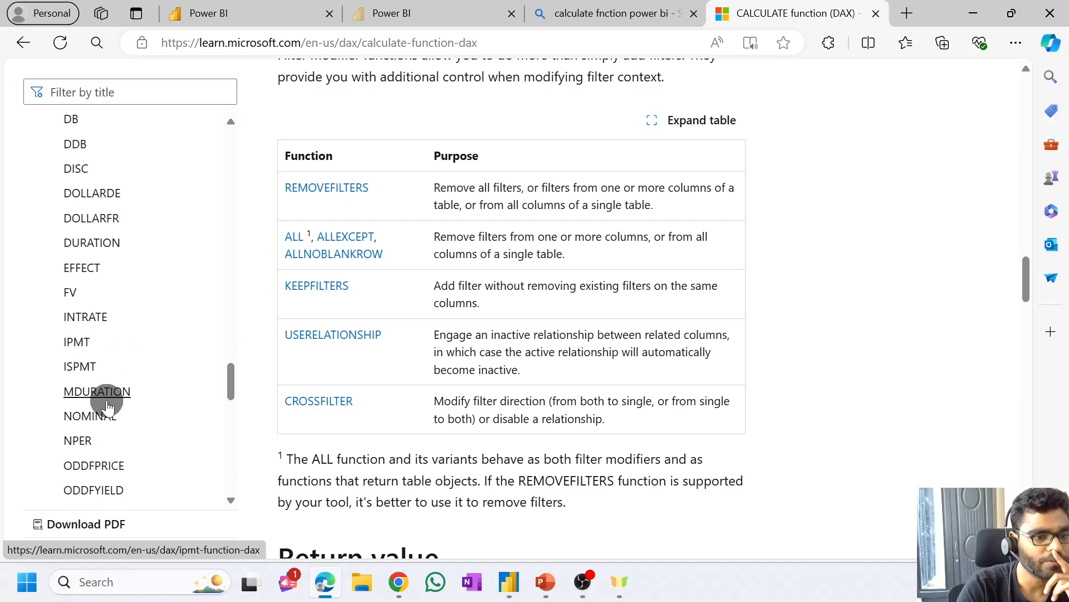
pyautogui.scroll(-1, 107, 406)
pyautogui.scroll(-2, 138, 420)
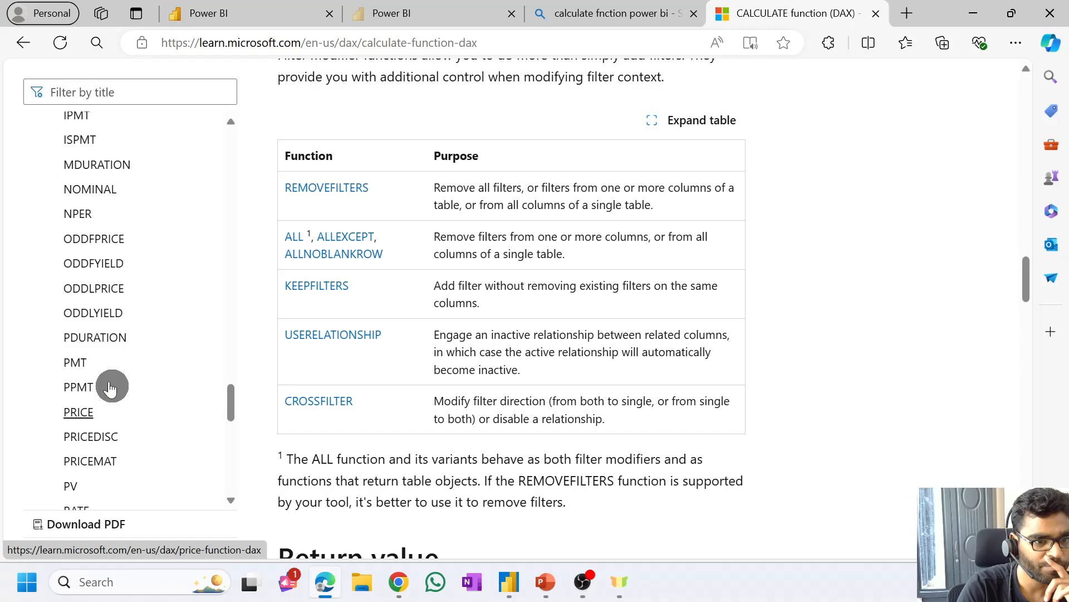
pyautogui.scroll(-2, 181, 377)
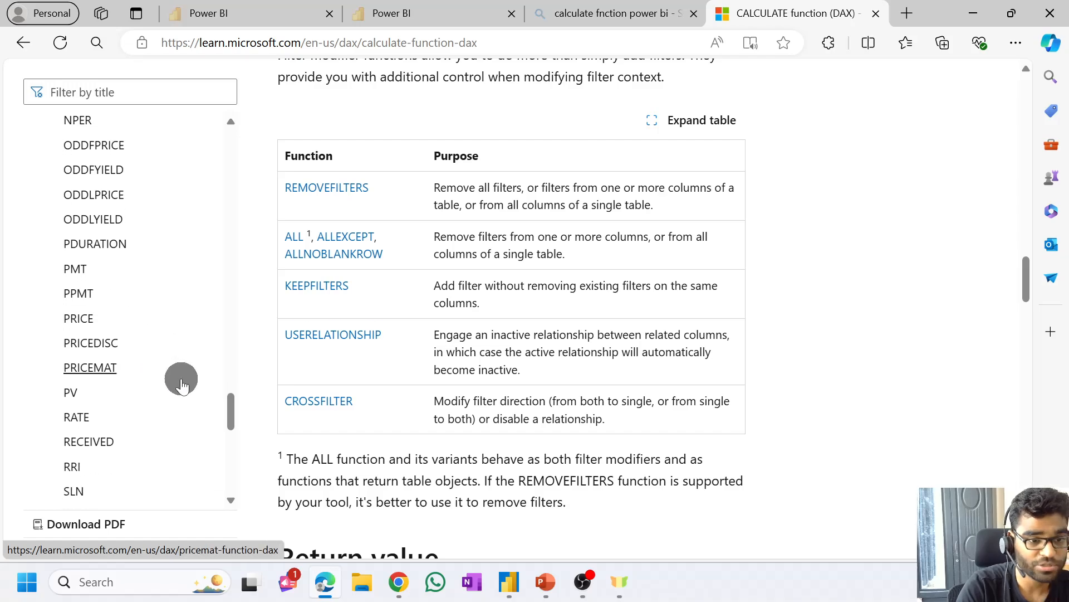
pyautogui.scroll(-1, 134, 384)
pyautogui.scroll(-3, 143, 432)
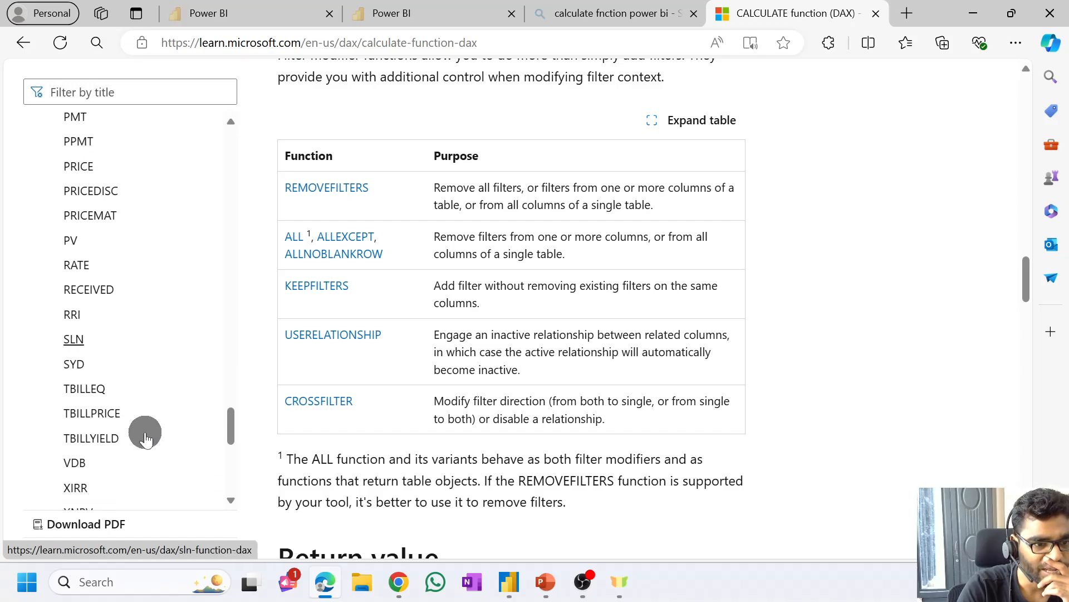
pyautogui.scroll(-2, 80, 397)
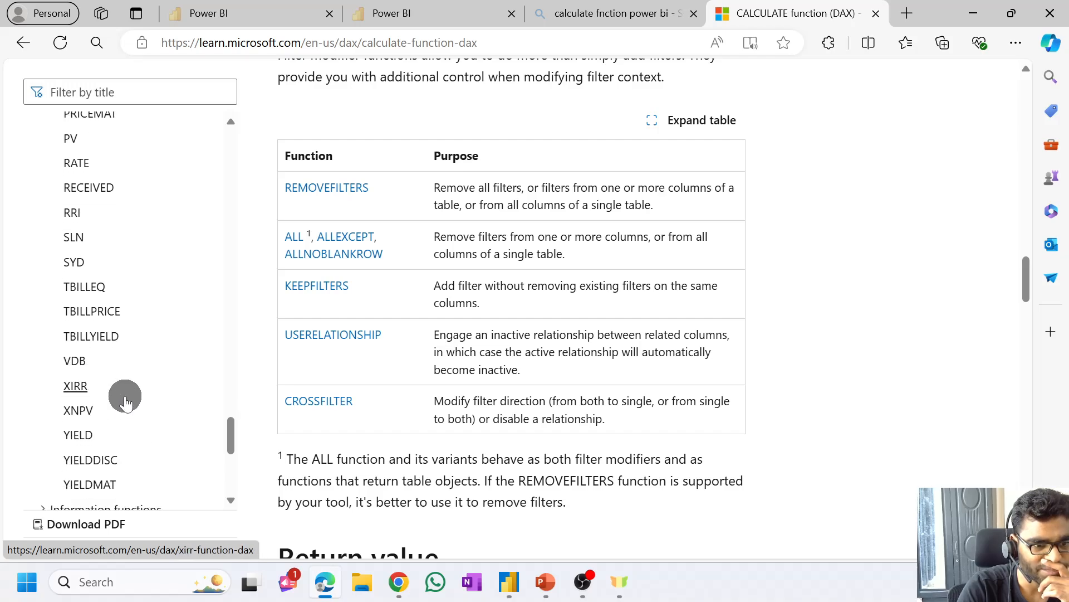
pyautogui.scroll(-1, 177, 380)
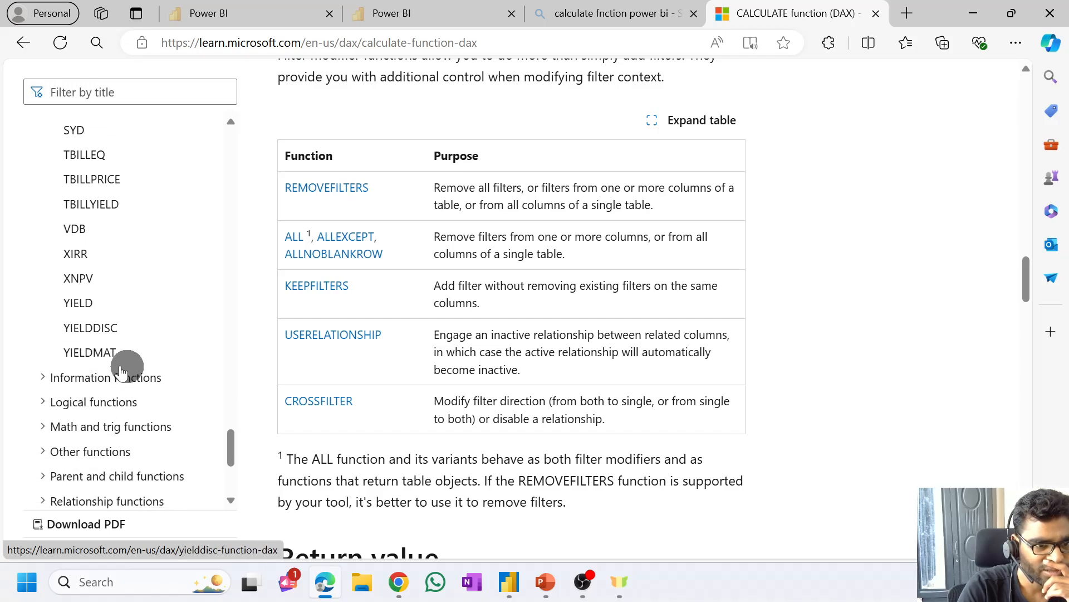
# - Expand the Information functions group in the table of contents and review its entries through USERPRINCIPALNAME
pyautogui.click(45, 384)
pyautogui.scroll(-4, 143, 406)
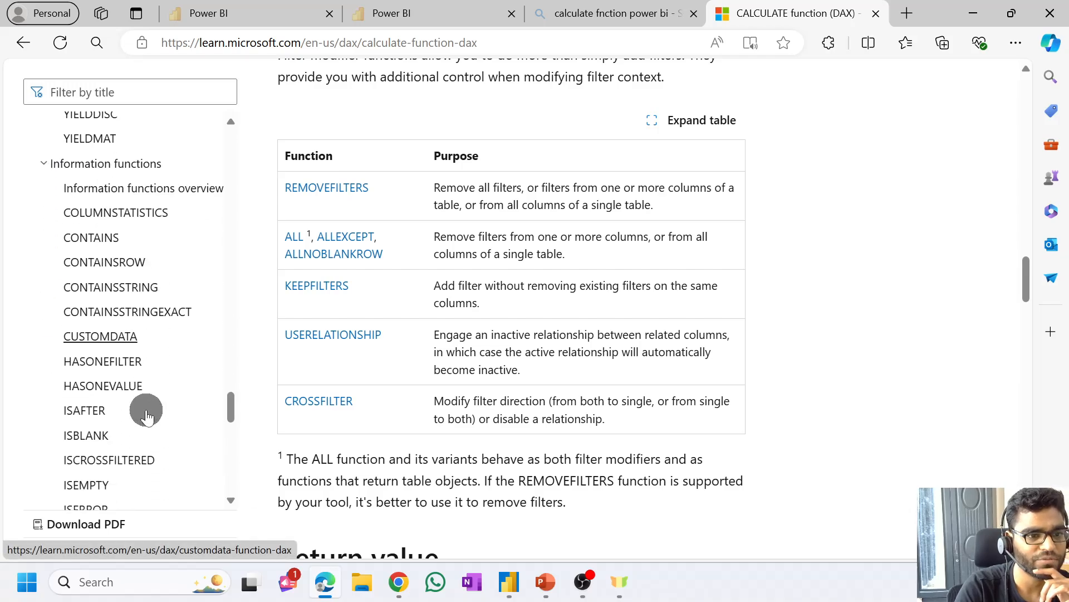
pyautogui.scroll(-16, 124, 387)
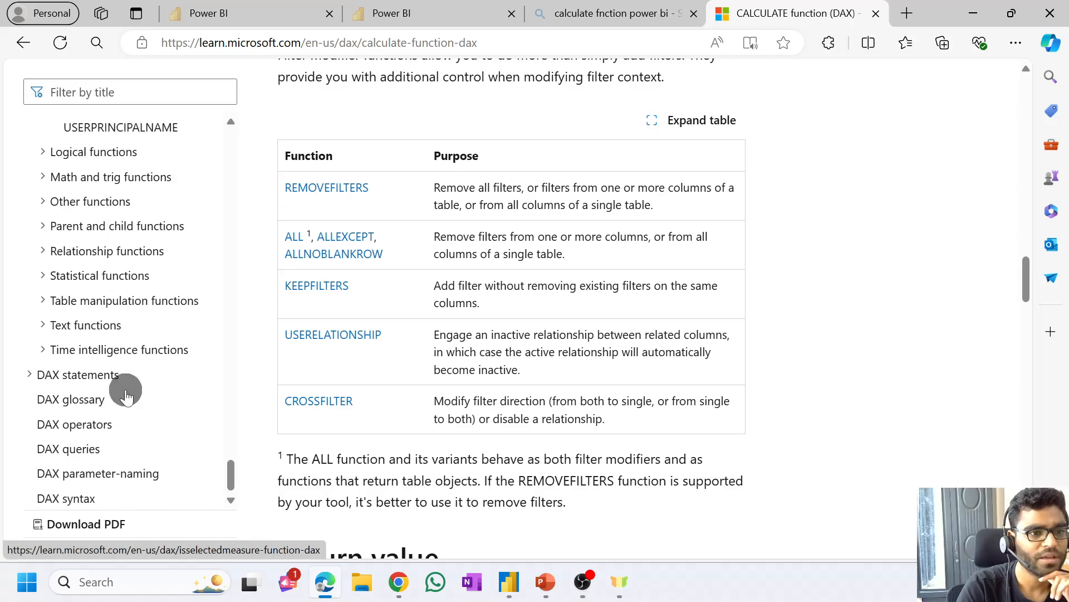
# - Expand the Parent and child functions group and review its entries, from the overview through PATHLENGTH
pyautogui.click(47, 226)
pyautogui.scroll(-3, 148, 338)
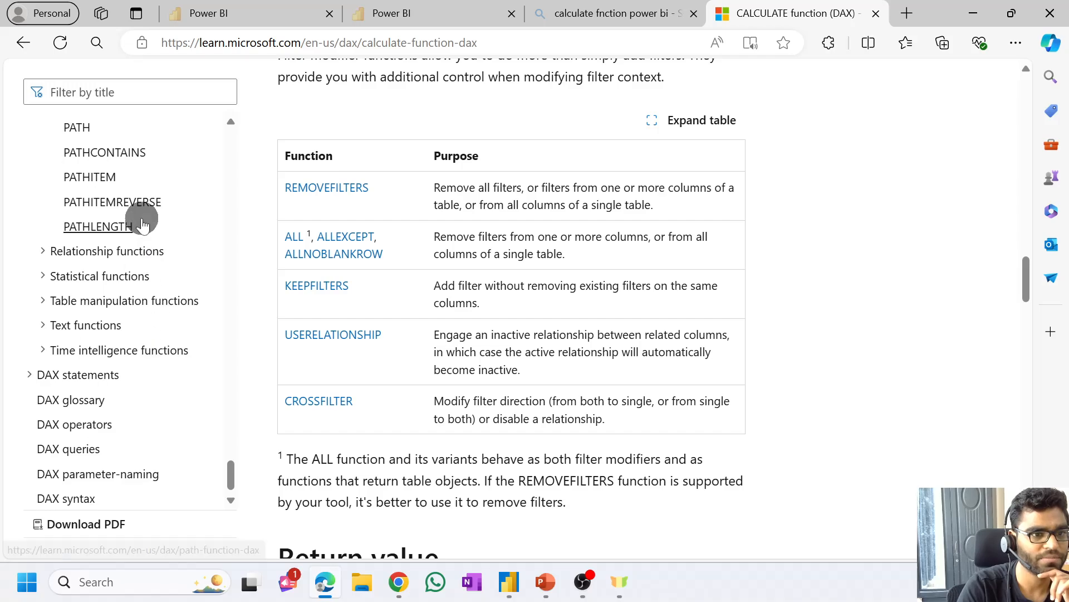
pyautogui.scroll(3, 143, 220)
pyautogui.scroll(1, 142, 220)
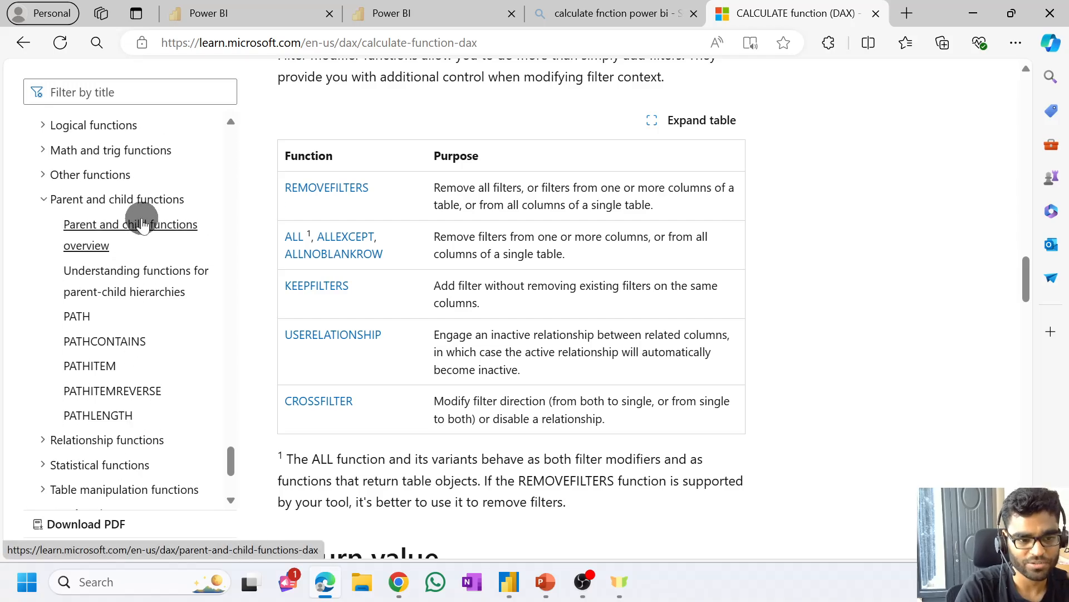
pyautogui.scroll(-3, 142, 220)
pyautogui.scroll(-1, 142, 220)
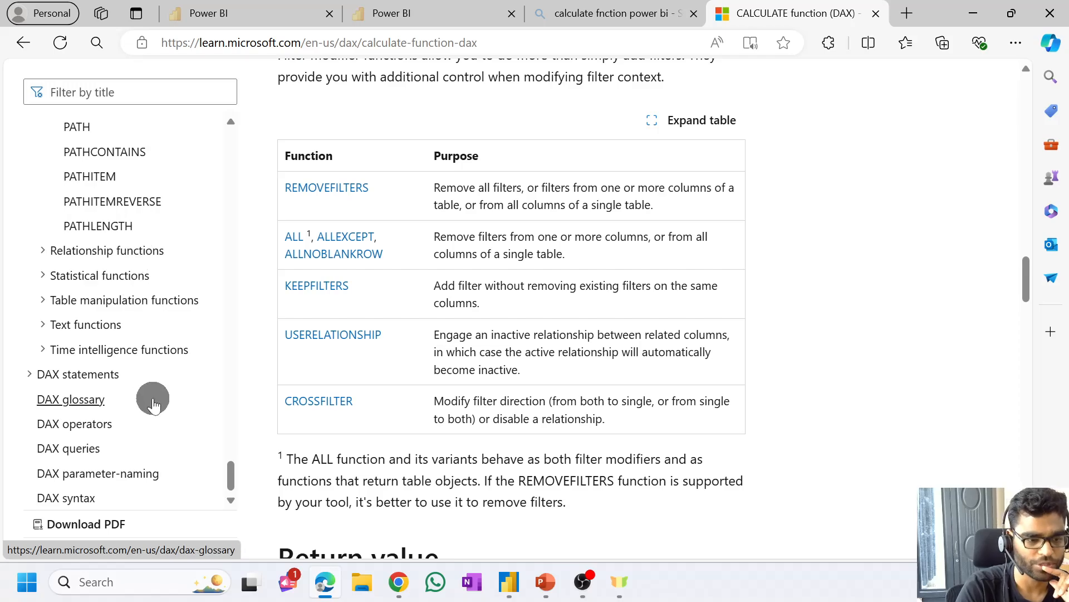
# - Expand the DAX statements group and review its entries, from DEFINE through VAR
pyautogui.click(29, 379)
pyautogui.scroll(-3, 153, 435)
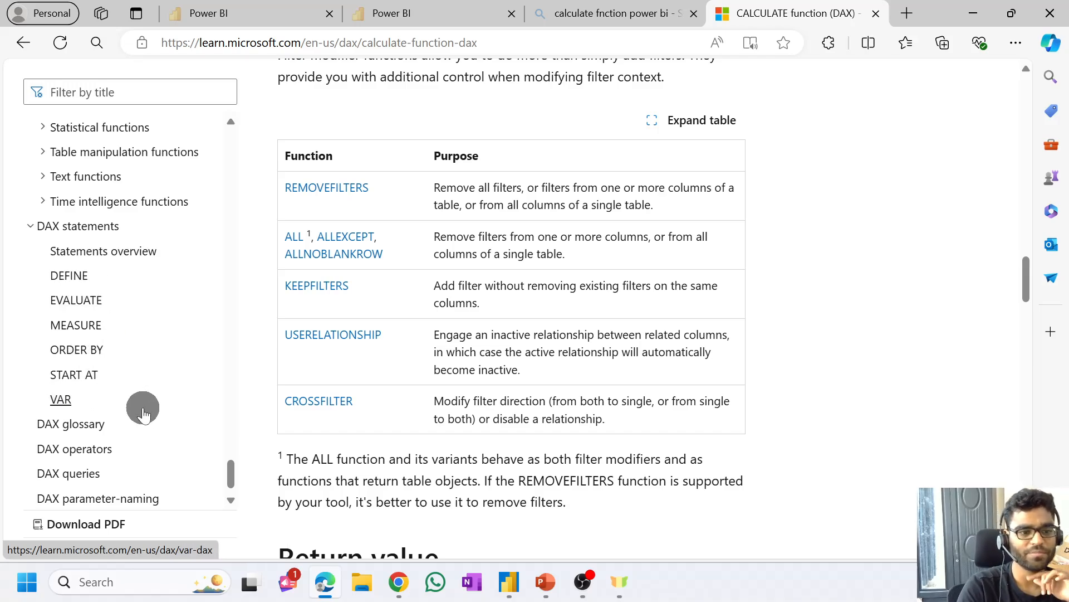
pyautogui.scroll(-1, 143, 412)
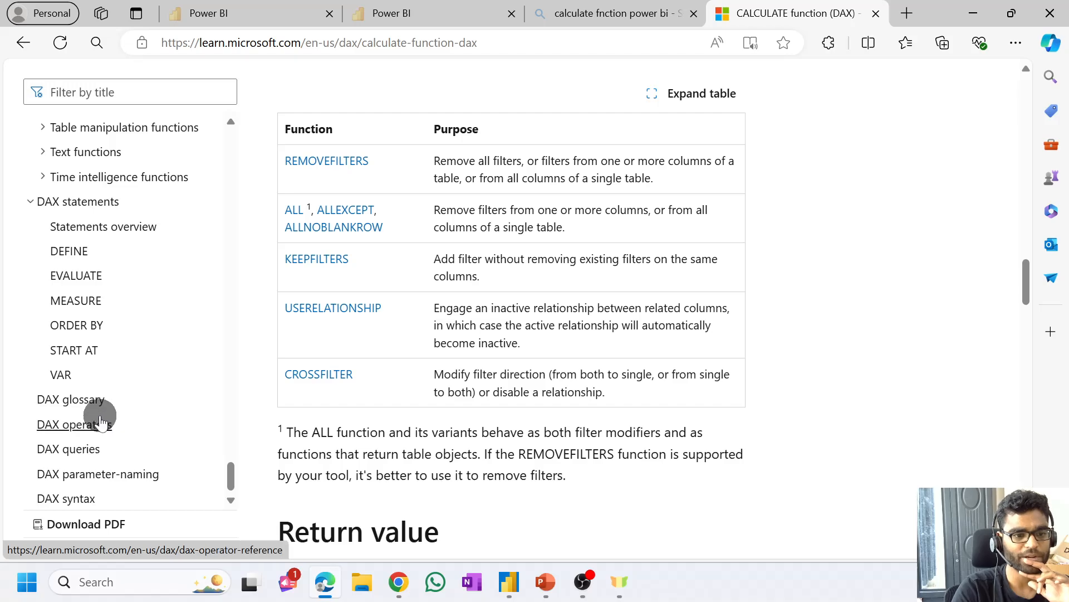
# - Open the DAX operators article and read its sections on arithmetic and comparison operators
pyautogui.click(86, 429)
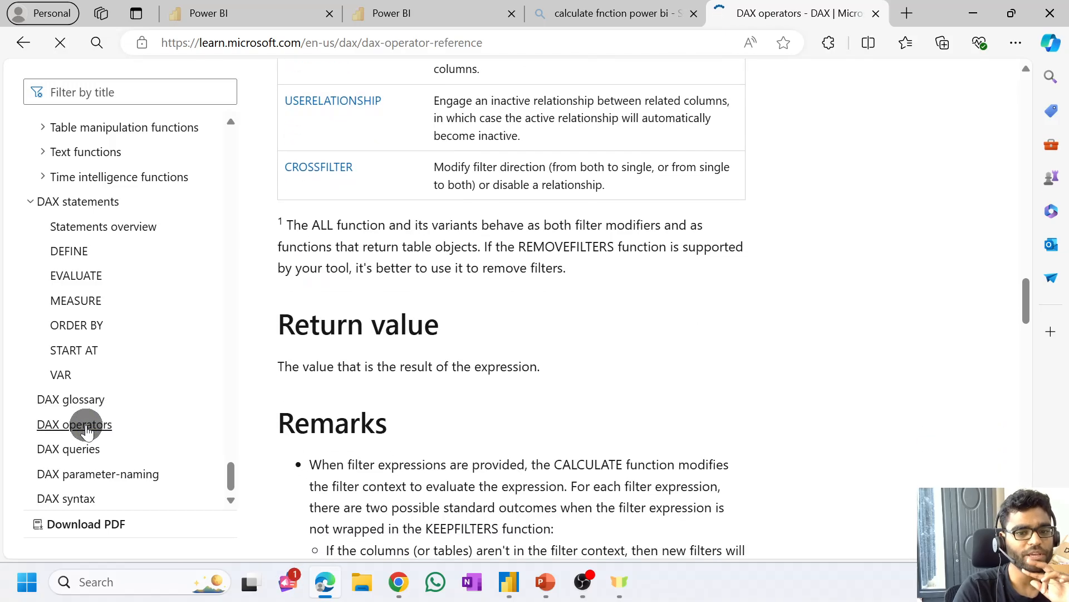
pyautogui.scroll(-10, 587, 358)
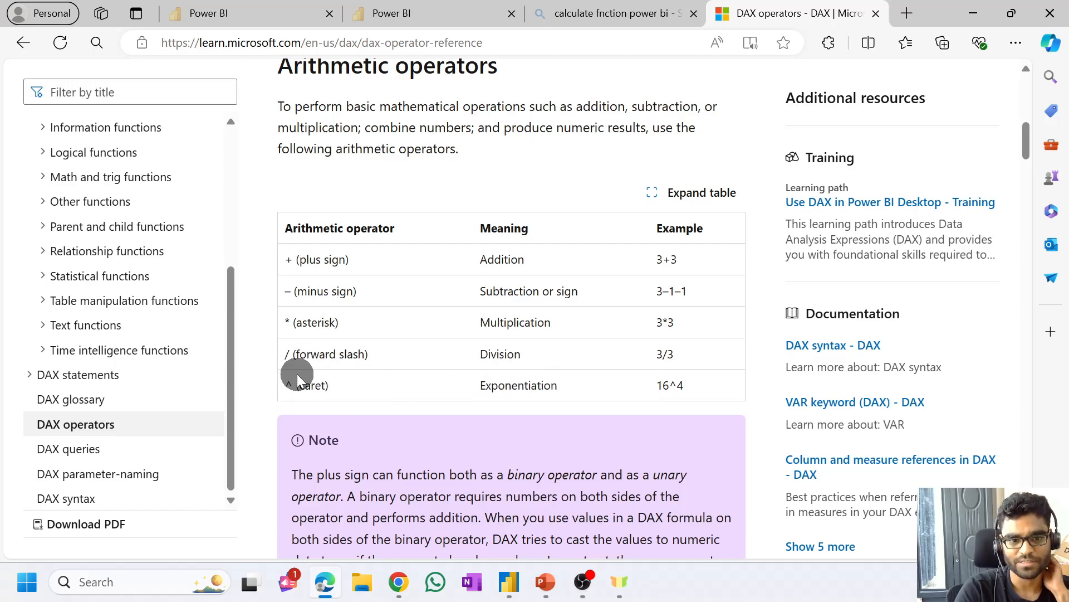
pyautogui.scroll(-5, 523, 445)
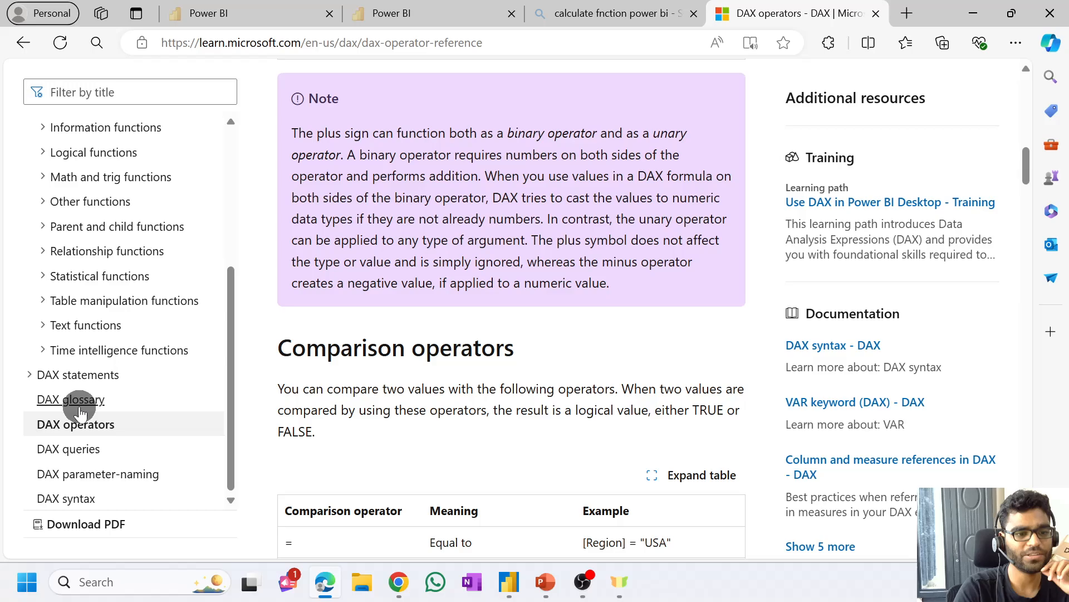
pyautogui.scroll(-2, 79, 408)
# - Return to the start of the article, expand the Learn group in the table of contents, and look over the list down to DAX queries
pyautogui.scroll(15, 79, 408)
pyautogui.scroll(2, 79, 408)
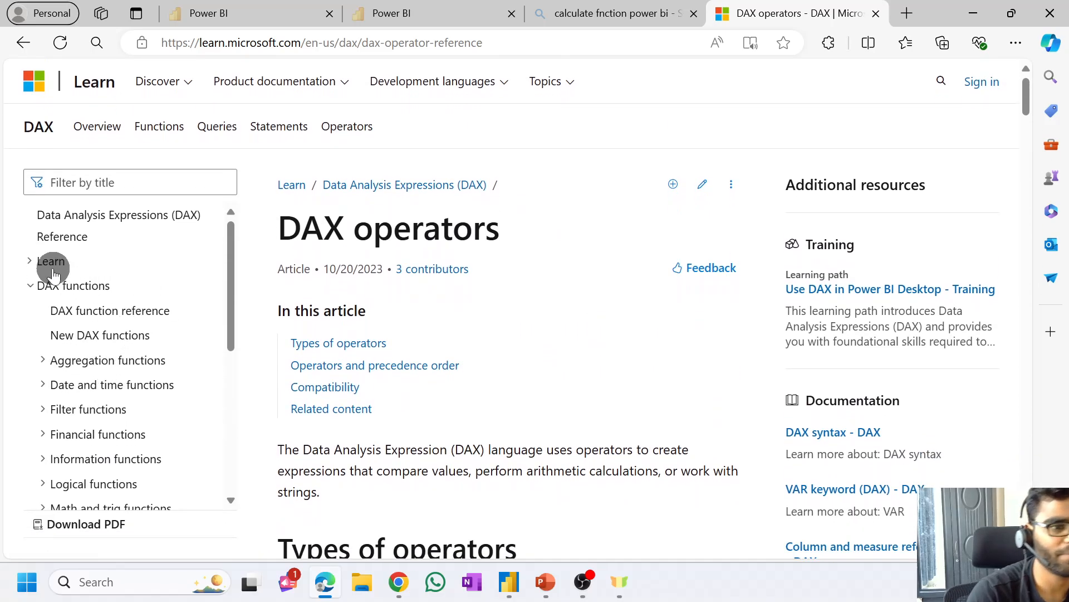
pyautogui.click(30, 262)
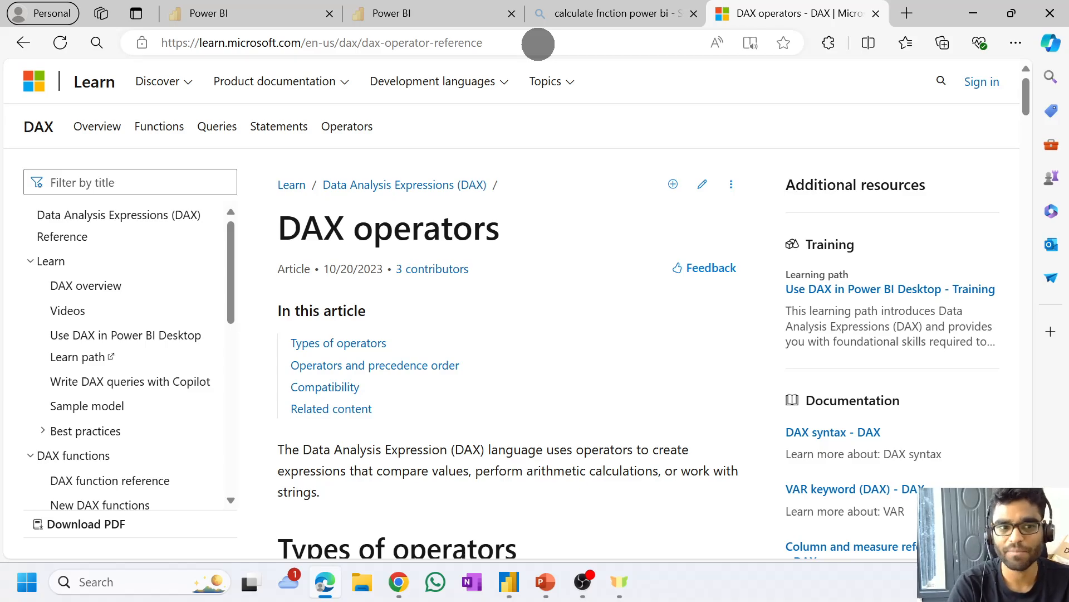
pyautogui.scroll(-10, 91, 477)
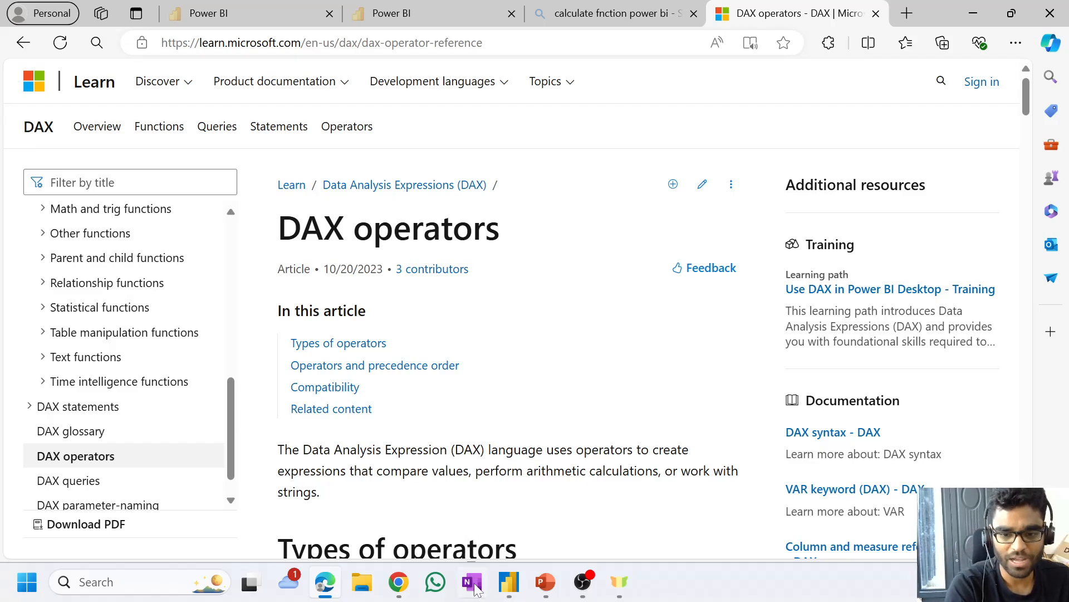
# - Switch to the PowerPoint slide show and advance from the Rolling Calculation slide to the Anomaly Detection slide
pyautogui.moveTo(555, 583)
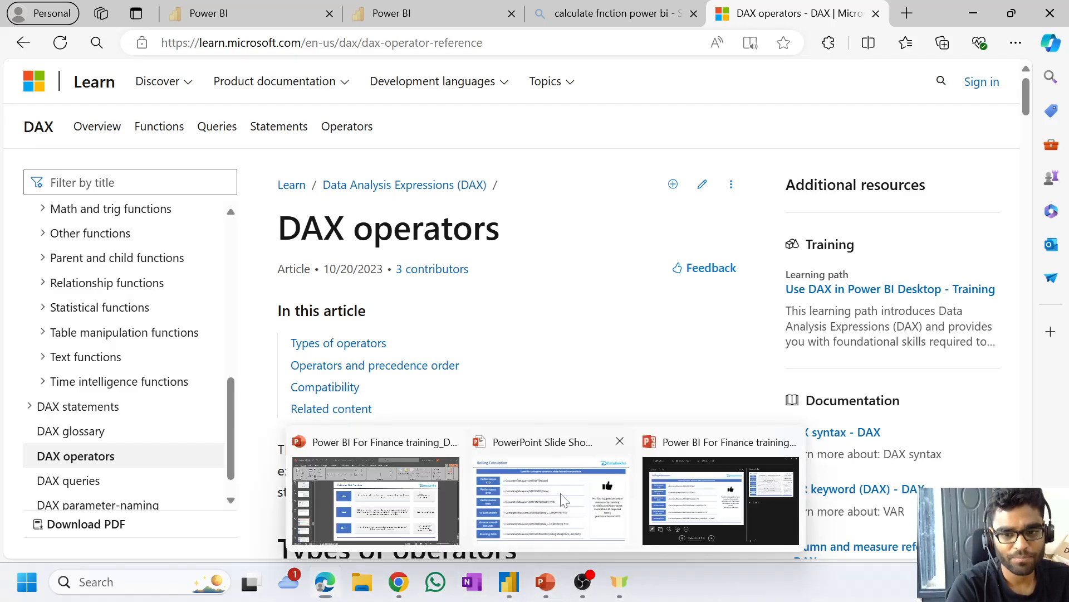
pyautogui.click(521, 468)
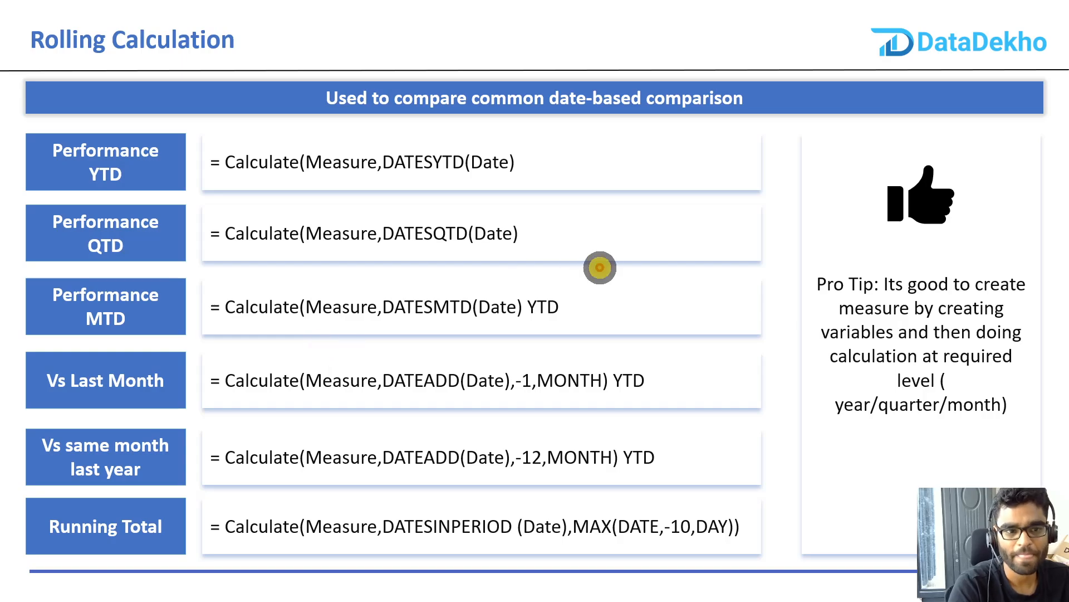
pyautogui.click(600, 267)
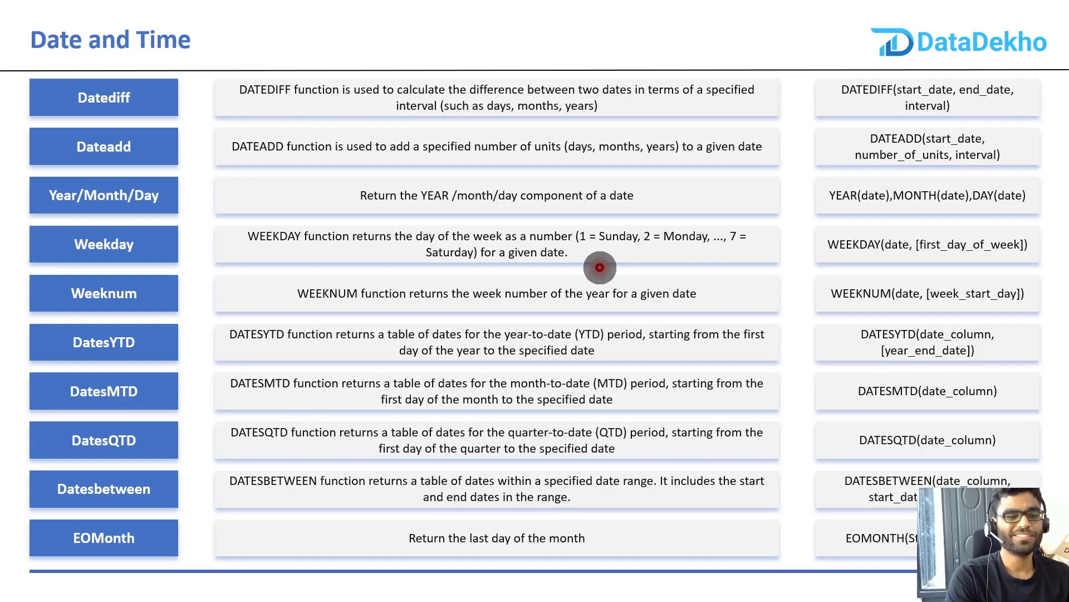
pyautogui.click(217, 184)
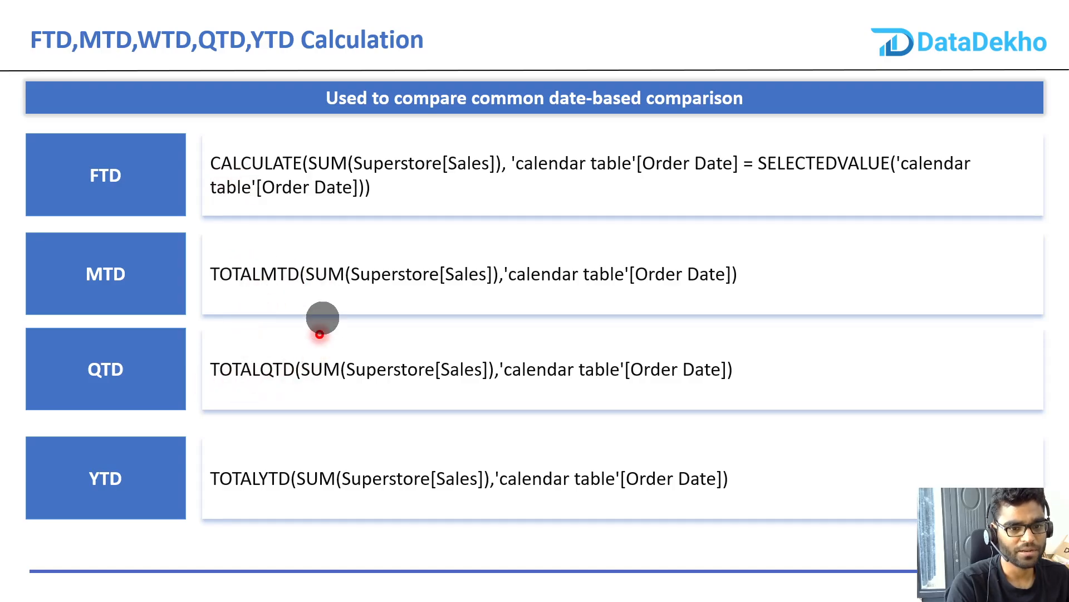
pyautogui.click(321, 316)
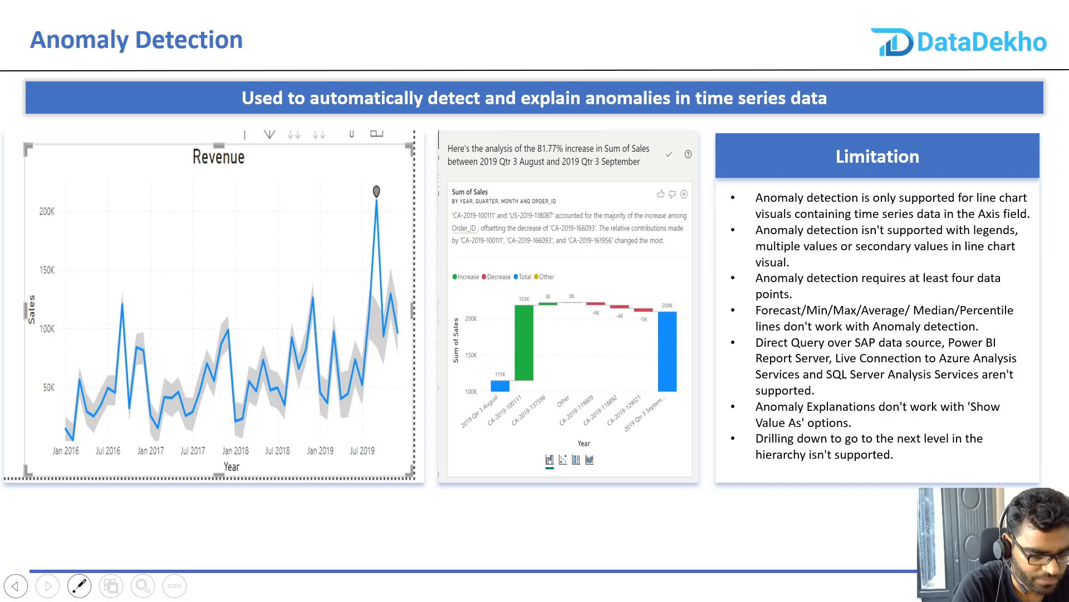
# - Switch to the Power BI Desktop report and check the analytics options of the Page 3 table containing Top FC and CY_Selection
pyautogui.hotkey('alt', 'Tab')
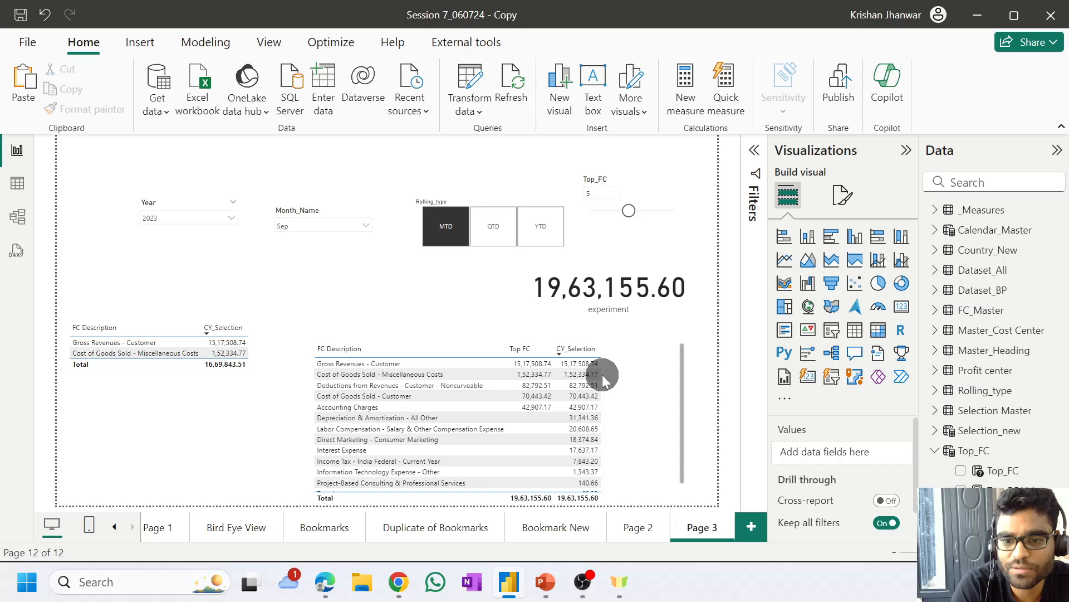
pyautogui.click(610, 379)
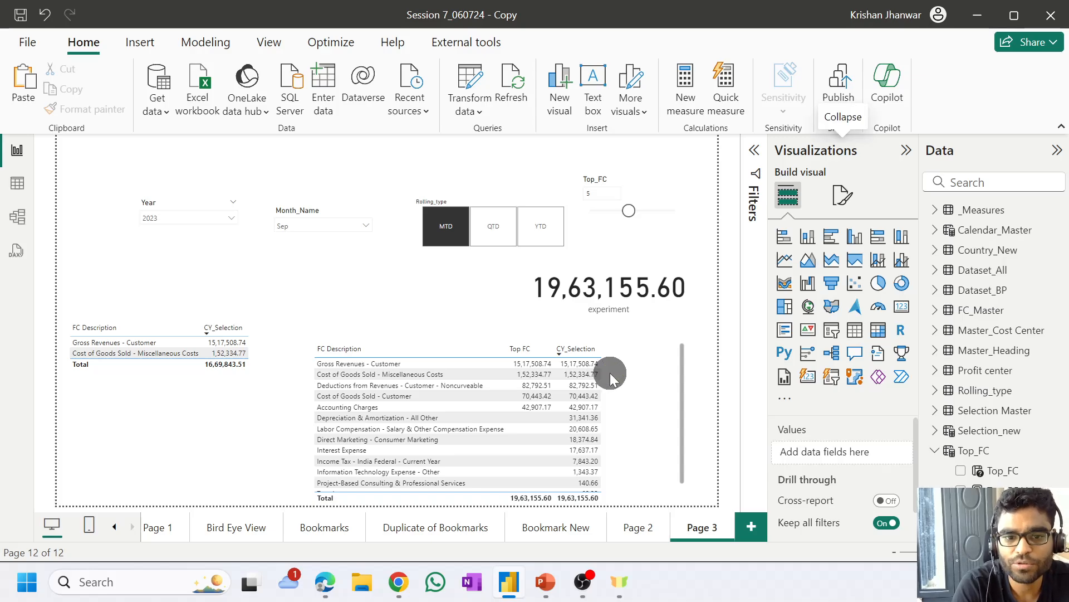
pyautogui.click(632, 378)
pyautogui.click(897, 193)
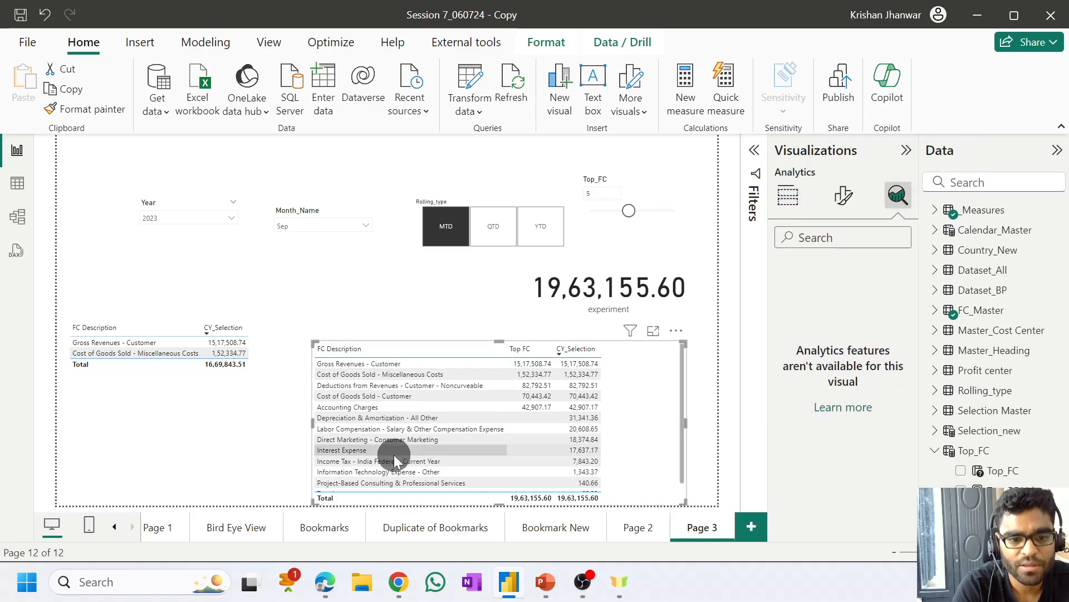
# - Convert the selected FC Description table into a clustered bar chart and show its analytics options
pyautogui.click(787, 195)
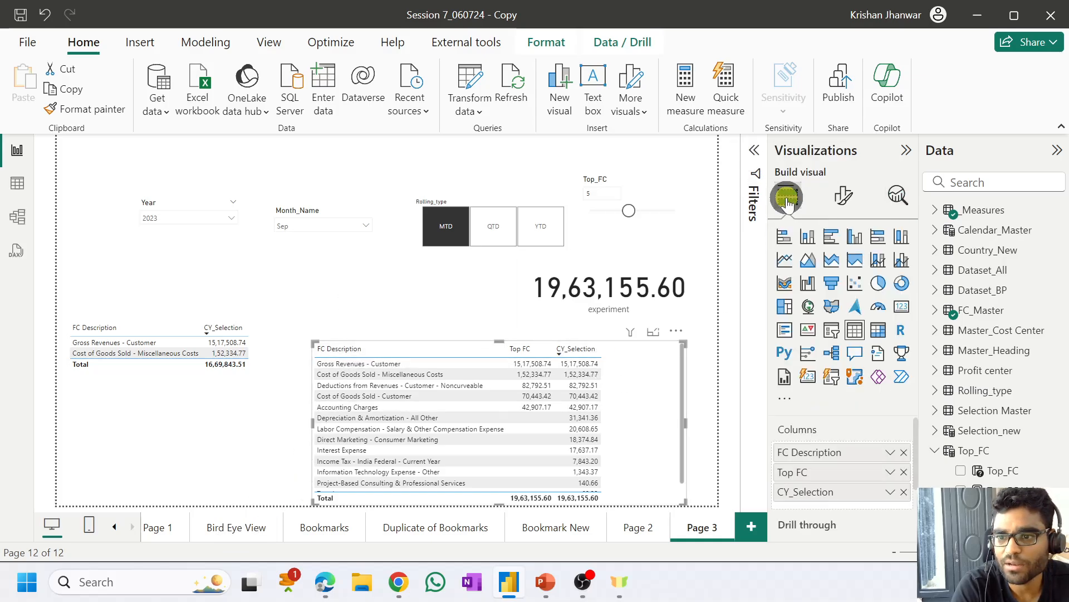
pyautogui.click(832, 239)
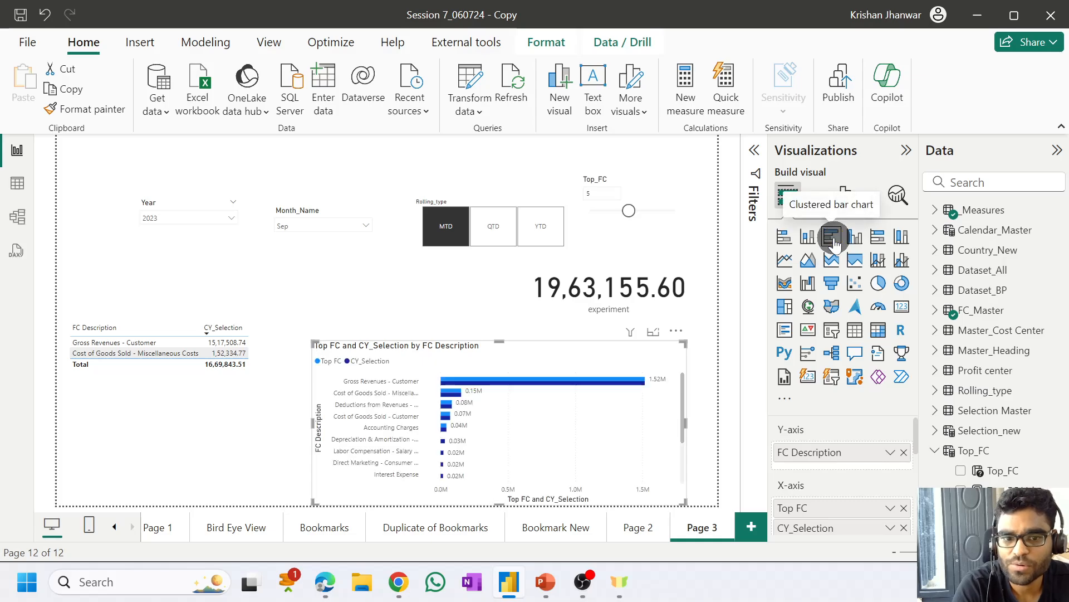
pyautogui.click(898, 193)
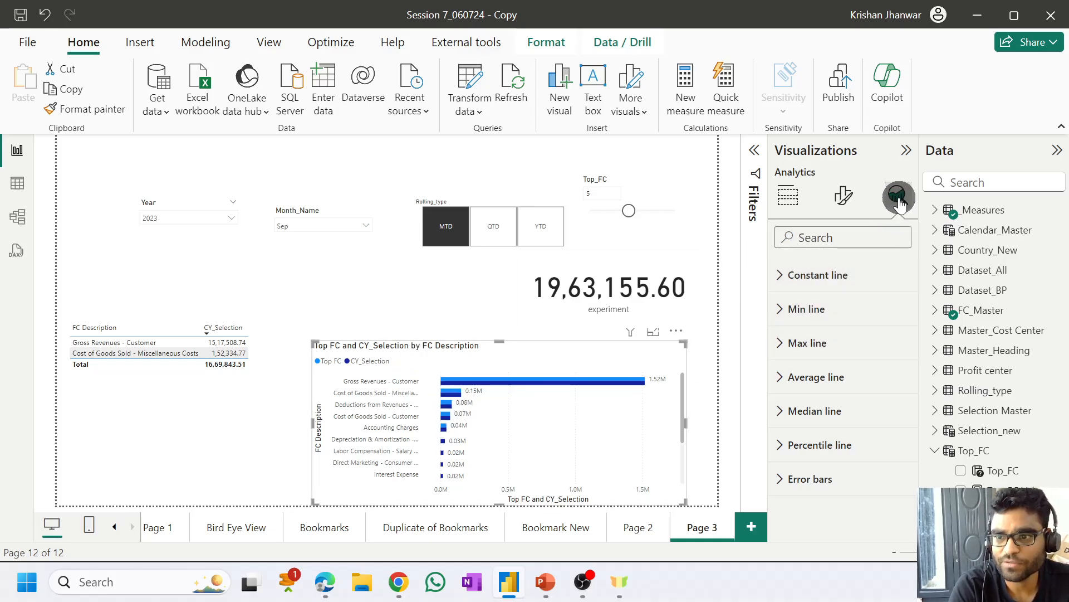
# - Look through the bar chart's formatting and analytics options, and return to its axis field settings
pyautogui.click(788, 196)
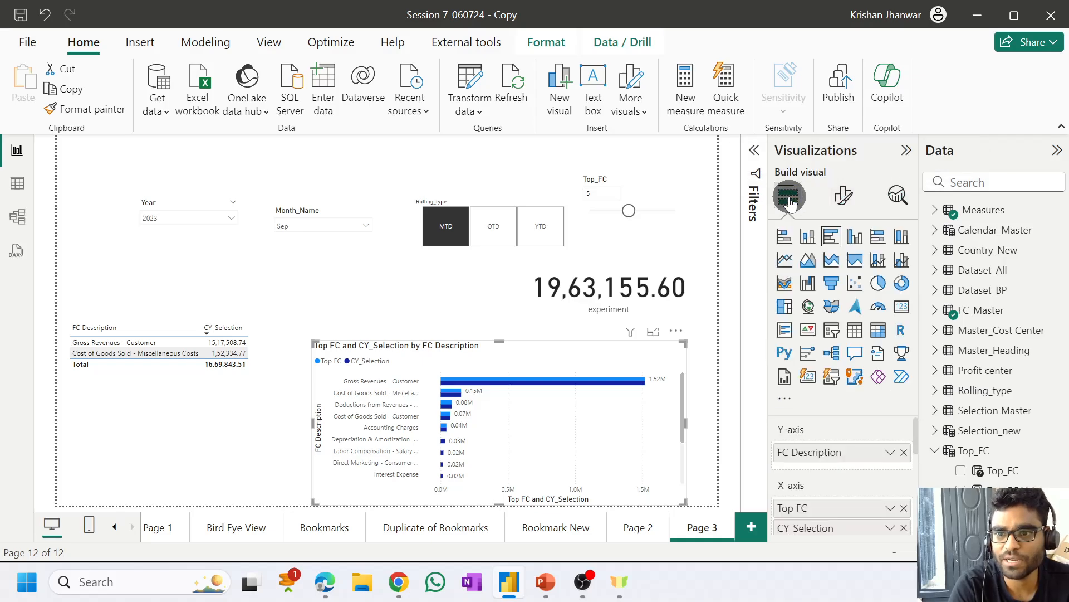
pyautogui.click(842, 195)
pyautogui.click(895, 192)
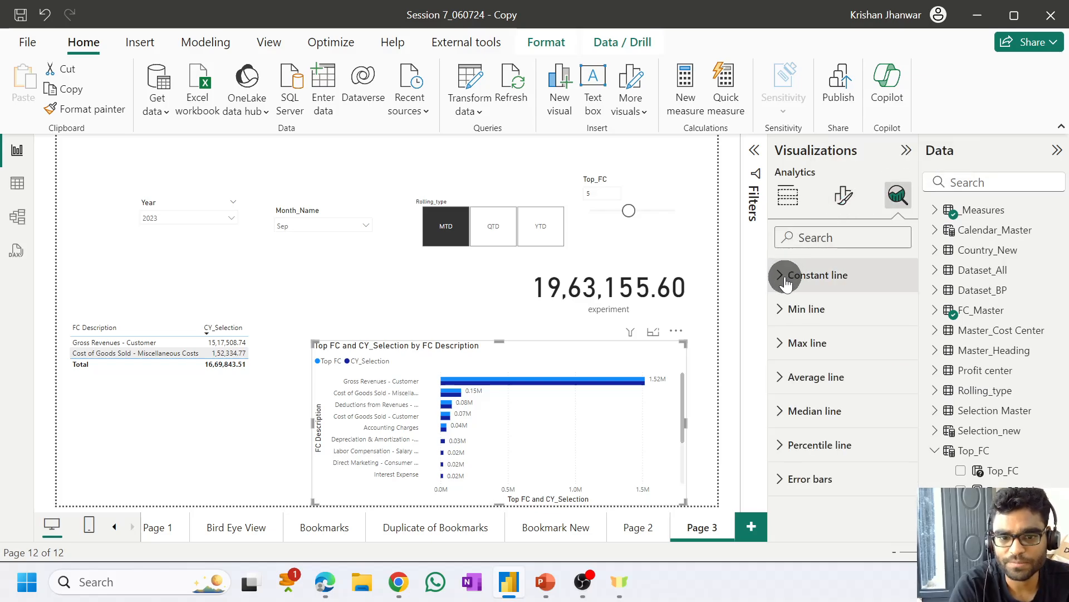
pyautogui.click(583, 425)
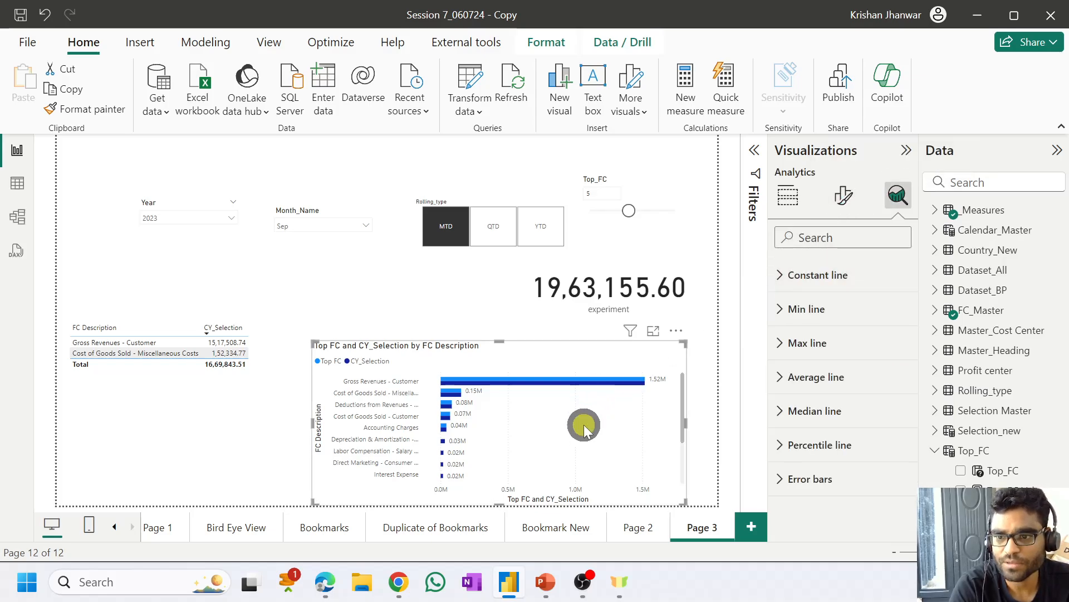
pyautogui.click(787, 195)
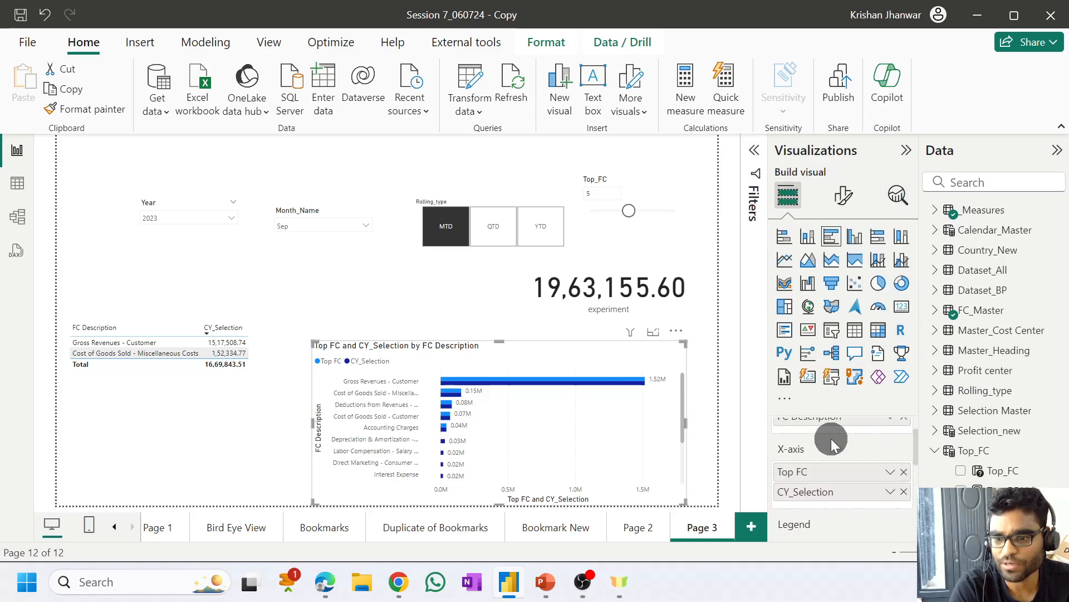
# - Remove CY_Selection from the bar chart's X-axis and show the chart's analytics options
pyautogui.click(903, 491)
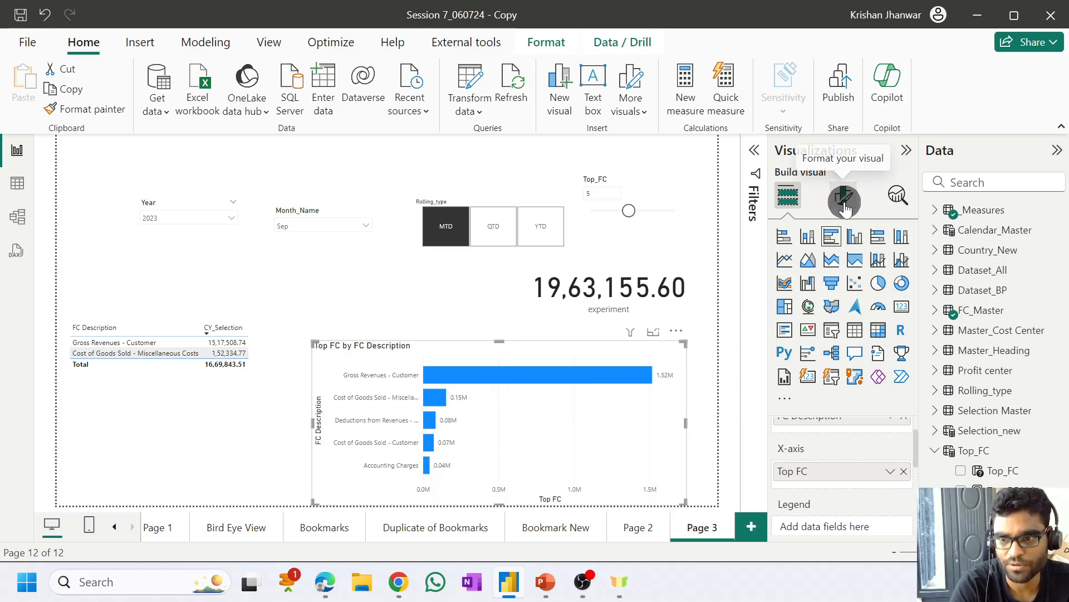
pyautogui.click(889, 199)
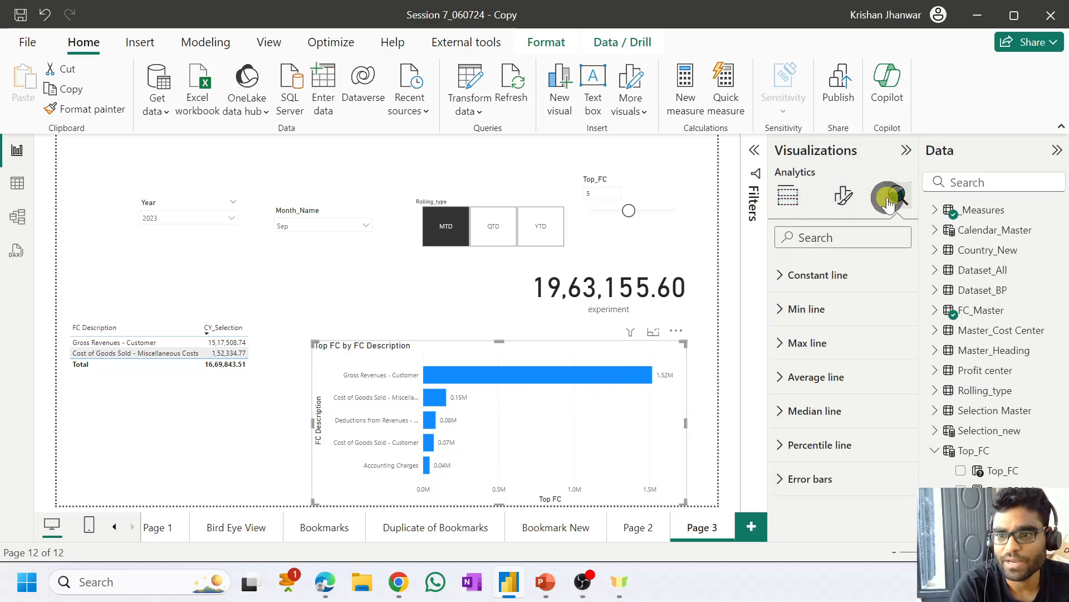
# - Add a constant line with the value 100000 to the Top FC bar chart
pyautogui.click(813, 275)
pyautogui.click(808, 337)
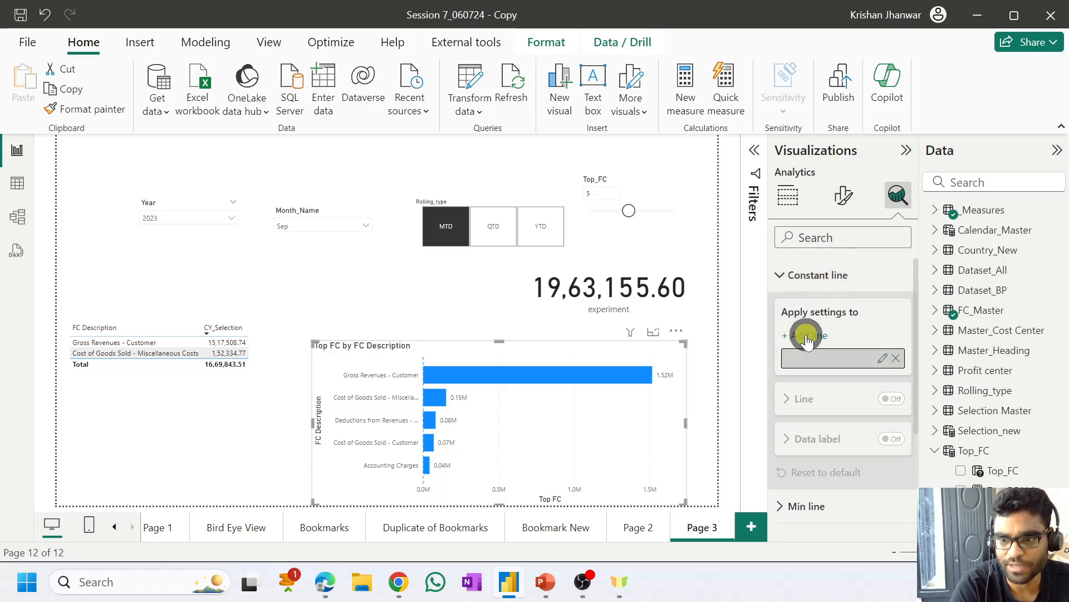
pyautogui.scroll(-1, 822, 423)
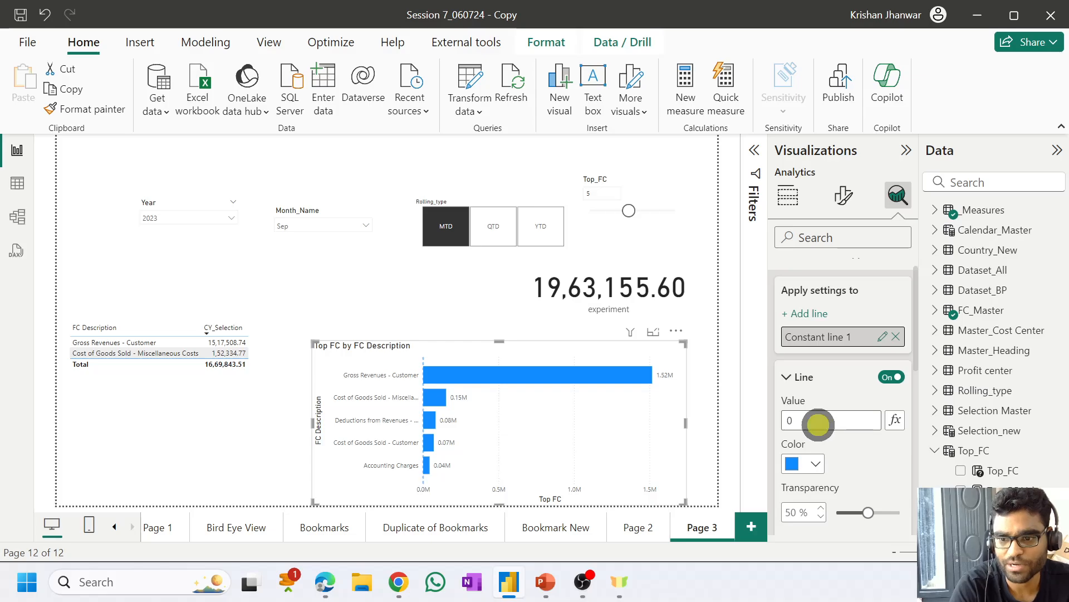
pyautogui.click(818, 422)
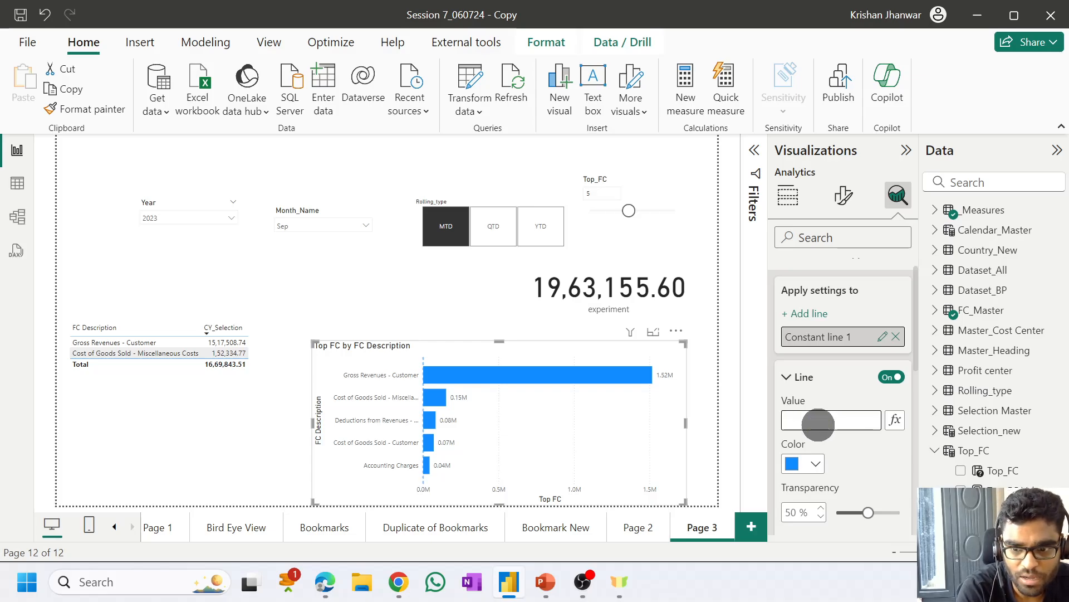
pyautogui.write('100000')
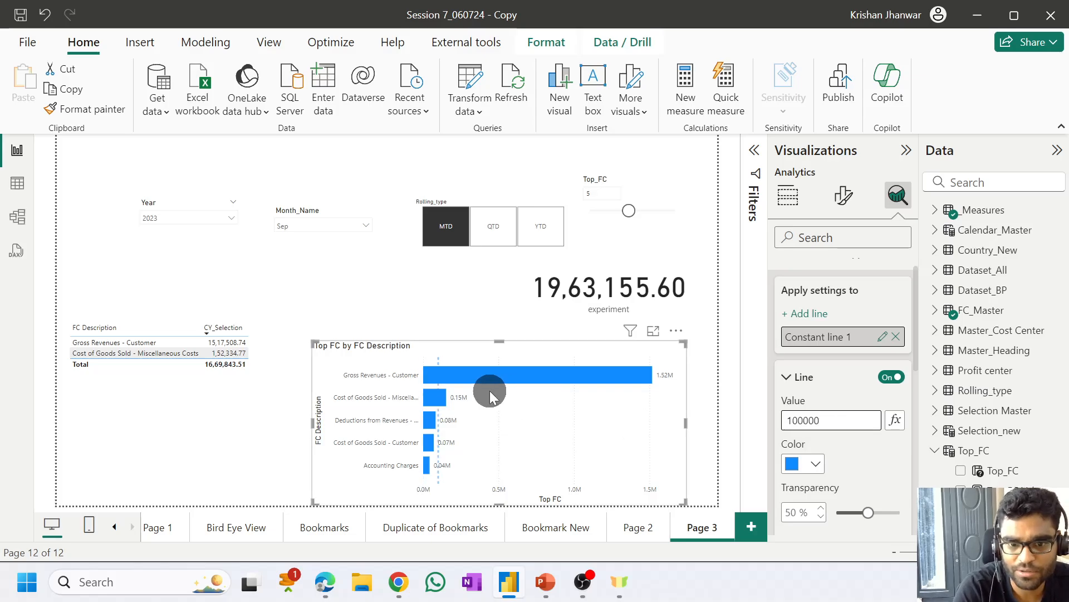
# - Set the constant line's value to 200000 and its color to black
pyautogui.hotkey('ctrl', 'a')
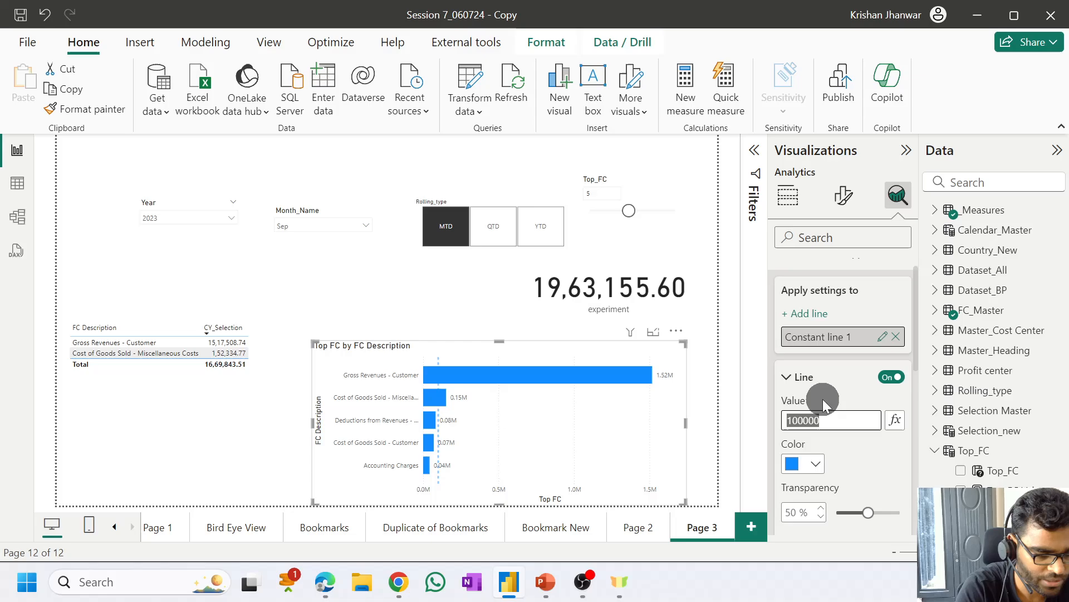
pyautogui.write('200000')
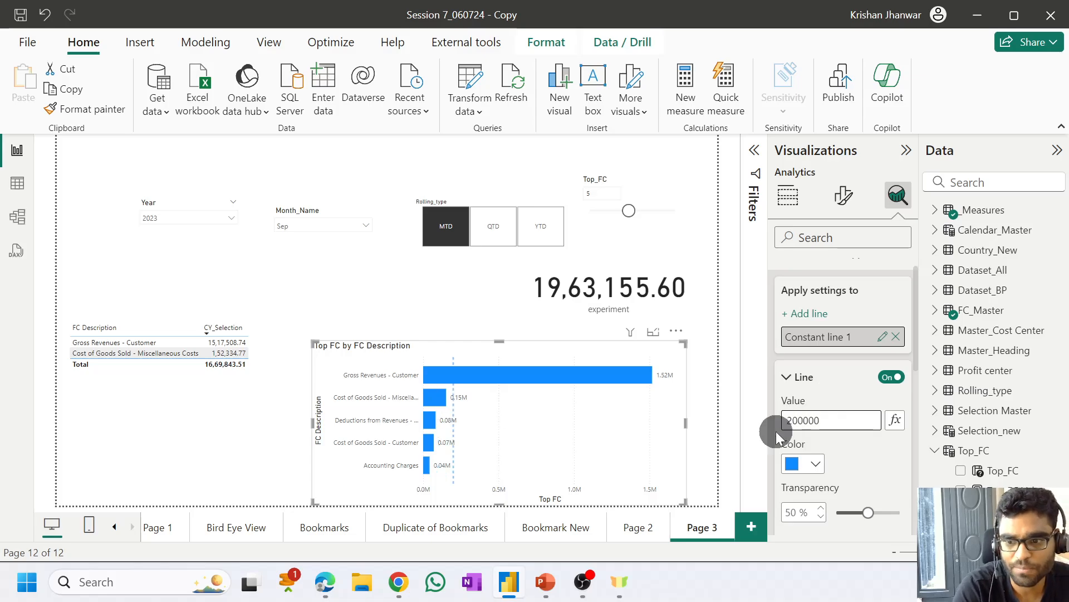
pyautogui.click(803, 463)
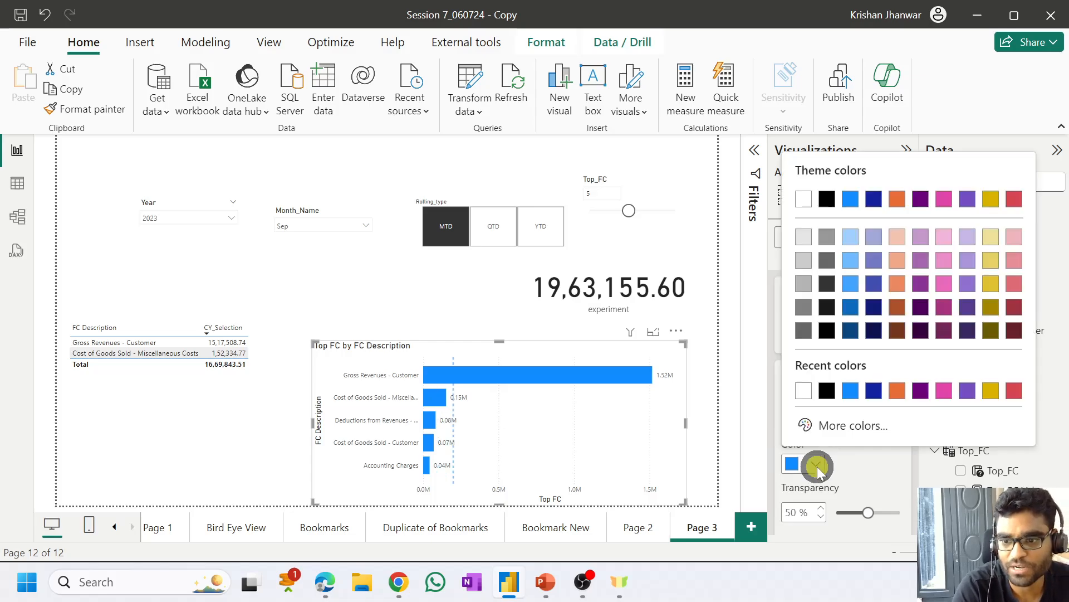
pyautogui.click(827, 391)
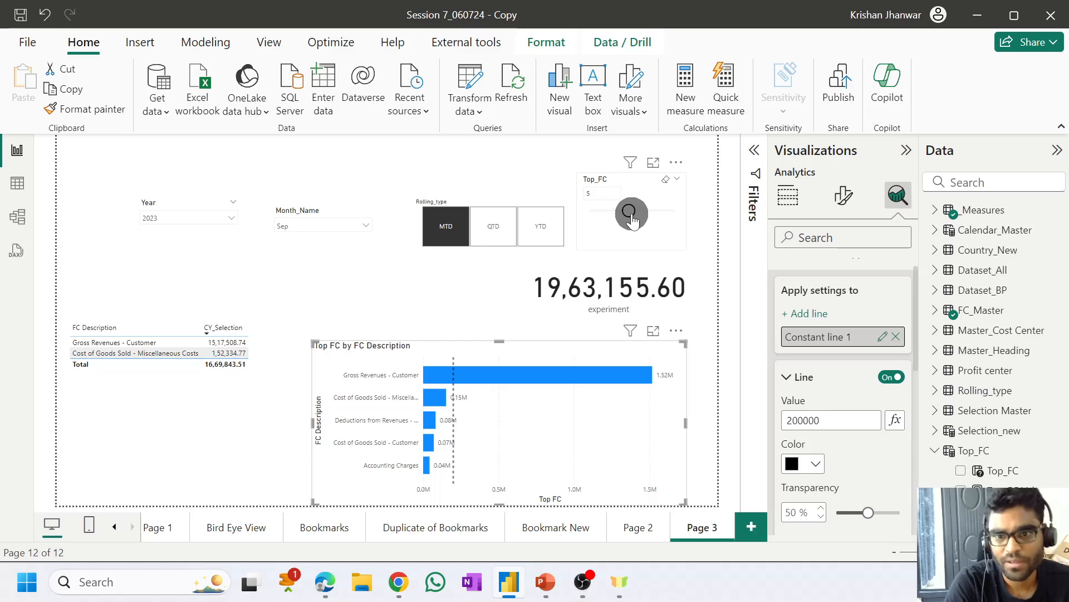
# - Set the Top_FC slicer to 3 and delete the constant line from the bar chart
pyautogui.moveTo(631, 219); pyautogui.dragTo(611, 211)
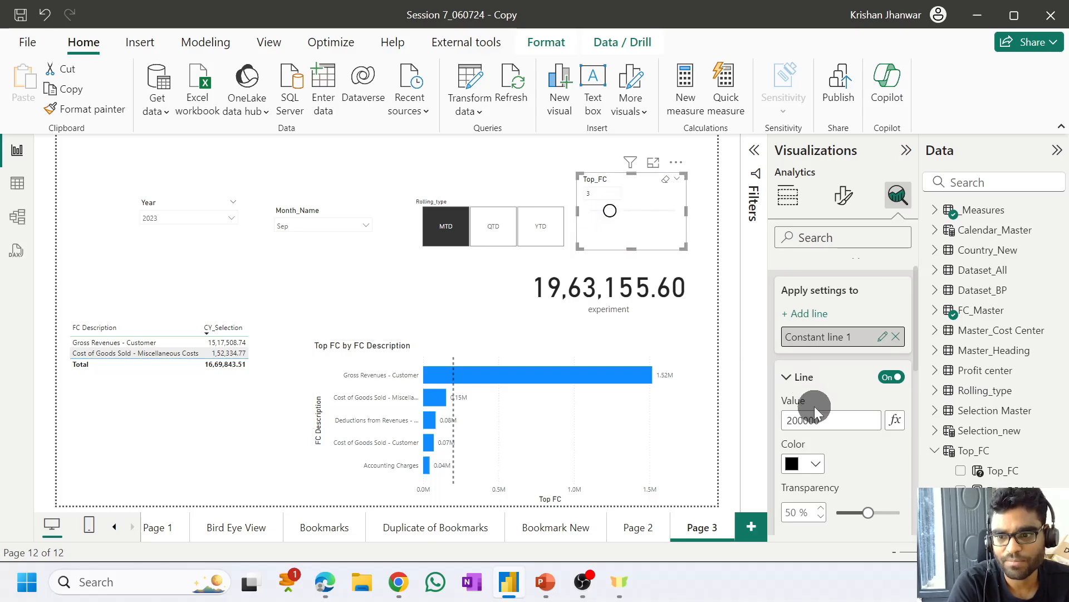
pyautogui.click(547, 359)
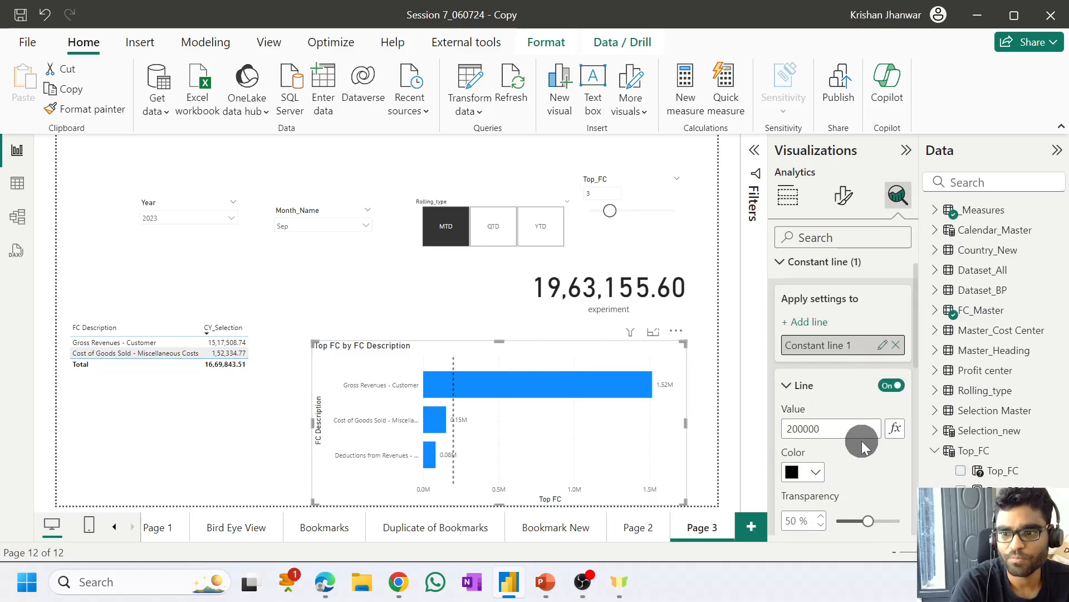
pyautogui.click(901, 349)
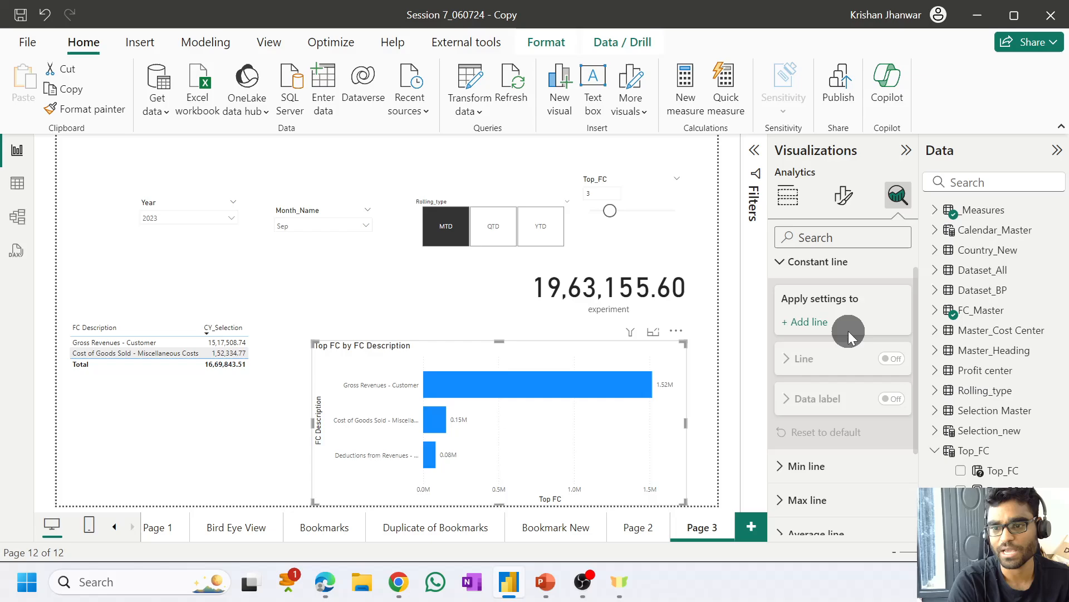
# - Add a min line for the Top FC series to the bar chart
pyautogui.scroll(-2, 847, 378)
pyautogui.click(796, 404)
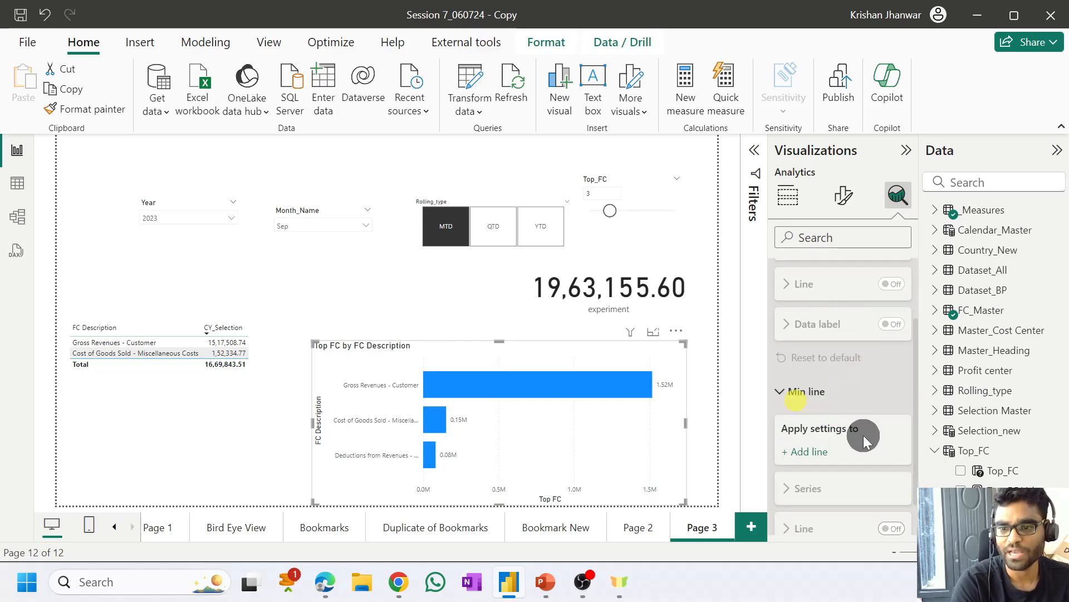
pyautogui.scroll(-1, 863, 435)
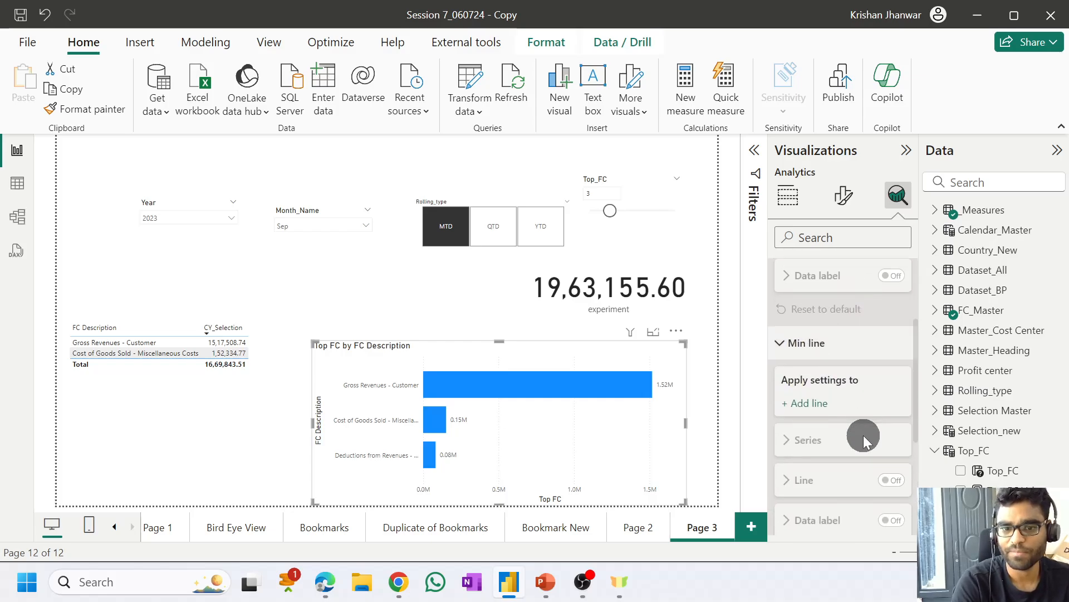
pyautogui.click(813, 409)
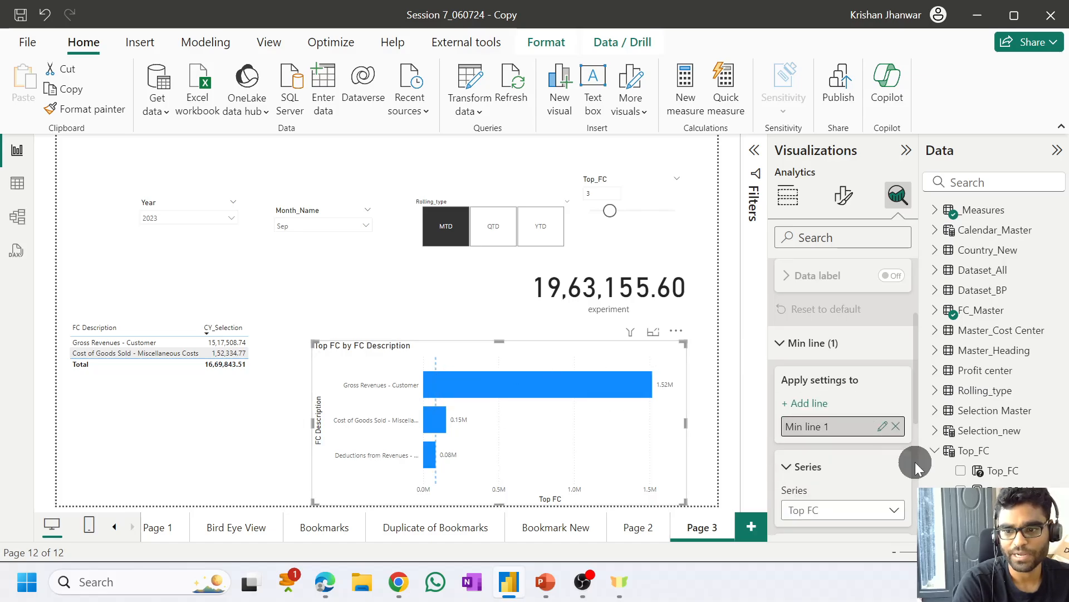
# - Look through the bar chart's remaining reference line options, including the average line settings
pyautogui.scroll(-2, 914, 462)
pyautogui.scroll(-3, 824, 454)
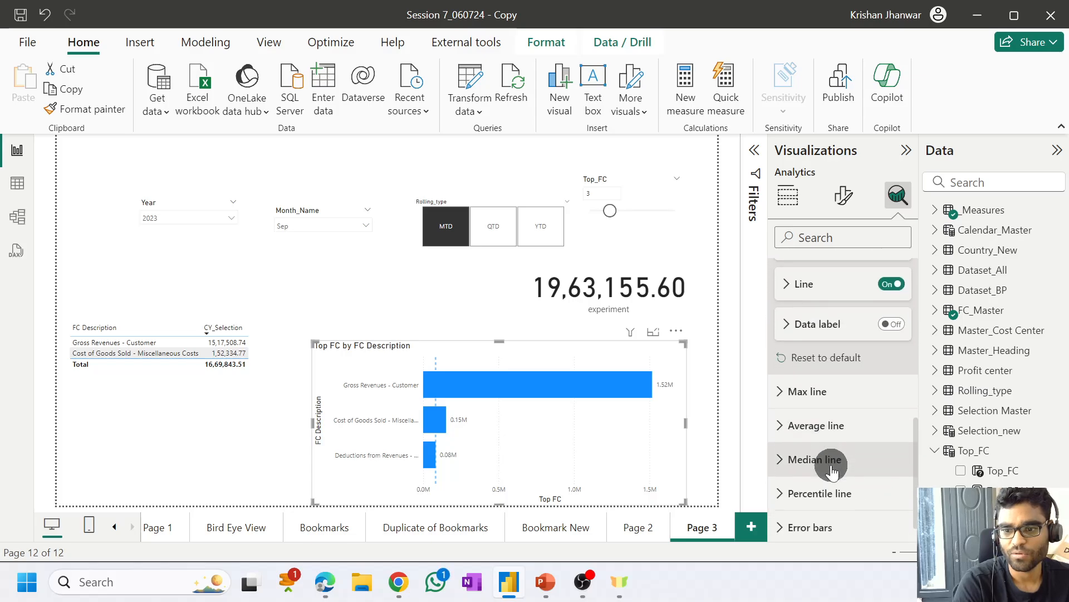
pyautogui.click(825, 418)
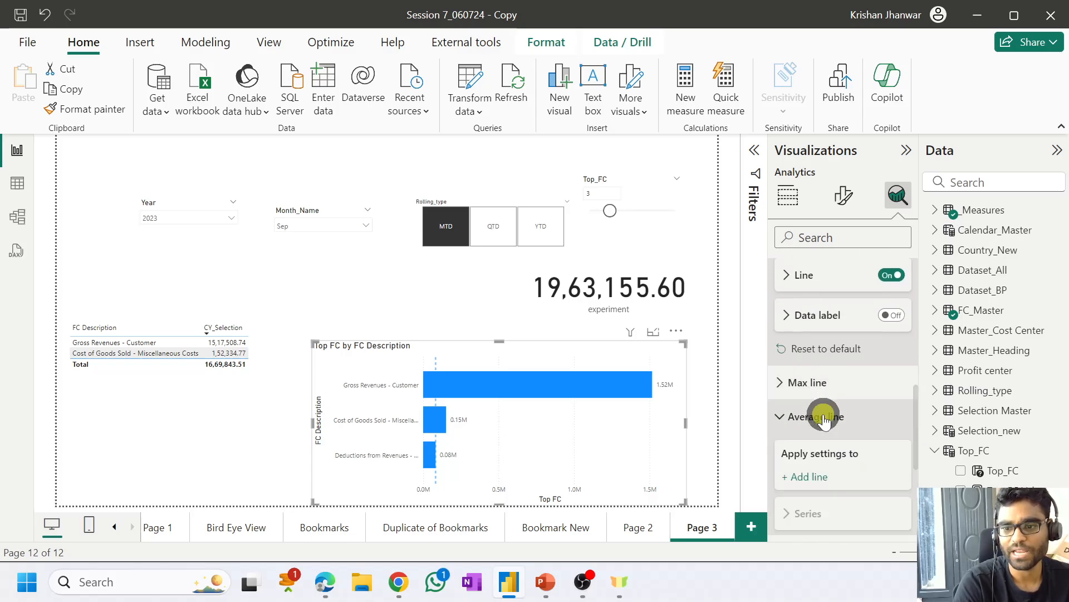
pyautogui.scroll(-5, 834, 426)
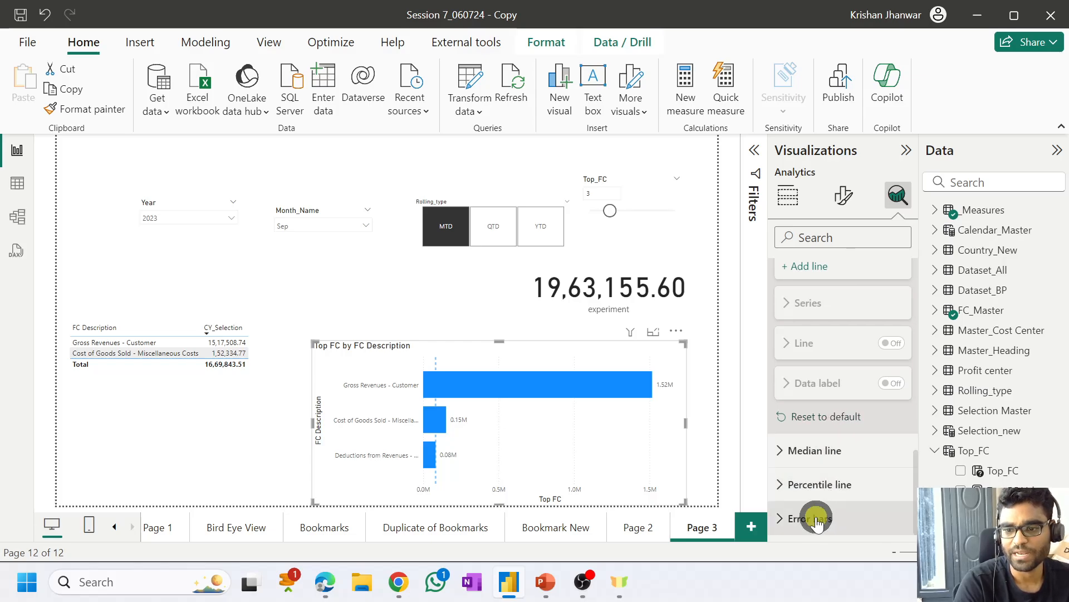
# - Enable error bars for the Top FC series of the bar chart
pyautogui.click(826, 518)
pyautogui.scroll(-3, 869, 440)
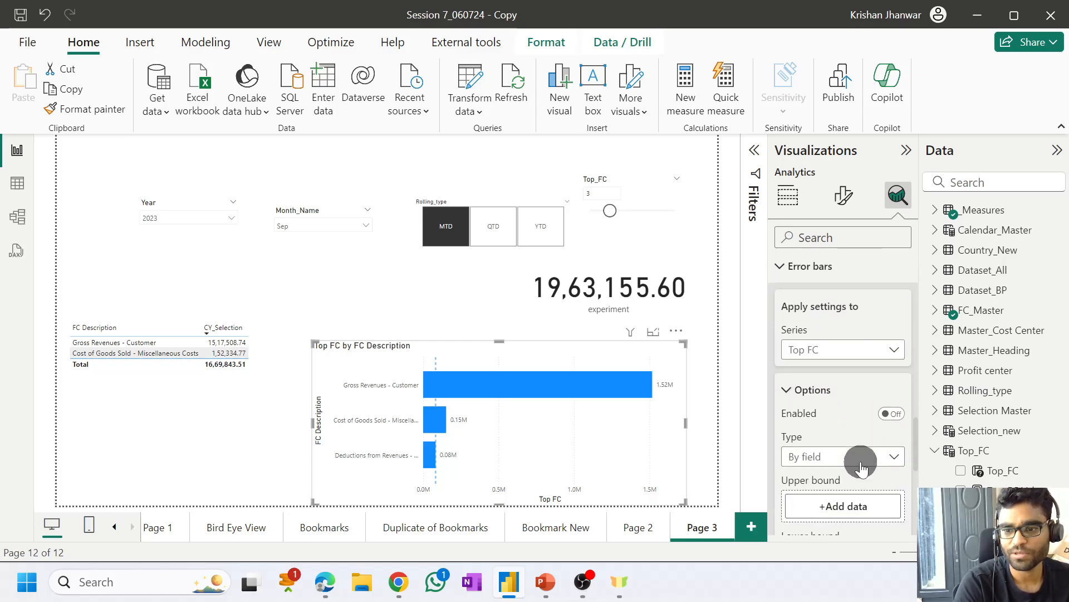
pyautogui.click(864, 329)
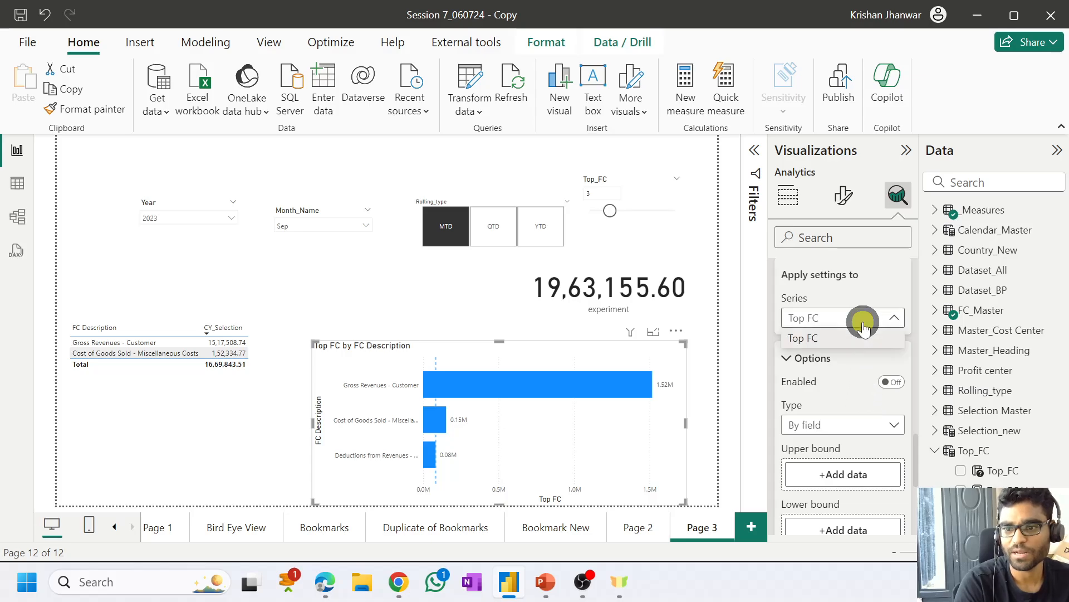
pyautogui.click(891, 383)
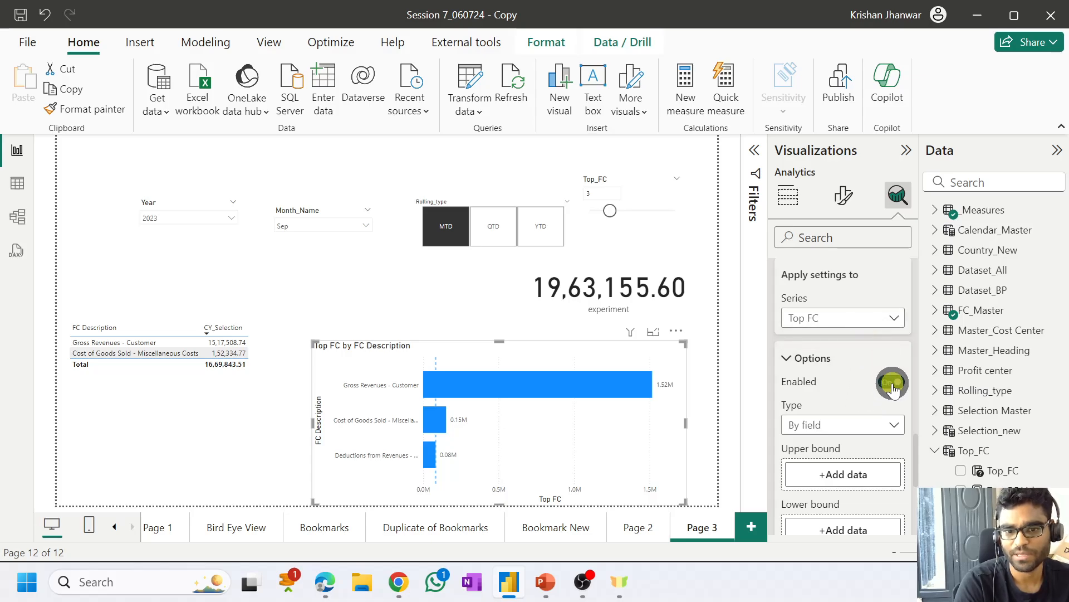
pyautogui.scroll(-1, 869, 389)
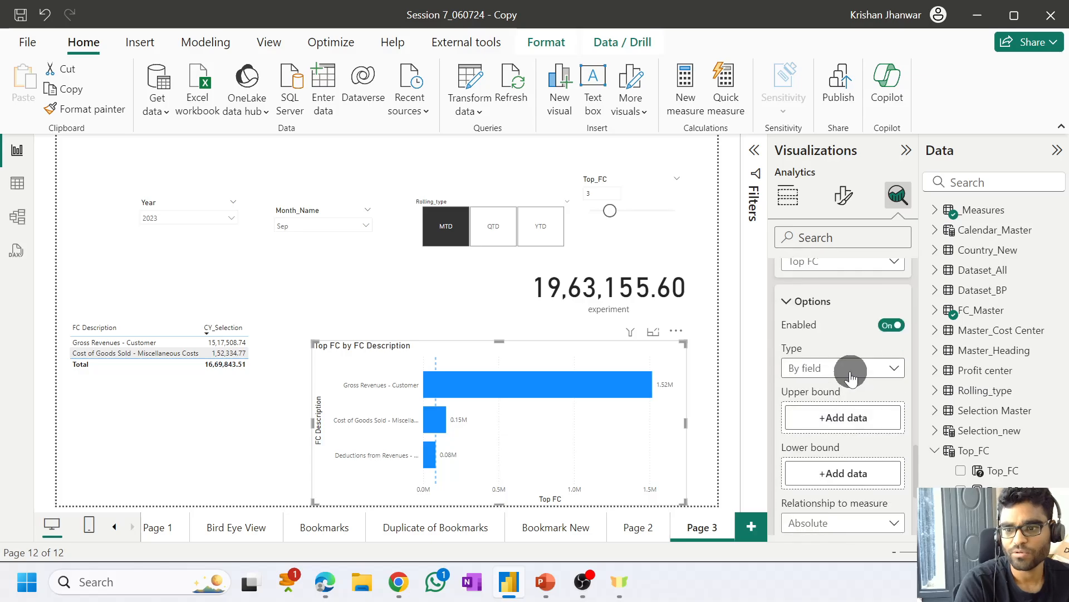
# - Examine the error bars' type setting and the fields available for the upper bound
pyautogui.click(850, 371)
pyautogui.click(851, 371)
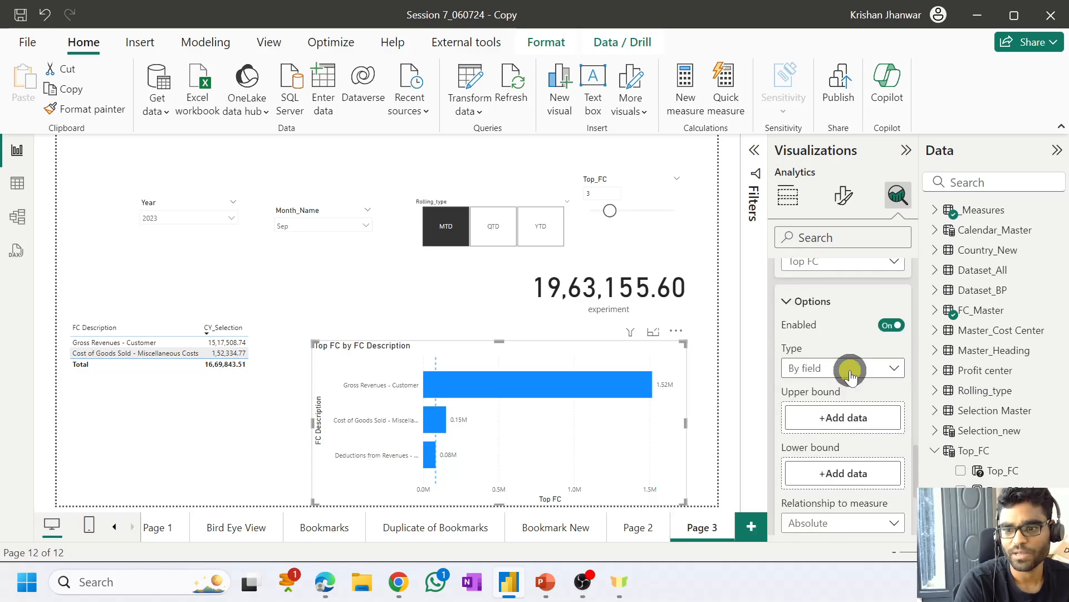
pyautogui.click(844, 417)
pyautogui.click(852, 337)
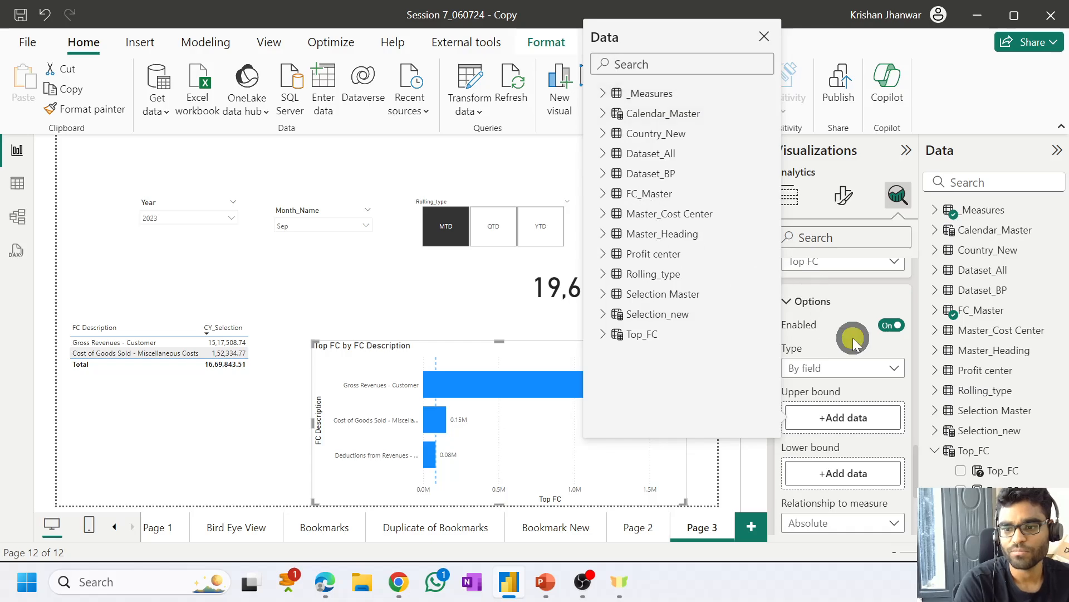
pyautogui.scroll(-4, 836, 440)
pyautogui.scroll(6, 835, 440)
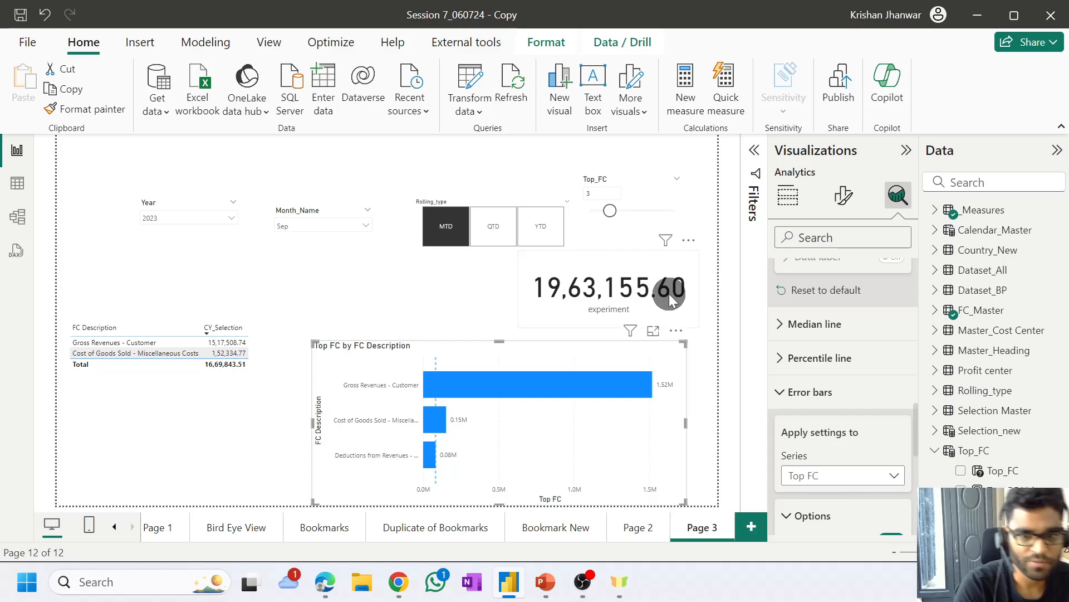
# - Deselect the bar chart, switch to the PowerPoint slide show and advance from the Anomaly Detection slide to External Tools
pyautogui.click(455, 287)
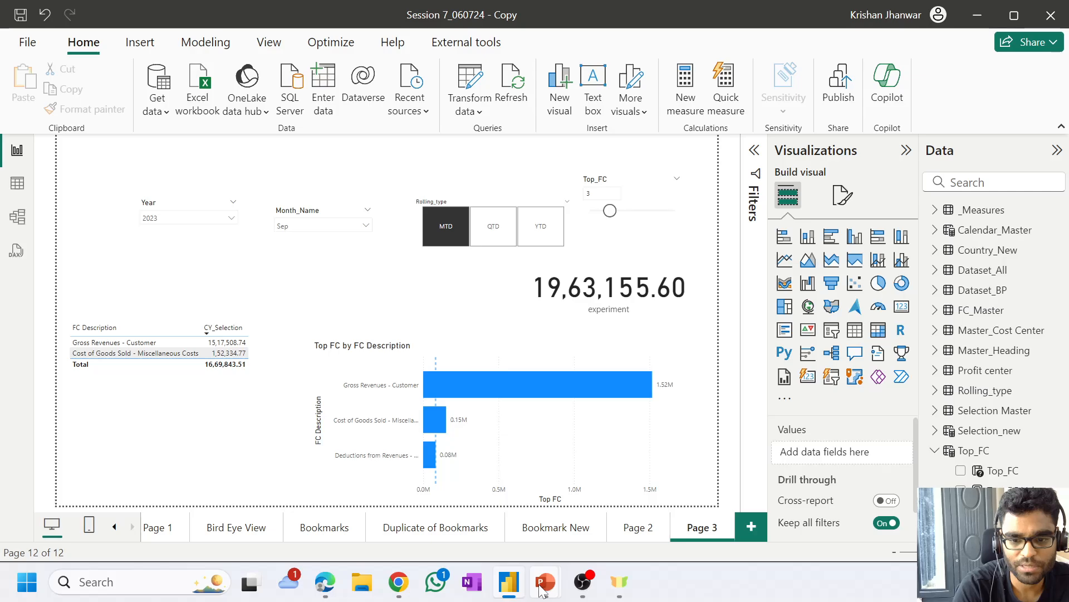
pyautogui.moveTo(546, 590)
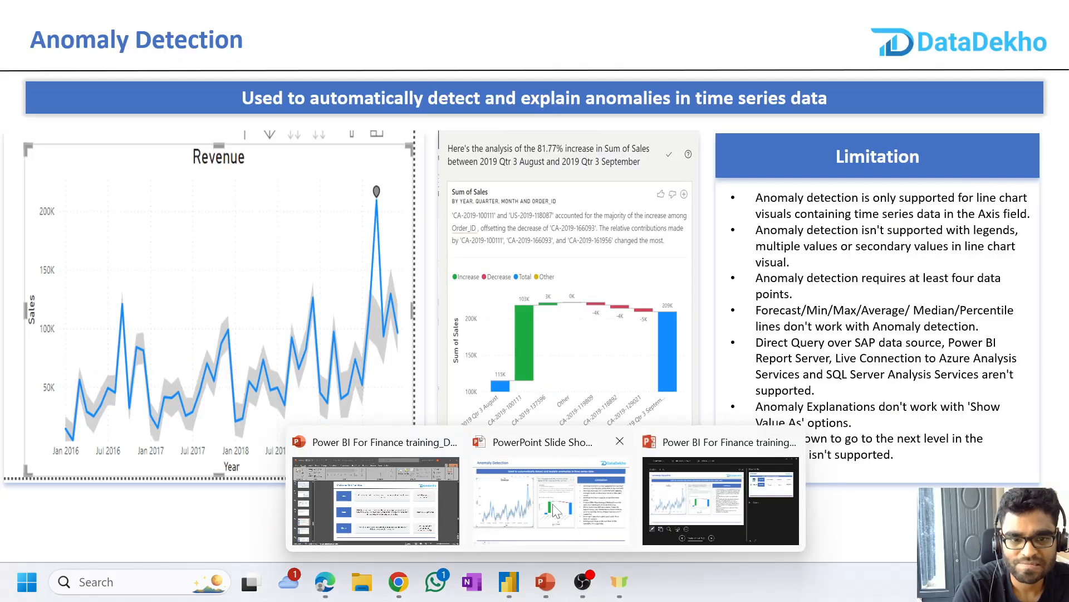
pyautogui.click(556, 509)
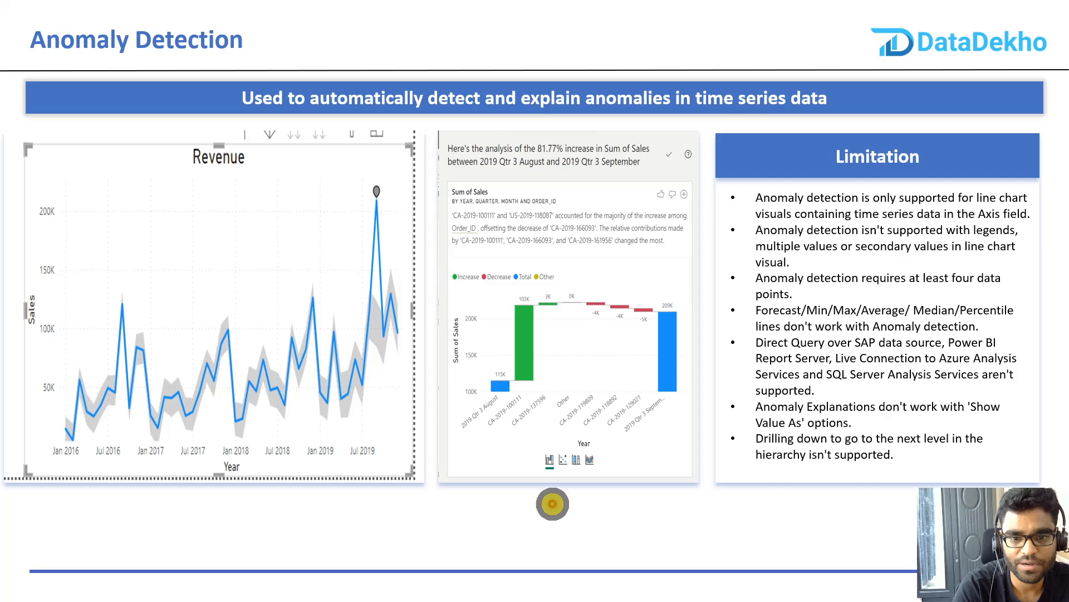
pyautogui.click(434, 269)
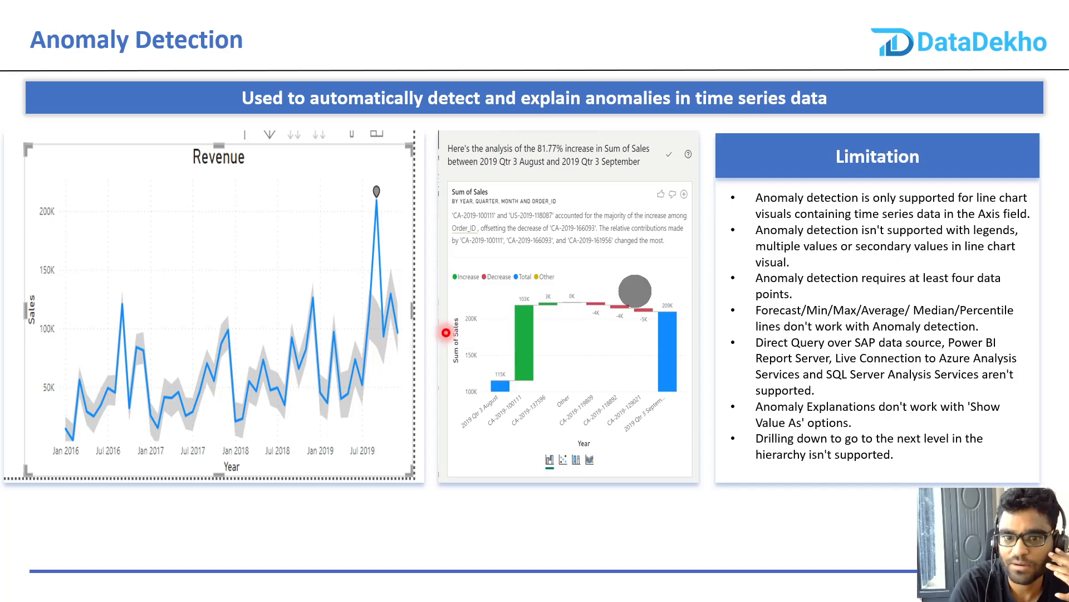
pyautogui.press('Right')
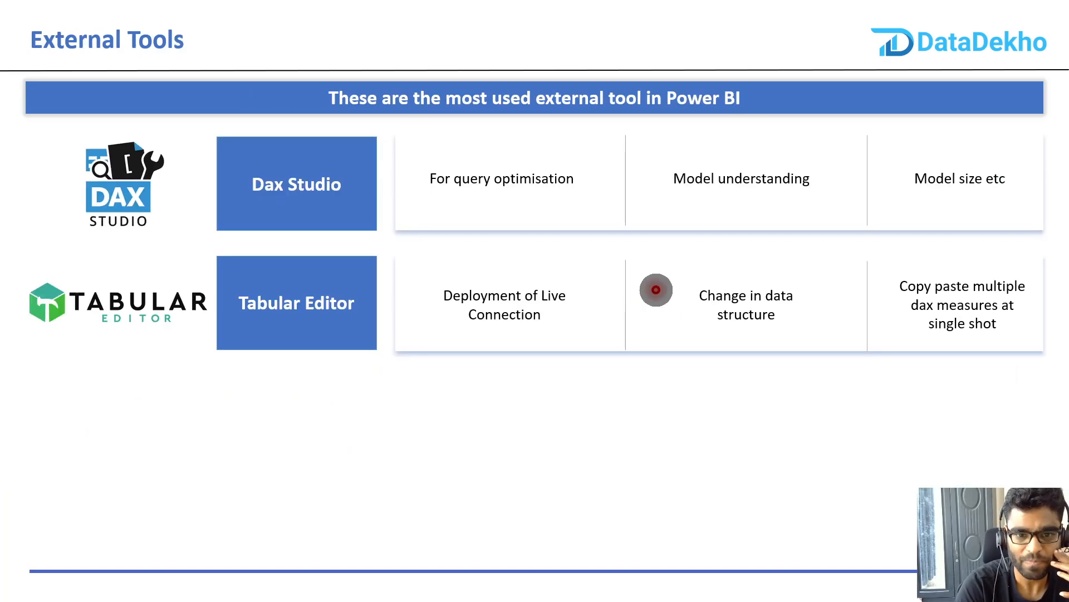
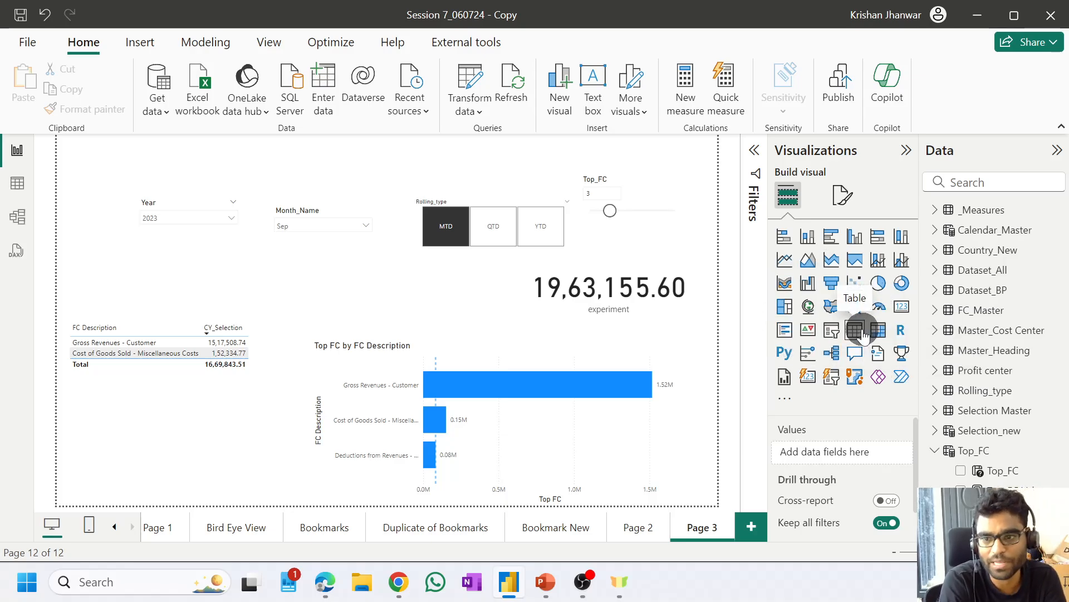
# - In the Power BI Desktop report, open the gallery for getting more visuals and browse all available visuals
pyautogui.click(788, 401)
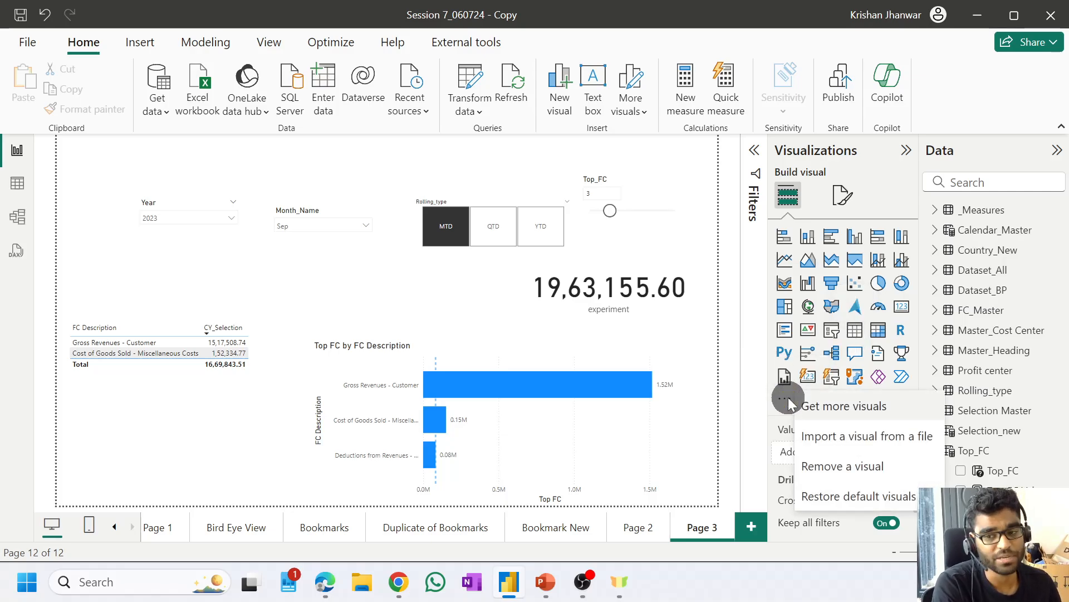
pyautogui.click(859, 412)
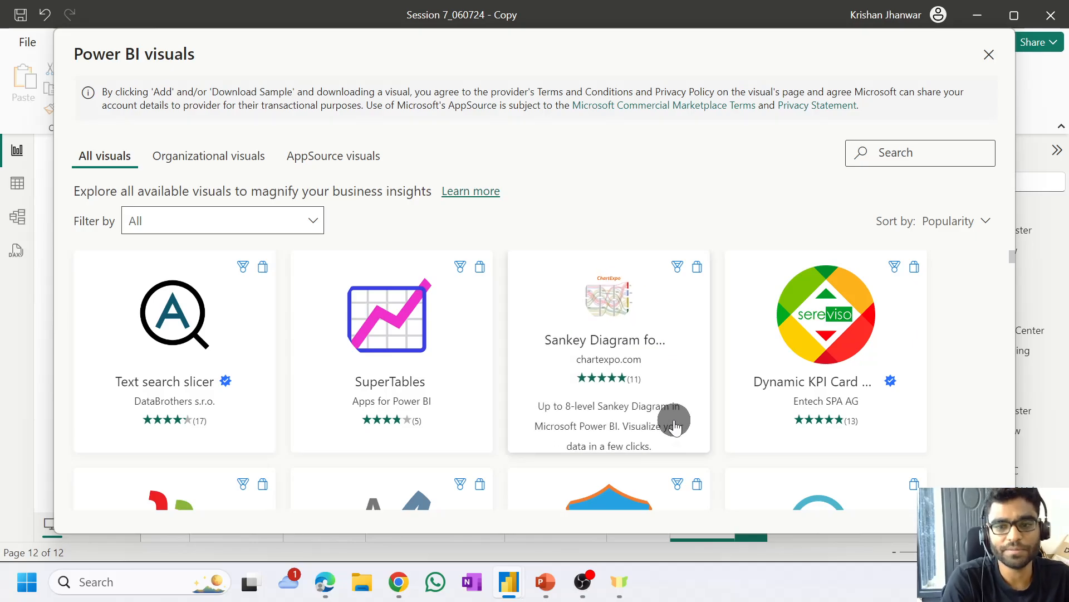
pyautogui.scroll(-3, 783, 393)
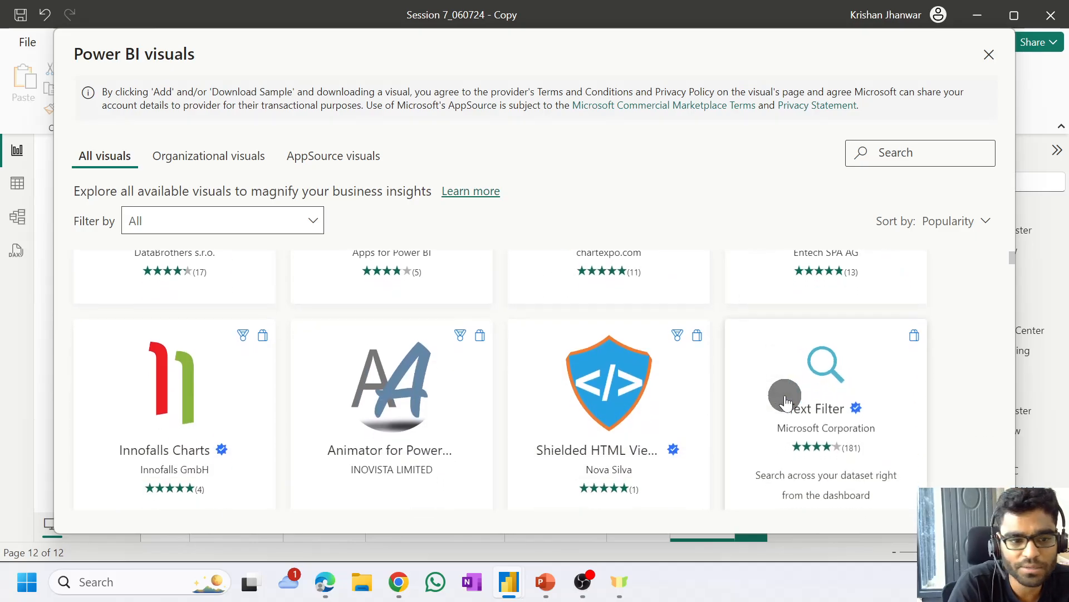
# - Search the visuals gallery for "word" and open the details of Microsoft's Word Cloud visual
pyautogui.scroll(3, 786, 401)
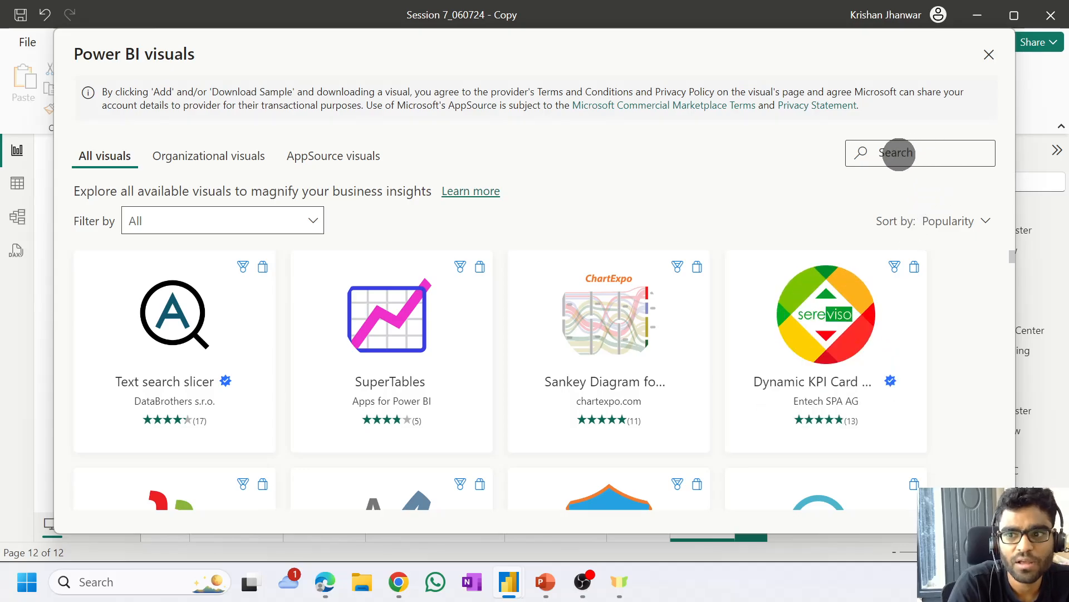
pyautogui.click(898, 154)
pyautogui.write('b')
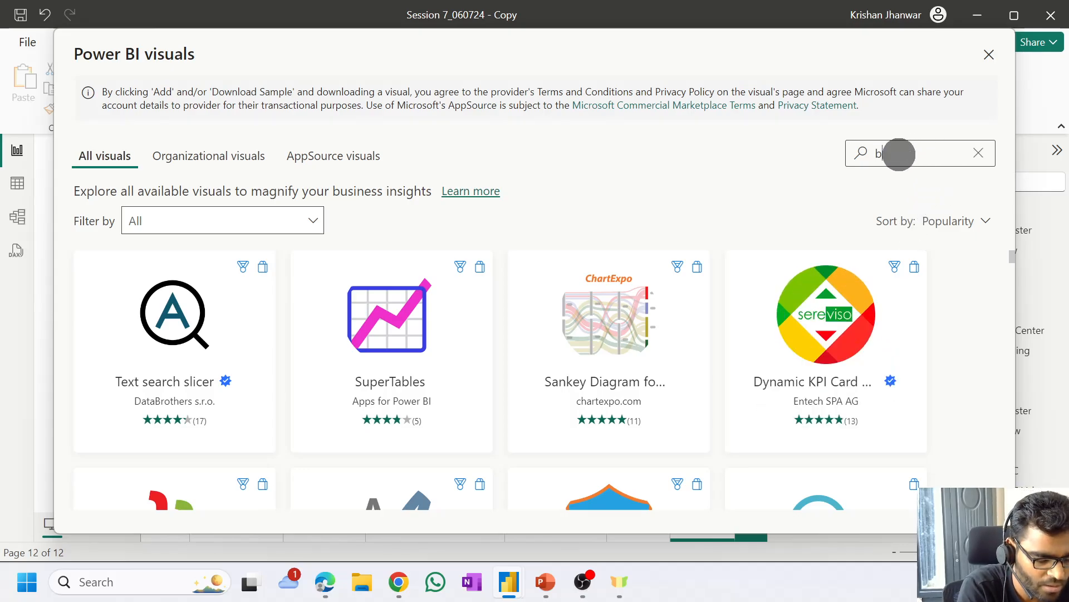
pyautogui.press('BackSpace')
pyautogui.write('word')
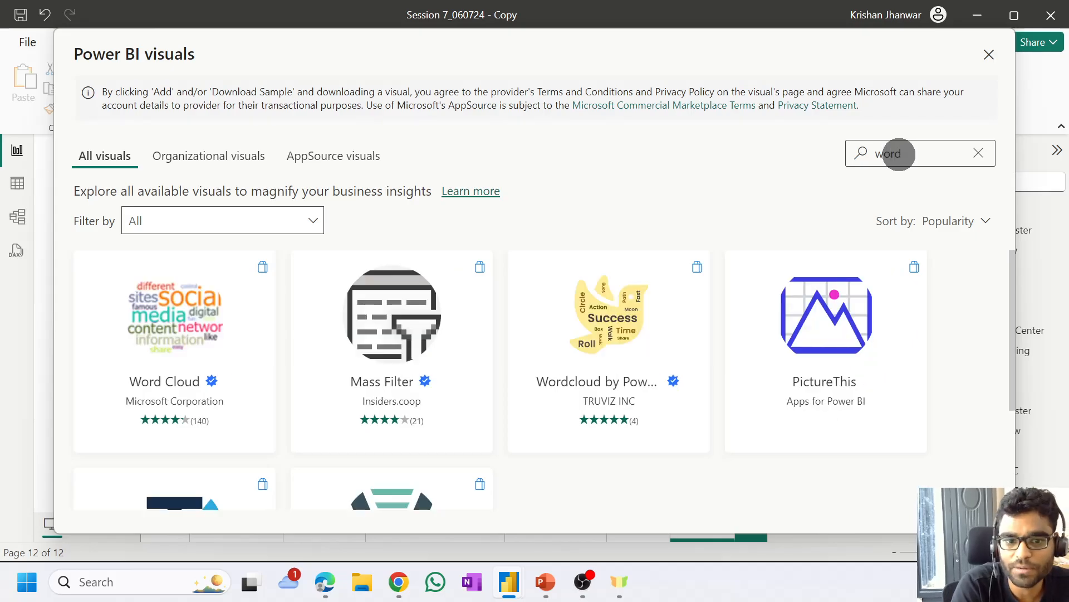
pyautogui.click(178, 321)
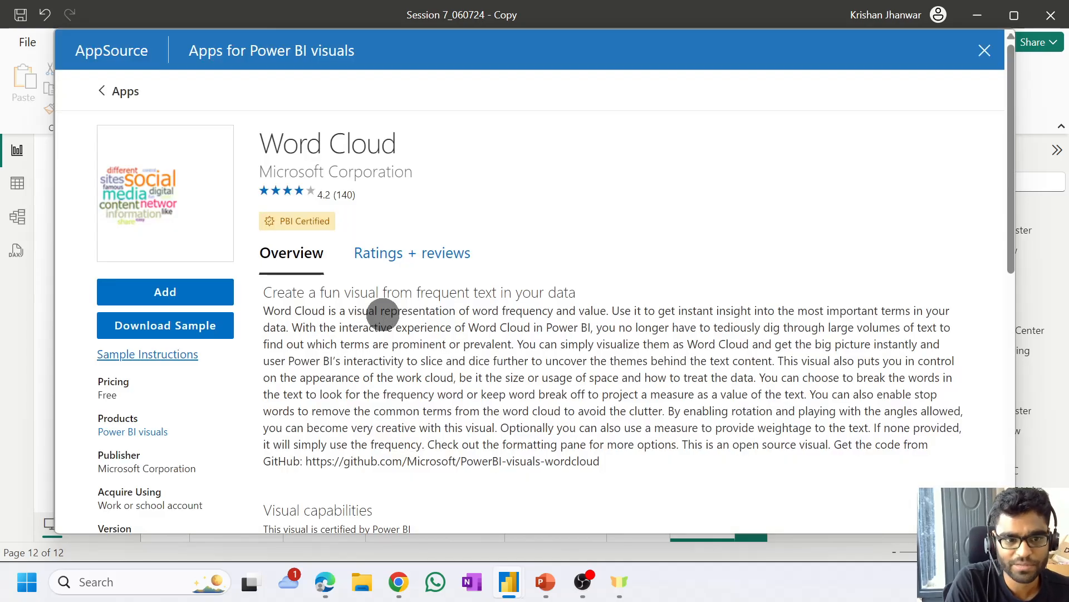
# - Download the sample file for the Word Cloud visual and dismiss the download notice
pyautogui.scroll(-1, 411, 371)
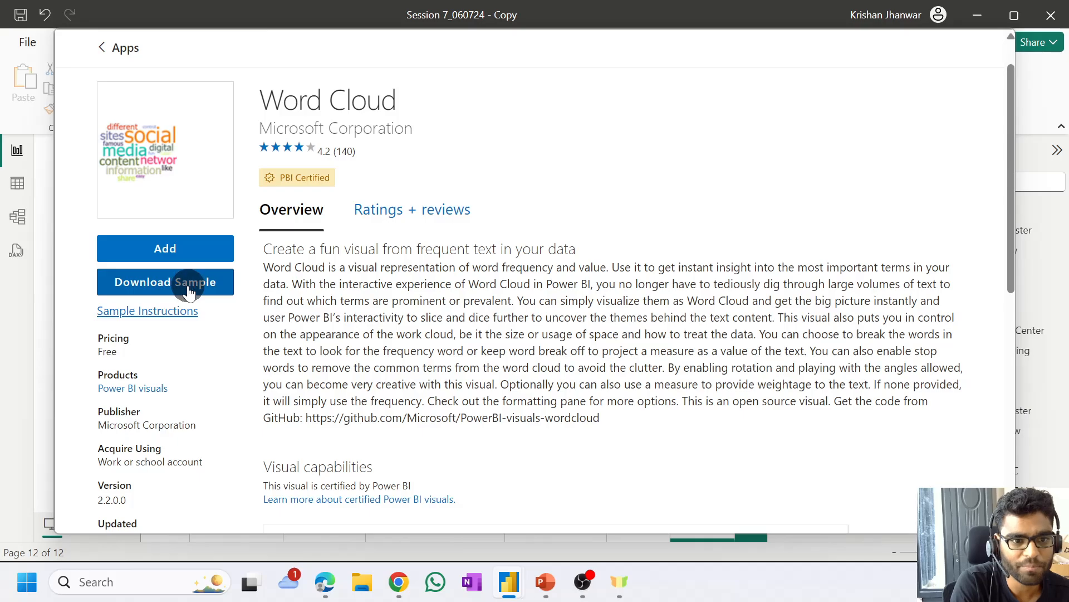
pyautogui.scroll(-1, 378, 359)
pyautogui.click(171, 250)
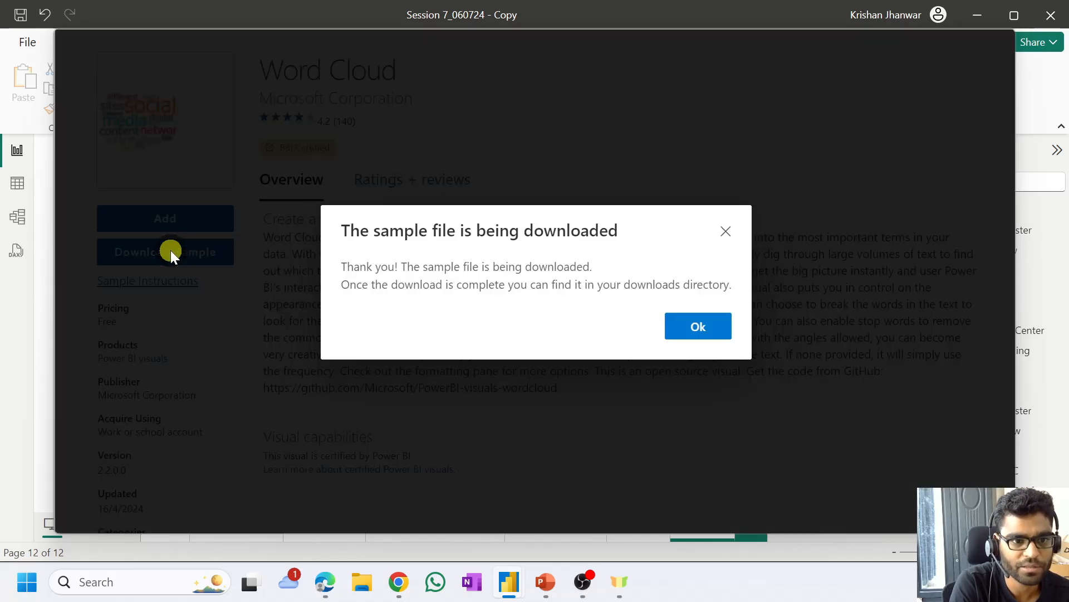
pyautogui.click(698, 326)
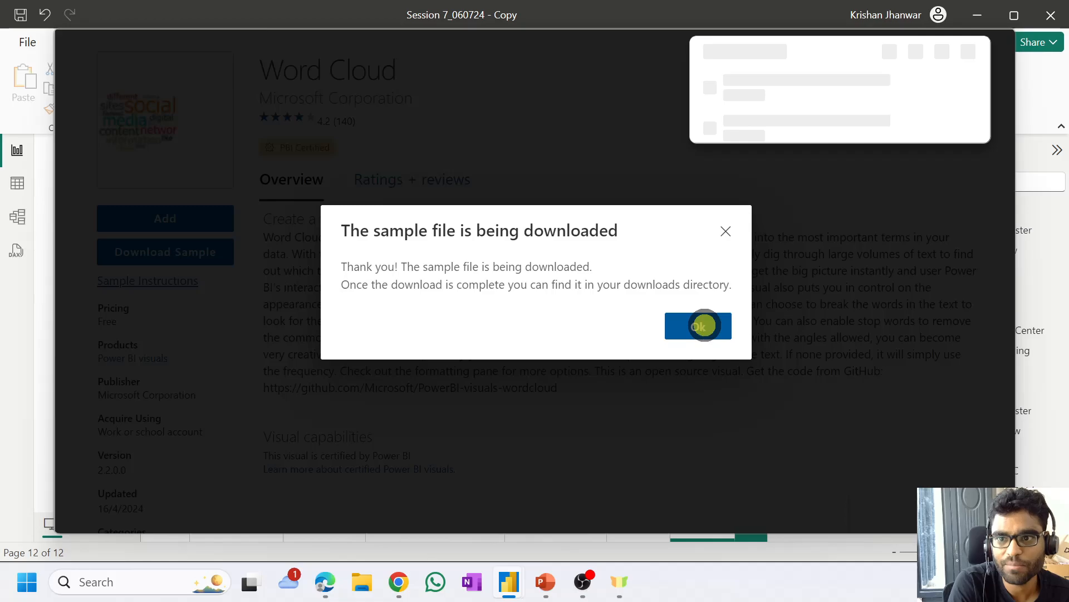
# - Look over the Word Cloud preview image and add the visual to the report
pyautogui.scroll(-8, 622, 356)
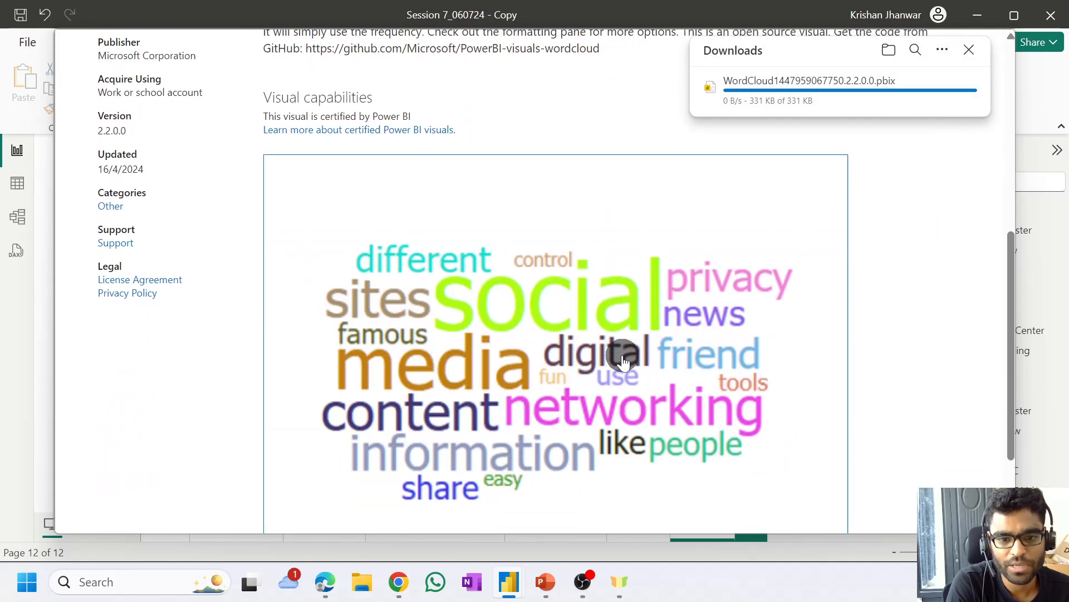
pyautogui.scroll(8, 506, 231)
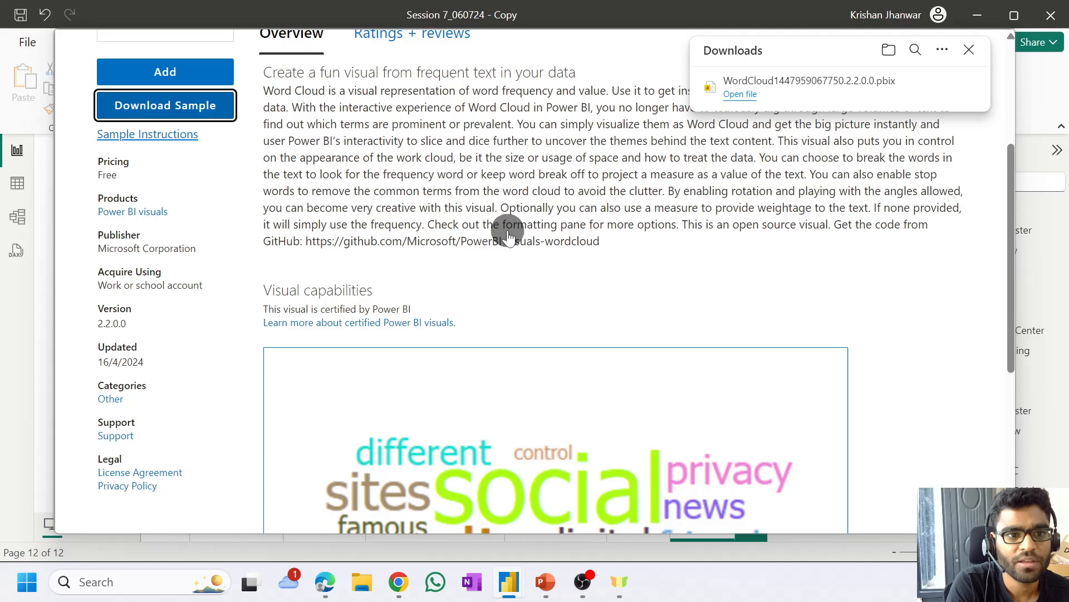
pyautogui.click(167, 195)
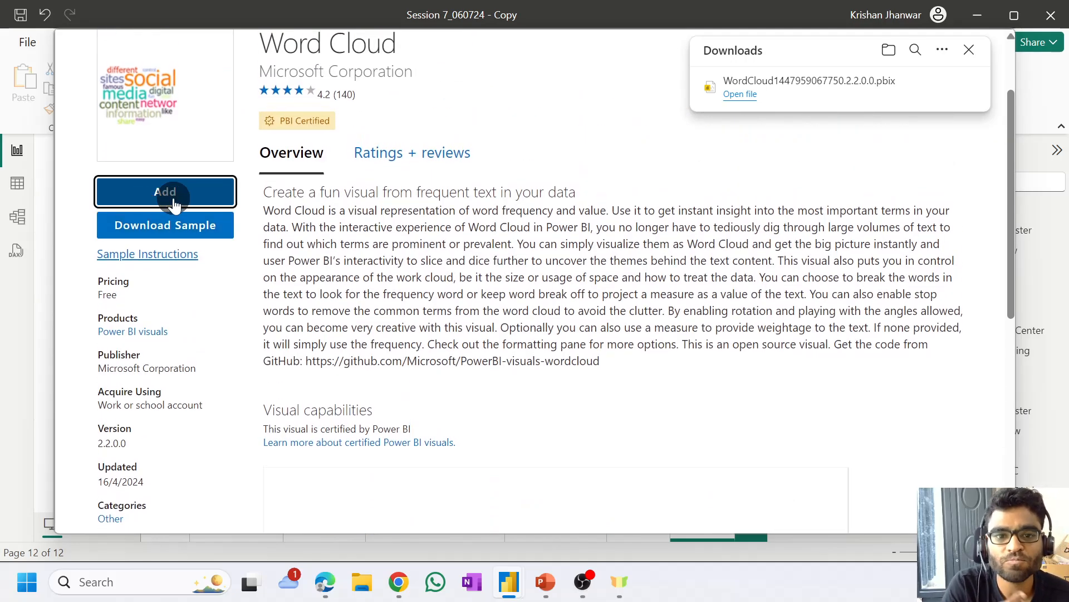
pyautogui.click(173, 198)
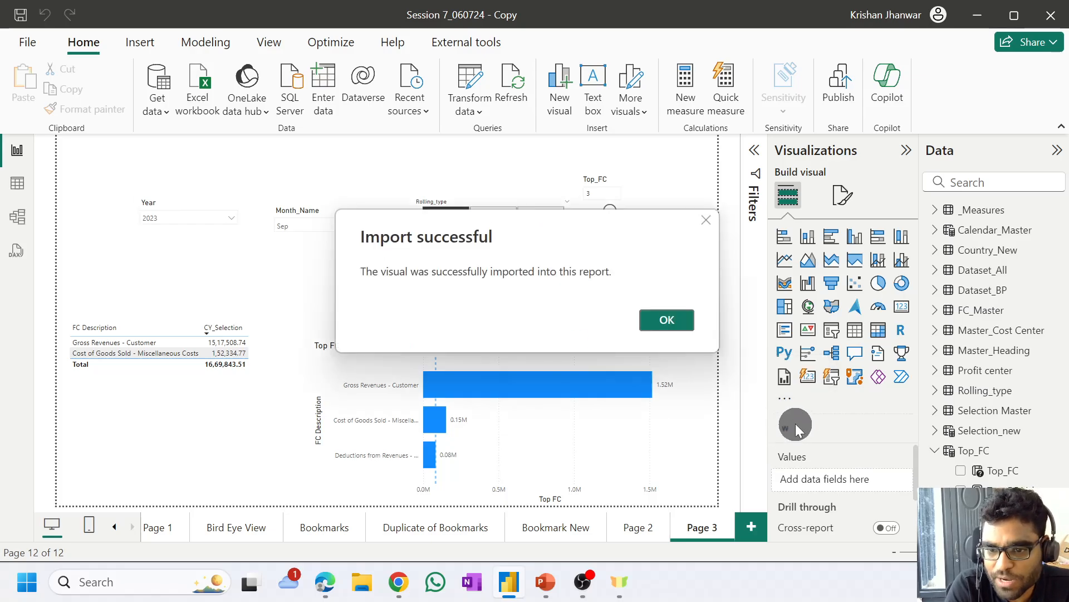
pyautogui.click(677, 319)
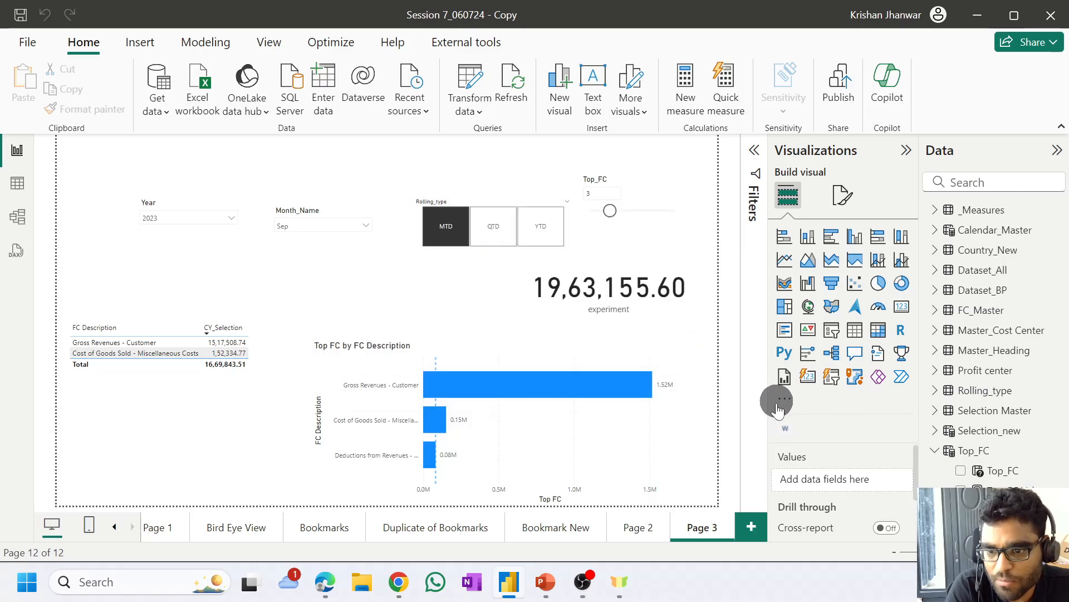
# - Add a new report page, place an empty Word Cloud visual near its centre and check the visual's build and format settings
pyautogui.click(752, 530)
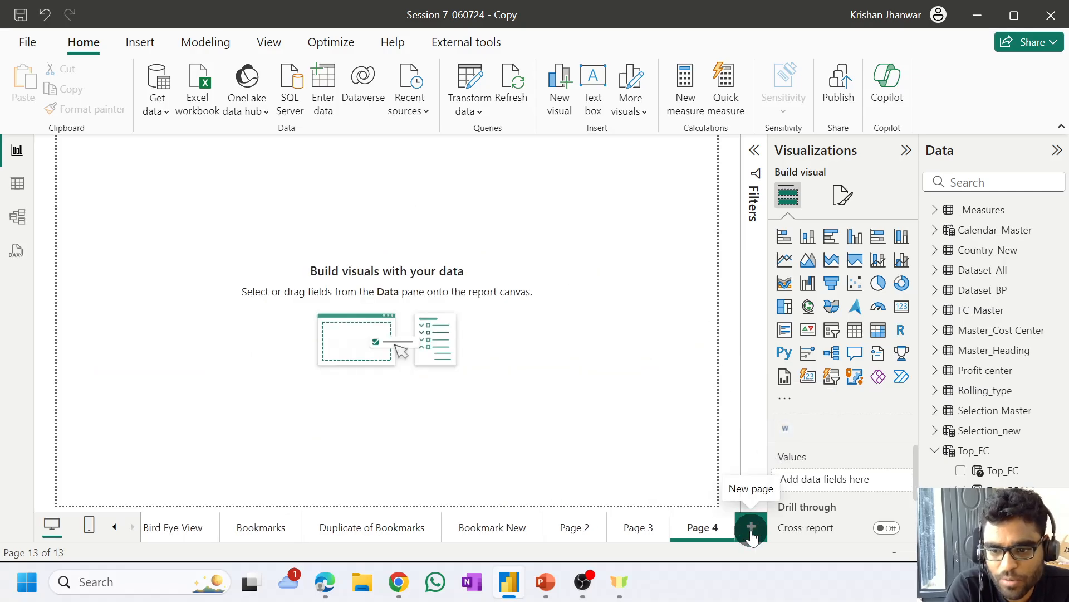
pyautogui.click(787, 430)
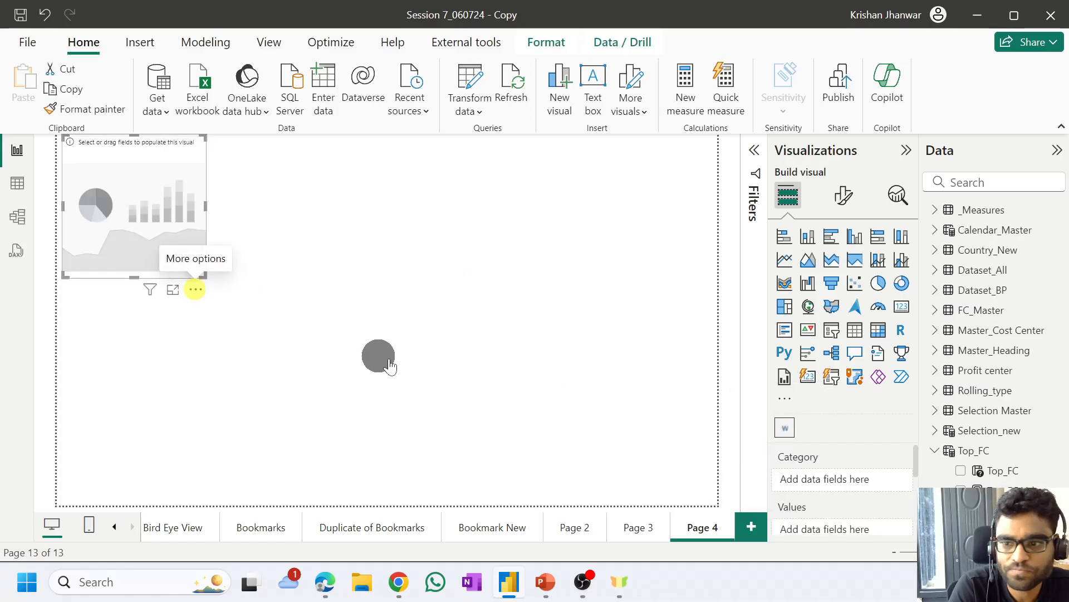
pyautogui.click(842, 206)
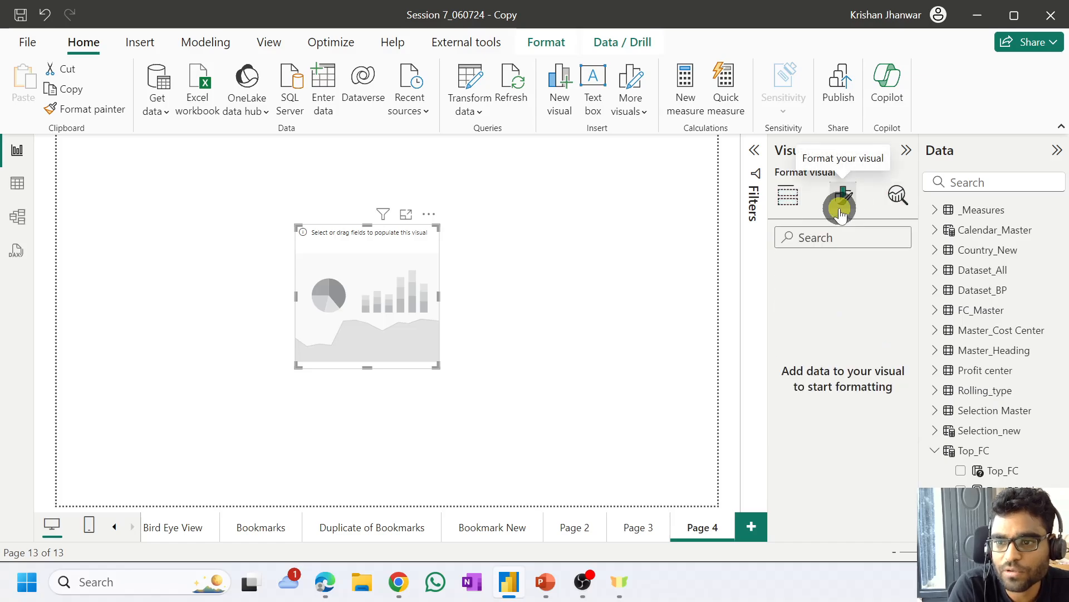
pyautogui.click(788, 193)
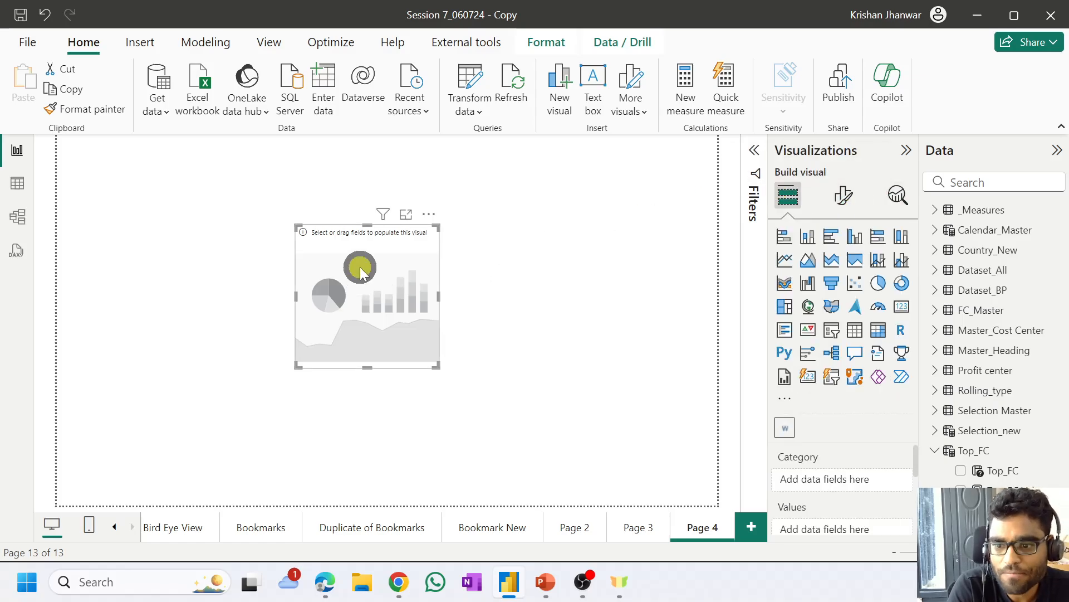
pyautogui.click(842, 194)
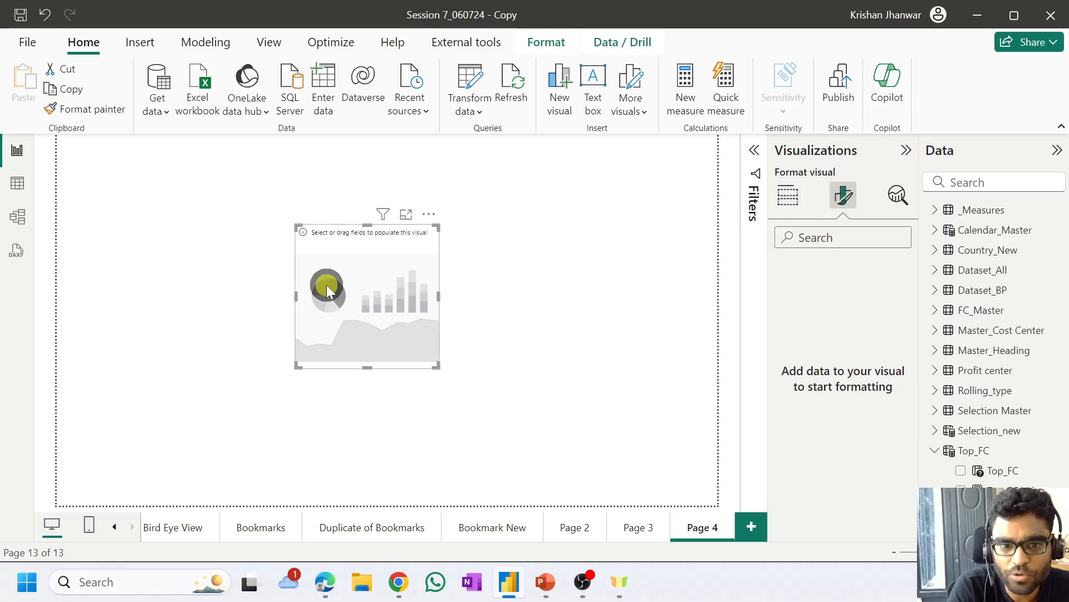
pyautogui.click(967, 184)
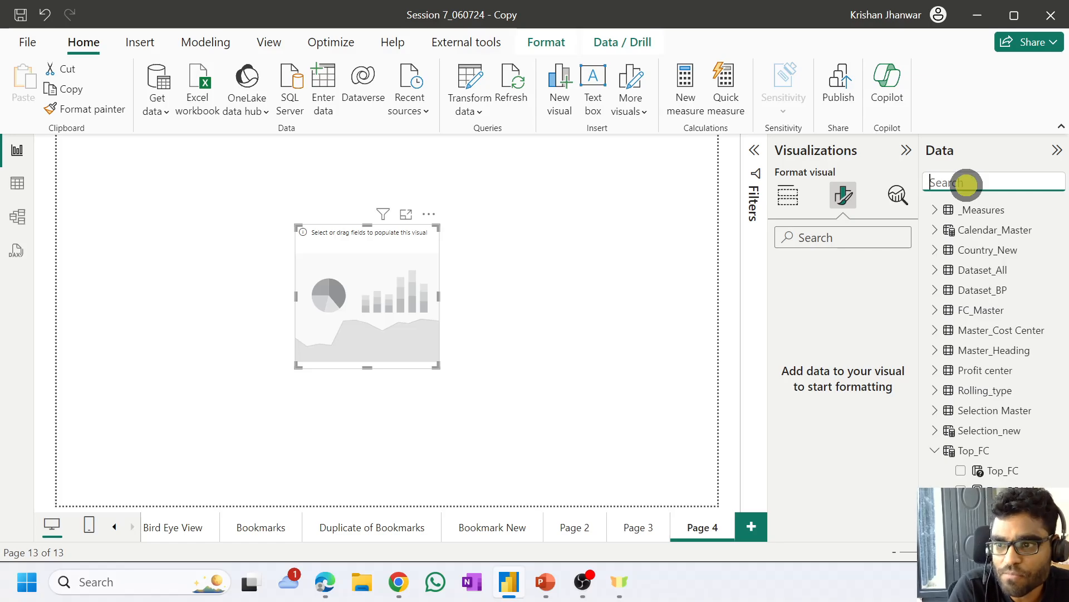
pyautogui.write('fc_de')
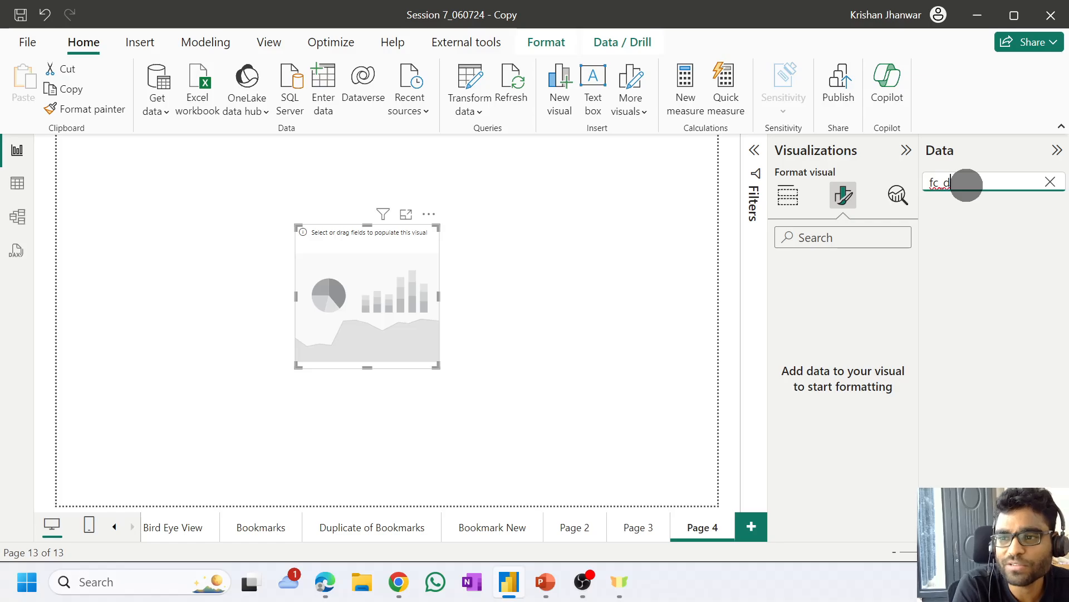
pyautogui.press('BackSpace')
pyautogui.press('BackSpace')
pyautogui.press('BackSpace')
pyautogui.press('BackSpace')
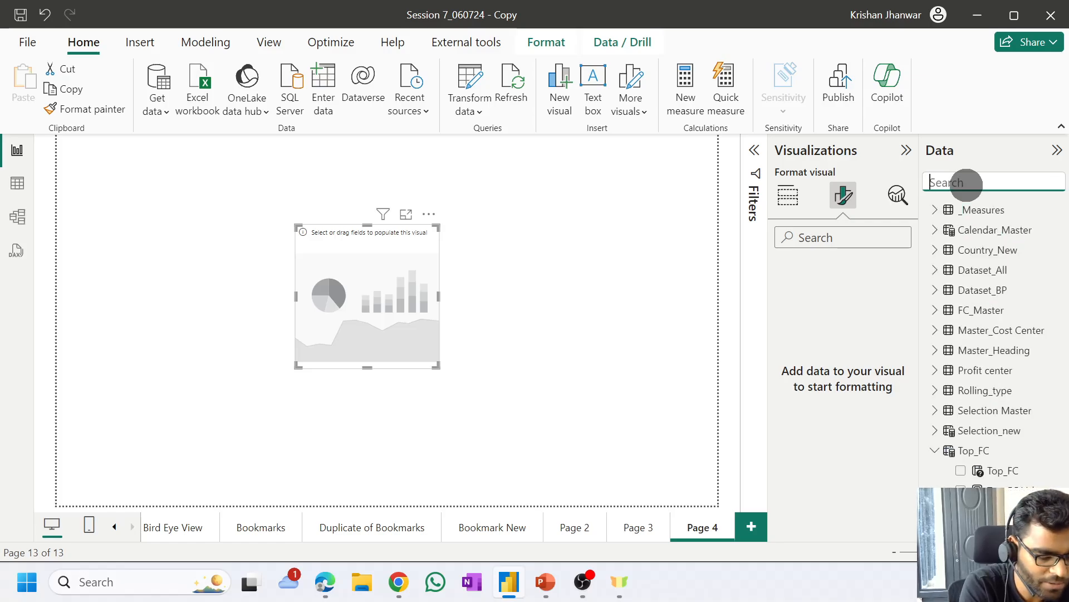
# - Add the Account Code field from Dataset_All to the Word Cloud, enlarge the visual and show its field assignments
pyautogui.click(935, 269)
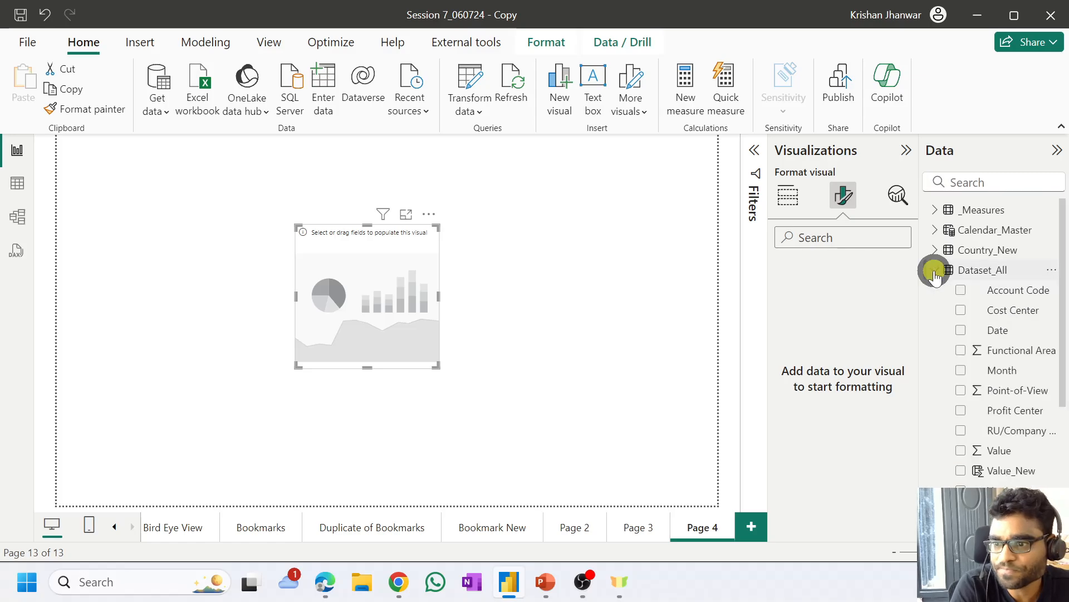
pyautogui.click(973, 290)
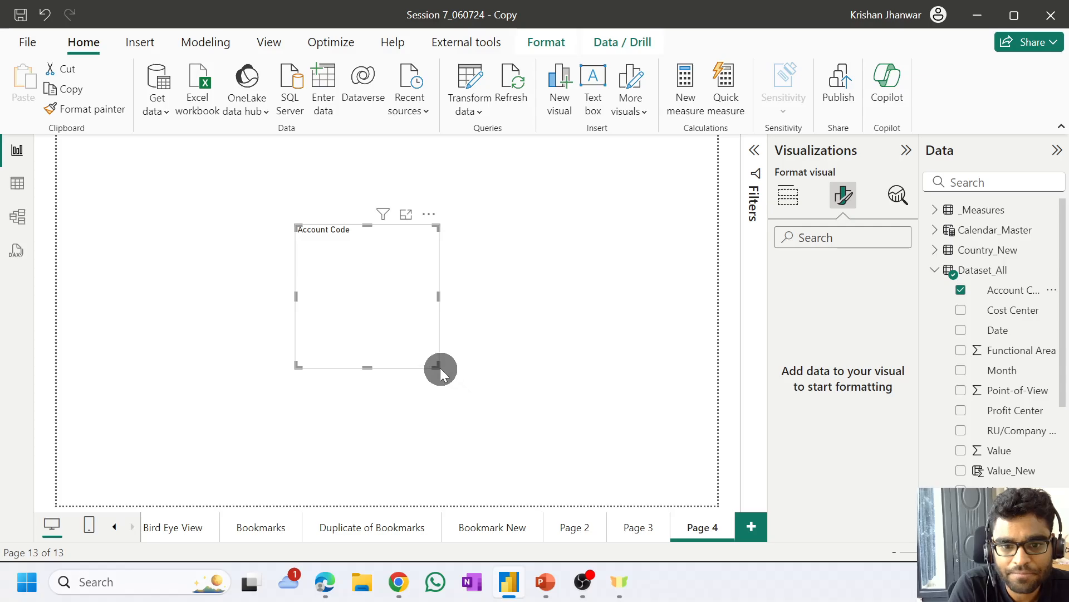
pyautogui.moveTo(440, 370); pyautogui.dragTo(584, 417)
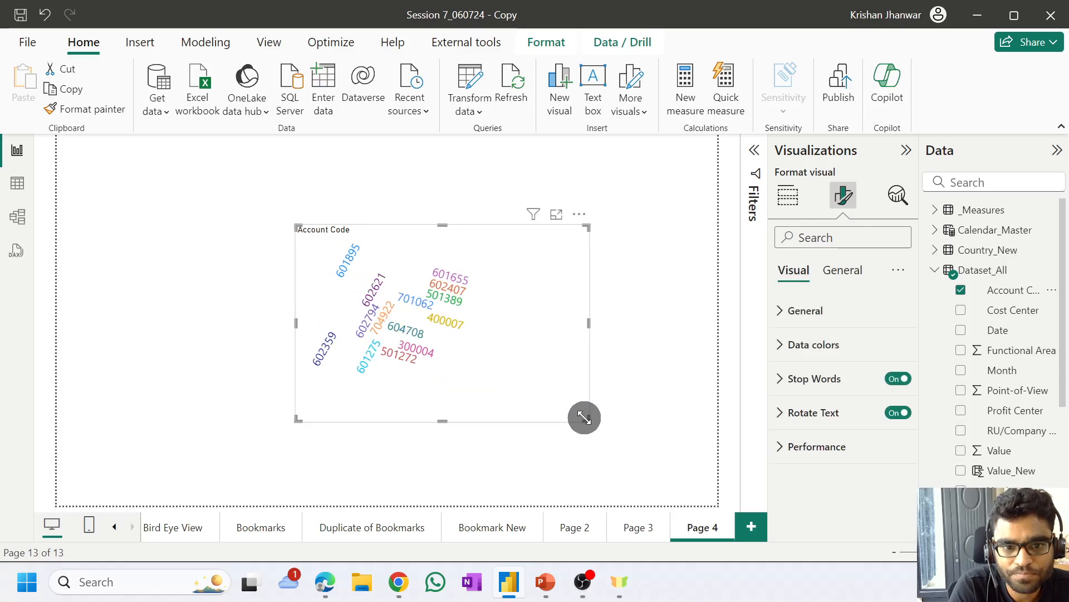
pyautogui.click(789, 208)
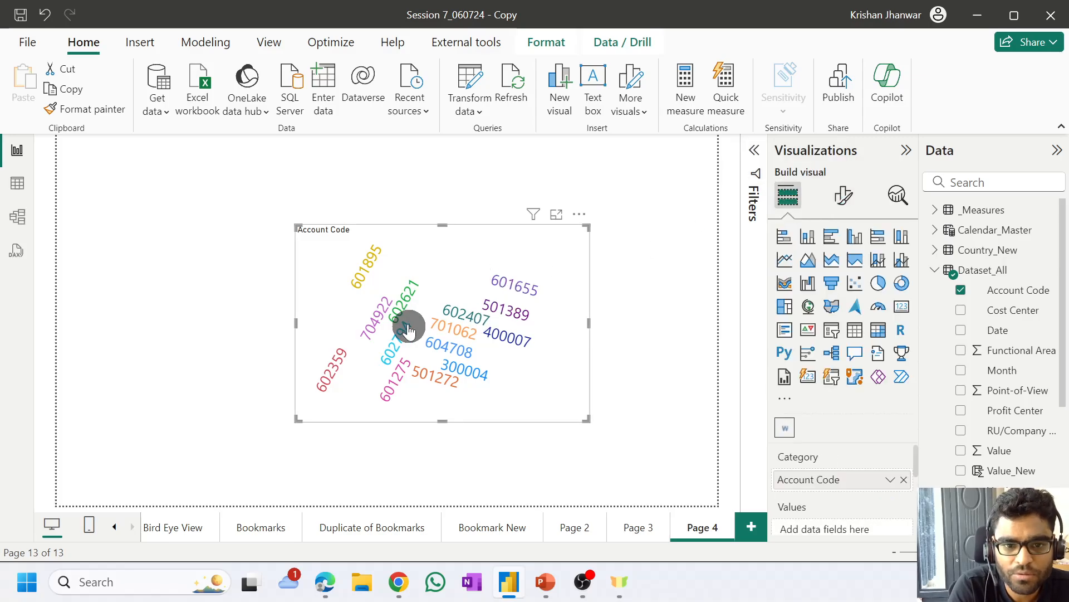
# - Open the downloaded Word Cloud sample file from File Explorer and return to the Session 7 report while it loads
pyautogui.click(356, 584)
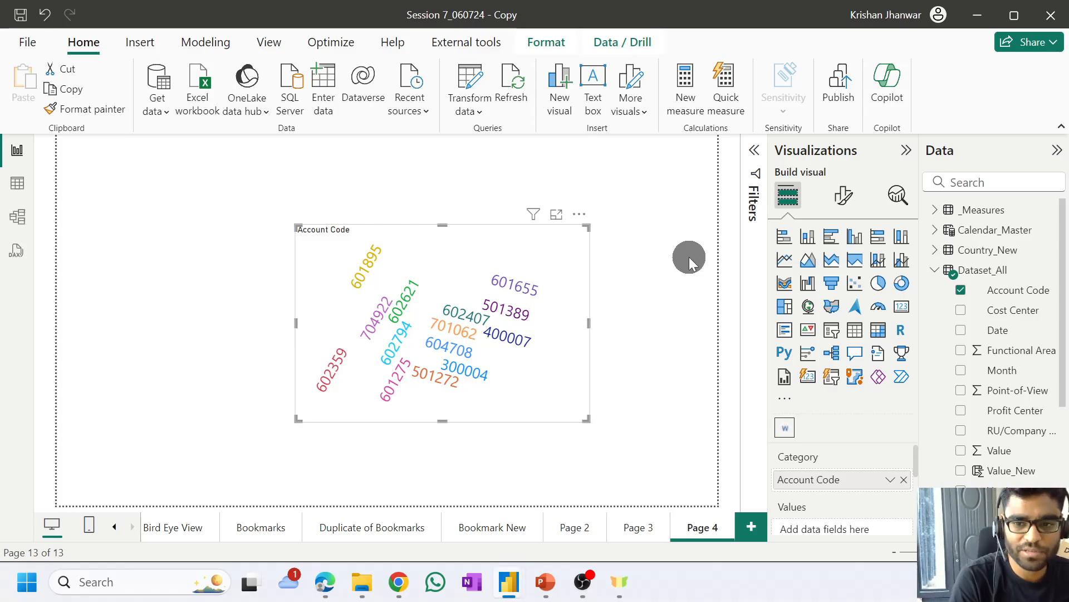
pyautogui.click(362, 582)
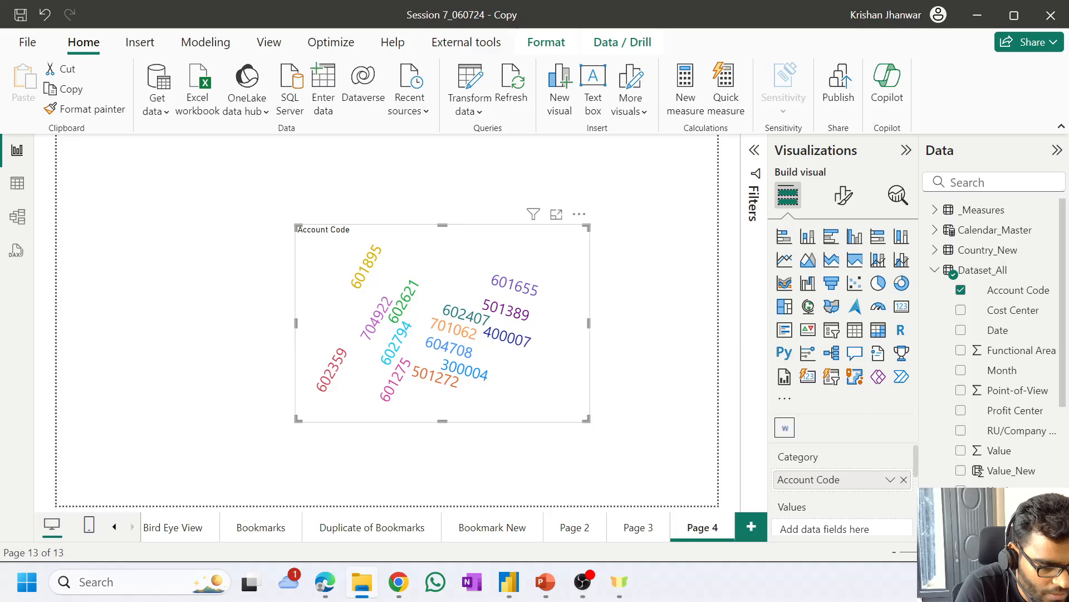
pyautogui.press('super+d')
pyautogui.press('super+d')
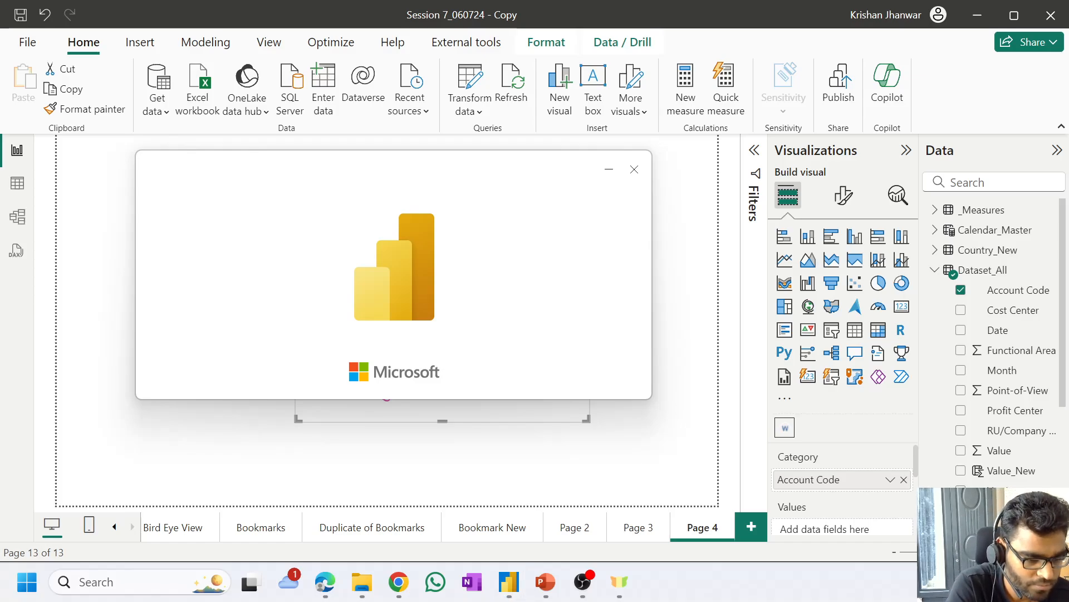
pyautogui.press('super+d')
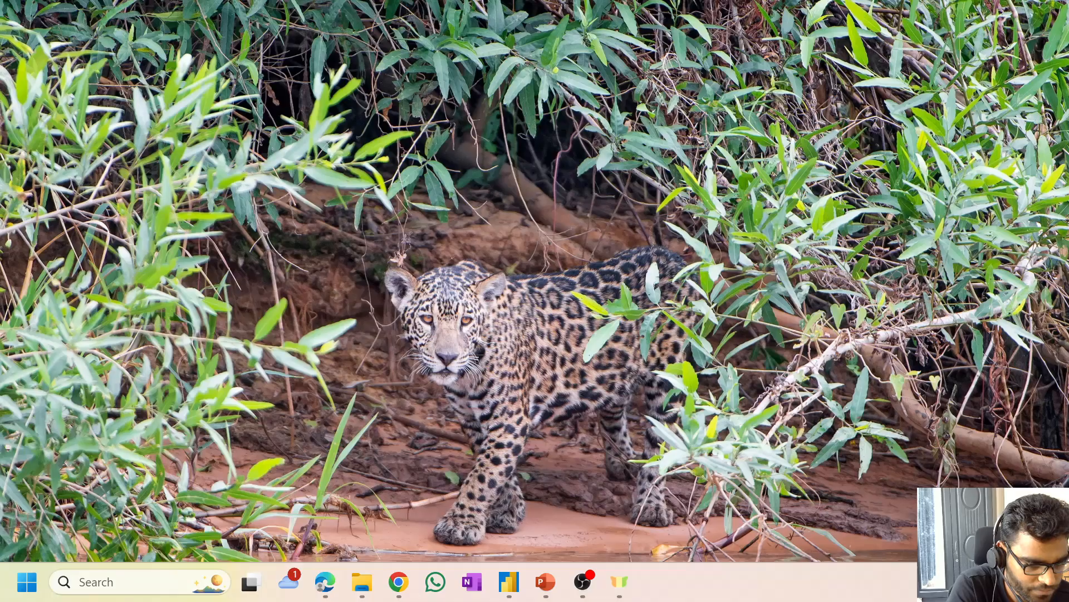
pyautogui.press('super+d')
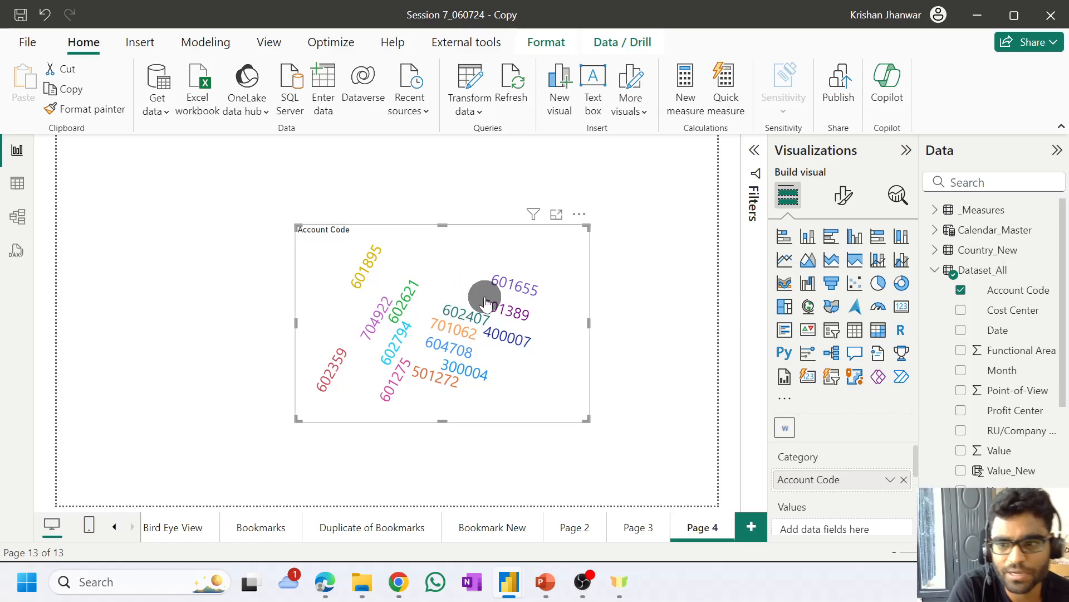
# - Try another chart type for the Account Code visual, switch it back to Word Cloud and examine the Values and Excludes fields
pyautogui.click(862, 244)
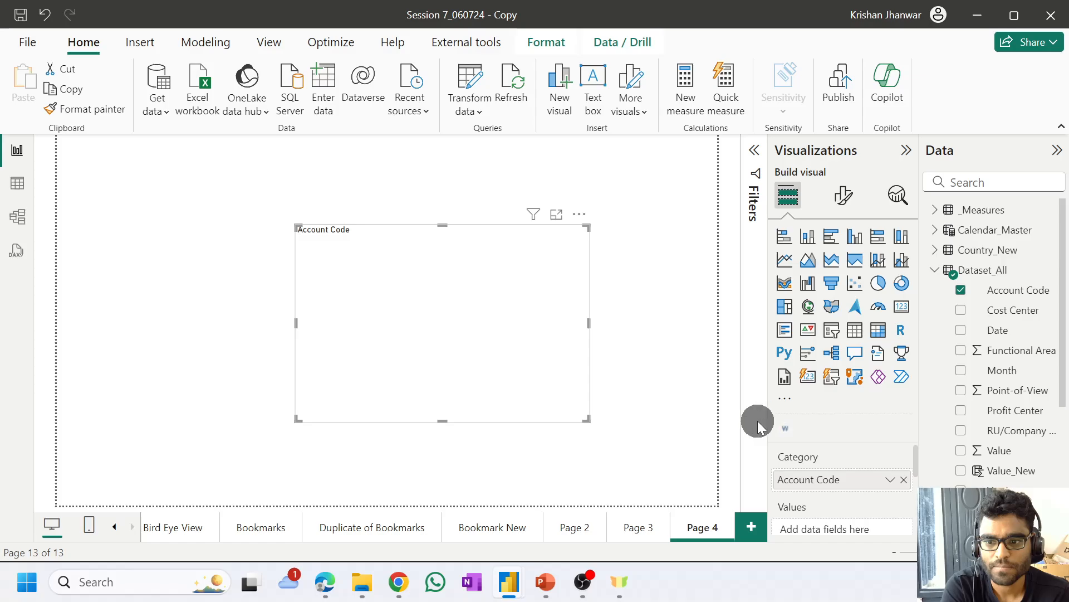
pyautogui.click(787, 428)
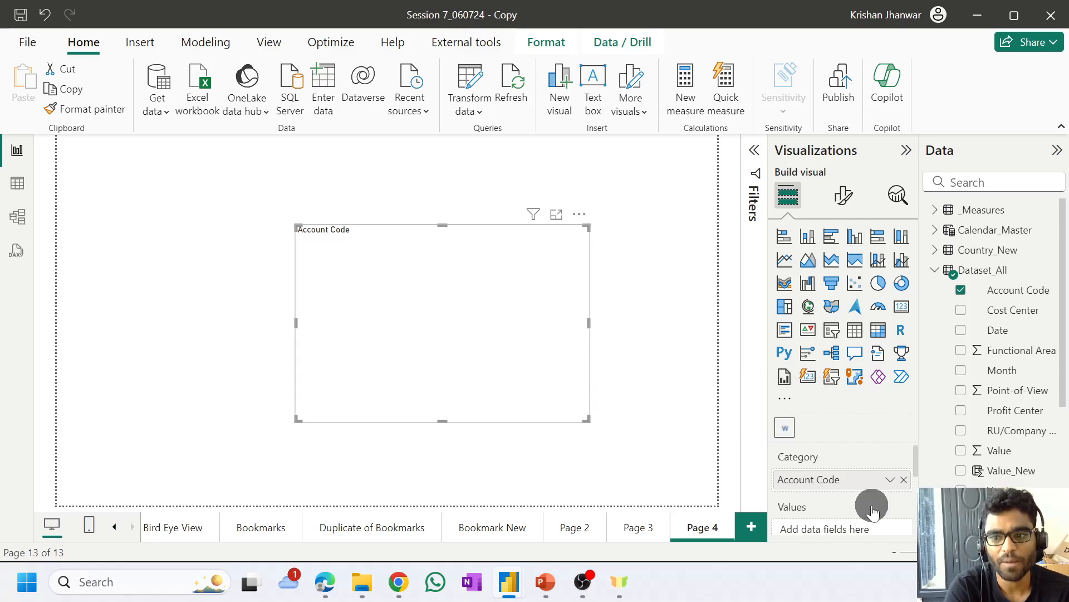
pyautogui.scroll(-1, 871, 506)
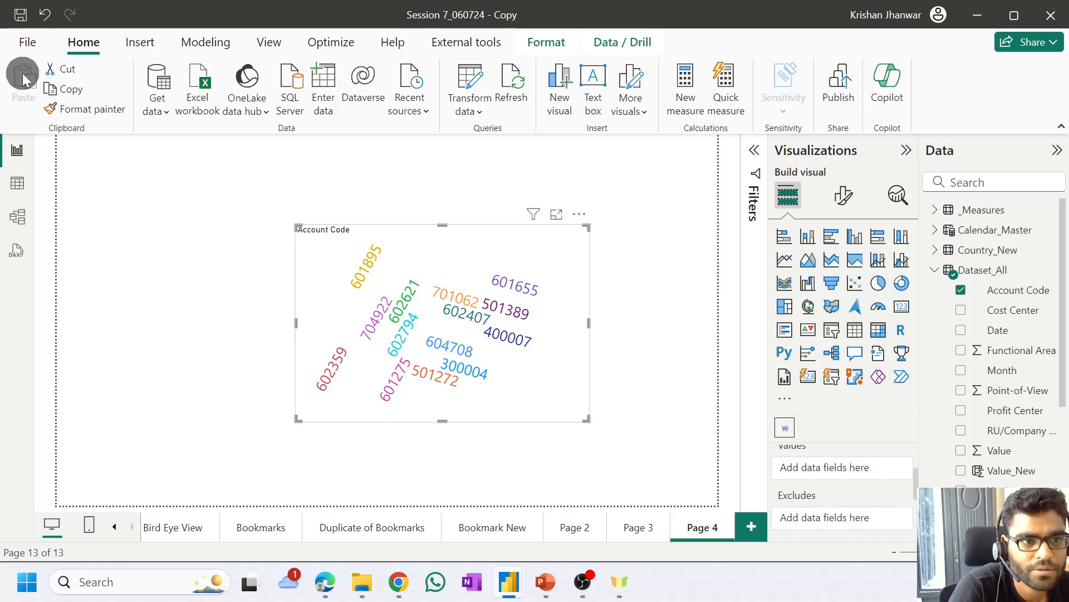
# - Bring up and maximize the Word Cloud sample report, and select the word cloud with word breaking off and the Value field set
pyautogui.moveTo(0, 75); pyautogui.dragTo(707, 169)
pyautogui.moveTo(954, 146); pyautogui.dragTo(983, 150)
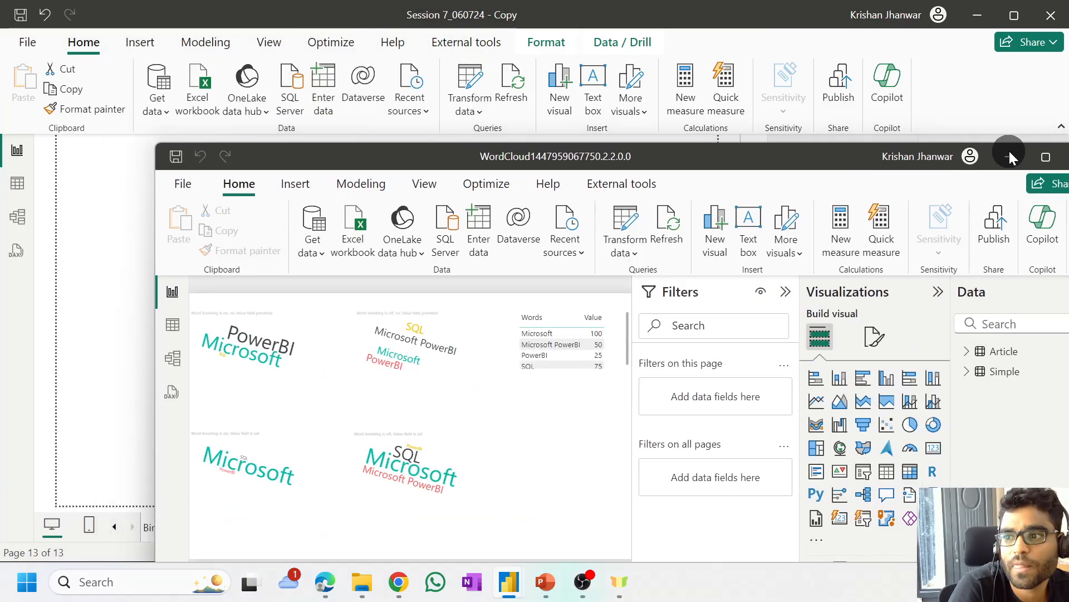
pyautogui.click(1047, 156)
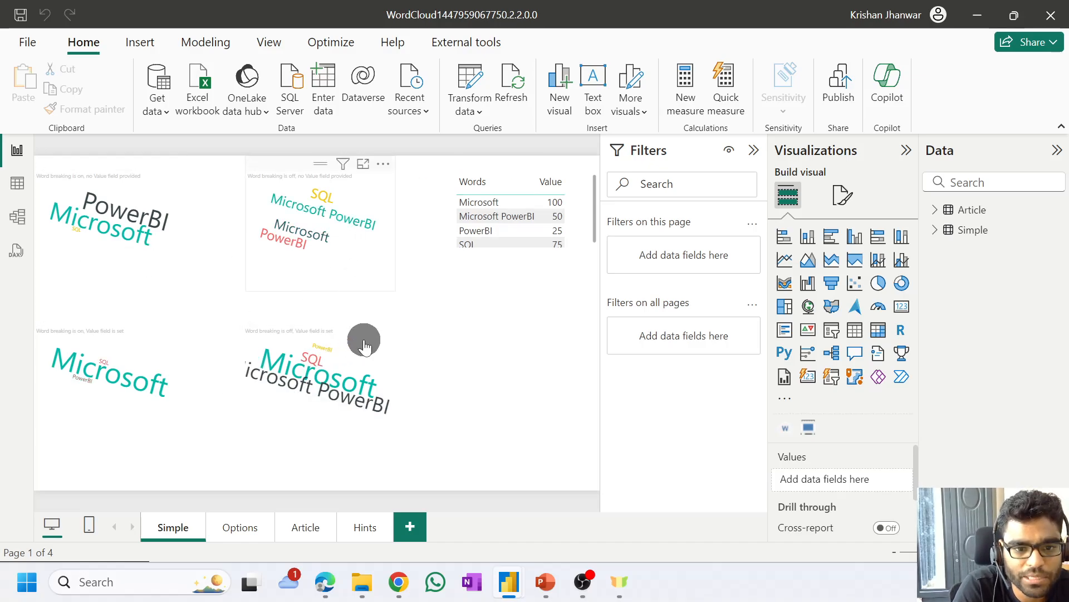
pyautogui.click(357, 360)
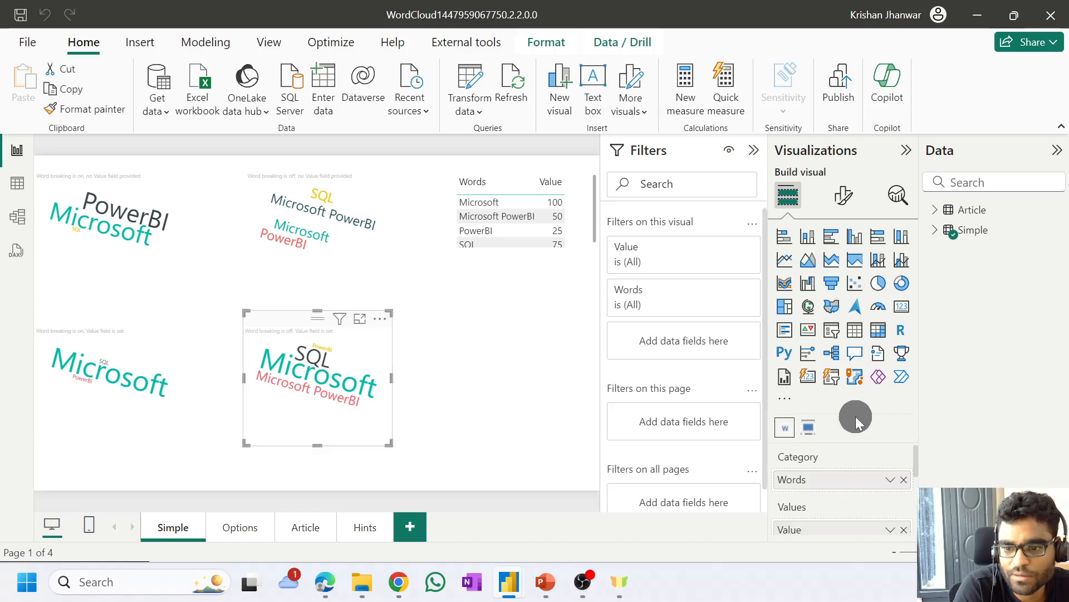
# - Collapse the Filters pane and examine the Category, Values and Excludes fields of the selected word cloud
pyautogui.click(754, 151)
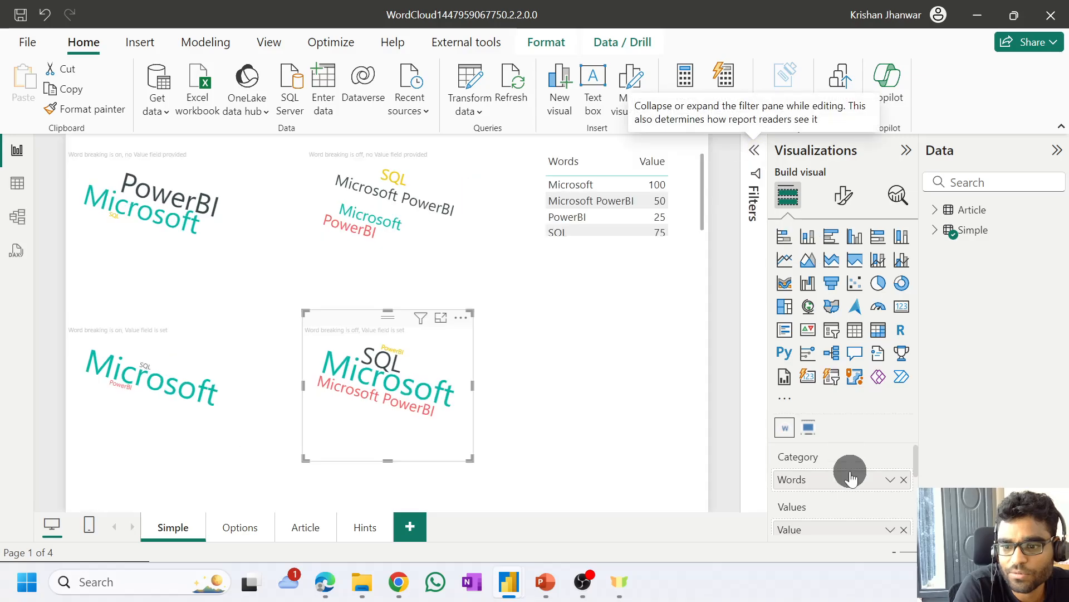
pyautogui.scroll(-2, 824, 468)
pyautogui.scroll(1, 824, 473)
pyautogui.scroll(-1, 825, 473)
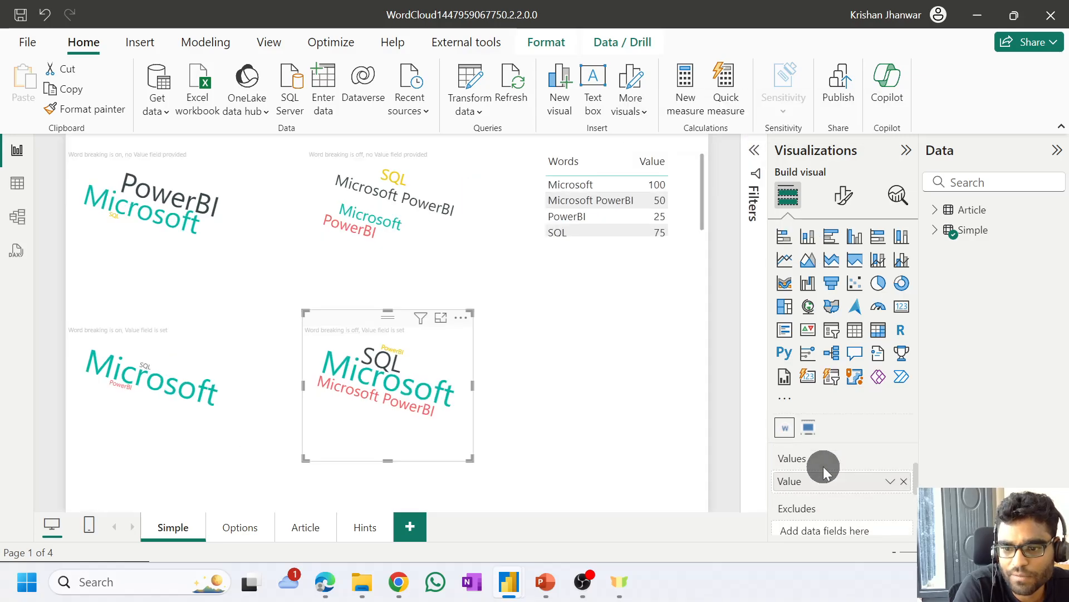
# - Examine the rows of the Article and Simple tables in Table view, and return to Report view
pyautogui.click(23, 187)
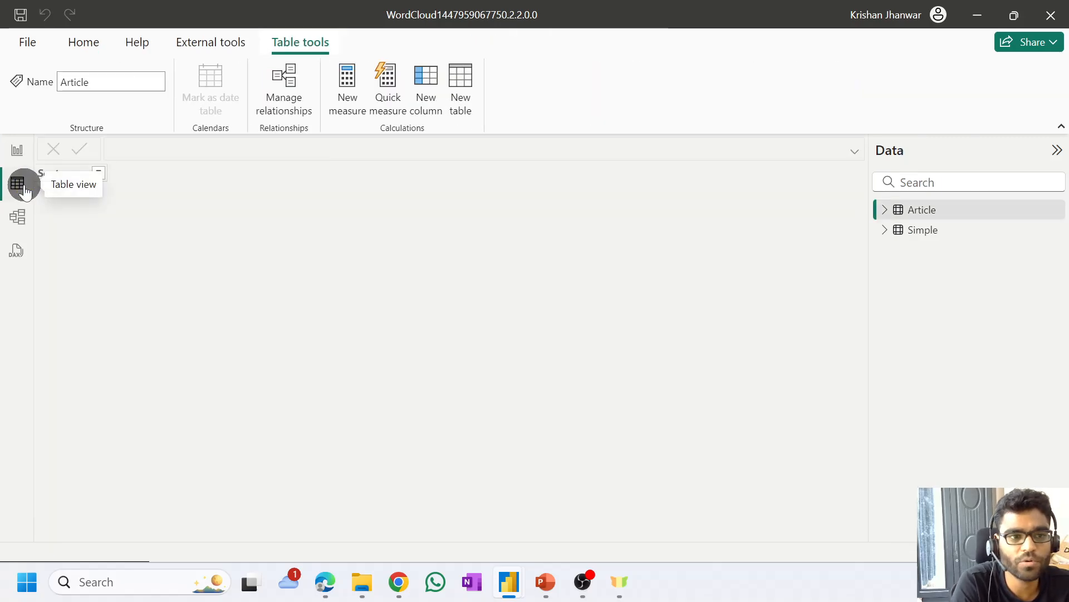
pyautogui.click(925, 210)
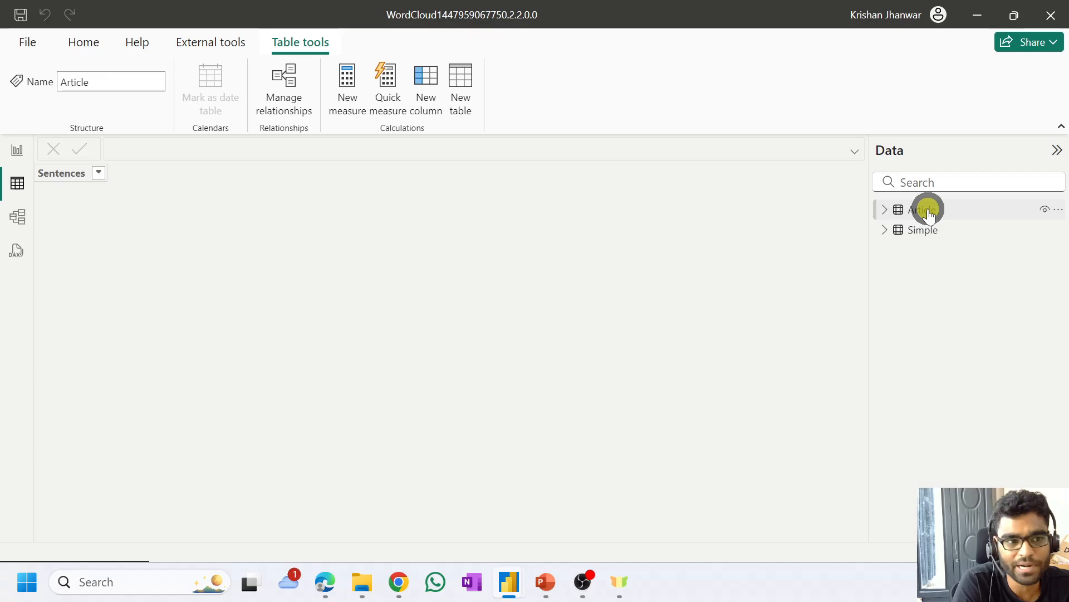
pyautogui.click(494, 176)
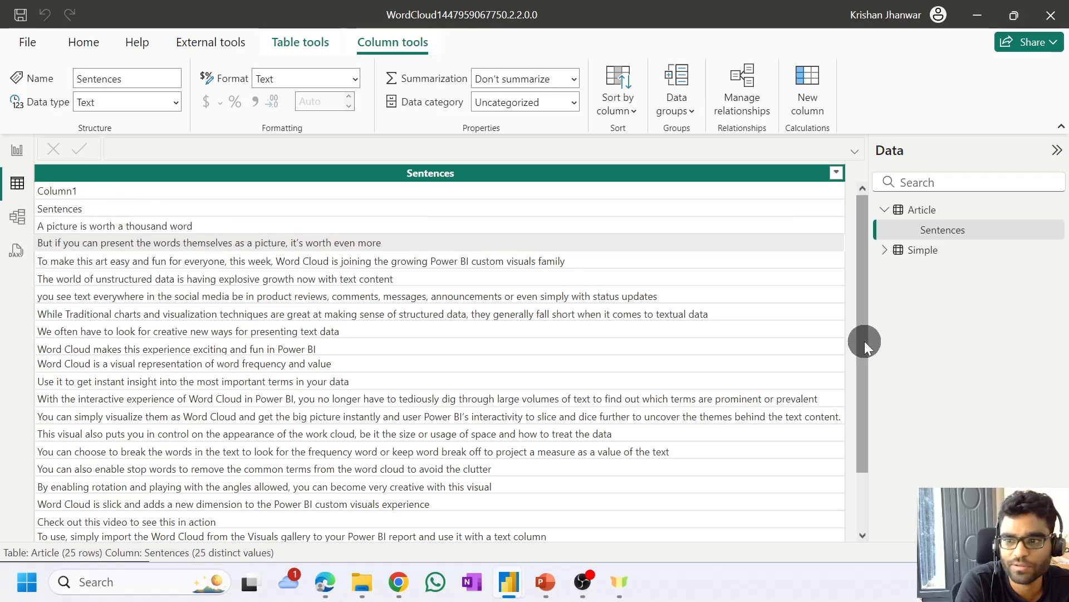
pyautogui.click(915, 255)
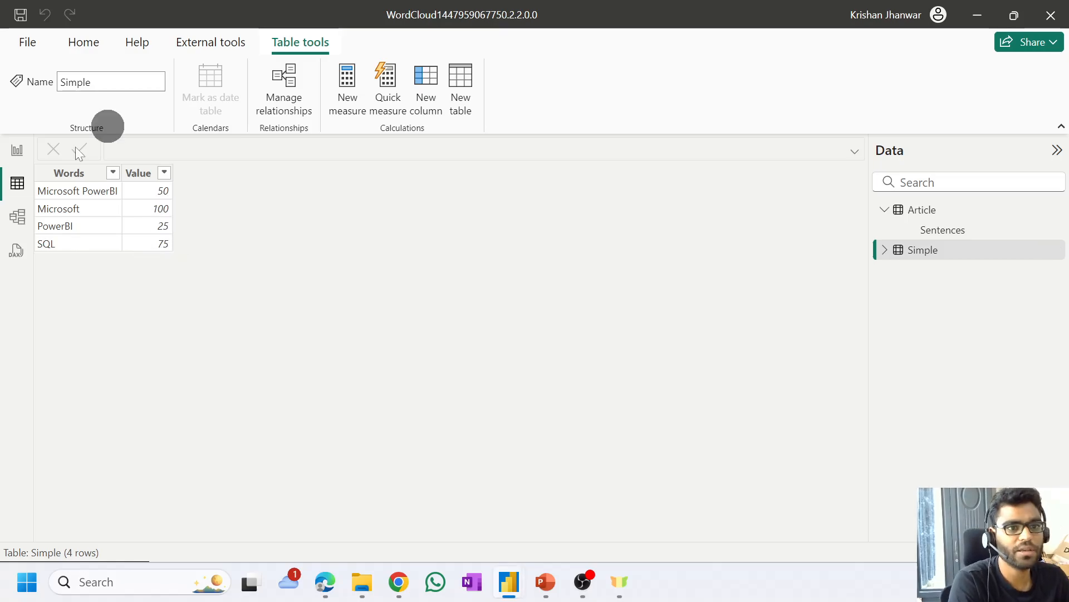
pyautogui.click(12, 155)
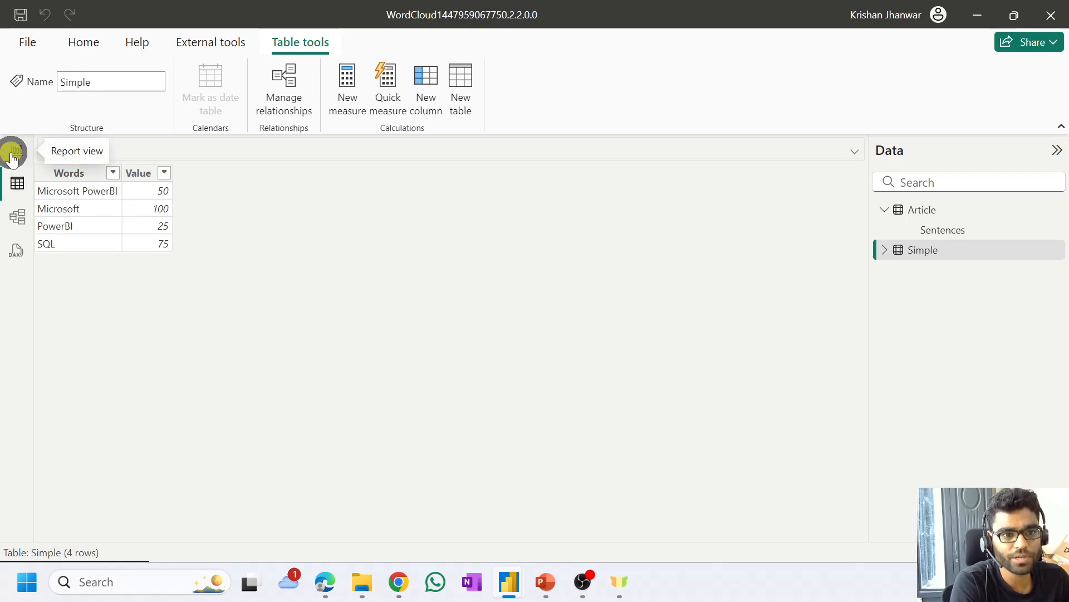
pyautogui.click(13, 155)
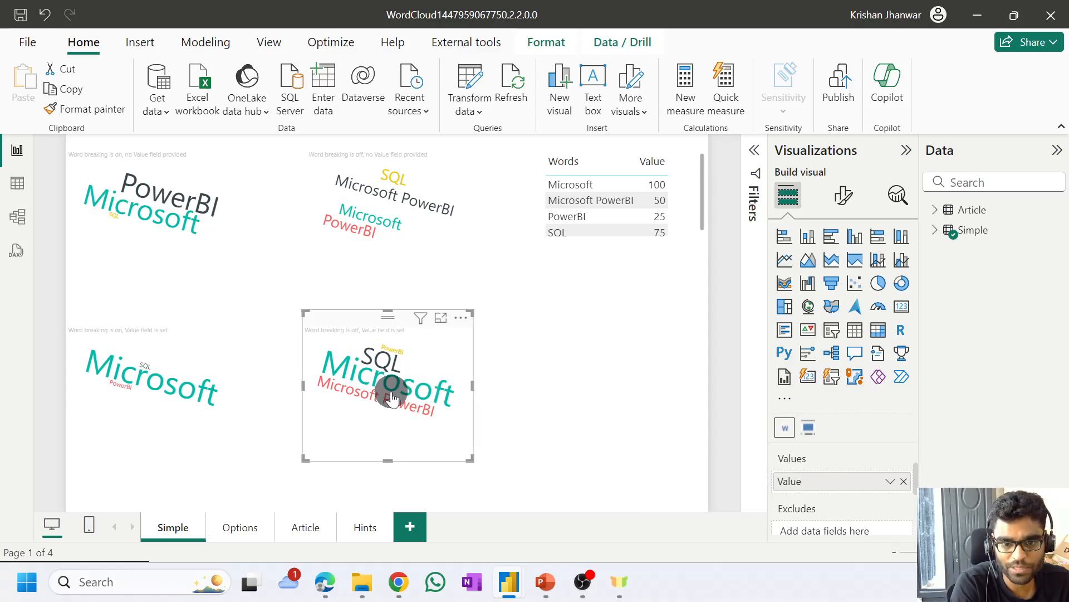
# - Review the Simple word cloud's fields, and examine both rotated word clouds on the Options page
pyautogui.scroll(-1, 871, 525)
pyautogui.scroll(2, 870, 519)
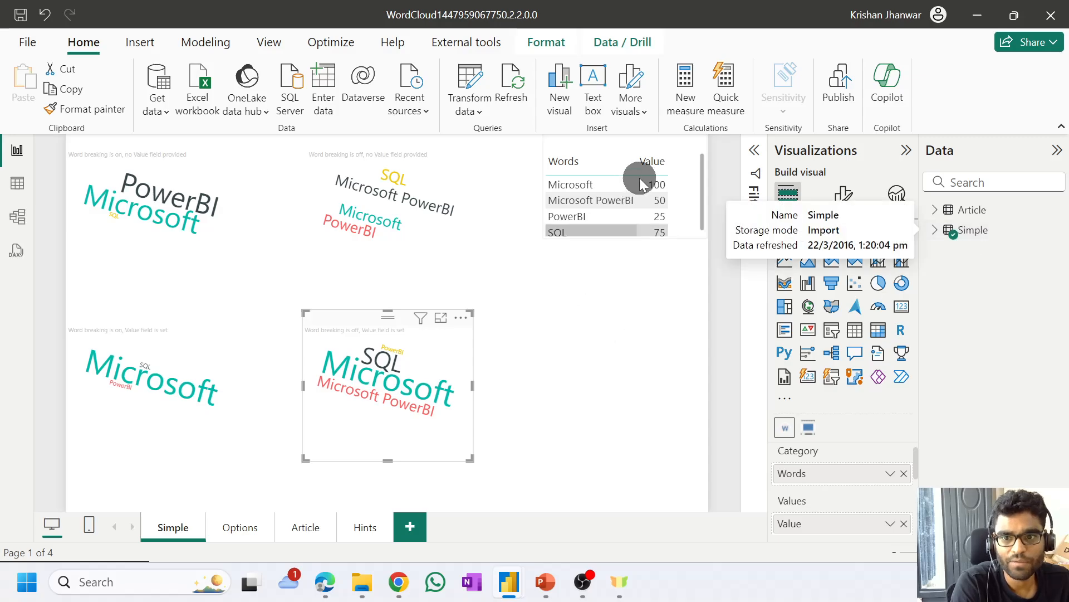
pyautogui.click(247, 534)
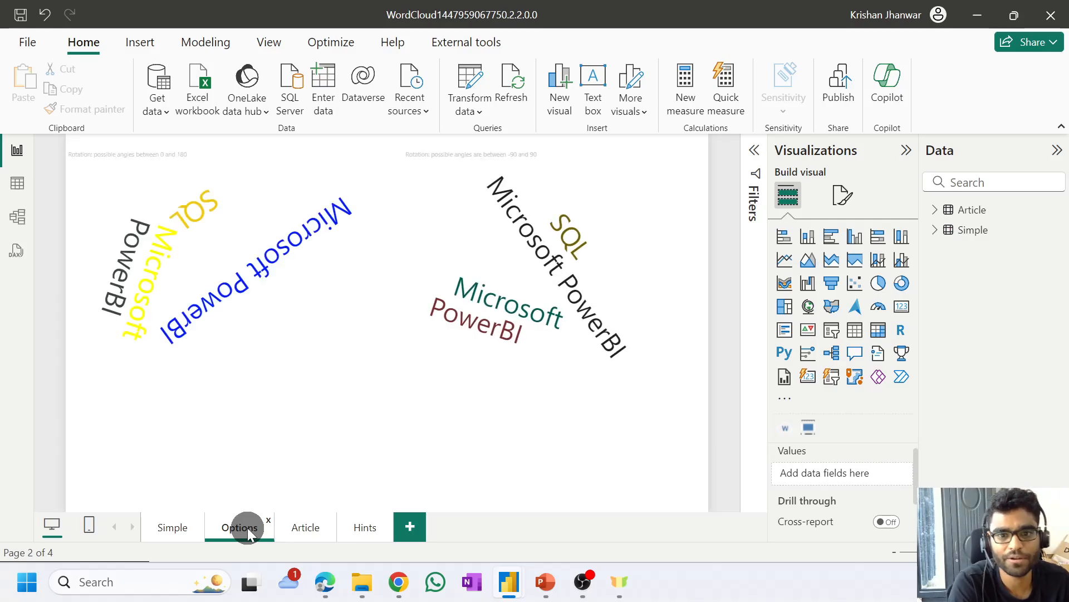
pyautogui.click(372, 256)
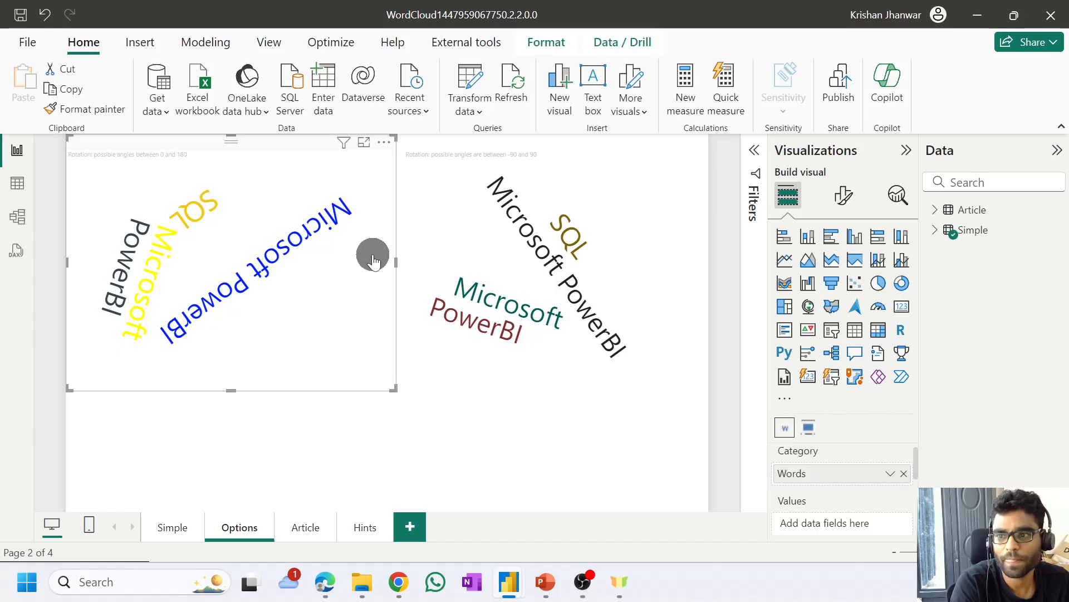
pyautogui.click(658, 233)
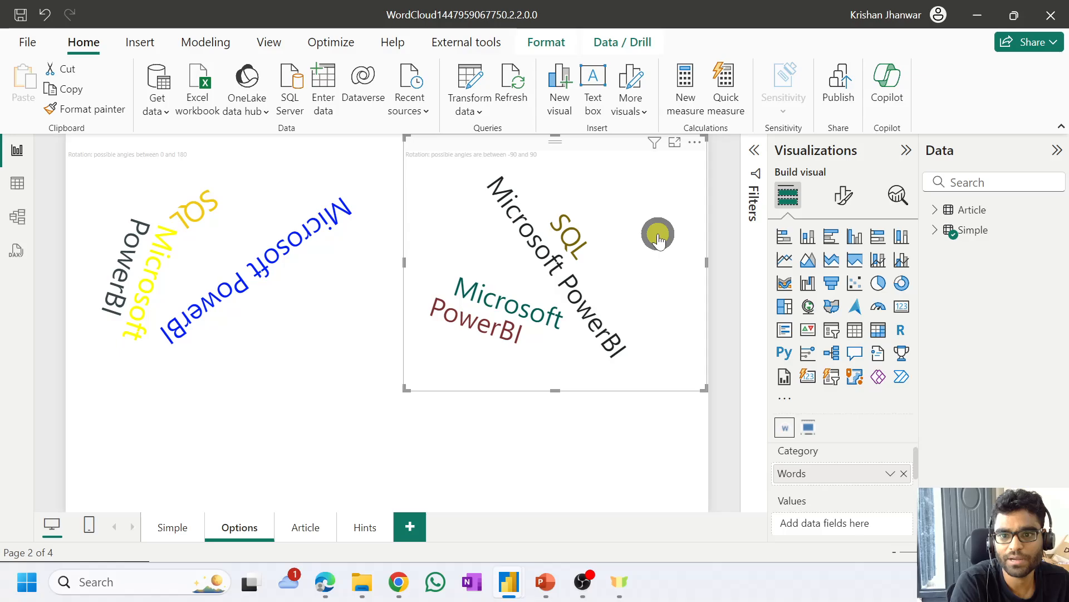
# - Open the Article page and inspect the frequency tooltips of the words cloud and Power
pyautogui.click(306, 529)
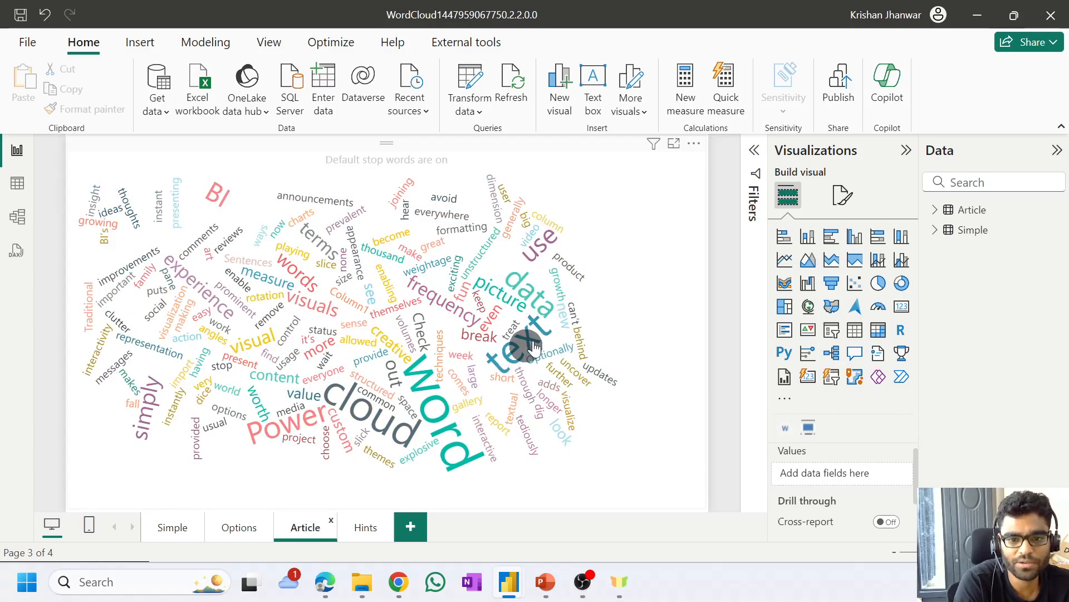
pyautogui.moveTo(444, 397)
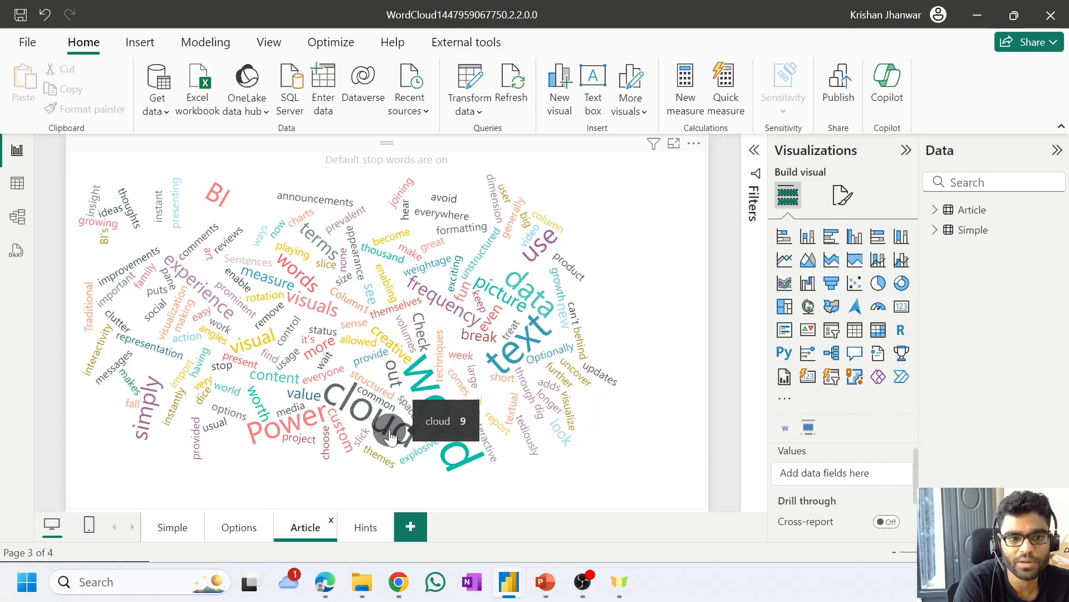
pyautogui.moveTo(326, 421)
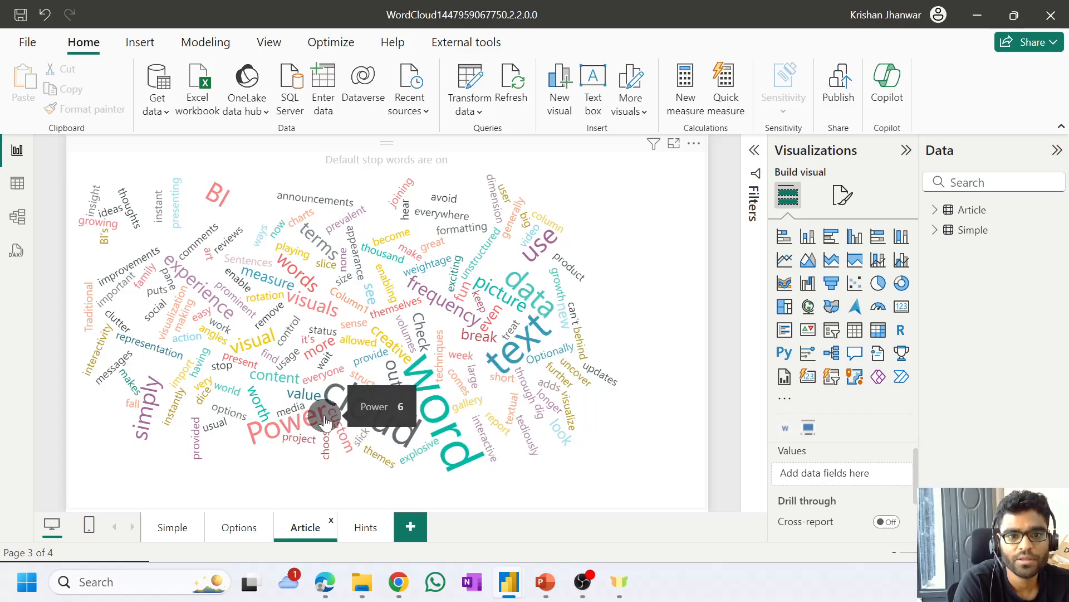
# - Select the Article word cloud, expand the Article table and examine the visual's Category, Values and Excludes fields
pyautogui.click(567, 213)
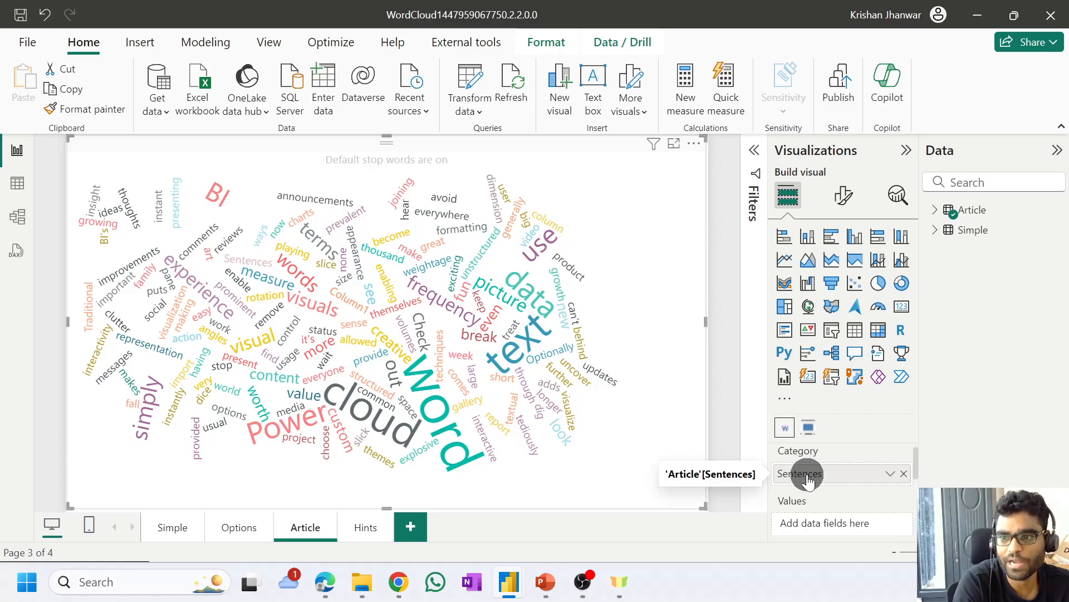
pyautogui.click(935, 210)
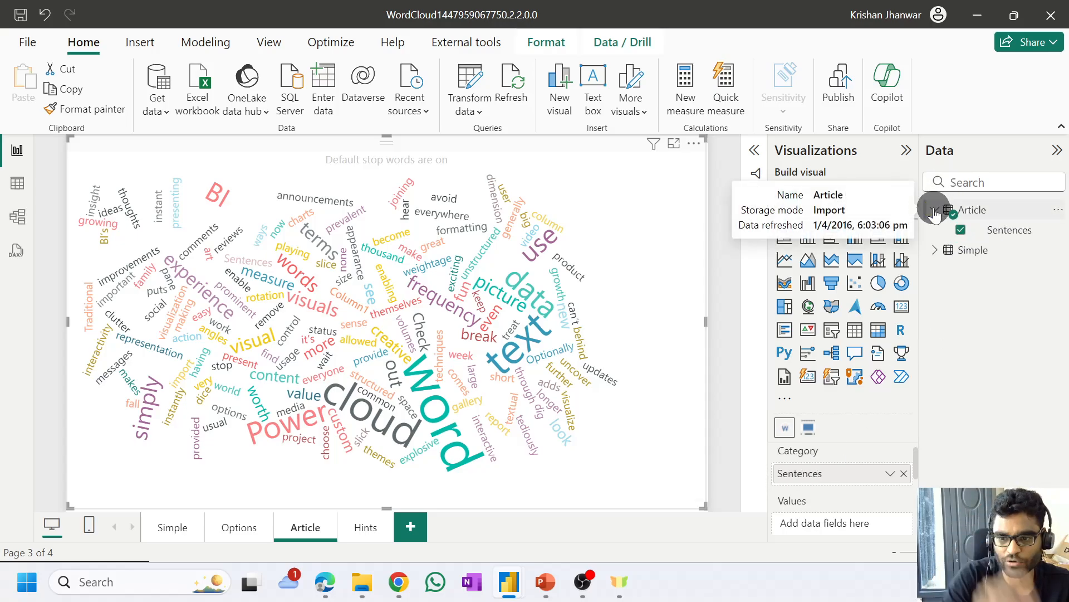
pyautogui.scroll(-2, 813, 496)
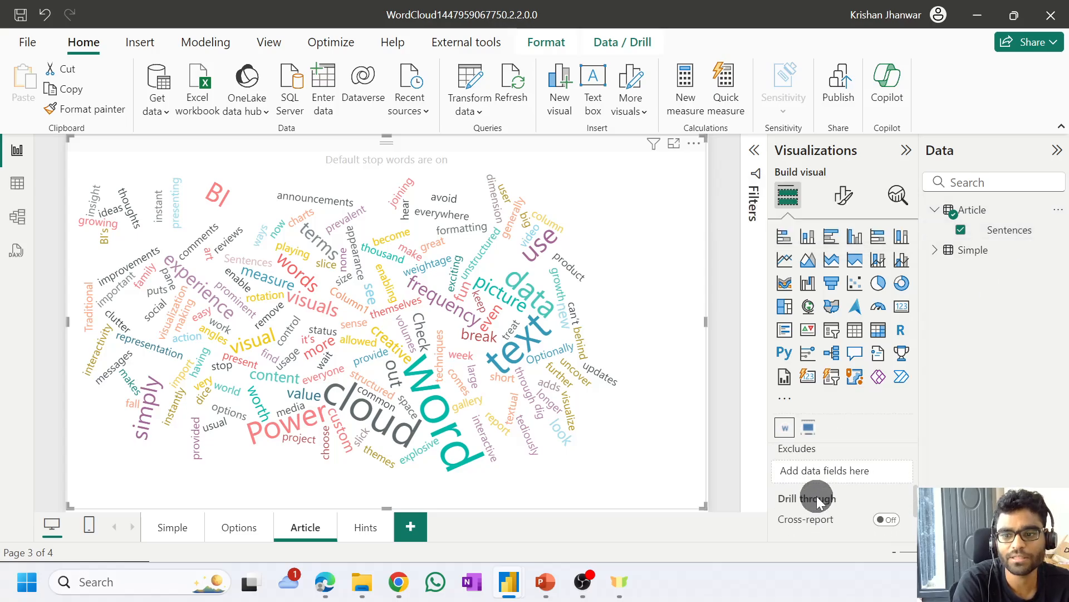
pyautogui.scroll(-1, 817, 496)
pyautogui.scroll(3, 818, 479)
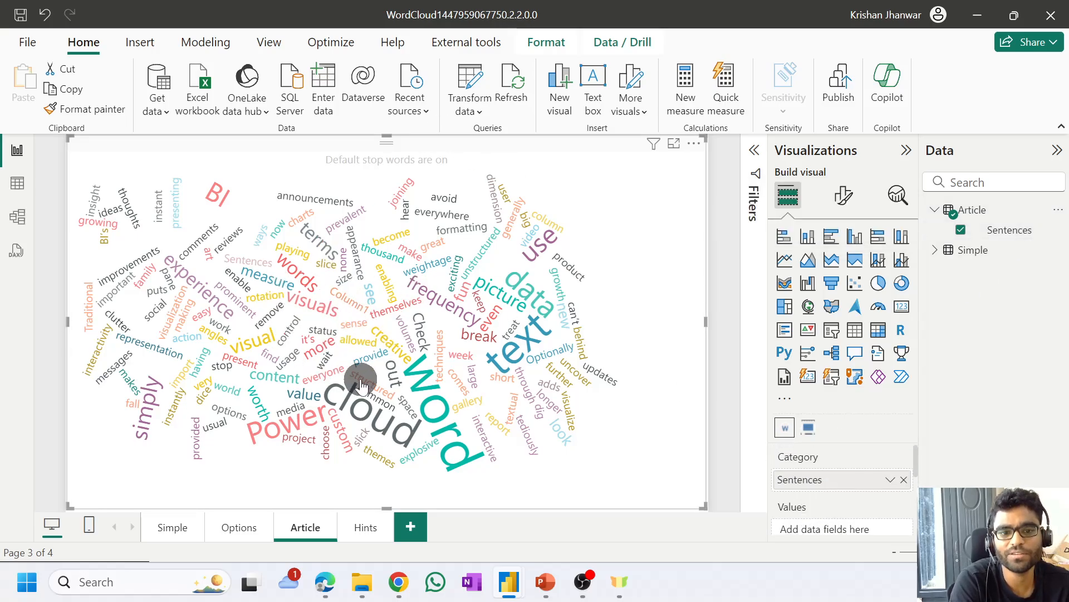
pyautogui.moveTo(361, 384)
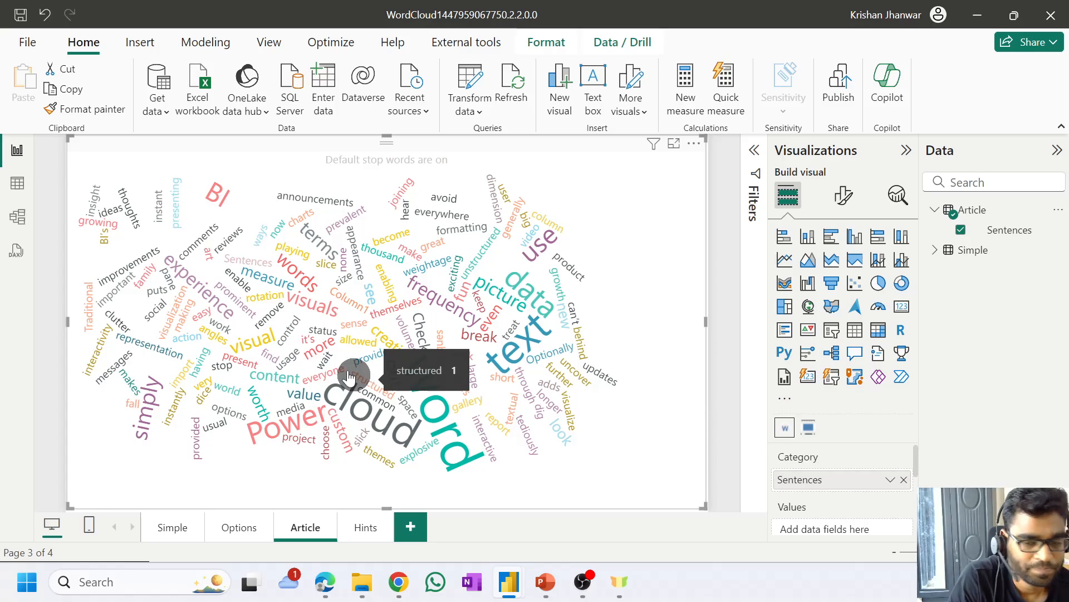
pyautogui.moveTo(177, 302)
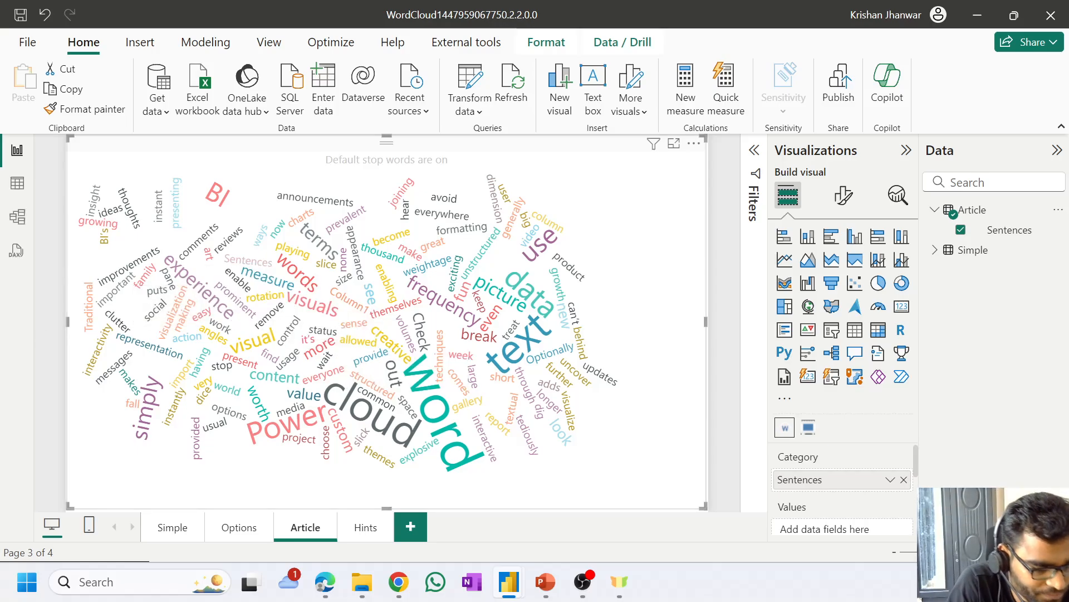
pyautogui.press('super+e')
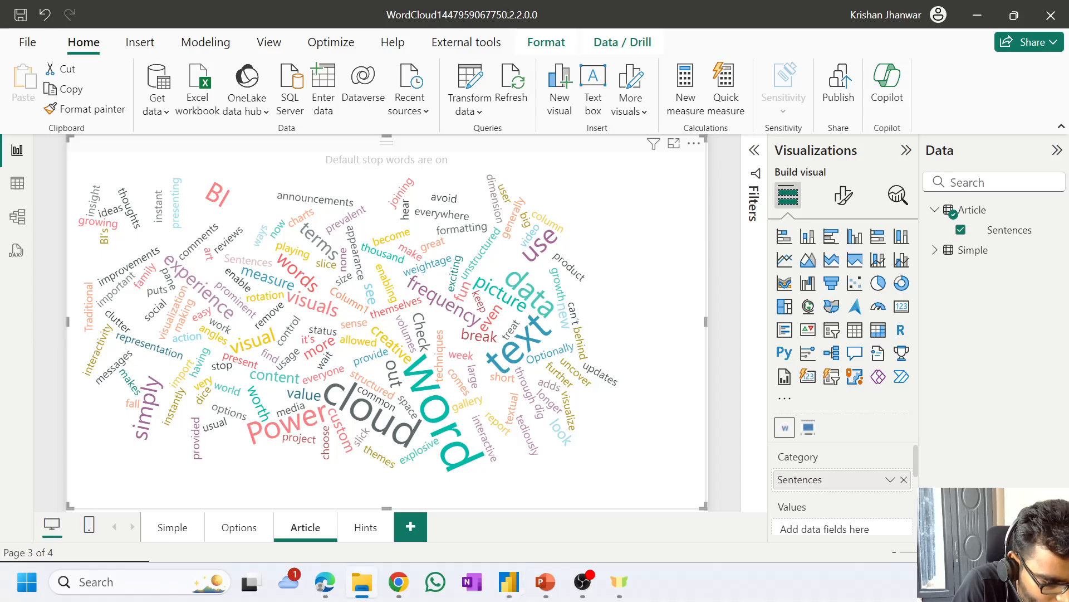
pyautogui.press('super+d')
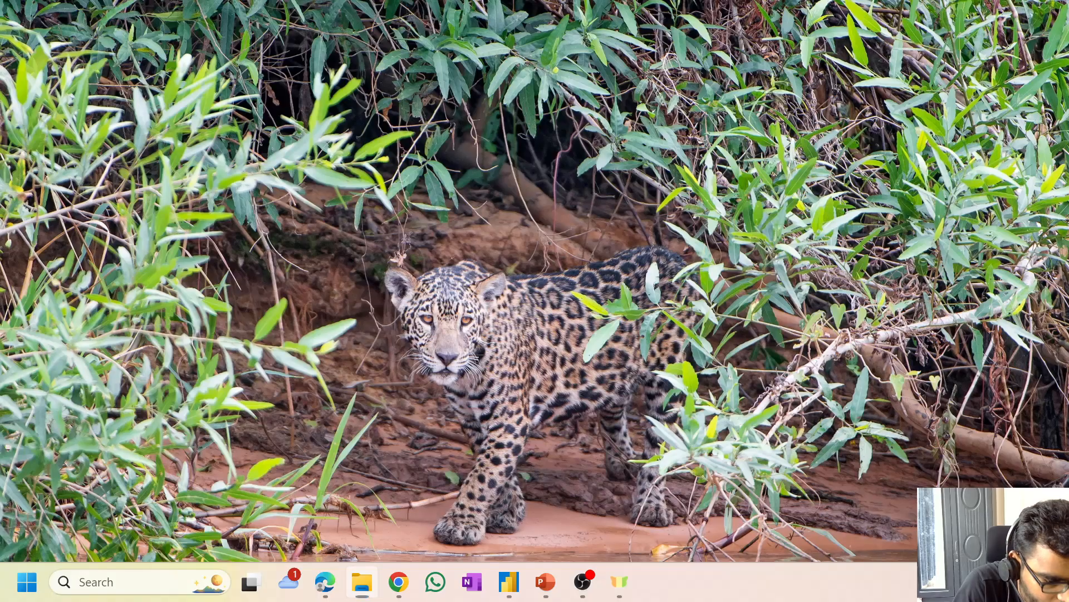
pyautogui.press('super+d')
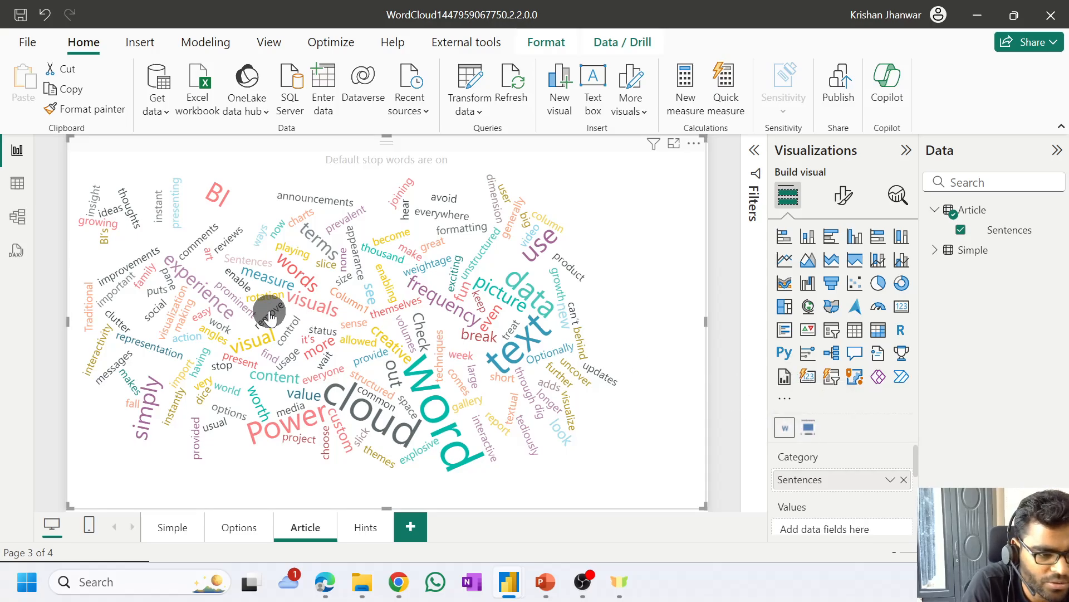
pyautogui.click(787, 400)
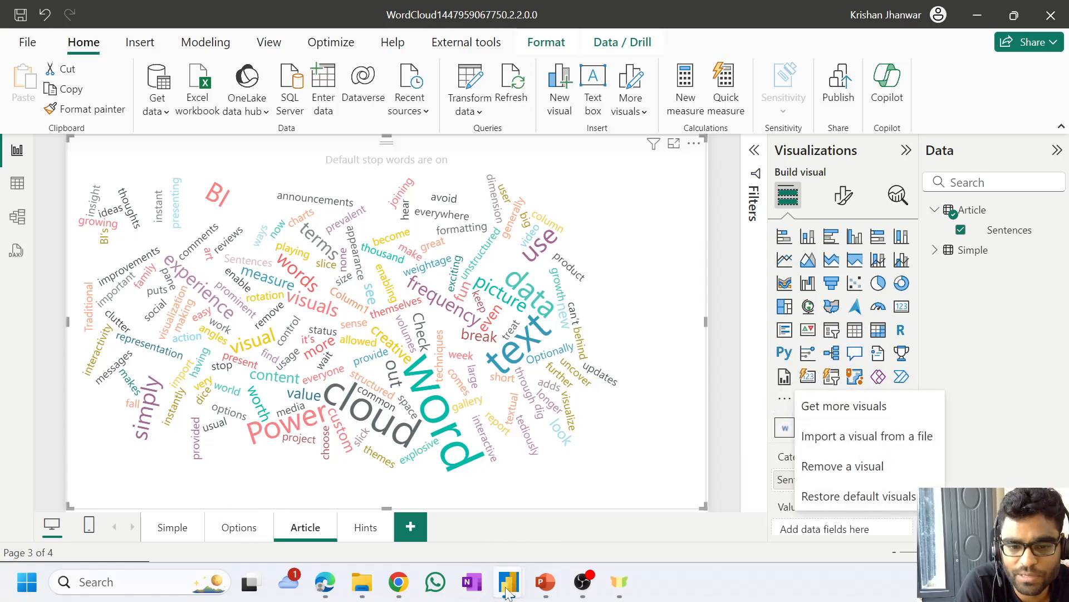
# - Switch to the Session 7 report and open Page 2 with the decomposition tree
pyautogui.moveTo(508, 582)
pyautogui.click(350, 492)
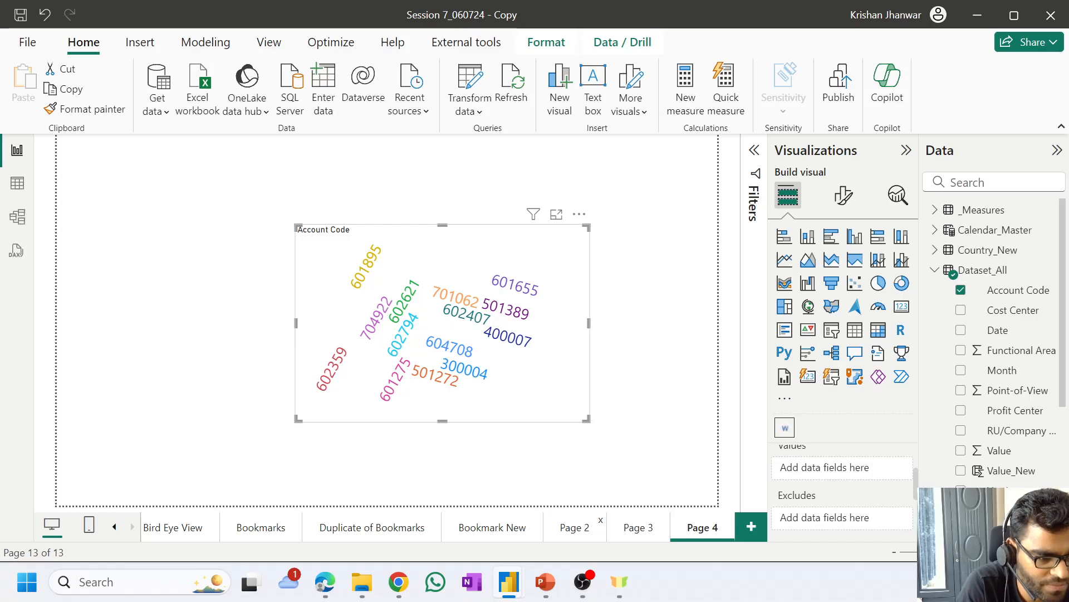
pyautogui.click(575, 527)
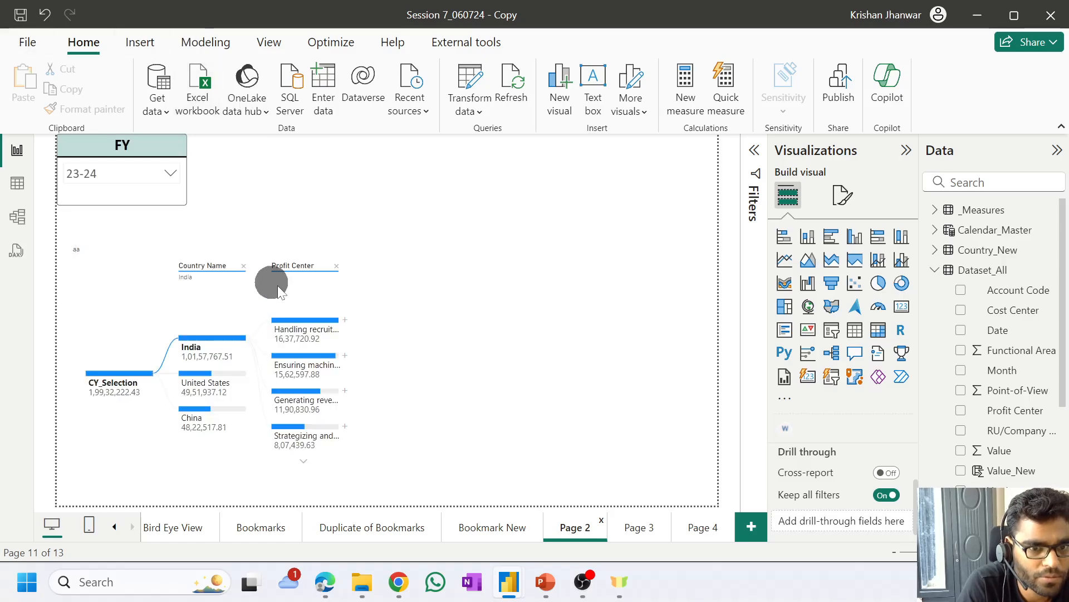
# - Narrow the decomposition tree on Page 2 to free the space beside it, and deselect it
pyautogui.click(366, 303)
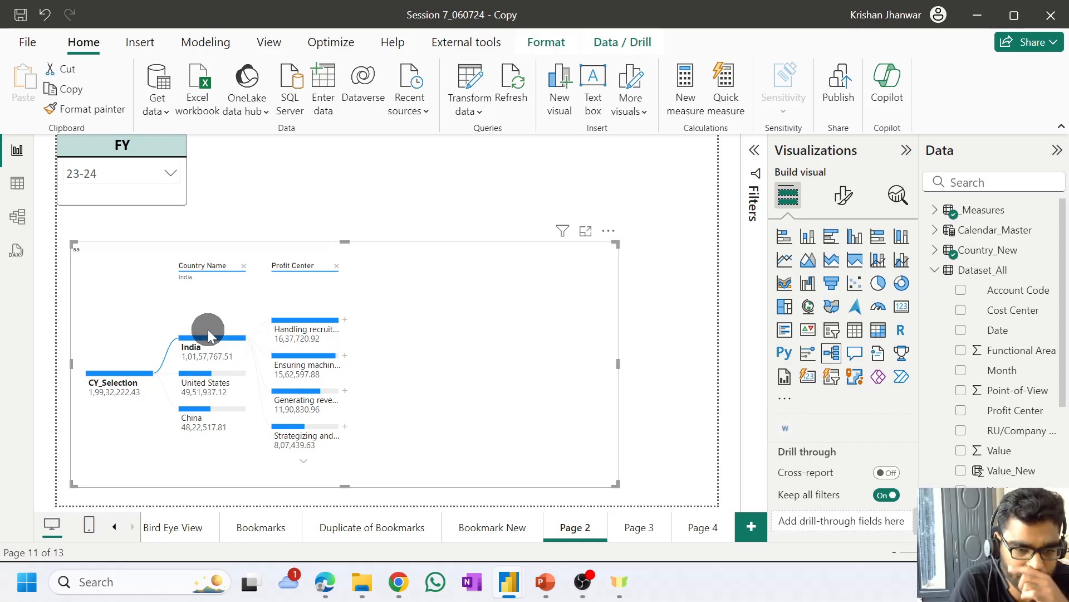
pyautogui.moveTo(312, 333)
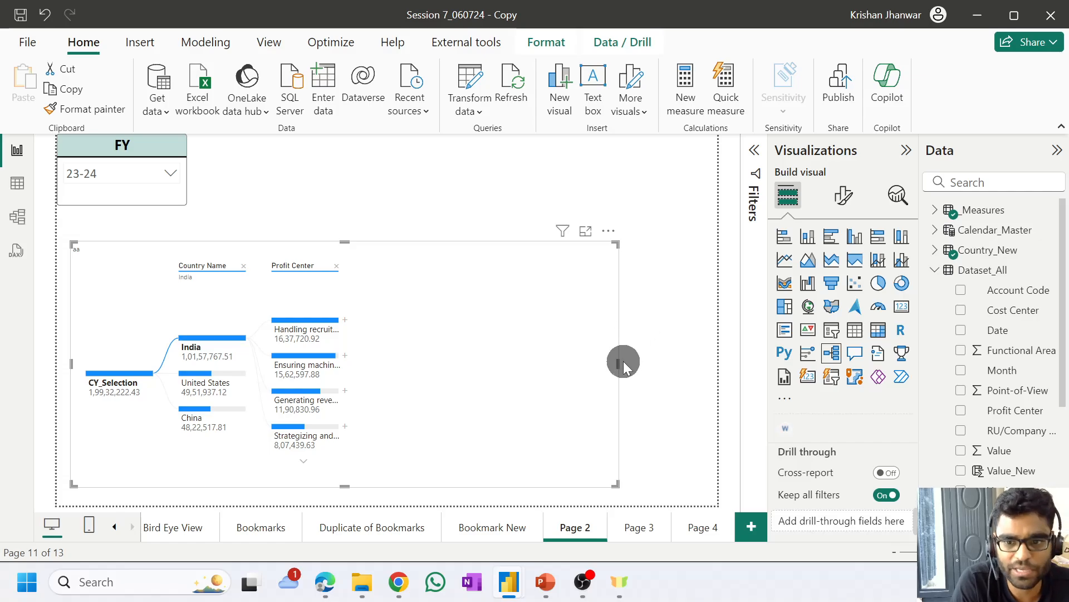
pyautogui.moveTo(619, 360); pyautogui.dragTo(421, 351)
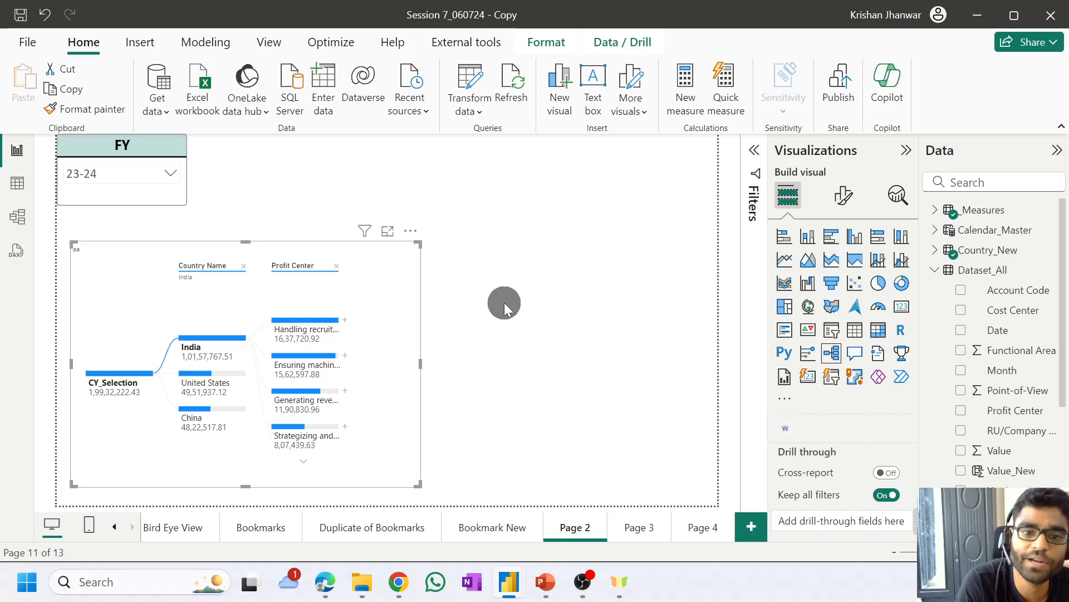
pyautogui.click(503, 301)
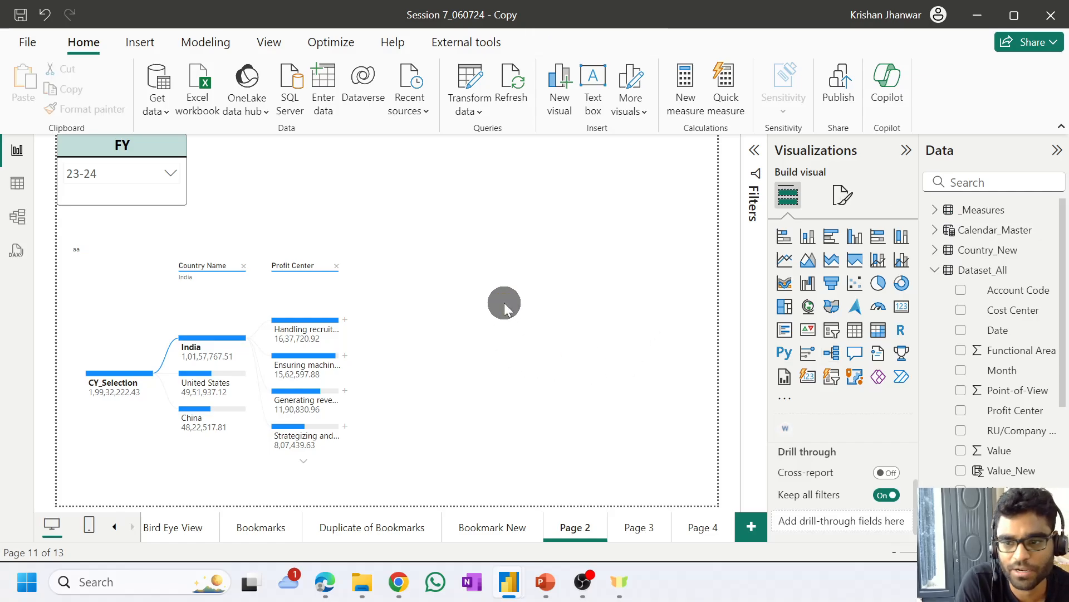
# - Open the Power BI visuals gallery, filter the available visuals by KPI and browse them
pyautogui.click(783, 398)
pyautogui.click(852, 415)
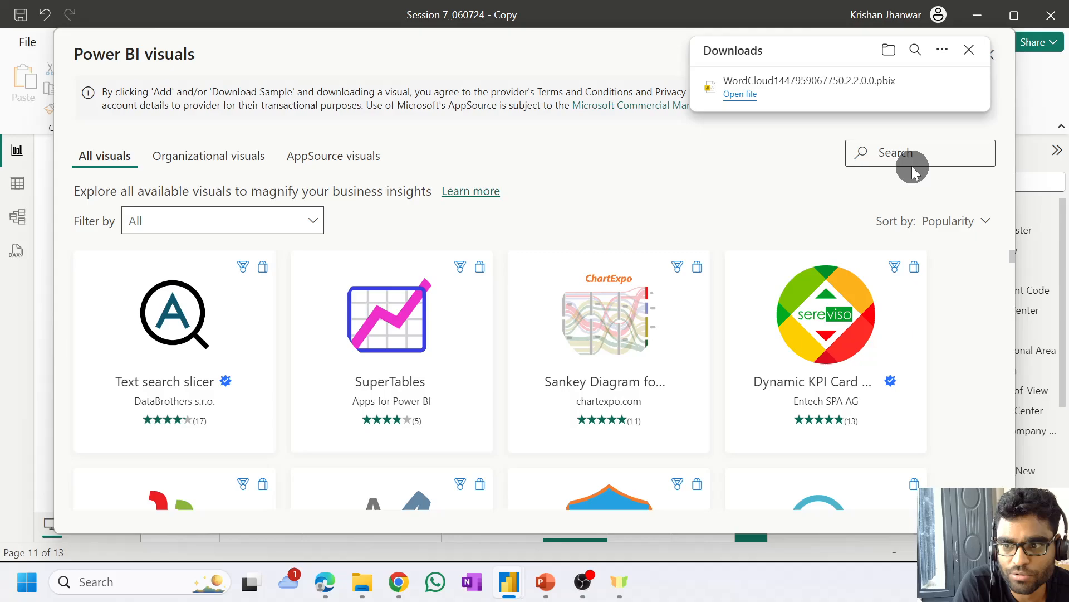
pyautogui.click(217, 218)
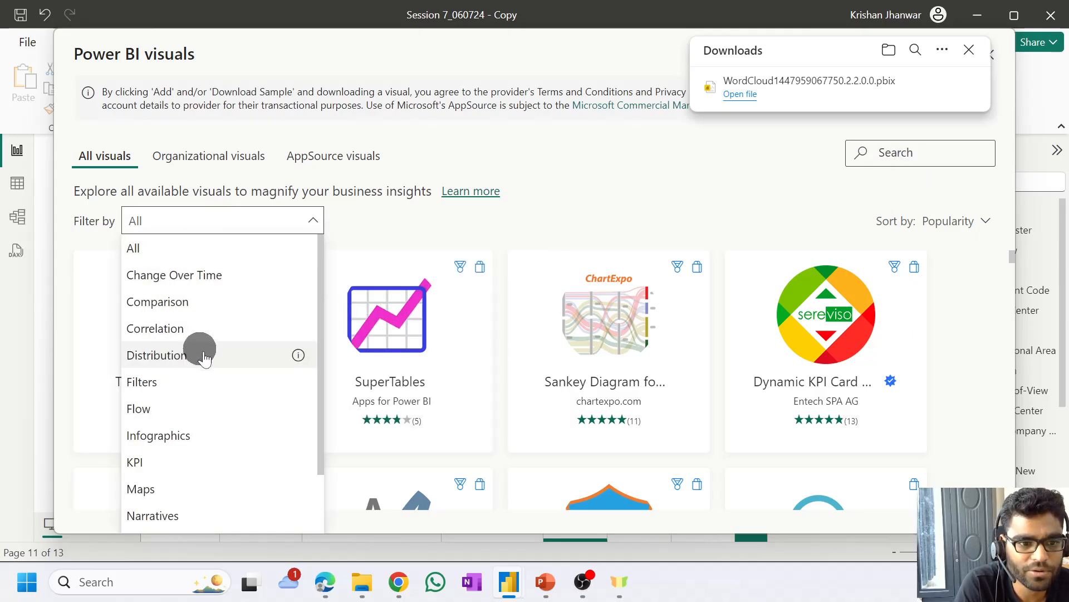
pyautogui.scroll(-1, 217, 463)
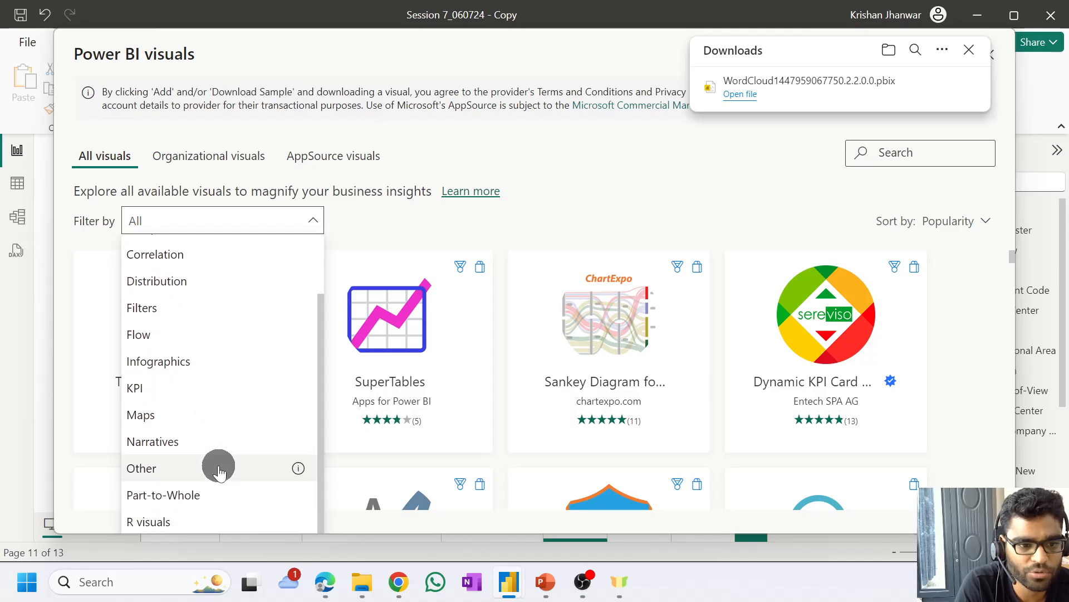
pyautogui.click(188, 383)
pyautogui.scroll(-5, 603, 459)
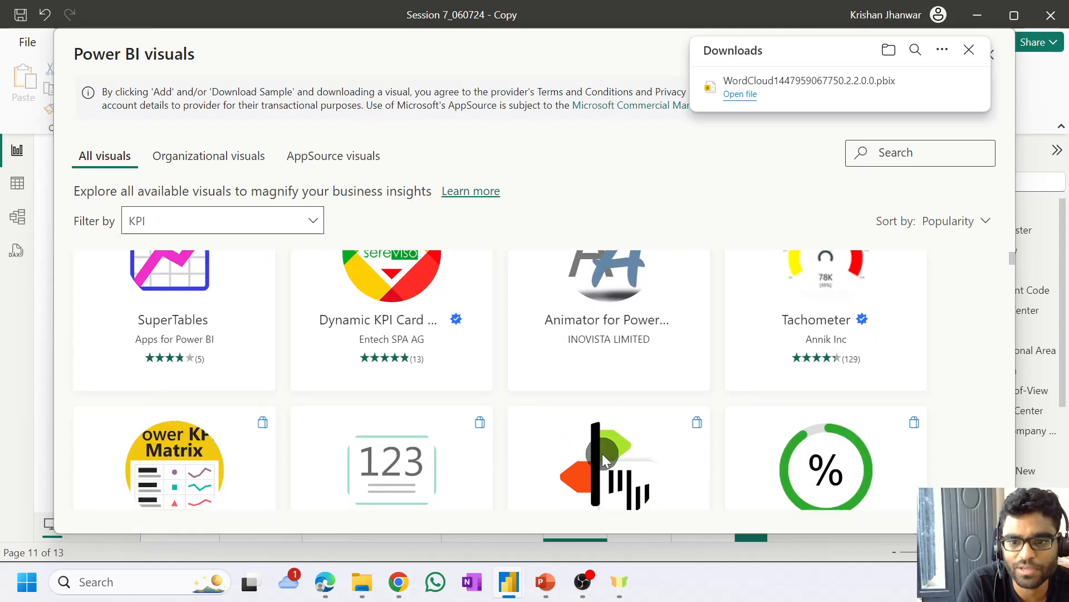
# - Browse further through the KPI-filtered visuals in the Power BI visuals gallery
pyautogui.scroll(-1, 634, 398)
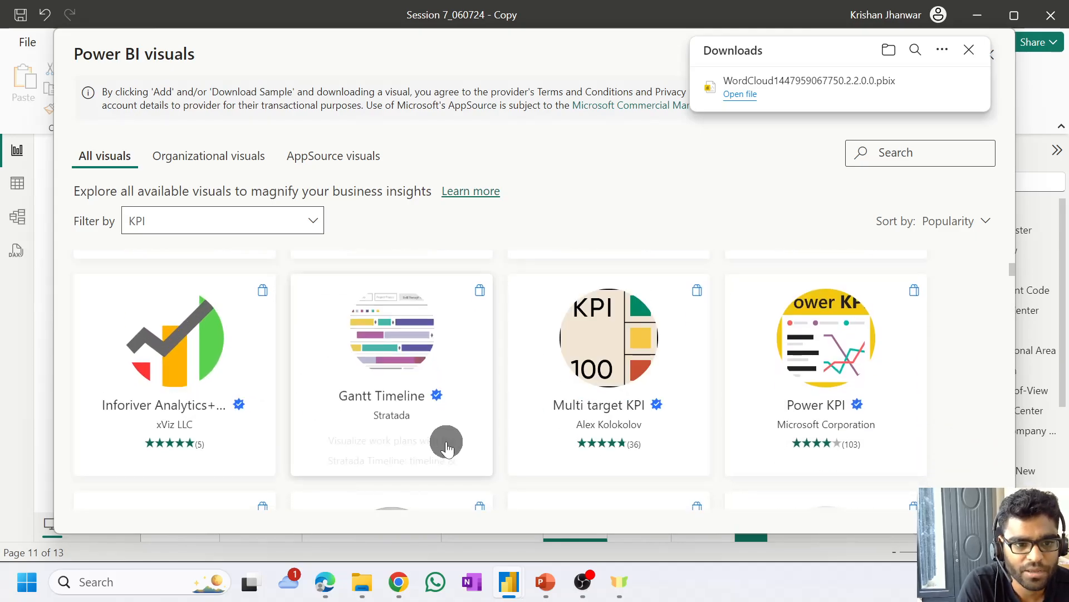
pyautogui.scroll(8, 447, 440)
pyautogui.scroll(-6, 446, 440)
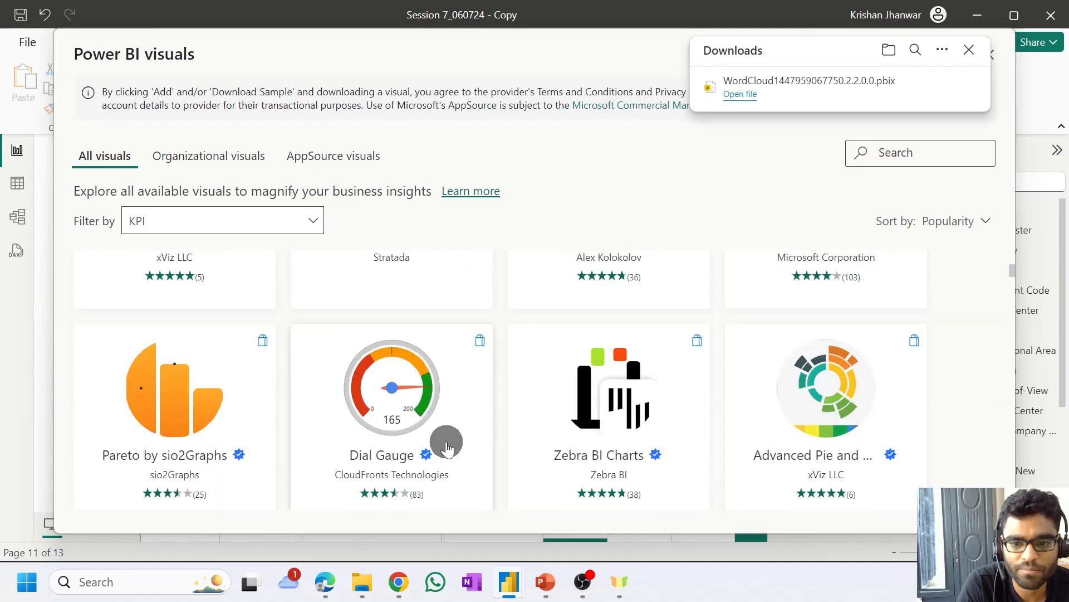
pyautogui.scroll(-3, 637, 357)
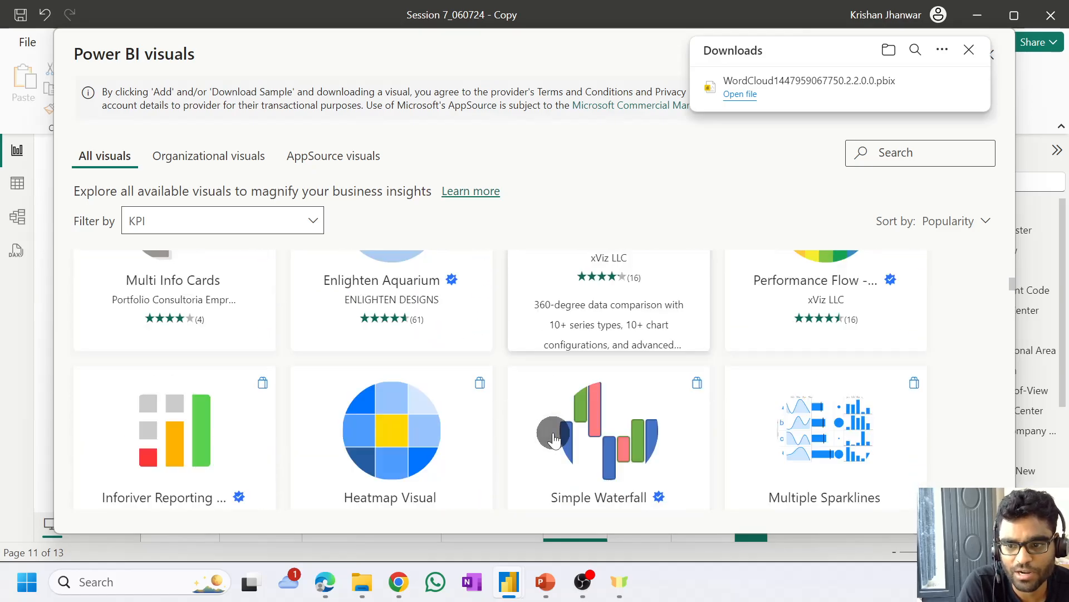
pyautogui.scroll(-3, 348, 363)
pyautogui.scroll(10, 347, 363)
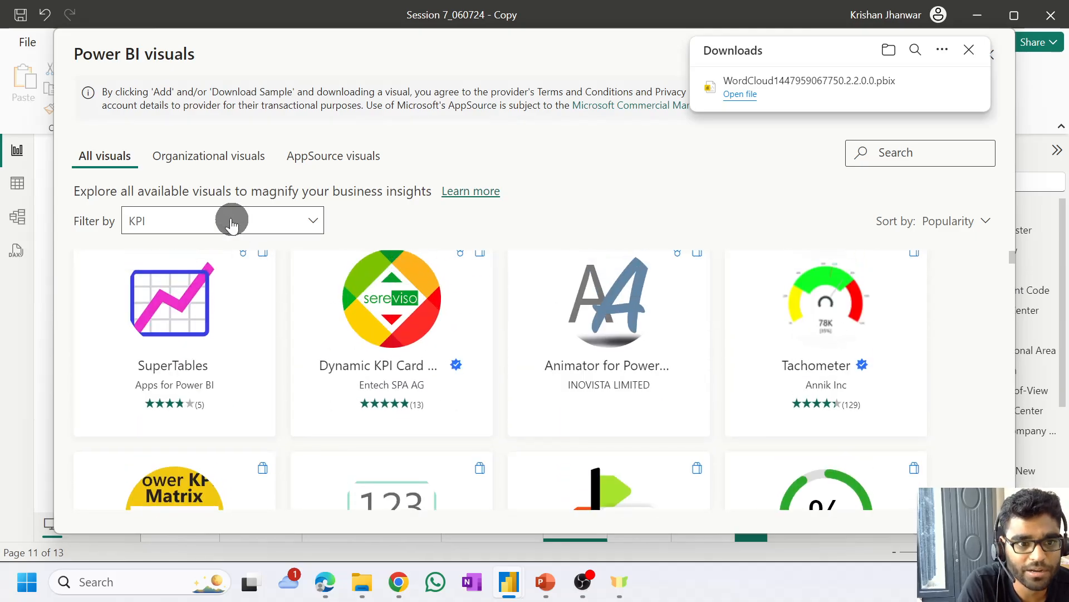
# - Reset the visuals gallery filter to All and search the gallery for "decom"
pyautogui.click(222, 218)
pyautogui.click(159, 247)
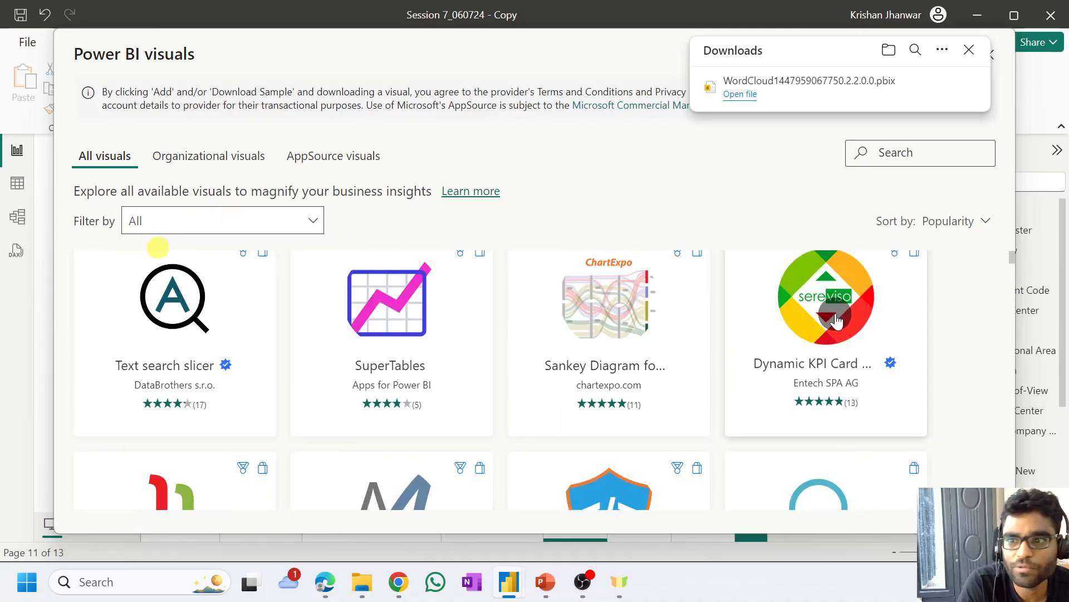
pyautogui.click(895, 151)
pyautogui.write('decom')
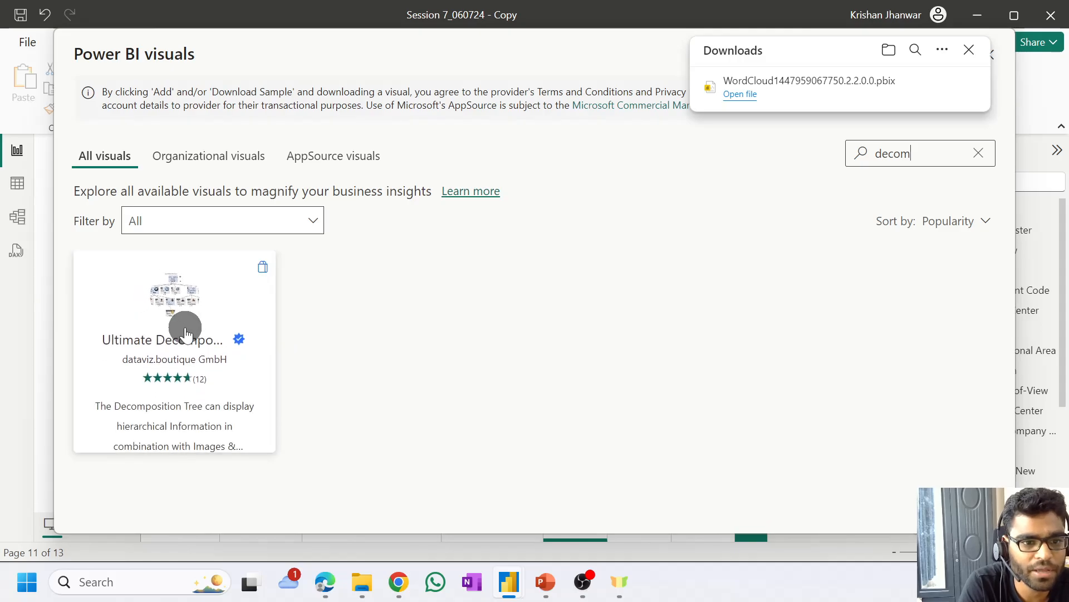
# - Open the Ultimate Decomposition Tree visual's details, review its preview images, and add the visual to the report
pyautogui.click(185, 327)
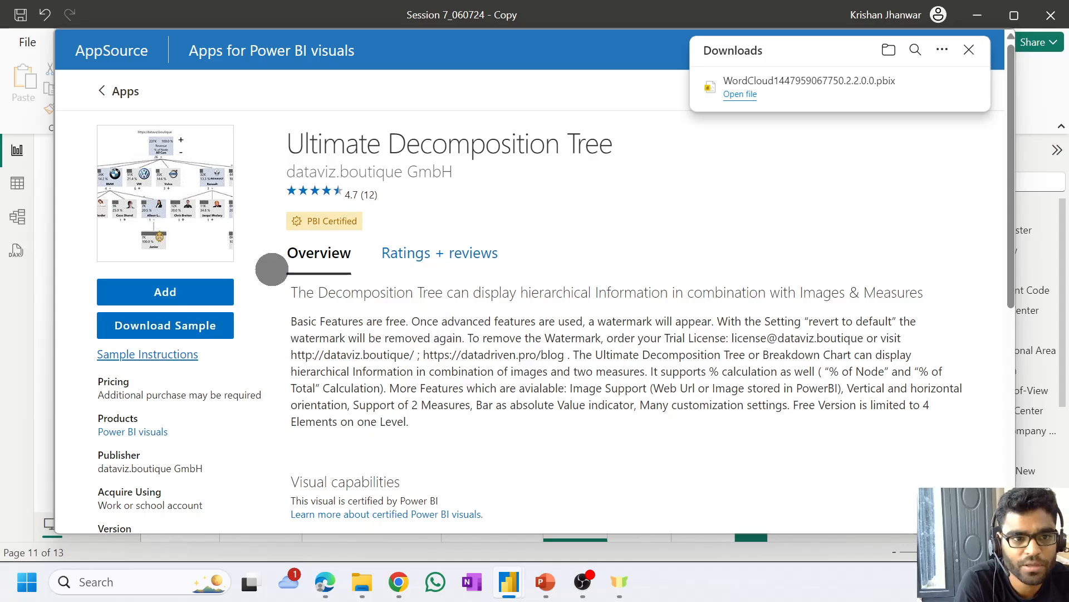
pyautogui.scroll(-7, 453, 363)
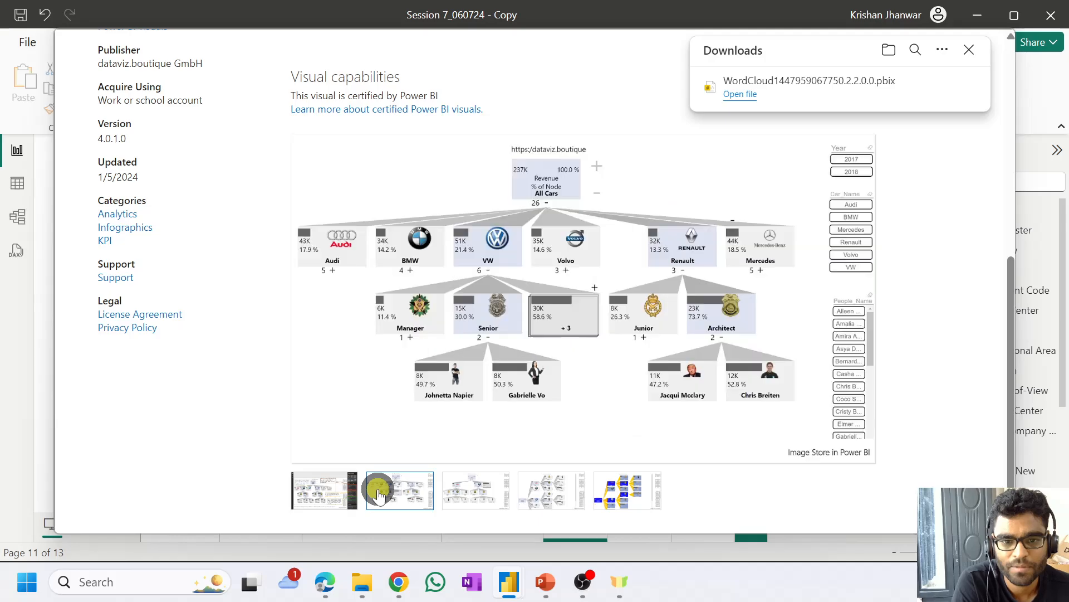
pyautogui.scroll(7, 555, 284)
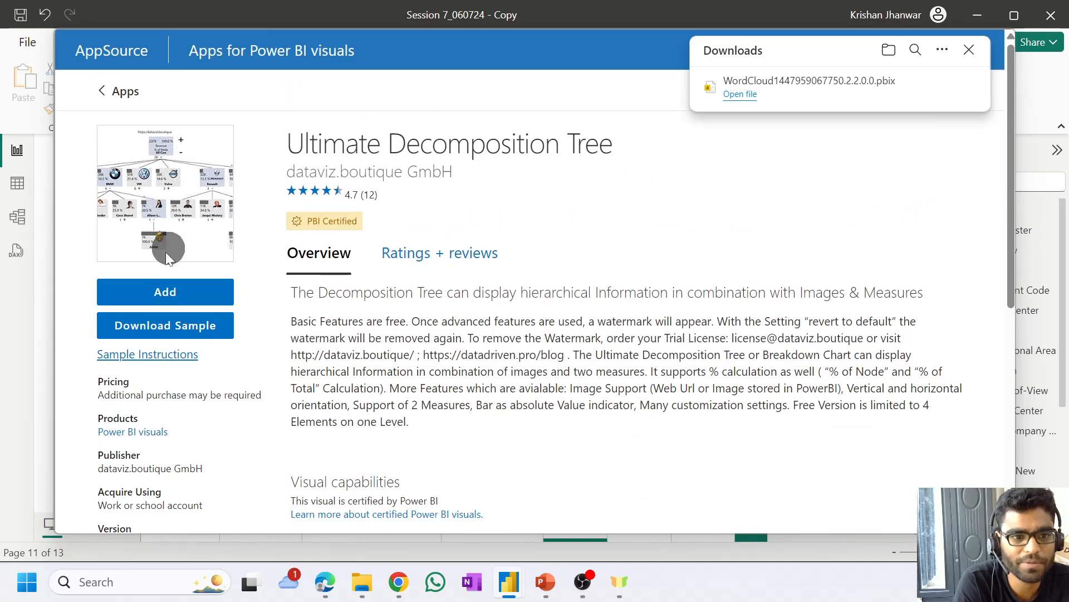
pyautogui.click(161, 295)
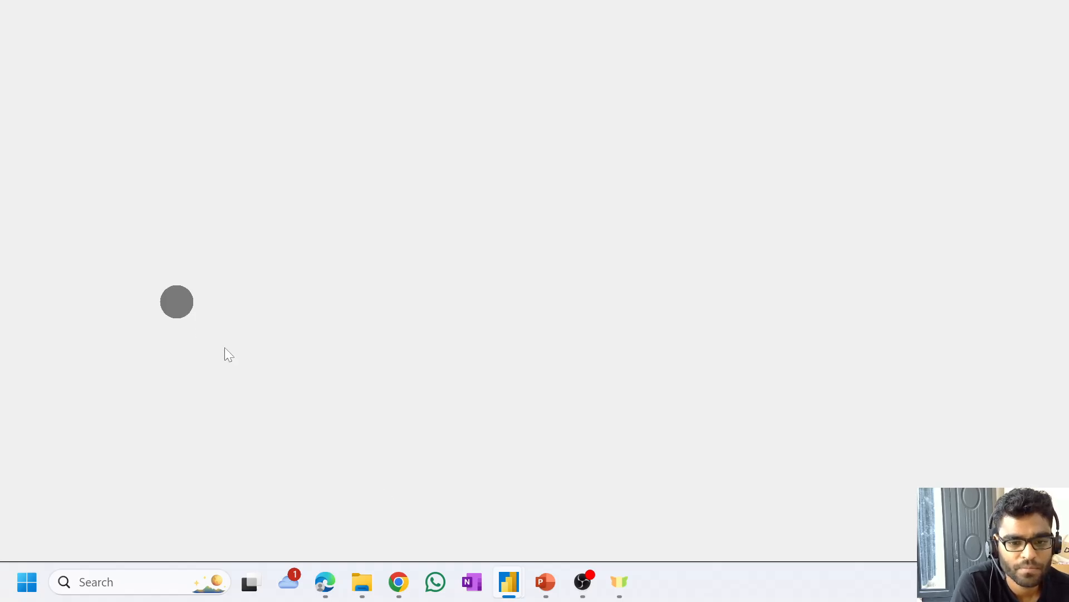
pyautogui.moveTo(403, 577)
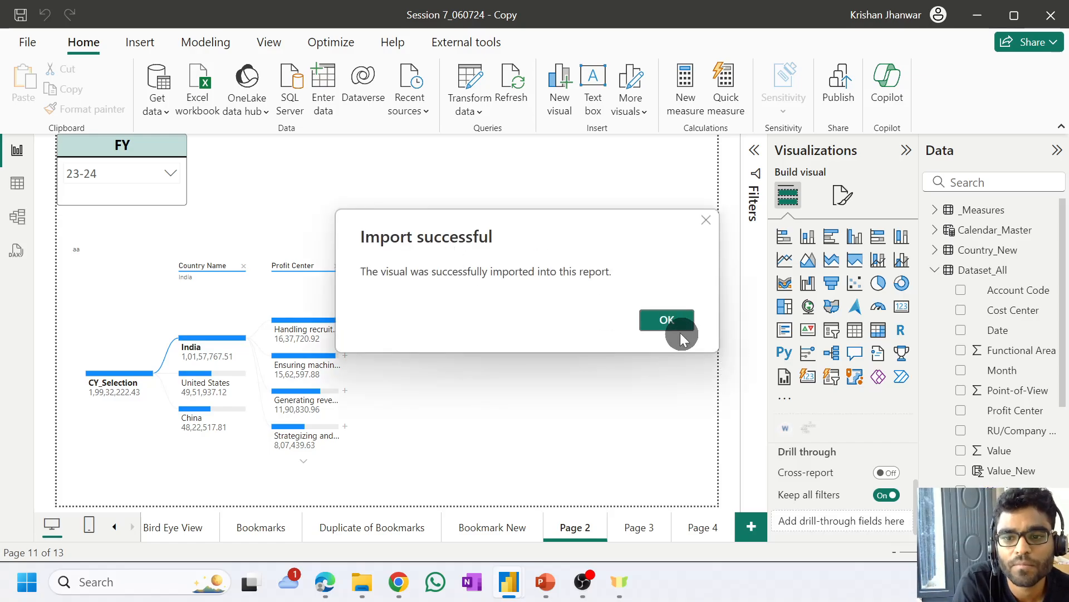
pyautogui.click(668, 318)
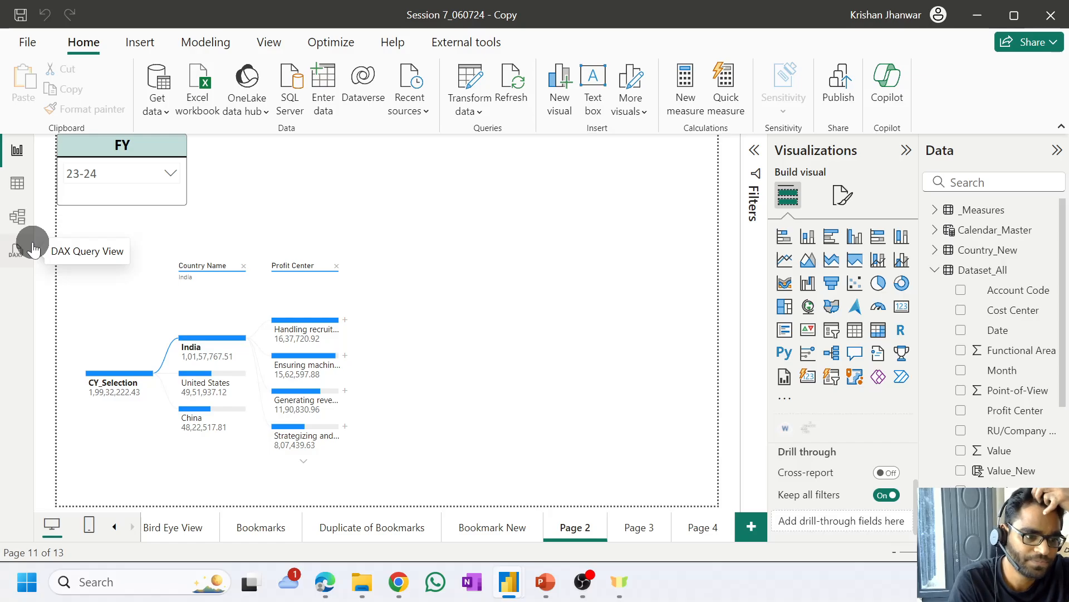
# - Close the Session 7 report and the WordCloud sample report, discarding the sample's changes
pyautogui.click(424, 183)
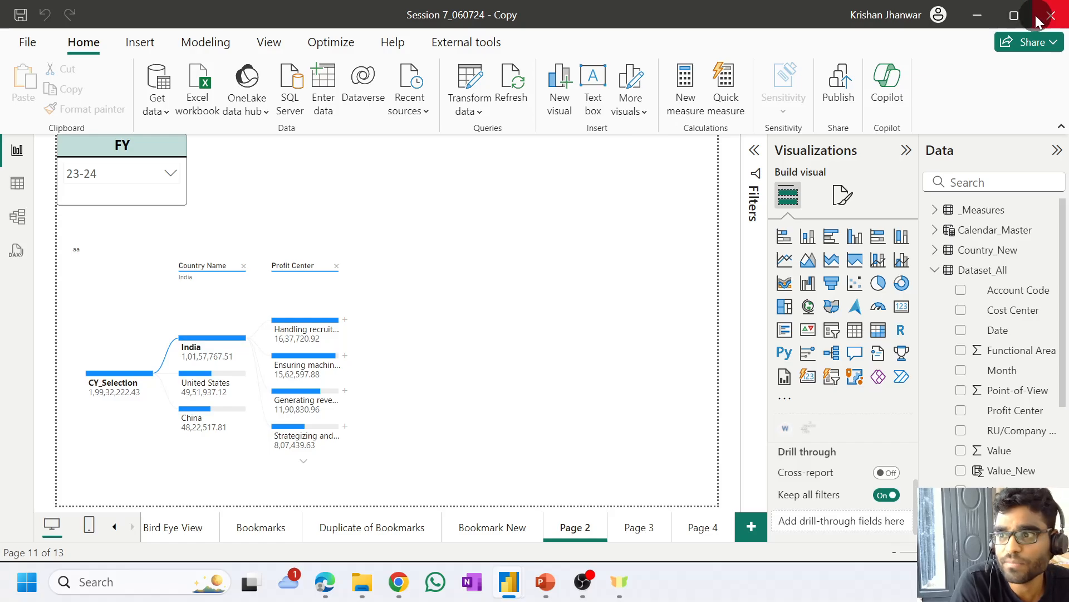
pyautogui.click(1055, 27)
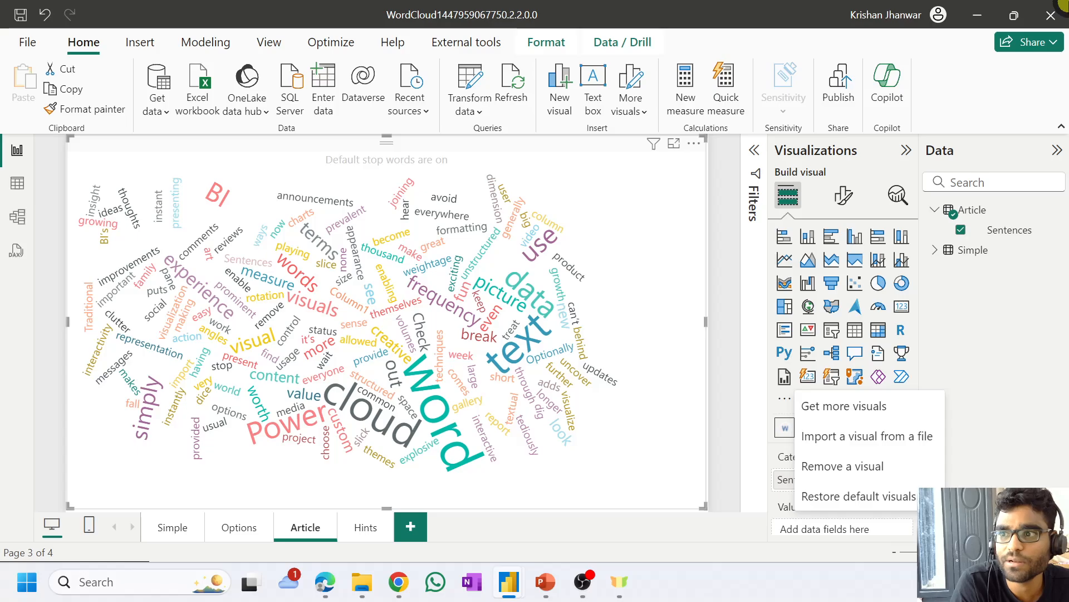
pyautogui.click(1054, 17)
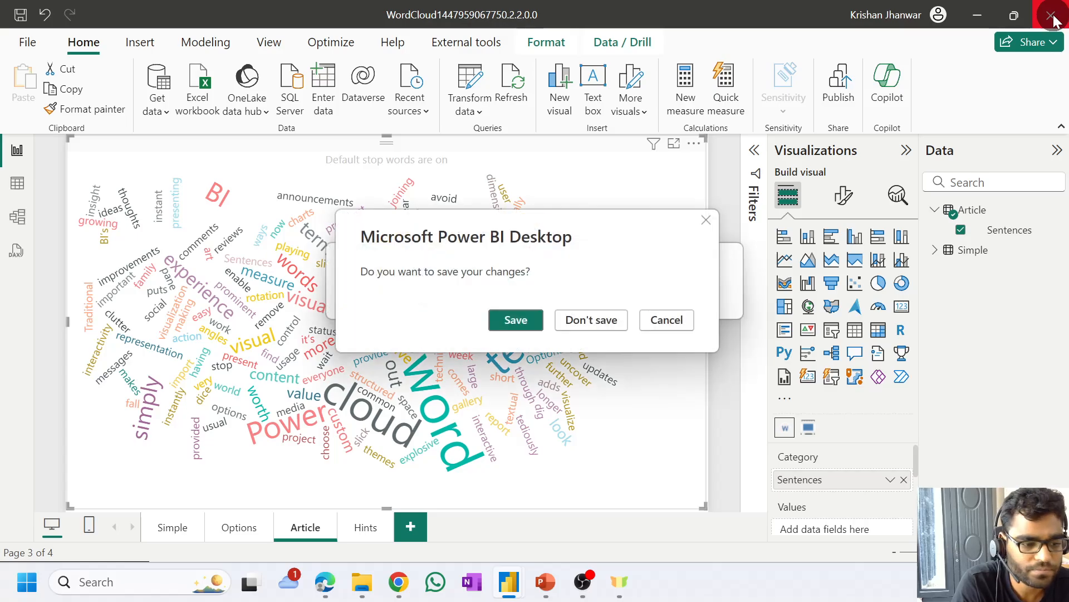
pyautogui.click(586, 322)
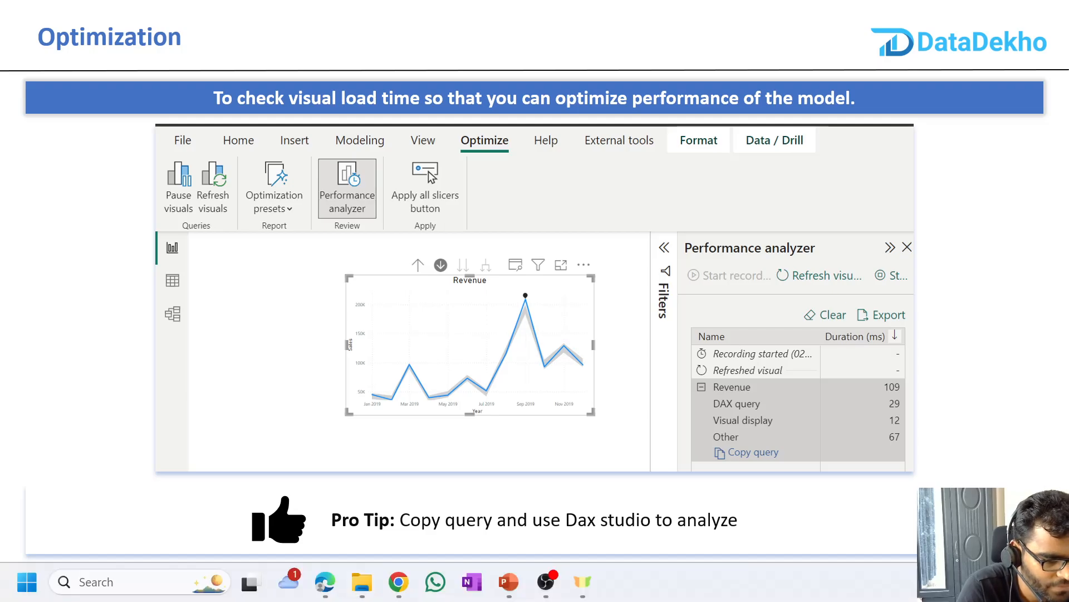
# - Open the "Gantt chart, calendar" report in Power BI Desktop
pyautogui.click(619, 582)
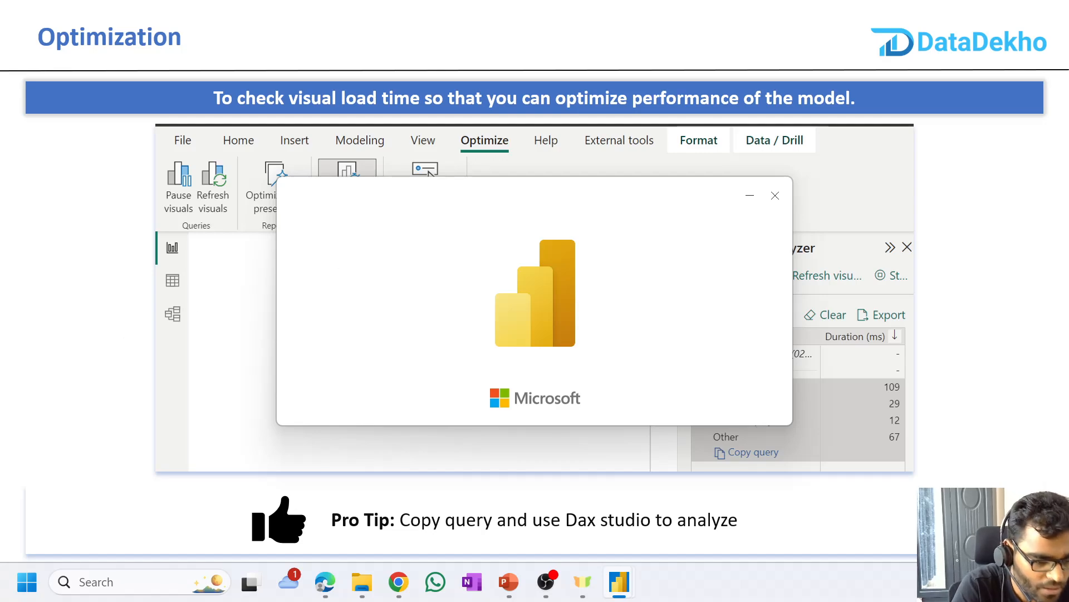
pyautogui.press('super+d')
pyautogui.press('super+d')
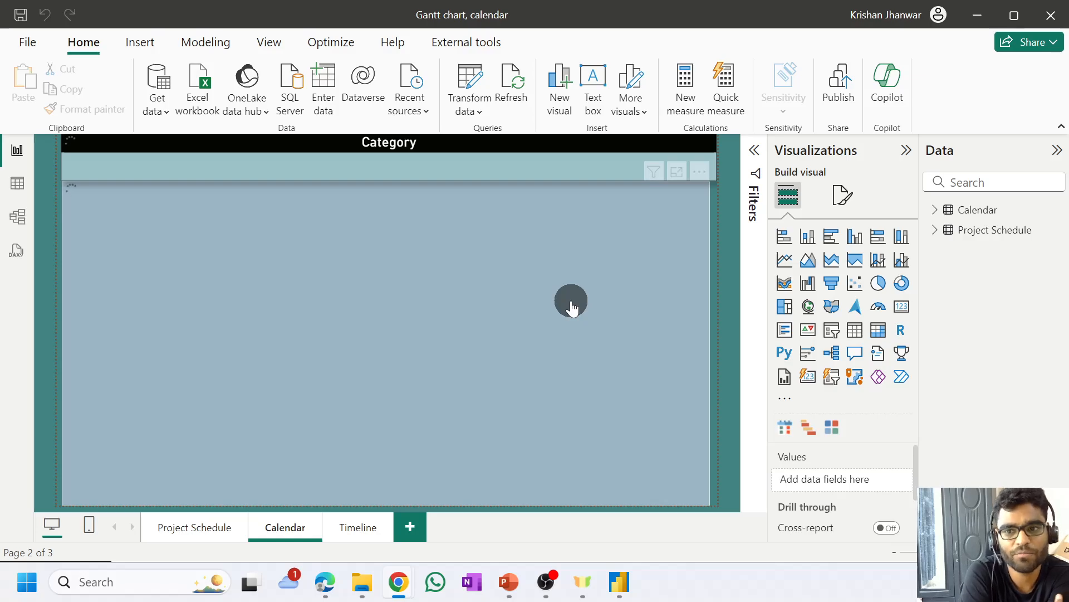
# - Switch to Microsoft Edge and search the web for "zebra bi chart" in a new tab
pyautogui.click(329, 587)
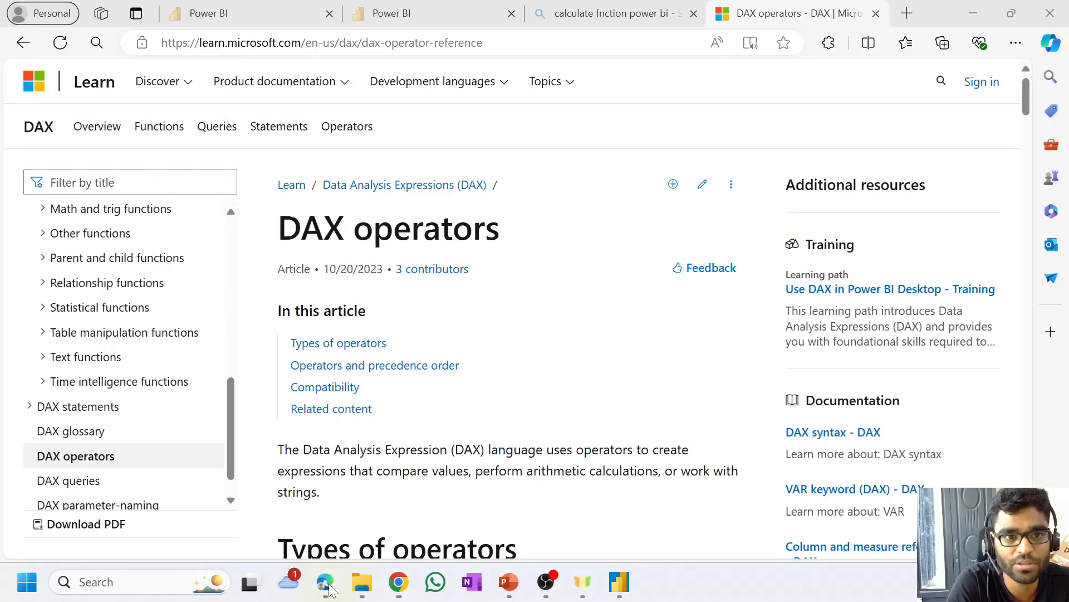
pyautogui.click(907, 14)
pyautogui.write('zebra ')
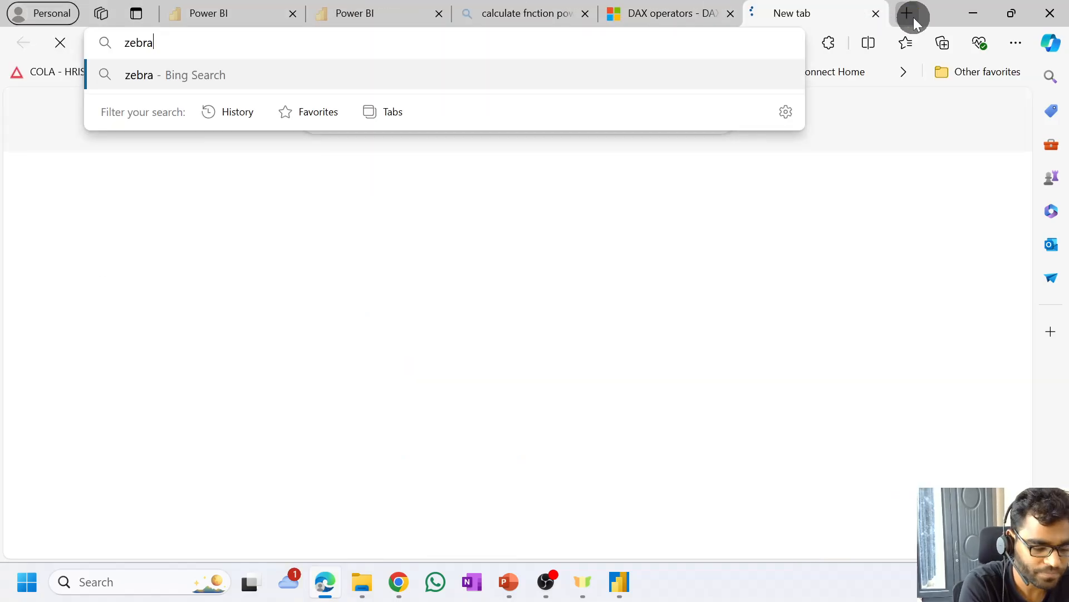
pyautogui.write('bi chart')
pyautogui.press('Return')
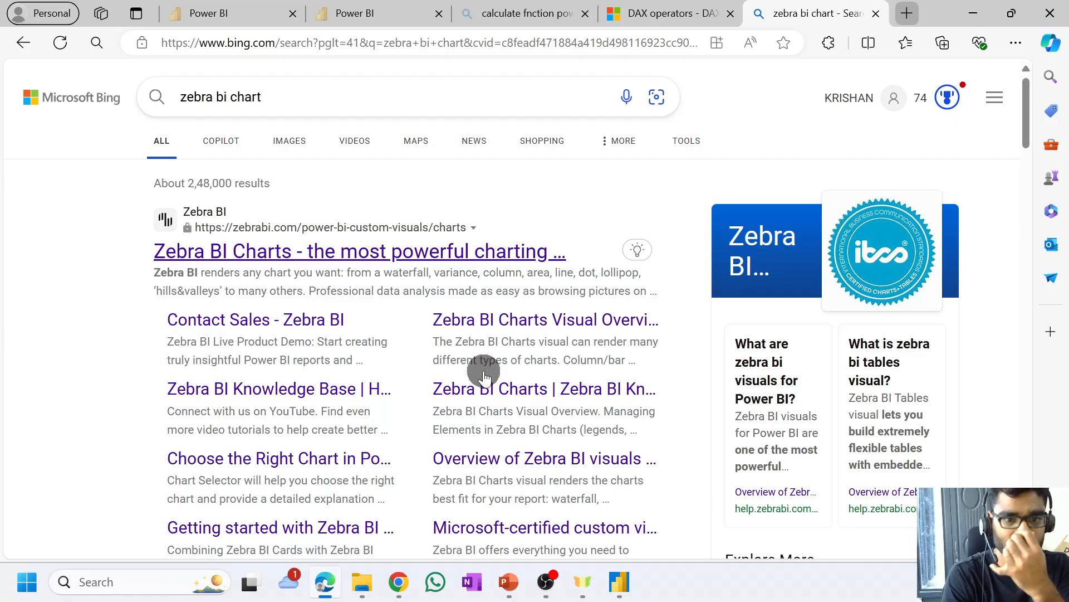
# - Open the image results for Zebra BI charts, page through the enlarged examples, and close the image viewer
pyautogui.scroll(-8, 482, 370)
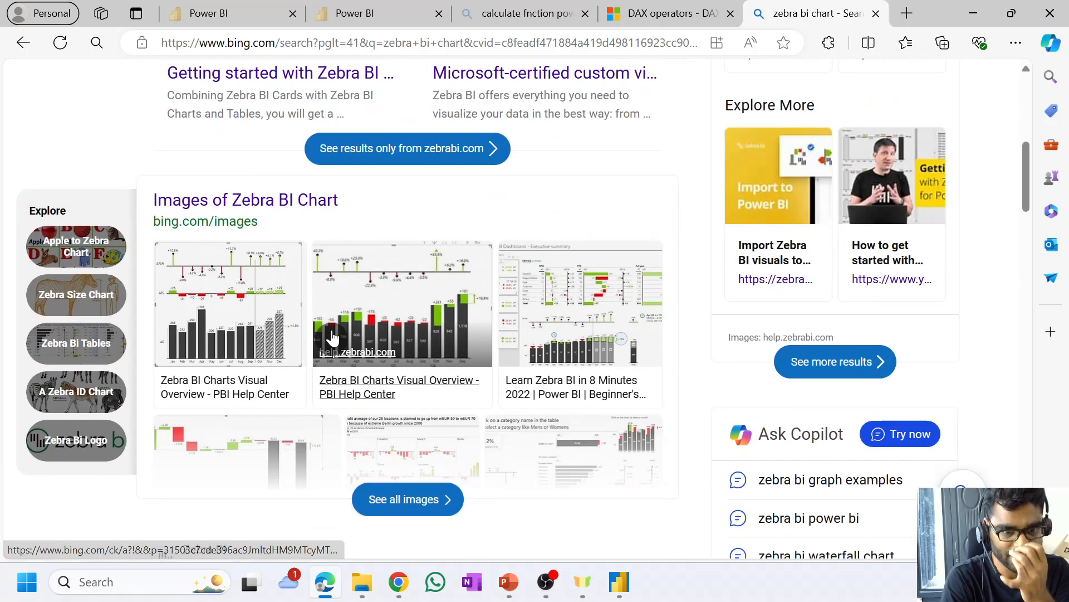
pyautogui.click(240, 320)
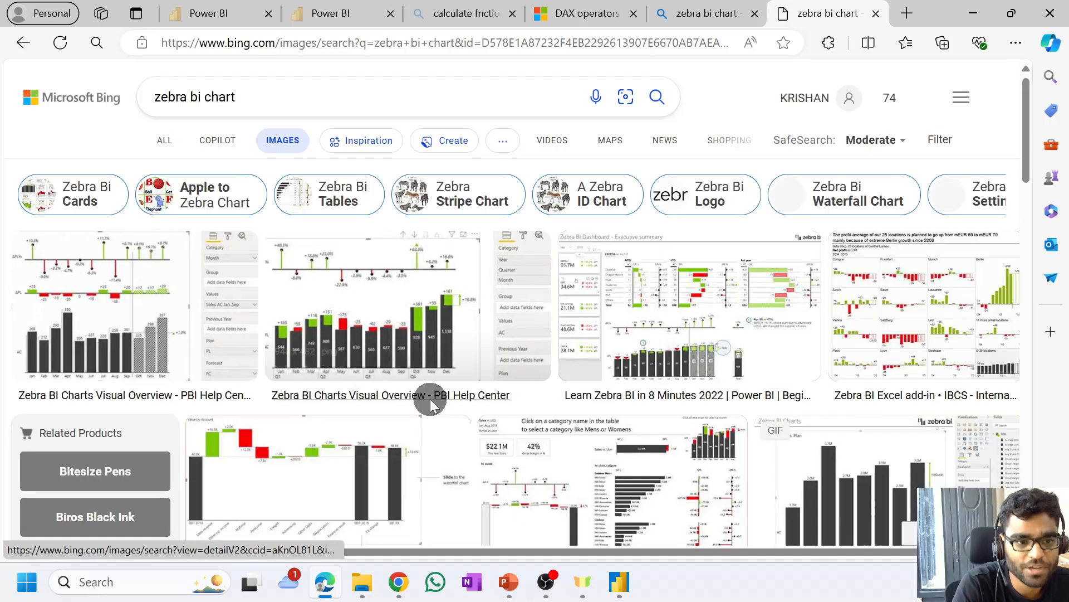
pyautogui.click(426, 399)
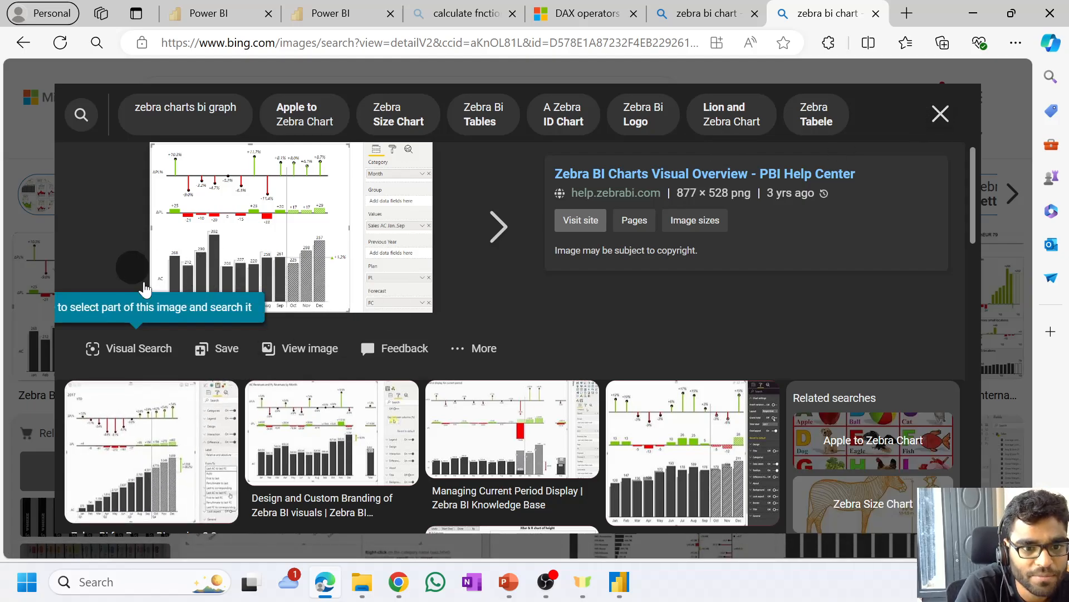
pyautogui.click(493, 230)
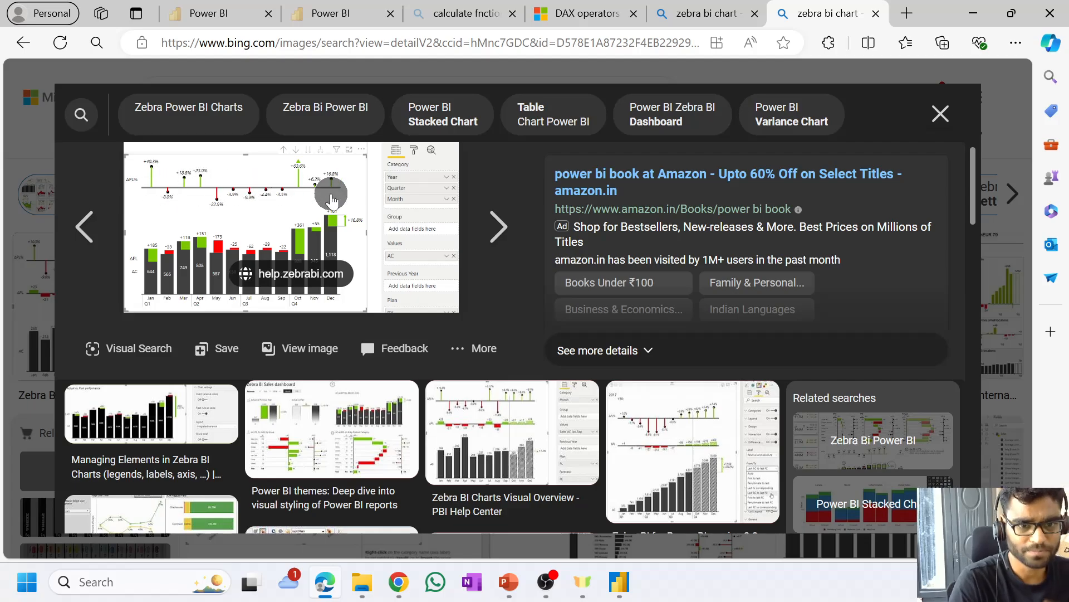
pyautogui.click(504, 228)
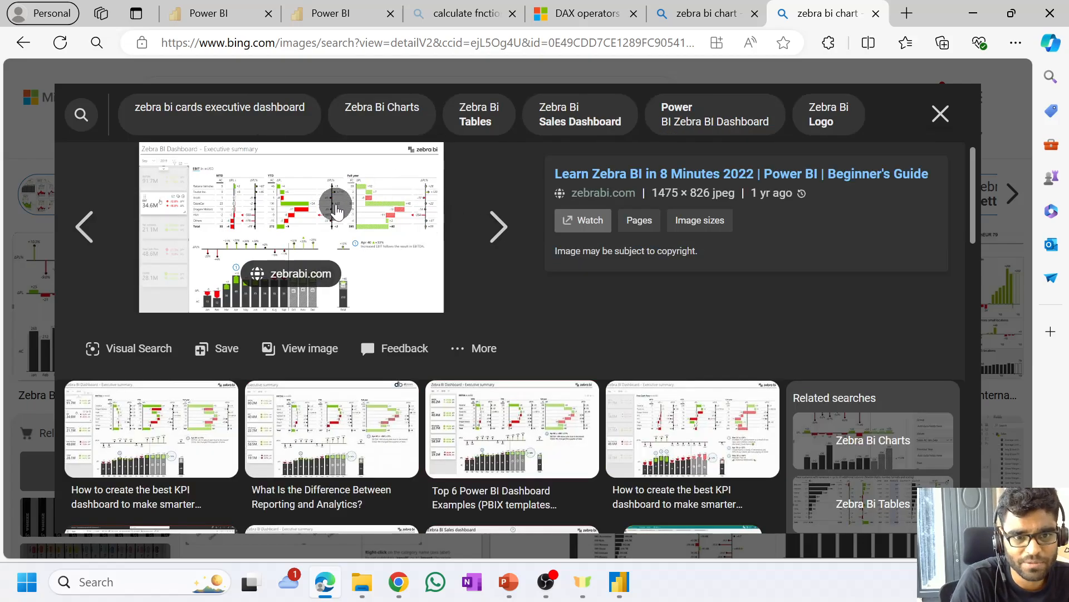
pyautogui.click(492, 225)
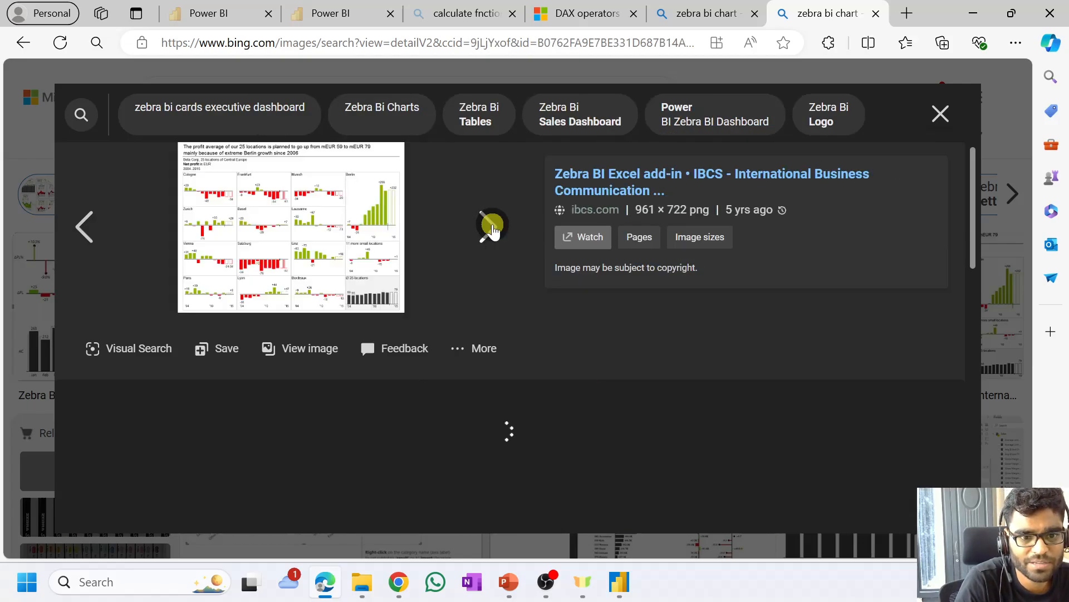
pyautogui.click(491, 225)
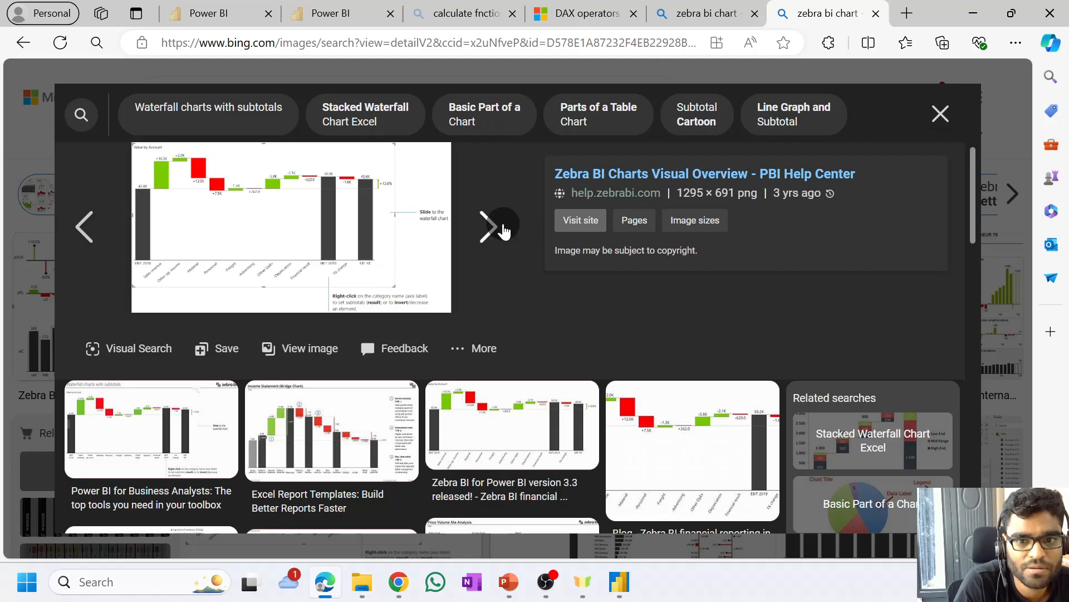
pyautogui.click(503, 225)
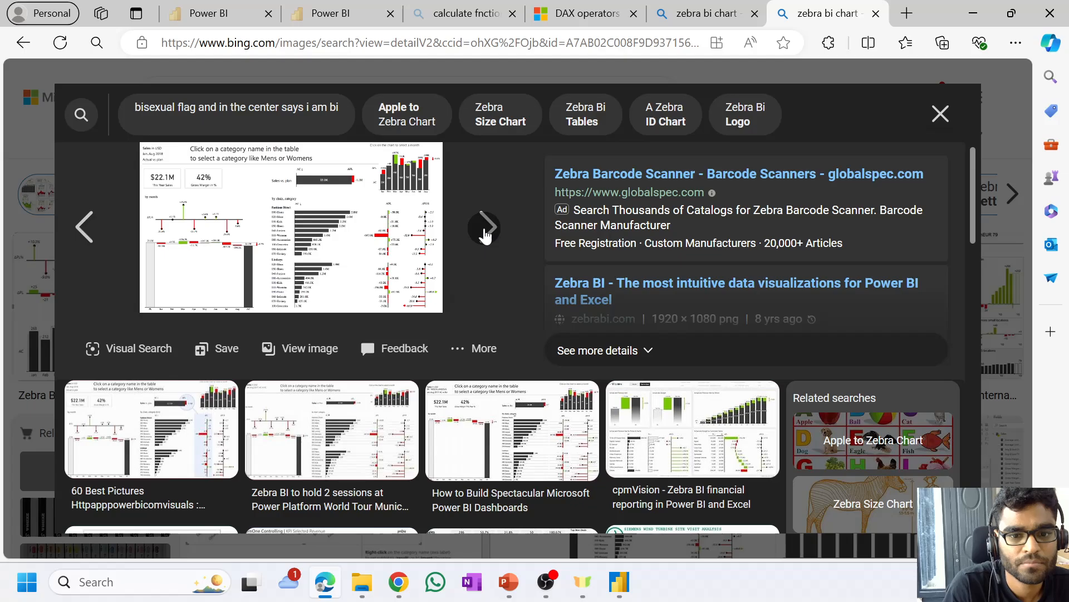
pyautogui.click(485, 228)
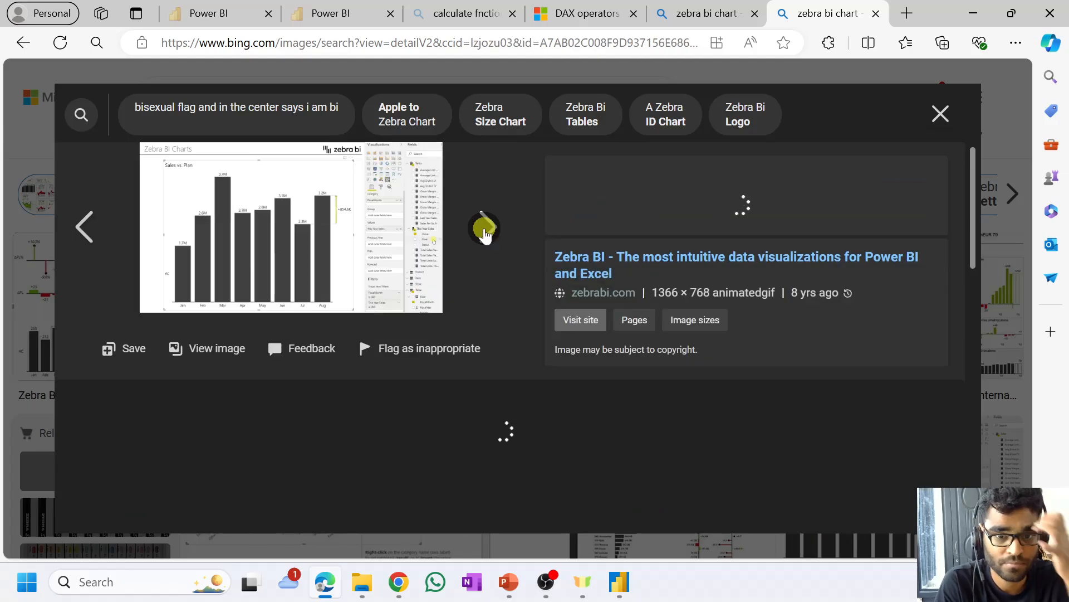
pyautogui.click(484, 230)
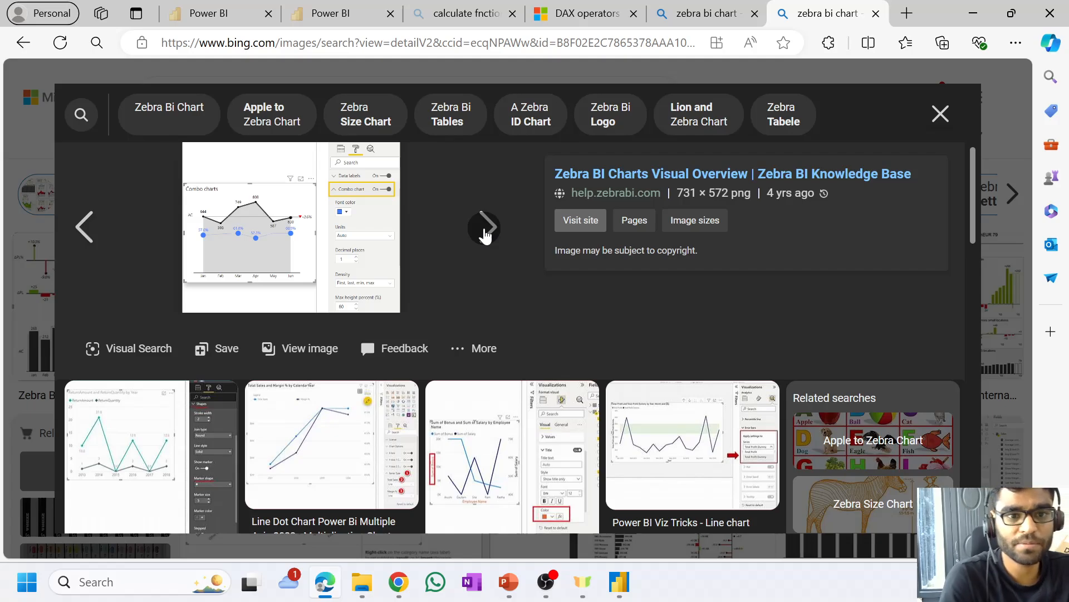
pyautogui.click(486, 229)
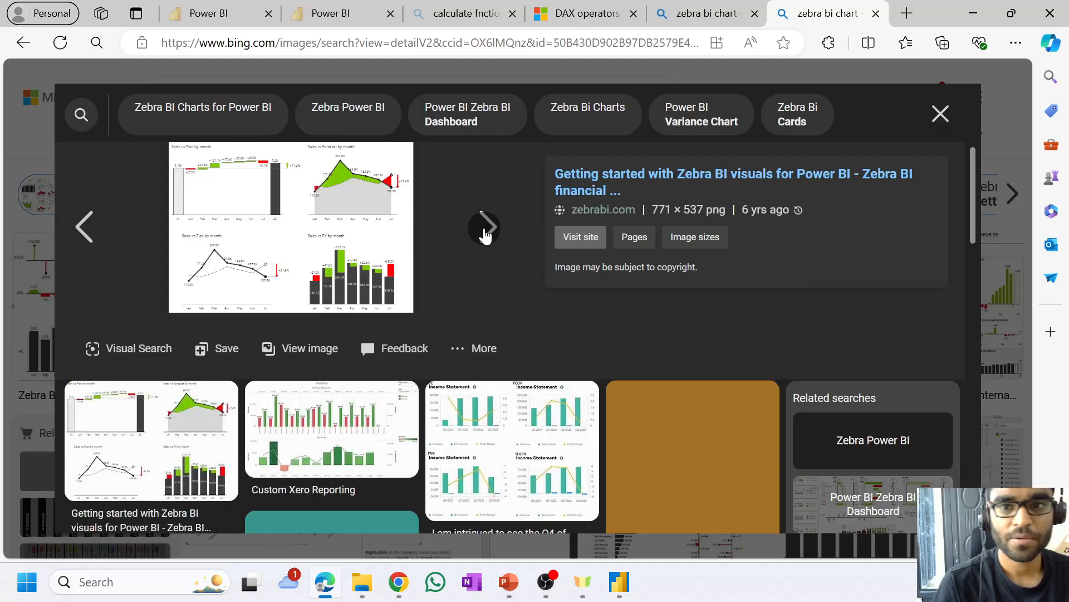
pyautogui.click(940, 114)
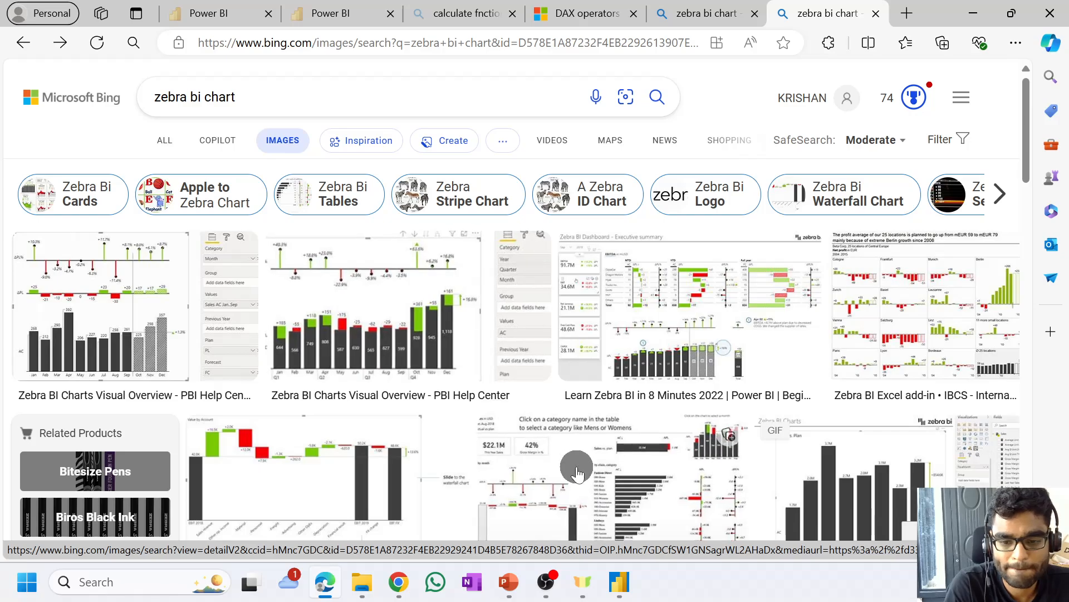
# - Switch to the "Gantt chart, calendar" report in Power BI Desktop and open the Project Schedule page
pyautogui.click(619, 582)
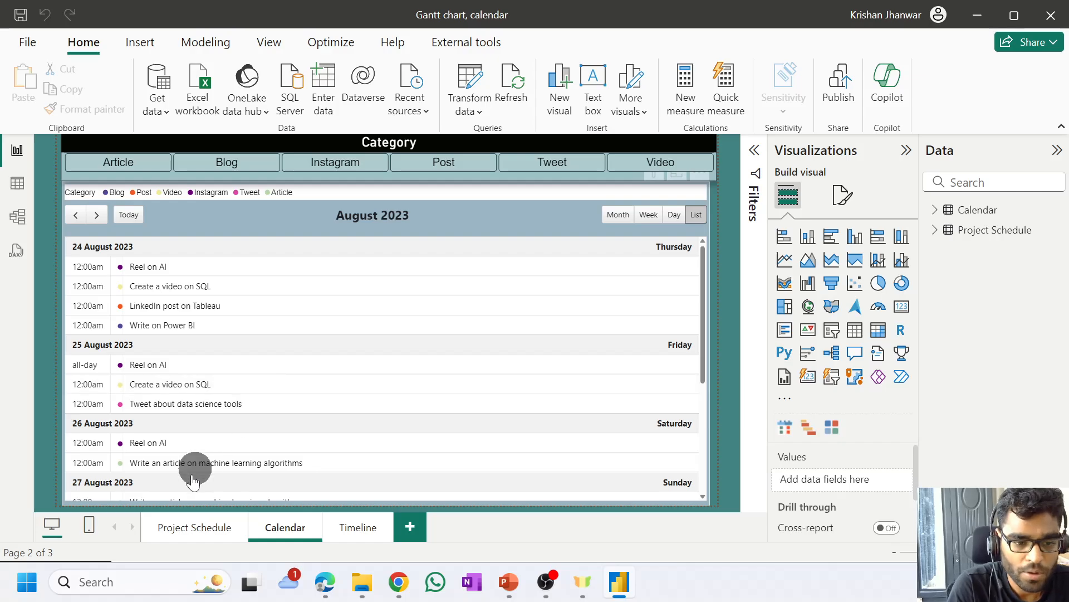
pyautogui.click(174, 529)
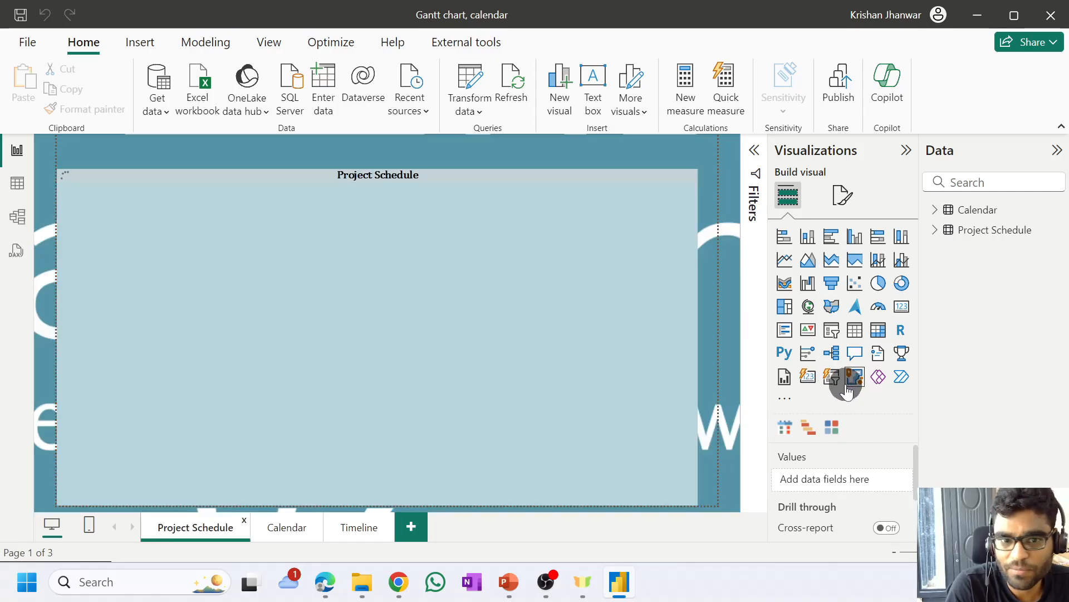
pyautogui.click(362, 582)
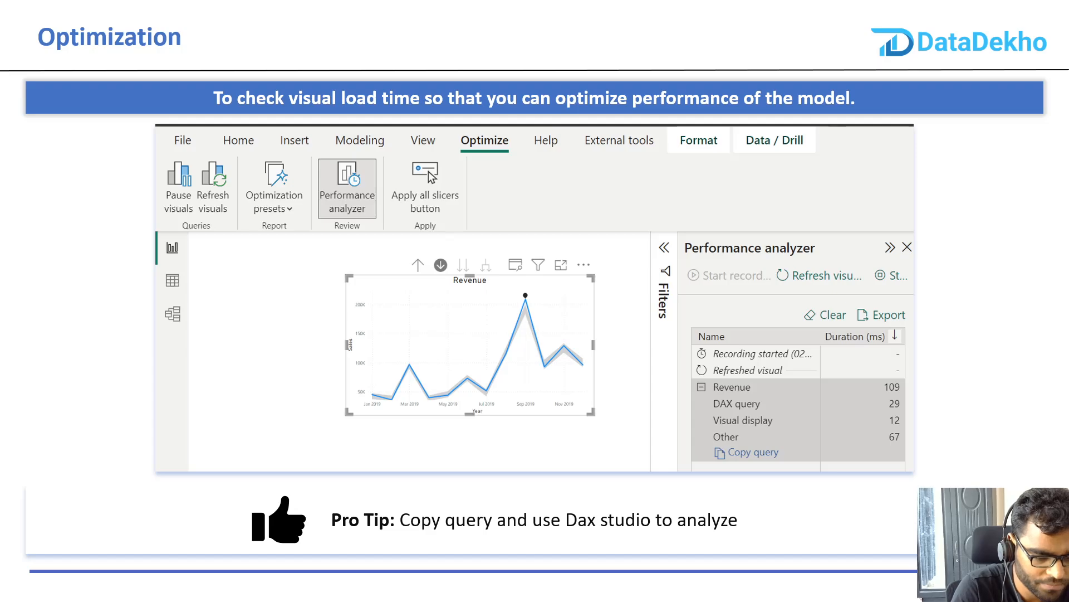
pyautogui.hotkey('alt', 'Tab')
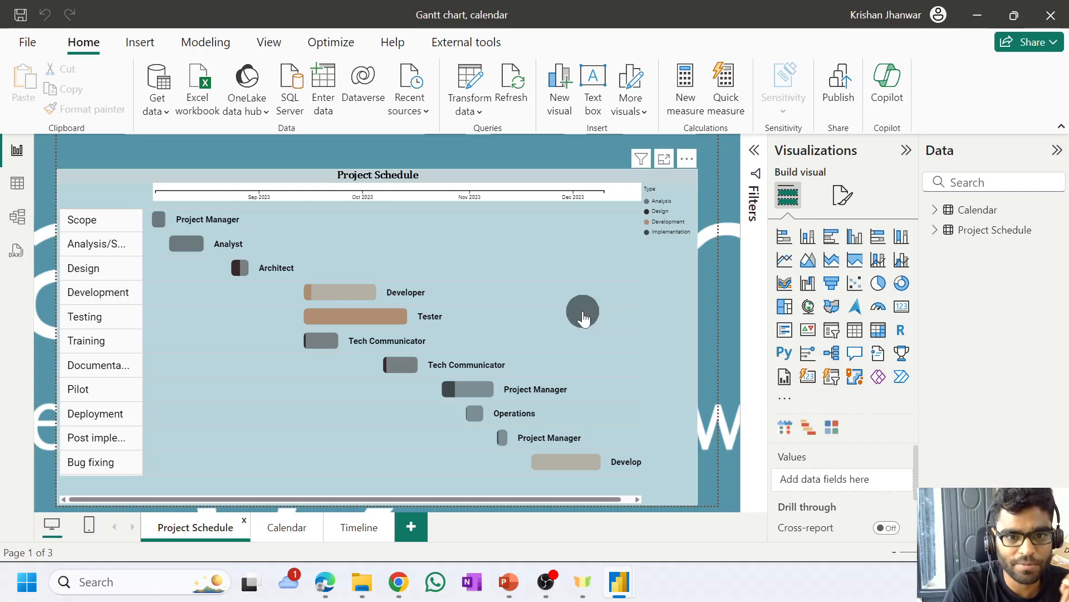
# - Select the Project Schedule Gantt chart and expand the fields of the Project Schedule table
pyautogui.click(560, 295)
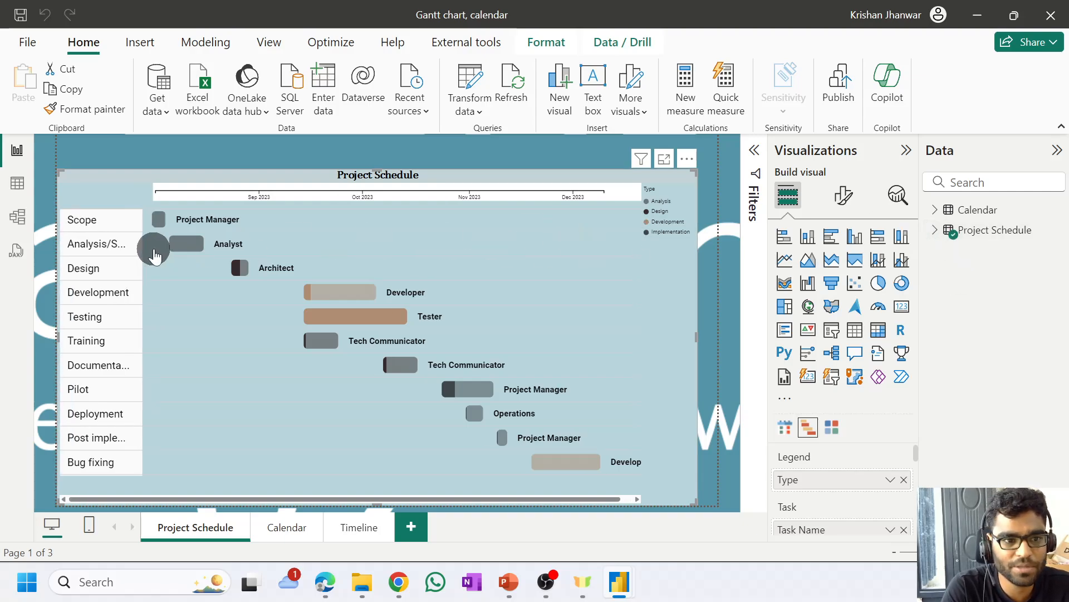
pyautogui.click(936, 231)
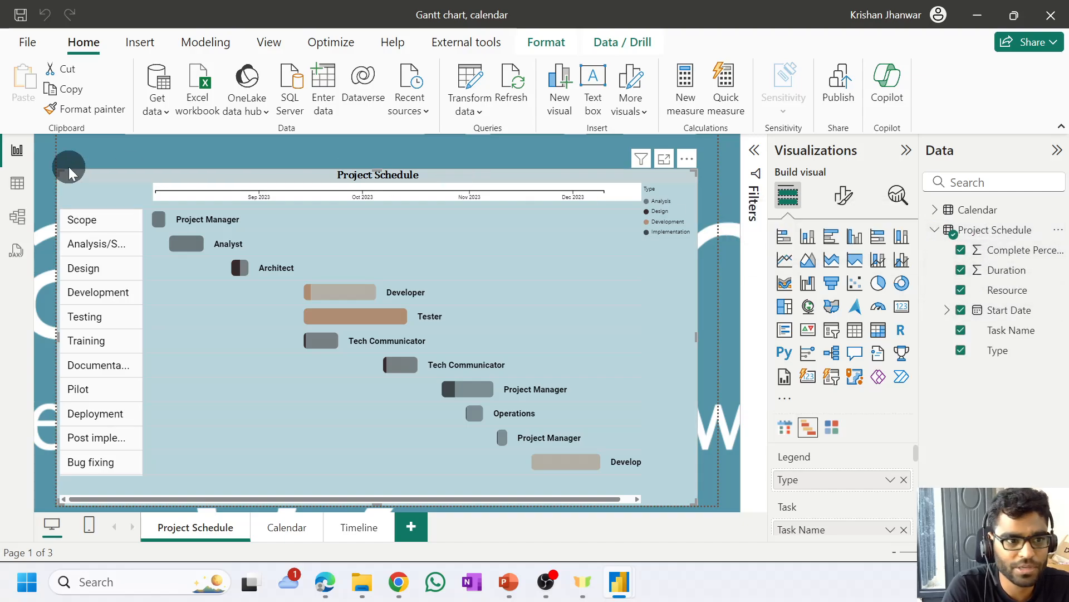
# - Display the Project Schedule table's data and review its Type, Start Date and Resource columns, minimizing the Session 7 report window
pyautogui.click(18, 190)
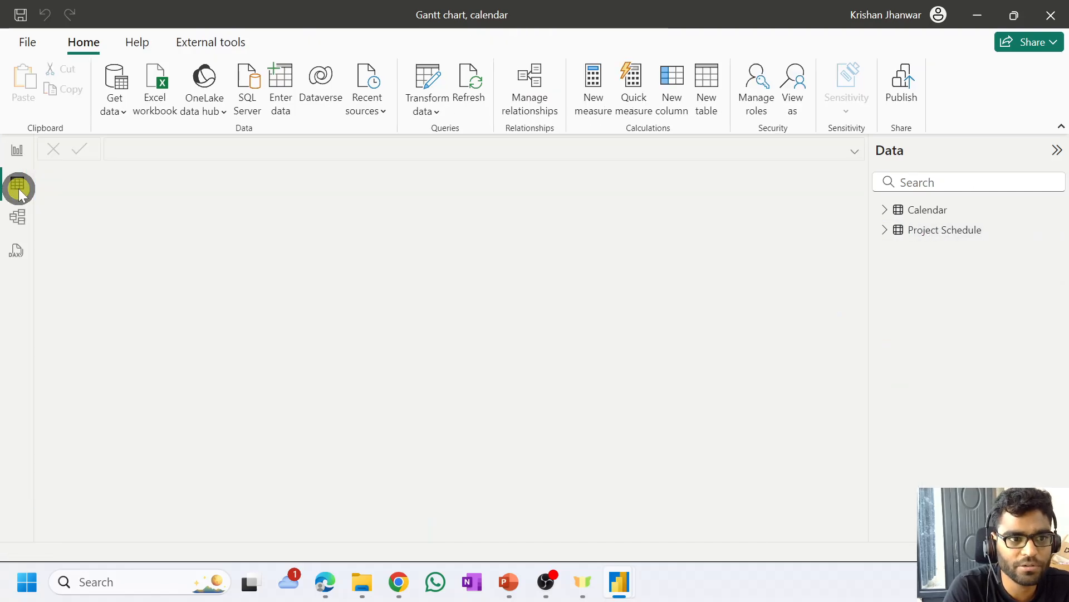
pyautogui.click(928, 234)
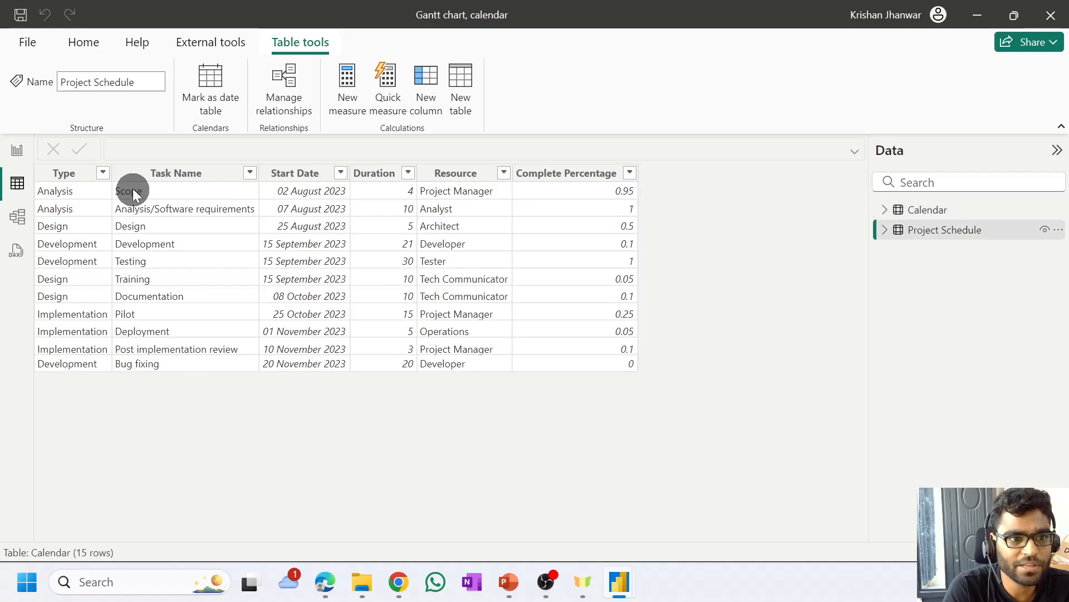
pyautogui.click(84, 175)
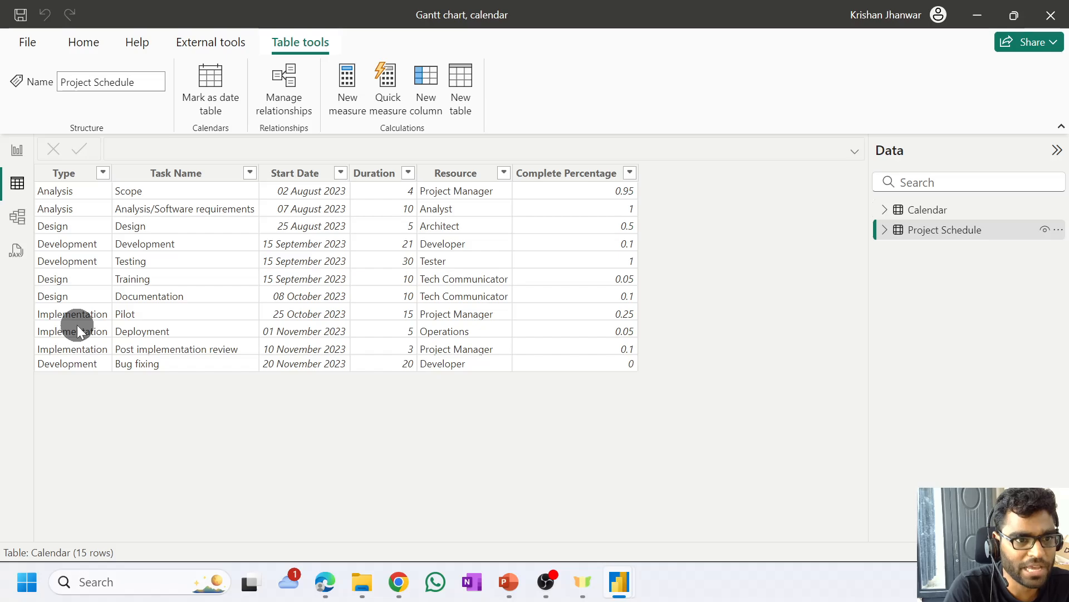
pyautogui.click(61, 170)
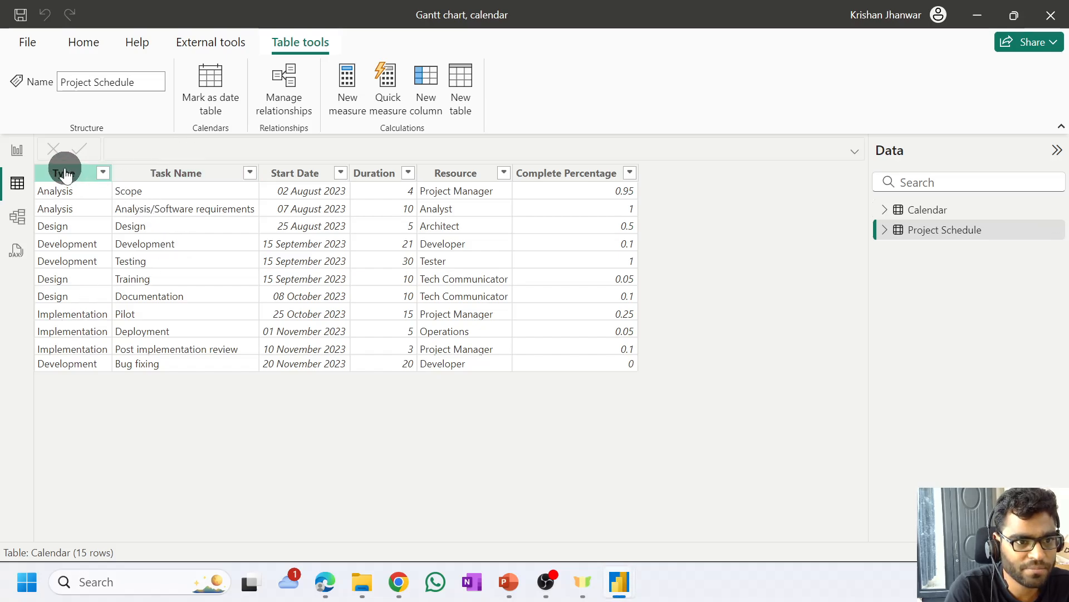
pyautogui.click(295, 173)
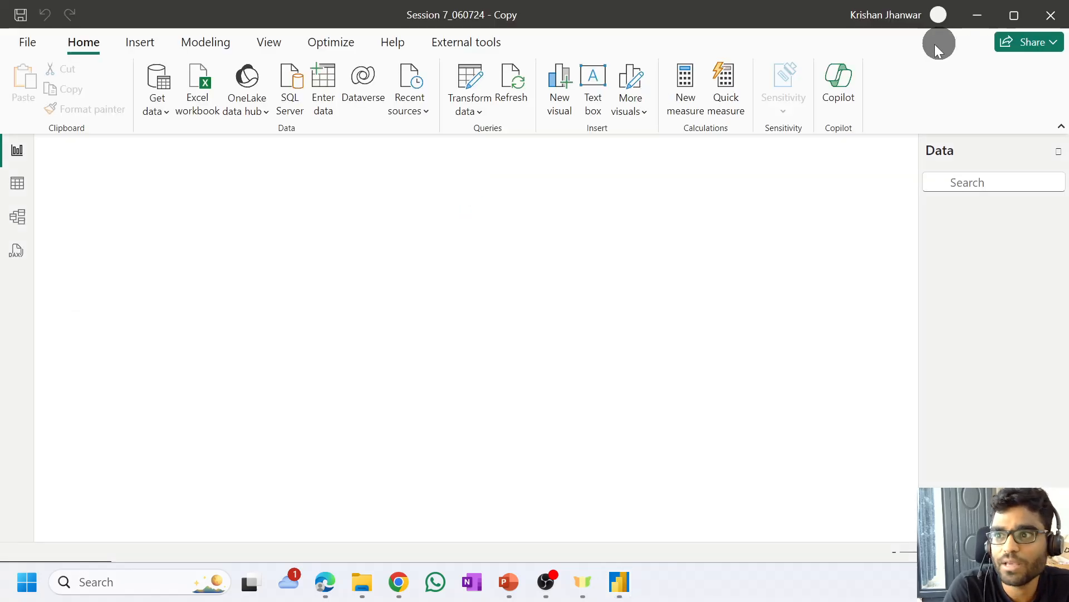
pyautogui.click(976, 20)
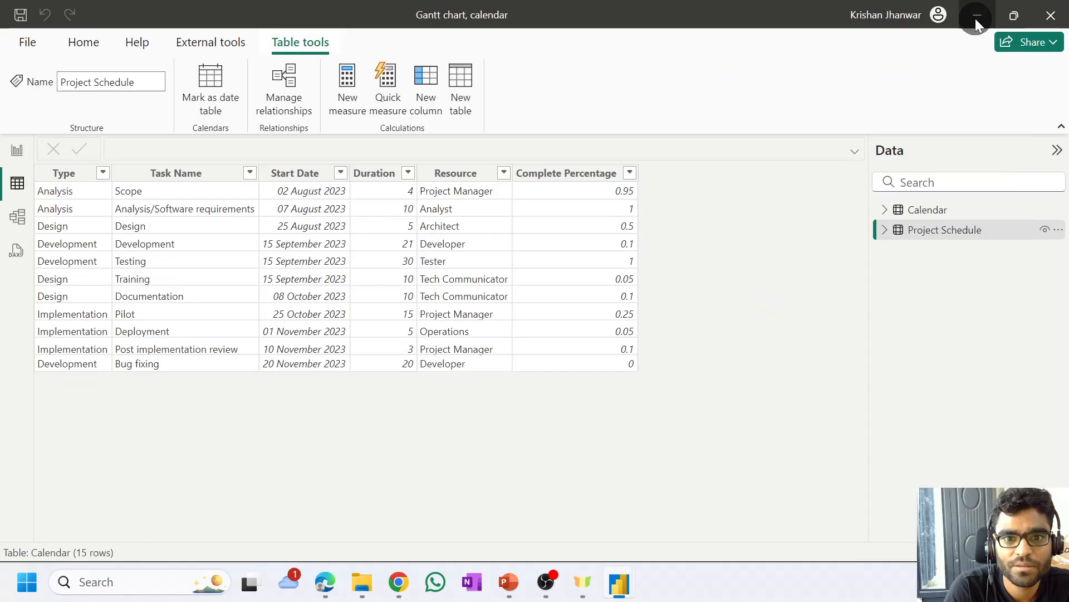
pyautogui.click(456, 173)
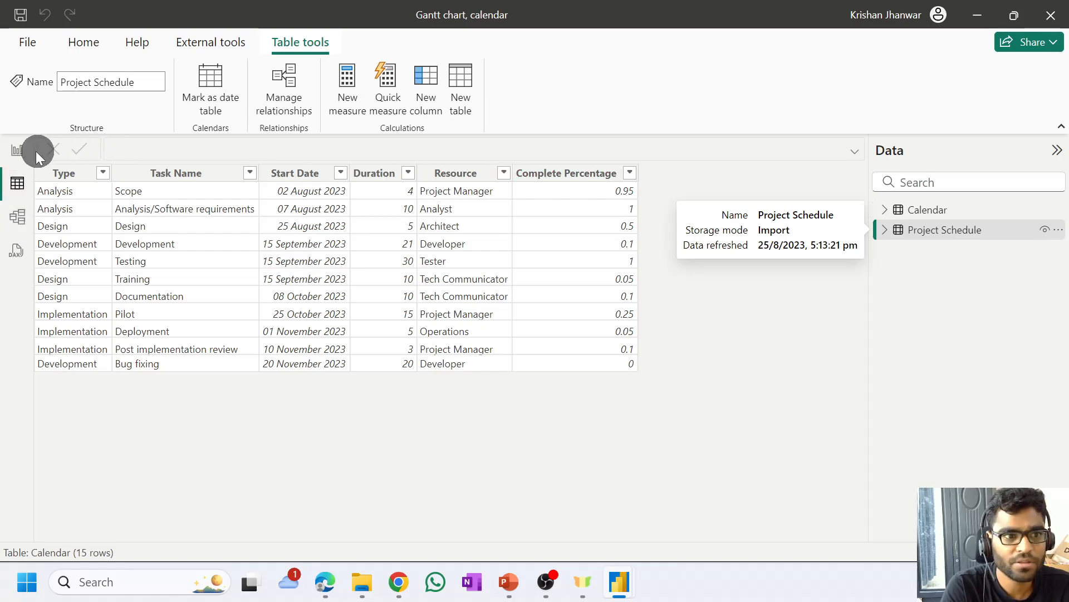
# - Compare the Gantt chart with the Project Schedule data and examine the Analysis/Software requirements and Design task bars
pyautogui.click(20, 151)
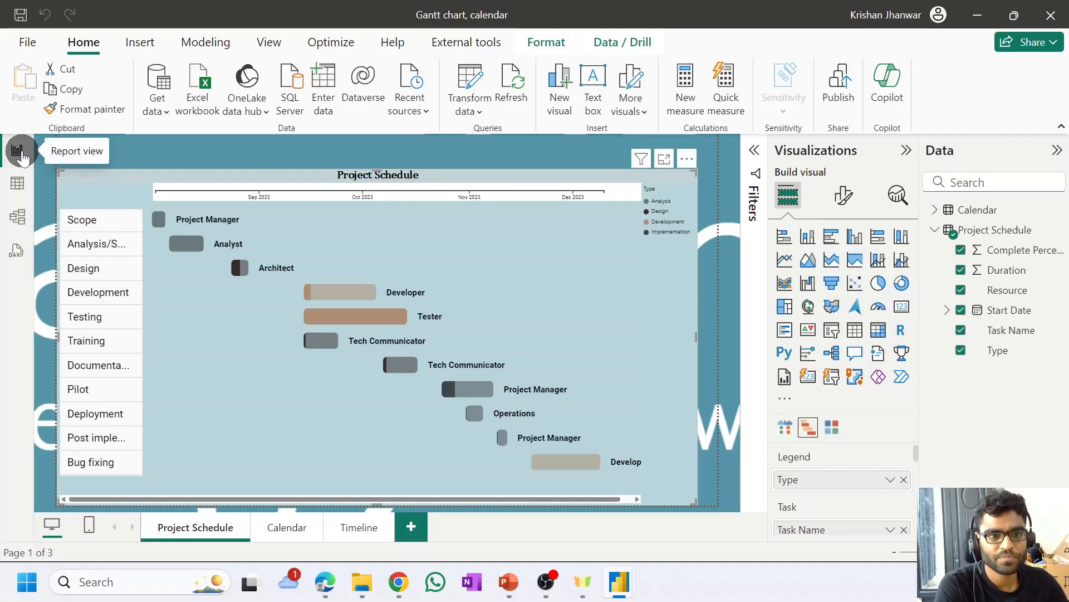
pyautogui.click(18, 184)
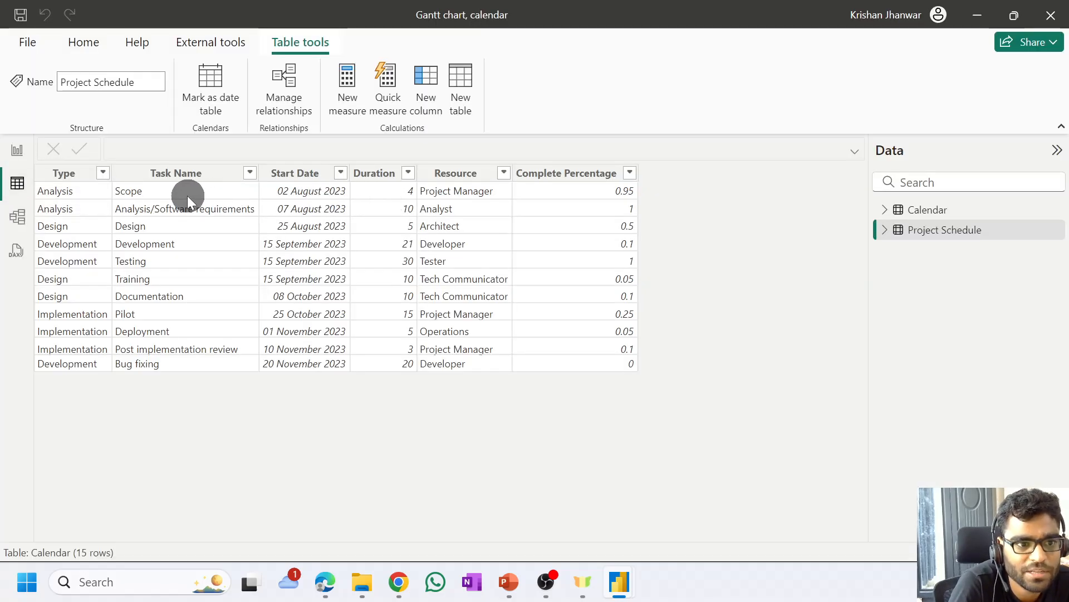
pyautogui.click(23, 168)
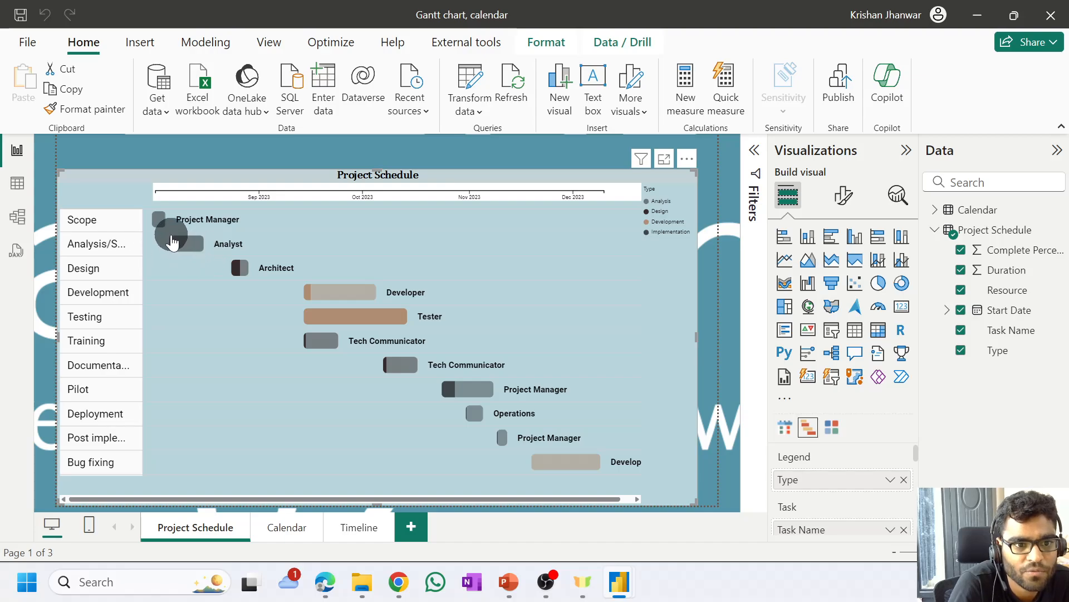
pyautogui.moveTo(180, 250)
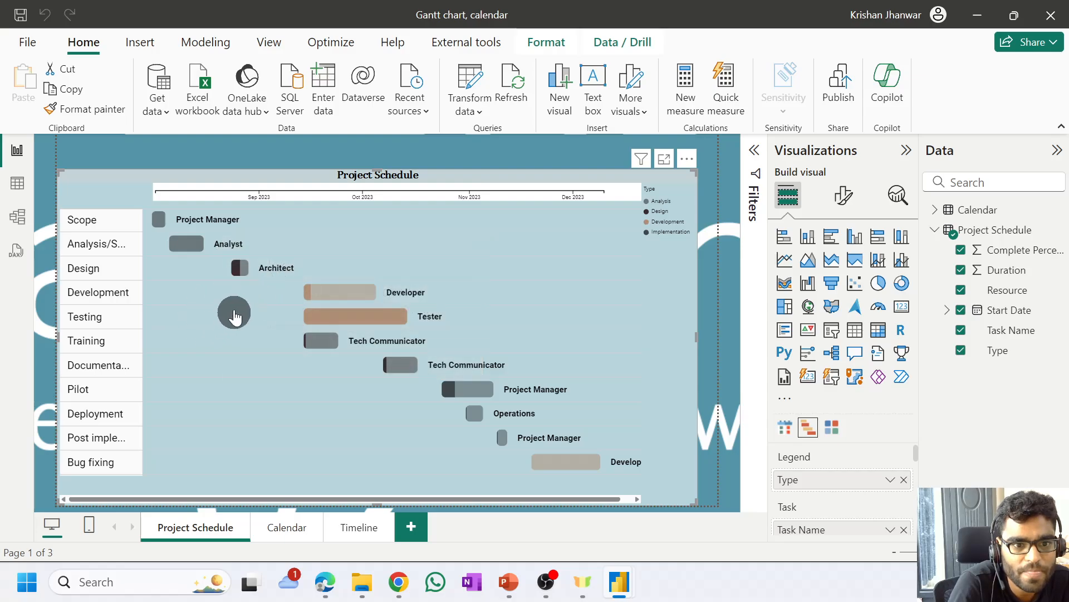
pyautogui.moveTo(236, 273)
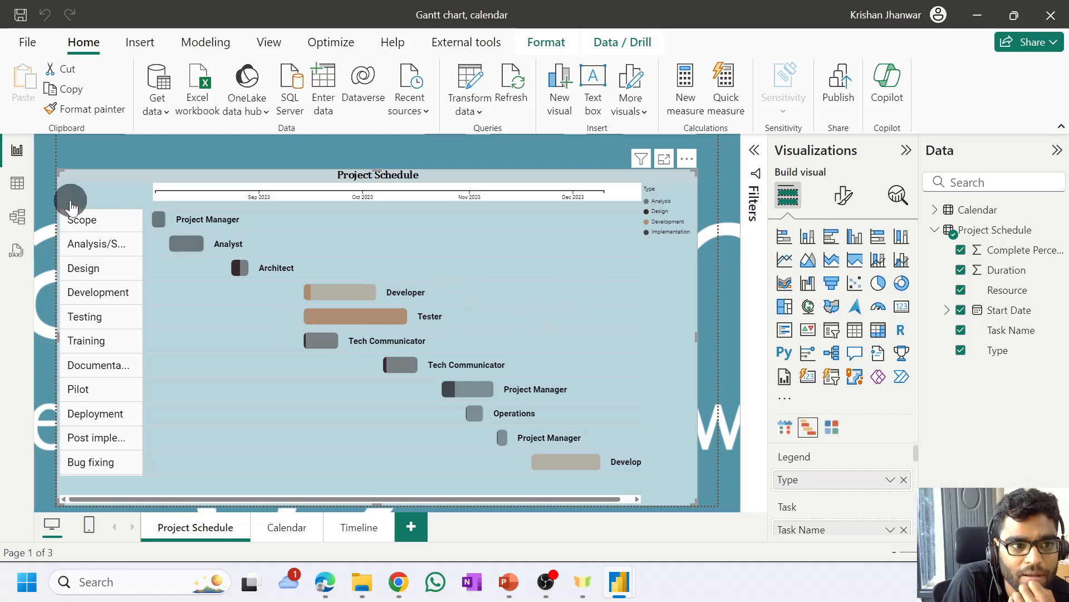
# - Check the table's completion values and view the Gantt chart's task details for Pilot, Documentation, Bug fixing, Testing and Development
pyautogui.click(16, 185)
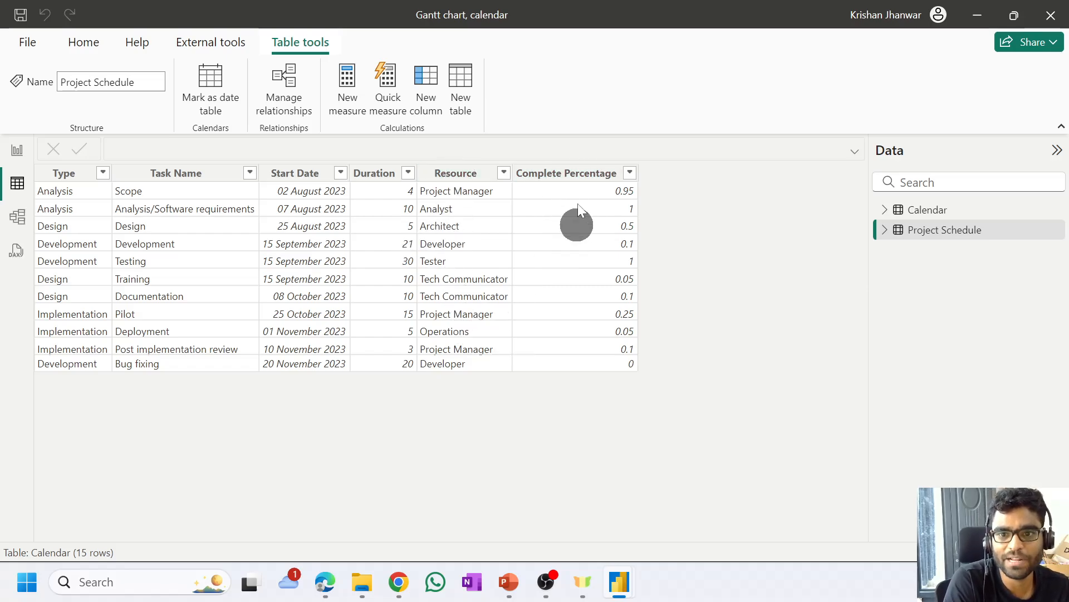
pyautogui.click(19, 149)
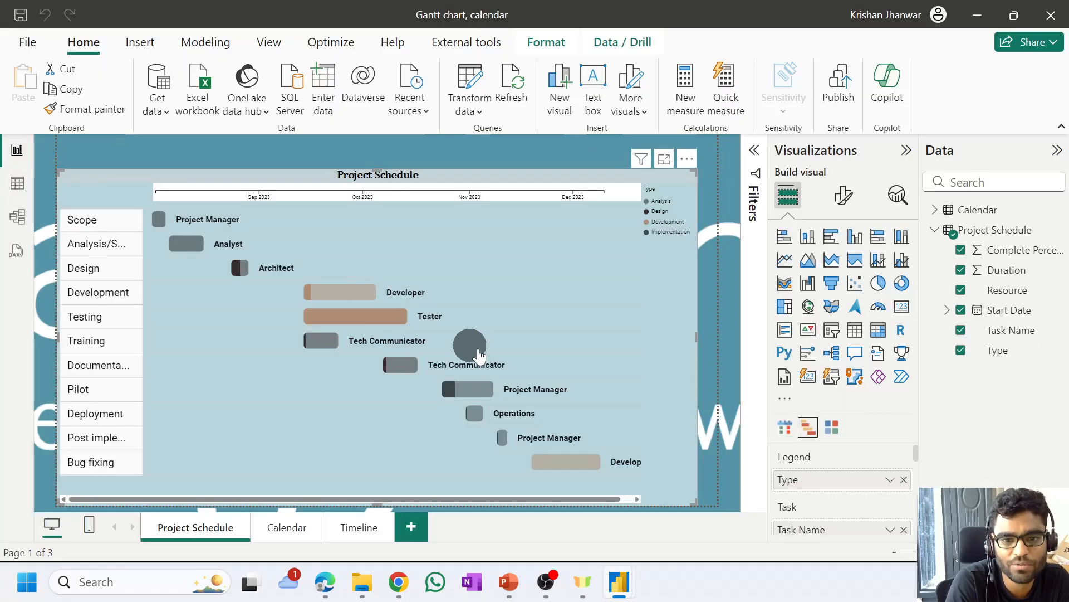
pyautogui.moveTo(461, 397)
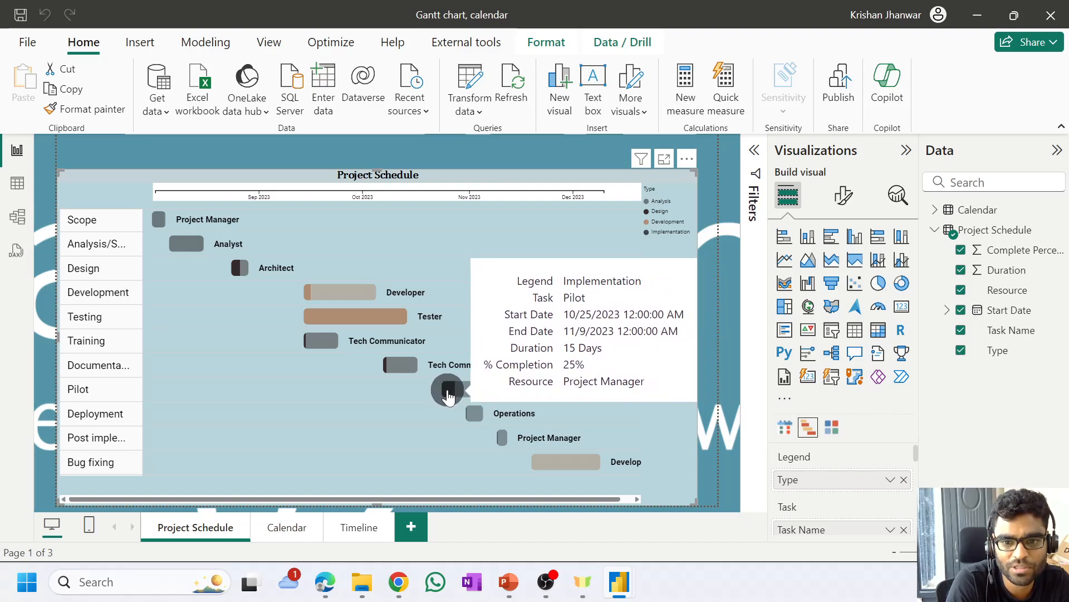
pyautogui.moveTo(391, 367)
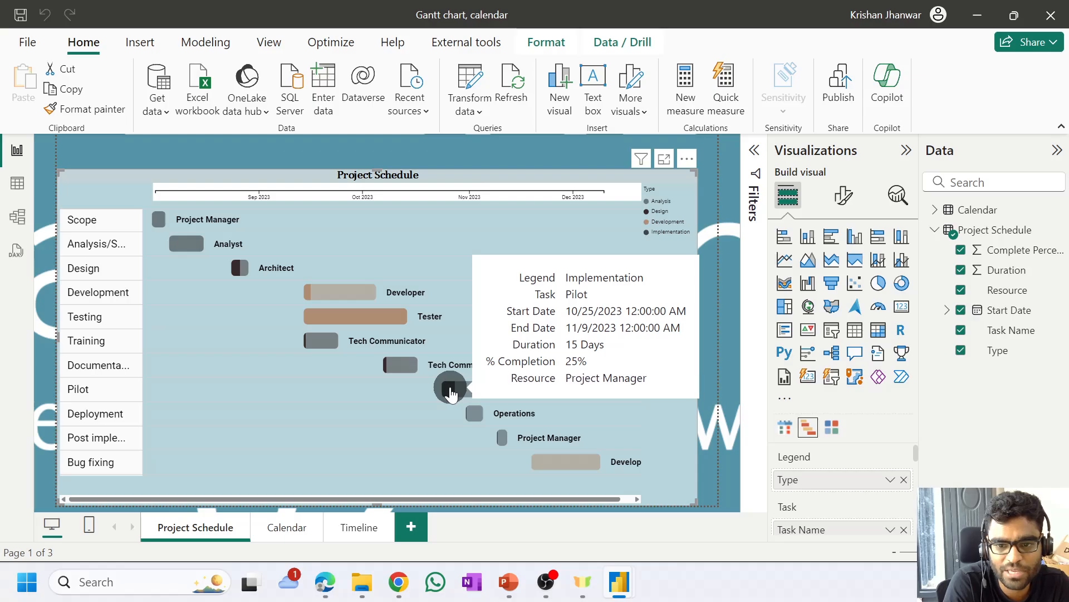
pyautogui.moveTo(565, 468)
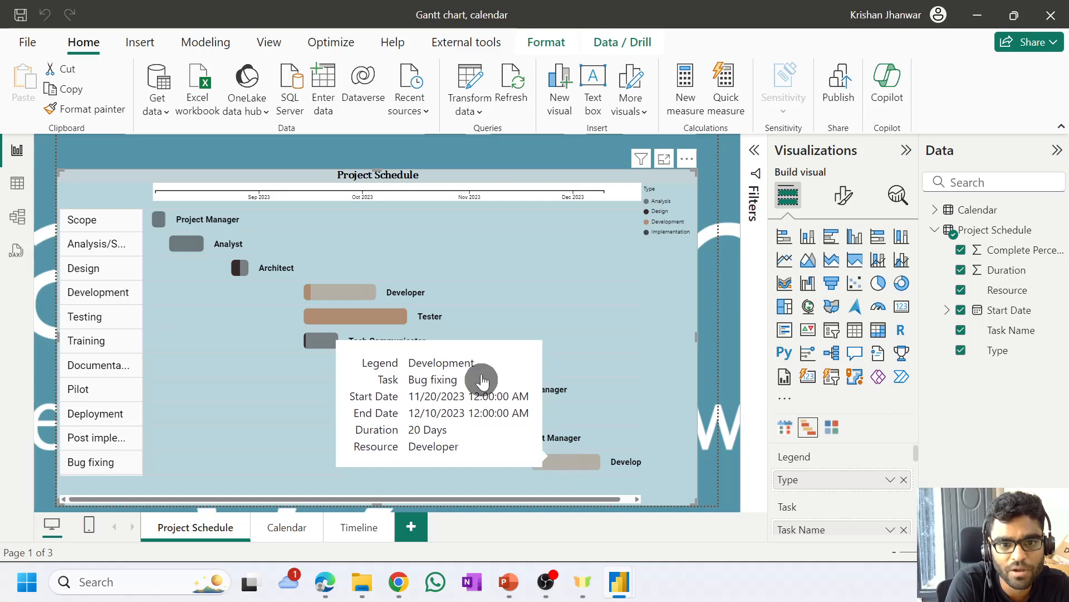
pyautogui.moveTo(393, 323)
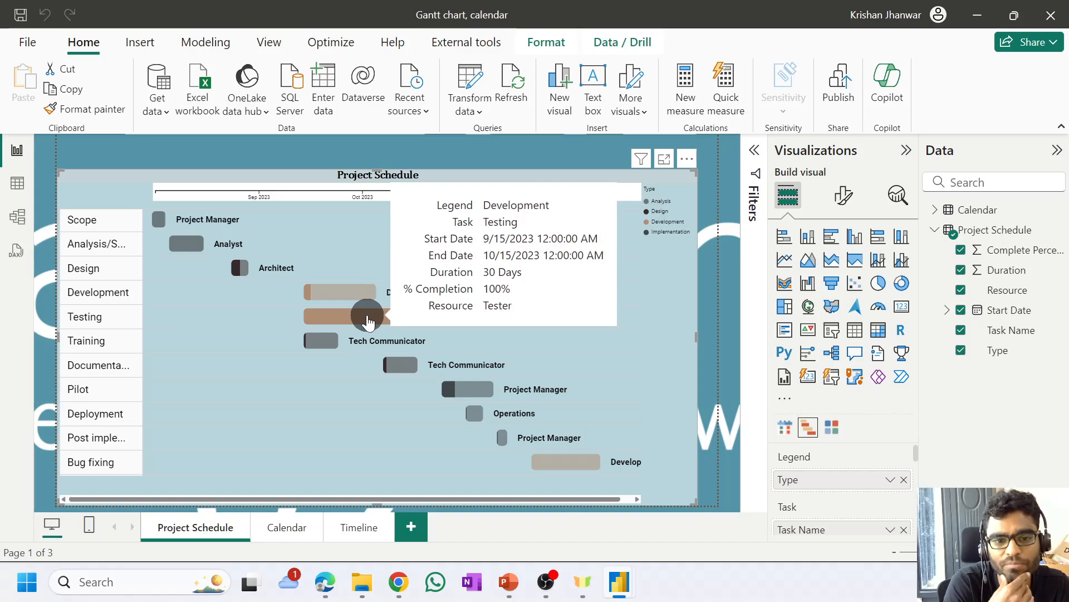
pyautogui.moveTo(345, 295)
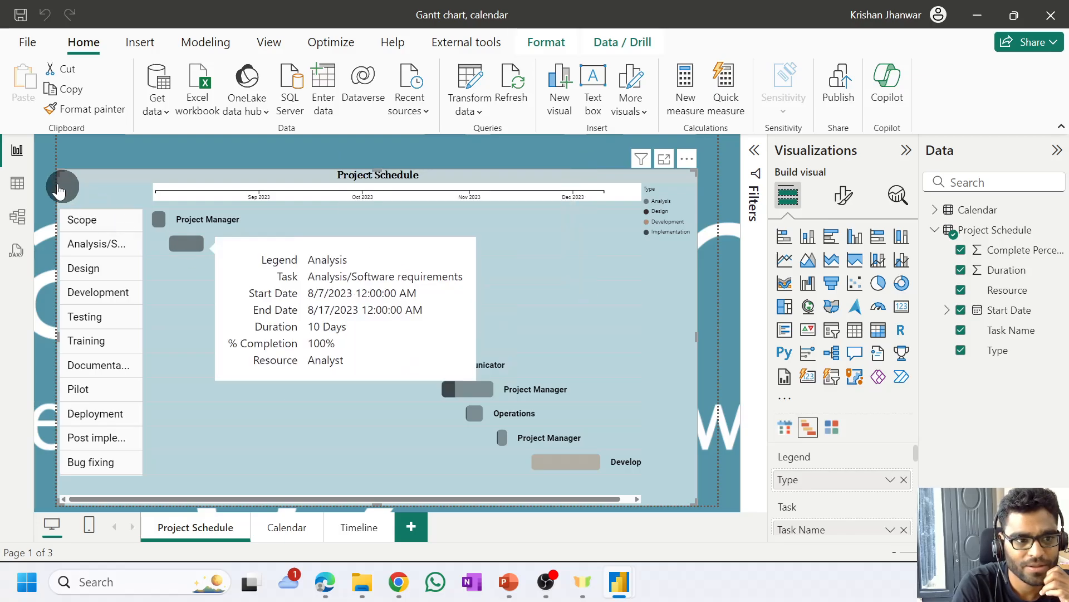
# - Select the Complete Percentage column in the table data and compare it with the Development task's bar in the Gantt chart
pyautogui.click(16, 184)
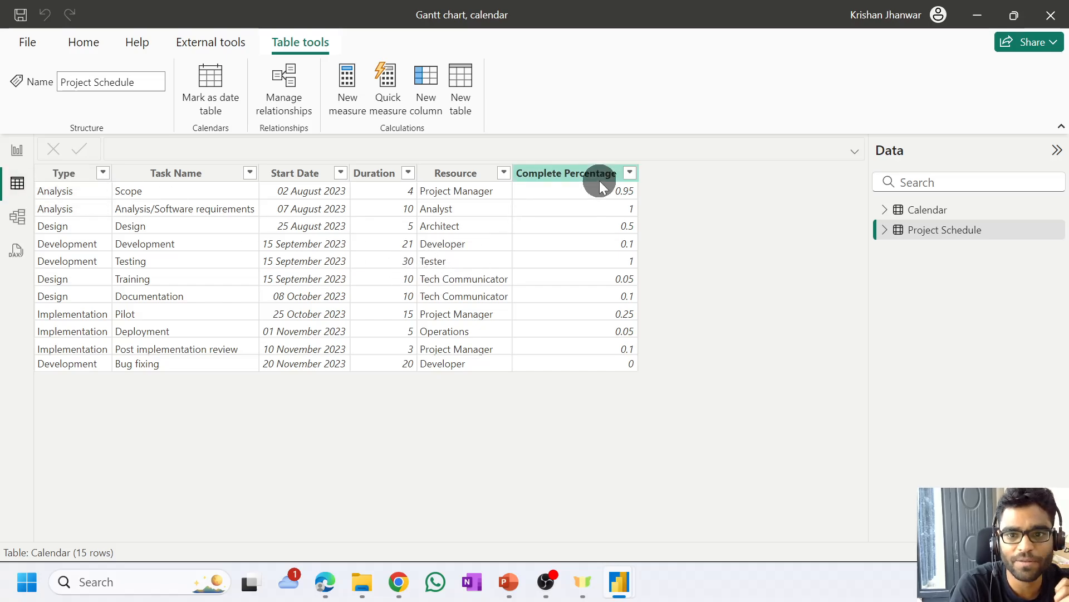
pyautogui.click(570, 180)
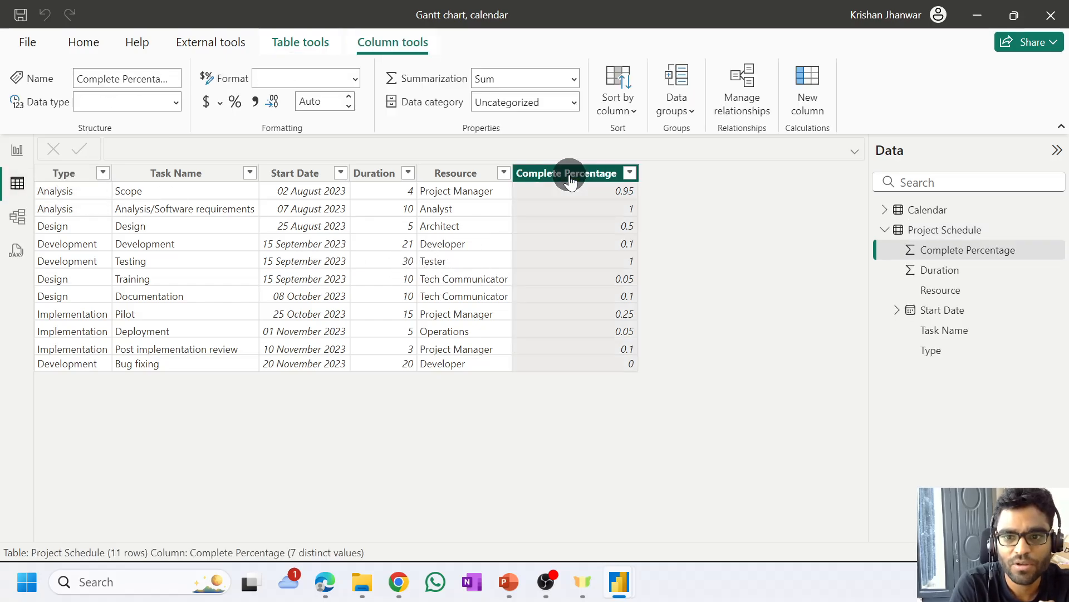
pyautogui.click(18, 160)
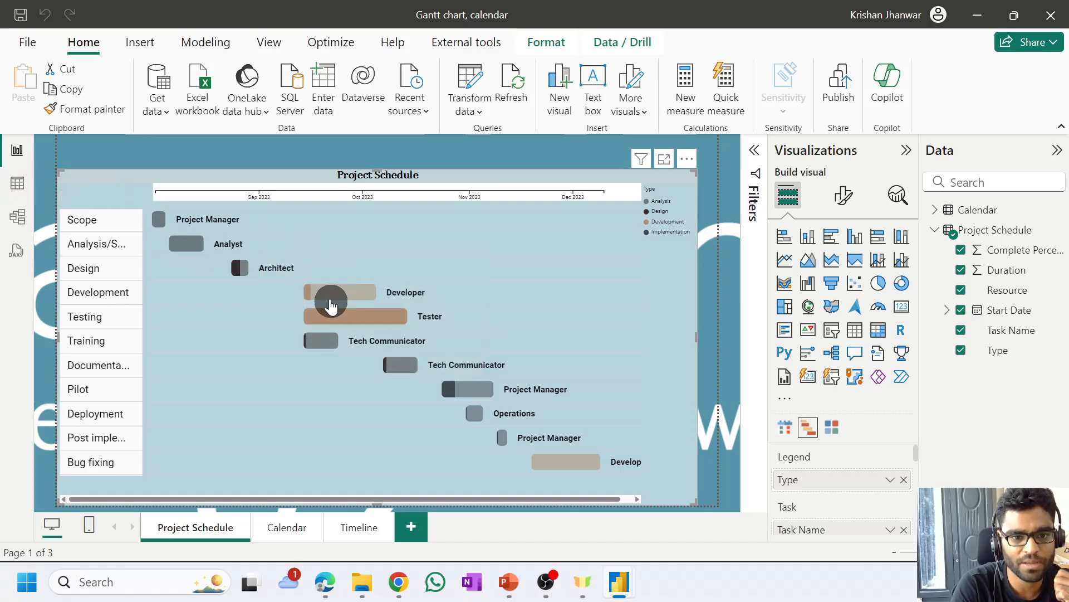
pyautogui.moveTo(338, 304)
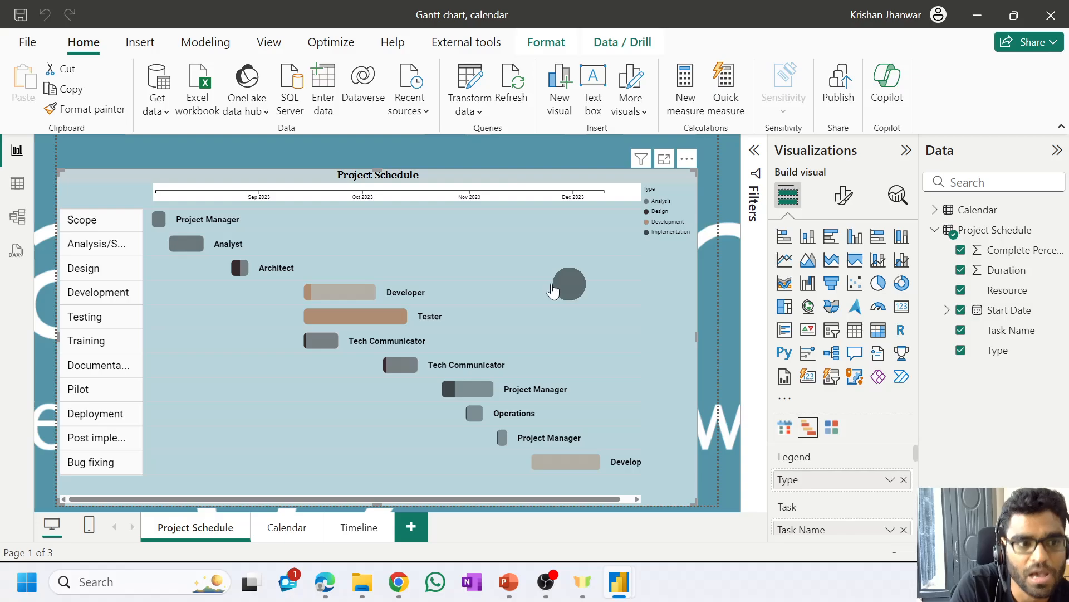
# - Review the Start Date and Duration columns in the Project Schedule data and return to the Gantt chart report page
pyautogui.click(16, 183)
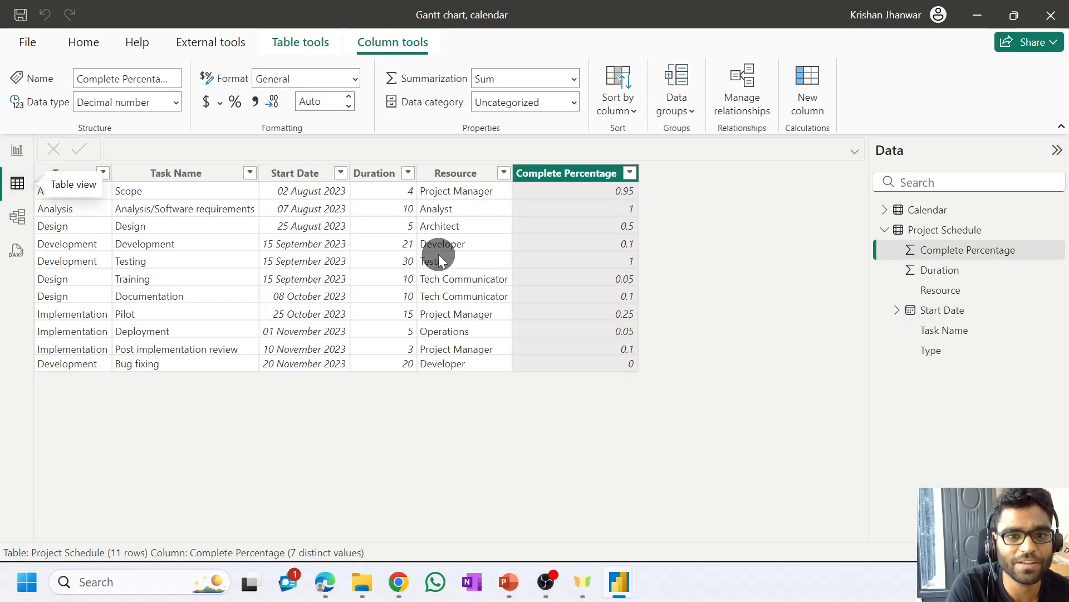
pyautogui.click(295, 173)
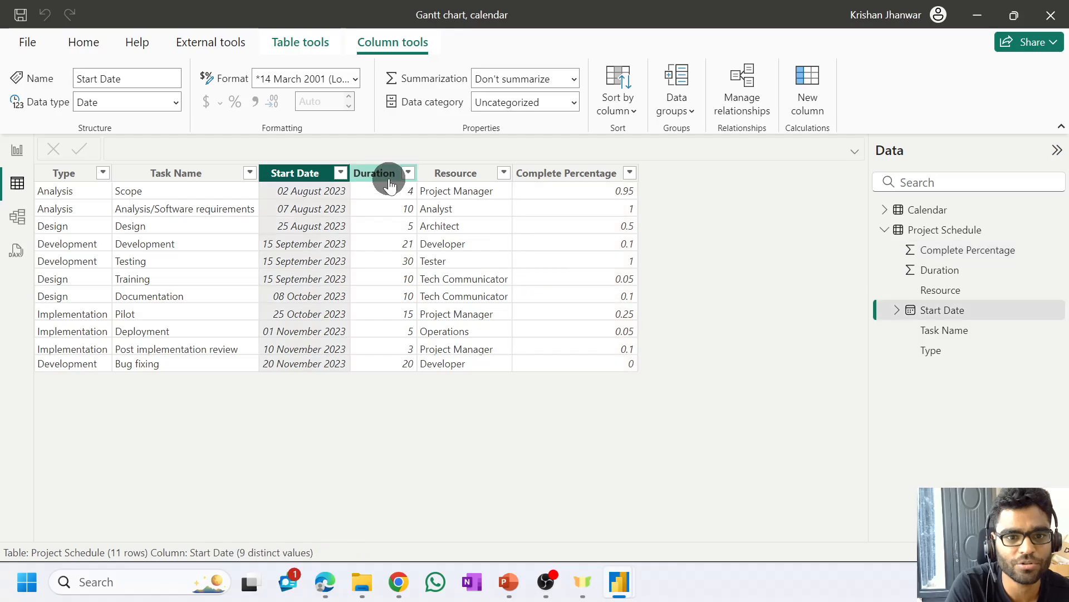
pyautogui.click(389, 177)
pyautogui.click(12, 148)
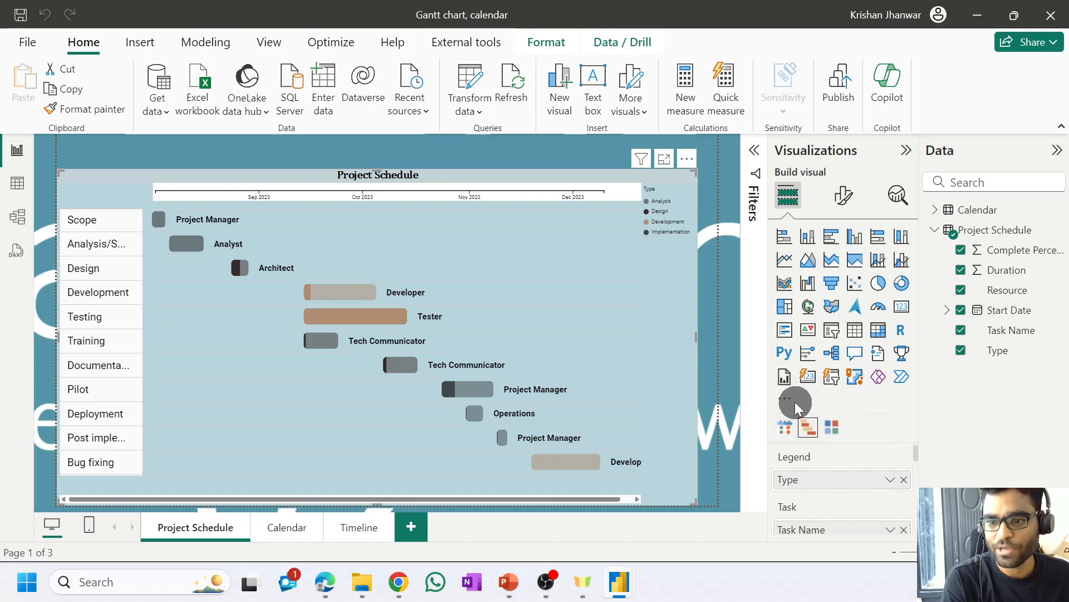
# - Open the Power BI visuals store, search for "gantt" and browse the available Gantt visuals
pyautogui.click(791, 403)
pyautogui.click(847, 407)
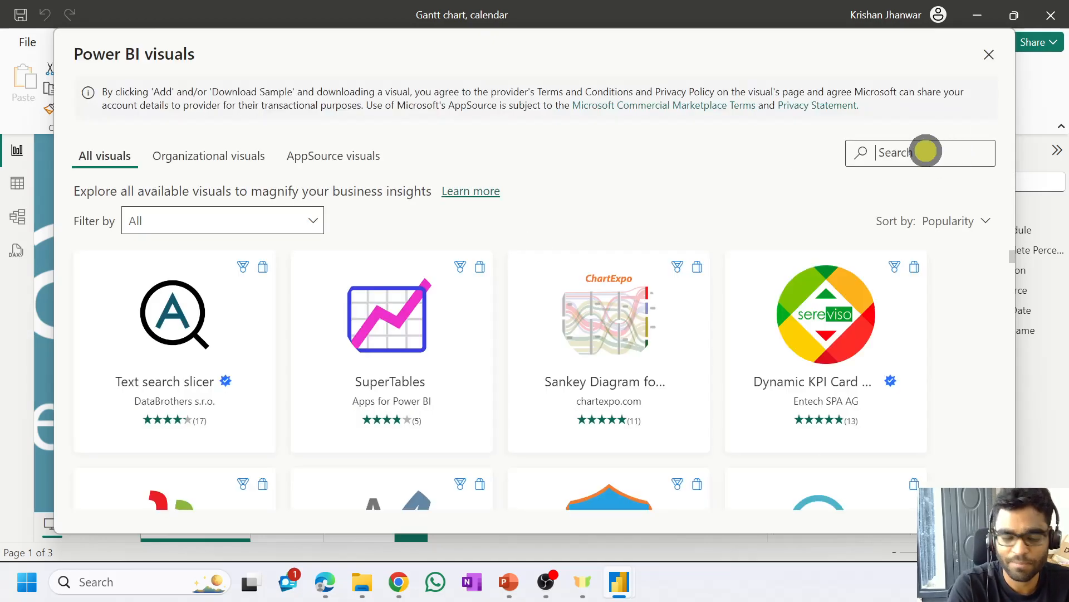
pyautogui.write('gantt')
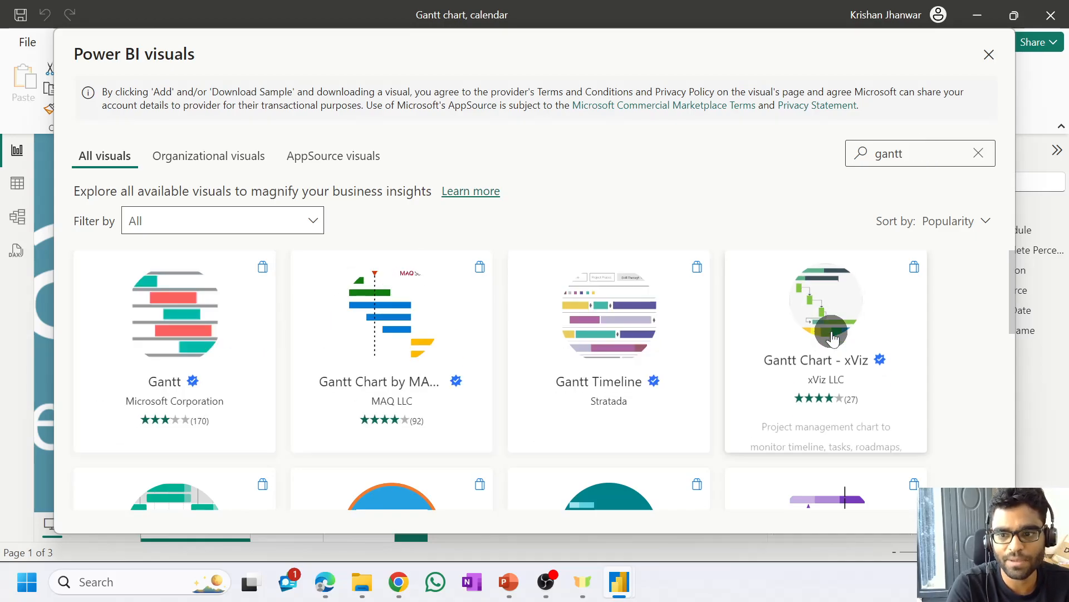
pyautogui.scroll(-3, 830, 334)
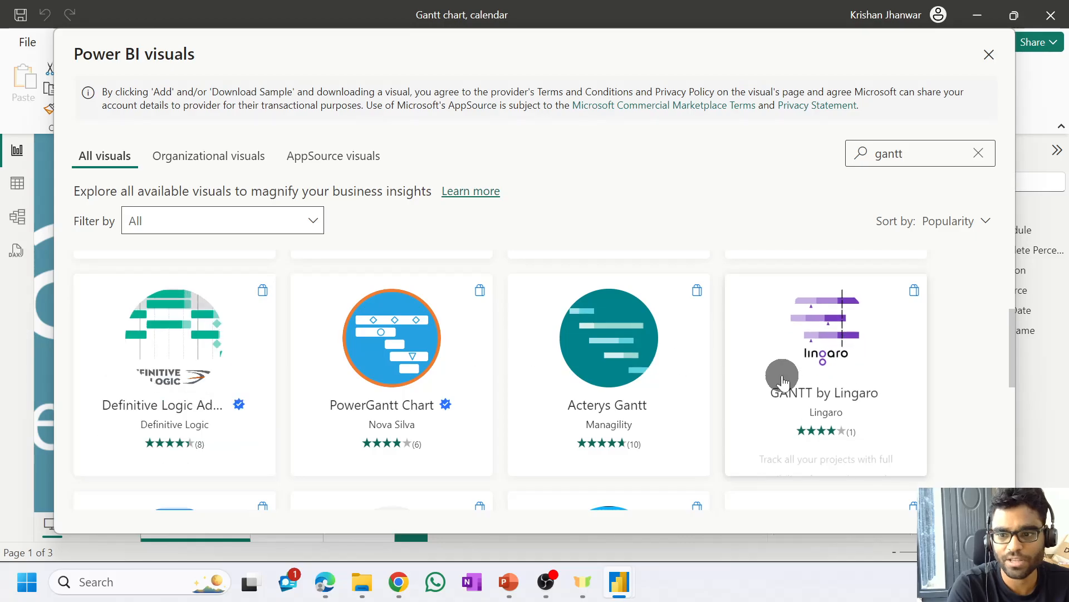
pyautogui.scroll(-6, 782, 379)
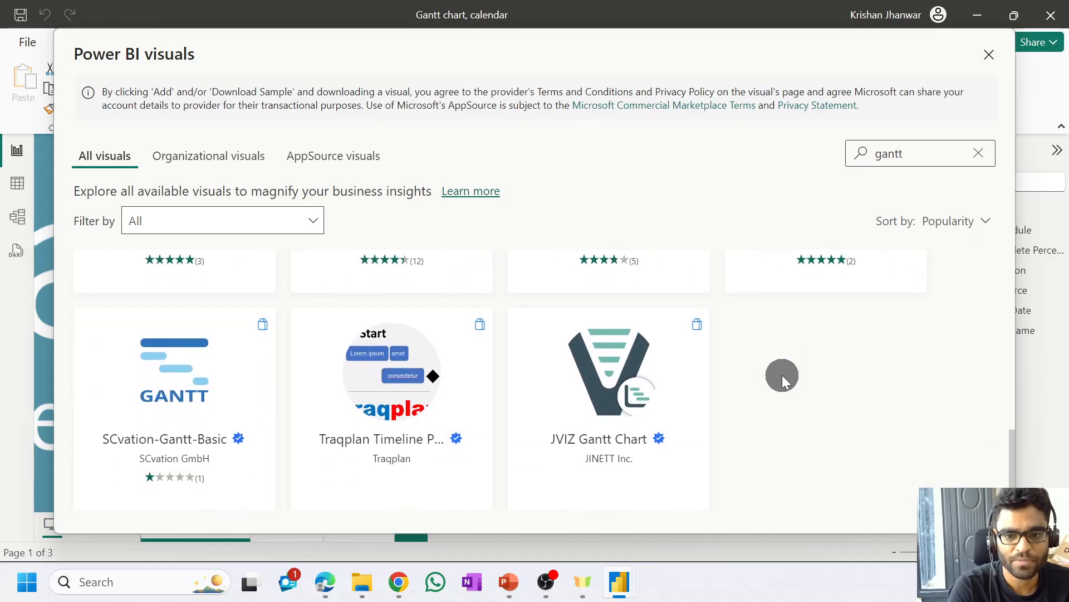
pyautogui.scroll(9, 782, 376)
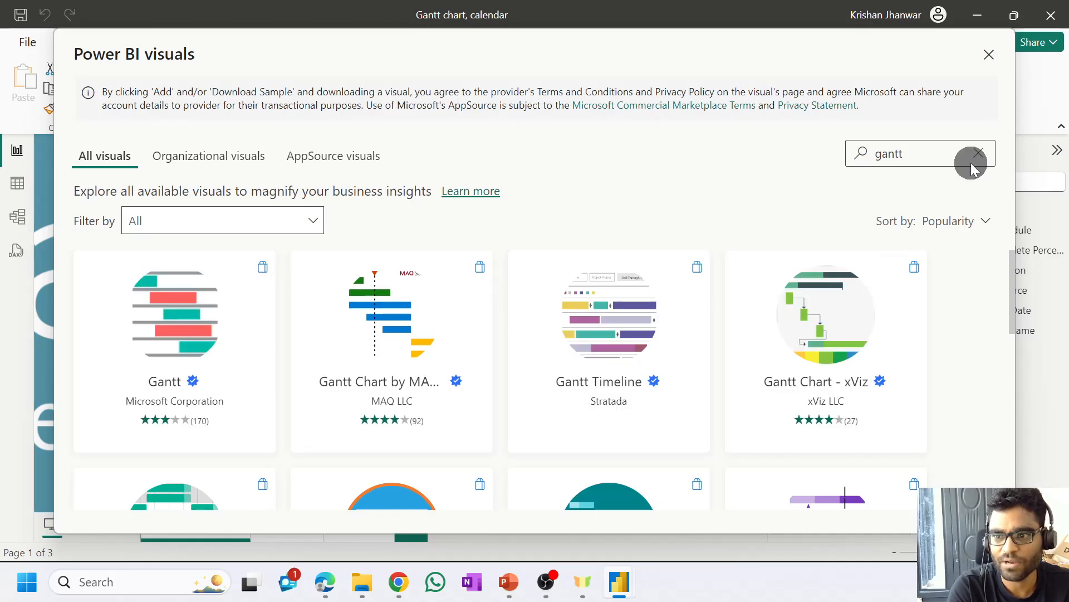
# - Look through the remaining Gantt visuals in the search results and close the visuals store
pyautogui.scroll(-3, 167, 401)
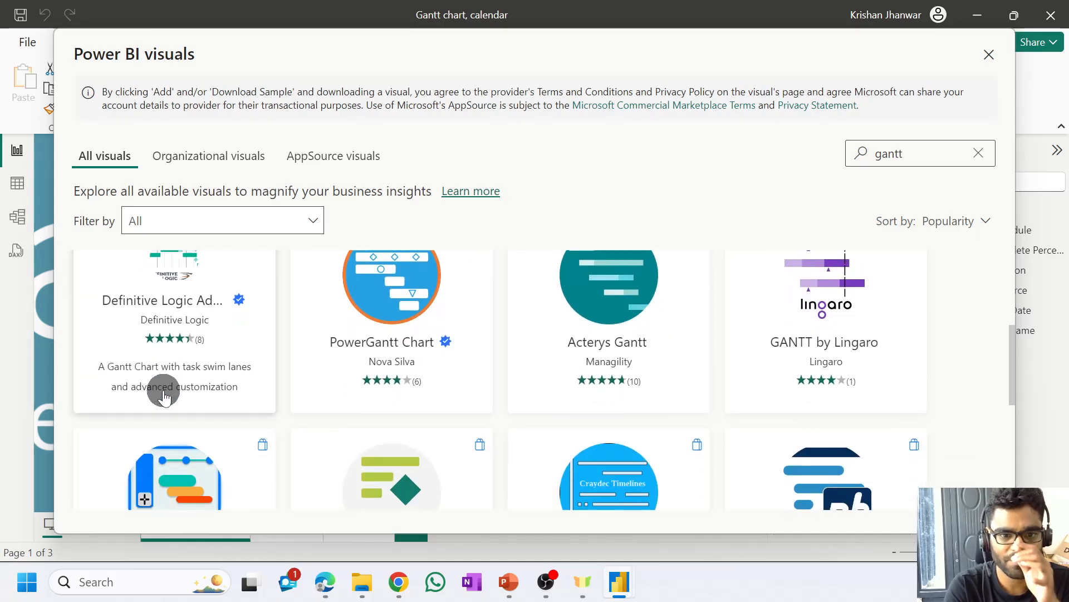
pyautogui.scroll(3, 164, 394)
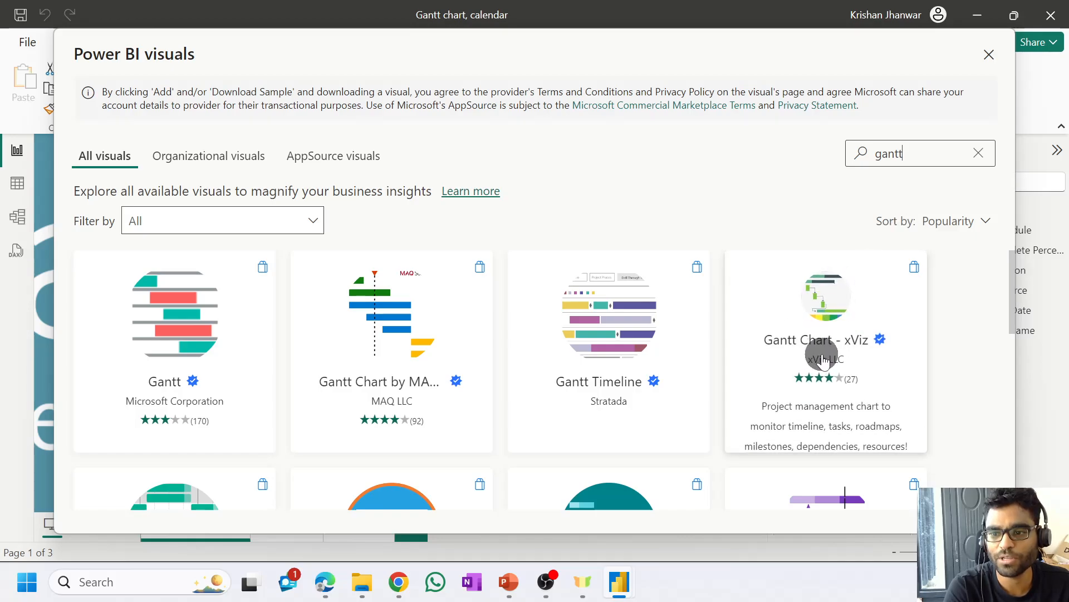
pyautogui.click(989, 54)
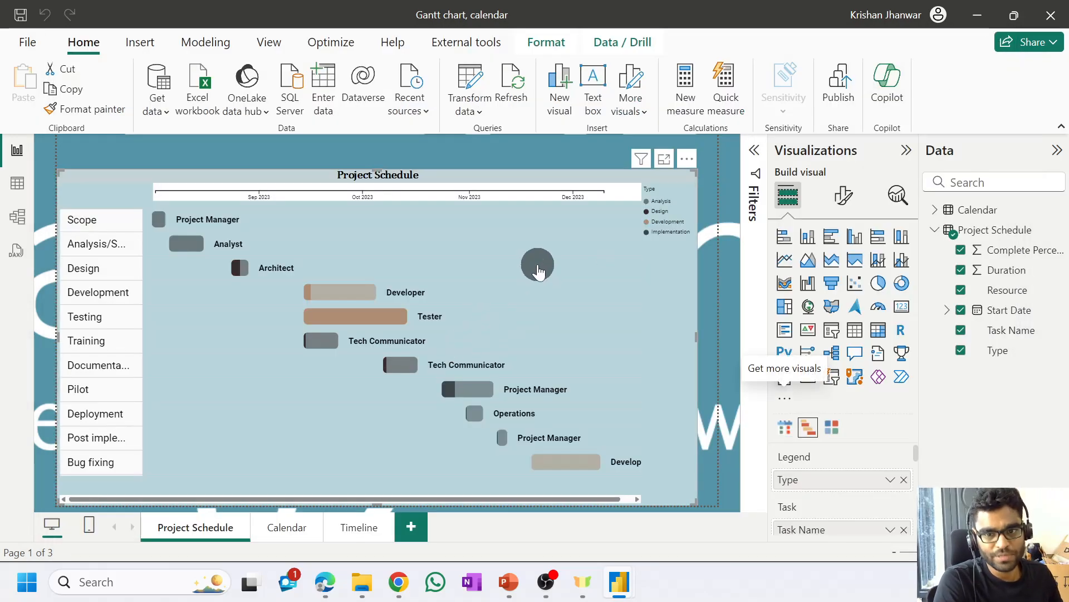
# - View the Calendar page in month view, check September 2023 and August 2023, and briefly filter the entries by the Article category
pyautogui.click(288, 532)
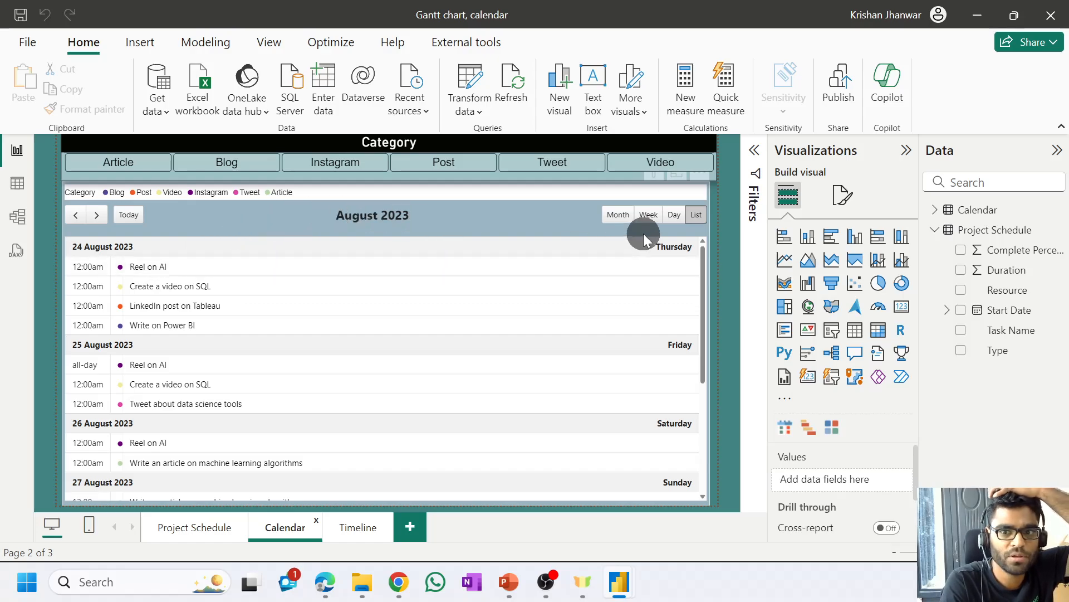
pyautogui.click(618, 216)
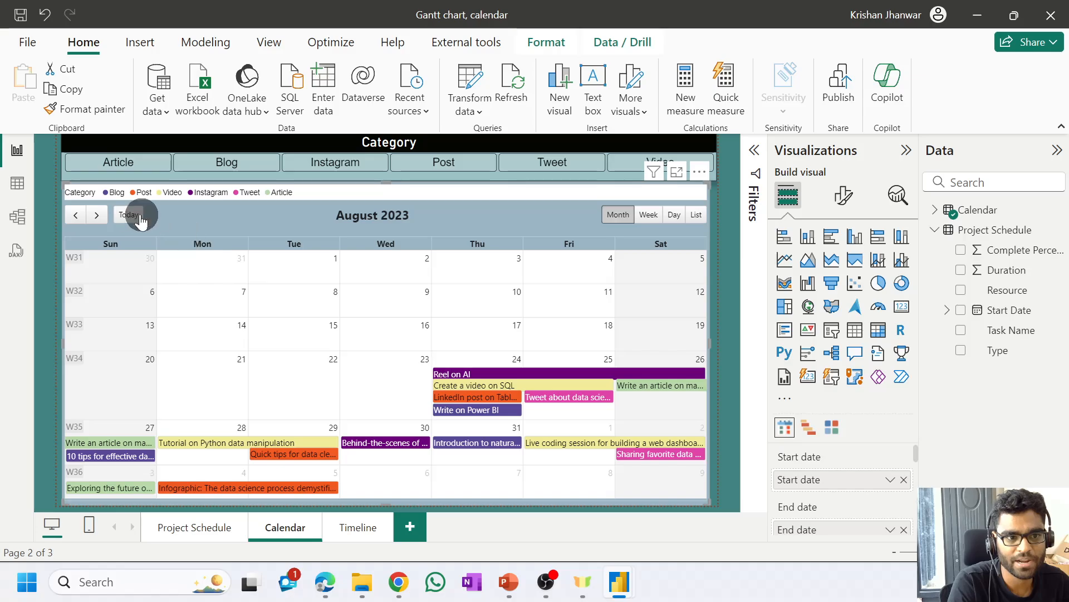
pyautogui.click(97, 215)
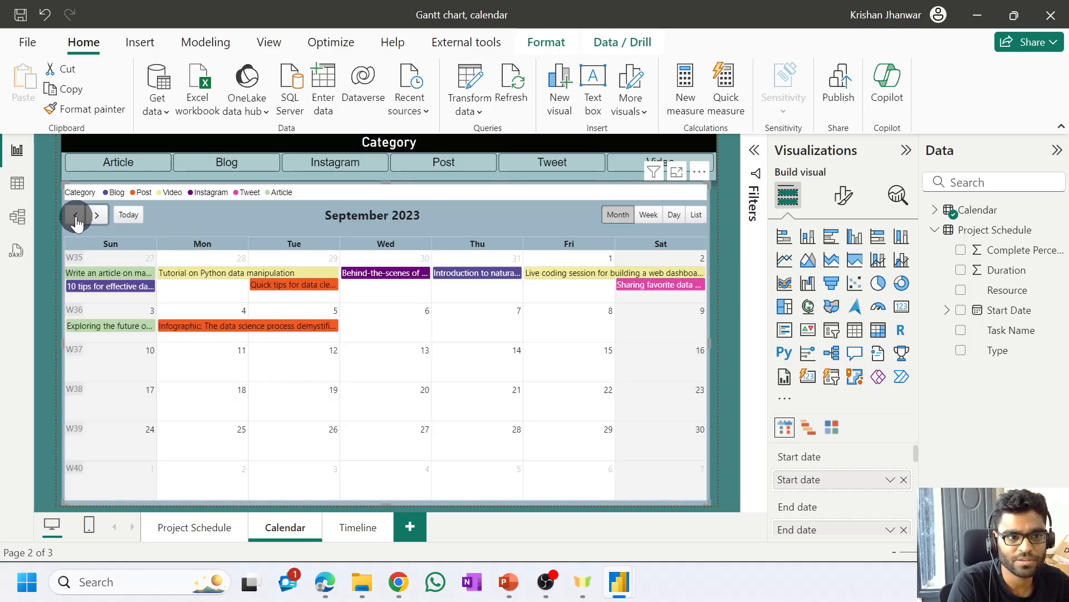
pyautogui.click(75, 215)
pyautogui.click(118, 160)
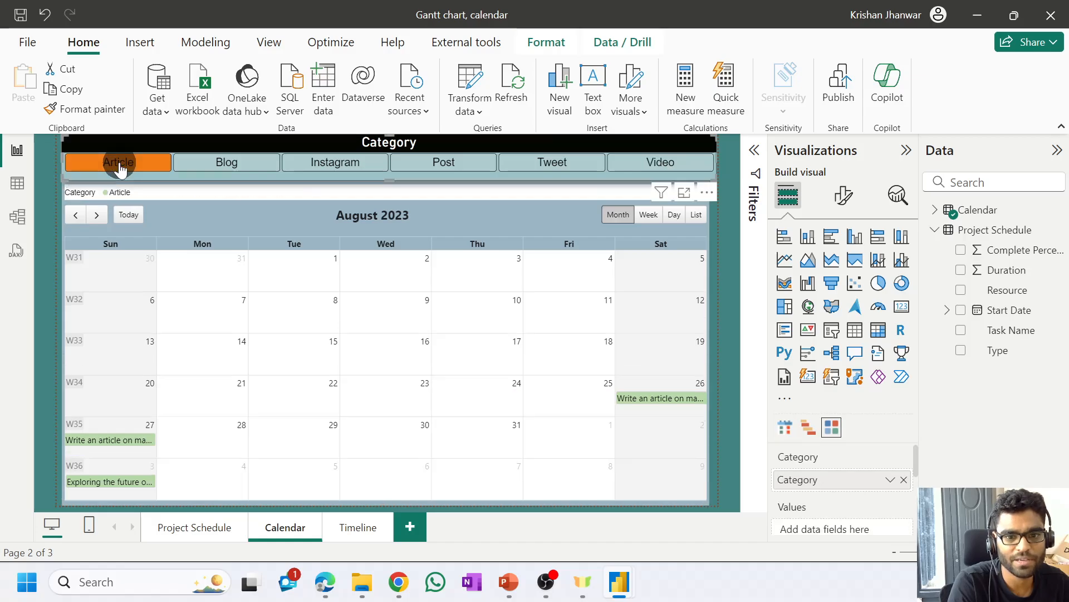
pyautogui.click(119, 168)
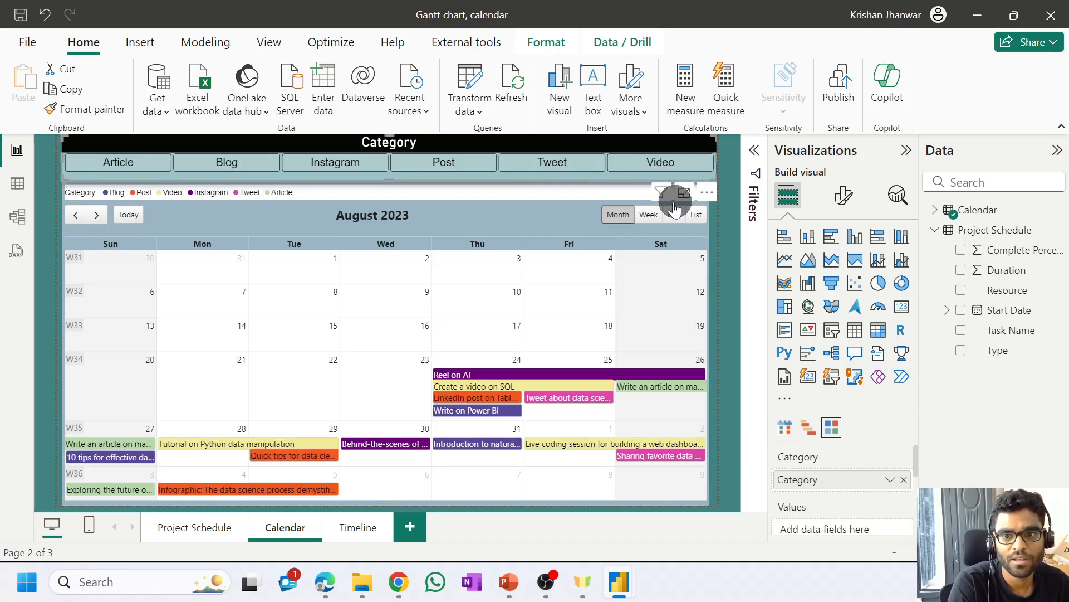
# - Show the calendar by week and advance to the week of 27 Aug – 2 Sept 2023
pyautogui.click(649, 219)
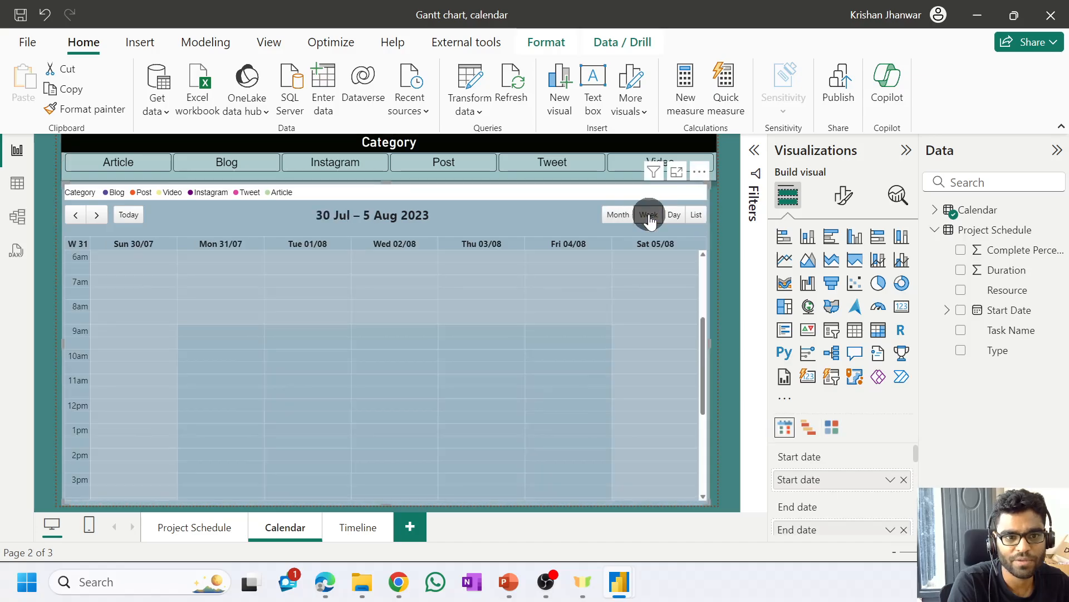
pyautogui.click(97, 215)
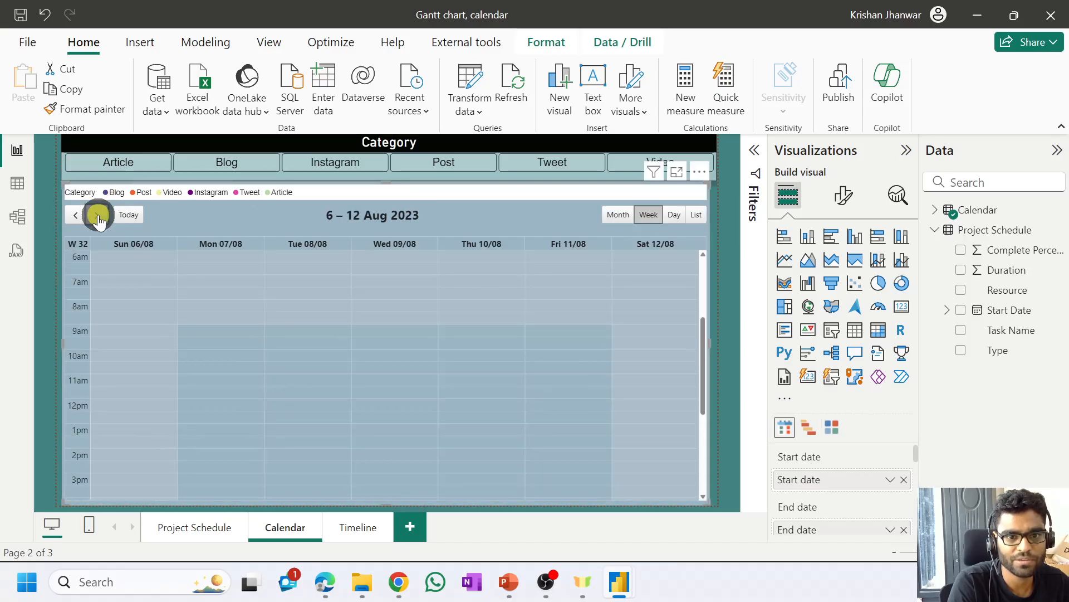
pyautogui.click(98, 216)
pyautogui.click(97, 216)
pyautogui.click(98, 216)
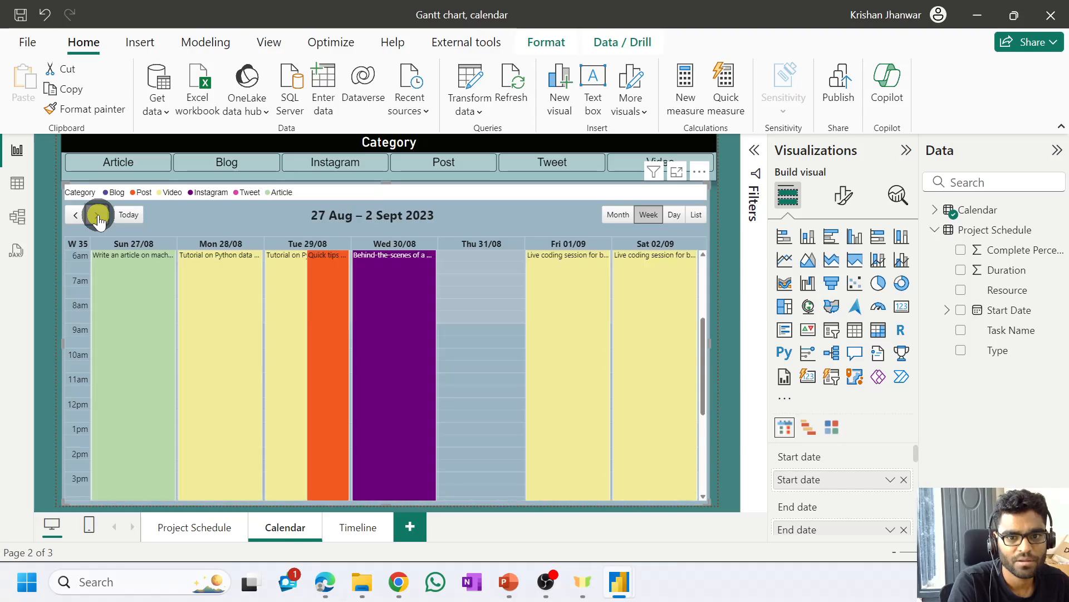
# - View the calendar by day, review the August 2023 entries as a list, and return to month view
pyautogui.click(675, 218)
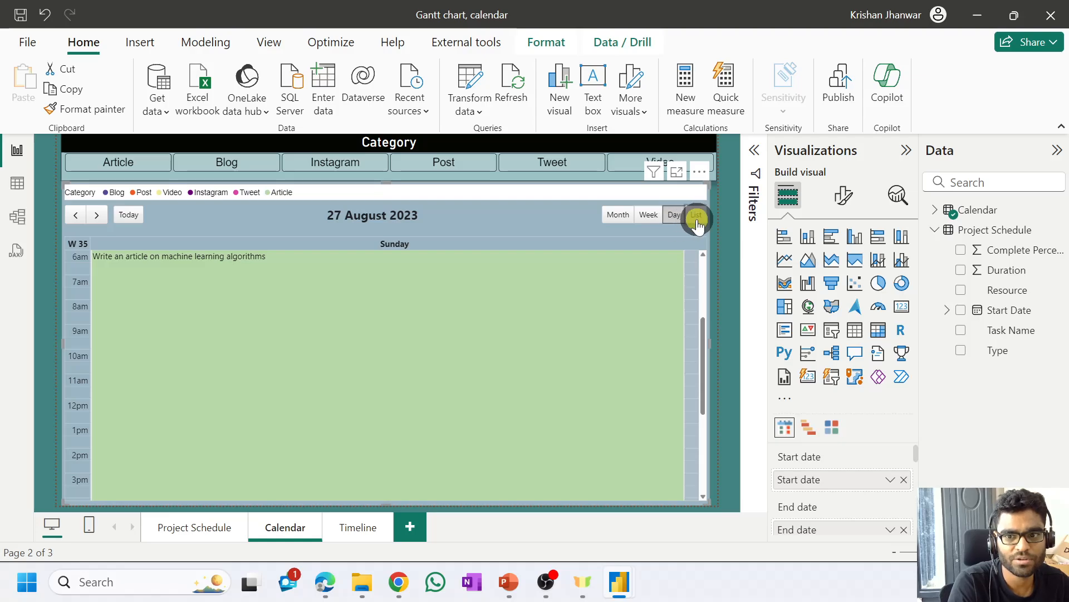
pyautogui.click(695, 216)
pyautogui.scroll(-3, 339, 368)
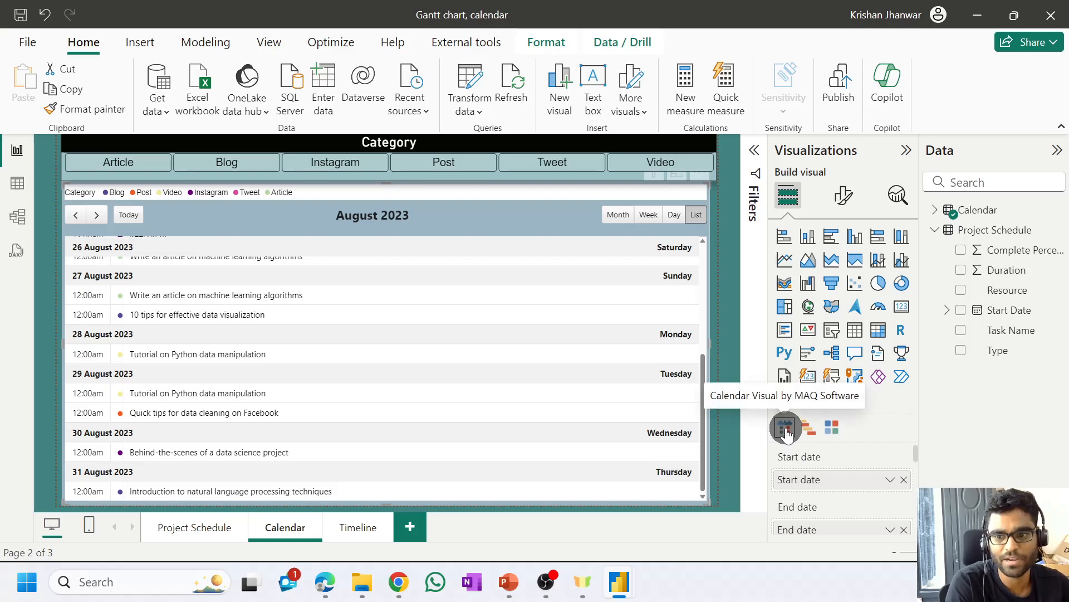
pyautogui.scroll(3, 508, 352)
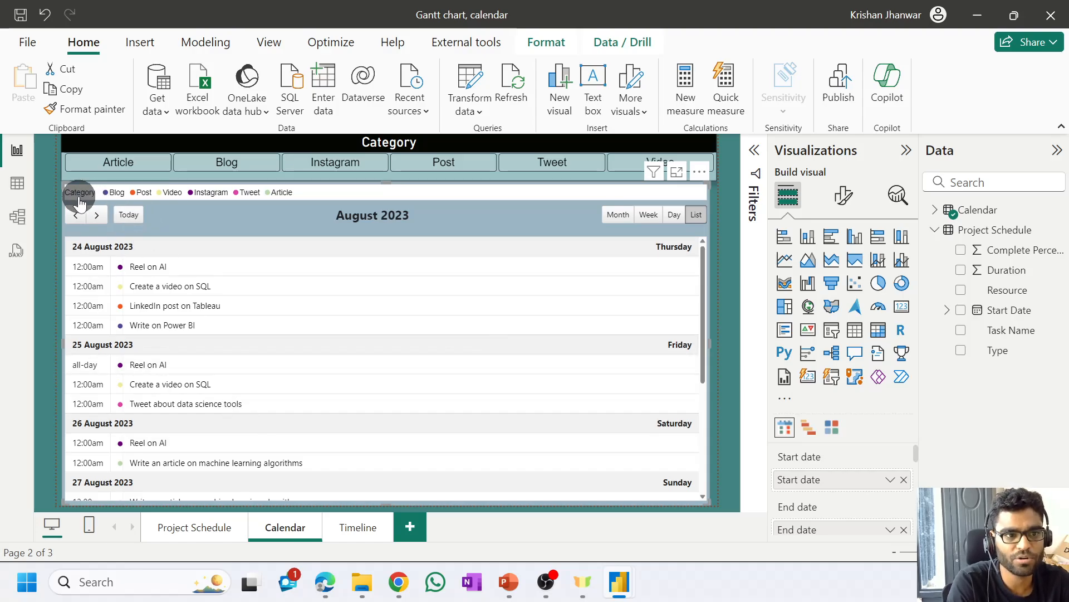
pyautogui.click(617, 216)
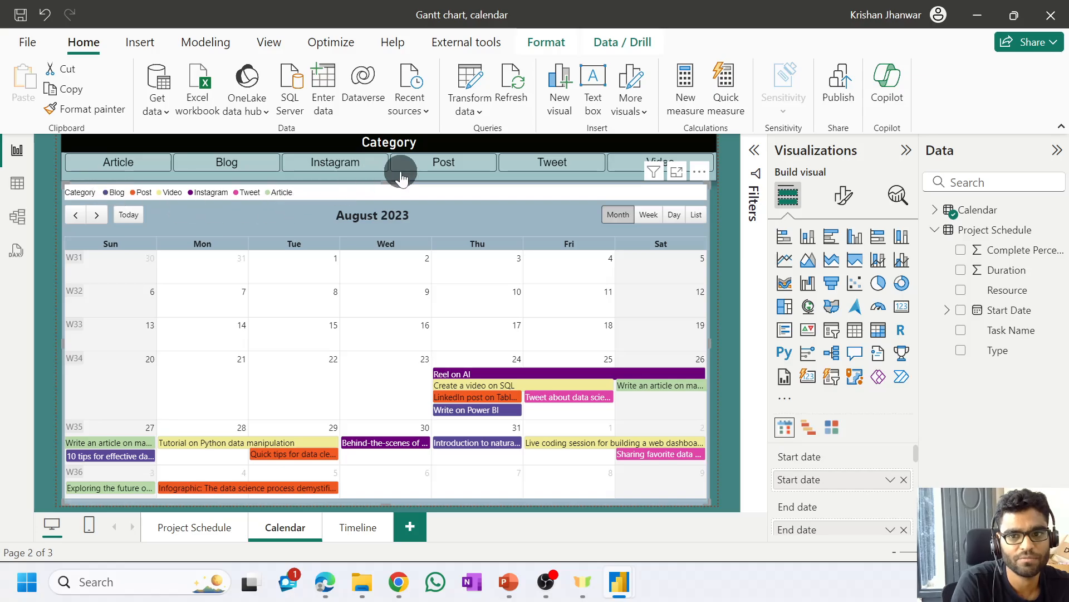
# - On the Timeline page, expand and collapse the Video and Blog groups of the Gantt chart to view their tasks
pyautogui.click(359, 532)
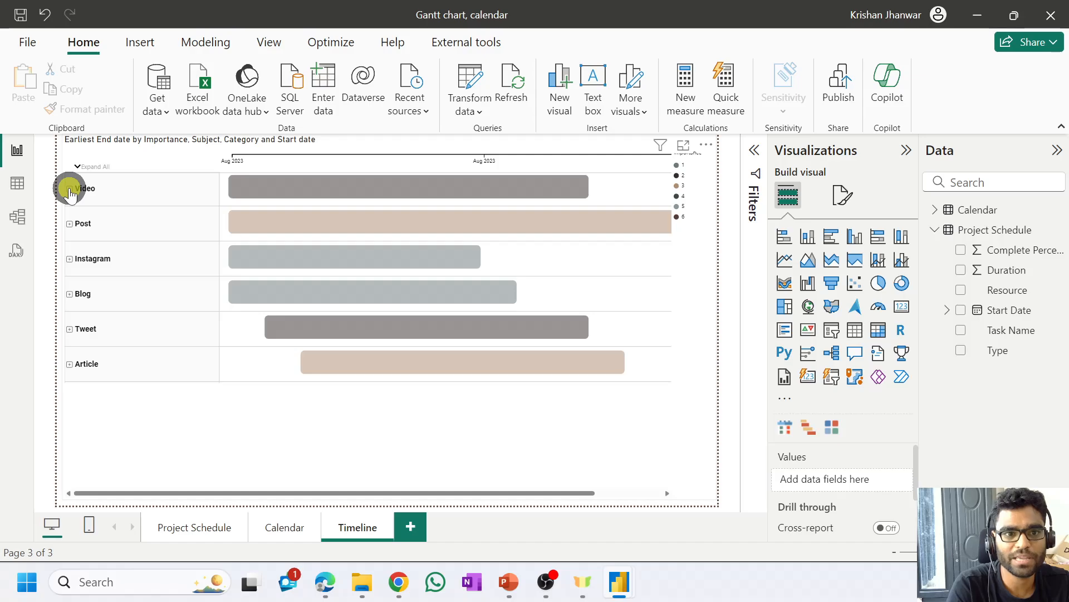
pyautogui.click(69, 190)
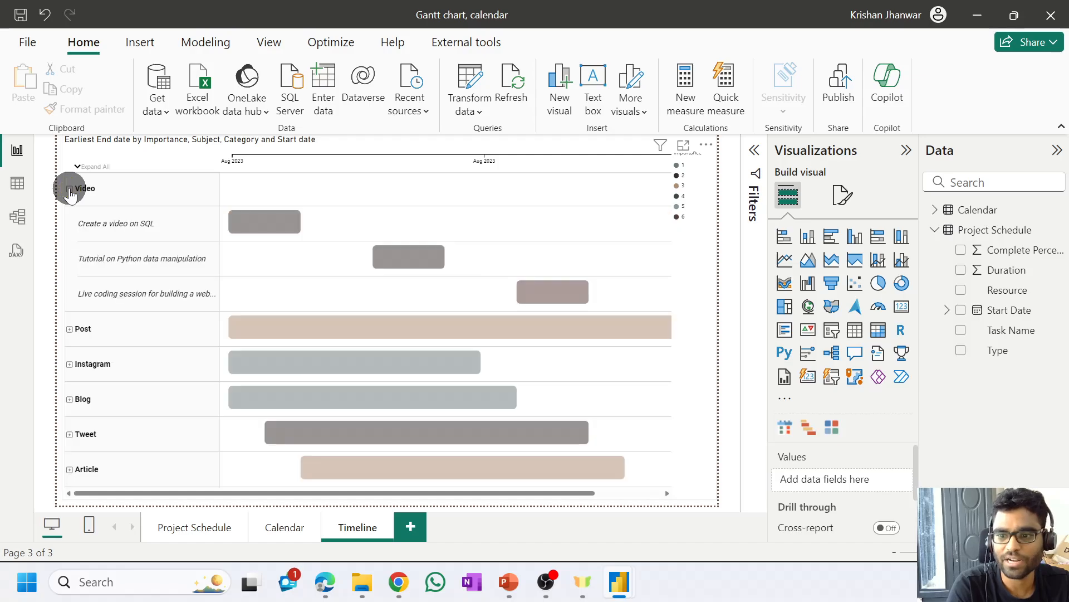
pyautogui.click(668, 271)
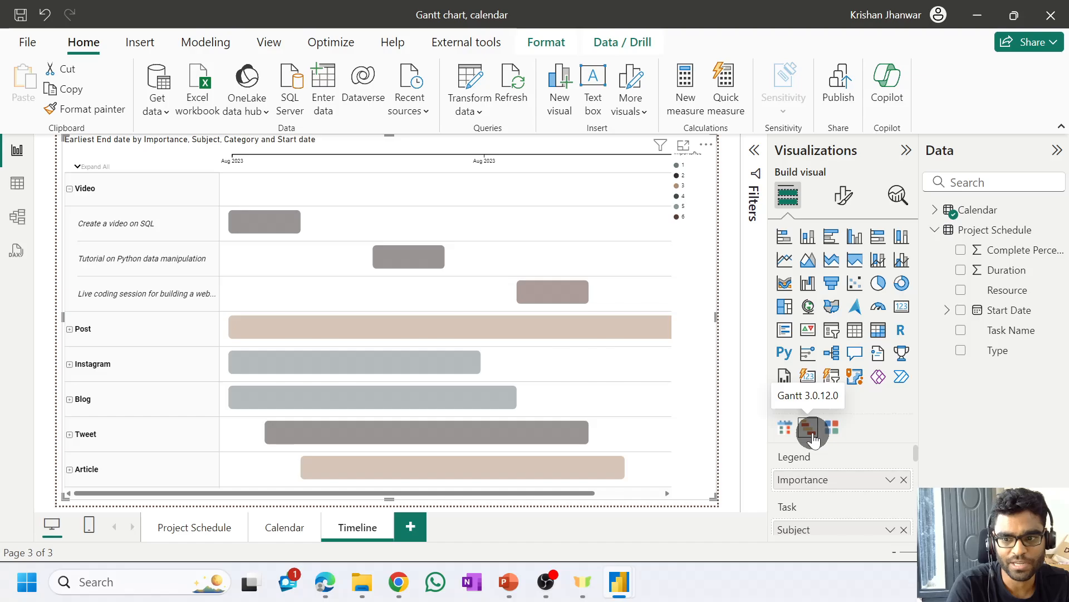
pyautogui.click(69, 190)
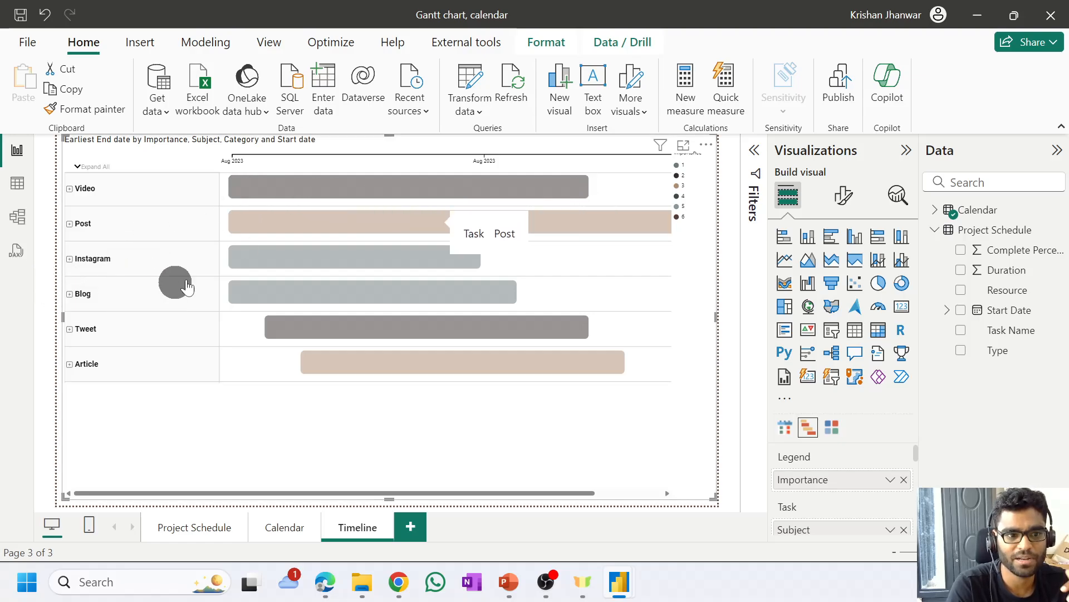
pyautogui.click(70, 294)
pyautogui.click(69, 294)
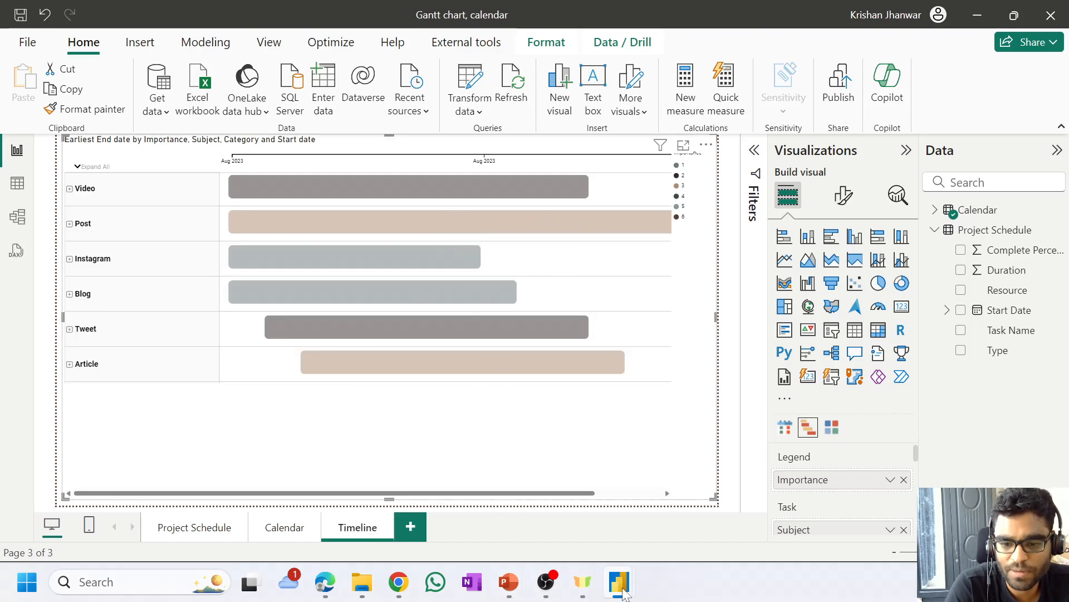
# - Switch to the Session 7_060724 - Copy report, add a blank dataviz.boutique custom visual to Page 2 and move it beside the decomposition tree
pyautogui.moveTo(370, 591)
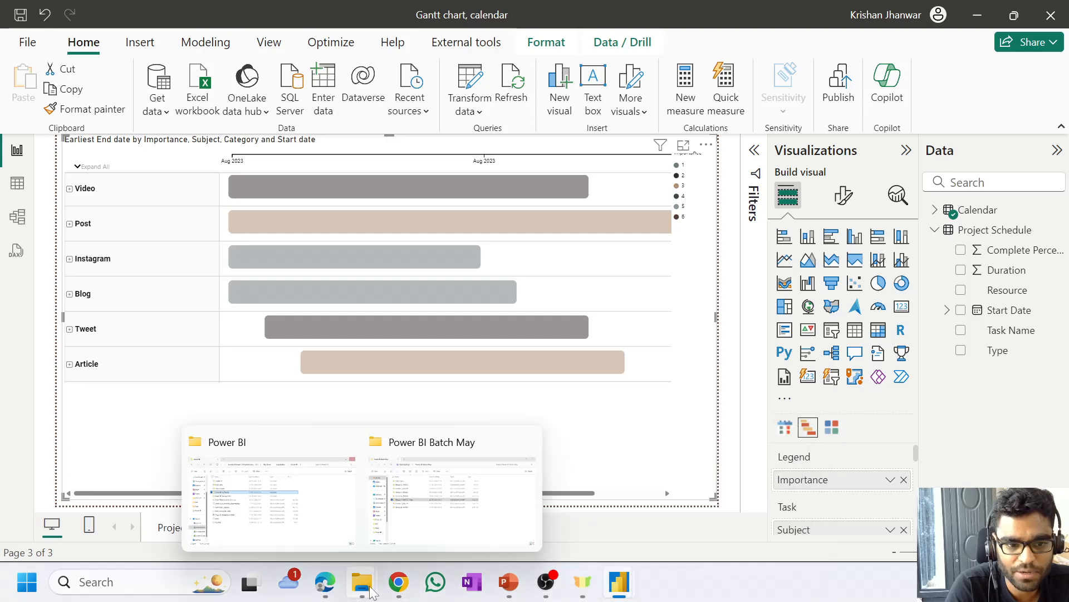
pyautogui.click(289, 481)
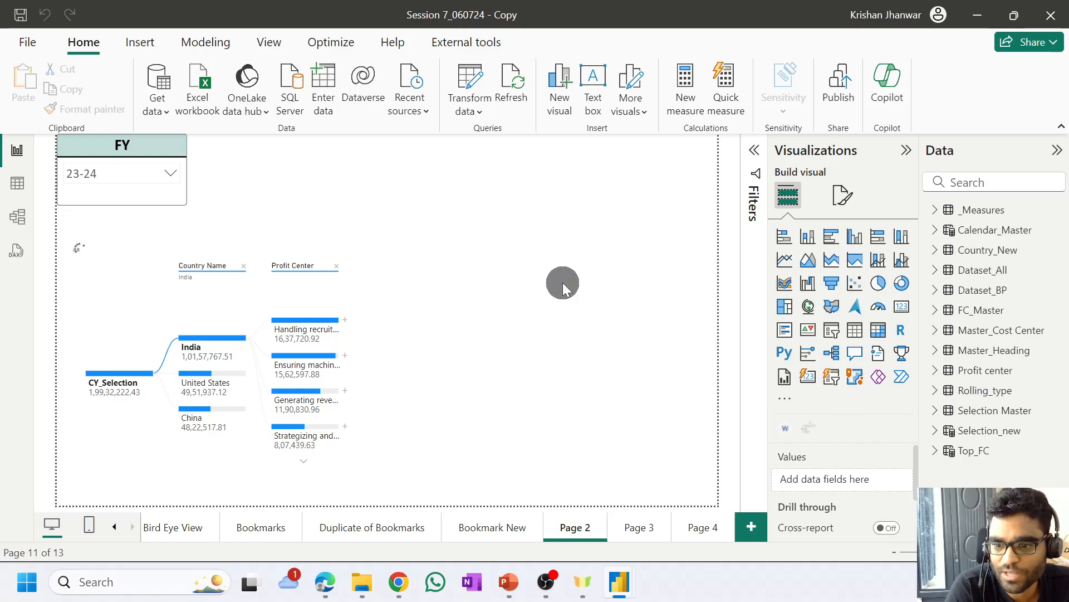
pyautogui.click(811, 429)
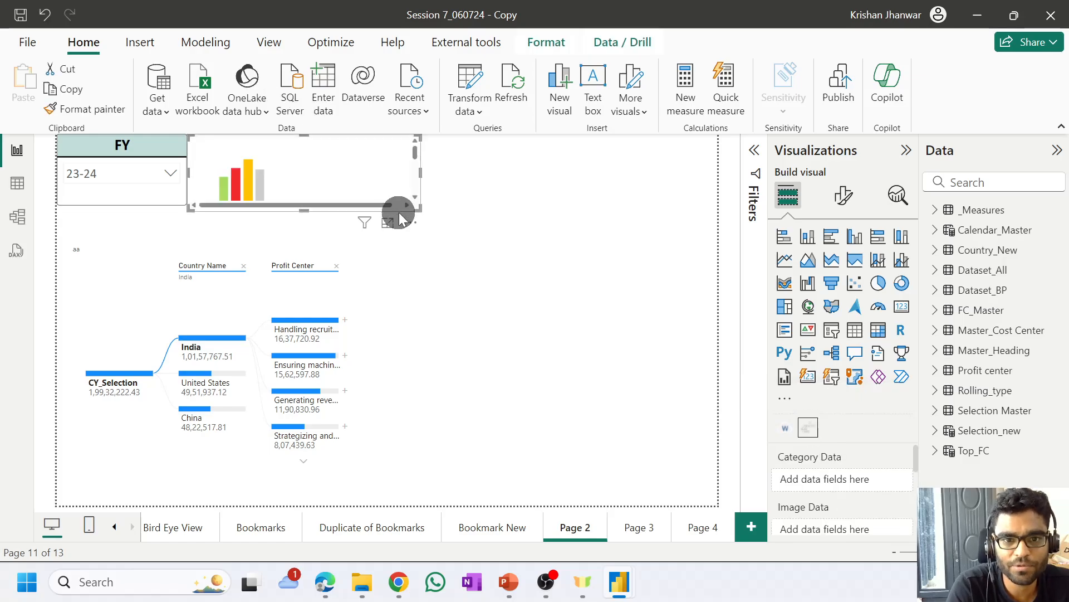
pyautogui.moveTo(411, 229); pyautogui.dragTo(641, 382)
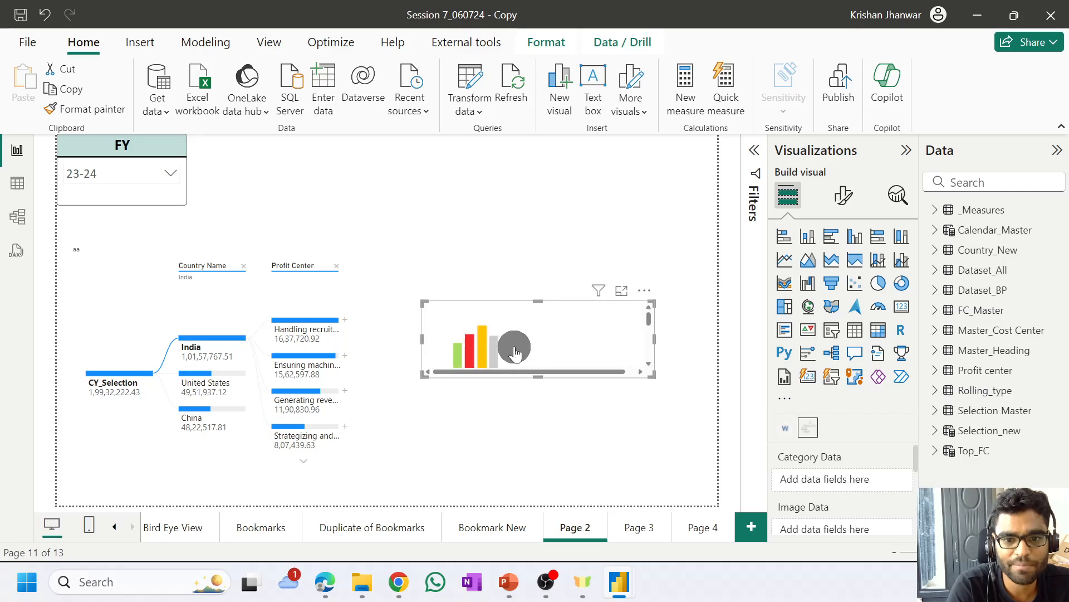
# - Duplicate the decomposition tree, place the copy above the blank custom visual and reduce its height
pyautogui.click(239, 305)
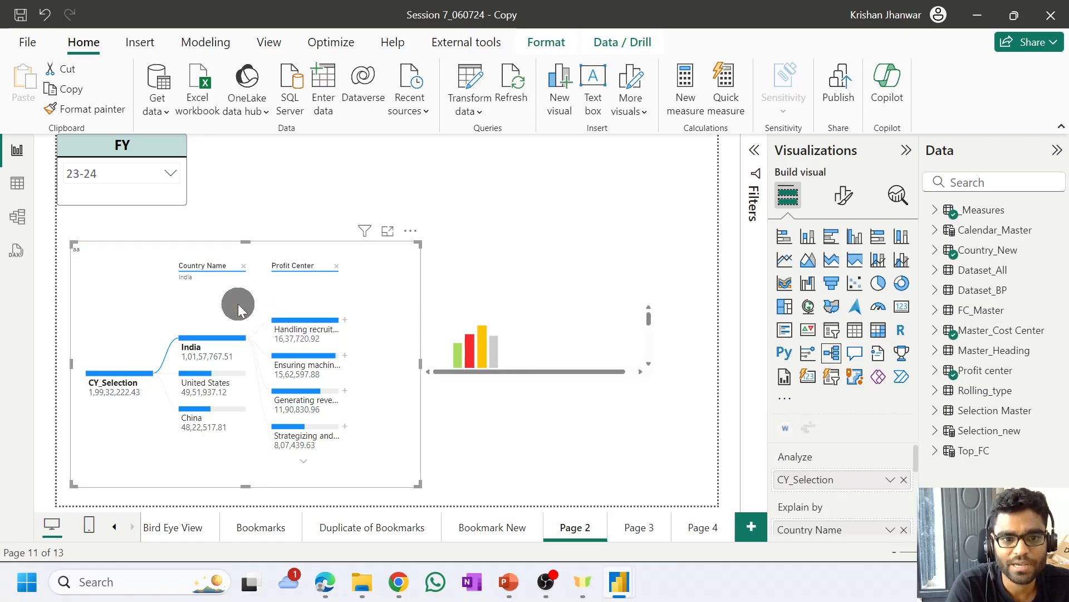
pyautogui.click(65, 95)
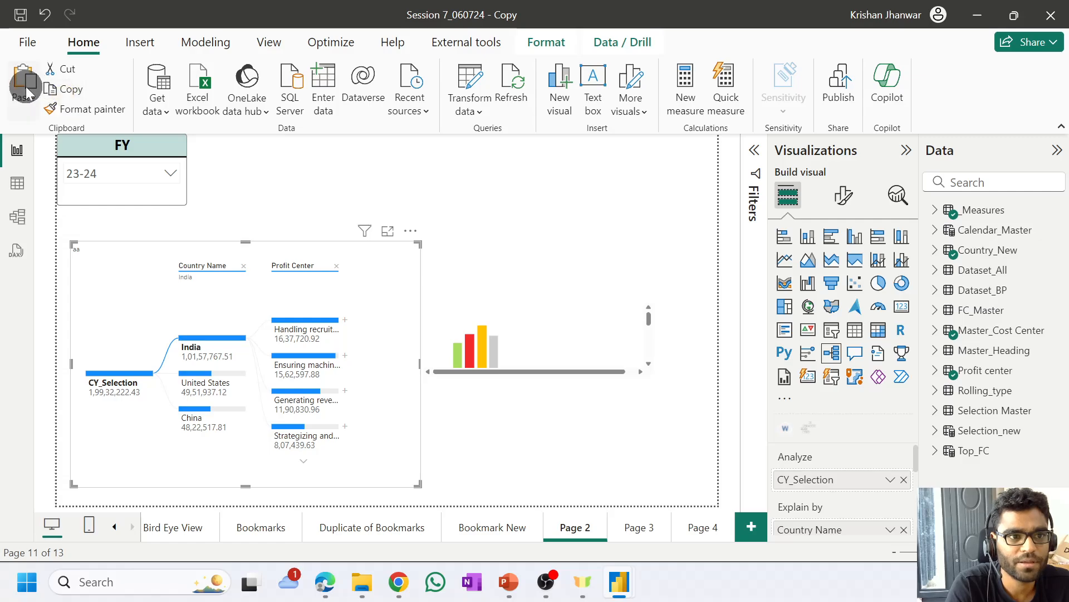
pyautogui.click(25, 85)
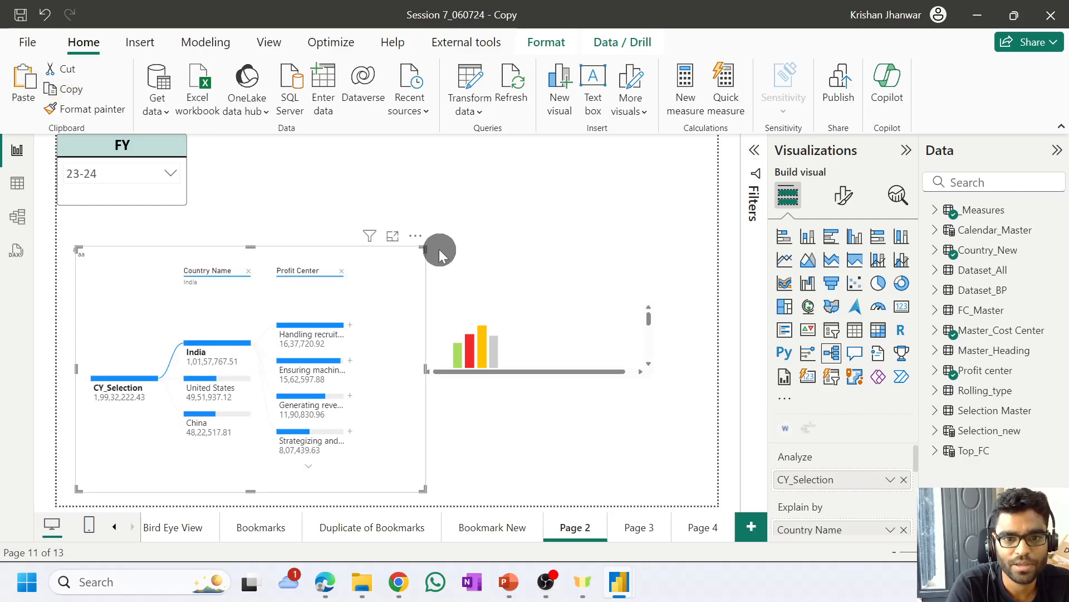
pyautogui.moveTo(467, 241); pyautogui.dragTo(661, 168)
pyautogui.moveTo(676, 159); pyautogui.dragTo(734, 166)
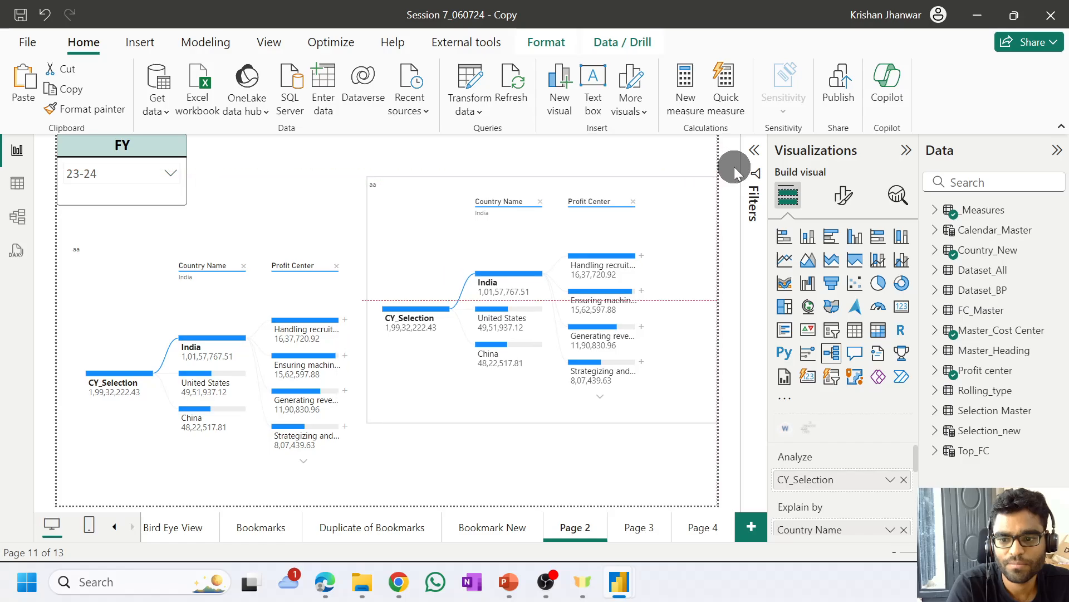
pyautogui.moveTo(714, 423); pyautogui.dragTo(705, 308)
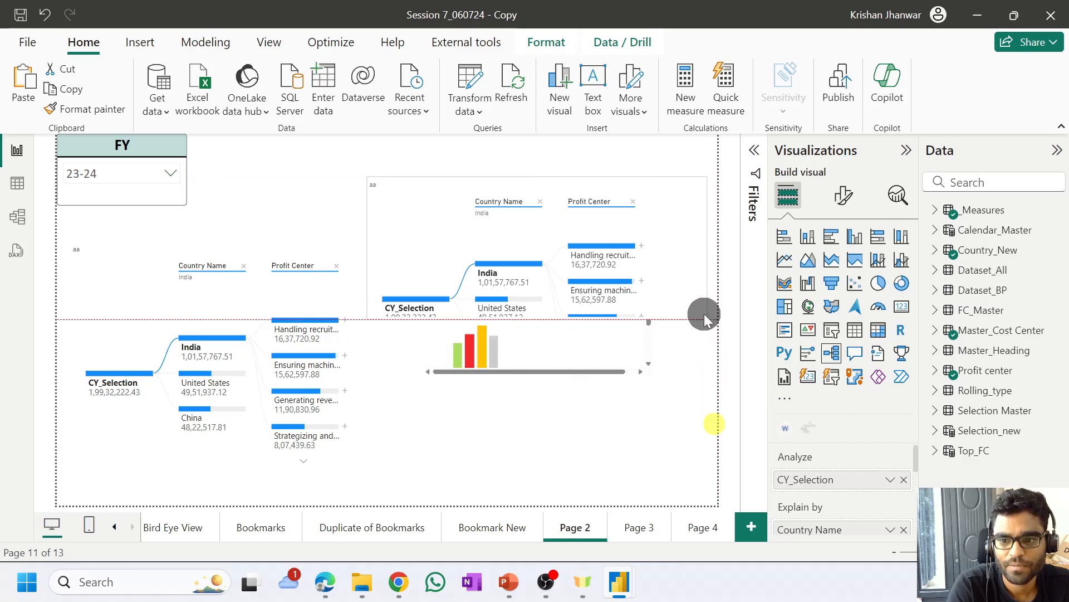
# - Convert the copied decomposition tree to the dataviz.boutique custom visual and enlarge it downward
pyautogui.click(808, 428)
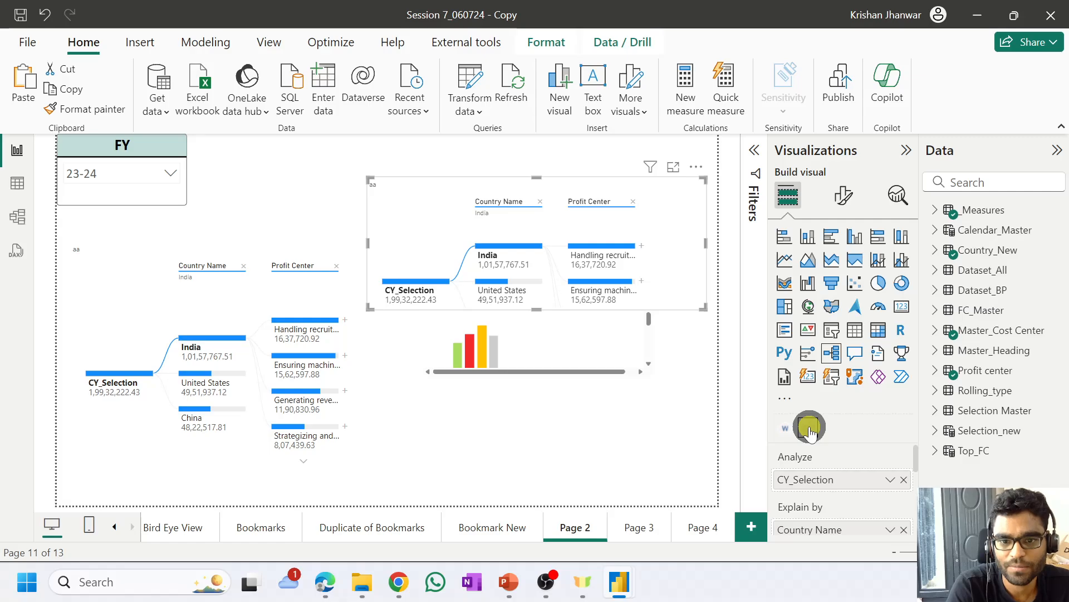
pyautogui.click(548, 345)
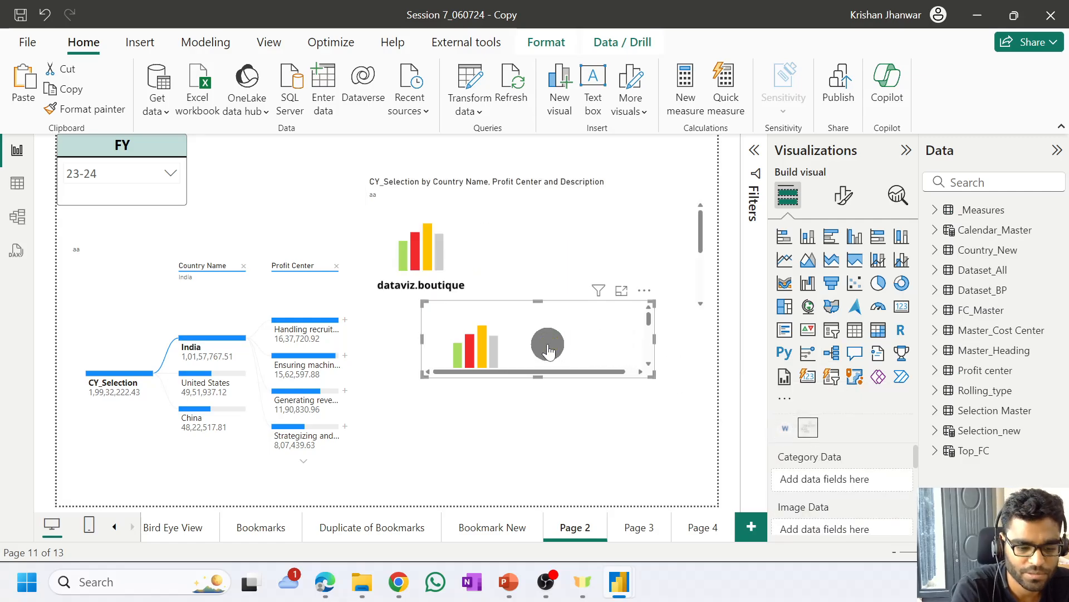
pyautogui.click(548, 241)
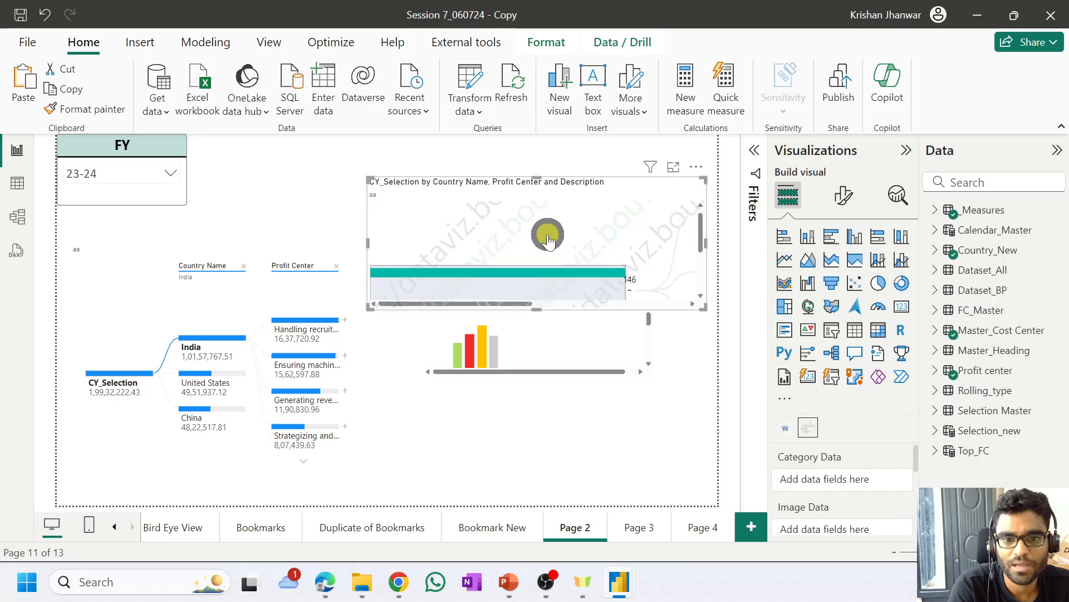
pyautogui.moveTo(537, 308); pyautogui.dragTo(547, 416)
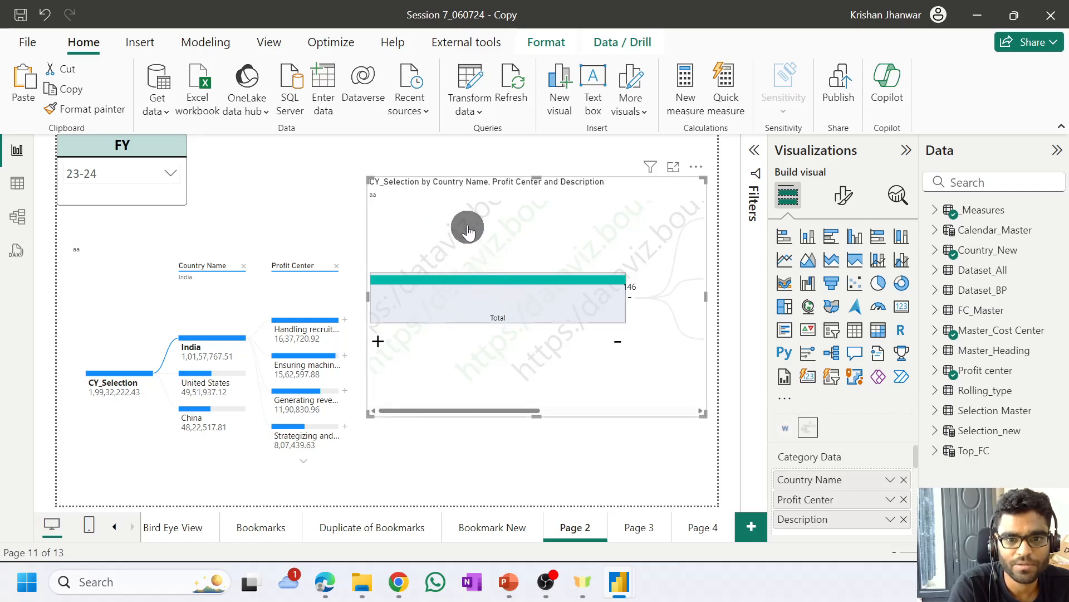
pyautogui.click(365, 179)
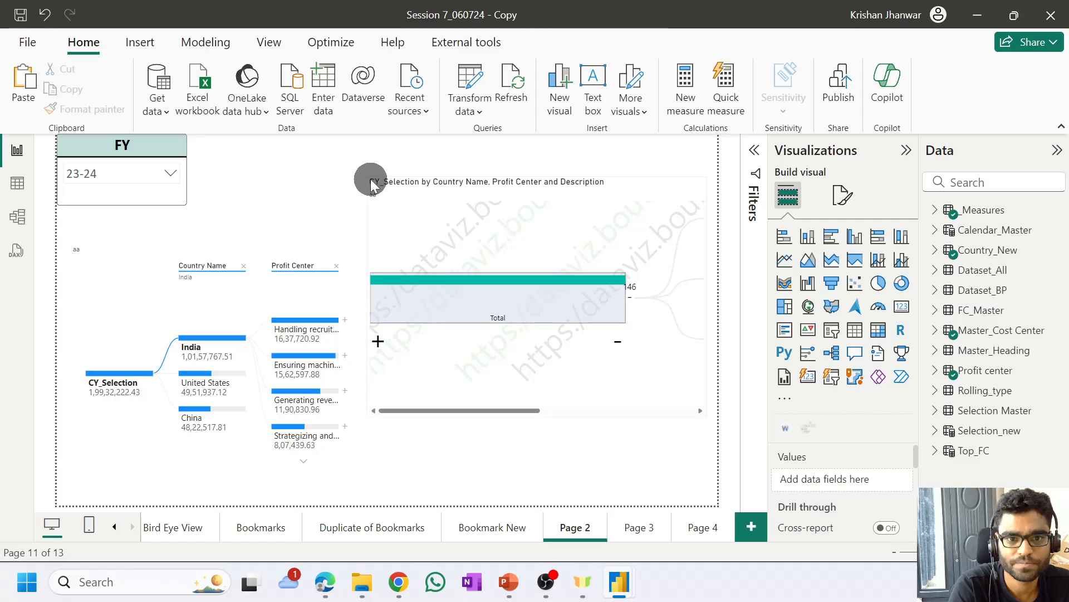
pyautogui.click(470, 231)
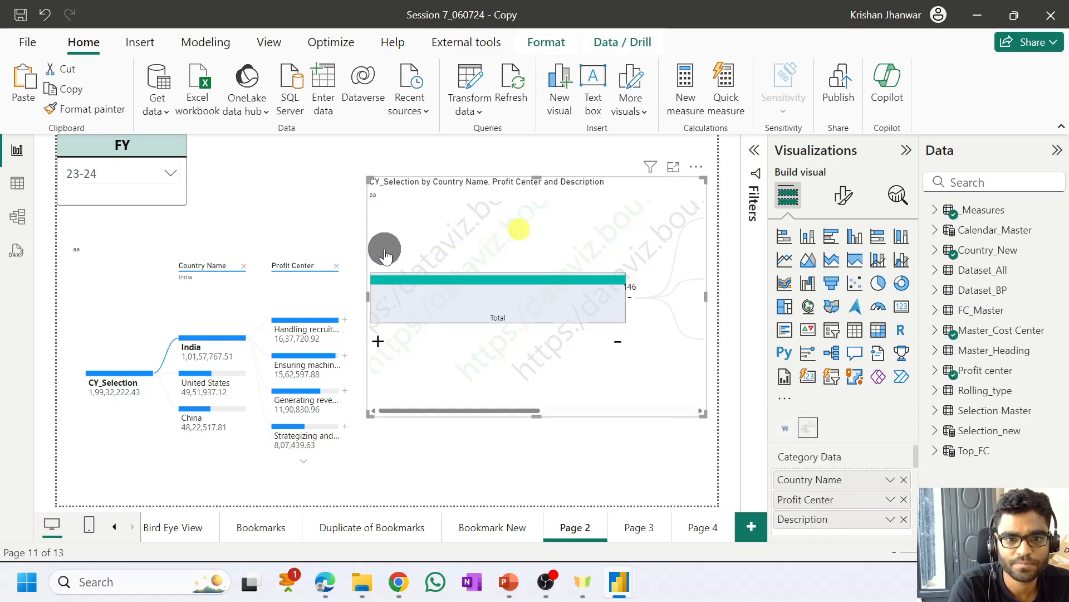
# - Move the converted dataviz.boutique tree visual over the decomposition tree and enlarge it to fit the child nodes
pyautogui.moveTo(696, 174); pyautogui.dragTo(517, 204)
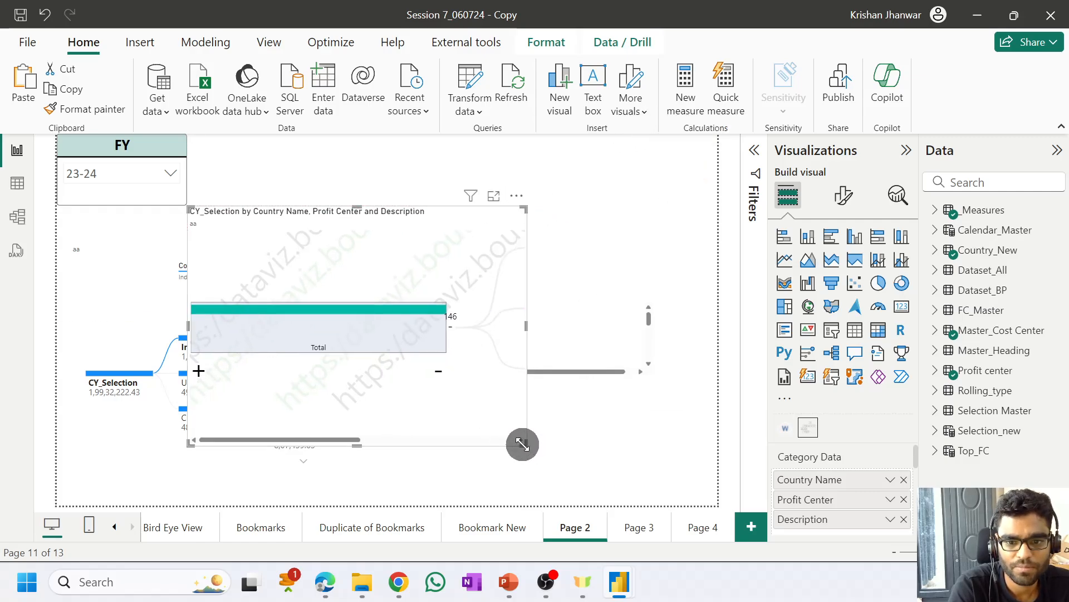
pyautogui.moveTo(520, 442); pyautogui.dragTo(653, 477)
pyautogui.scroll(-5, 864, 525)
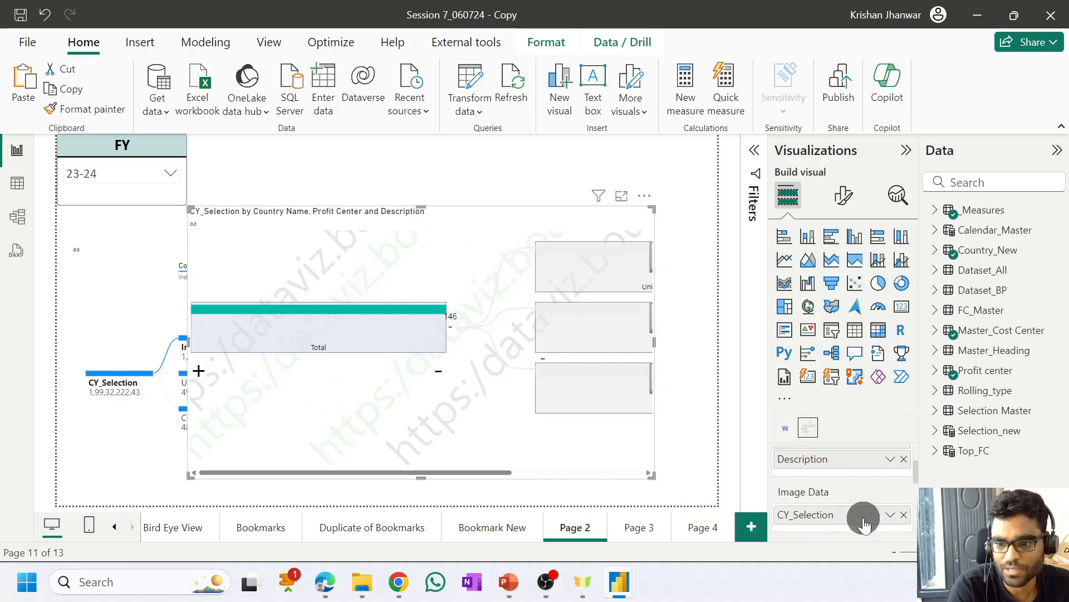
pyautogui.scroll(5, 864, 525)
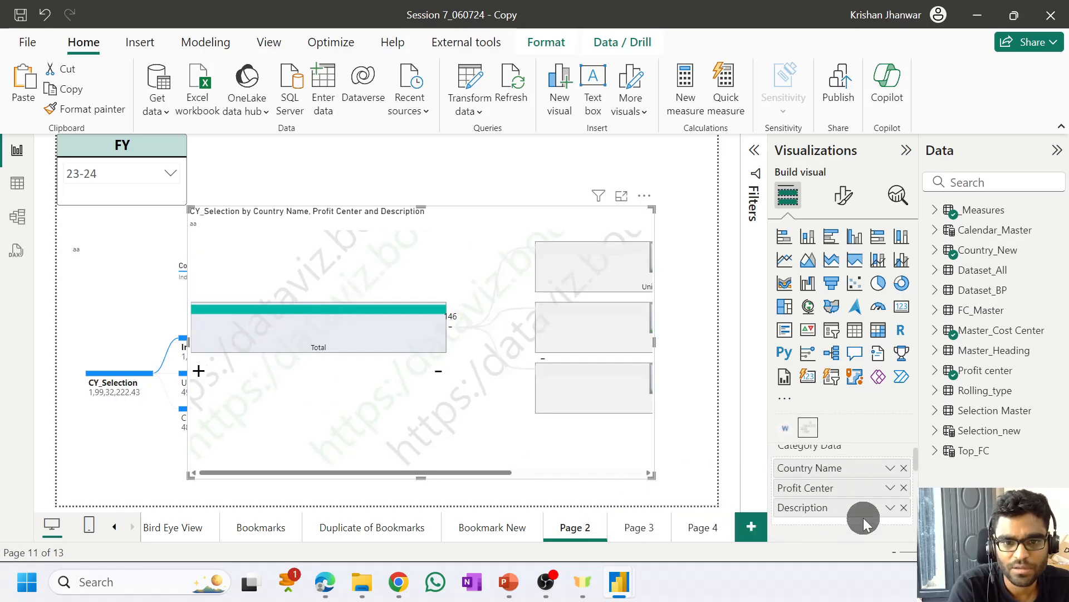
# - Collapse the Total node of the dataviz.boutique tree and try to expand it again
pyautogui.click(450, 327)
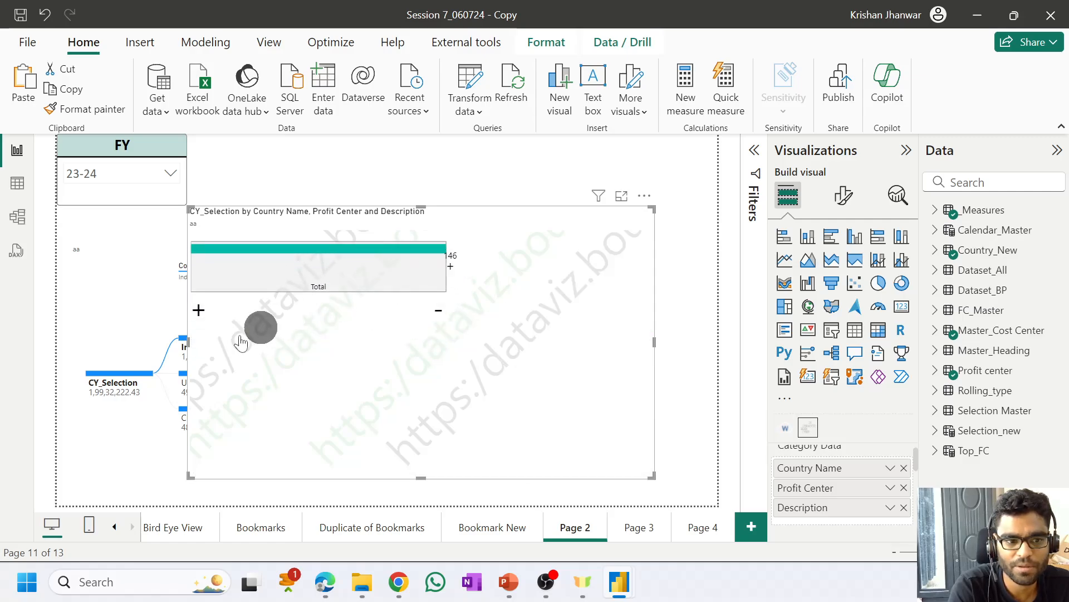
pyautogui.click(453, 265)
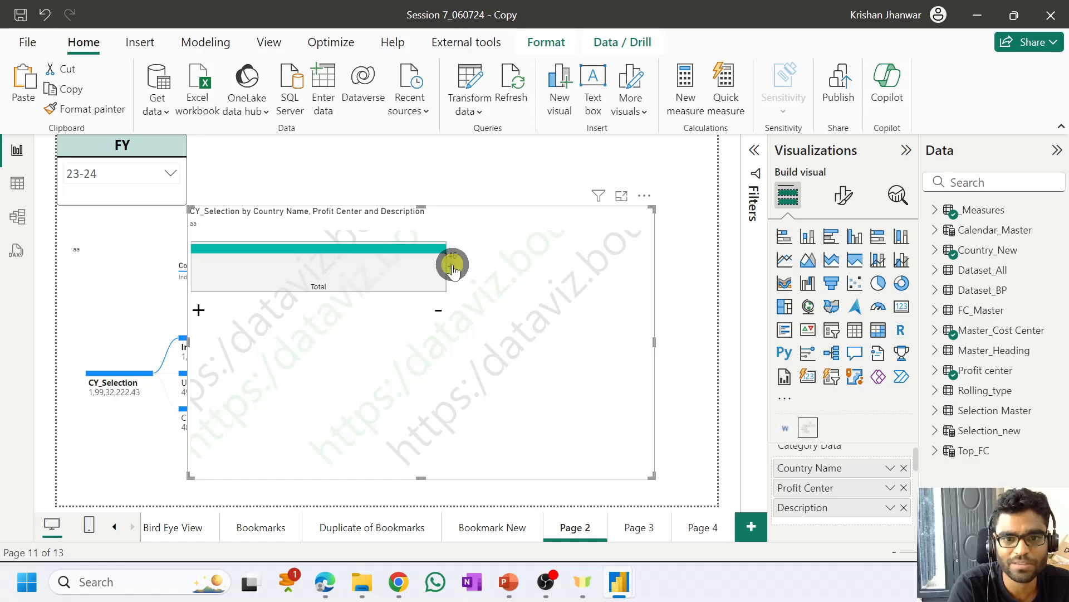
pyautogui.click(452, 265)
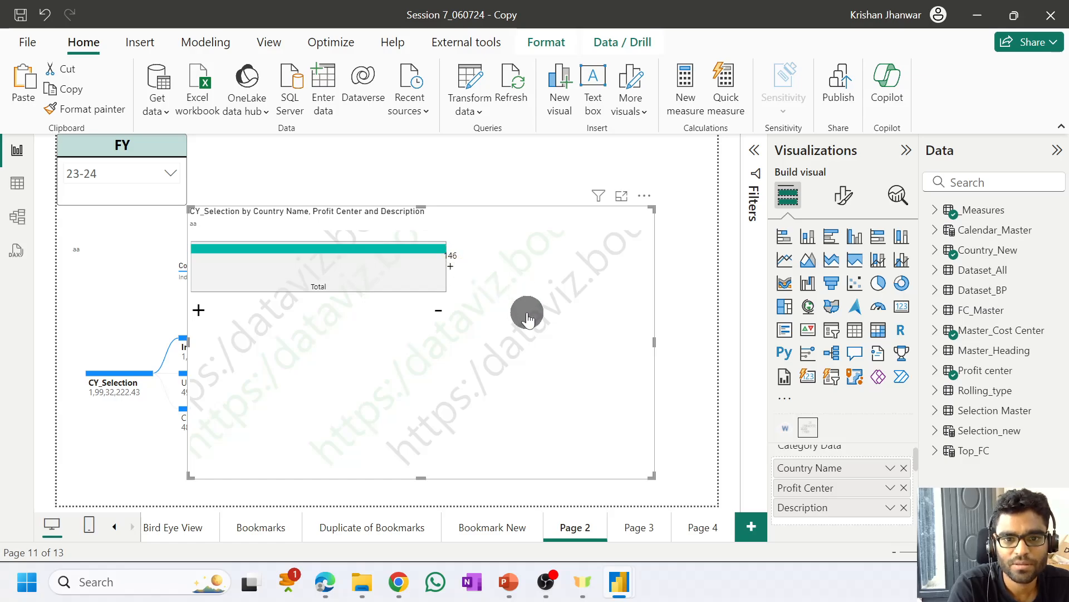
pyautogui.click(452, 265)
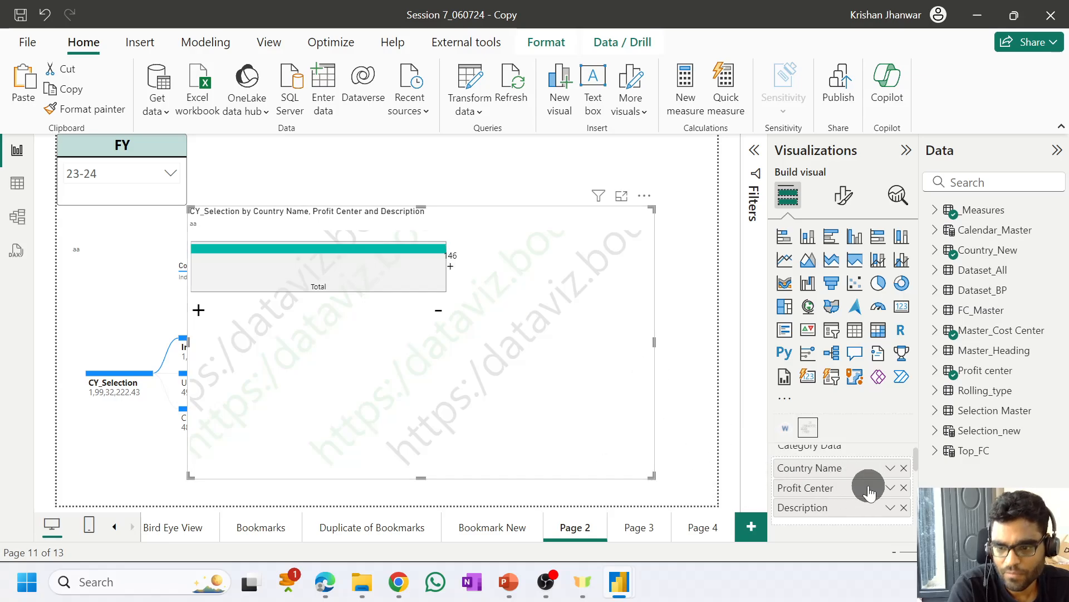
# - Remove CY_Selection from the Image Data of the dataviz.boutique visual
pyautogui.scroll(-2, 868, 488)
pyautogui.scroll(-2, 868, 486)
pyautogui.scroll(3, 868, 485)
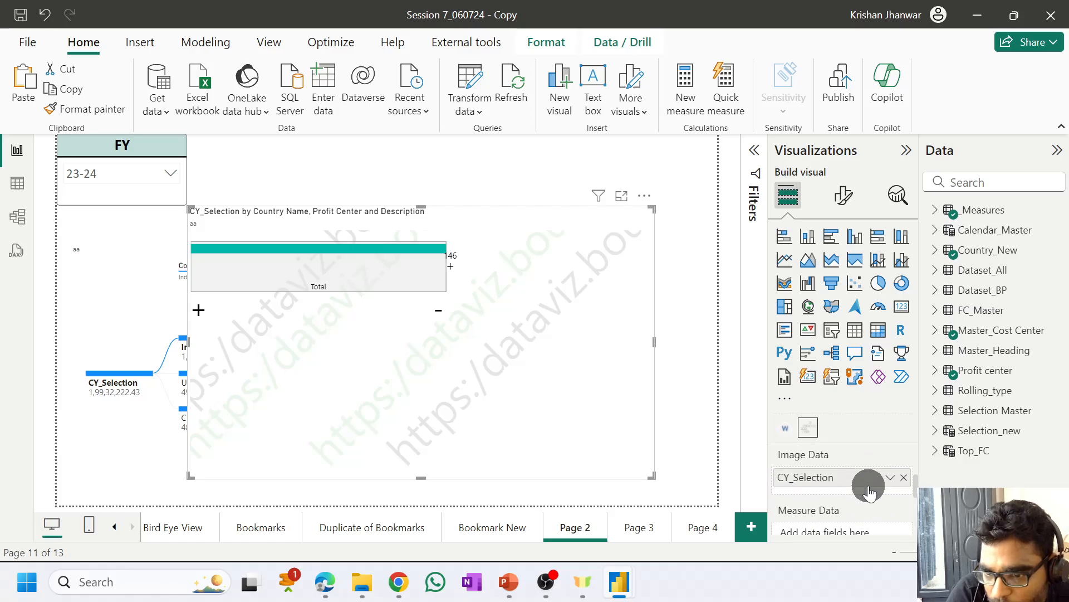
pyautogui.moveTo(903, 522); pyautogui.dragTo(908, 528)
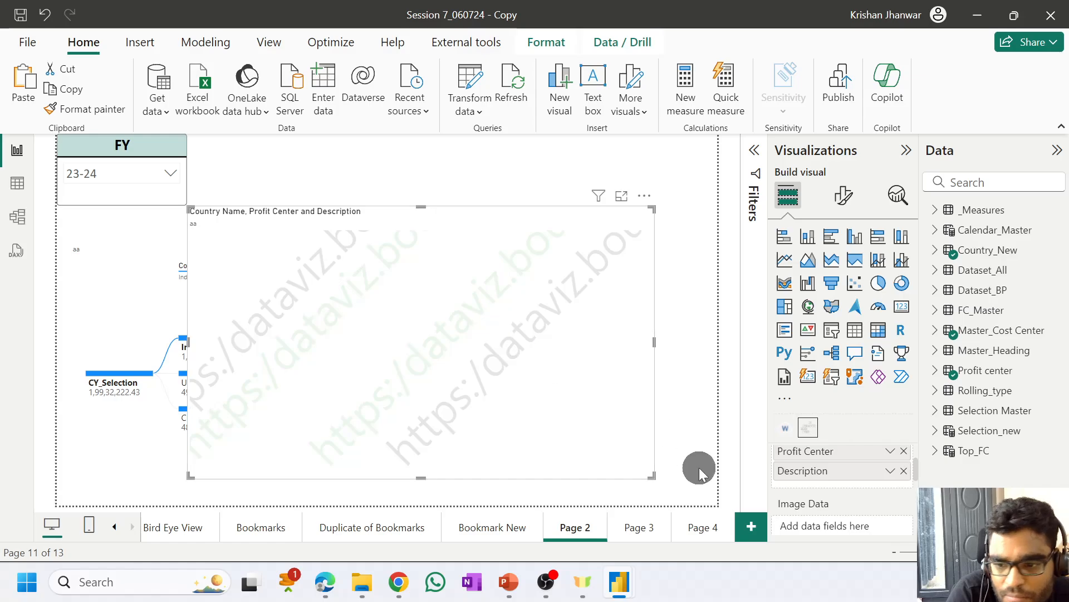
# - Check the remaining field wells of the dataviz.boutique tree visual and remove the visual from Page 2
pyautogui.scroll(2, 832, 505)
pyautogui.scroll(-4, 831, 504)
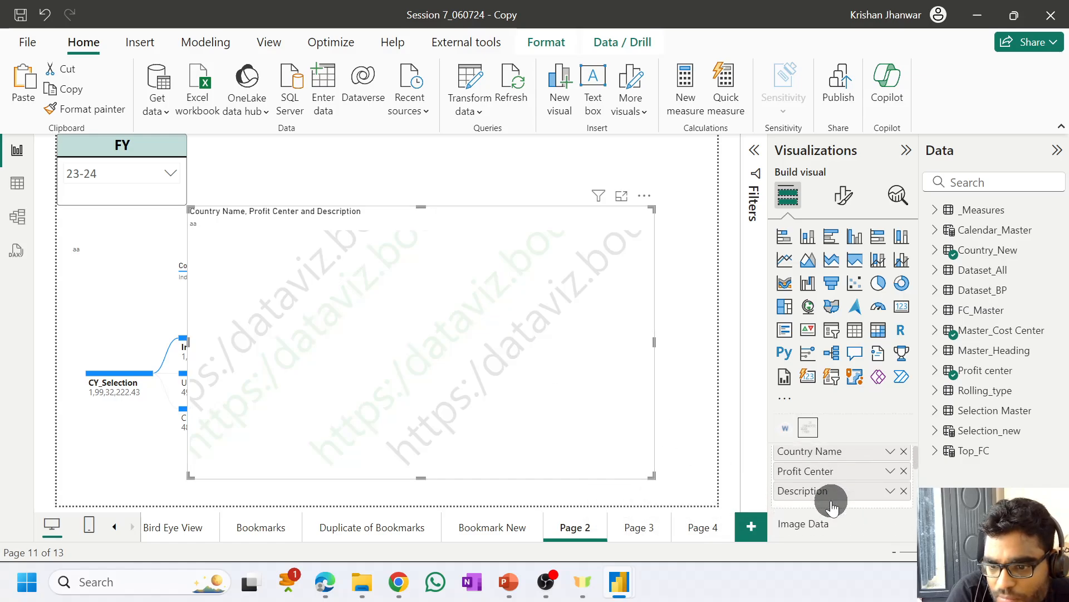
pyautogui.scroll(-3, 831, 504)
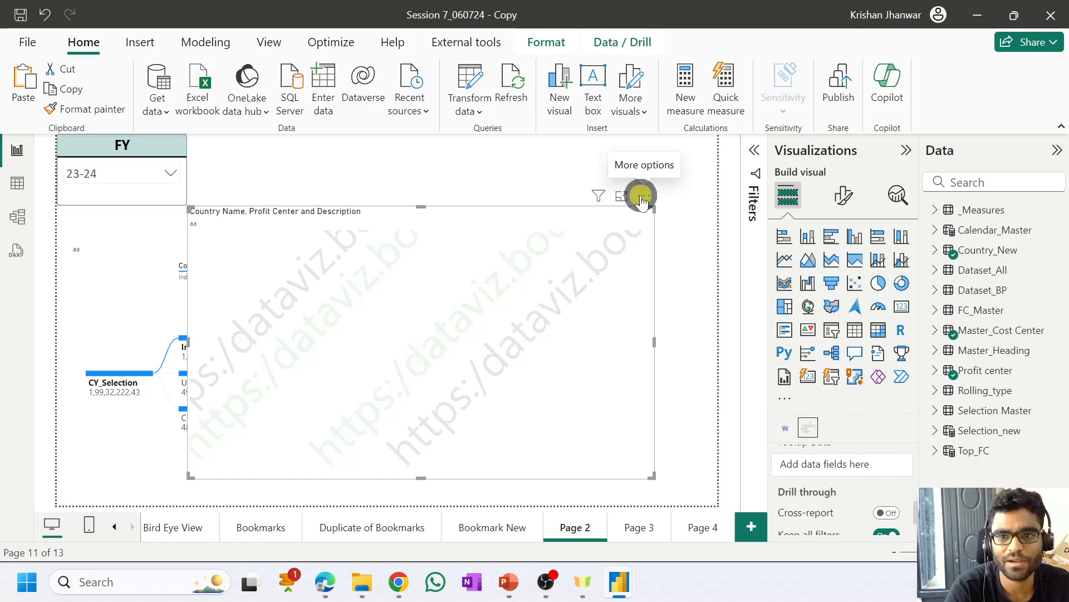
pyautogui.click(642, 196)
pyautogui.click(686, 258)
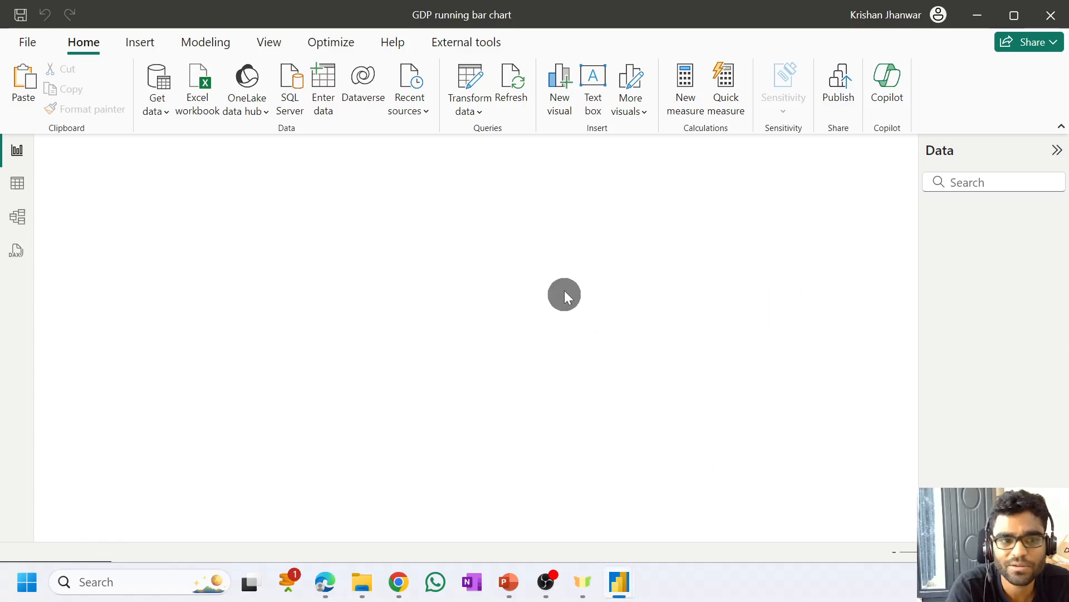
# - Close the GDP running bar chart report and reopen it from the Power BI folder in File Explorer
pyautogui.click(1054, 20)
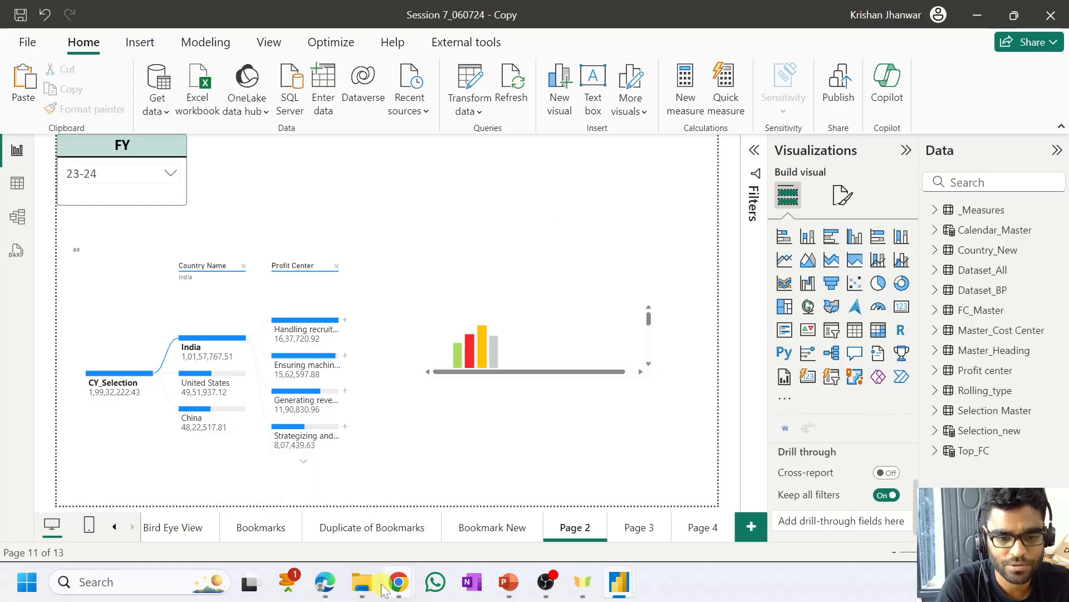
pyautogui.moveTo(365, 589)
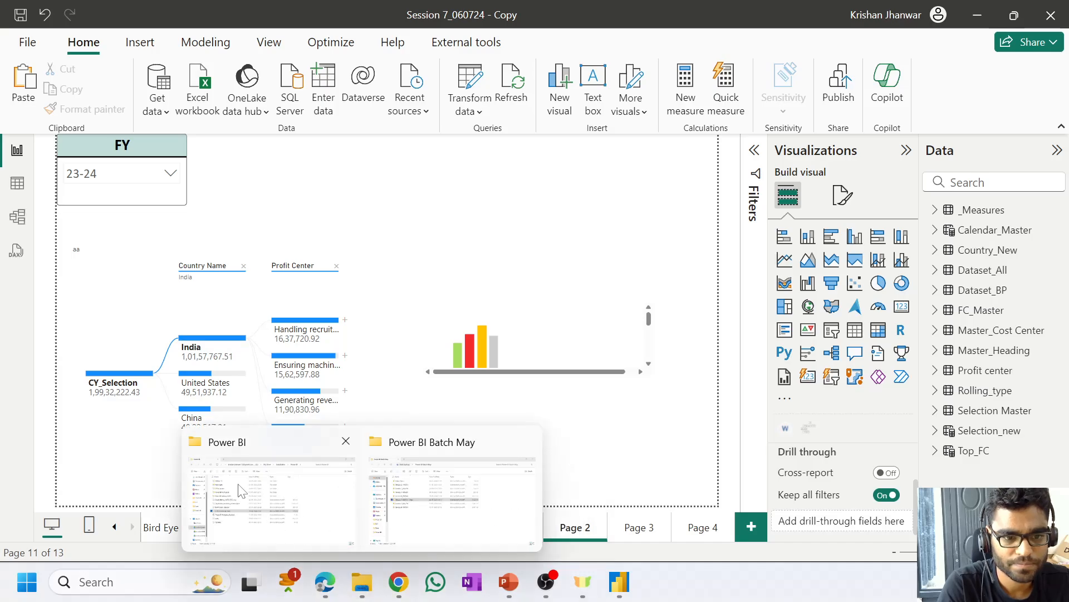
pyautogui.click(236, 480)
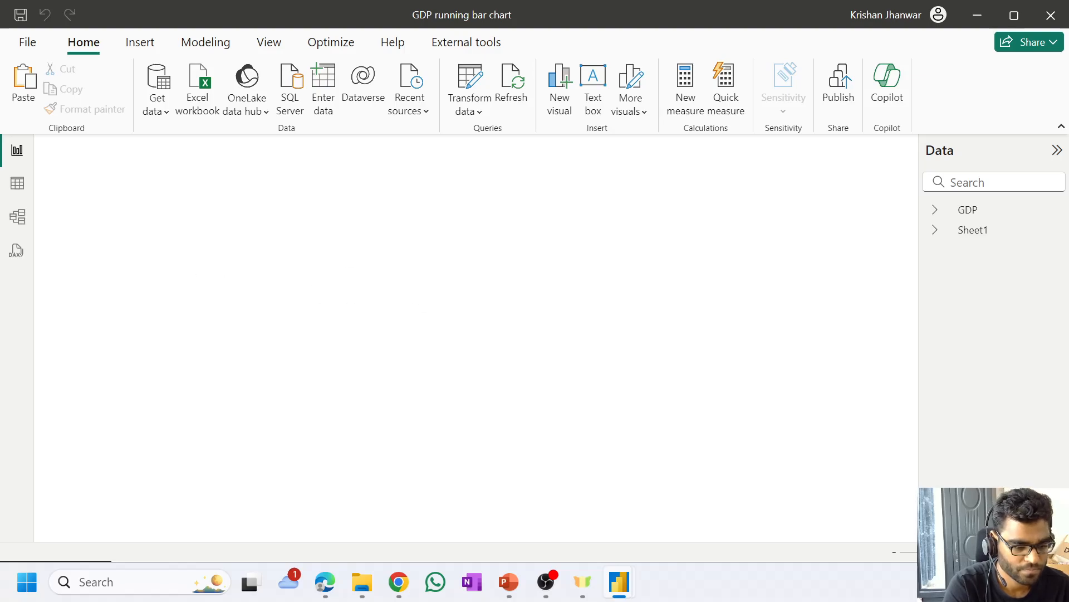
# - Try to switch the GDP running bar chart report to Table view and back to Report view
pyautogui.press('super+d')
pyautogui.press('super+d')
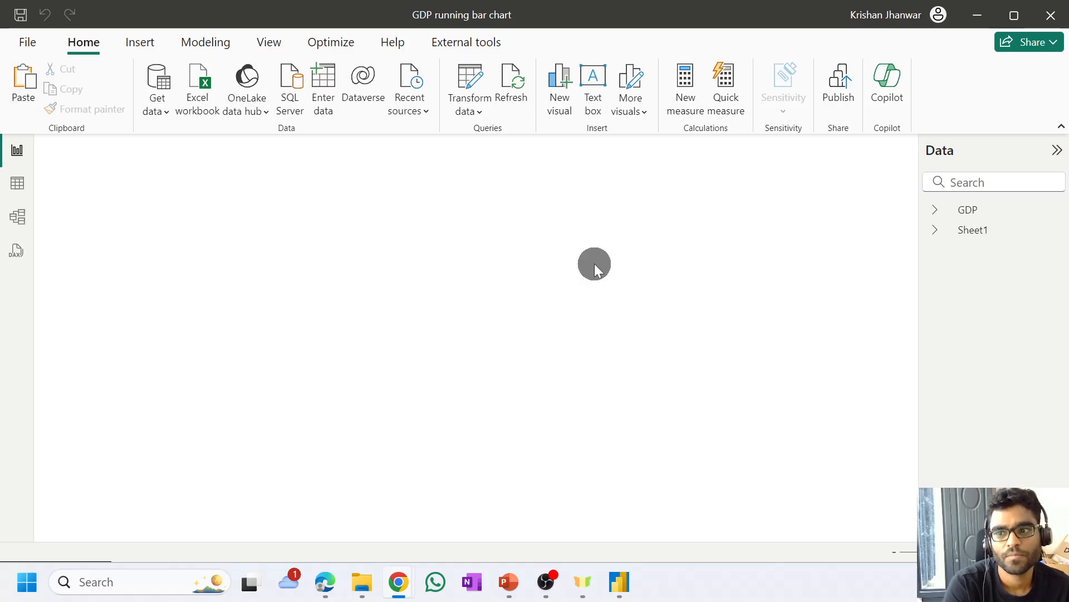
pyautogui.click(22, 194)
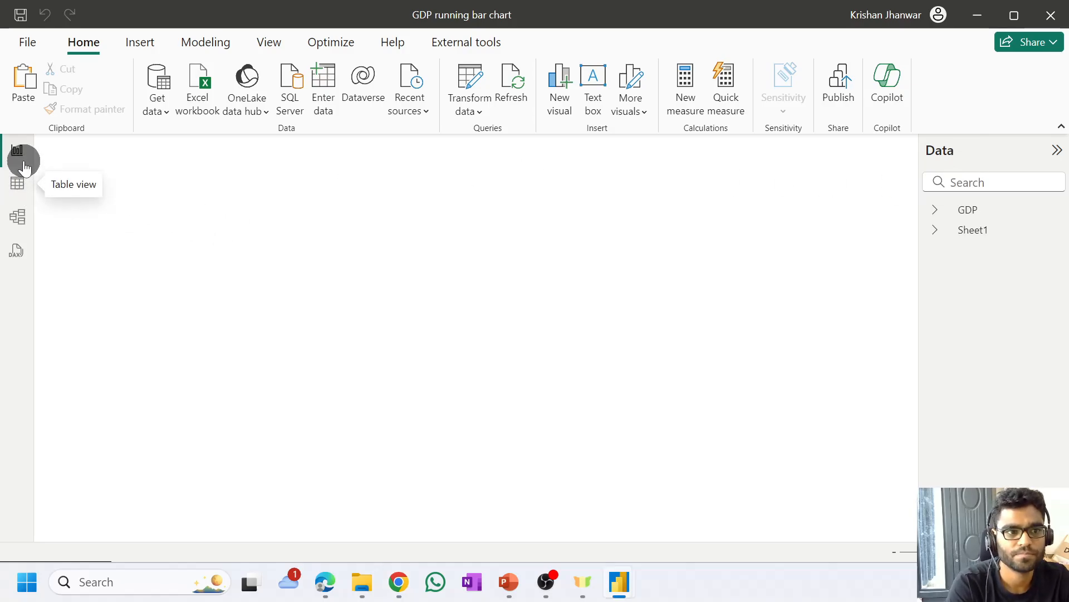
pyautogui.click(21, 162)
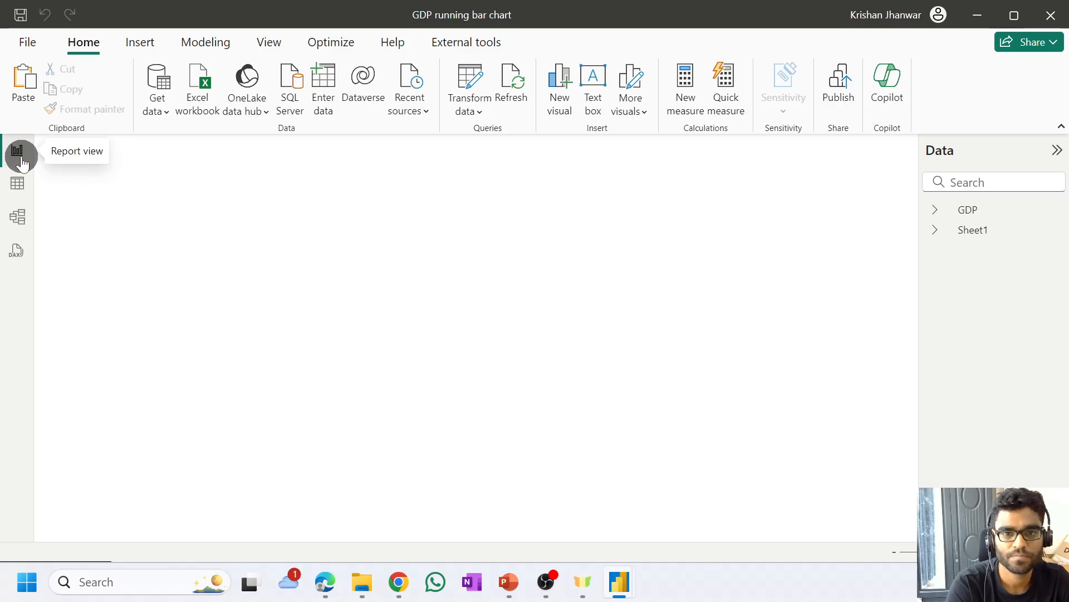
# - Expand the GDP table, select its Country Code field and try to close the report
pyautogui.click(937, 211)
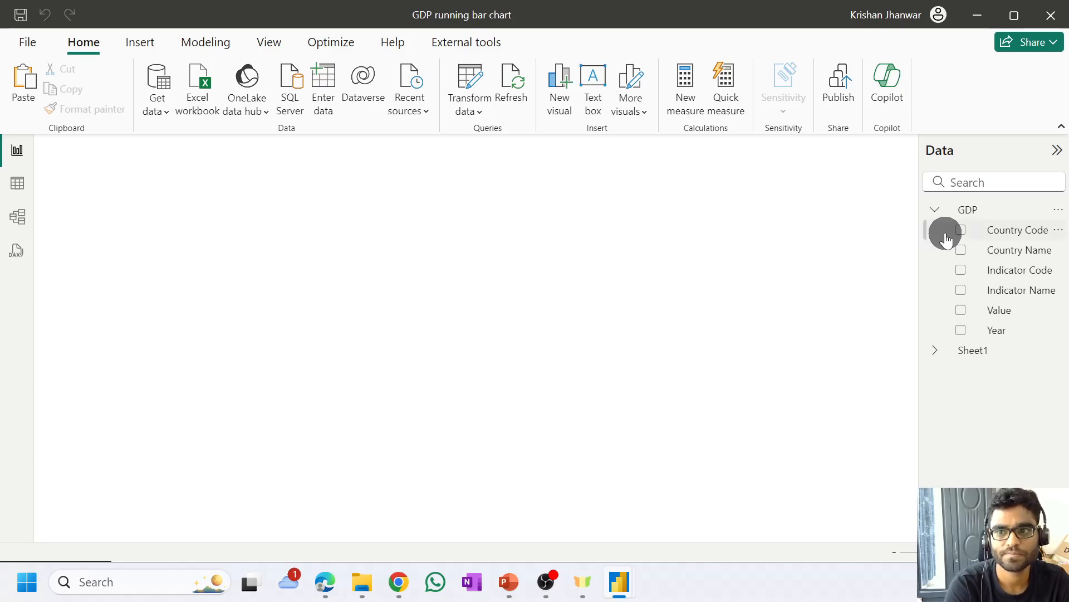
pyautogui.click(1011, 234)
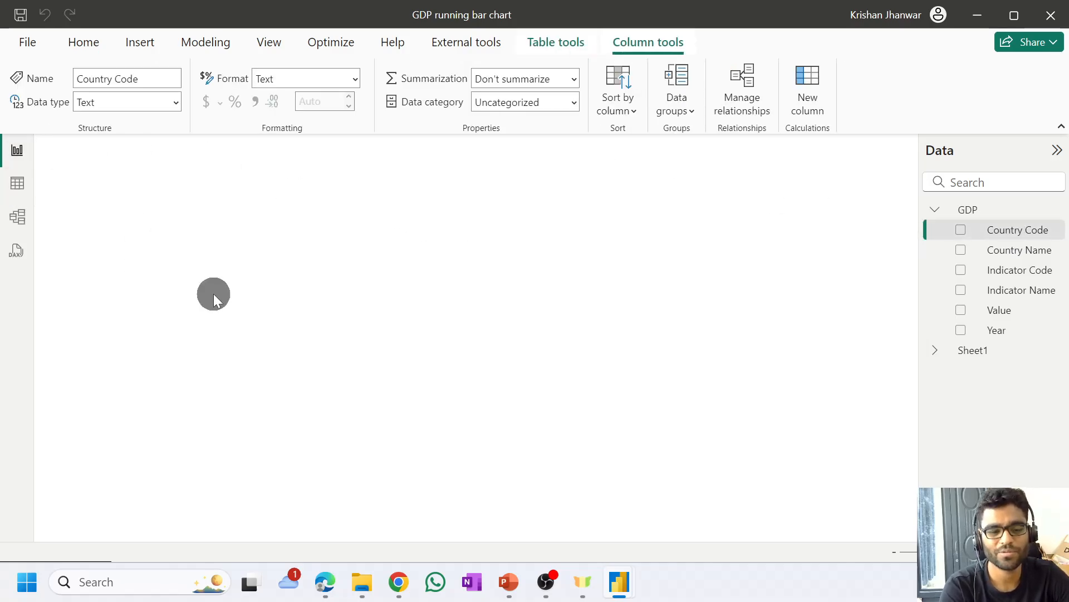
pyautogui.click(1057, 22)
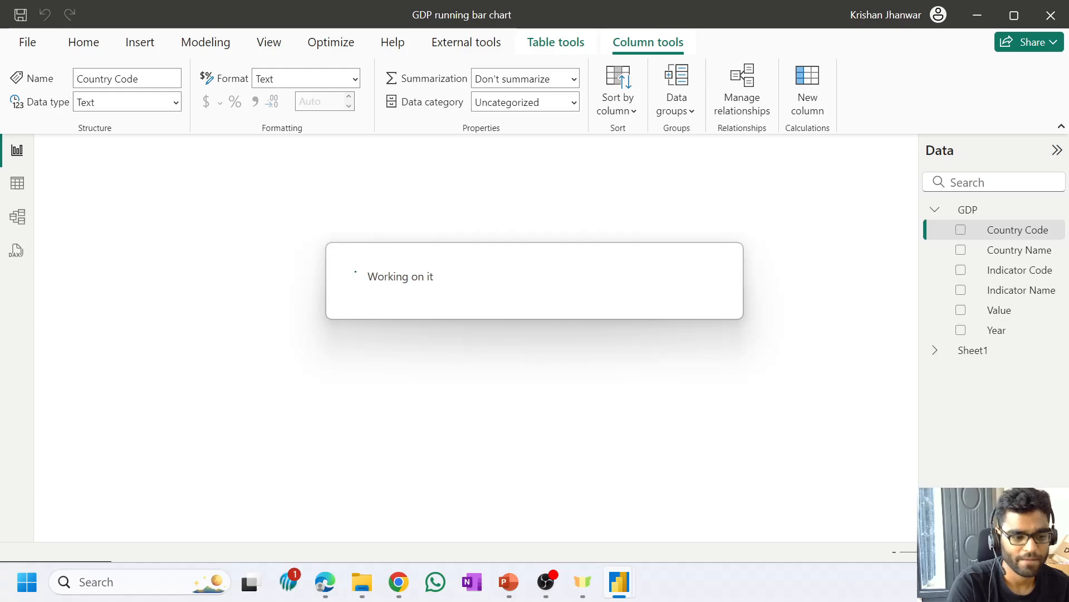
pyautogui.hotkey('alt', 'Tab')
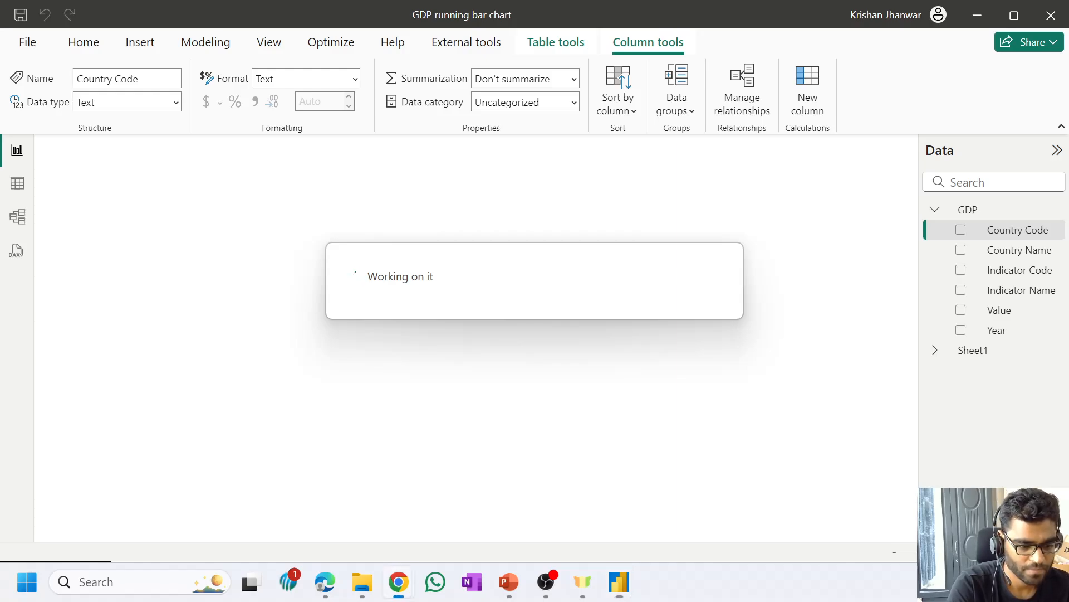
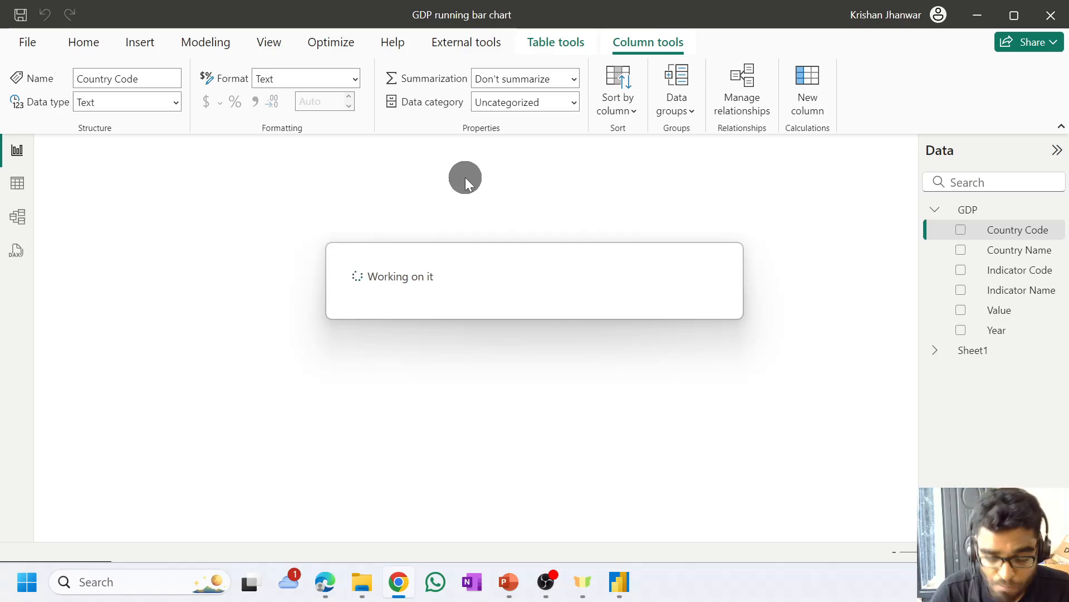
pyautogui.moveTo(395, 595)
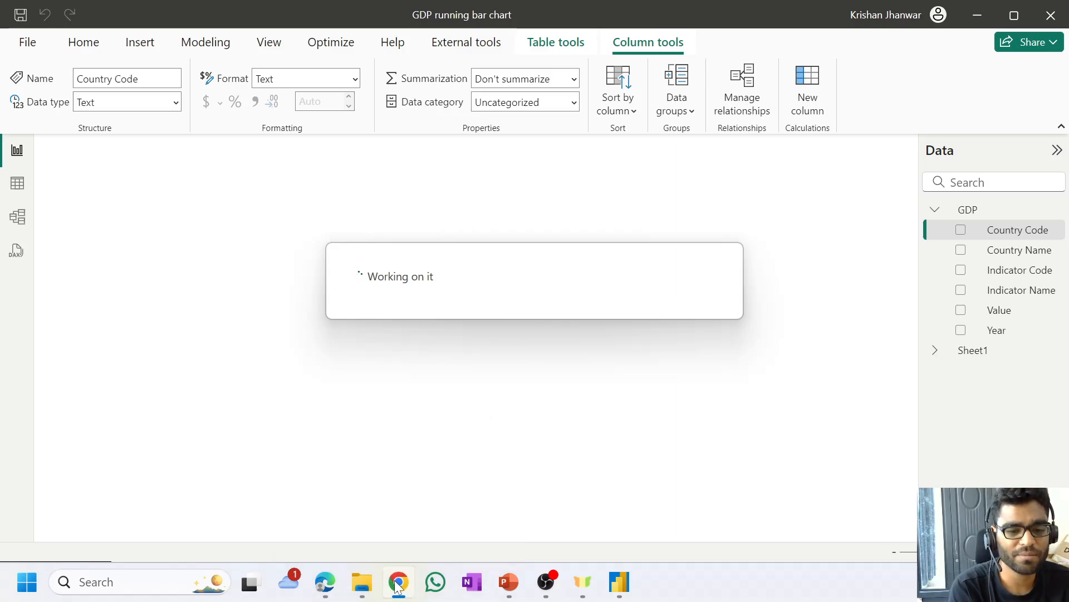
pyautogui.click(397, 586)
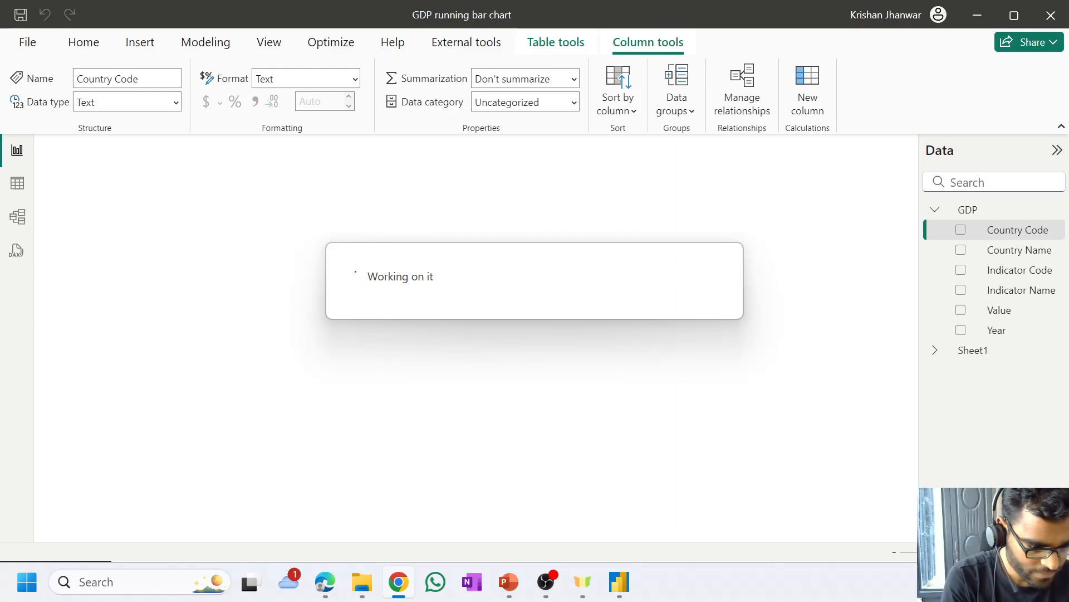
pyautogui.hotkey('alt', 'Tab')
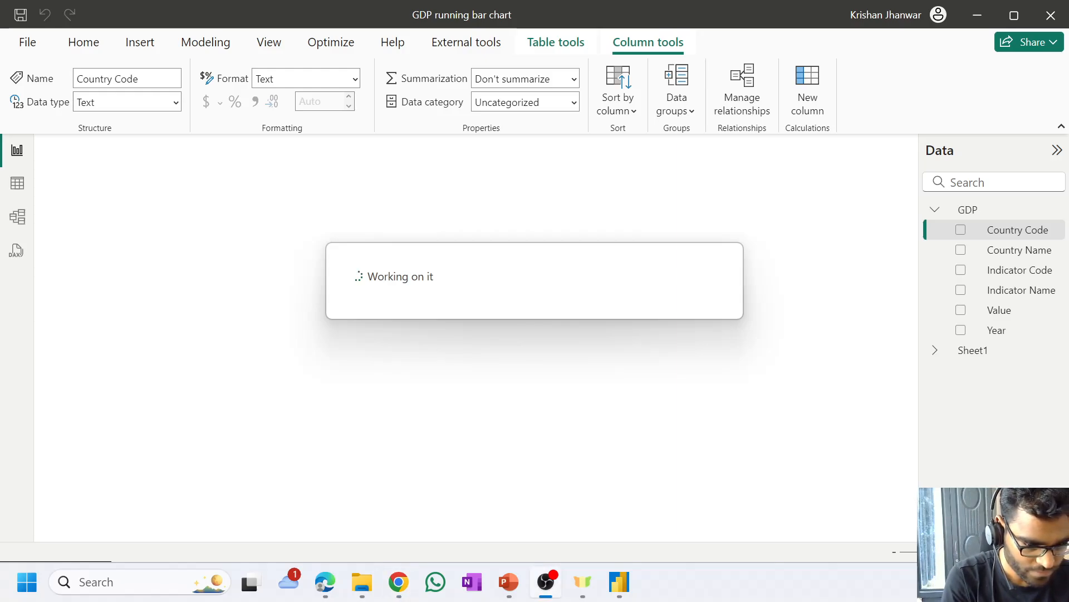